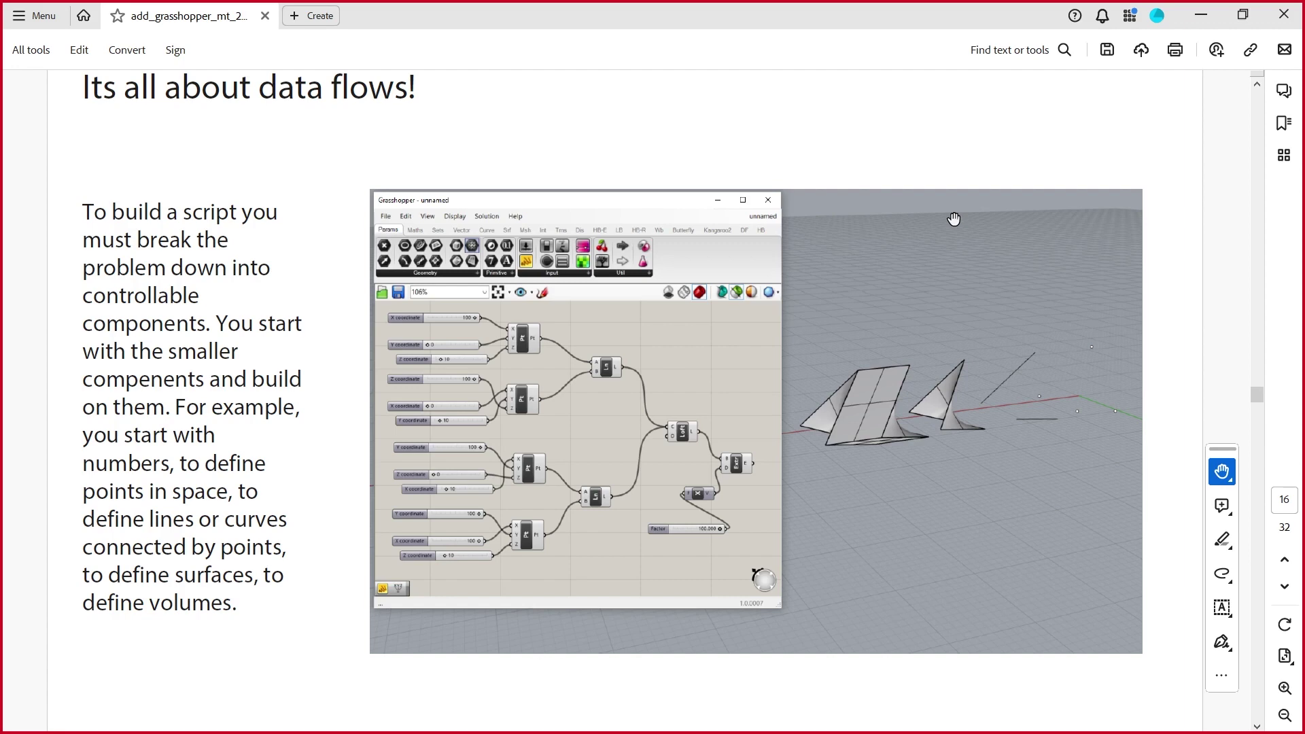
# - Switch from the PDF slides to the Grasshopper window
pyautogui.press('v')
pyautogui.hotkey('alt', 'Tab')
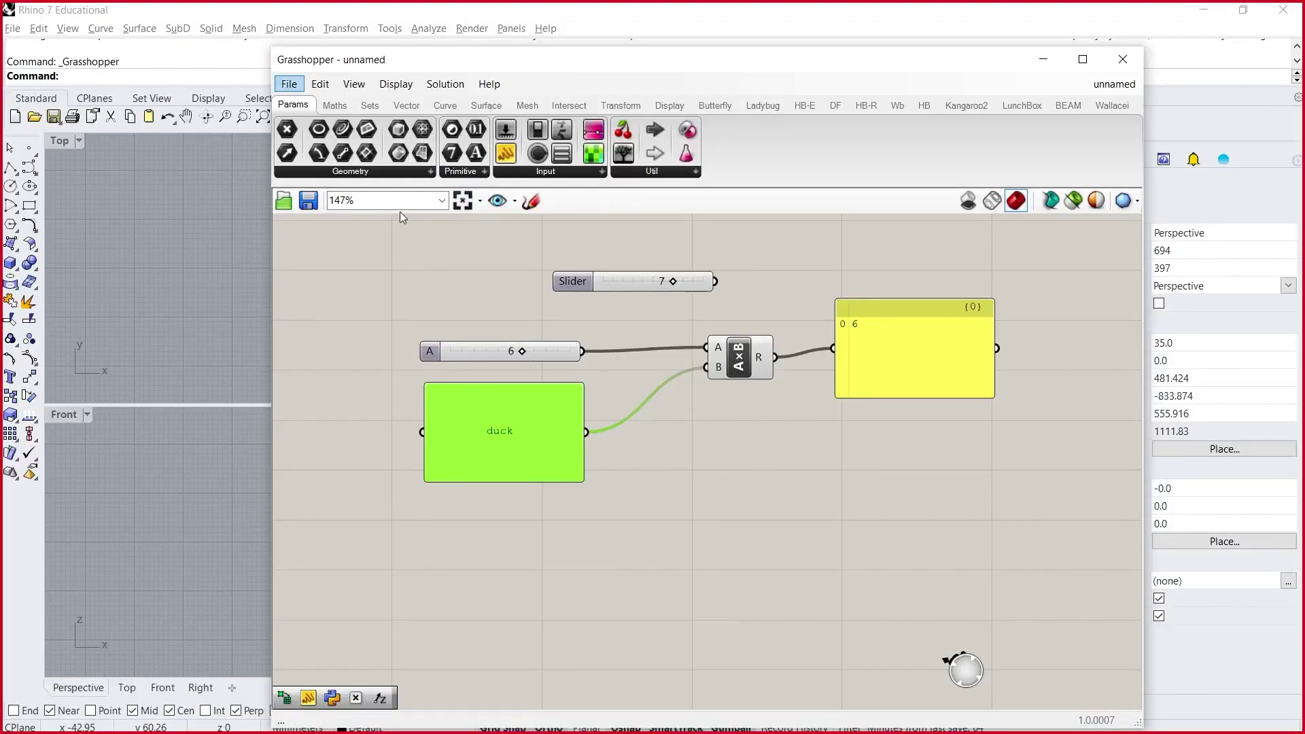
pyautogui.doubleClick(617, 565)
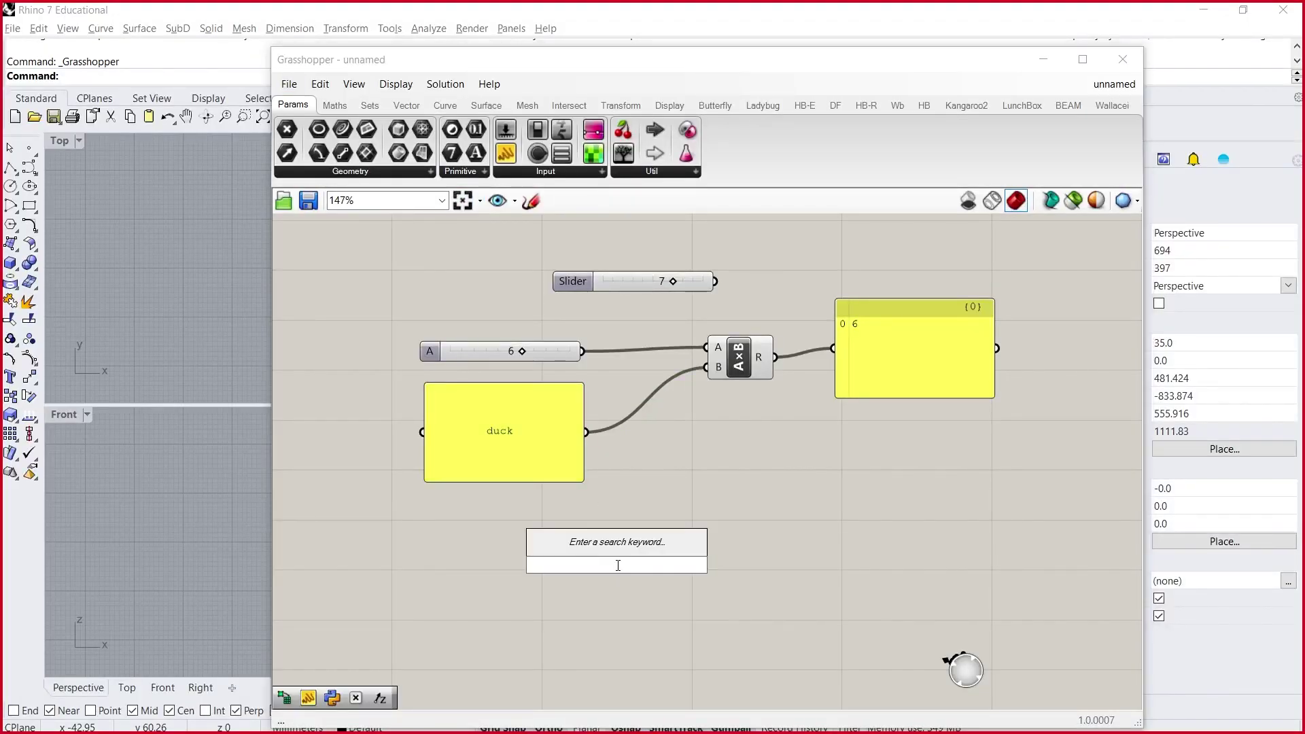
pyautogui.write('comp')
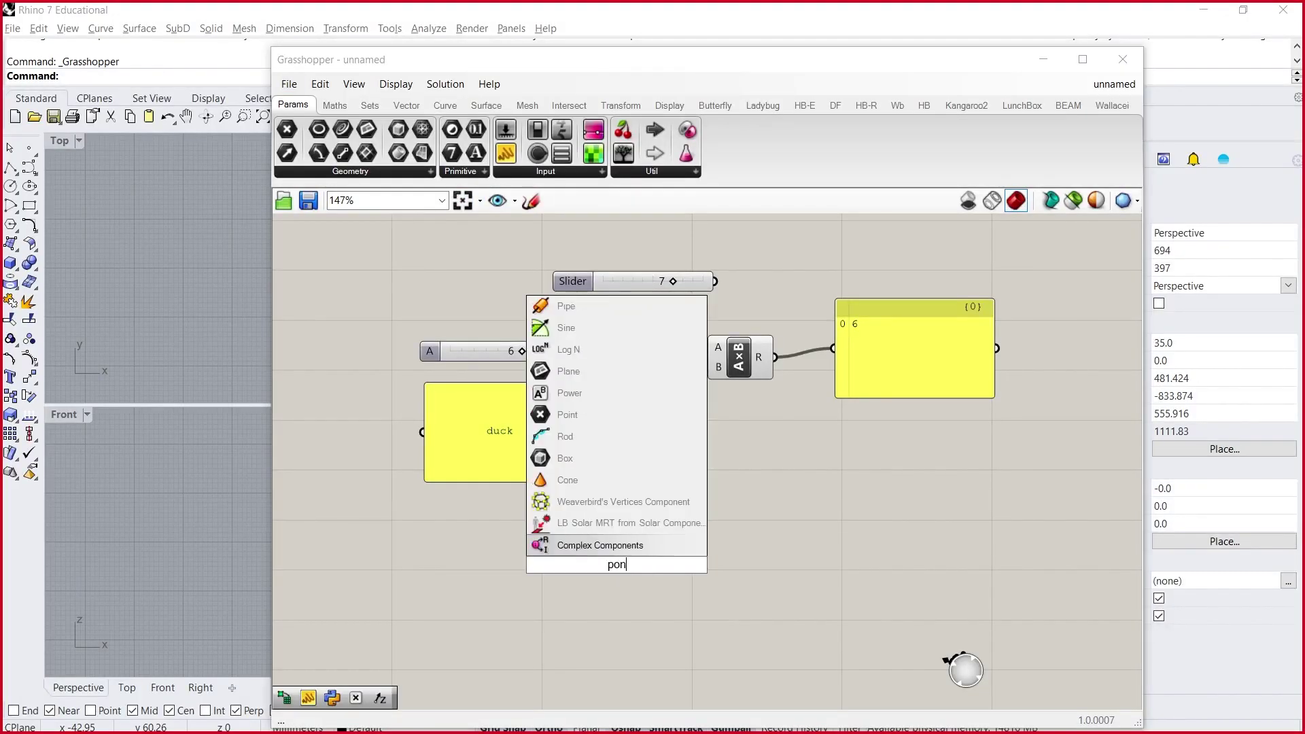
pyautogui.press('Return')
pyautogui.click(617, 568)
pyautogui.press('Delete')
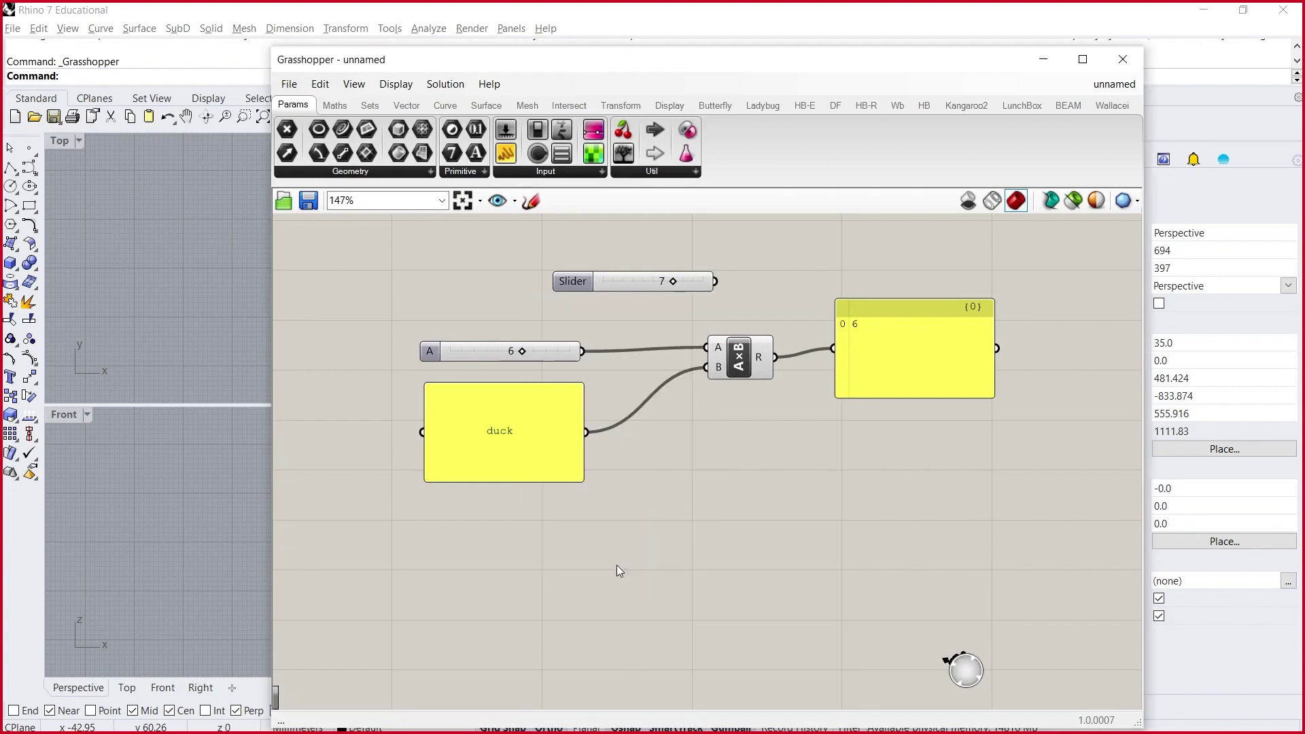
# - Look through the Maths, Sets, Vector and Params component categories
pyautogui.click(330, 106)
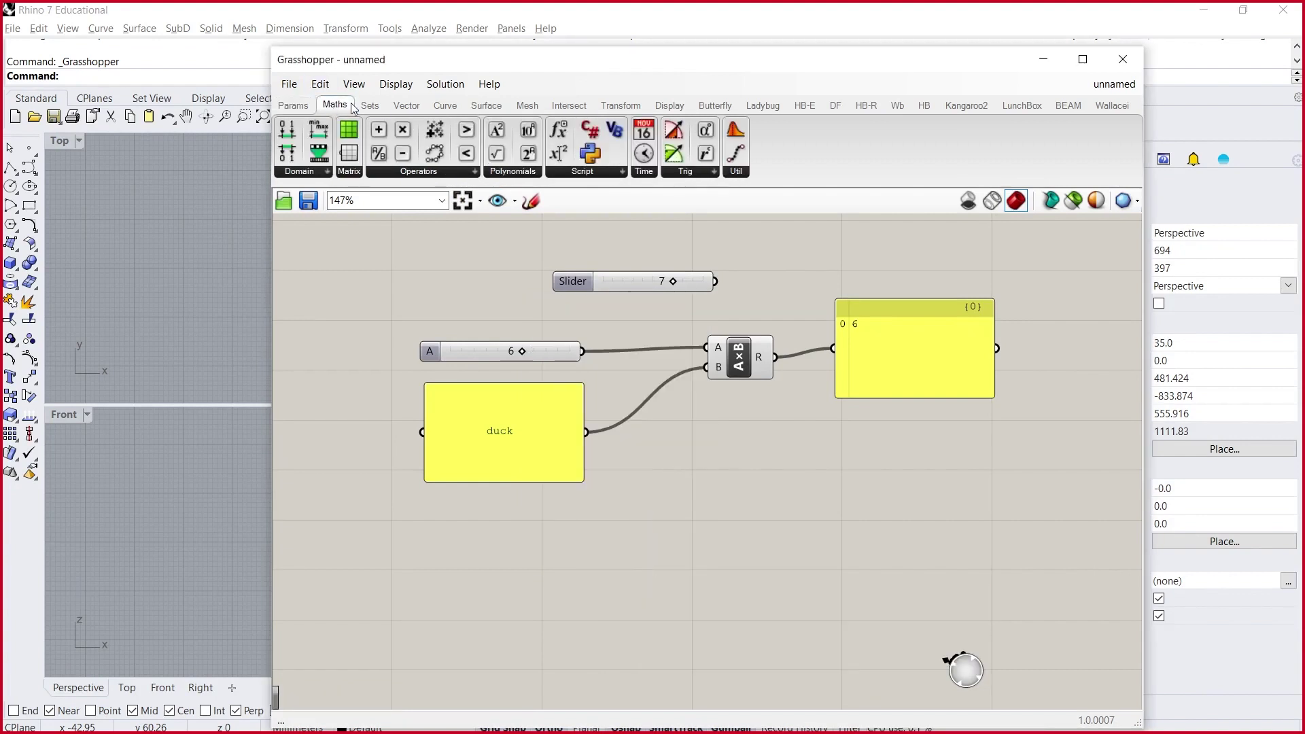
pyautogui.click(375, 103)
pyautogui.click(408, 105)
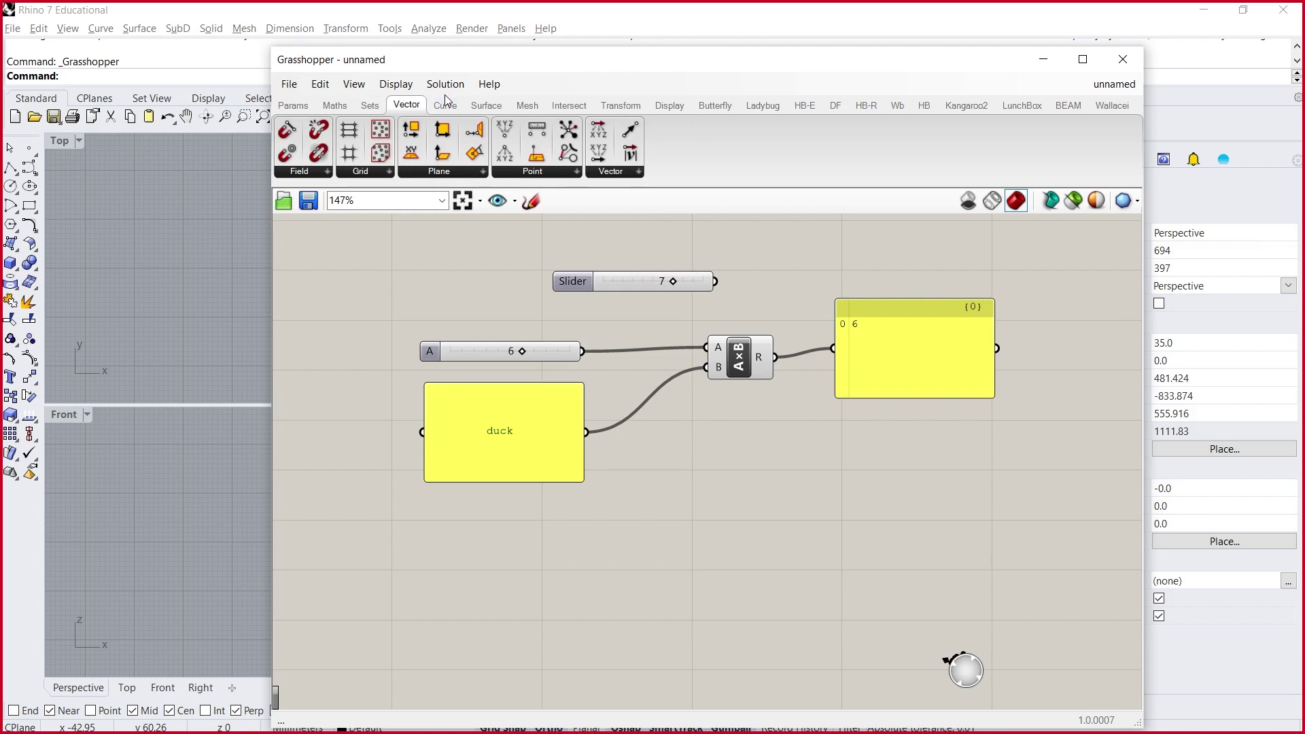
pyautogui.click(372, 106)
pyautogui.click(335, 106)
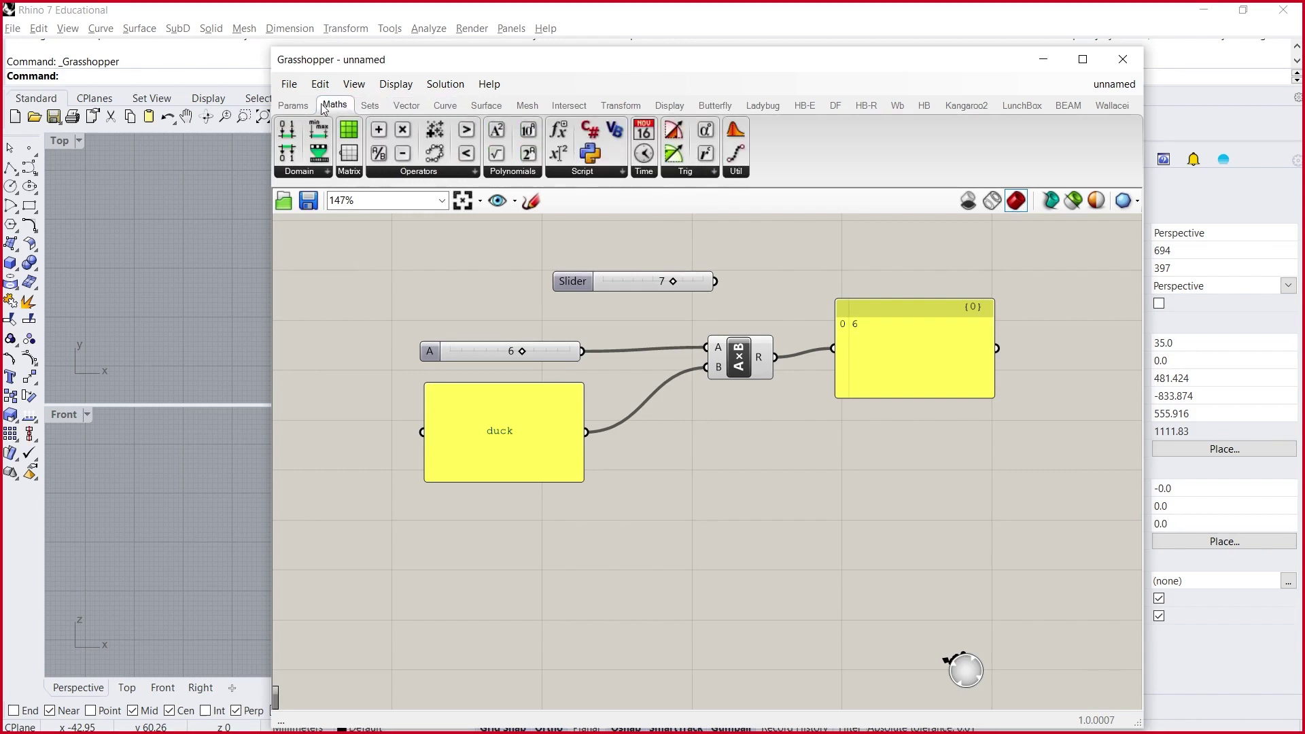
pyautogui.click(301, 103)
pyautogui.click(335, 105)
# - Search the components for a point using the terms "point", "point3" and "3pt"
pyautogui.doubleClick(697, 602)
pyautogui.write('point')
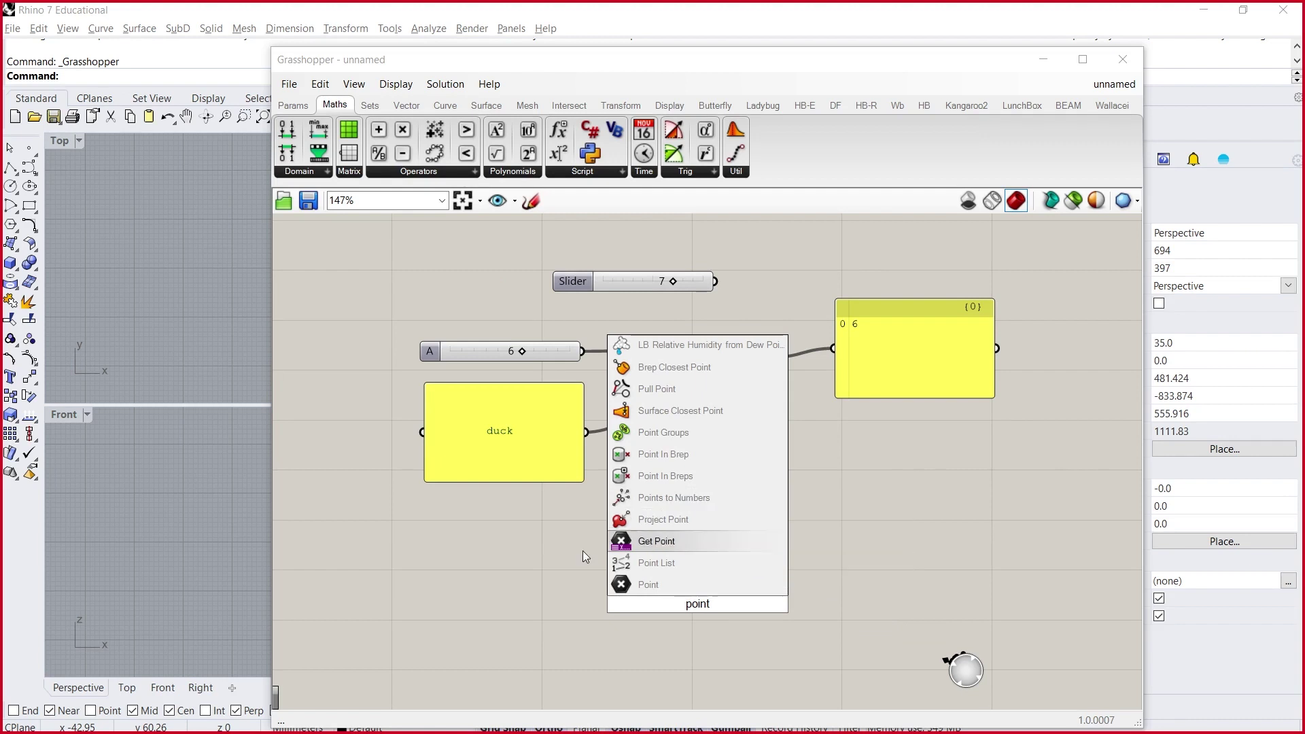
pyautogui.write('3')
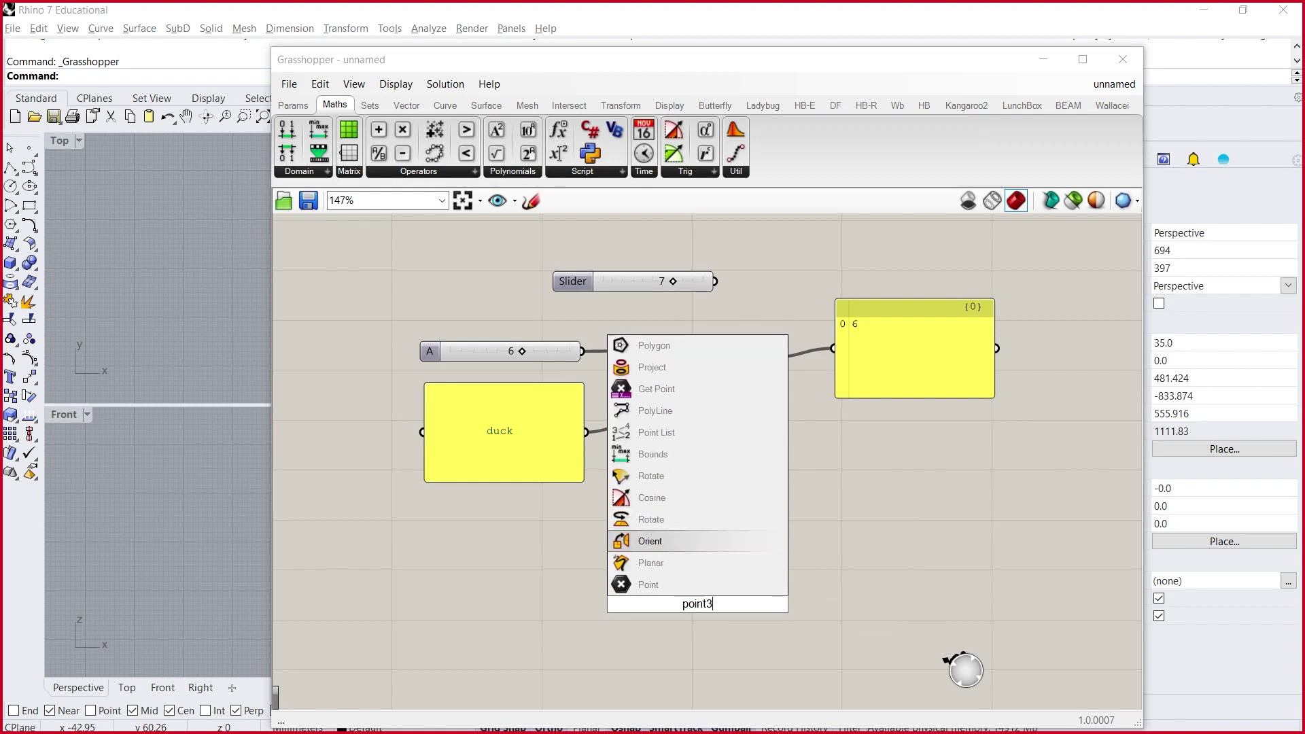
pyautogui.press('BackSpace')
pyautogui.press('BackSpace')
pyautogui.press('BackSpace')
pyautogui.press('BackSpace')
pyautogui.press('BackSpace')
pyautogui.press('BackSpace')
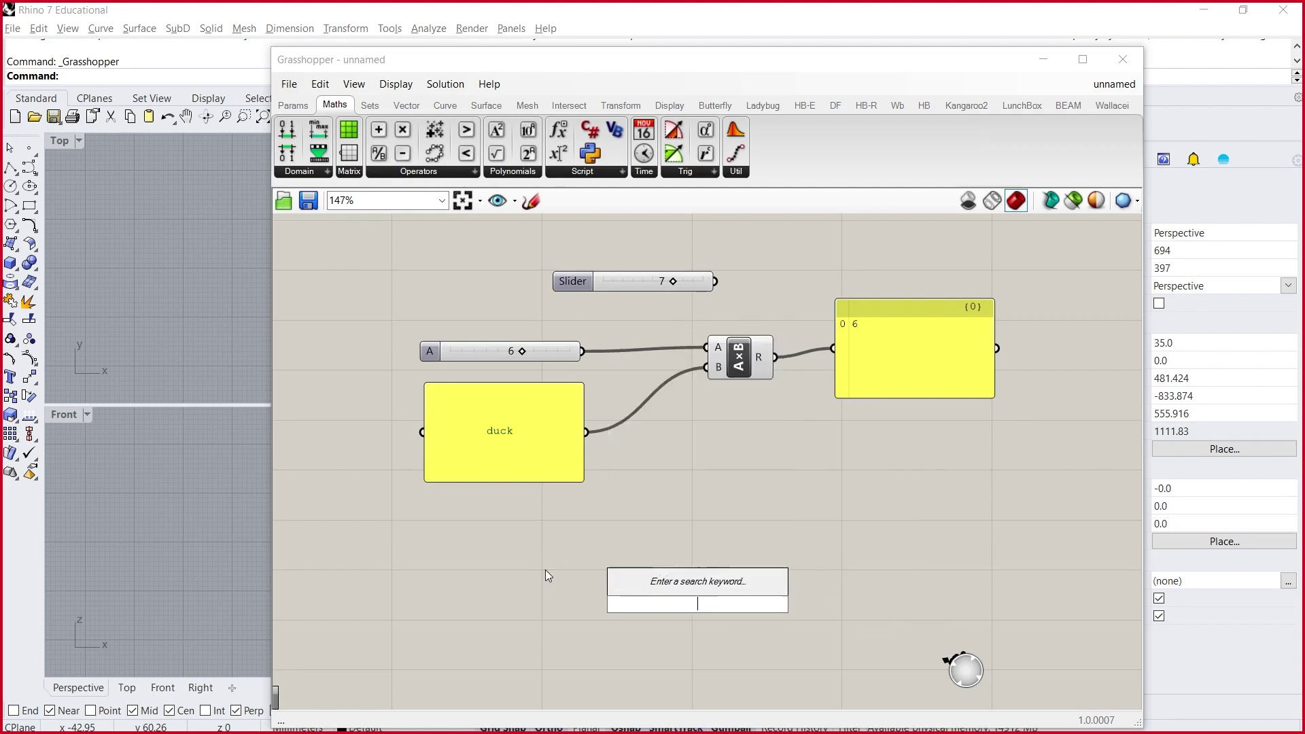
pyautogui.write('3pt')
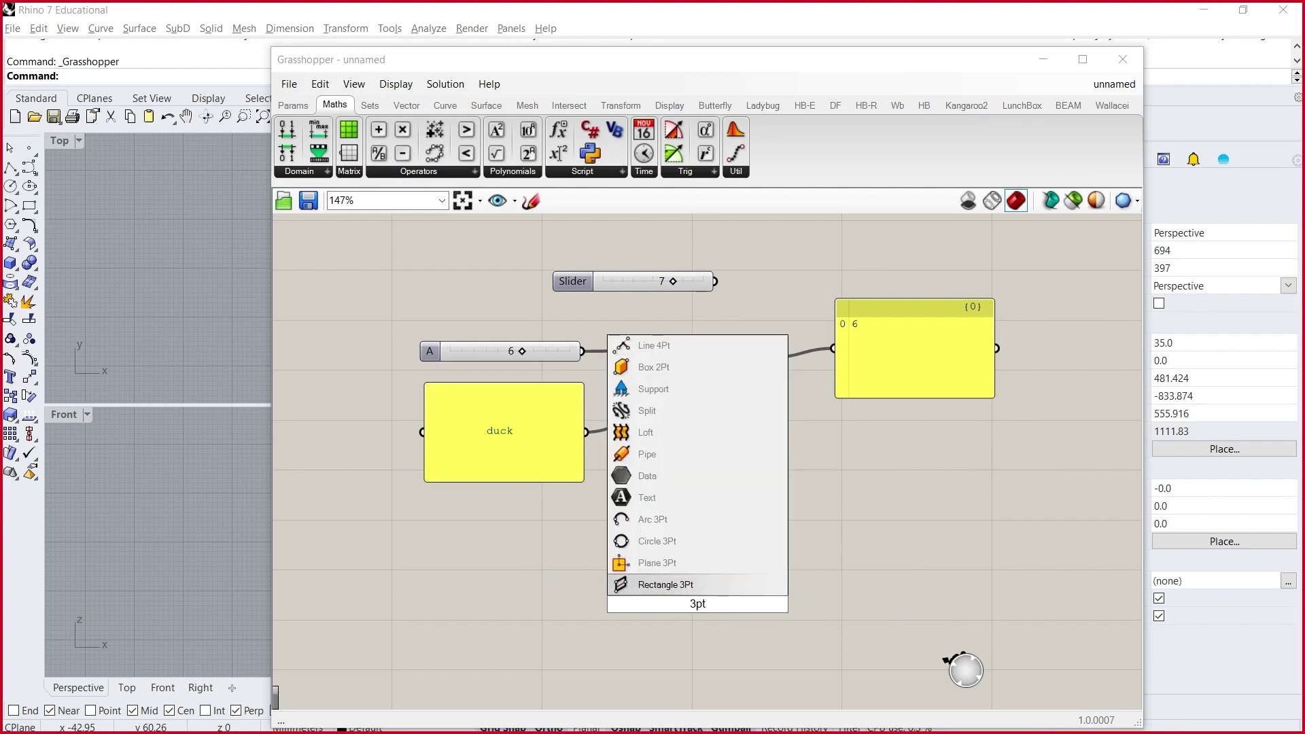
# - Replace the search term with "constr" and place a Construct Point component on the canvas below the duck panel
pyautogui.press('BackSpace')
pyautogui.press('BackSpace')
pyautogui.press('BackSpace')
pyautogui.write('constr')
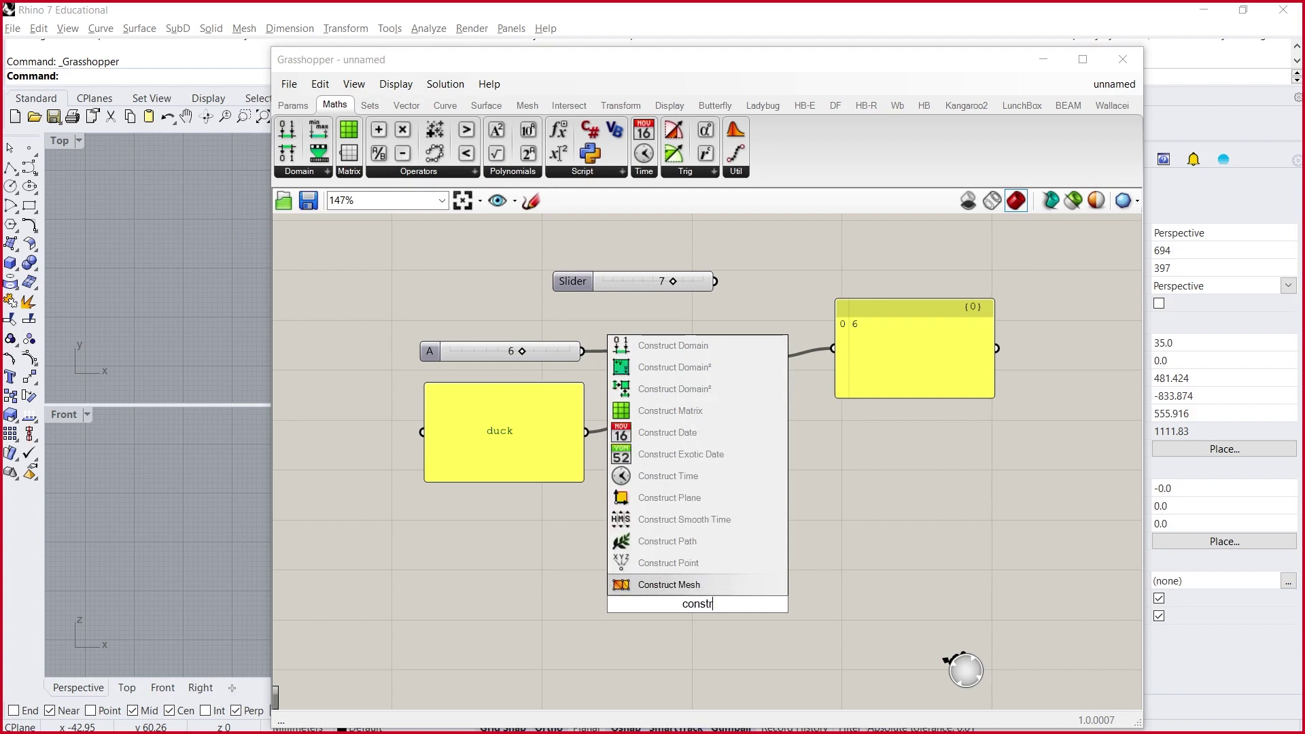
pyautogui.click(715, 562)
pyautogui.moveTo(701, 602); pyautogui.dragTo(577, 572)
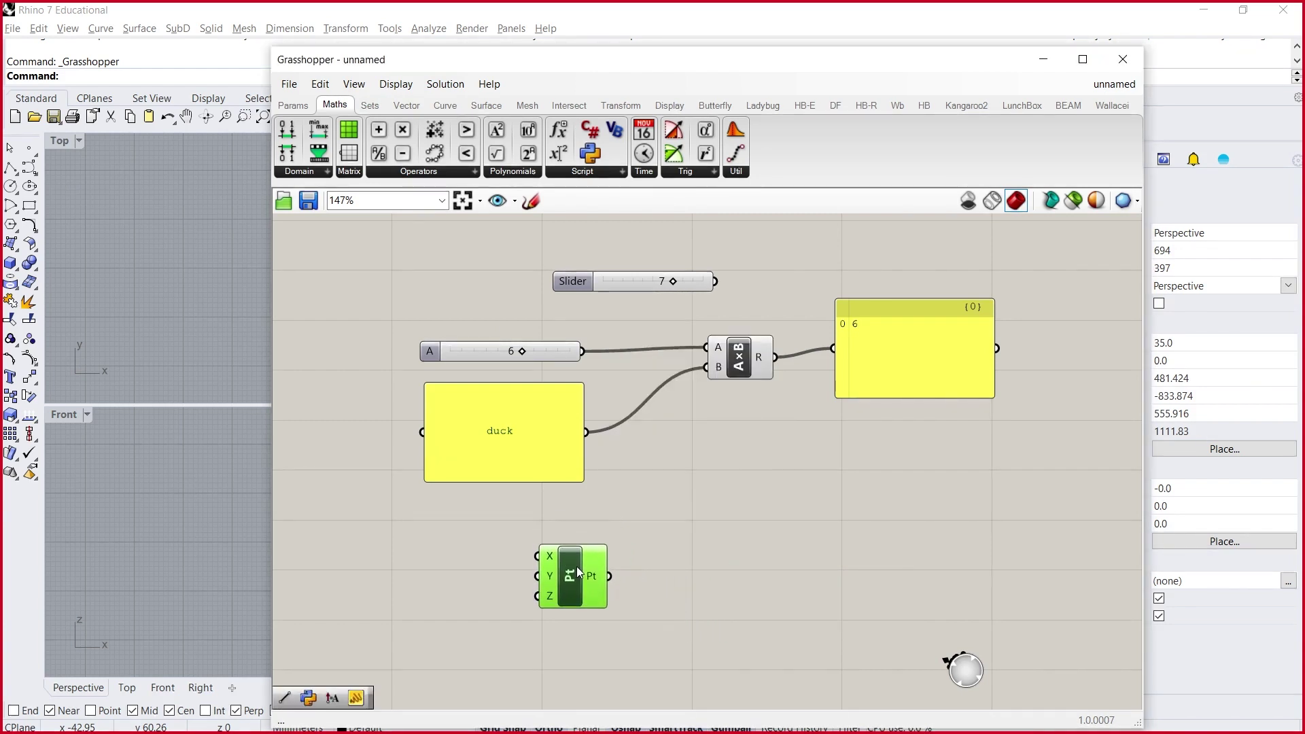
pyautogui.click(732, 589)
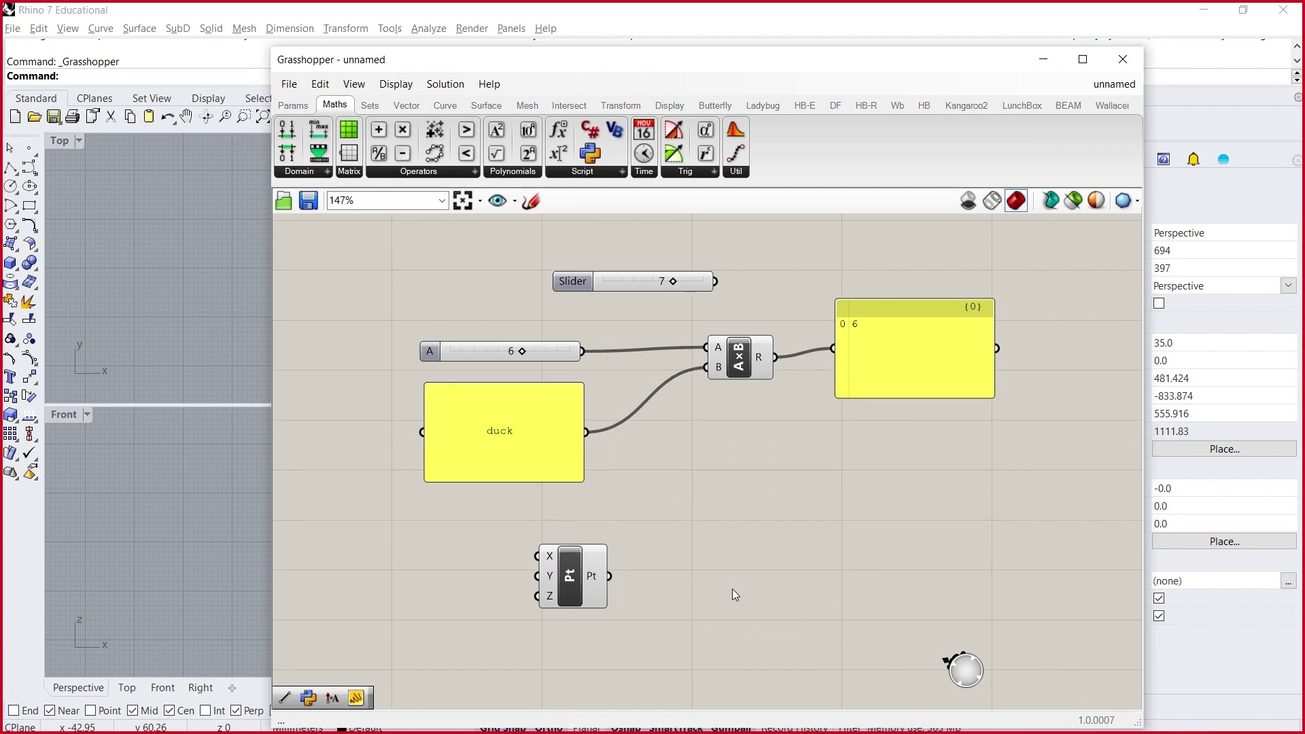
pyautogui.doubleClick(725, 552)
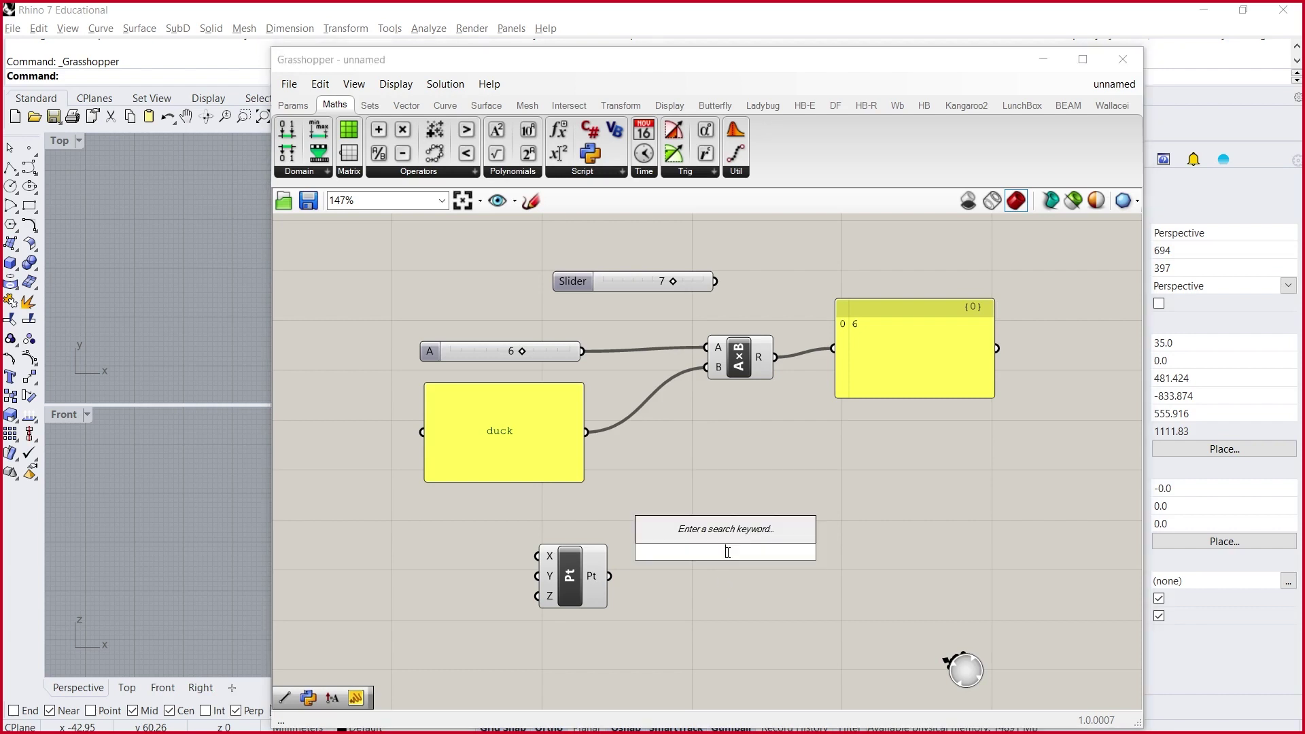
pyautogui.write('br')
pyautogui.press('BackSpace')
pyautogui.write('i')
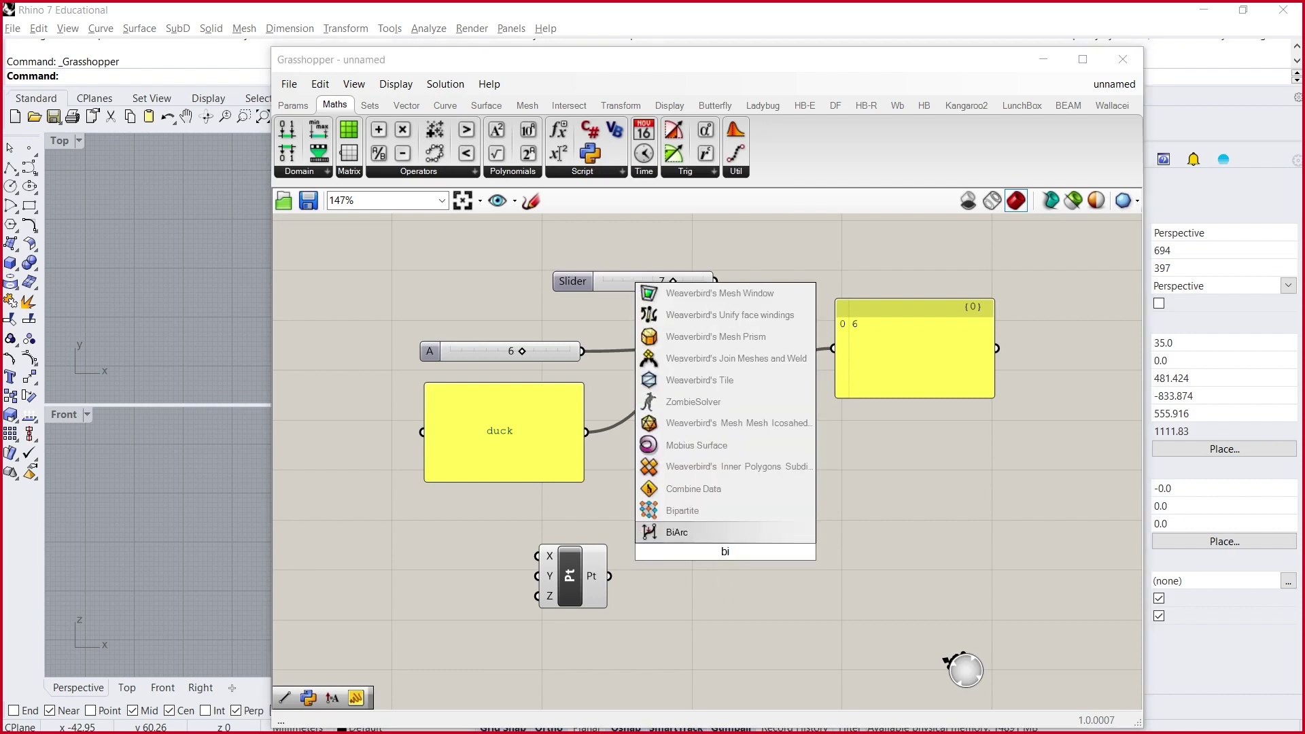
pyautogui.write('fo')
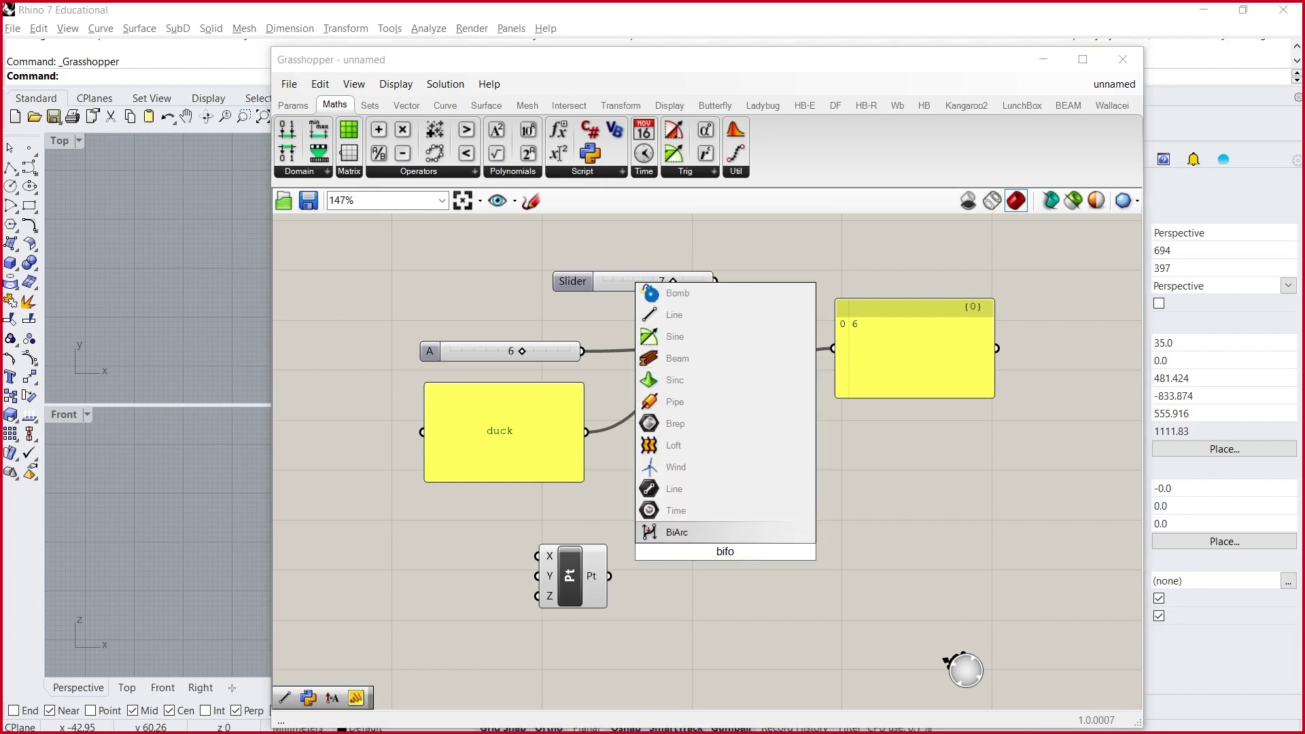
pyautogui.press('BackSpace')
pyautogui.press('BackSpace')
pyautogui.press('BackSpace')
pyautogui.press('BackSpace')
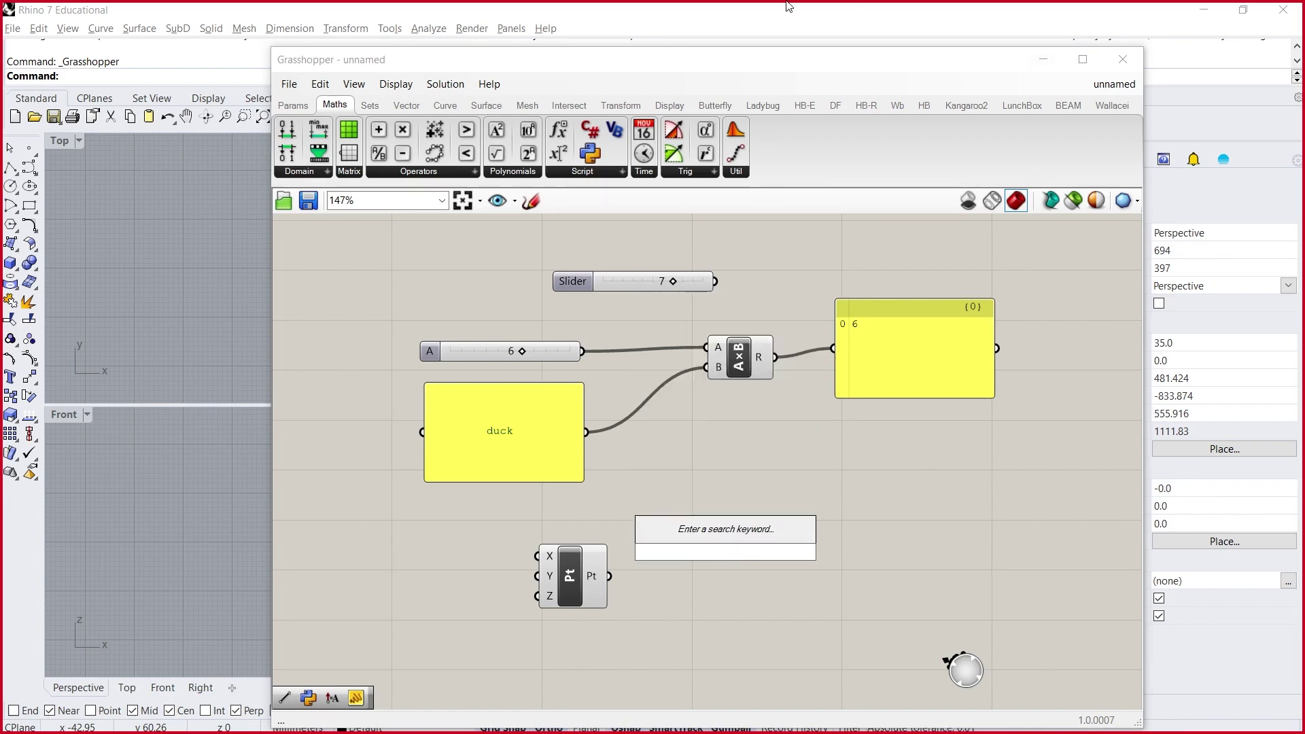
pyautogui.press('Escape')
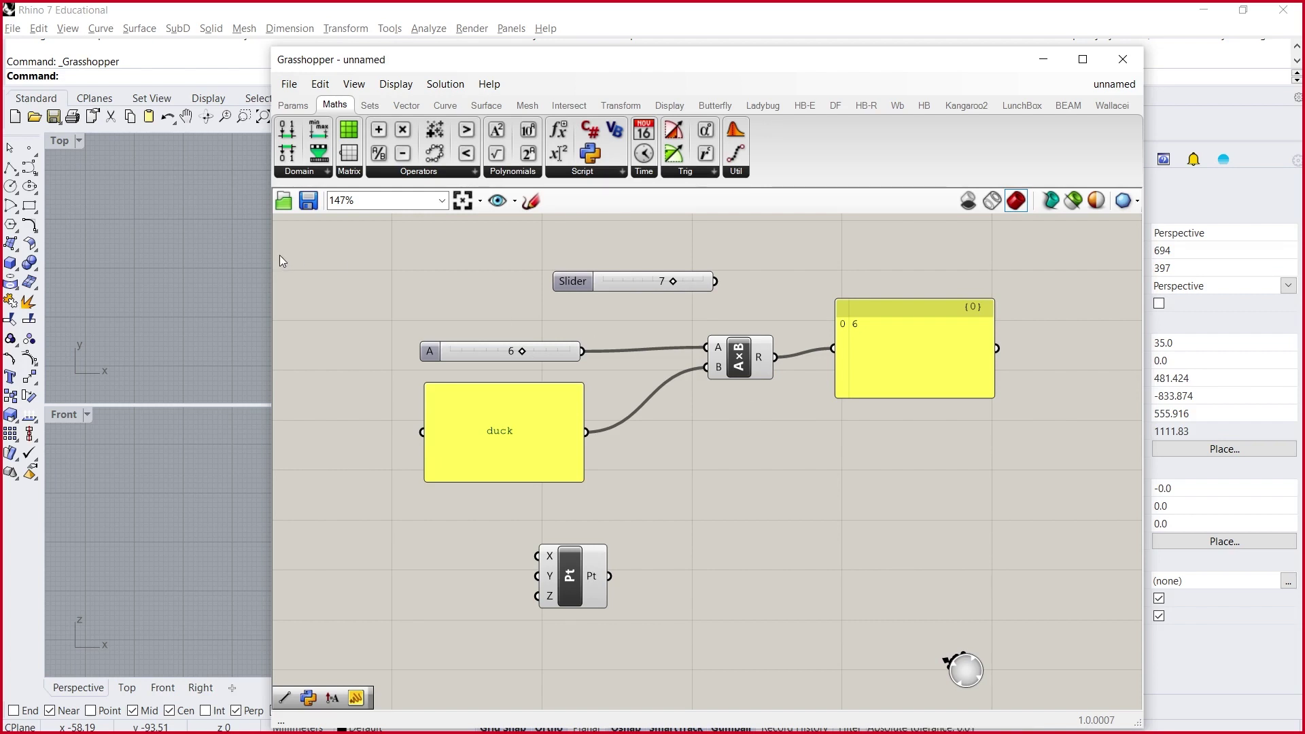
# - Add number sliders with values 20 and 15 and connect them to the X and Y inputs of Construct Point
pyautogui.doubleClick(483, 579)
pyautogui.write('20')
pyautogui.press('Return')
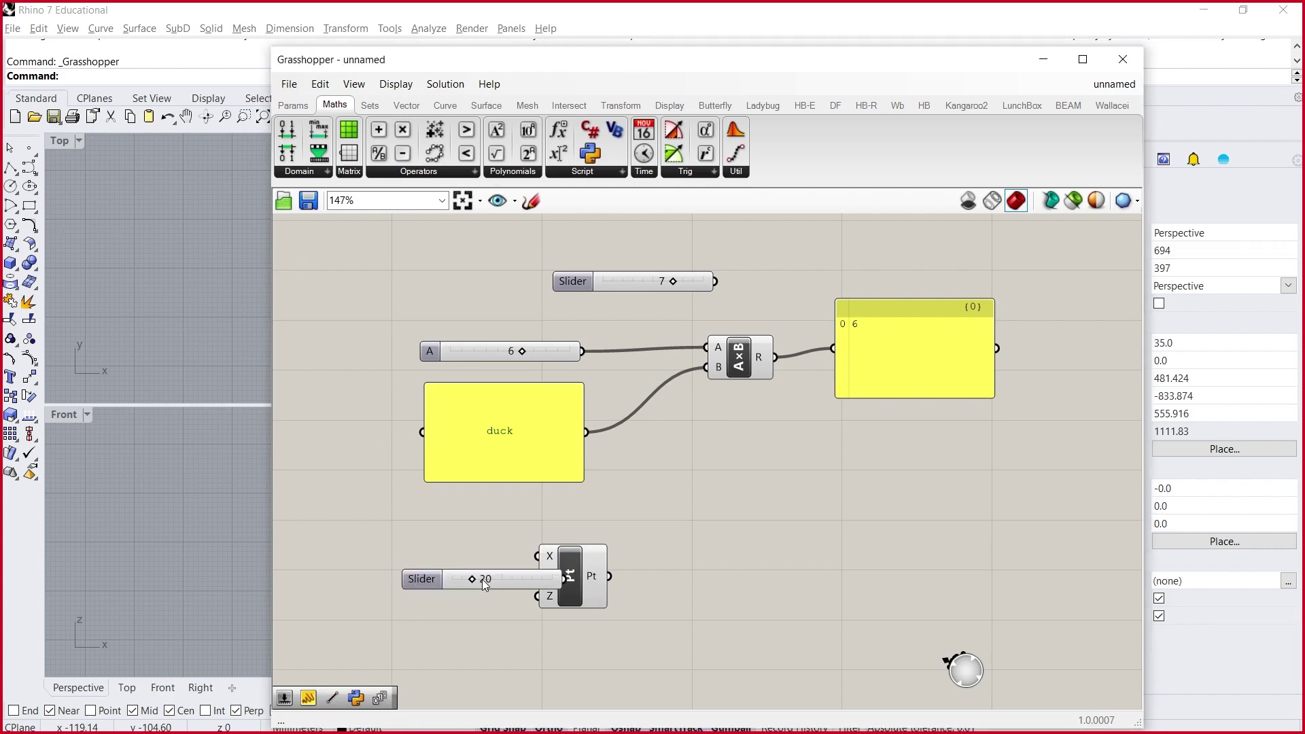
pyautogui.doubleClick(455, 548)
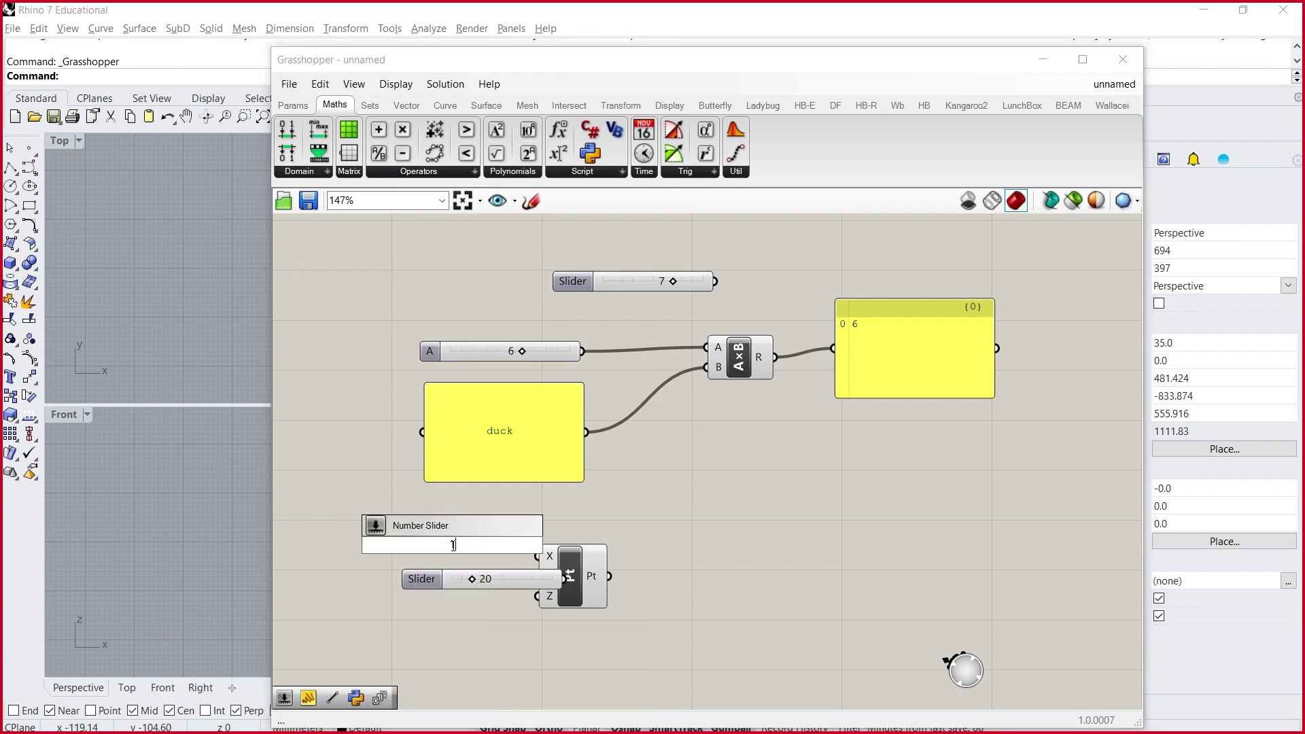
pyautogui.write('15')
pyautogui.press('Return')
pyautogui.click(472, 544)
pyautogui.moveTo(472, 542); pyautogui.dragTo(453, 529)
pyautogui.moveTo(531, 578)
pyautogui.mouseDown()
pyautogui.moveTo(471, 499)
pyautogui.moveTo(550, 556)
pyautogui.moveTo(525, 553)
pyautogui.moveTo(537, 576)
pyautogui.mouseUp()
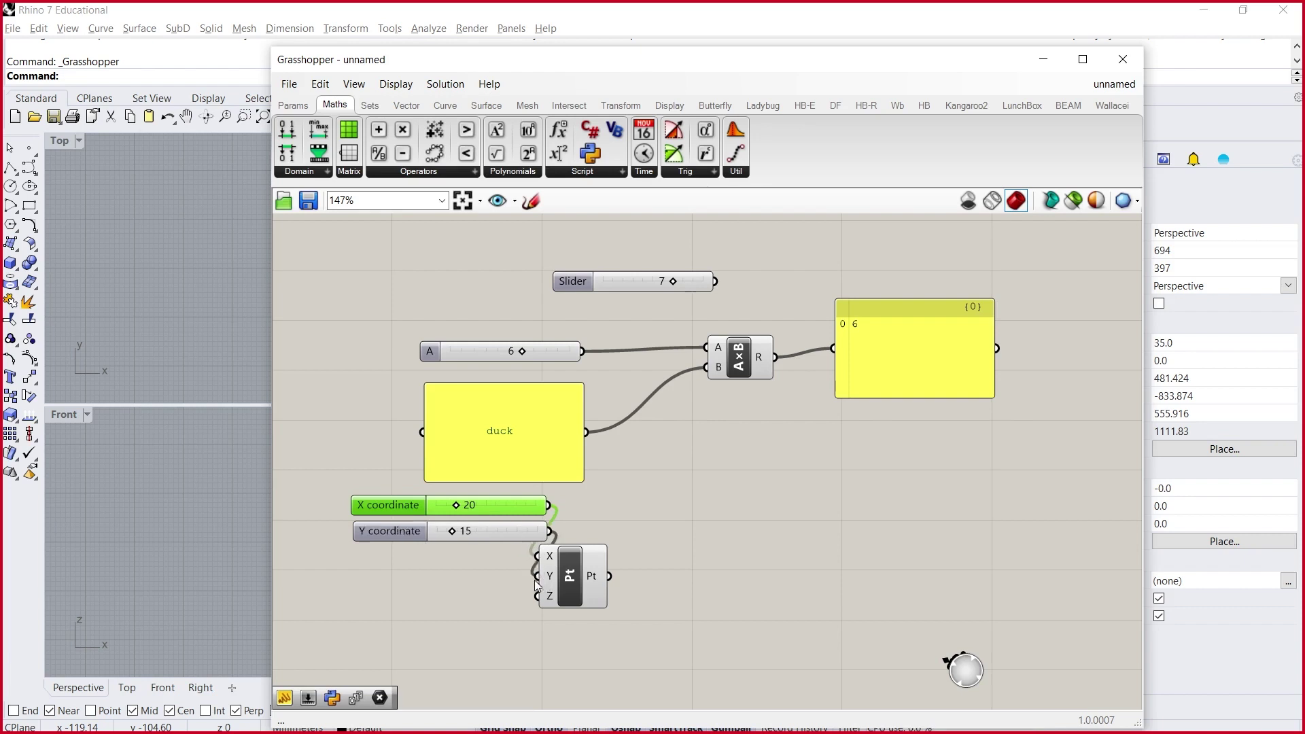
# - Connect a new number slider with value 15 to the Z input and move Construct Point clear of its sliders
pyautogui.doubleClick(468, 595)
pyautogui.write('15')
pyautogui.press('Return')
pyautogui.moveTo(459, 594); pyautogui.dragTo(680, 549)
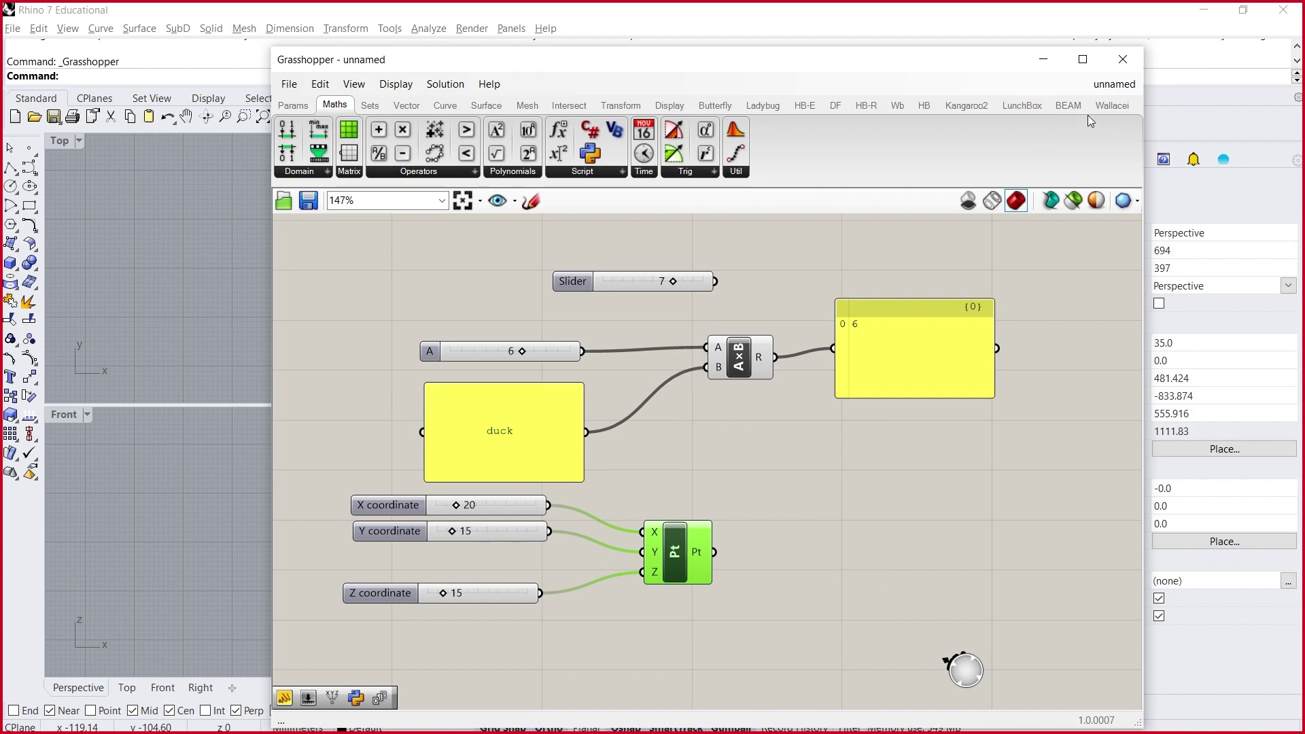
pyautogui.doubleClick(792, 252)
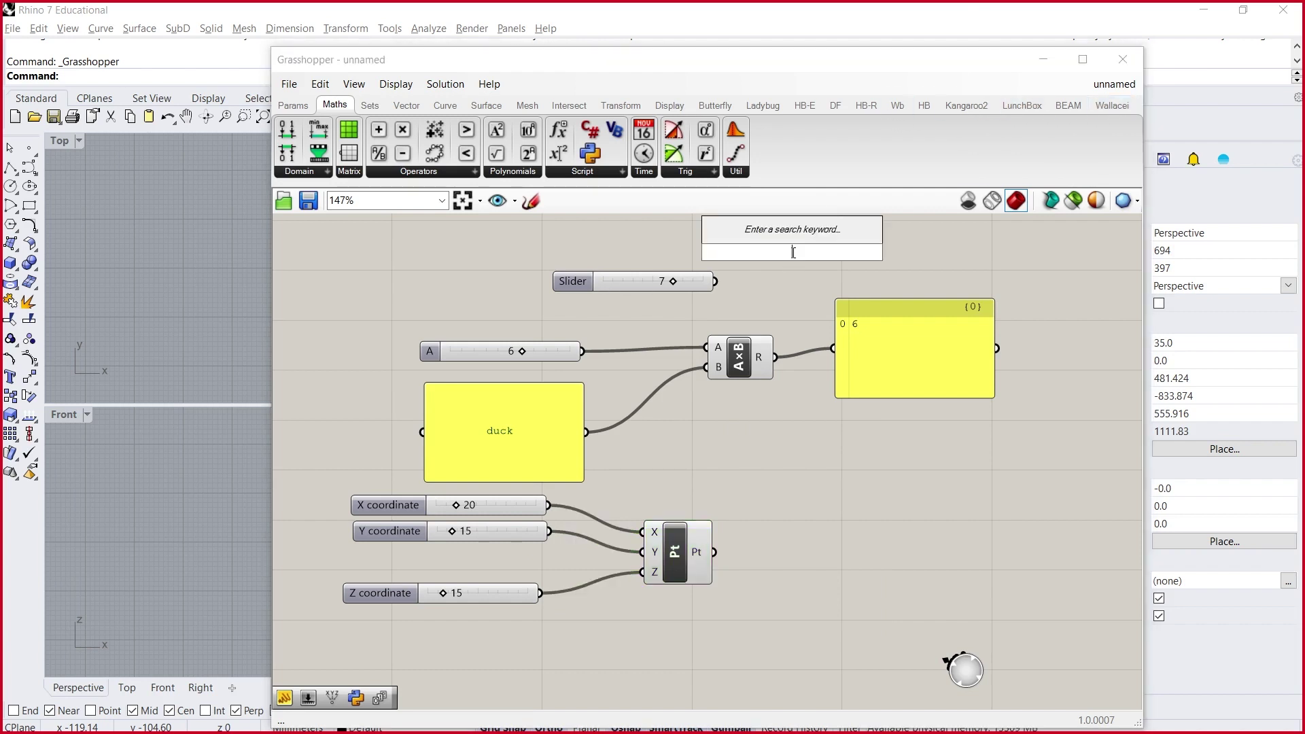
pyautogui.write('bif')
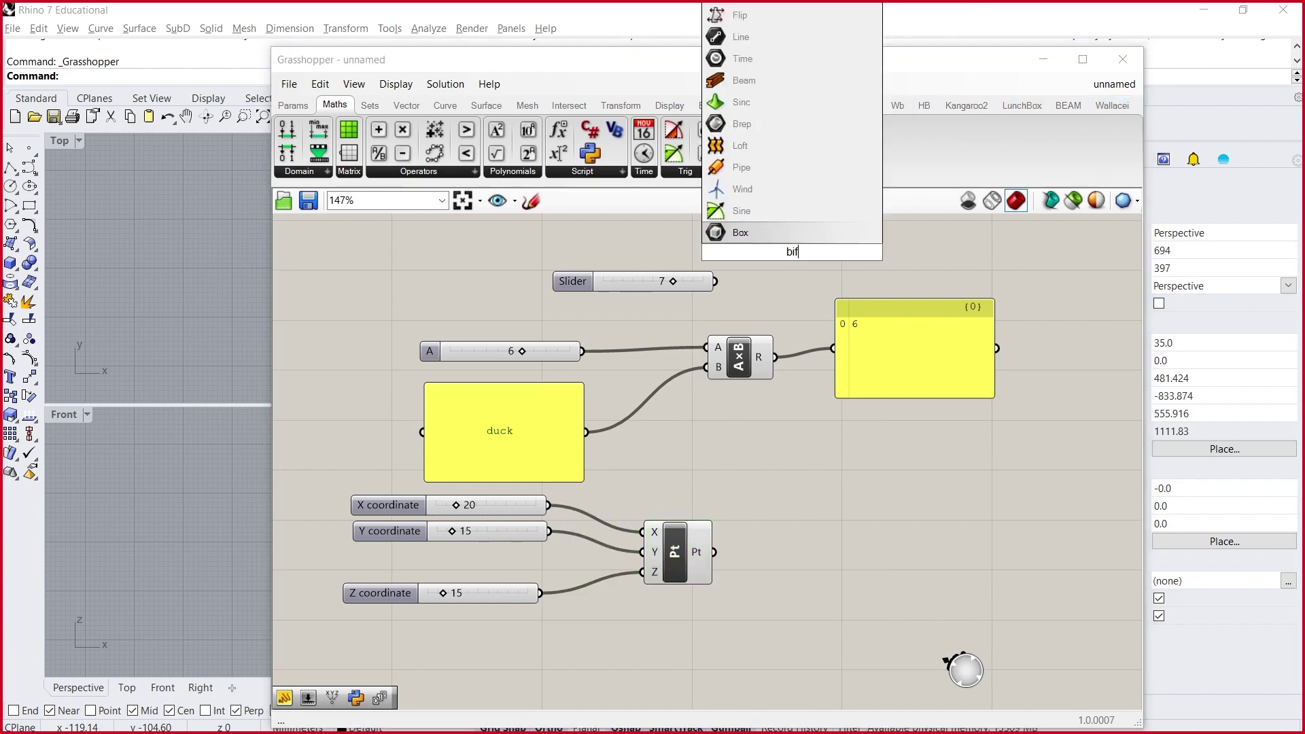
pyautogui.press('BackSpace')
pyautogui.press('BackSpace')
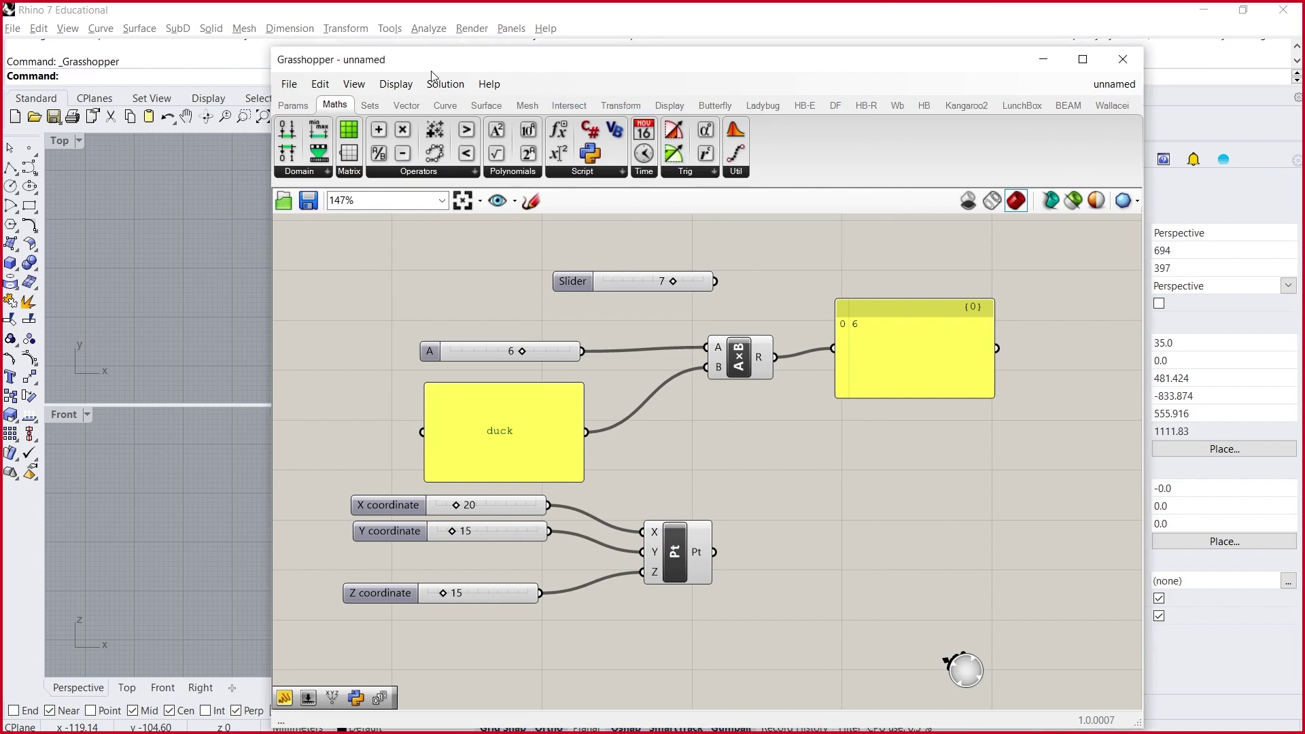
# - Turn on Draw Full Names for the components on the canvas
pyautogui.click(399, 84)
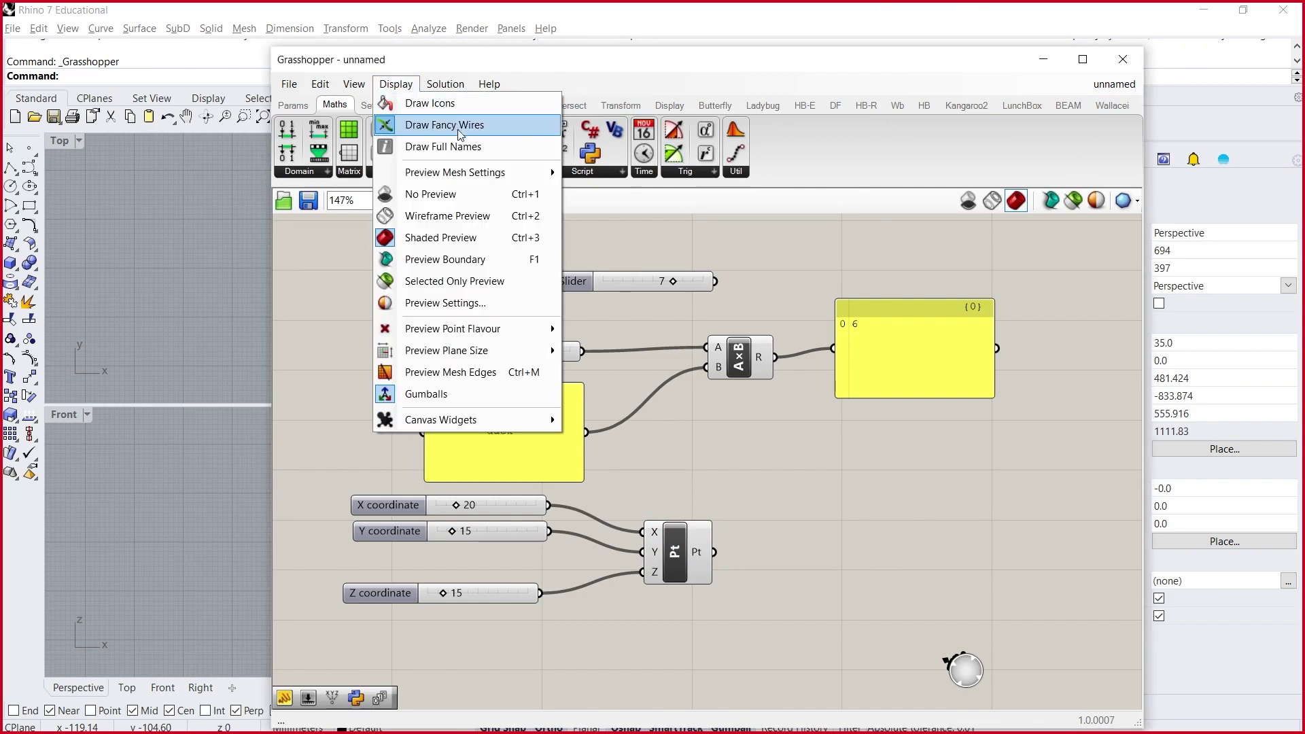
pyautogui.click(461, 146)
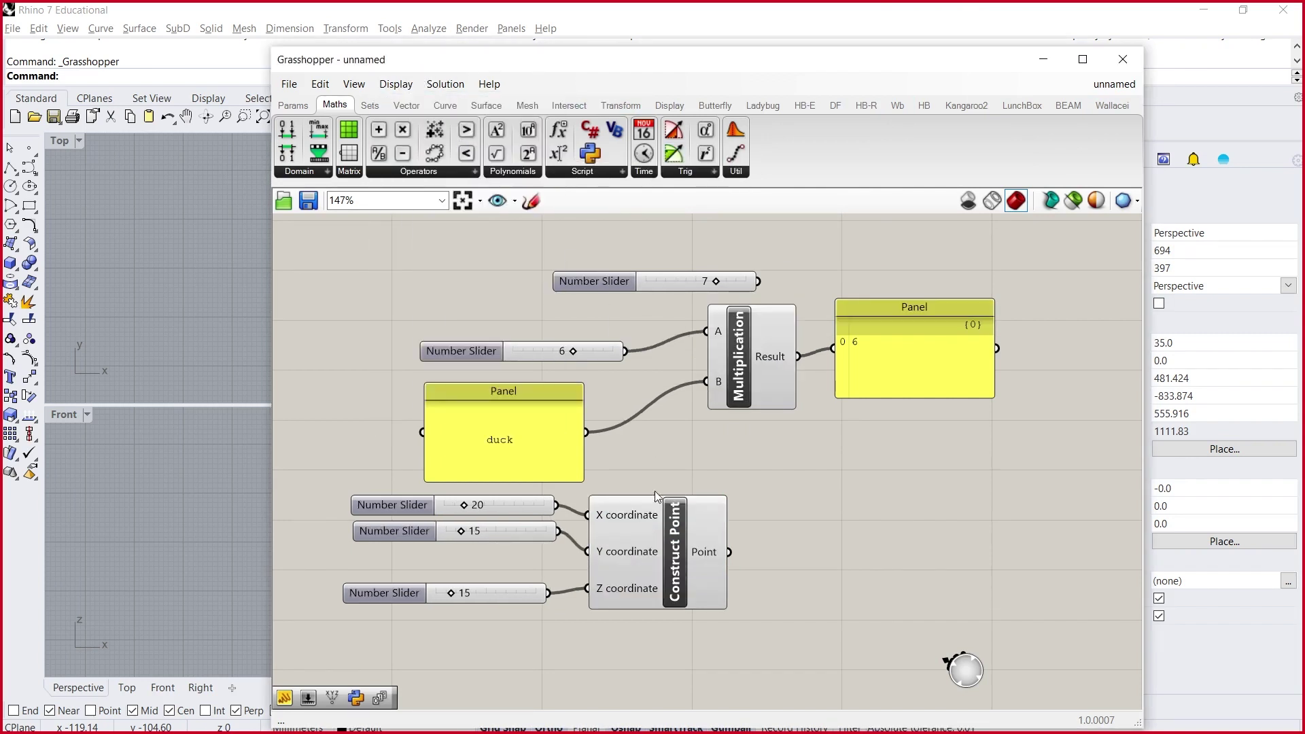
# - Move Construct Point farther from its sliders and line up the Z slider with the Z coordinate input
pyautogui.click(726, 526)
pyautogui.moveTo(734, 523); pyautogui.dragTo(718, 537)
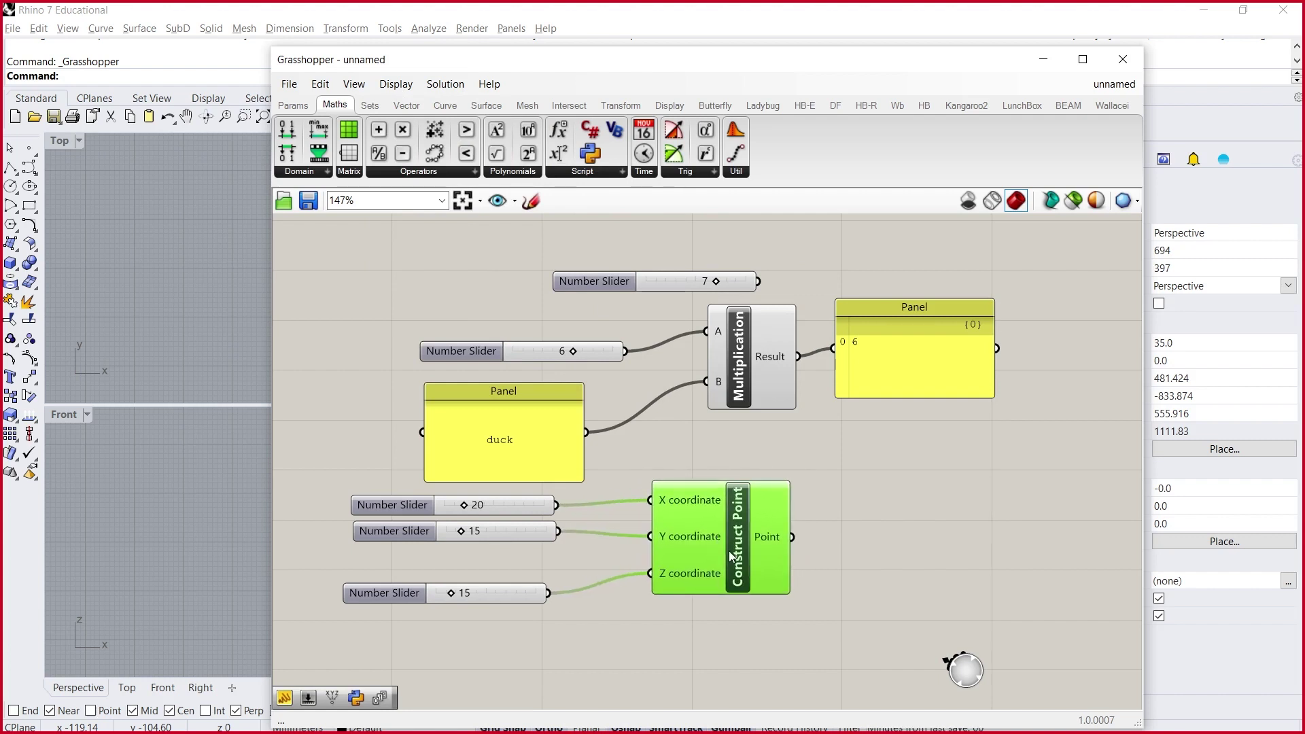
pyautogui.click(809, 618)
pyautogui.moveTo(496, 598)
pyautogui.mouseDown()
pyautogui.moveTo(513, 570)
pyautogui.moveTo(510, 581)
pyautogui.mouseUp()
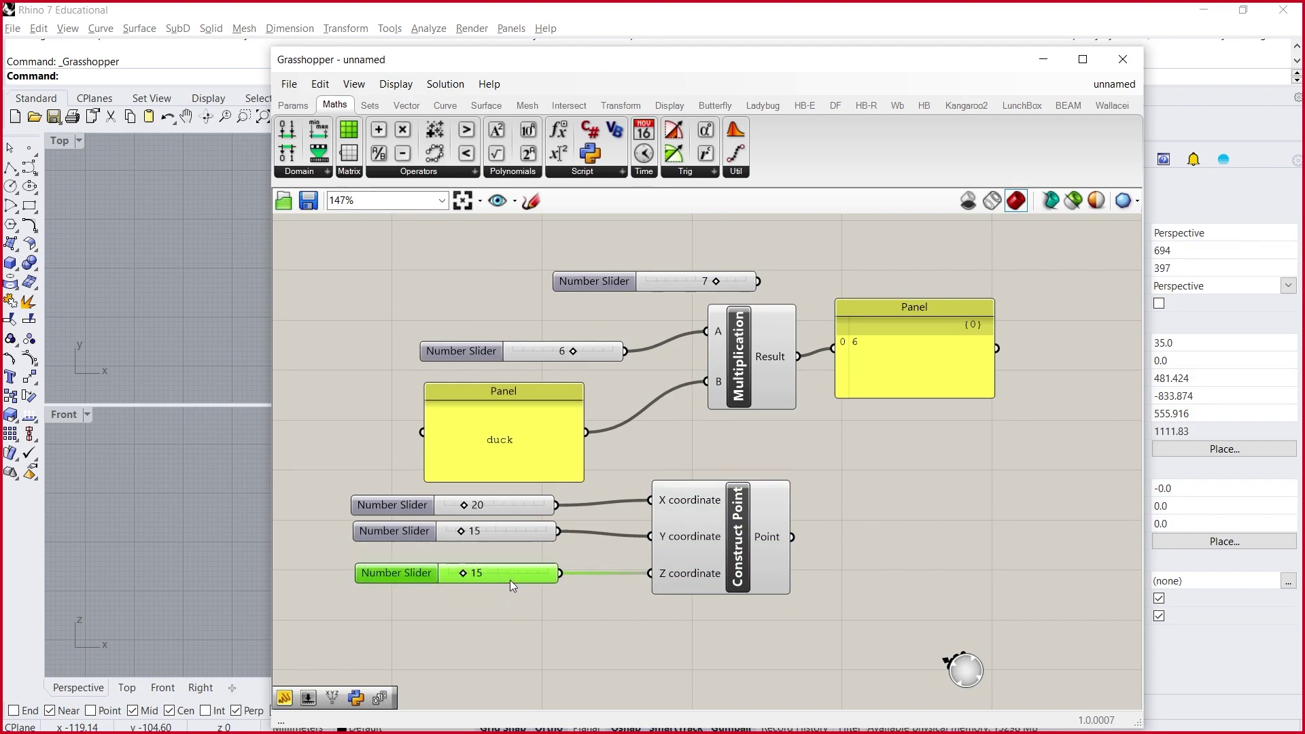
pyautogui.click(531, 595)
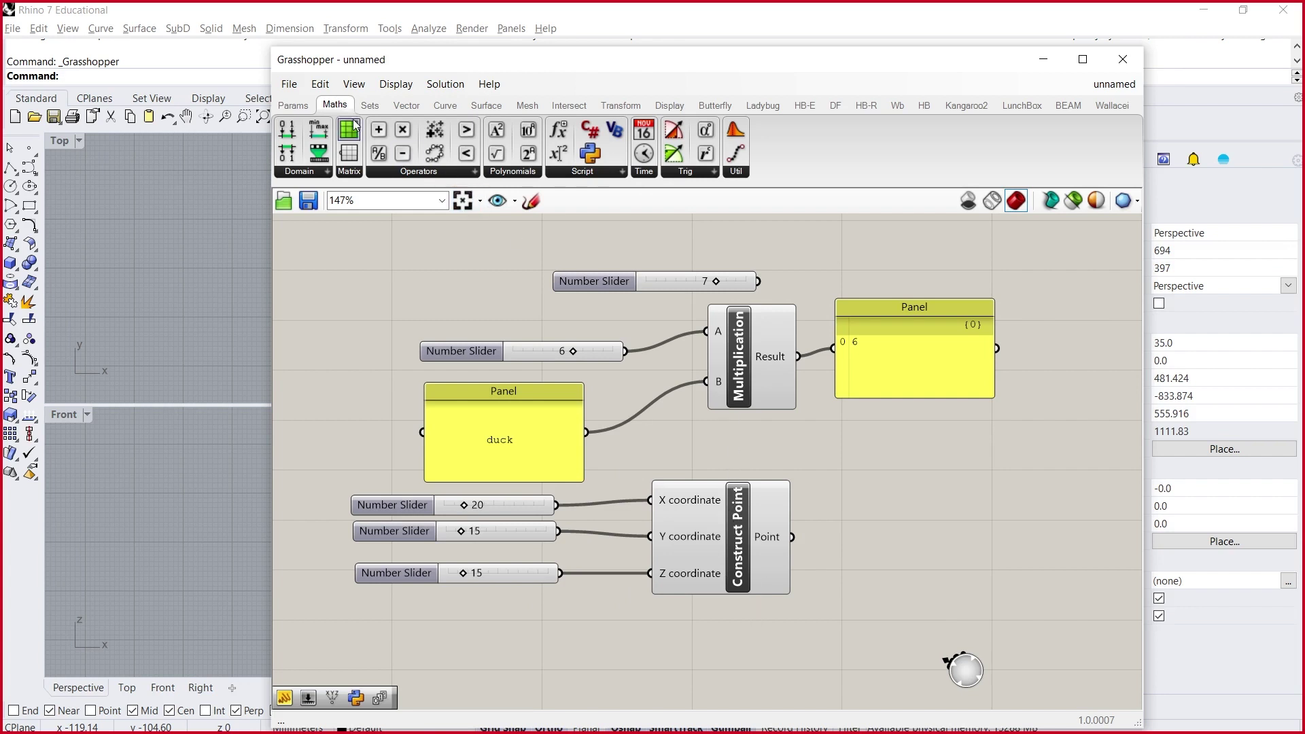
# - Turn Draw Full Names off and back on to compare the two component label styles
pyautogui.click(353, 84)
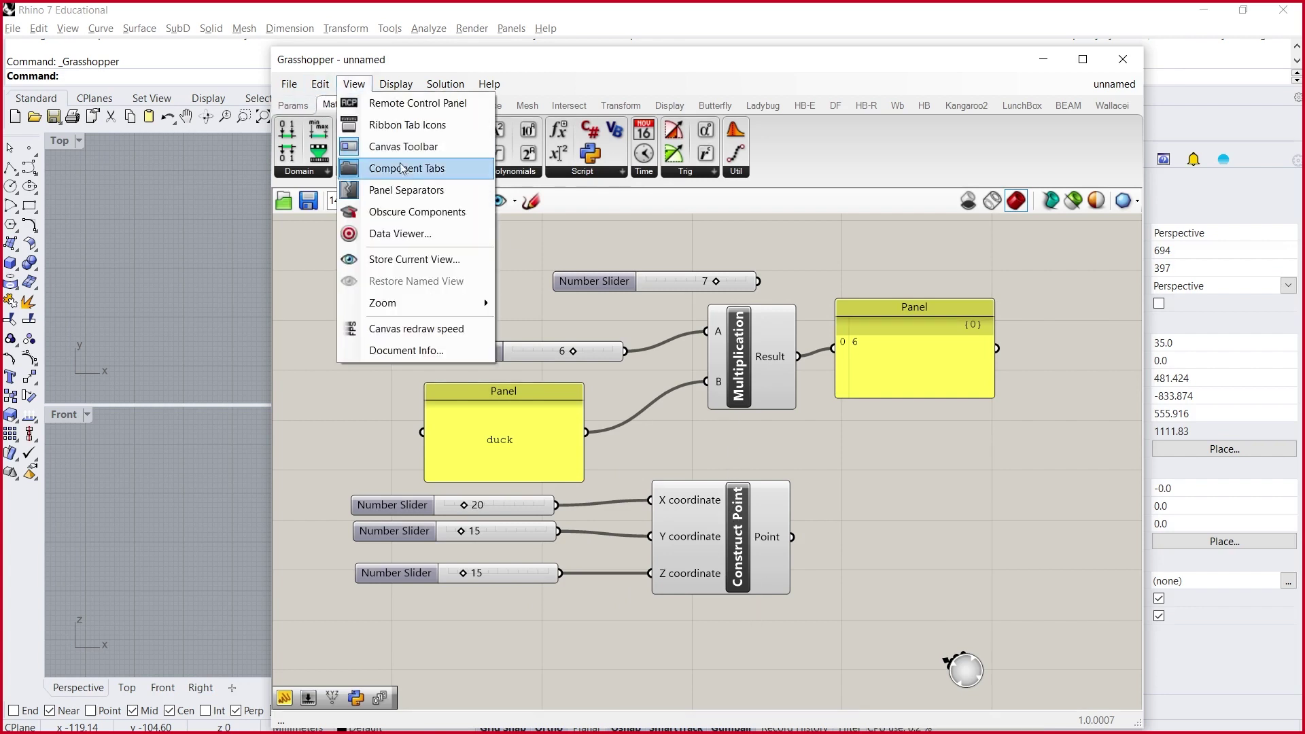
pyautogui.click(354, 84)
pyautogui.click(394, 84)
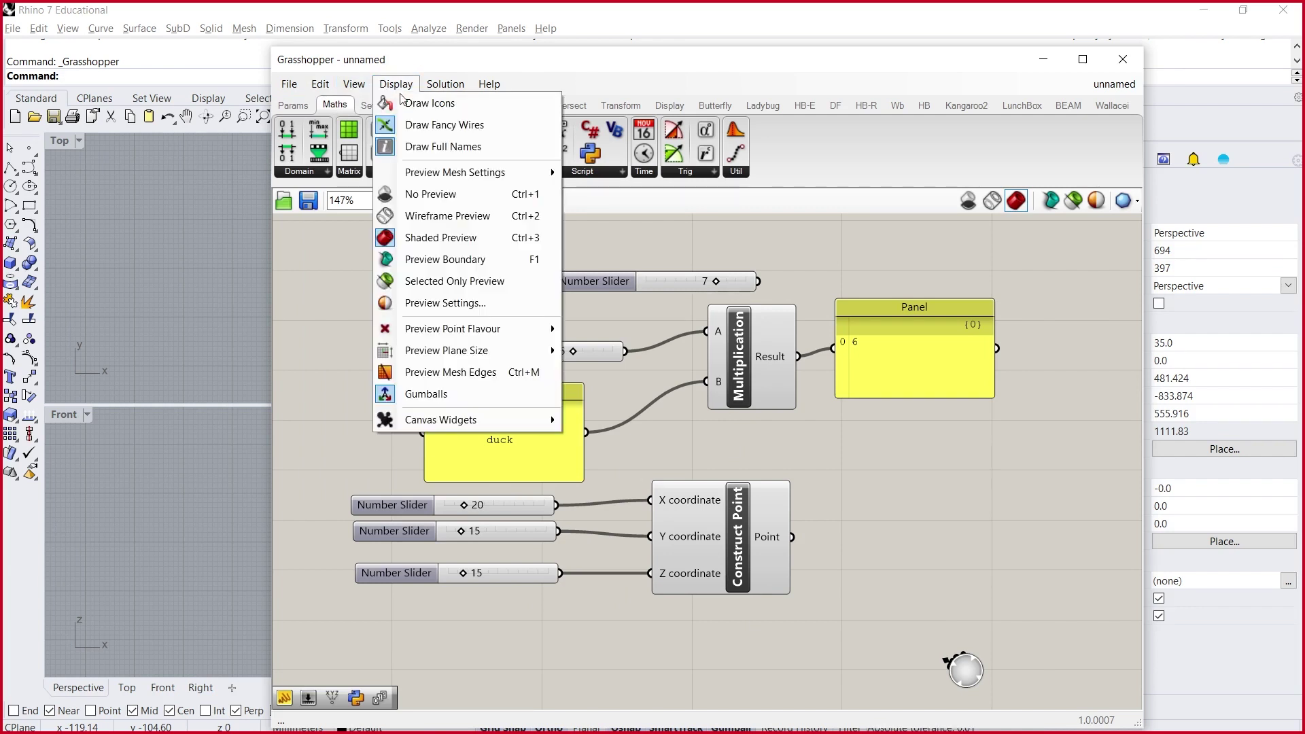
pyautogui.click(454, 147)
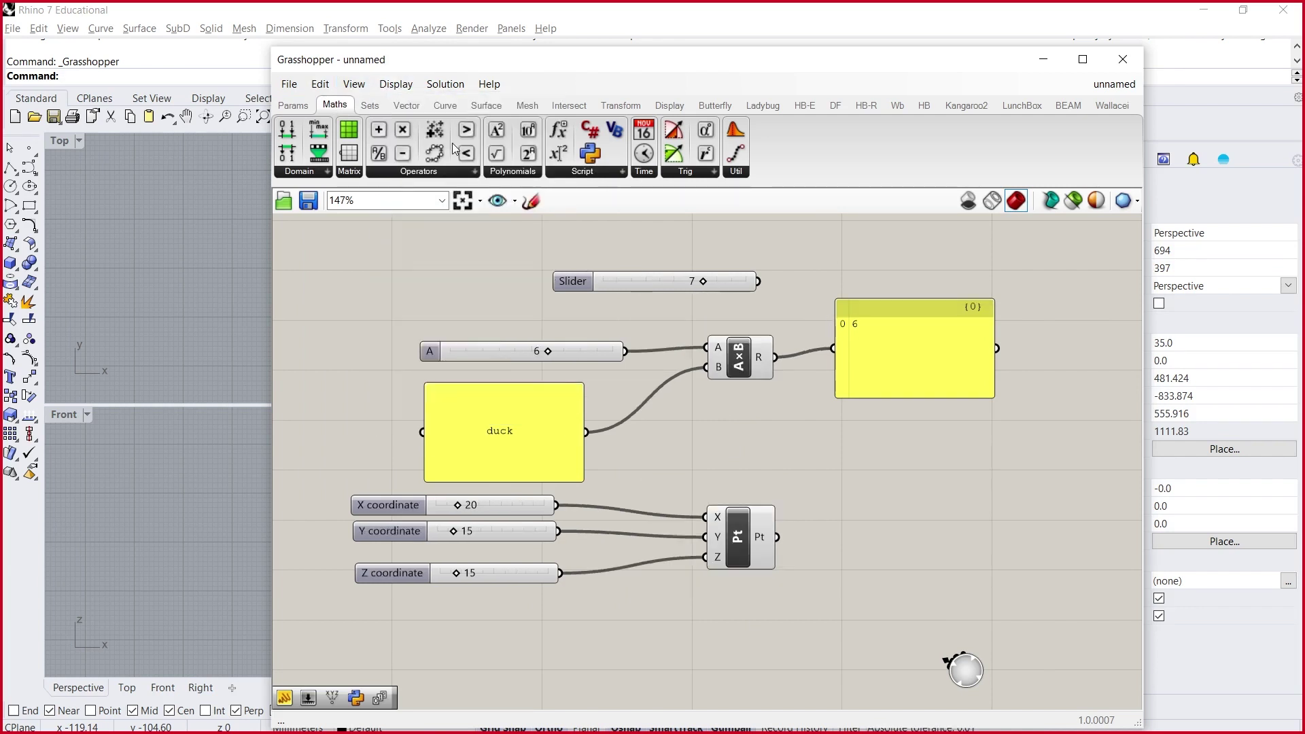
pyautogui.click(395, 83)
pyautogui.click(442, 149)
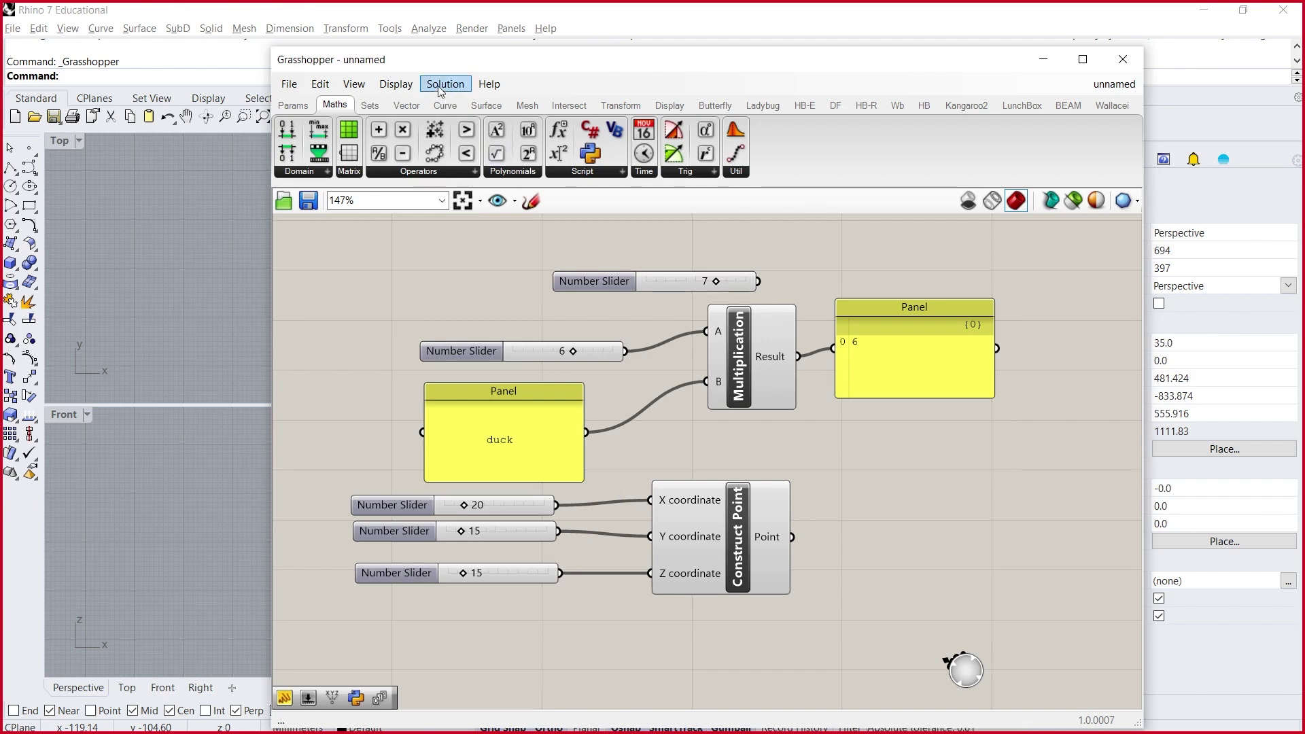
# - Move the Grasshopper window aside to expose the Rhino viewports, and select Construct Point to highlight its point
pyautogui.moveTo(401, 68); pyautogui.dragTo(663, 72)
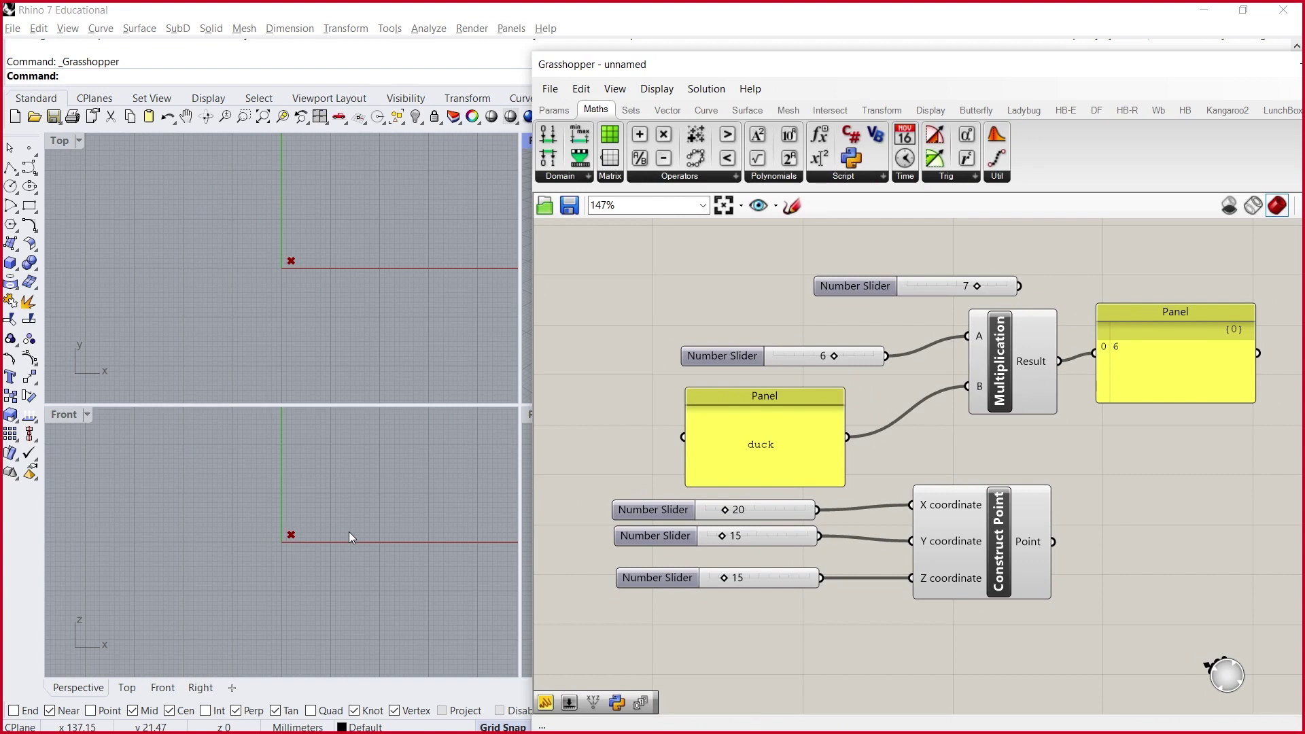
pyautogui.click(368, 369)
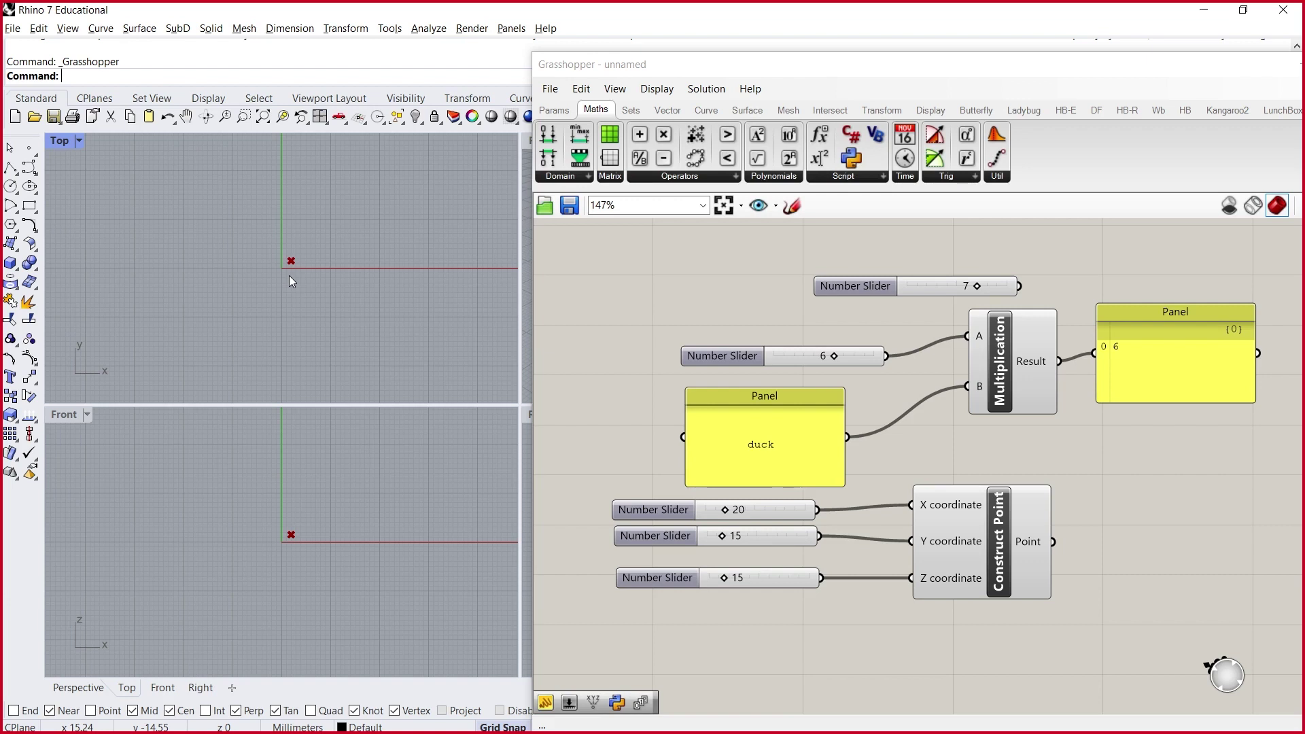
pyautogui.rightClick(965, 525)
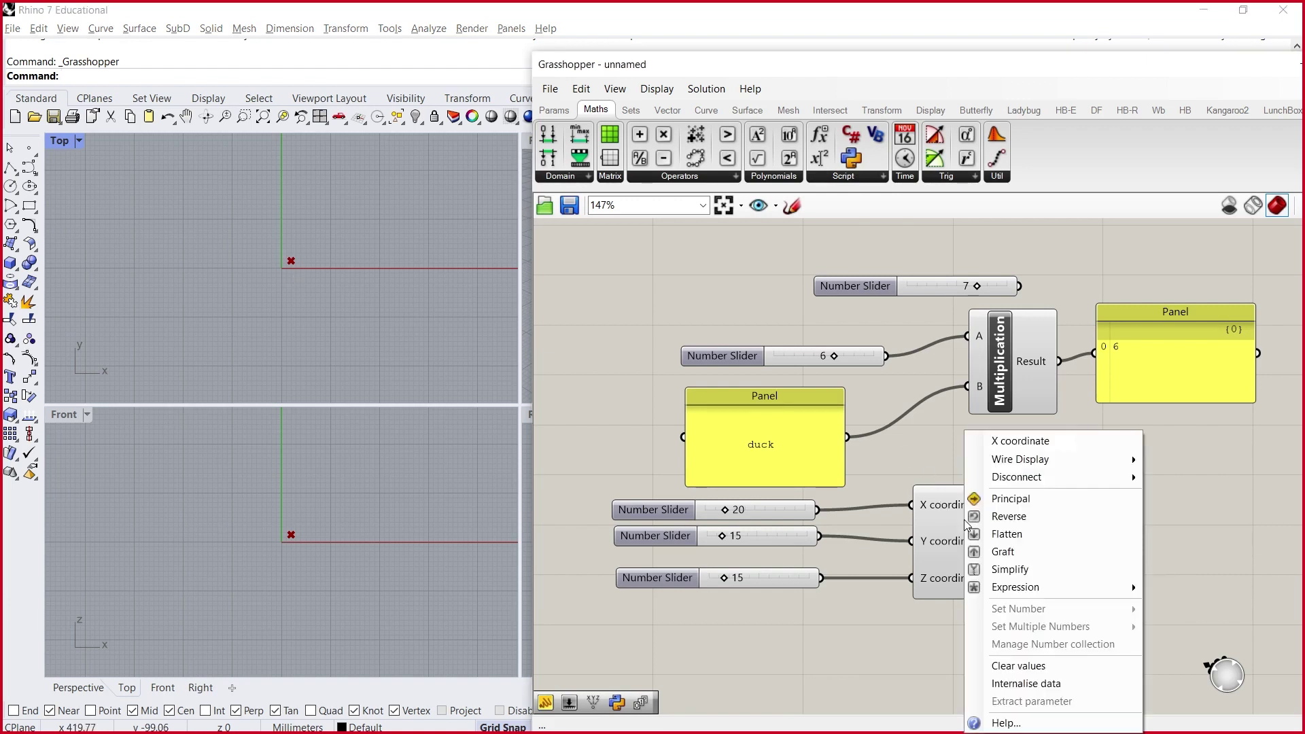
pyautogui.click(935, 604)
pyautogui.click(990, 556)
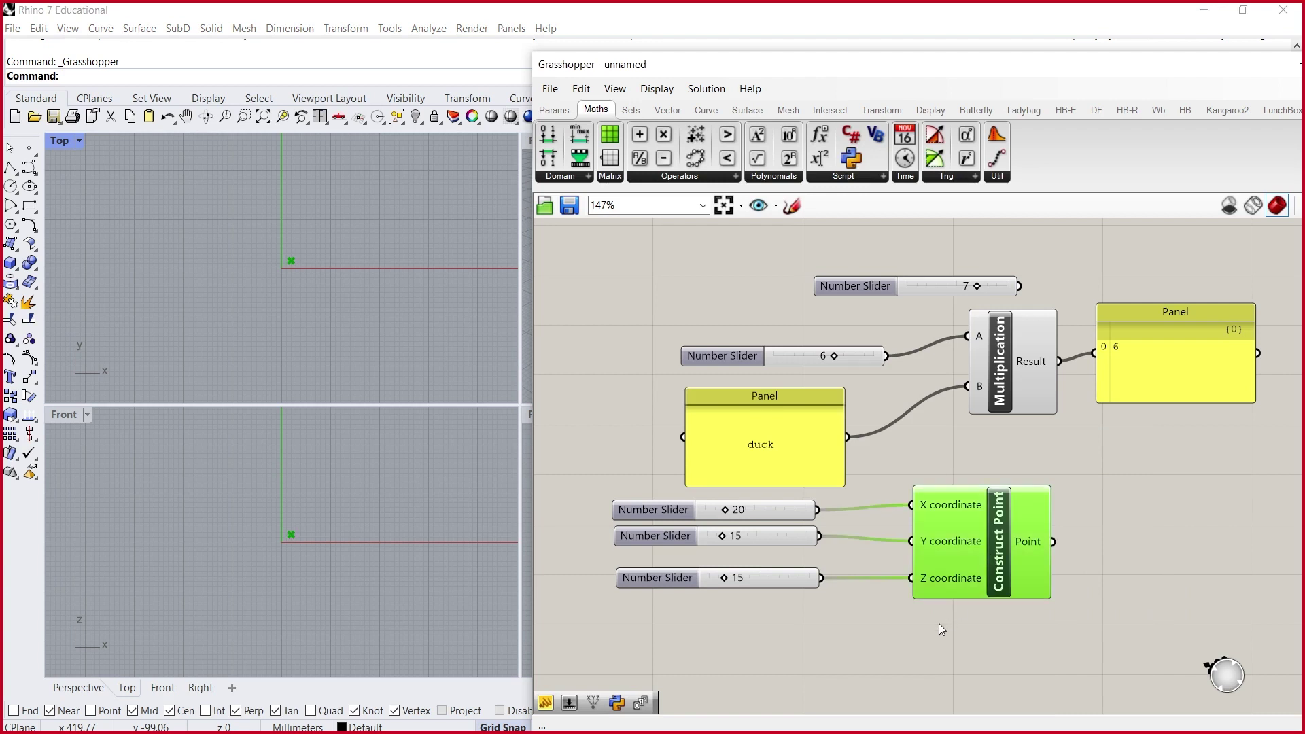
pyautogui.click(1023, 373)
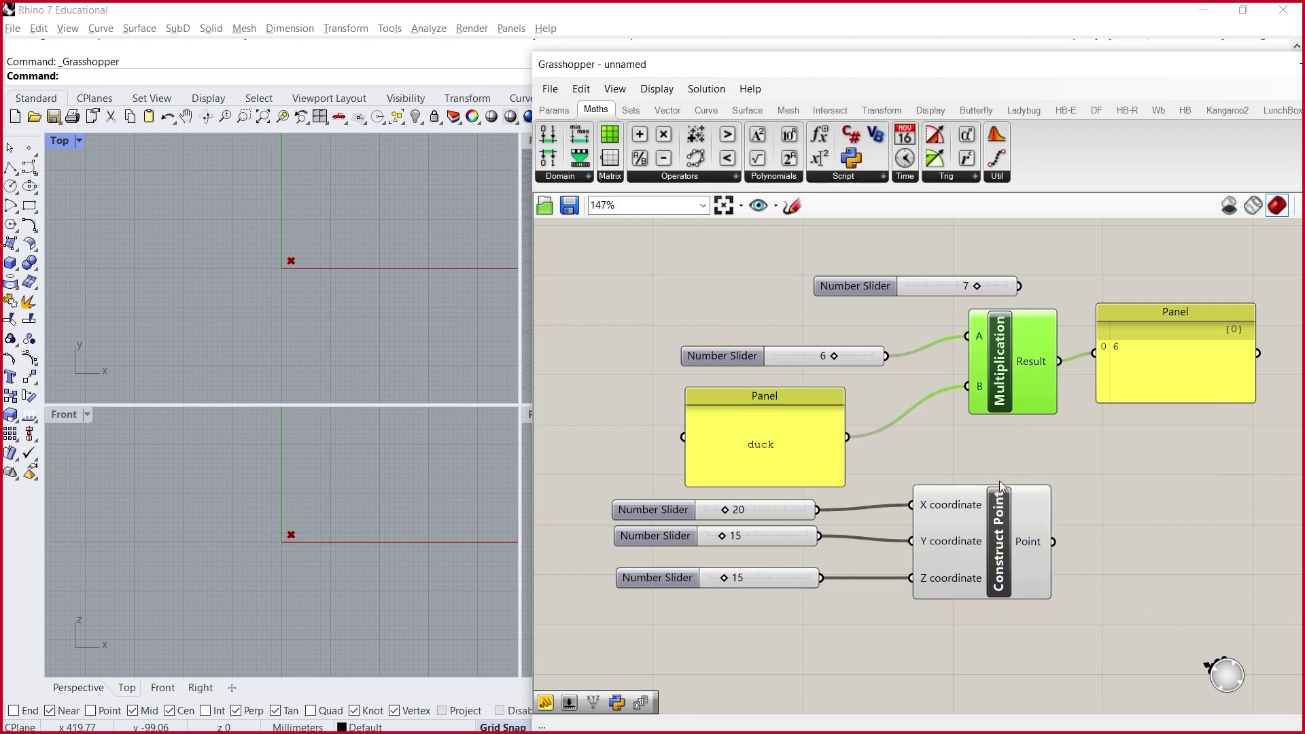
pyautogui.click(997, 517)
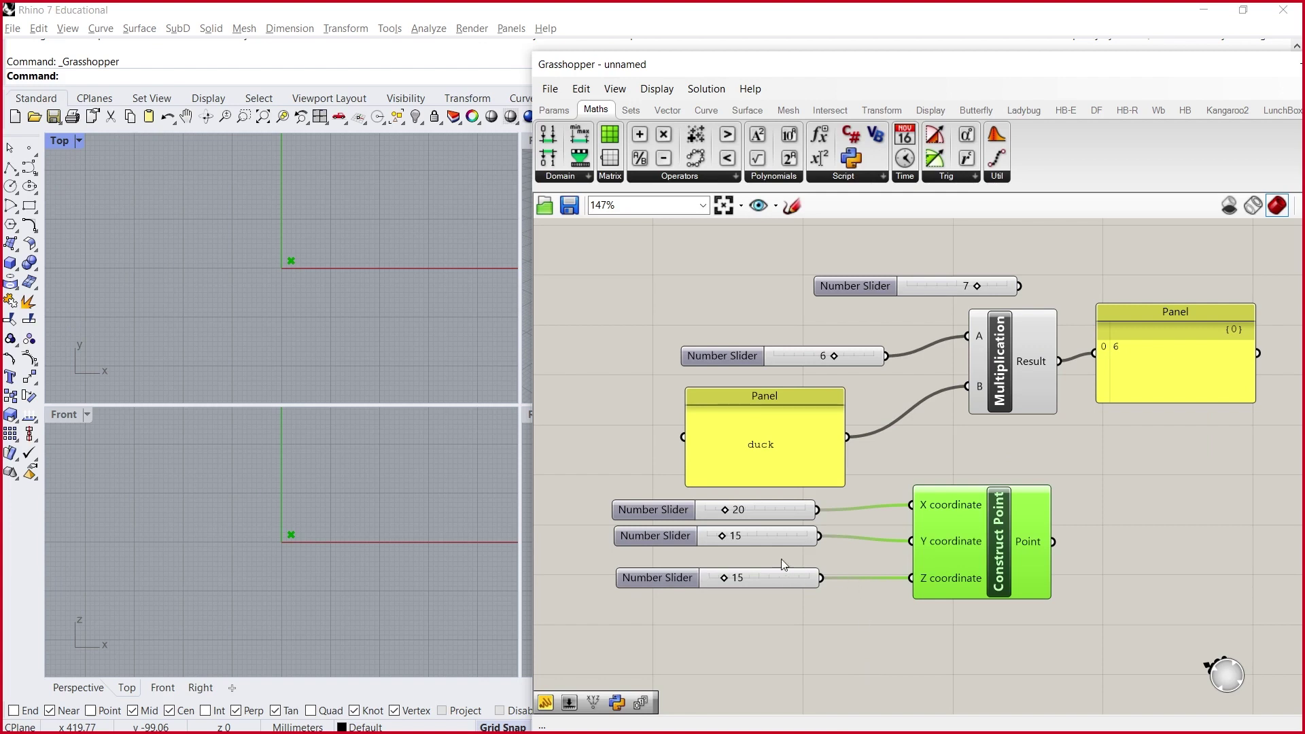
# - Set the Y coordinate slider to 49 and the X coordinate slider to 13
pyautogui.moveTo(723, 536); pyautogui.dragTo(775, 494)
pyautogui.moveTo(713, 510)
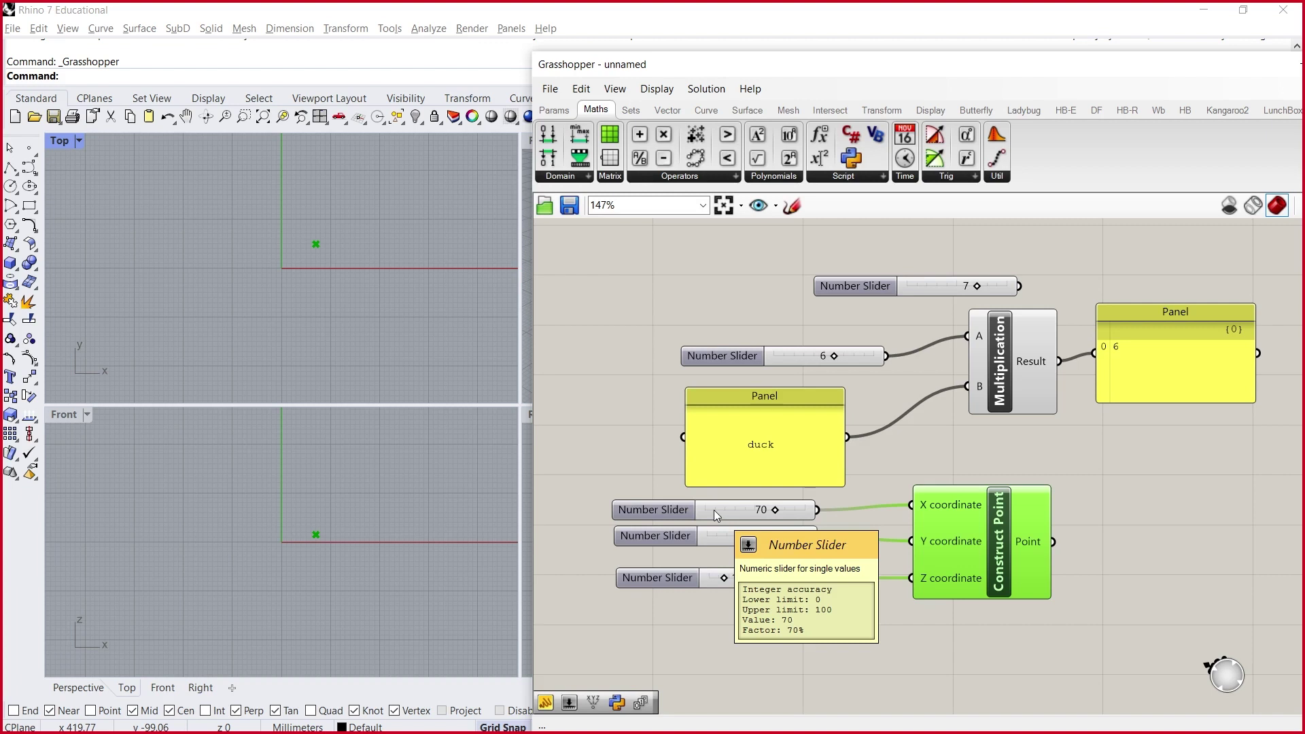
pyautogui.moveTo(778, 510); pyautogui.dragTo(711, 511)
# - Switch the X coordinate slider to real-number rounding with three digits and set it to 23.880
pyautogui.doubleClick(649, 509)
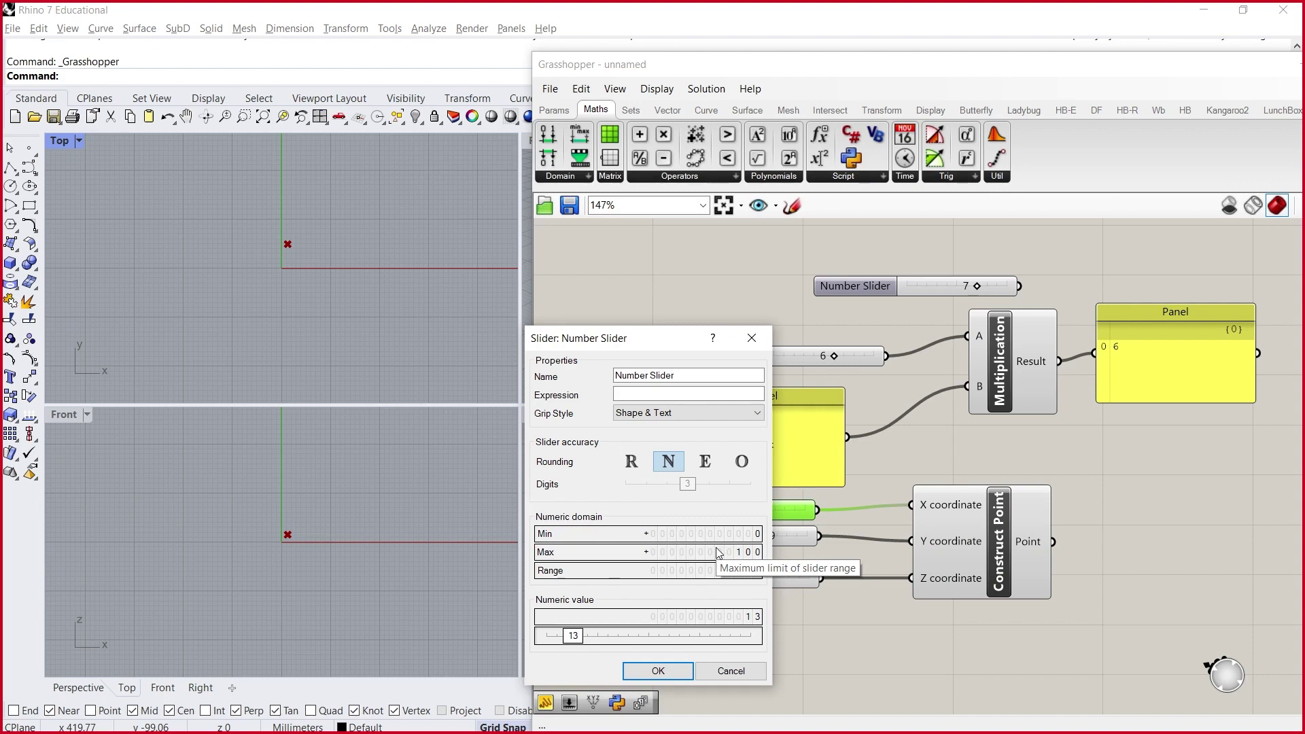
pyautogui.click(631, 461)
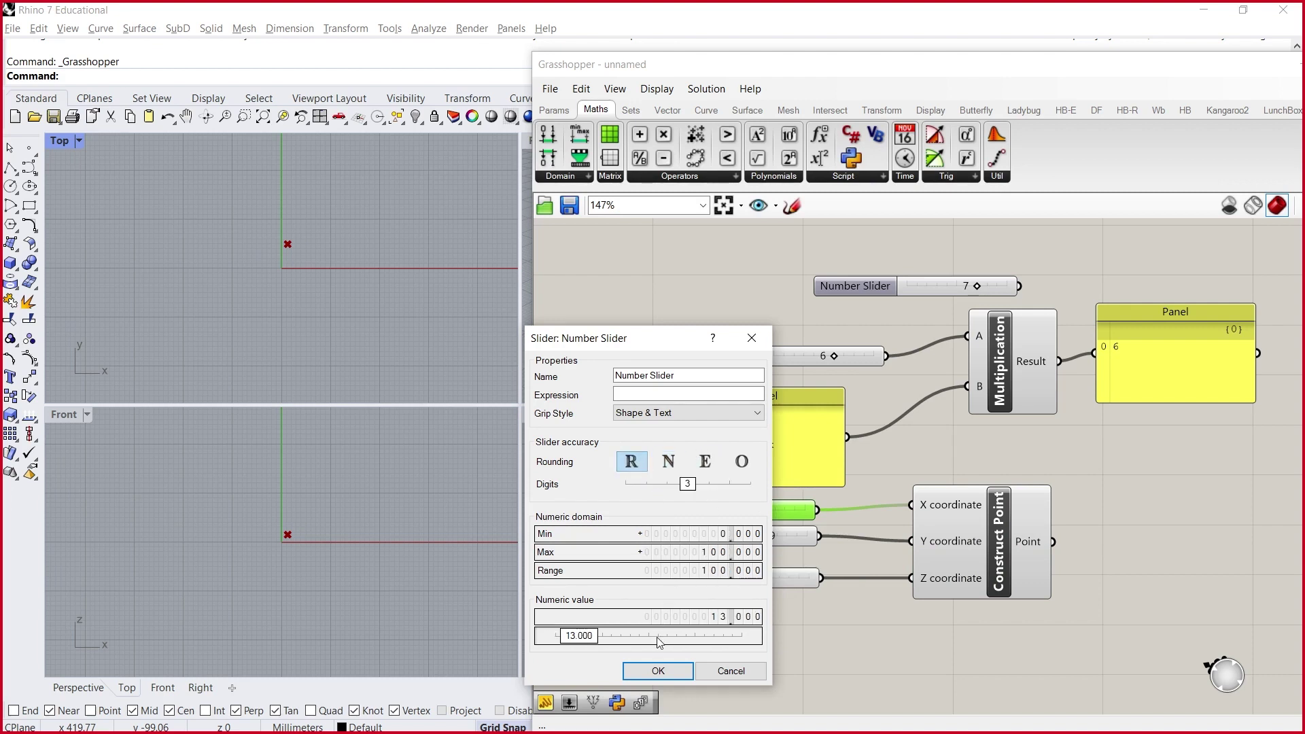
pyautogui.click(658, 671)
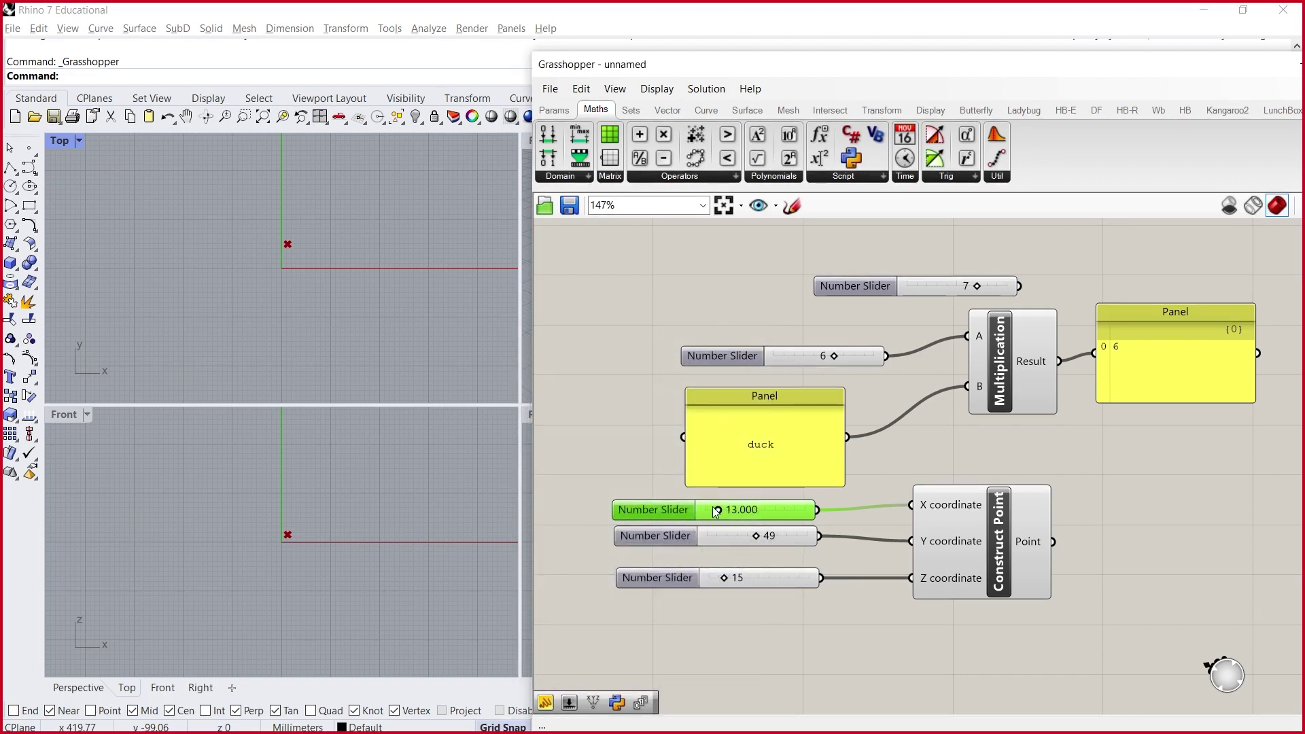
pyautogui.moveTo(717, 512); pyautogui.dragTo(729, 514)
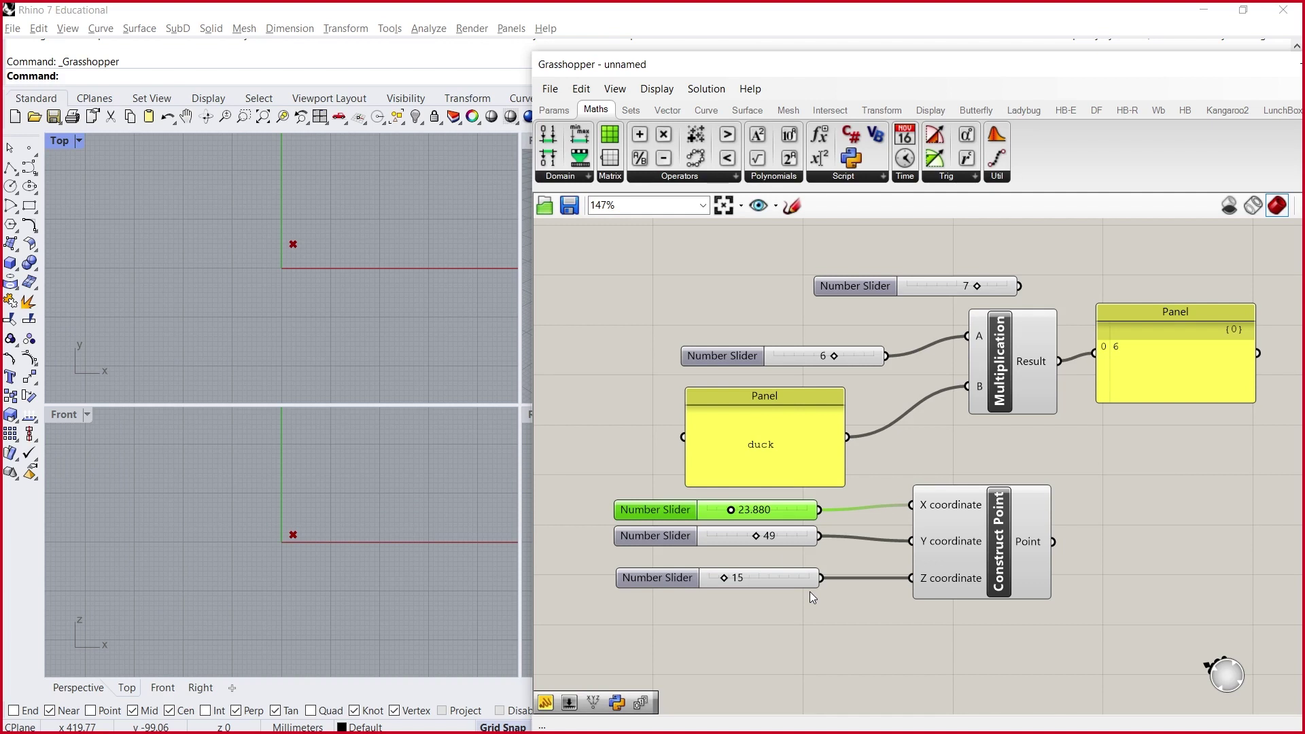
# - Duplicate Construct Point with its three sliders below the original and set the copied X, Y and Z sliders to 62.468, 12 and 55
pyautogui.scroll(-2, 810, 595)
pyautogui.moveTo(930, 643); pyautogui.dragTo(760, 535)
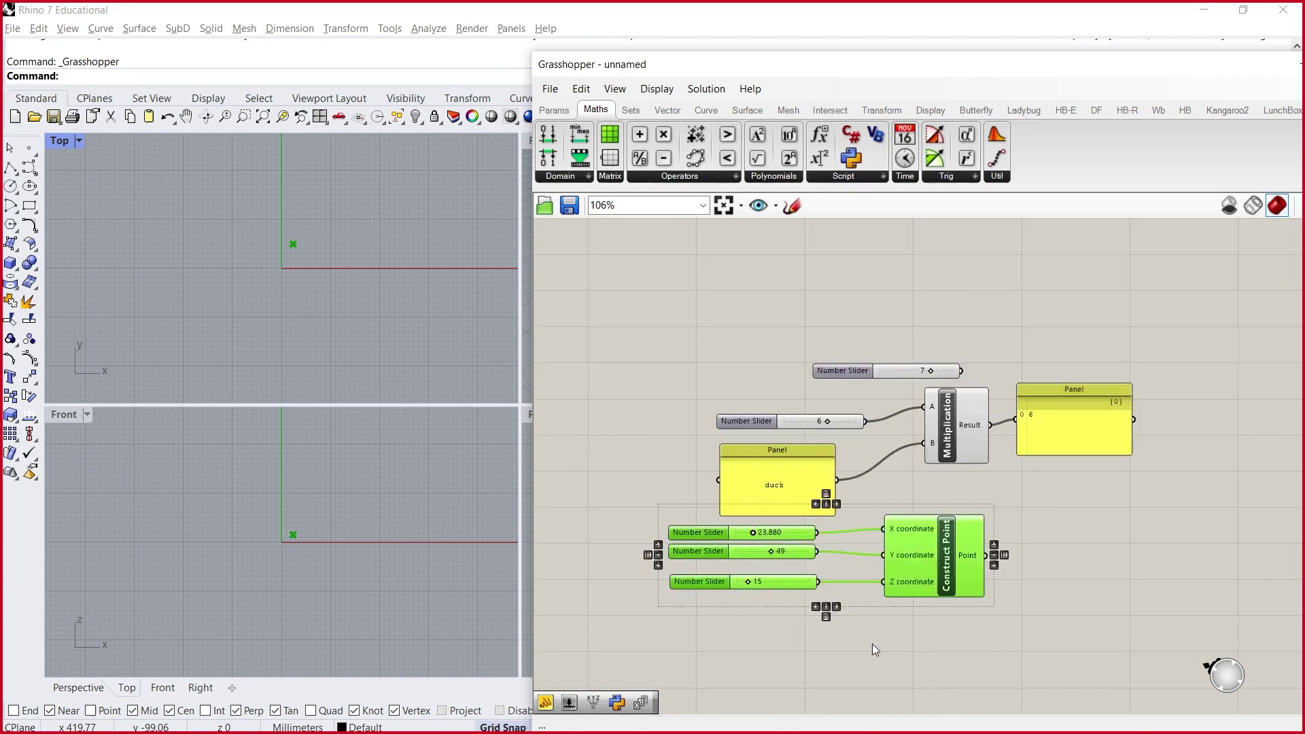
pyautogui.hotkey('ctrl', 'c')
pyautogui.hotkey('ctrl', 'v')
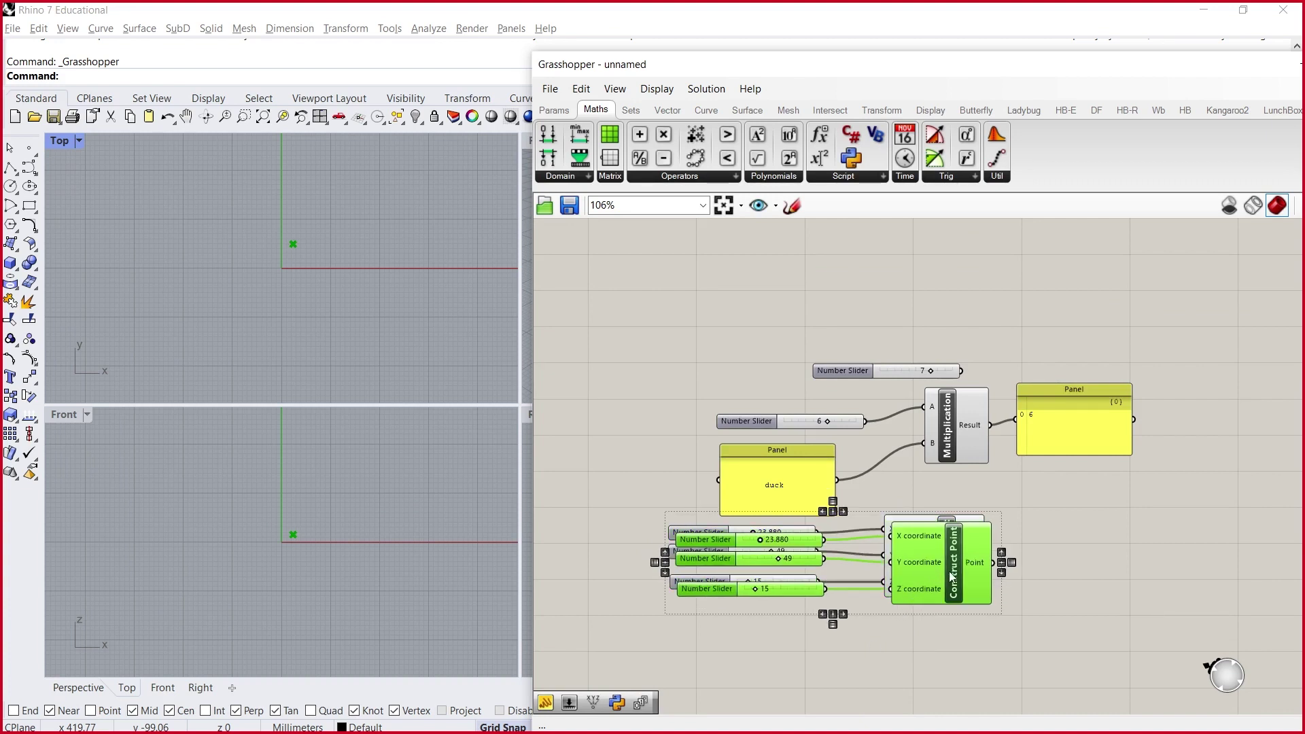
pyautogui.moveTo(950, 577); pyautogui.dragTo(942, 681)
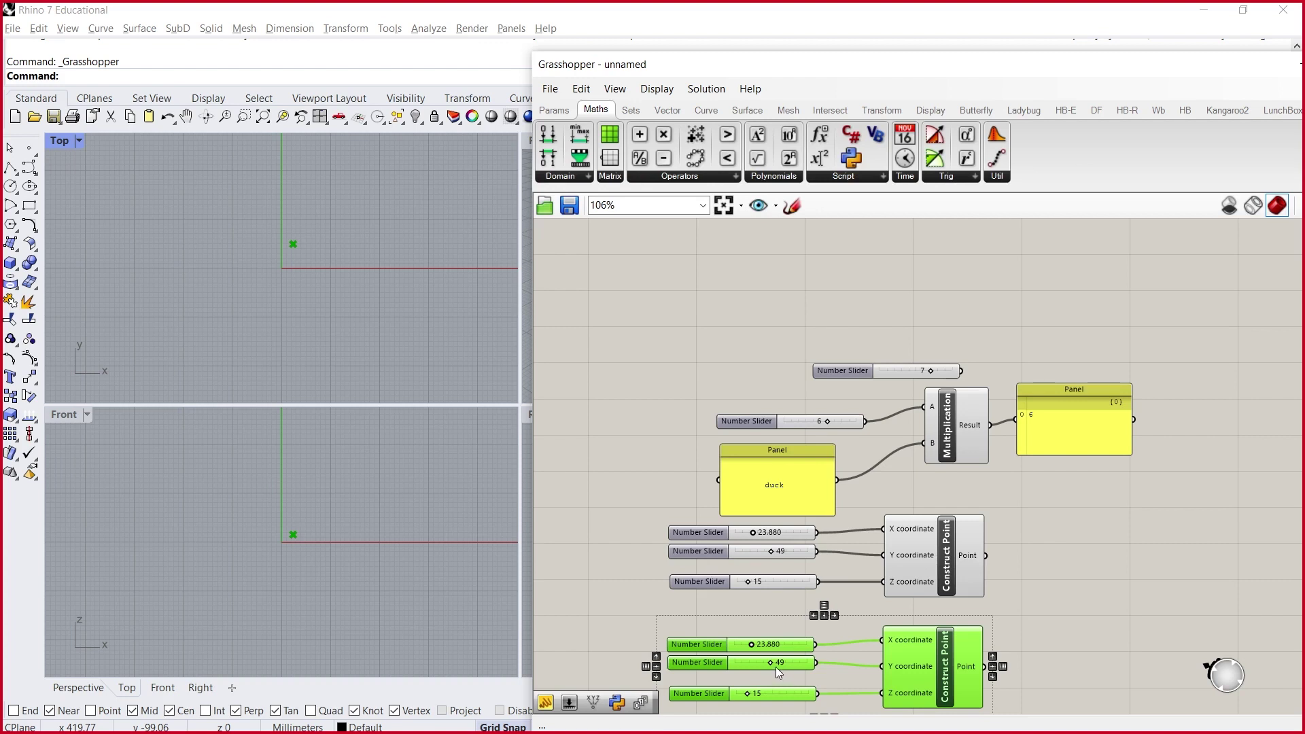
pyautogui.moveTo(773, 663); pyautogui.dragTo(760, 611)
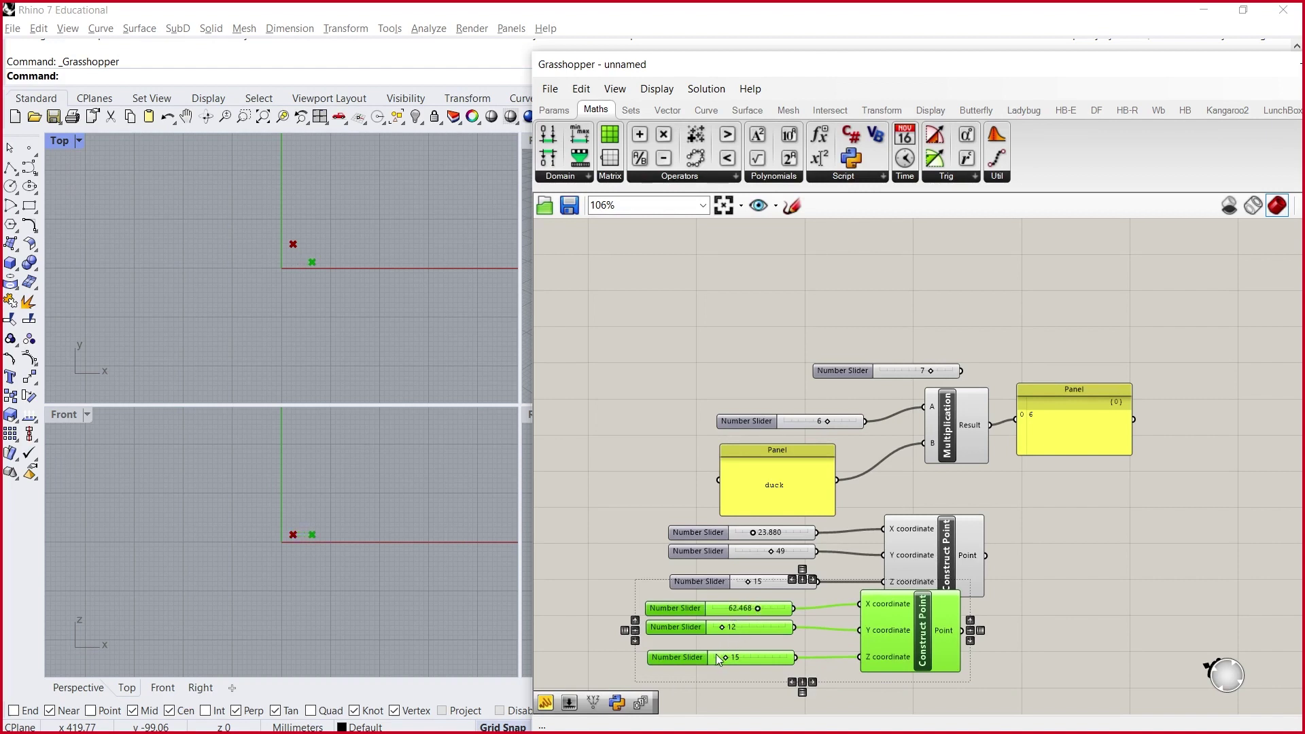
pyautogui.moveTo(726, 658); pyautogui.dragTo(755, 658)
# - Add a Line component beside the two Construct Point components and connect their points to its Start Point and End Point
pyautogui.doubleClick(1206, 368)
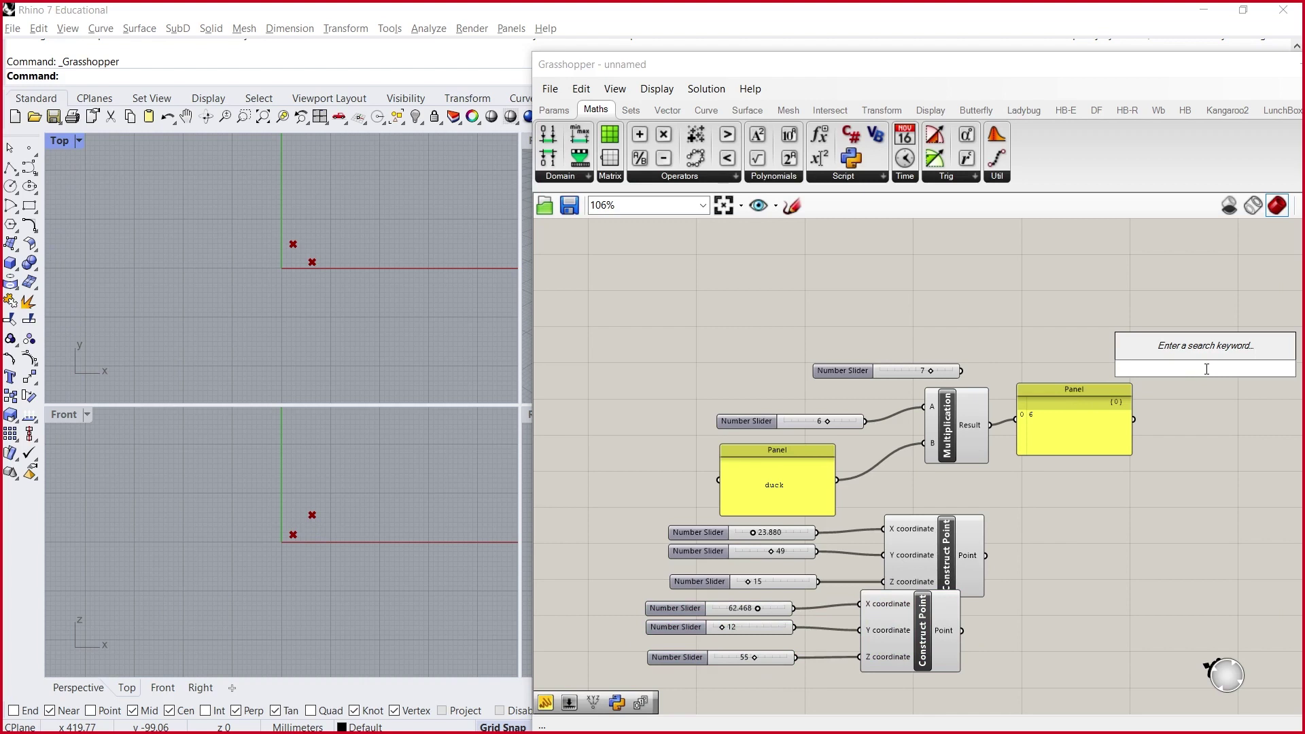
pyautogui.write('line')
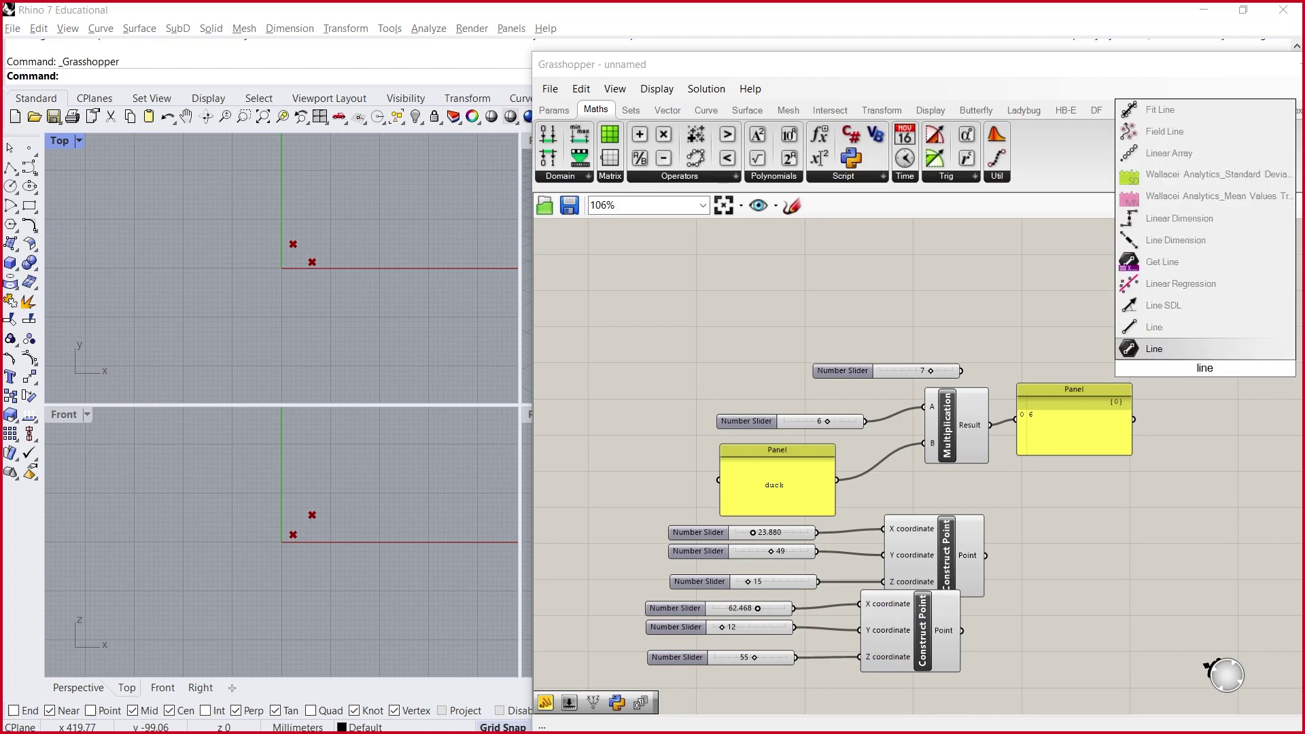
pyautogui.click(1201, 329)
pyautogui.scroll(-2, 839, 429)
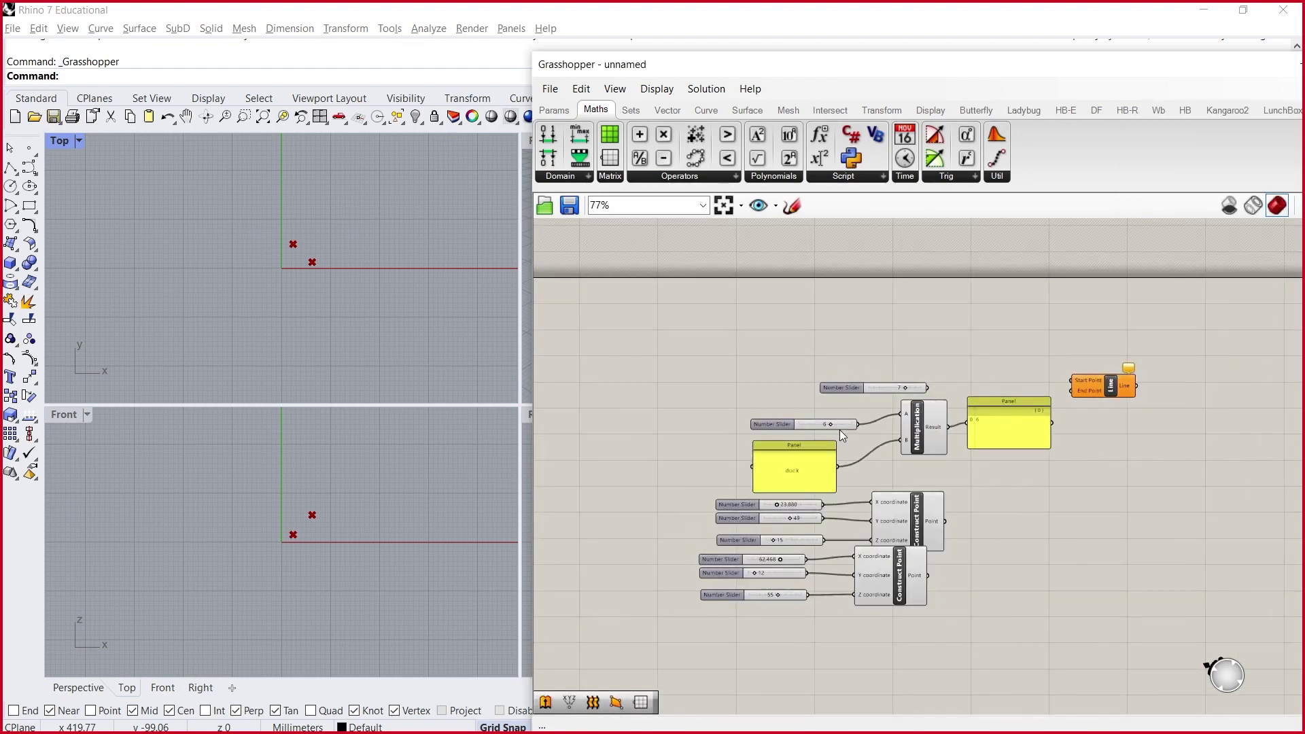
pyautogui.moveTo(1105, 382); pyautogui.dragTo(980, 540)
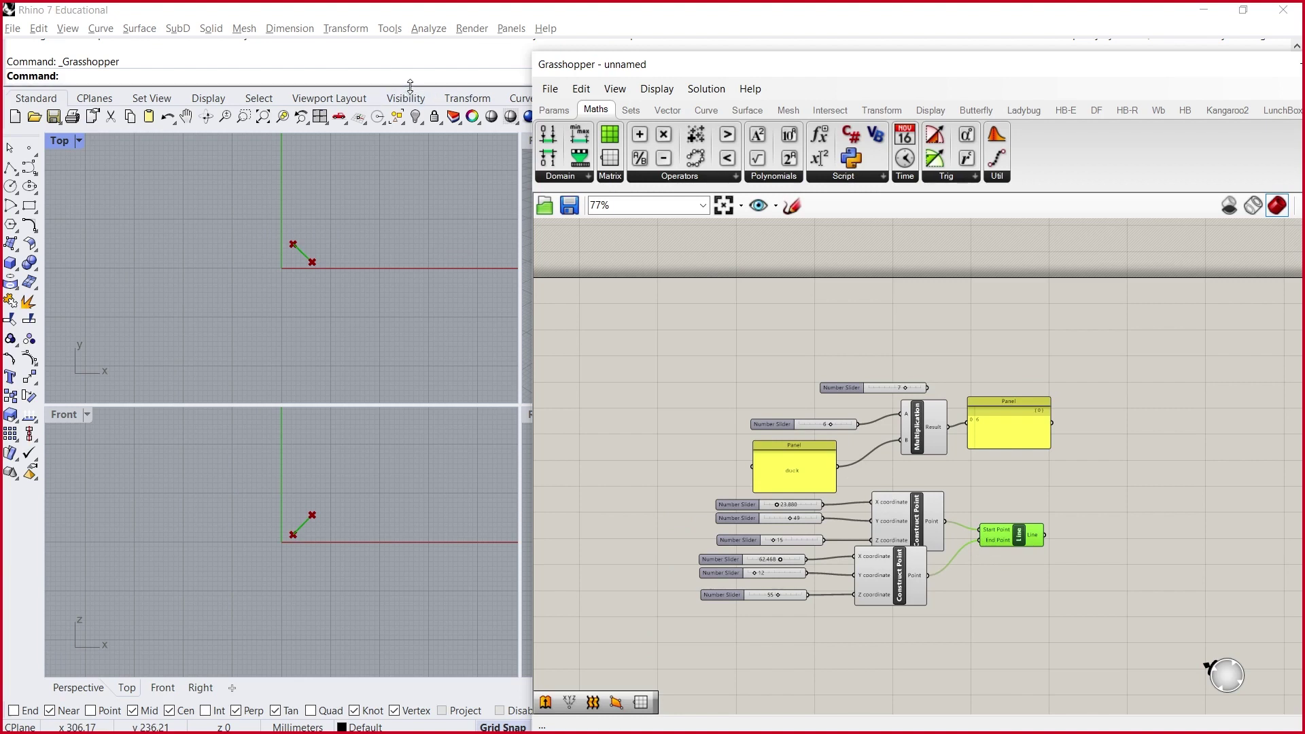
# - Collapse the Grasshopper window and maximize the Perspective viewport with a close view of the line
pyautogui.doubleClick(868, 63)
pyautogui.doubleClick(564, 137)
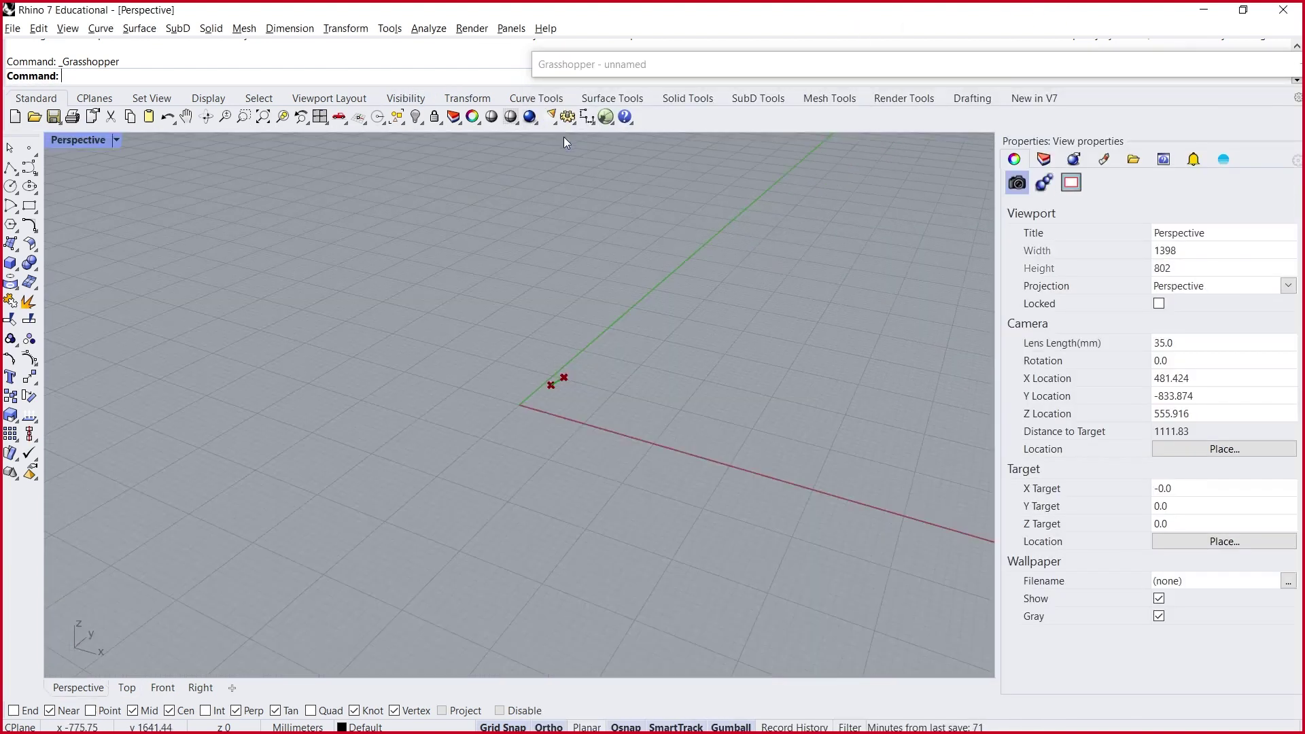
pyautogui.scroll(6, 572, 373)
pyautogui.moveTo(562, 373); pyautogui.dragTo(344, 297, button='right')
# - Restore the Grasshopper window and set the second point's X, Y and Z sliders to 64.780, 29 and 41
pyautogui.doubleClick(909, 64)
pyautogui.scroll(5, 773, 563)
pyautogui.moveTo(789, 555); pyautogui.dragTo(792, 555)
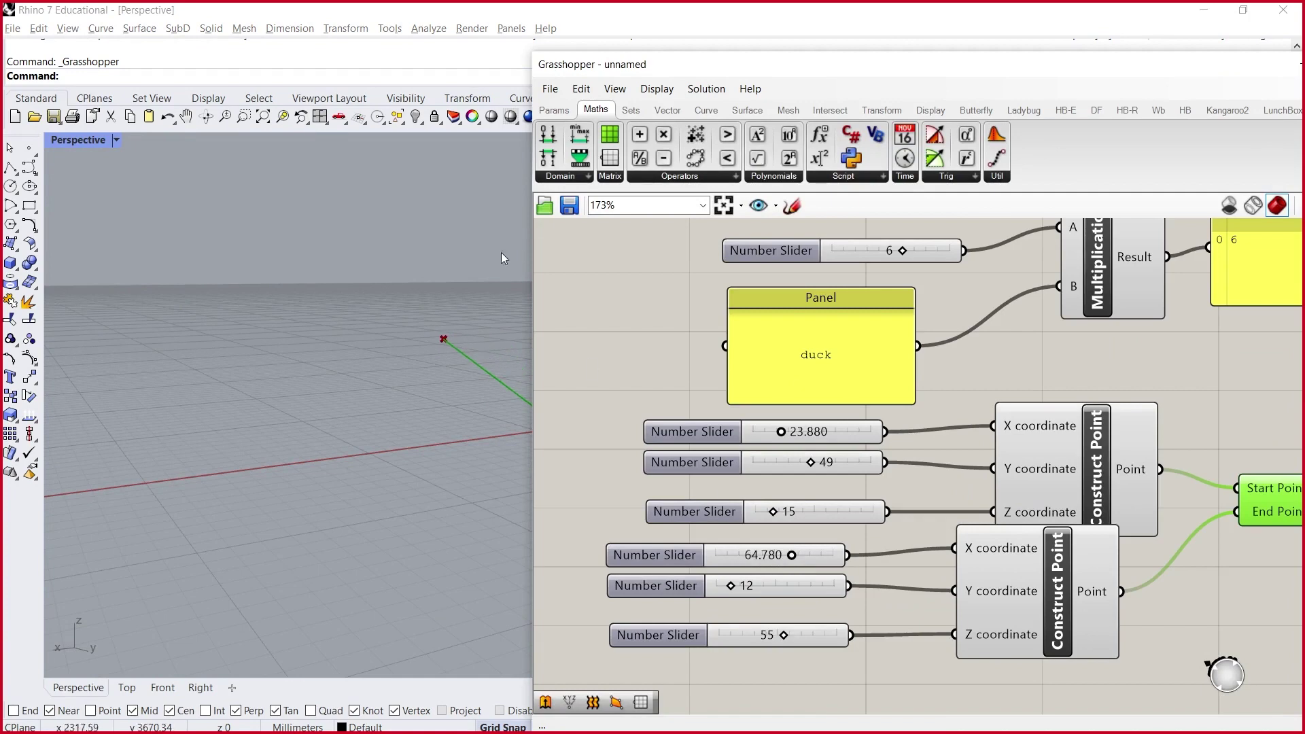
pyautogui.moveTo(738, 75); pyautogui.dragTo(788, 80)
pyautogui.moveTo(128, 338); pyautogui.dragTo(412, 330, button='right')
pyautogui.moveTo(782, 591)
pyautogui.mouseDown()
pyautogui.moveTo(830, 593)
pyautogui.moveTo(801, 592)
pyautogui.mouseUp()
pyautogui.moveTo(834, 640); pyautogui.dragTo(819, 643)
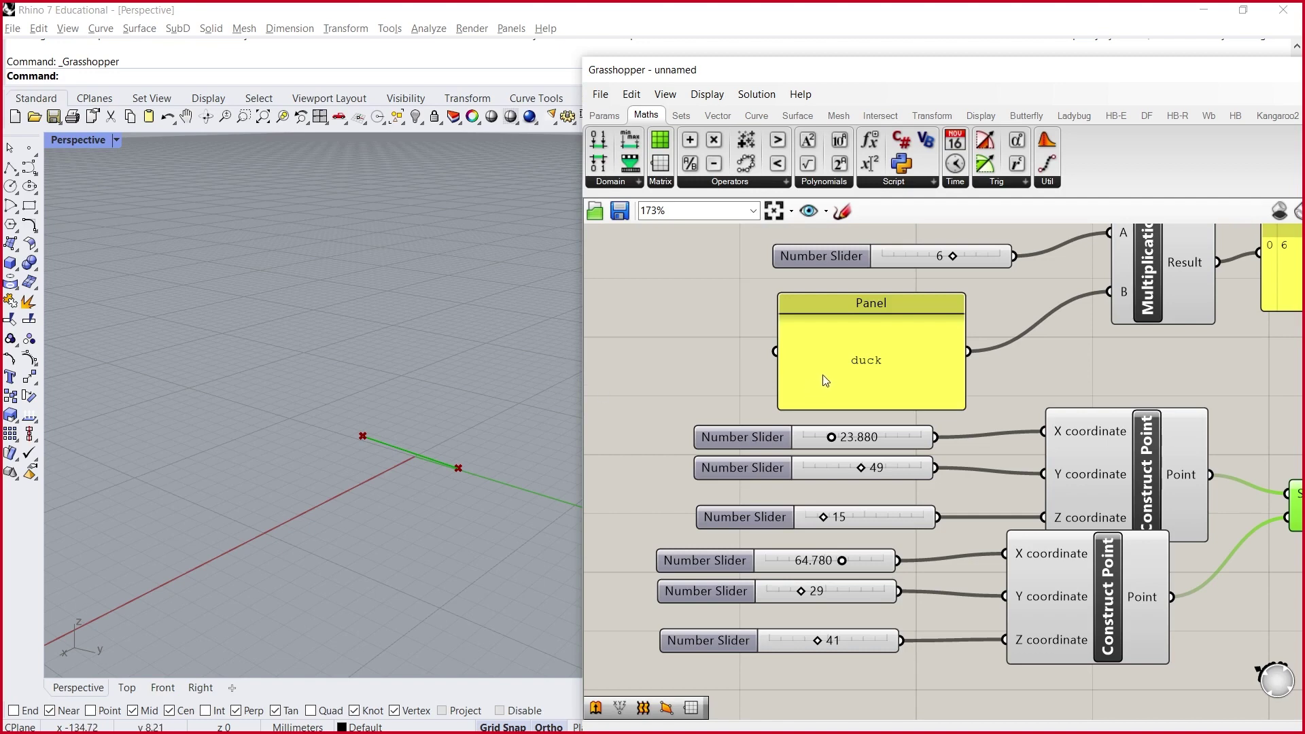
pyautogui.scroll(-3, 755, 377)
pyautogui.scroll(2, 1108, 452)
pyautogui.click(1069, 370)
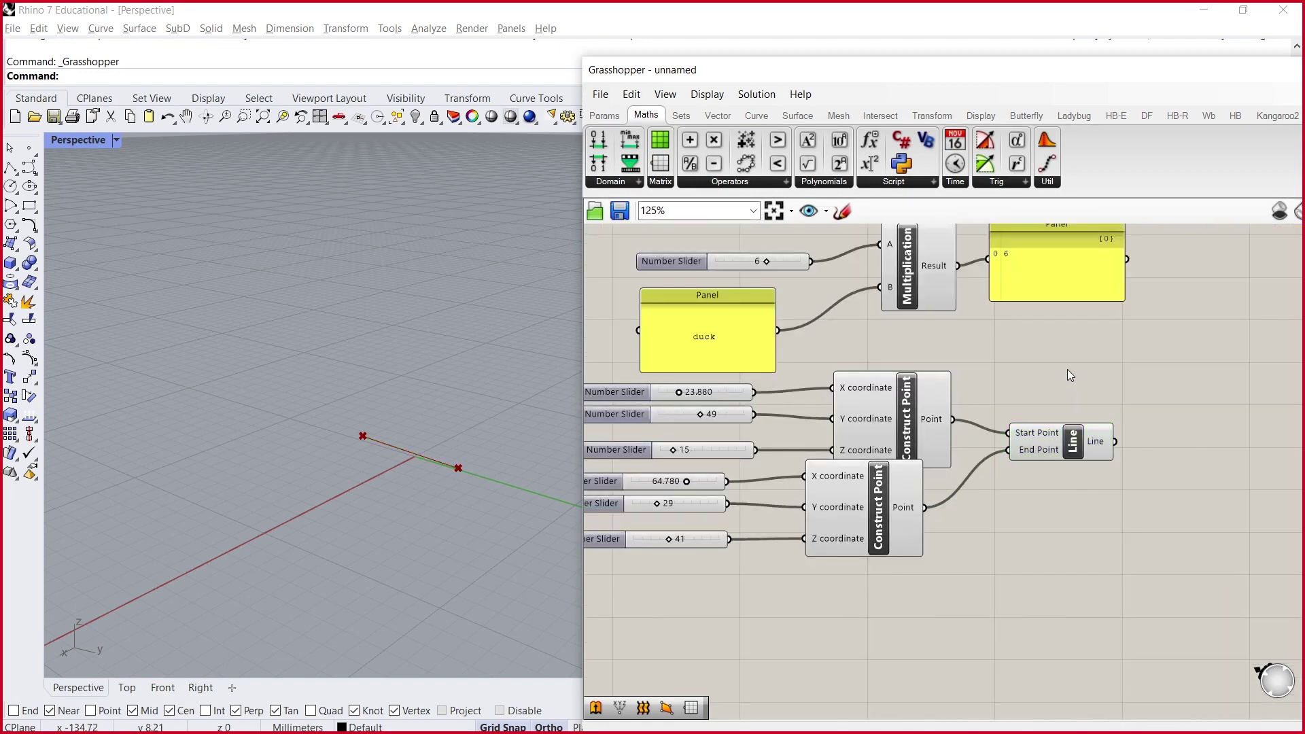
pyautogui.write('Lili')
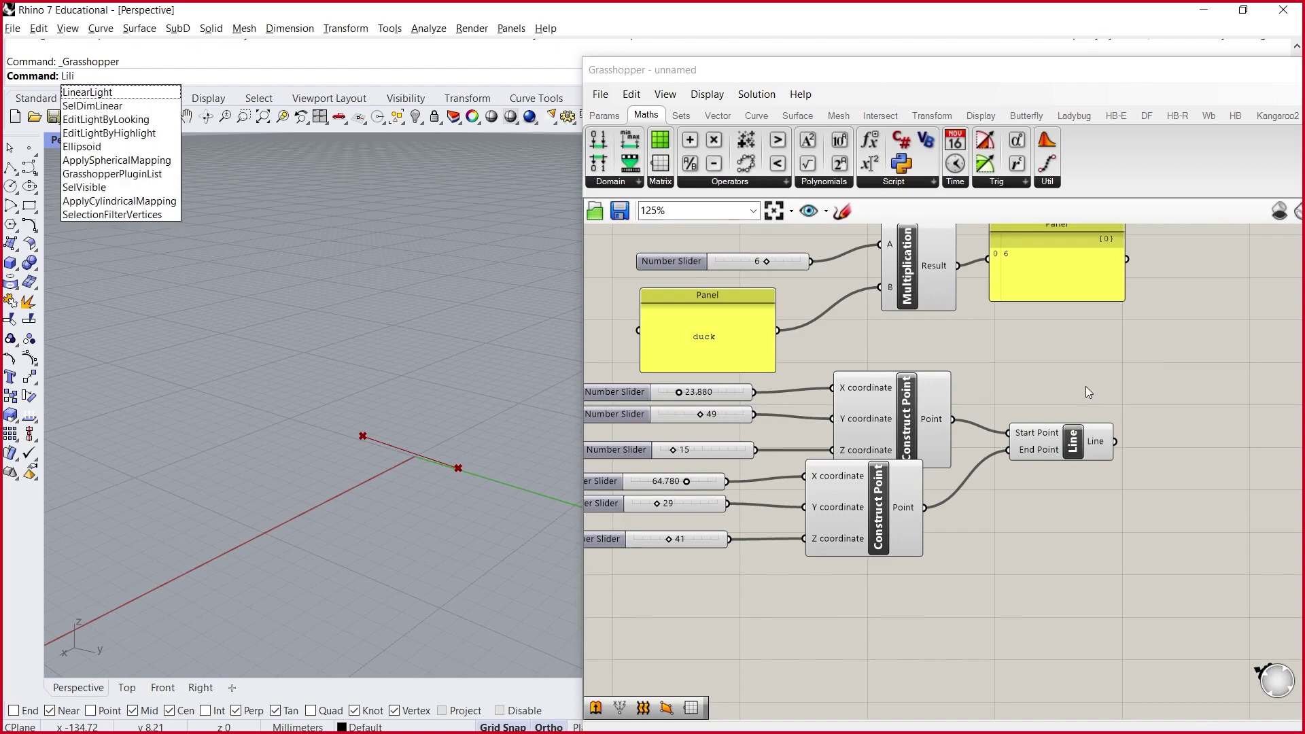
pyautogui.write('nr')
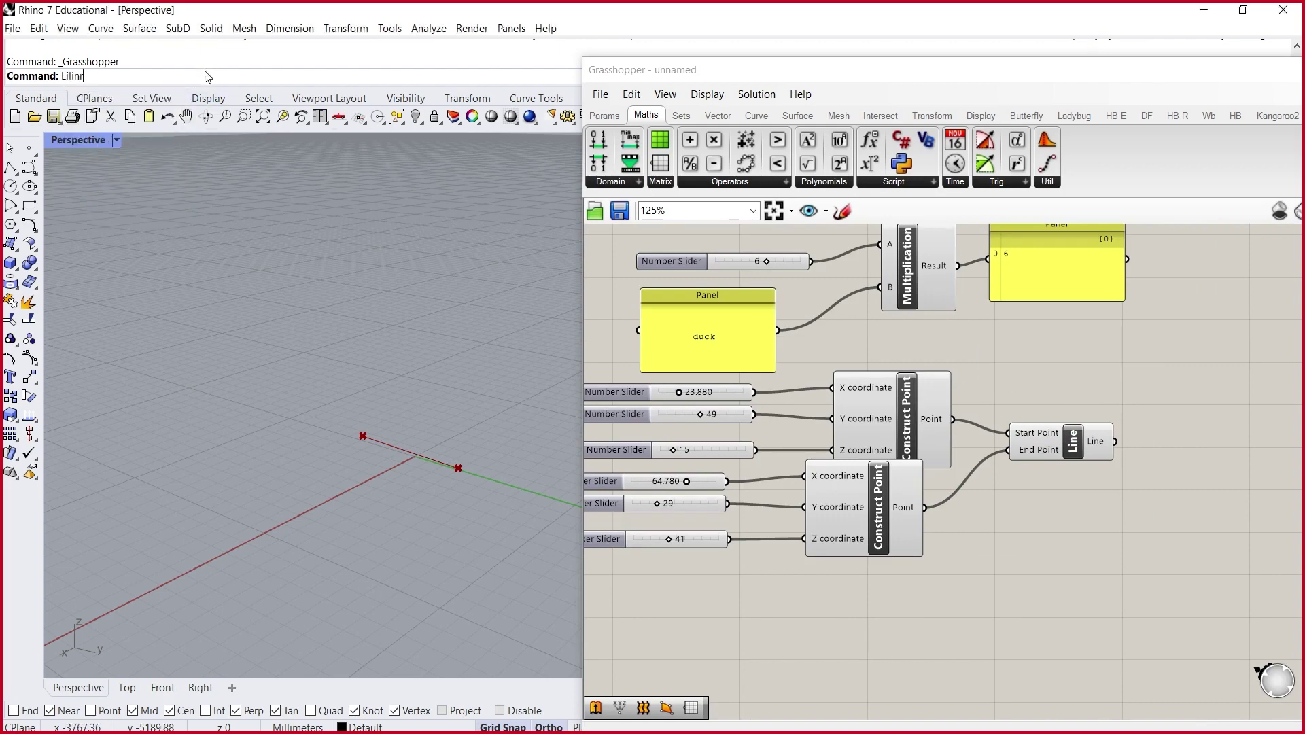
pyautogui.press('BackSpace')
pyautogui.press('BackSpace')
pyautogui.press('BackSpace')
pyautogui.press('BackSpace')
pyautogui.press('BackSpace')
pyautogui.press('BackSpace')
# - Search the canvas components for "line" to review the available Line components
pyautogui.click(1054, 359)
pyautogui.doubleClick(1054, 359)
pyautogui.write('line')
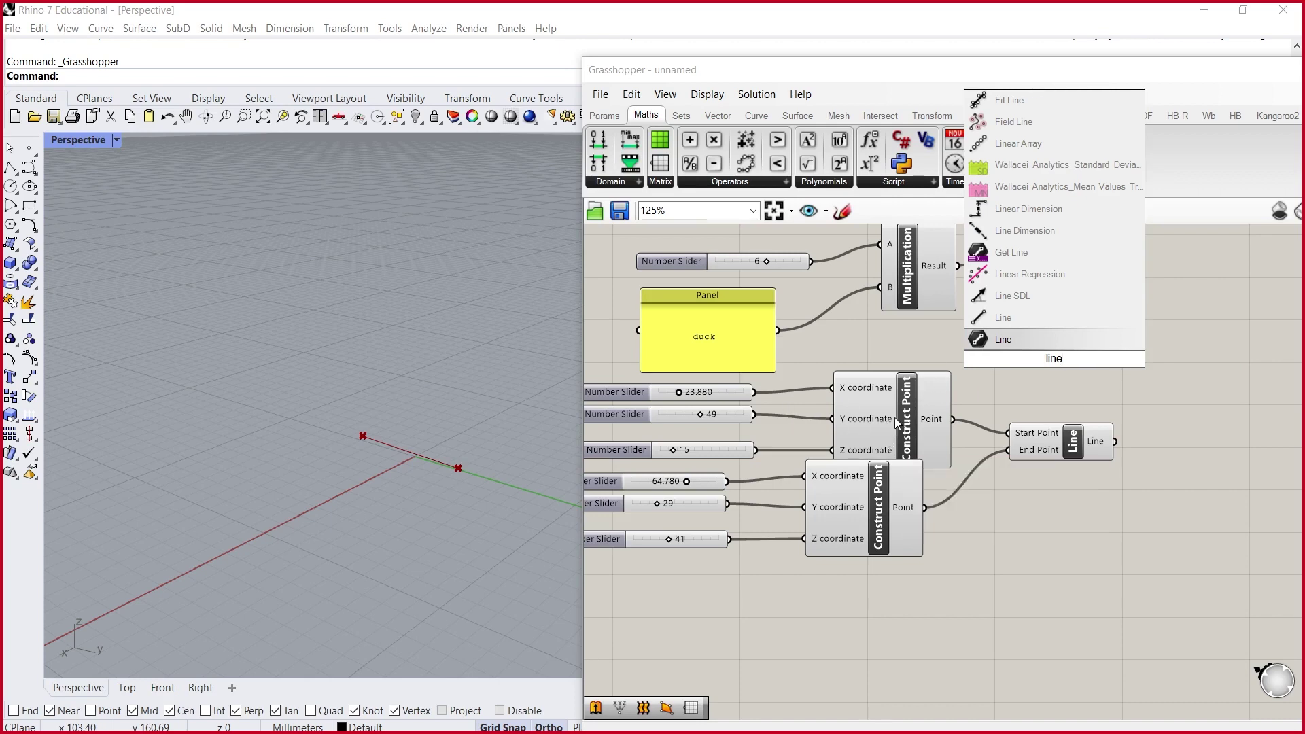
pyautogui.scroll(-5, 894, 418)
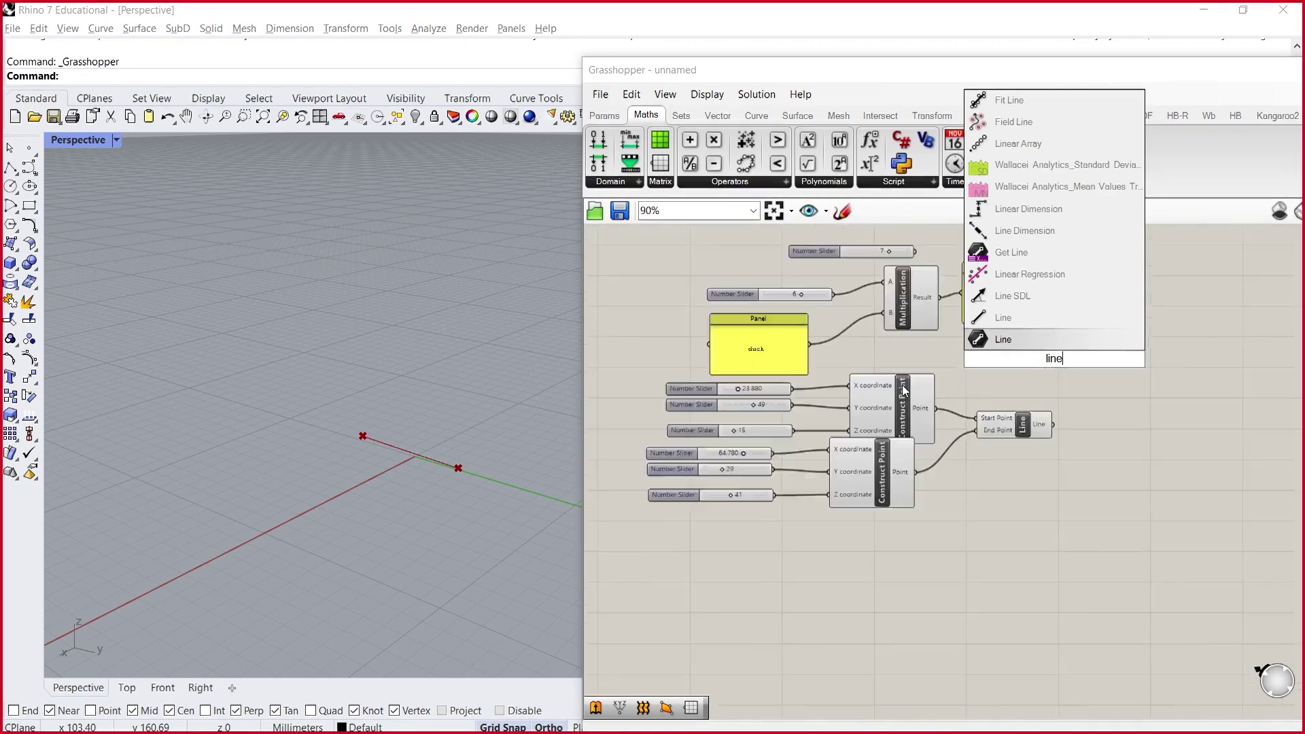
pyautogui.scroll(5, 903, 385)
pyautogui.moveTo(906, 409); pyautogui.dragTo(856, 417, button='right')
pyautogui.scroll(-3, 833, 412)
pyautogui.scroll(3, 812, 401)
pyautogui.scroll(1, 993, 503)
# - Select the Line component and examine its line from another angle in the Perspective viewport
pyautogui.click(1013, 484)
pyautogui.scroll(1, 1039, 473)
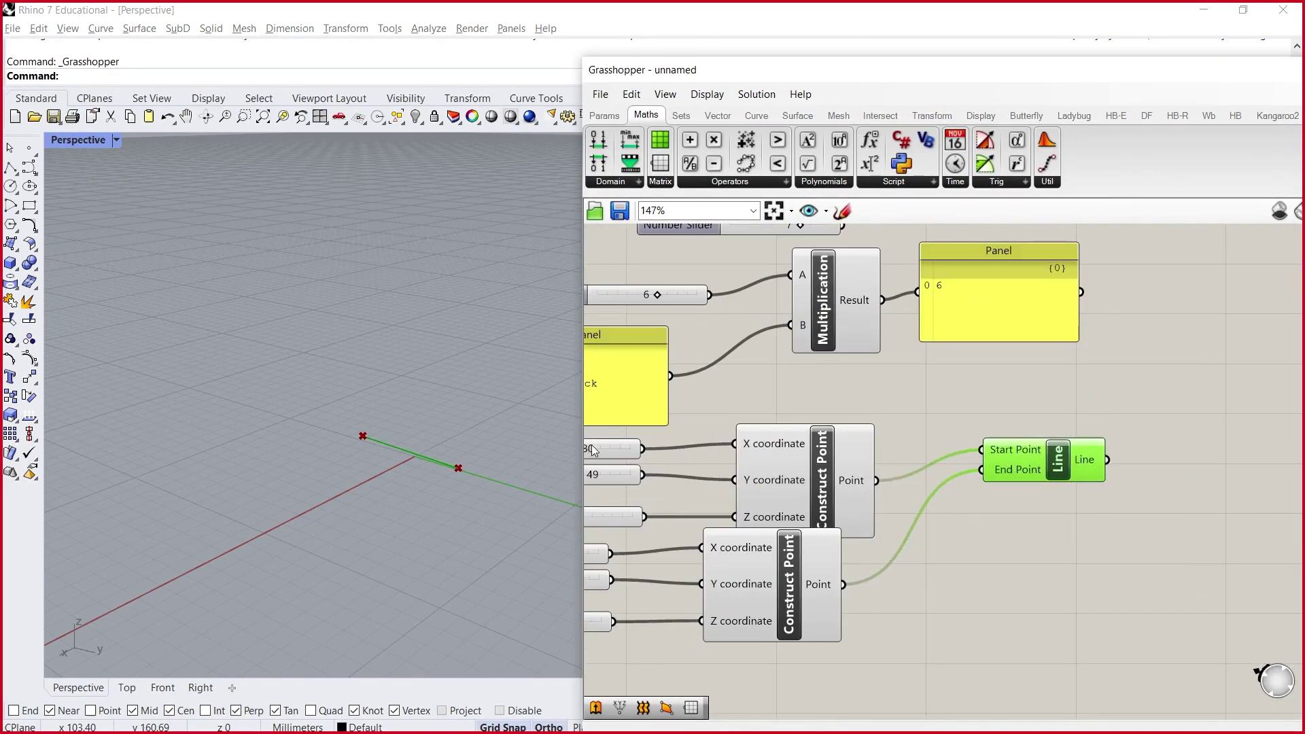
pyautogui.moveTo(381, 408); pyautogui.dragTo(322, 353, button='right')
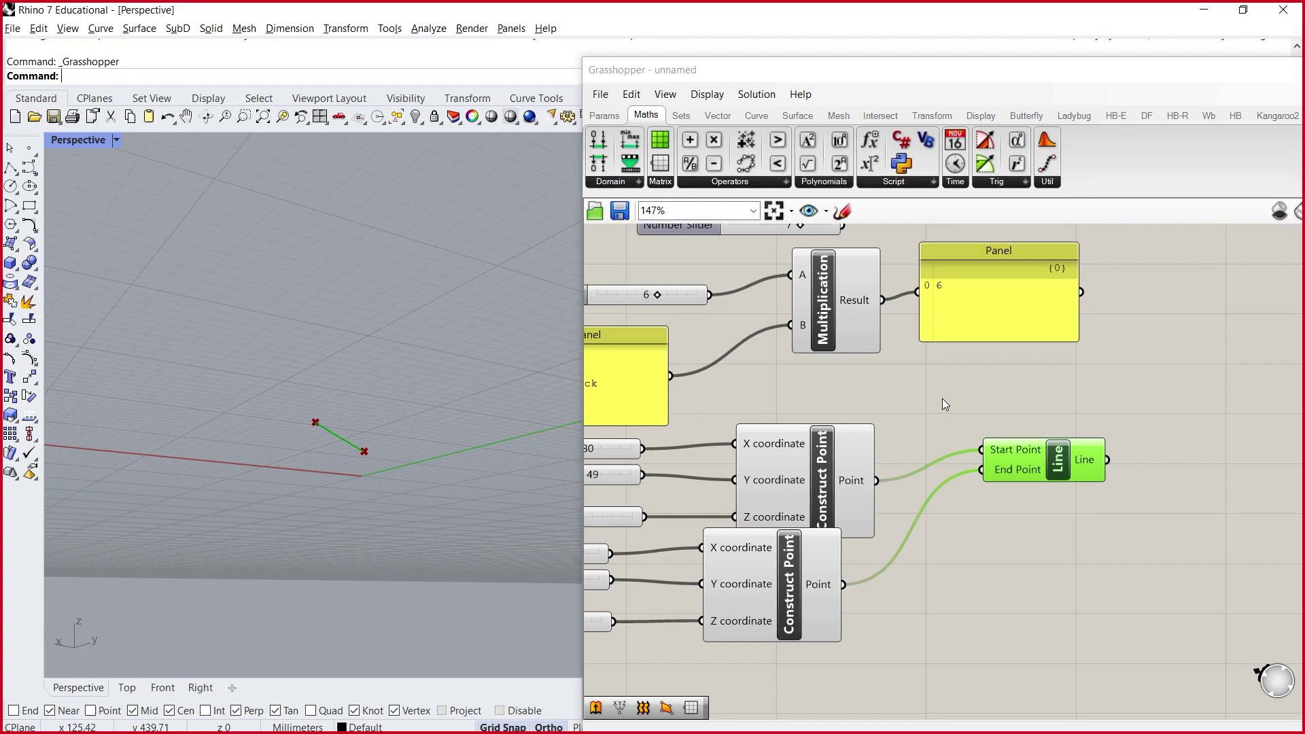
# - Add an Extrude component and connect the Line output to its Base input
pyautogui.scroll(-1, 944, 394)
pyautogui.doubleClick(1164, 404)
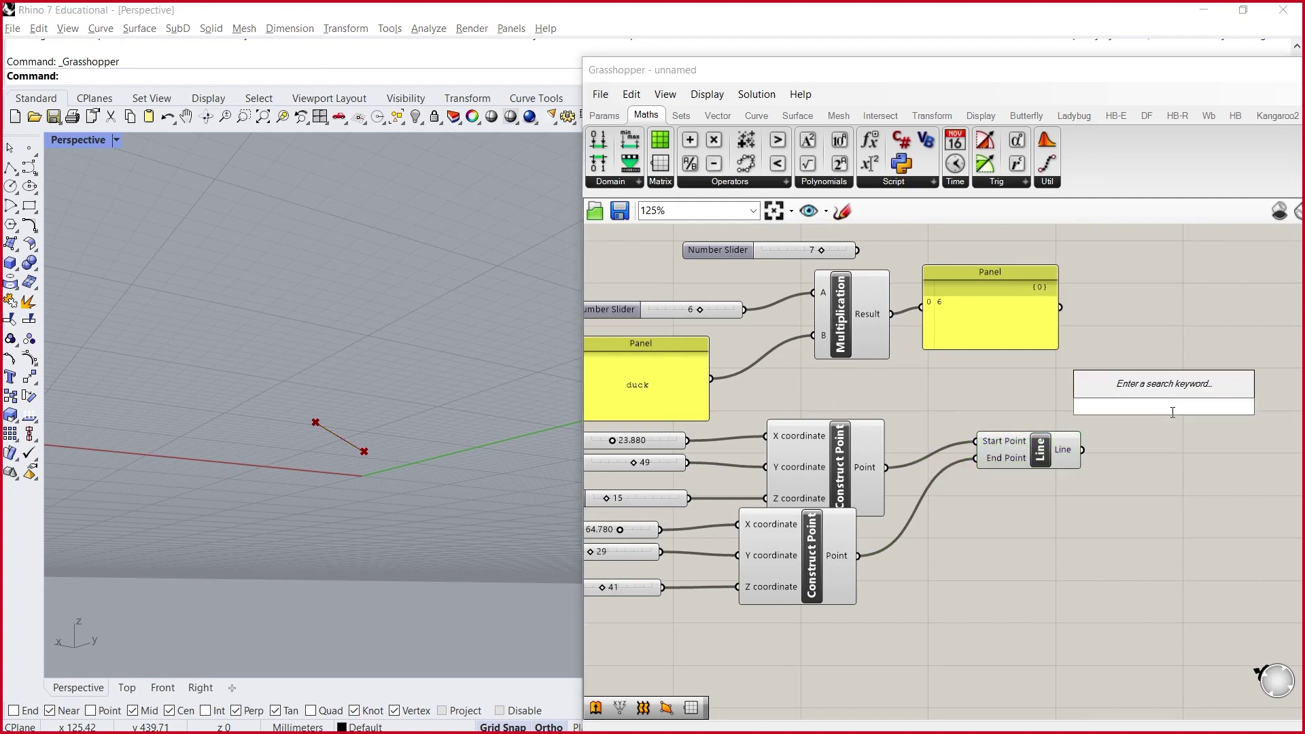
pyautogui.write('exte')
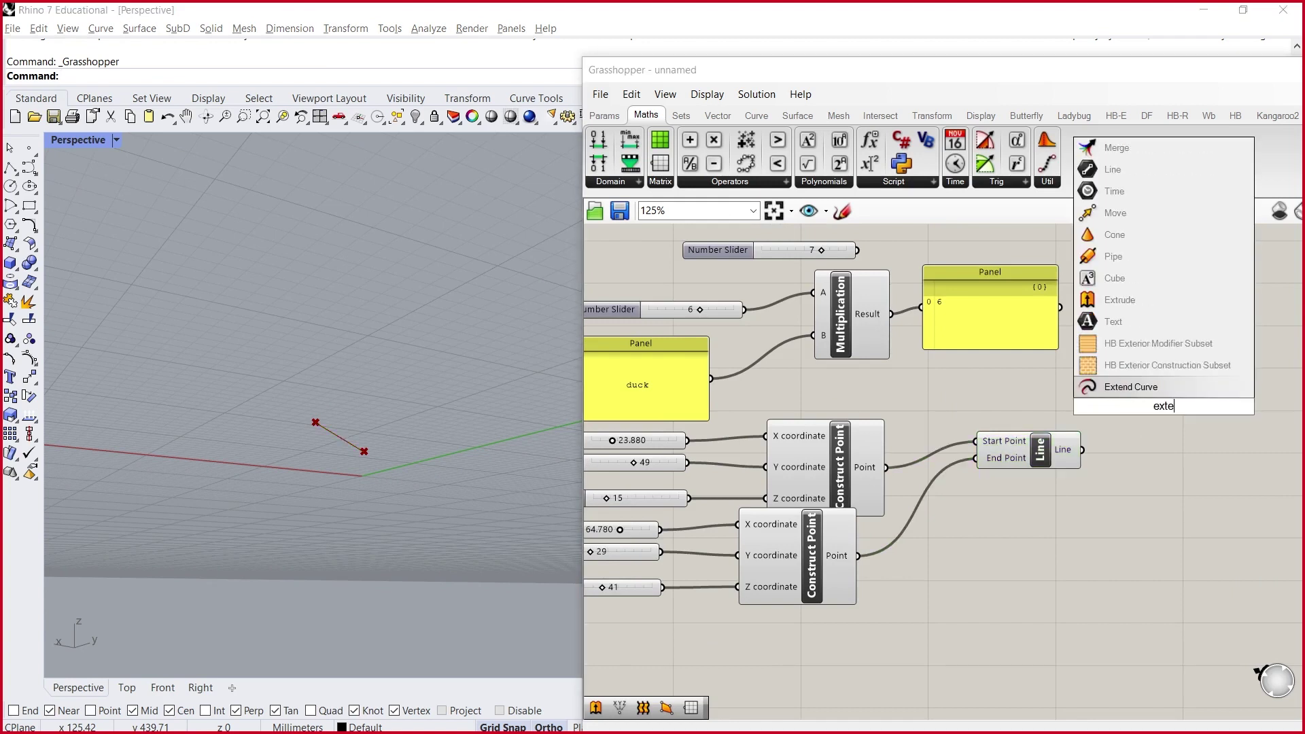
pyautogui.write('r')
pyautogui.press('Return')
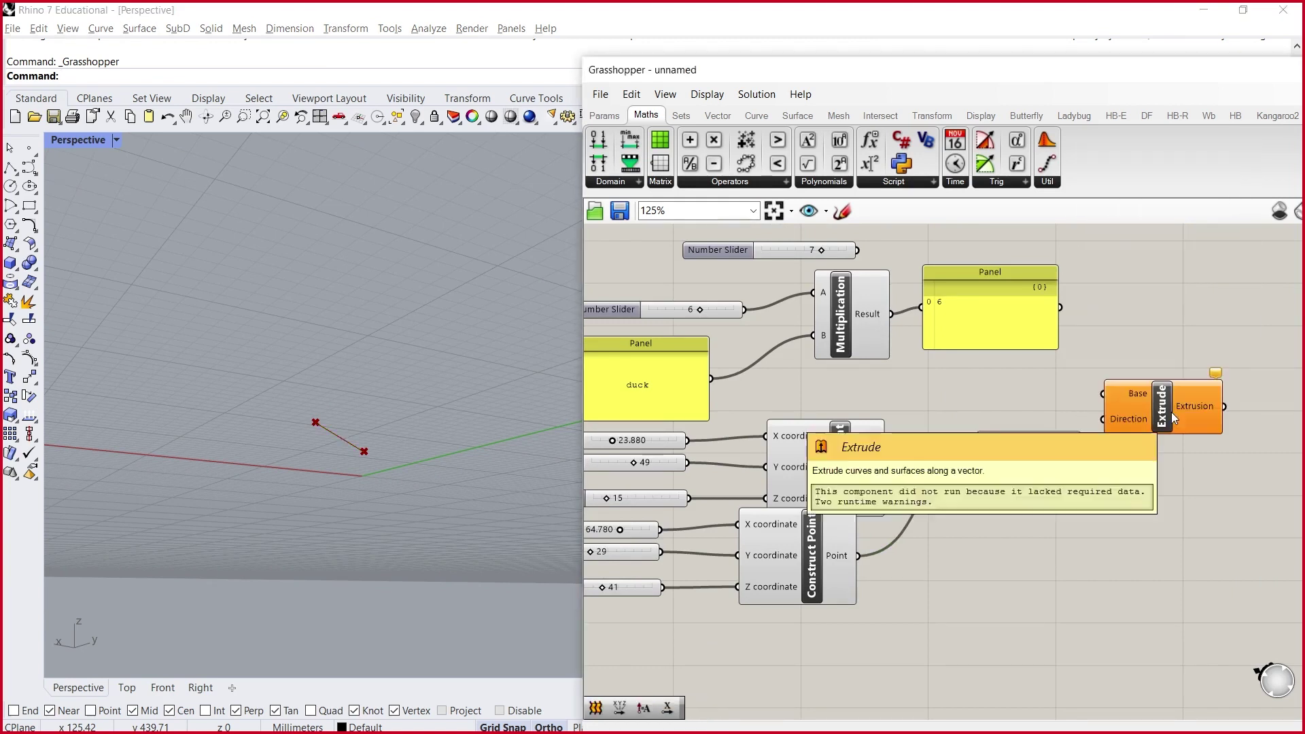
pyautogui.moveTo(1082, 450); pyautogui.dragTo(1134, 403)
# - Add a Unit Z vector component and connect it to the Direction input of Extrude
pyautogui.doubleClick(1021, 398)
pyautogui.write('unit')
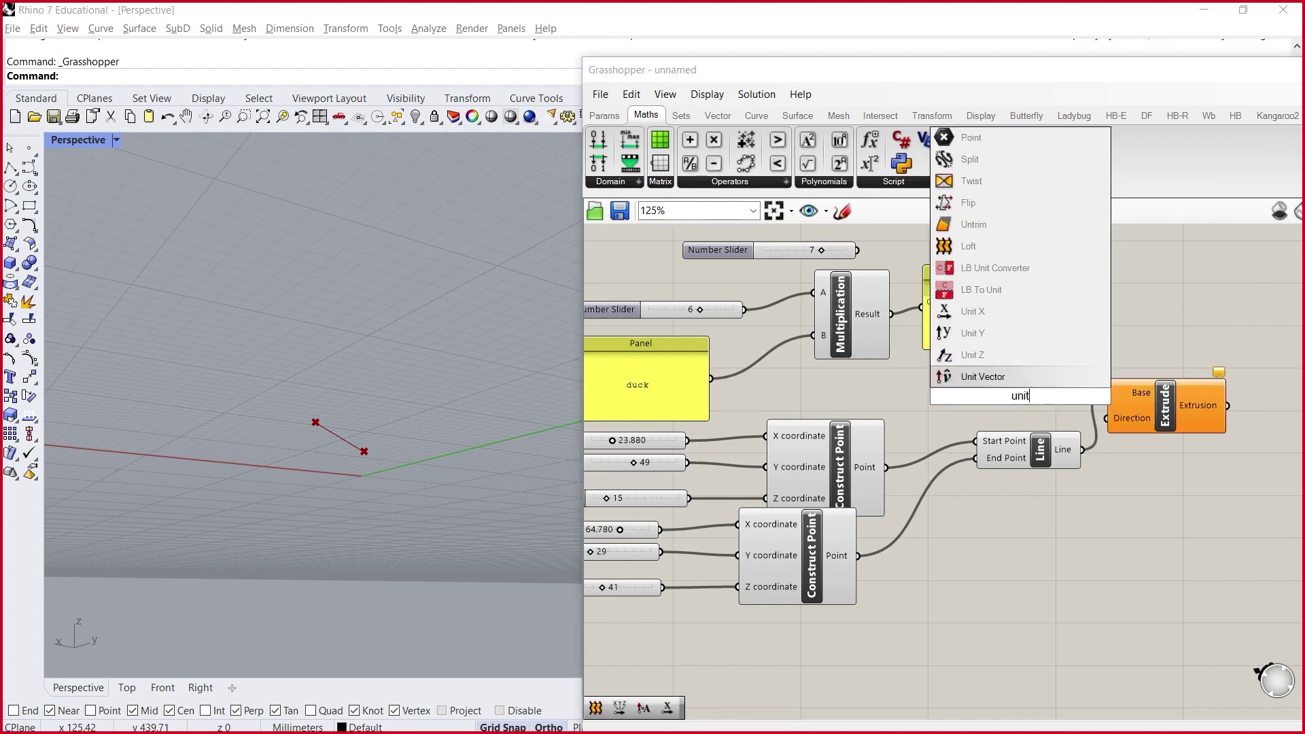
pyautogui.write(' z')
pyautogui.press('Return')
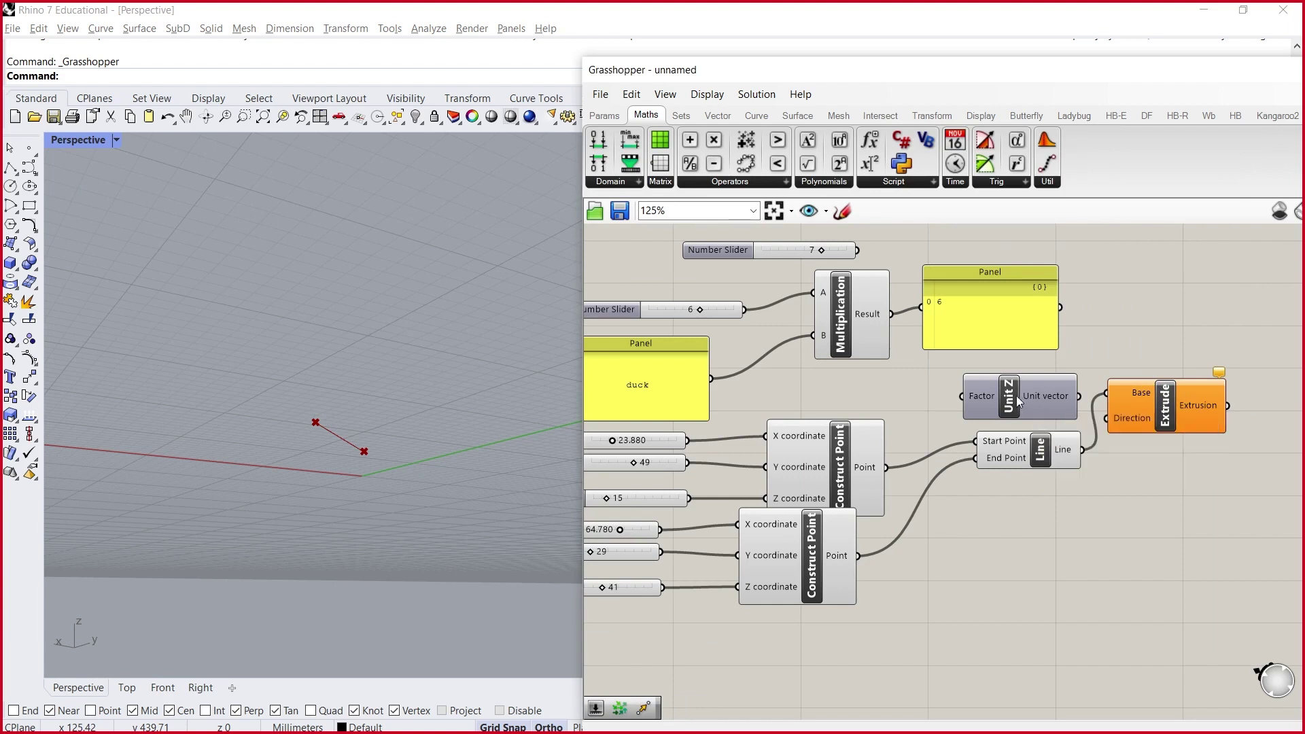
pyautogui.moveTo(1080, 397); pyautogui.dragTo(1107, 418)
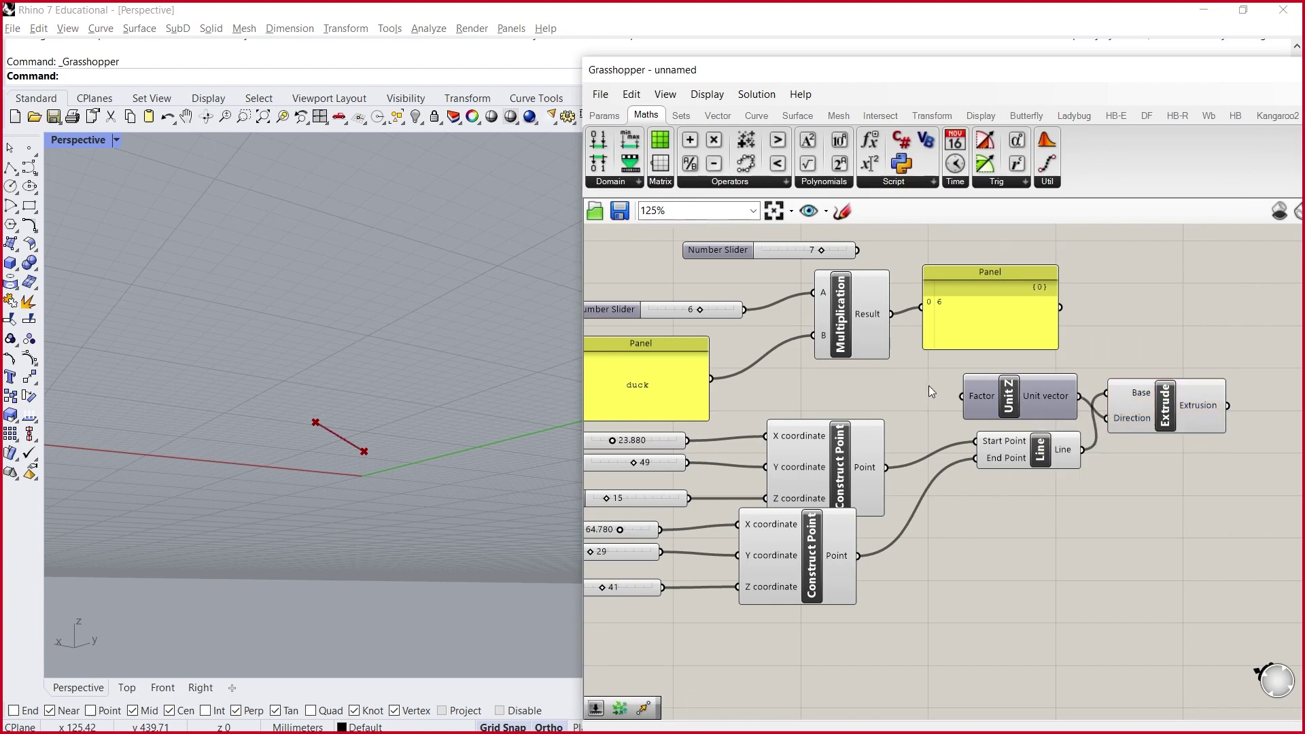
# - Add a number slider set to 100 and connect it to the Factor input of Unit Z
pyautogui.doubleClick(819, 362)
pyautogui.write('100')
pyautogui.press('Return')
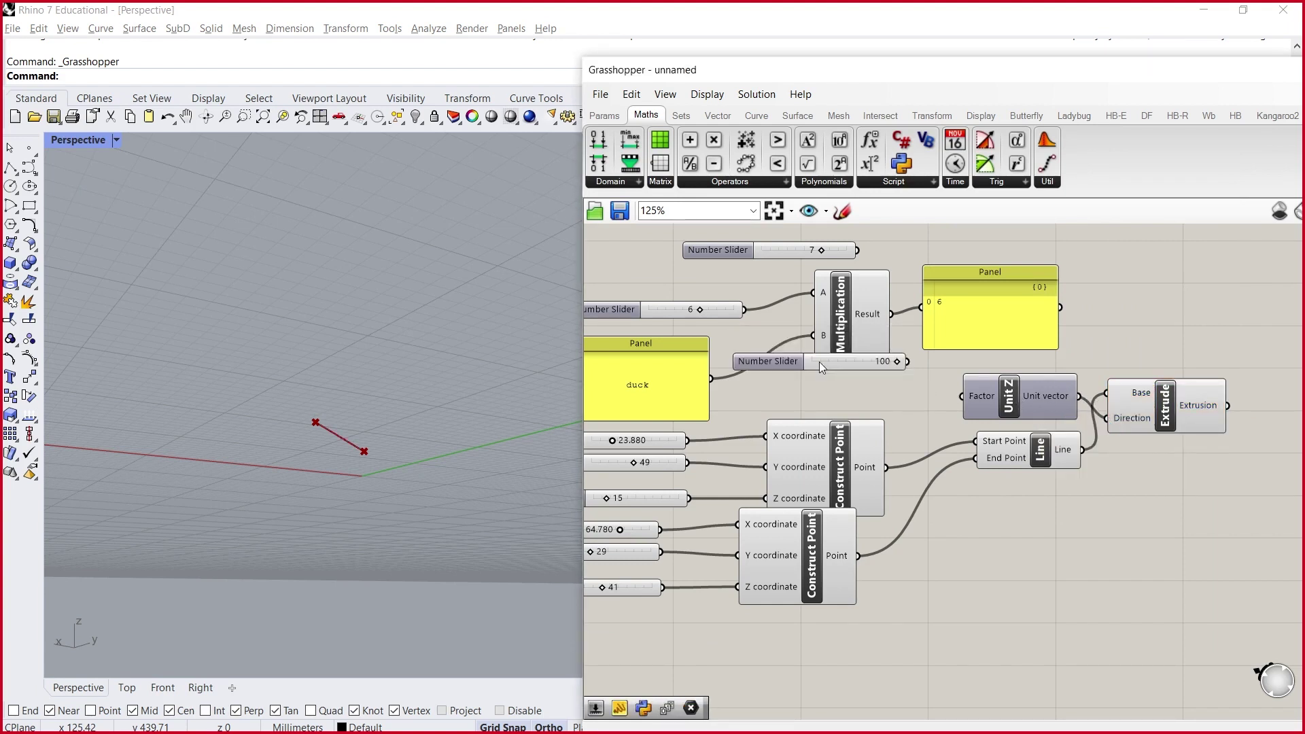
pyautogui.moveTo(907, 361); pyautogui.dragTo(971, 398)
pyautogui.moveTo(286, 364); pyautogui.dragTo(199, 488, button='right')
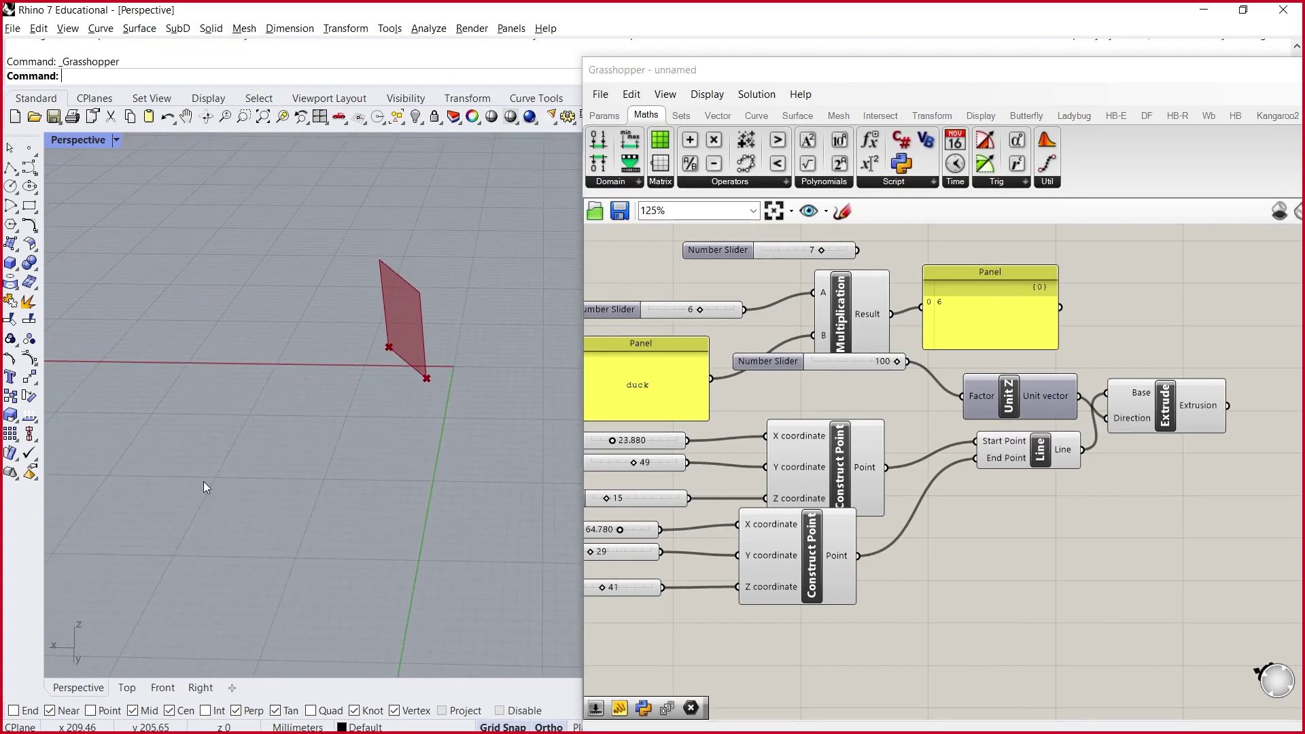
# - Set the second Construct Point's X coordinate slider to 100.000 and shift its Y coordinate slider aside on the canvas
pyautogui.scroll(-3, 1127, 320)
pyautogui.scroll(4, 824, 436)
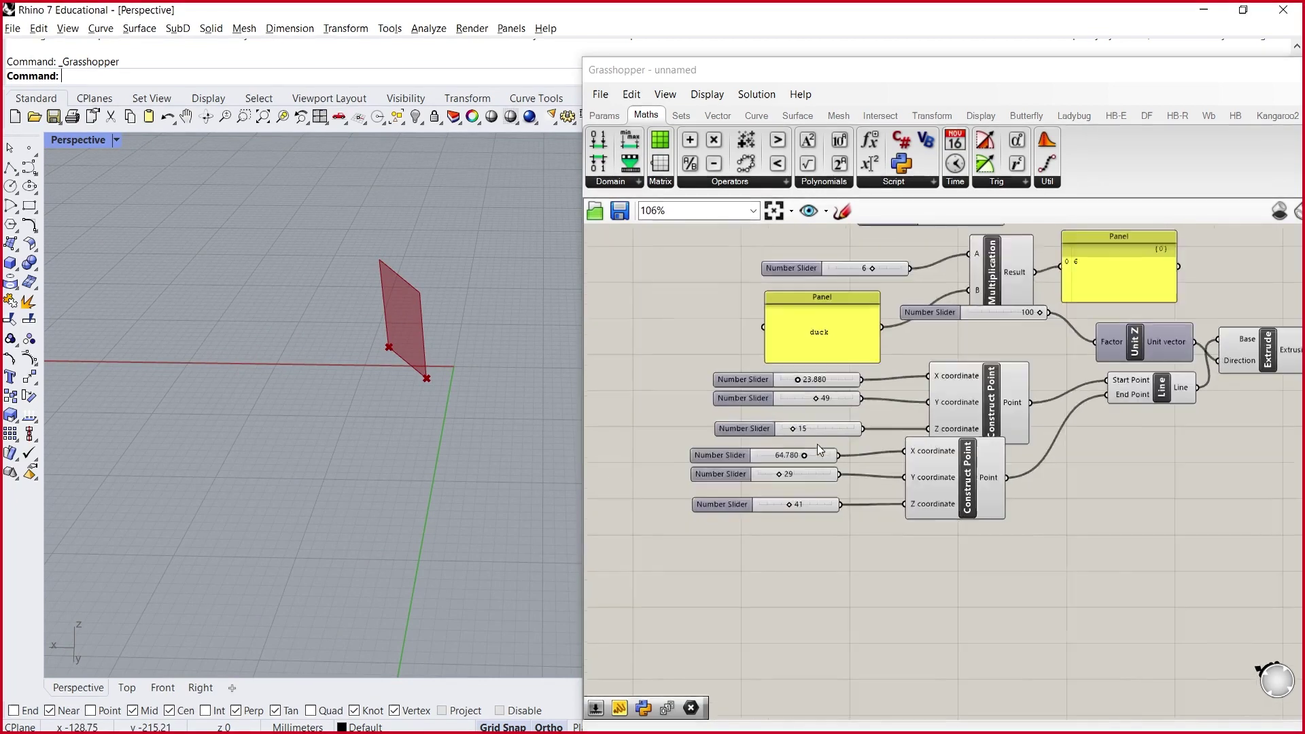
pyautogui.moveTo(832, 440); pyautogui.dragTo(931, 454)
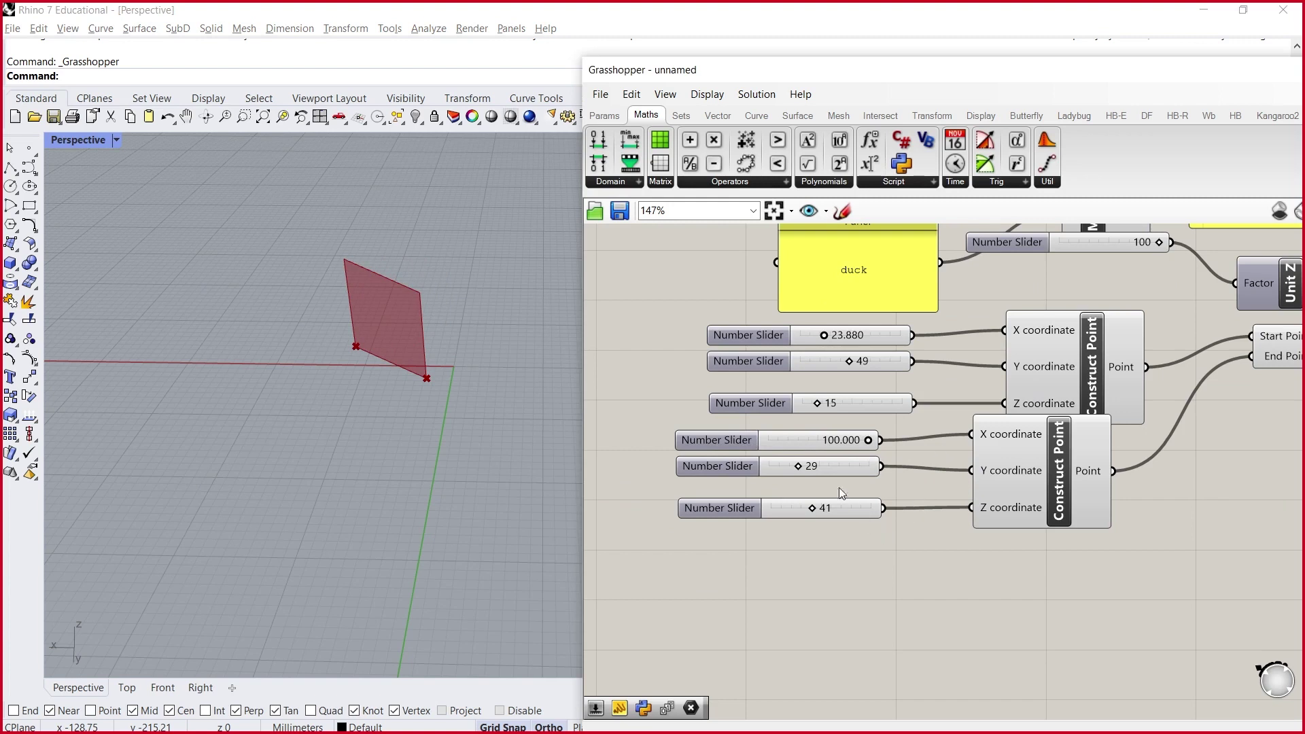
pyautogui.moveTo(809, 470); pyautogui.dragTo(780, 473)
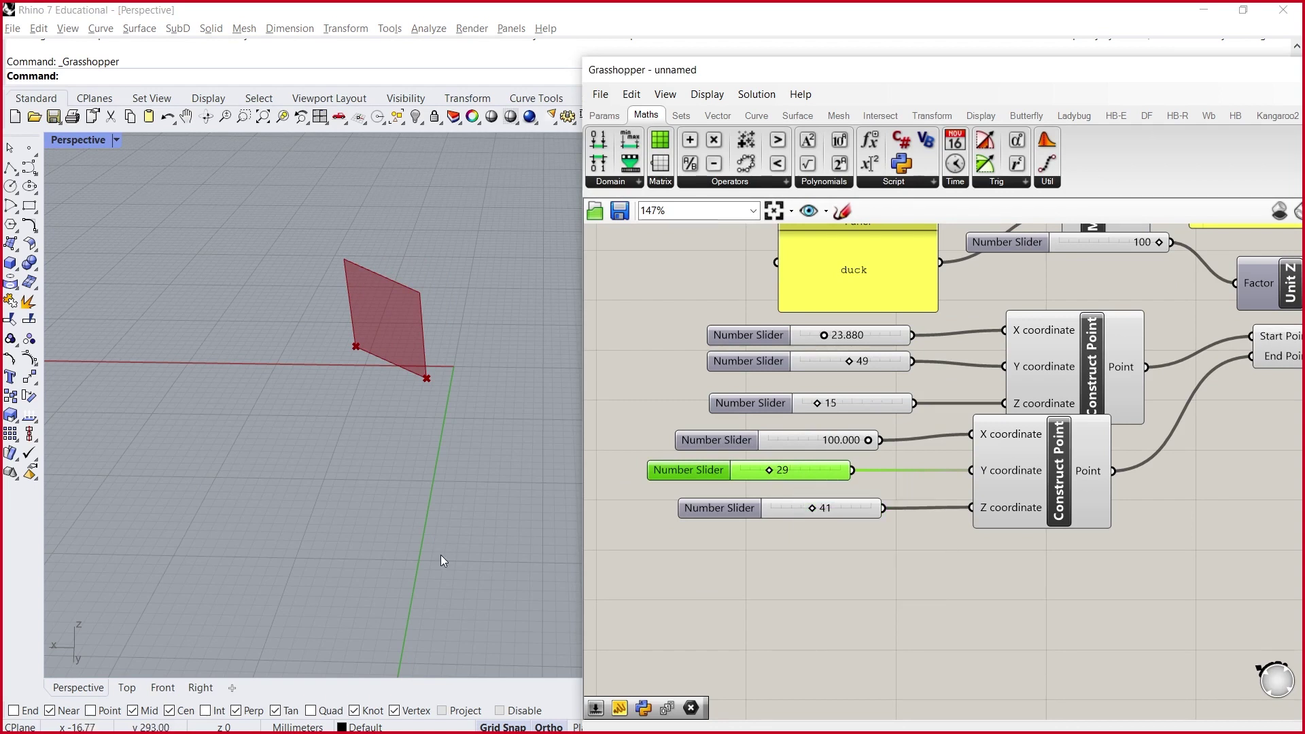
# - Switch to the Grasshopper slides PDF and go from the data flows page to the NURBS modeling page
pyautogui.hotkey('alt', 'Tab')
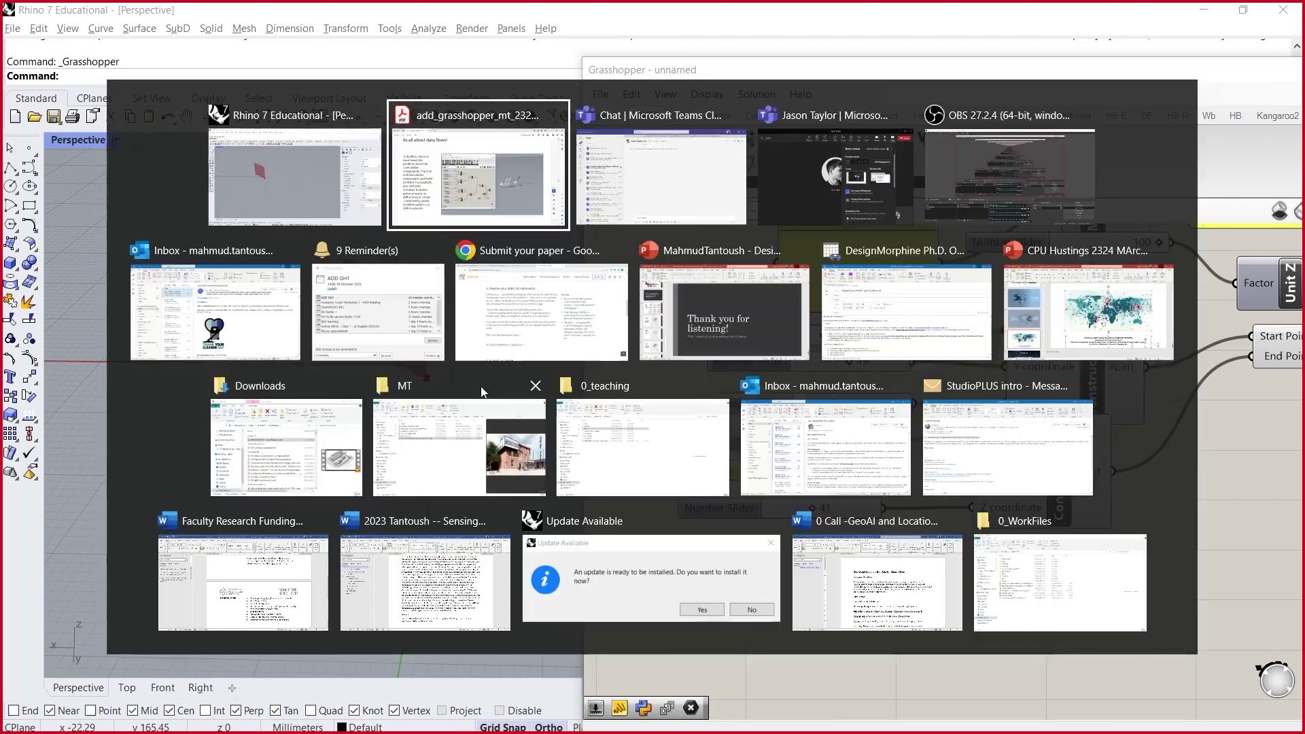
pyautogui.click(552, 188)
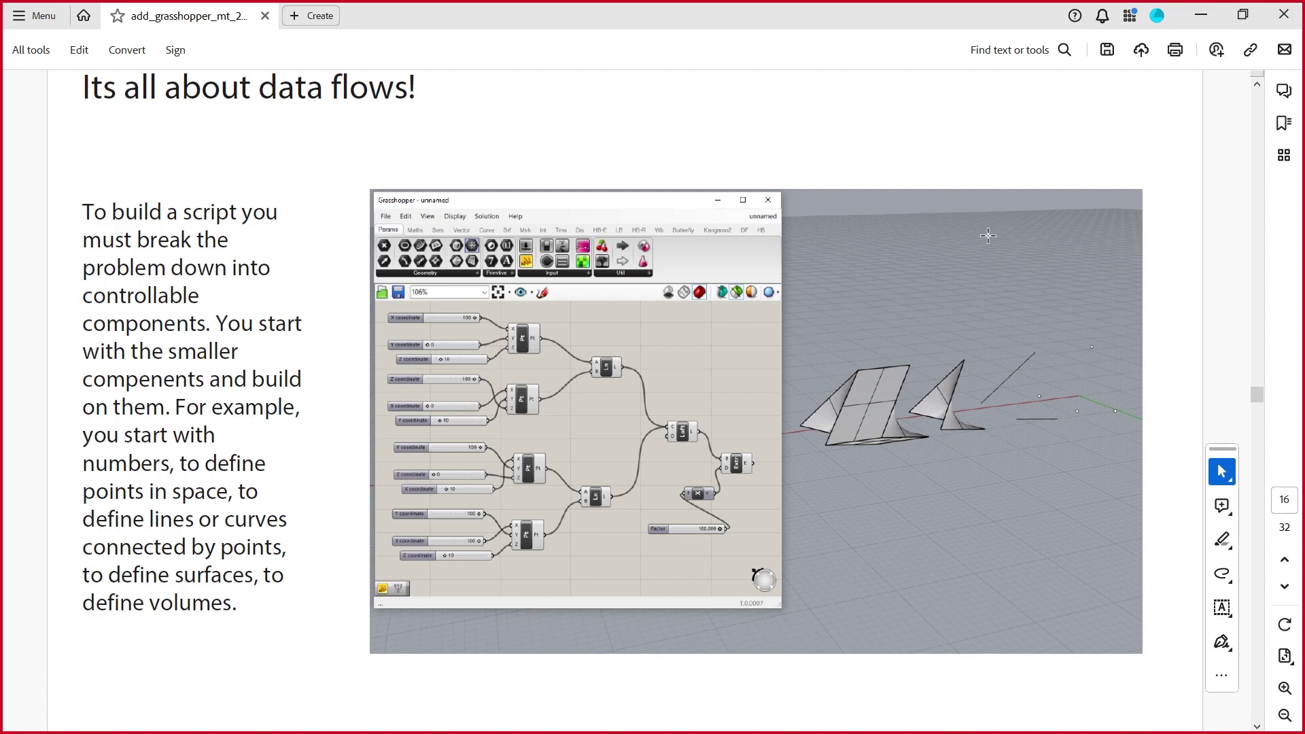
pyautogui.scroll(-10, 991, 231)
pyautogui.scroll(2, 994, 239)
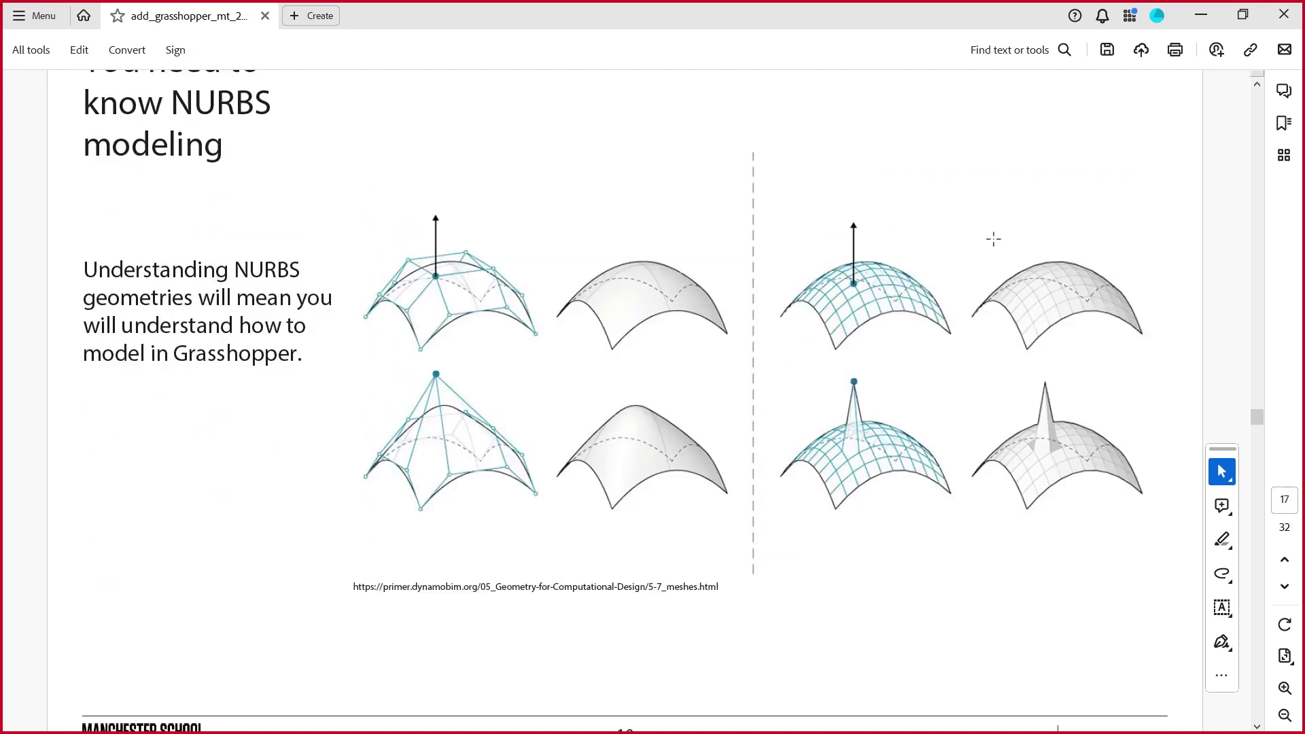
pyautogui.scroll(1, 901, 241)
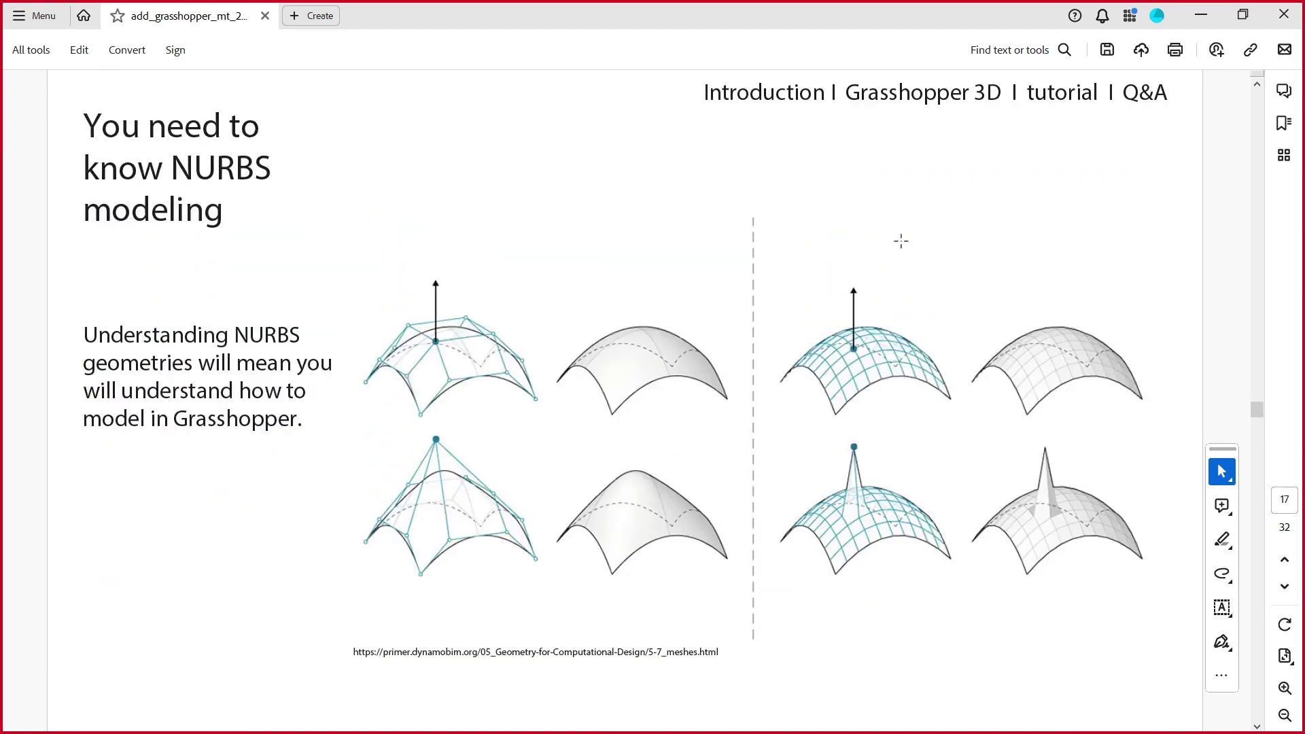
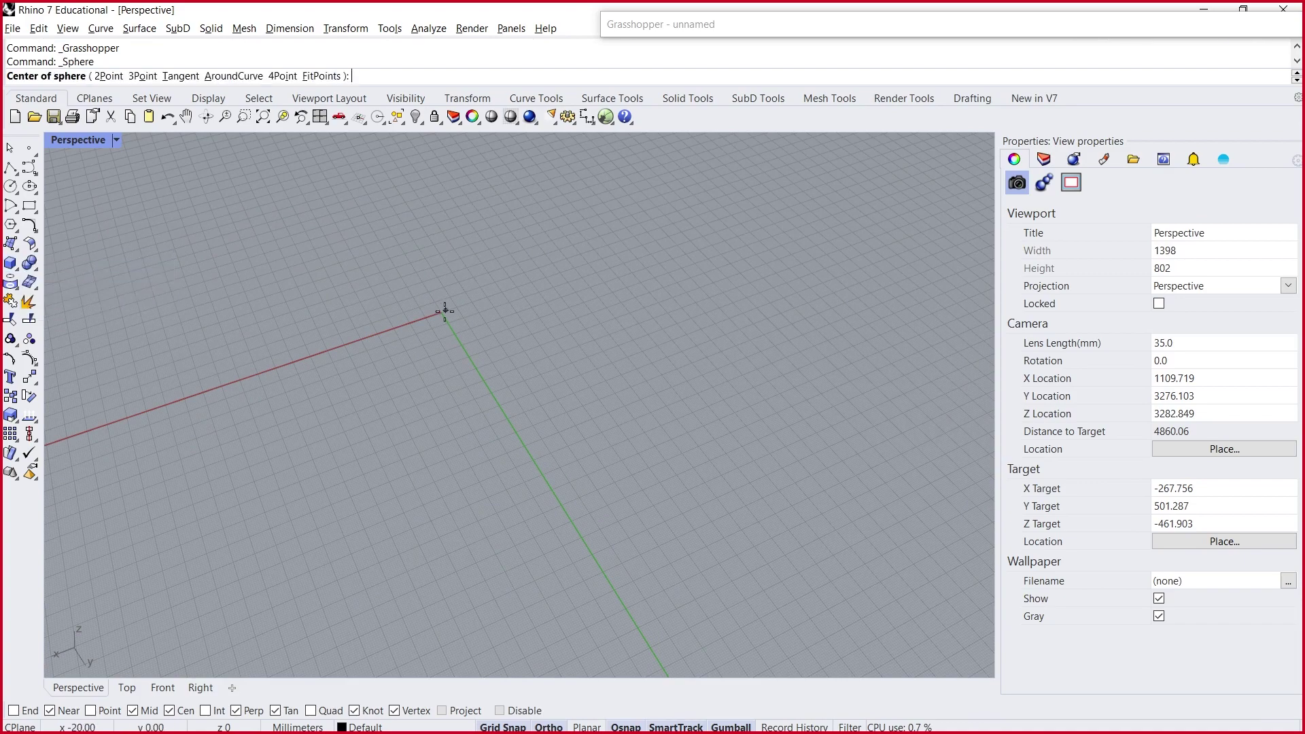
# - Draw a sphere centred on the origin in Rhino's Perspective viewport
pyautogui.click(443, 316)
pyautogui.click(525, 285)
pyautogui.moveTo(452, 354); pyautogui.dragTo(446, 394, button='right')
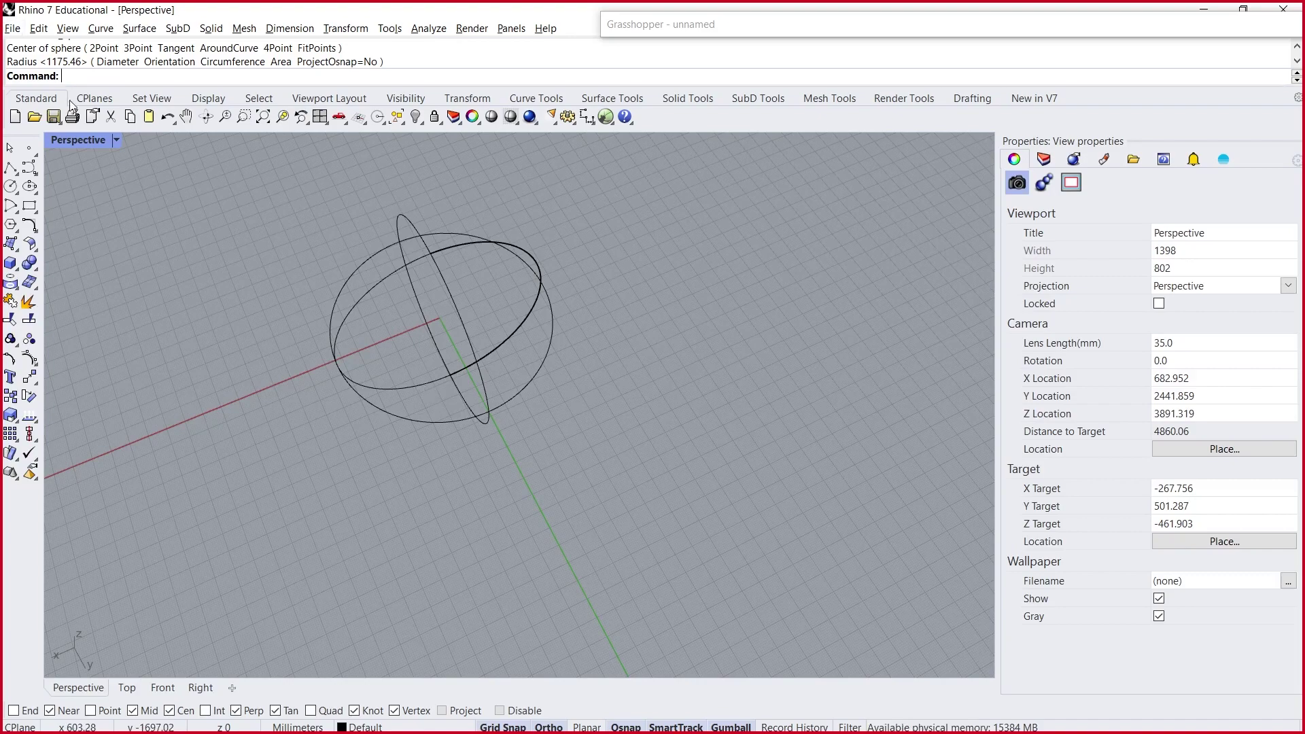
# - Set the Perspective viewport to Shaded display and view the sphere from several angles
pyautogui.click(117, 140)
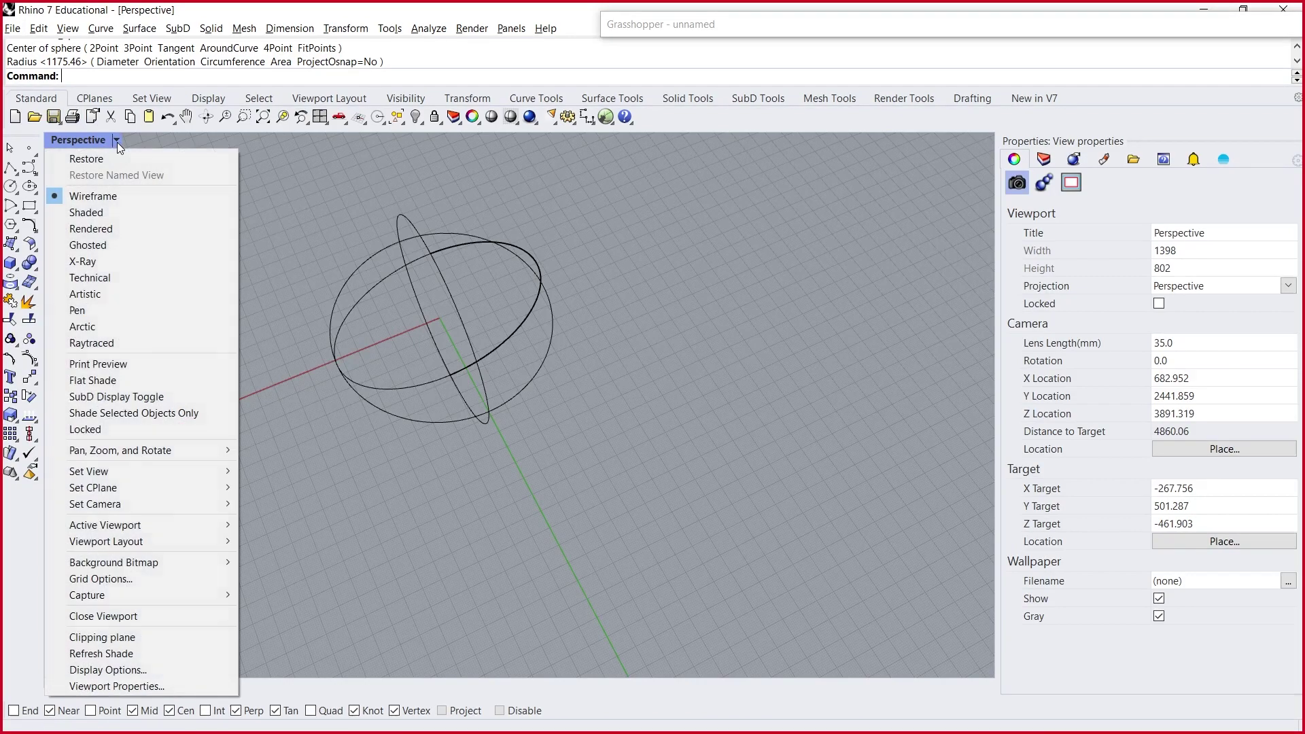
pyautogui.click(116, 212)
pyautogui.moveTo(354, 401)
pyautogui.mouseDown(button='right')
pyautogui.moveTo(541, 290)
pyautogui.moveTo(496, 374)
pyautogui.moveTo(460, 353)
pyautogui.moveTo(441, 406)
pyautogui.moveTo(402, 396)
pyautogui.moveTo(411, 288)
pyautogui.moveTo(353, 253)
pyautogui.moveTo(383, 217)
pyautogui.moveTo(527, 245)
pyautogui.moveTo(515, 251)
pyautogui.mouseUp(button='right')
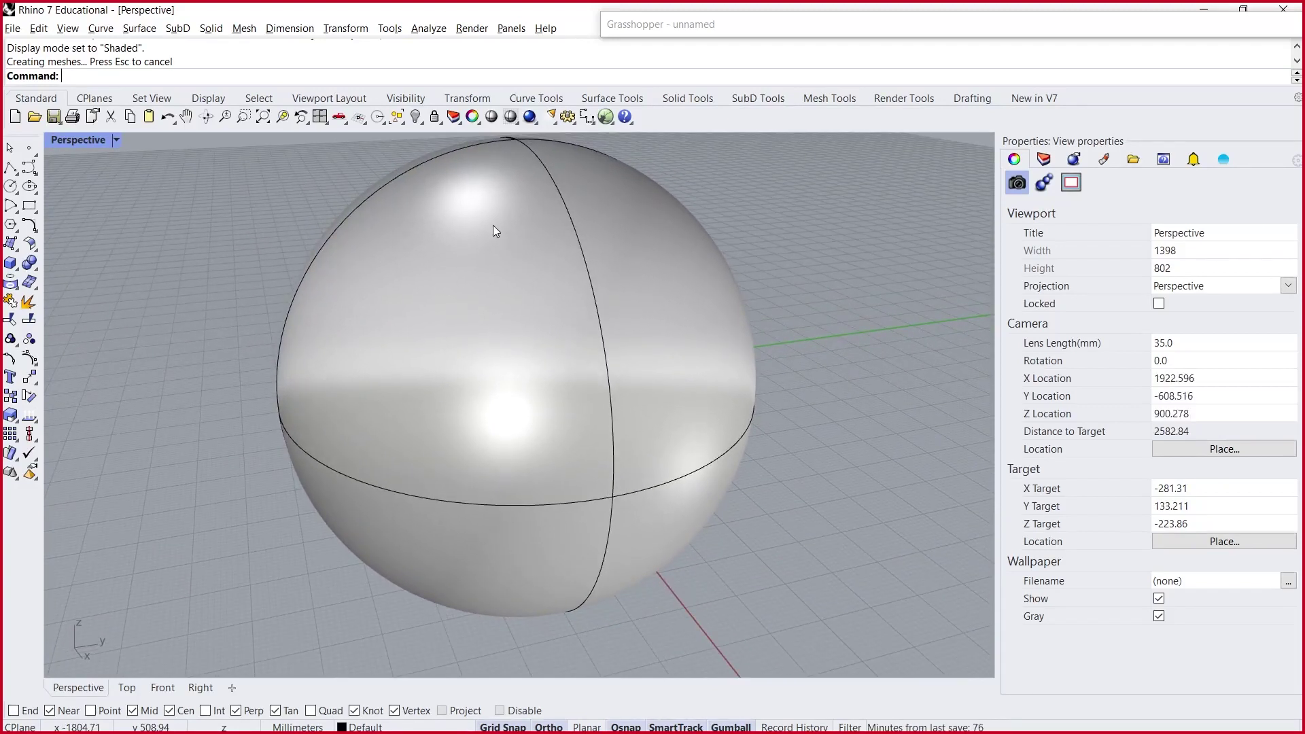
pyautogui.moveTo(544, 344); pyautogui.dragTo(452, 402, button='right')
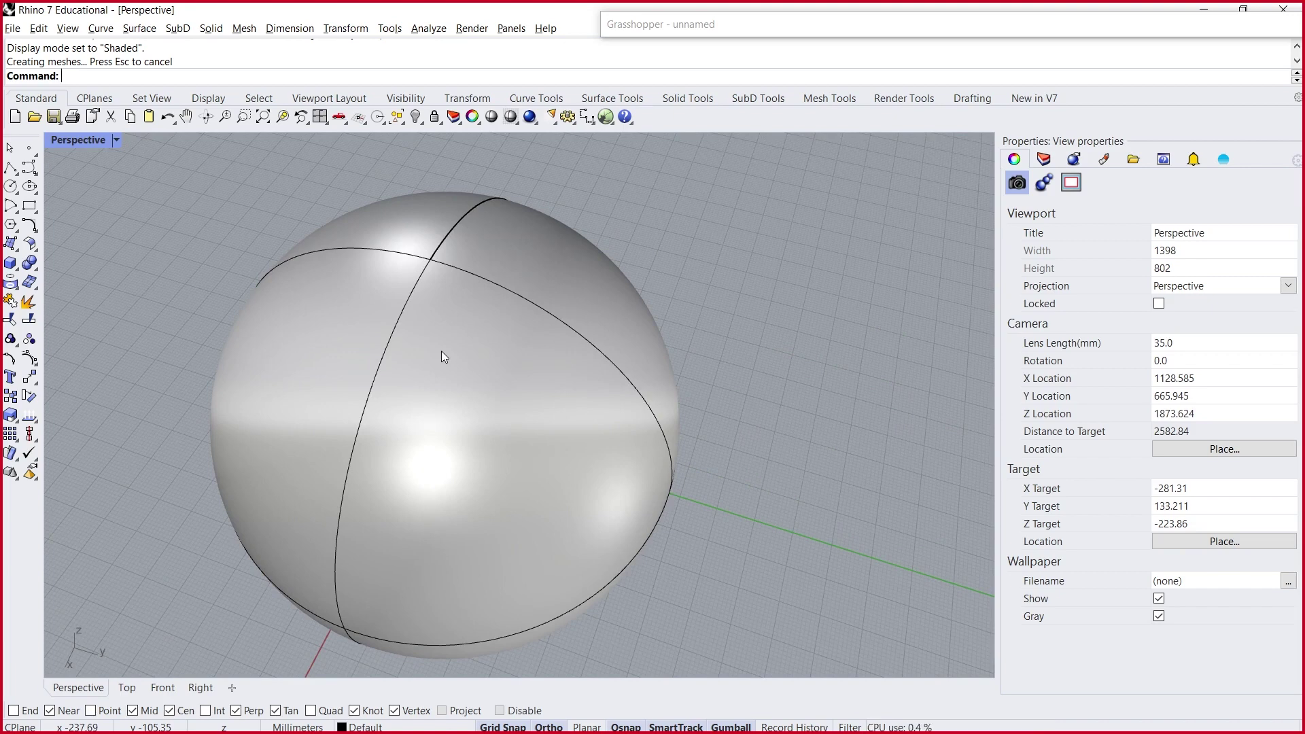
# - Switch the Perspective viewport to Wireframe and back to Shaded to compare how the sphere is displayed
pyautogui.click(117, 142)
pyautogui.click(123, 195)
pyautogui.moveTo(157, 216); pyautogui.dragTo(433, 385, button='right')
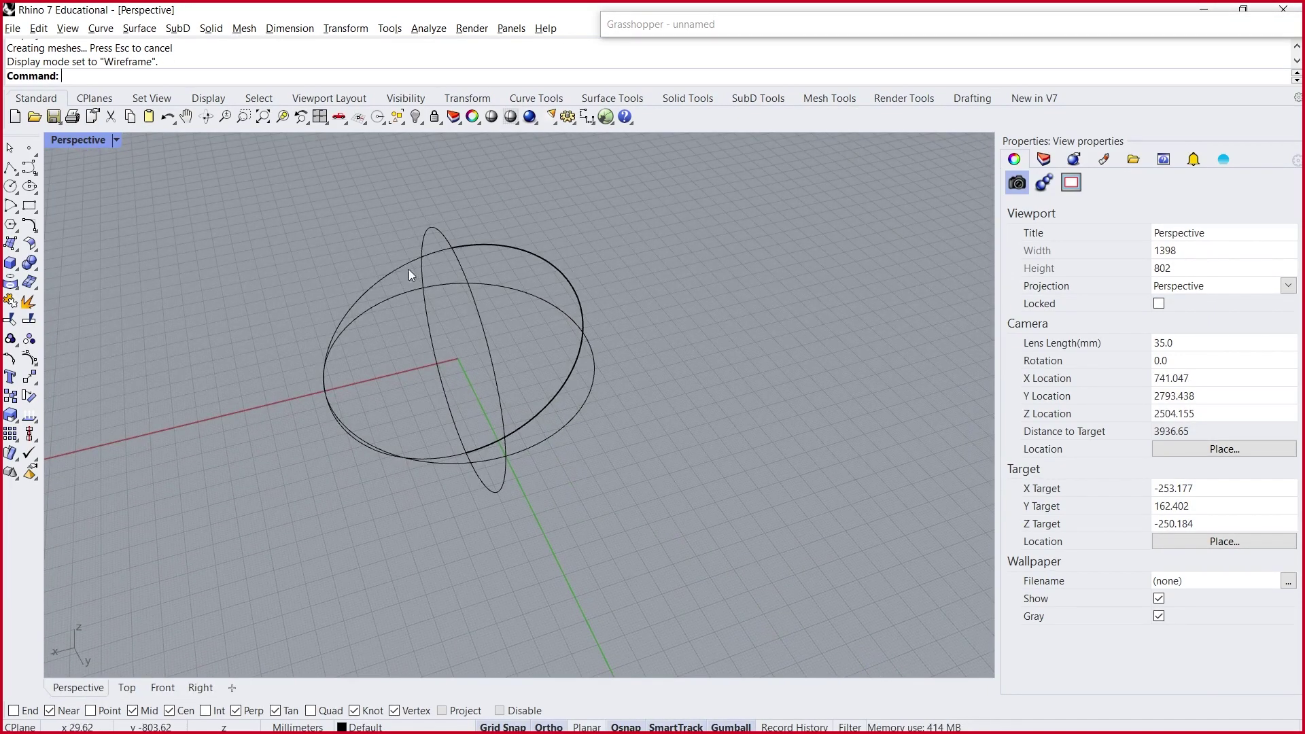
pyautogui.moveTo(525, 238)
pyautogui.mouseDown(button='right')
pyautogui.moveTo(369, 236)
pyautogui.moveTo(552, 276)
pyautogui.moveTo(598, 227)
pyautogui.moveTo(534, 252)
pyautogui.mouseUp(button='right')
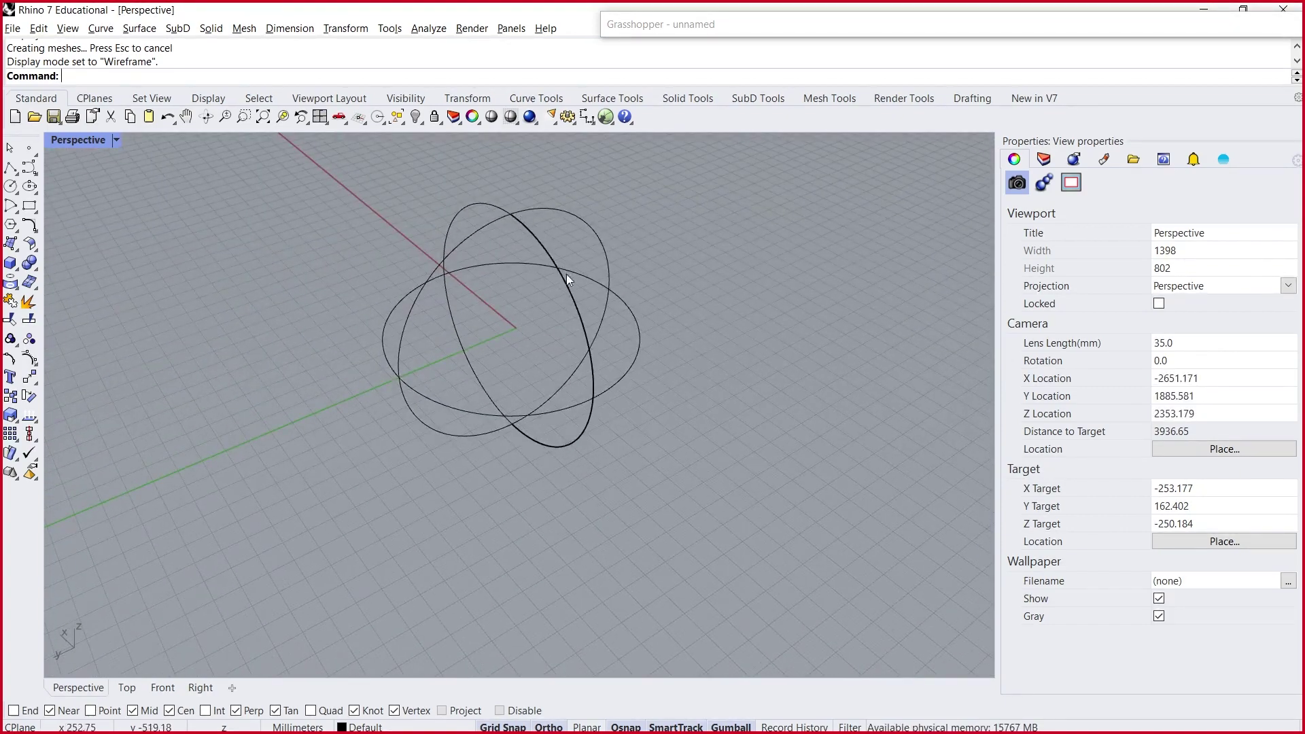
pyautogui.click(117, 140)
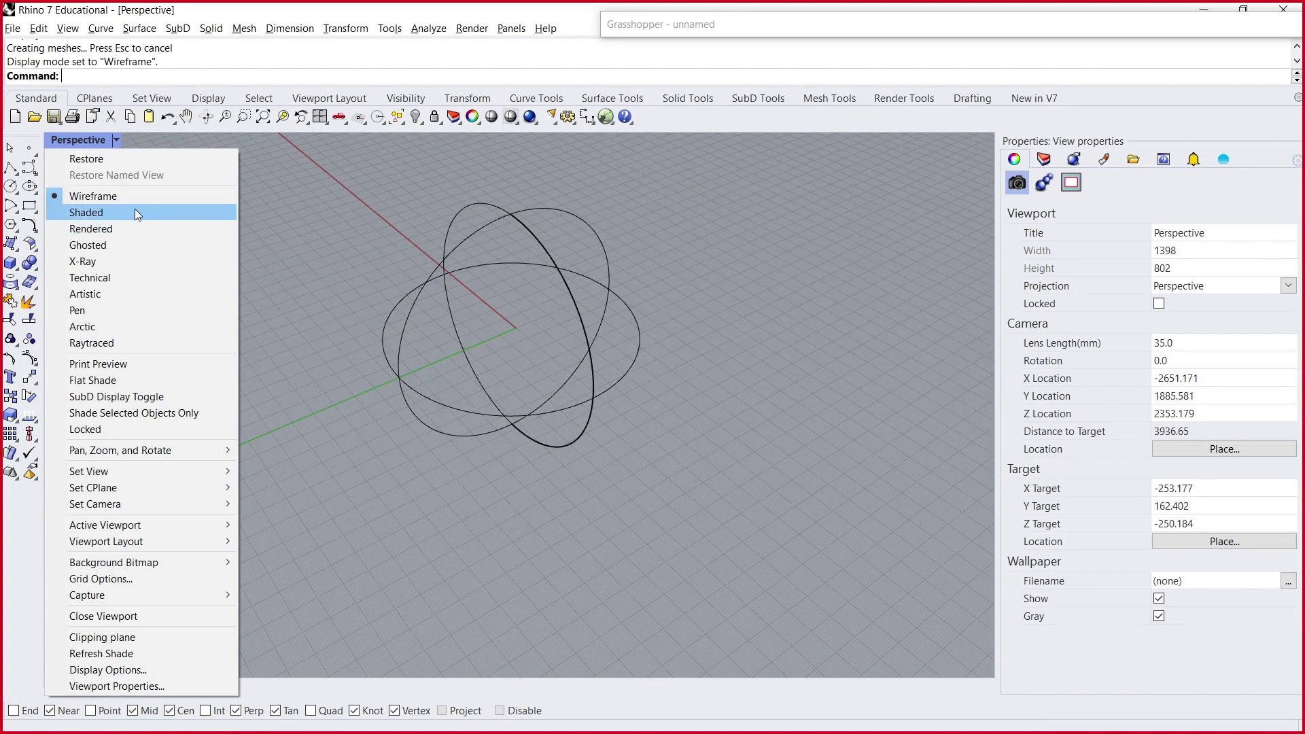
pyautogui.click(134, 211)
pyautogui.moveTo(630, 315); pyautogui.dragTo(589, 303, button='right')
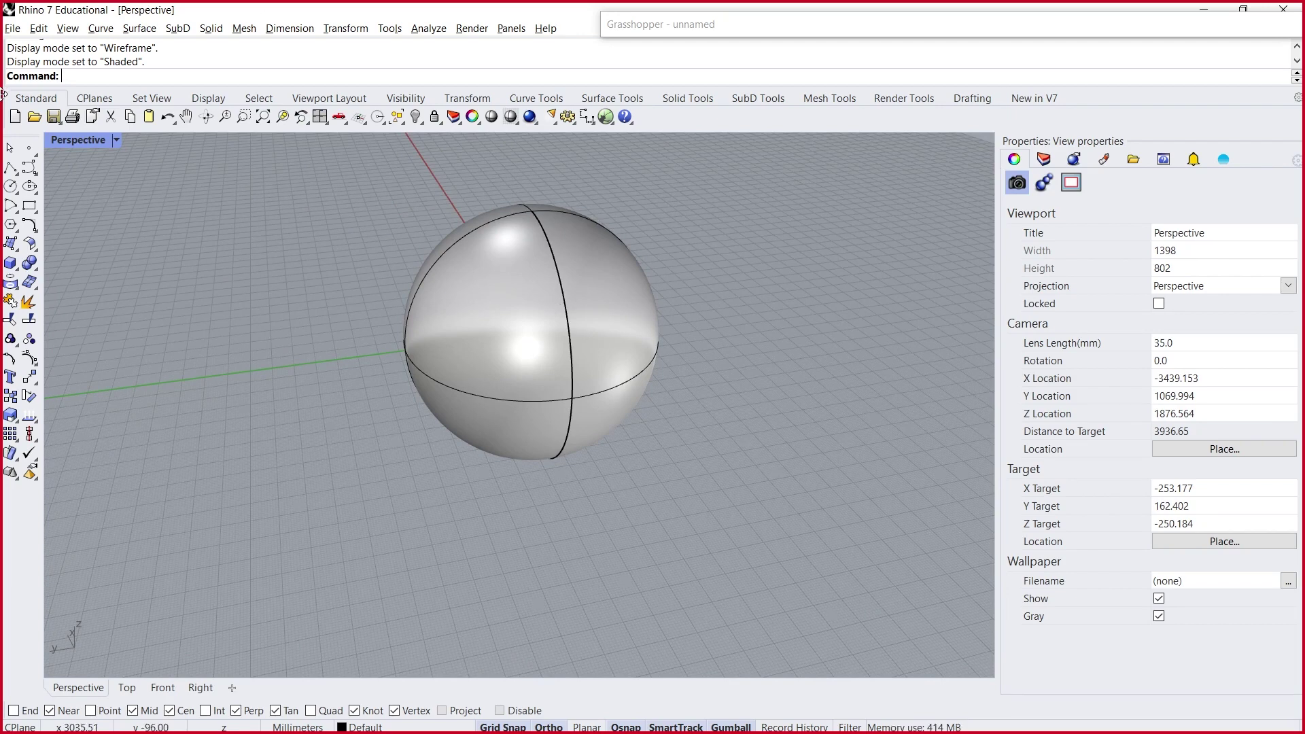
# - Draw a flat four-sided surface from four corner points on the ground plane beside the sphere
pyautogui.click(29, 282)
pyautogui.click(163, 355)
pyautogui.click(290, 339)
pyautogui.click(279, 223)
pyautogui.click(76, 265)
pyautogui.scroll(-6, 367, 256)
pyautogui.moveTo(317, 272); pyautogui.dragTo(512, 278, button='right')
pyautogui.scroll(-6, 435, 393)
pyautogui.scroll(5, 435, 393)
pyautogui.moveTo(436, 381); pyautogui.dragTo(389, 345, button='right')
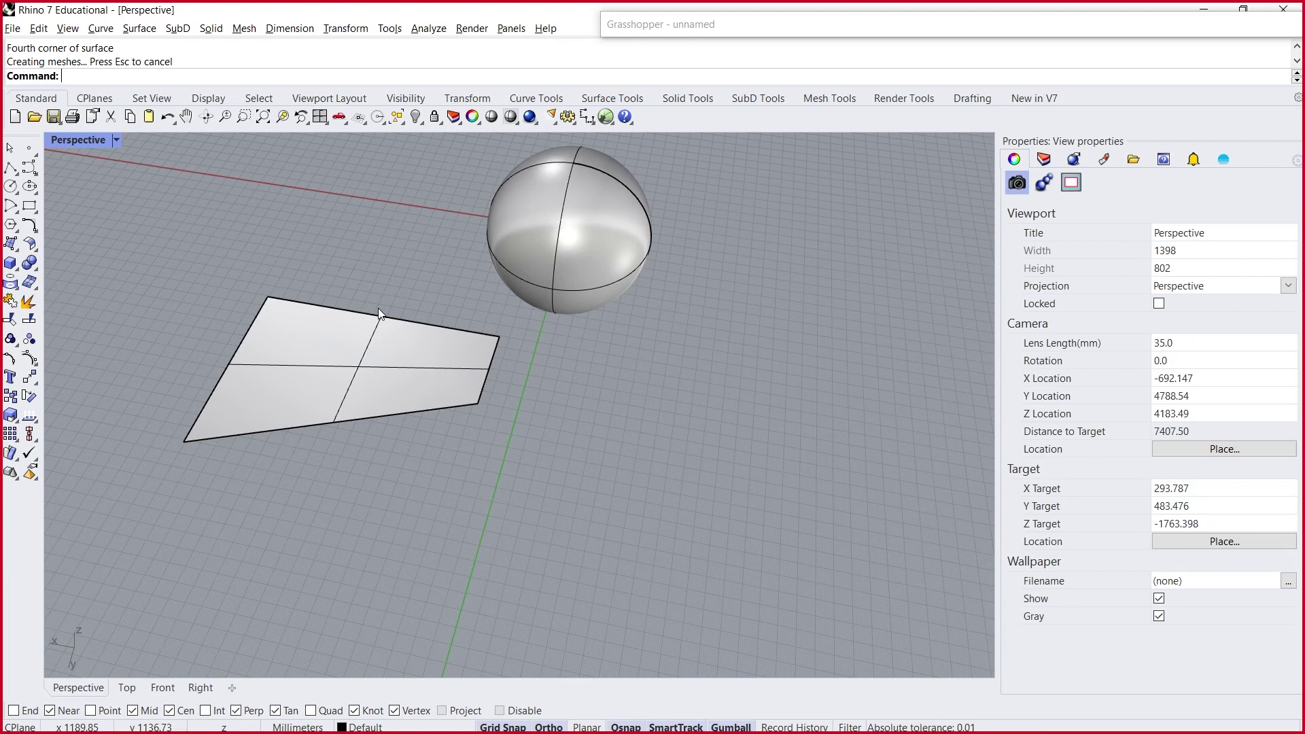
# - Duplicate the sphere in place and move the copy along the X axis, away from the four-sided surface
pyautogui.moveTo(378, 308); pyautogui.dragTo(601, 249, button='right')
pyautogui.click(601, 248)
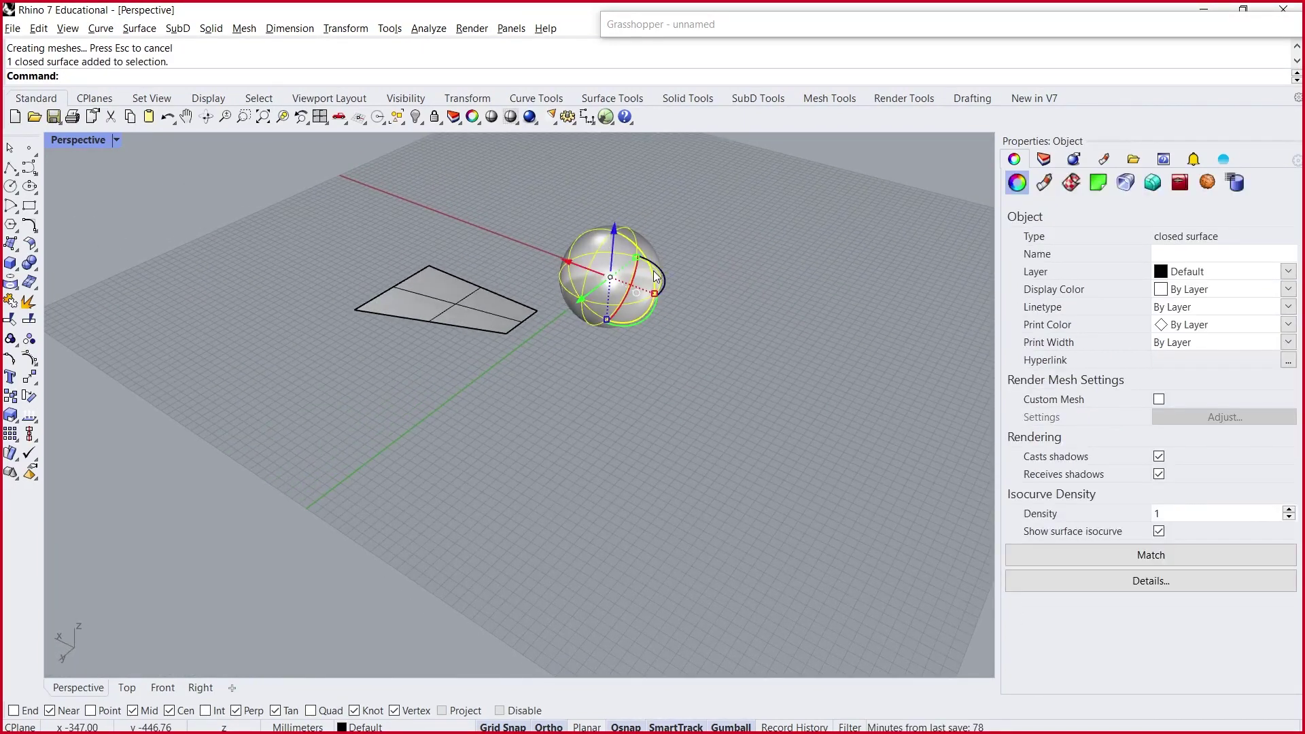
pyautogui.hotkey('ctrl', 'c')
pyautogui.hotkey('ctrl', 'v')
pyautogui.moveTo(565, 260); pyautogui.dragTo(811, 342)
pyautogui.write('Mesh#')
pyautogui.press('Return')
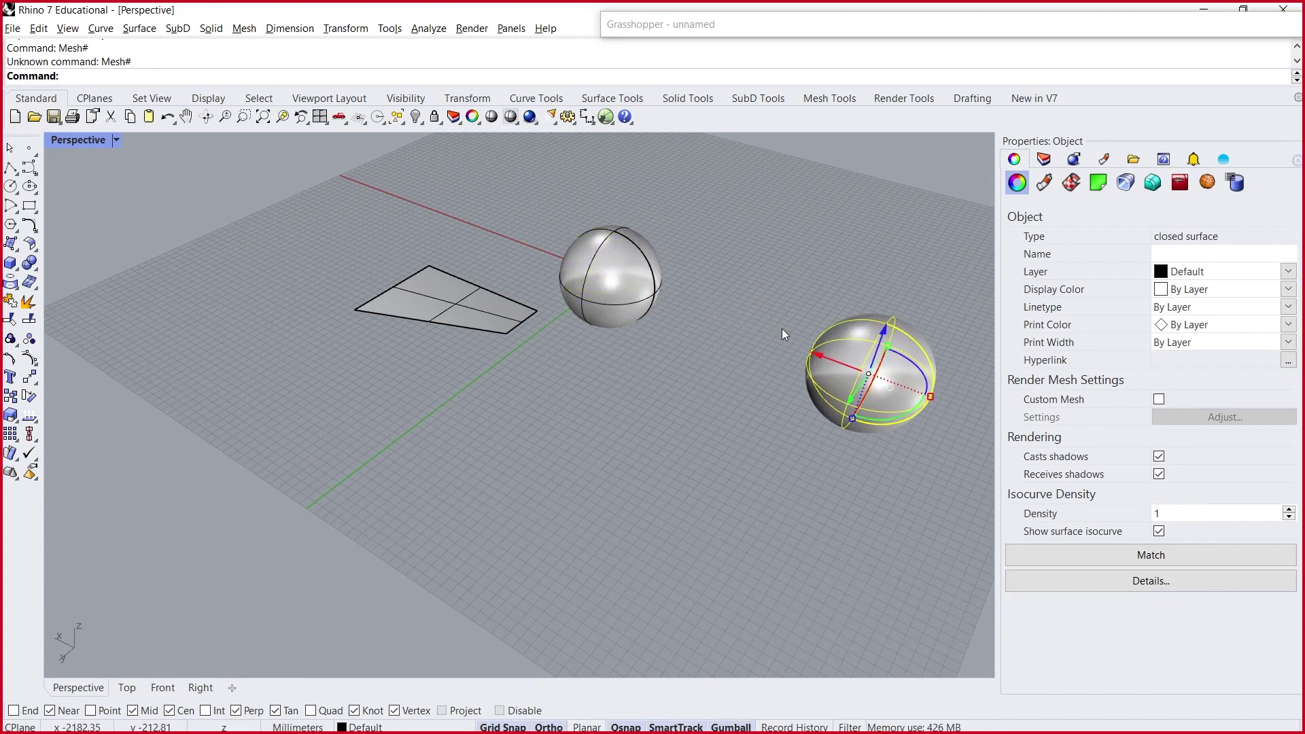
pyautogui.write('Mesh]')
pyautogui.press('Return')
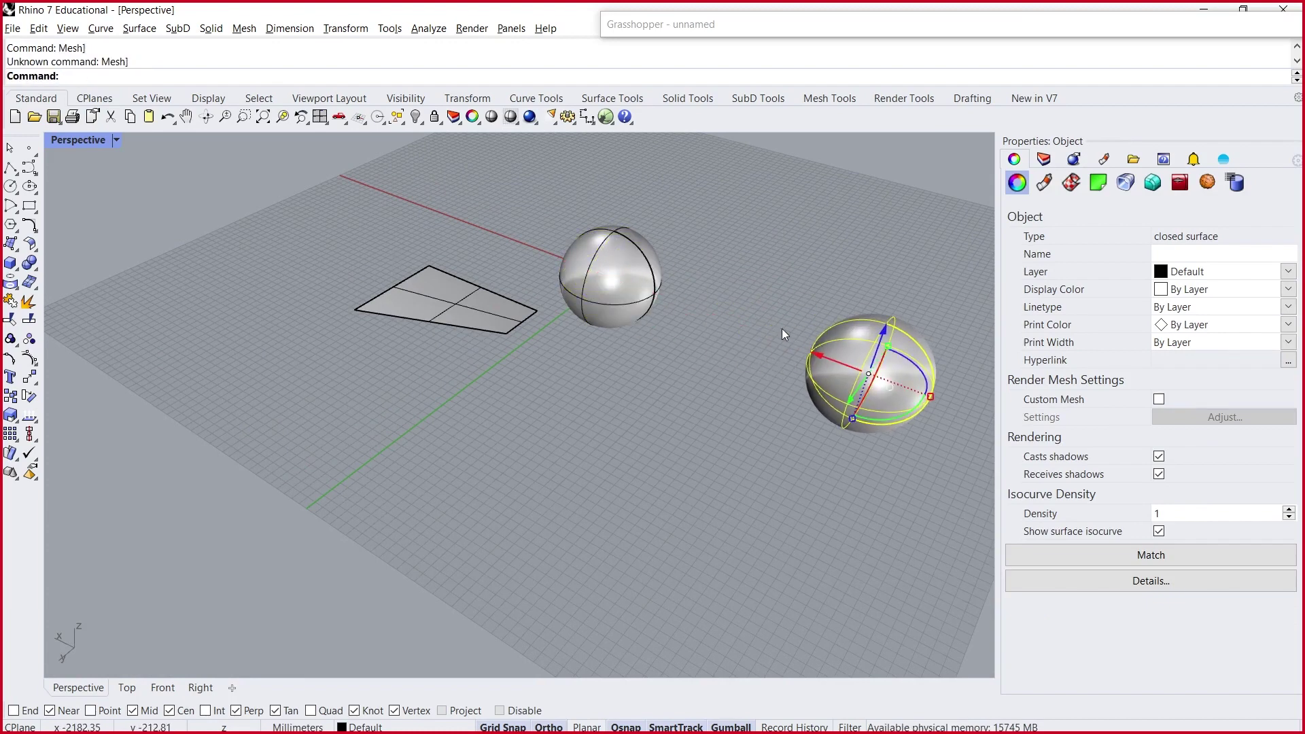
# - Create a mesh from the copied sphere with the Mesh command, accepting the offered settings
pyautogui.write('Mesh')
pyautogui.press('Return')
pyautogui.press('Return')
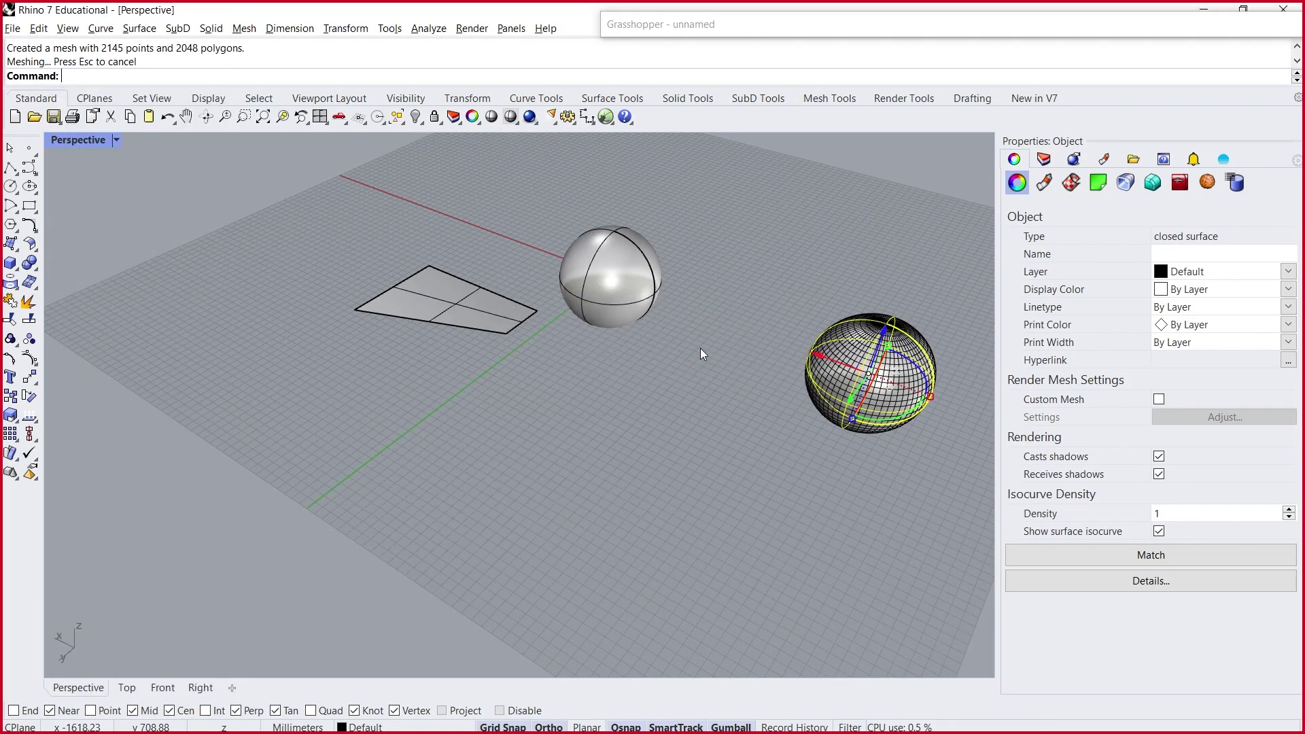
# - Delete the copied NURBS sphere that overlaps the new mesh sphere
pyautogui.click(731, 367)
pyautogui.moveTo(743, 326); pyautogui.dragTo(806, 277, button='right')
pyautogui.click(888, 360)
pyautogui.moveTo(888, 360); pyautogui.dragTo(757, 347)
pyautogui.press('Escape')
pyautogui.click(757, 347)
pyautogui.press('Delete')
# - Move the original NURBS sphere along the X axis so it sits closer to the mesh sphere
pyautogui.scroll(10, 836, 272)
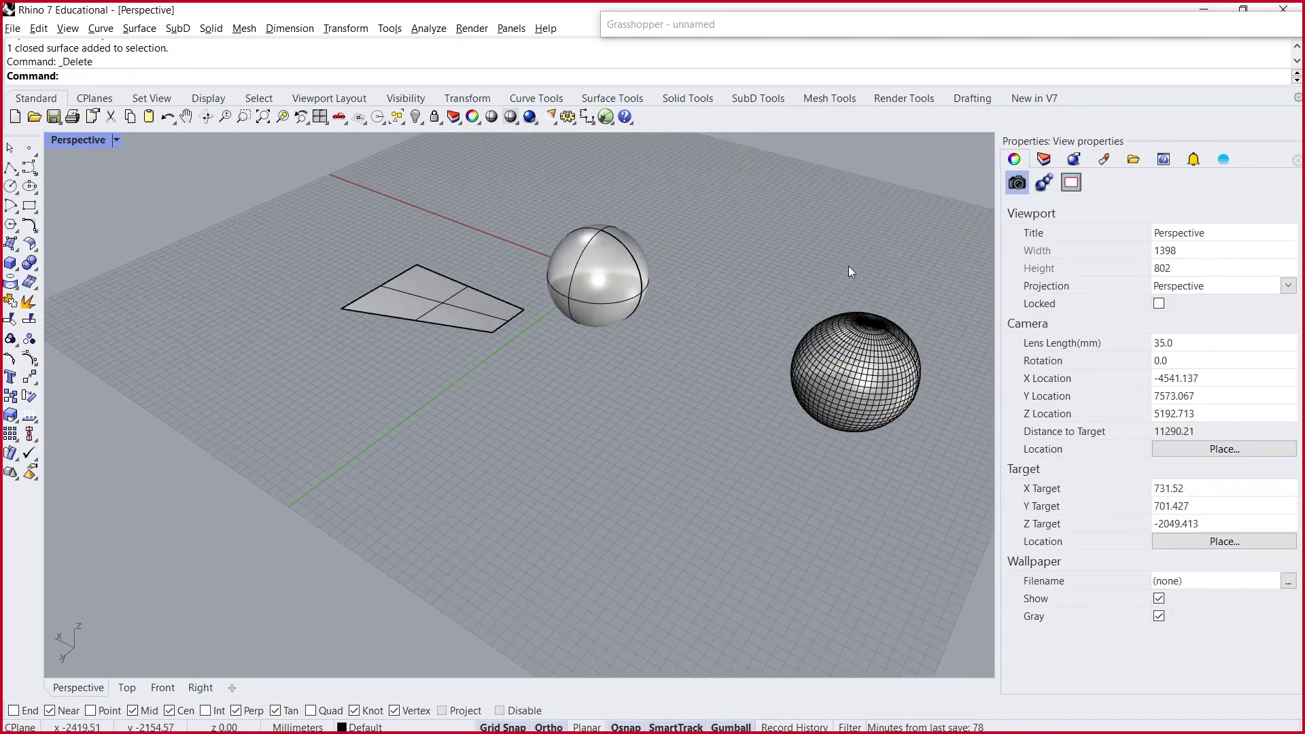
pyautogui.scroll(-5, 391, 317)
pyautogui.click(414, 316)
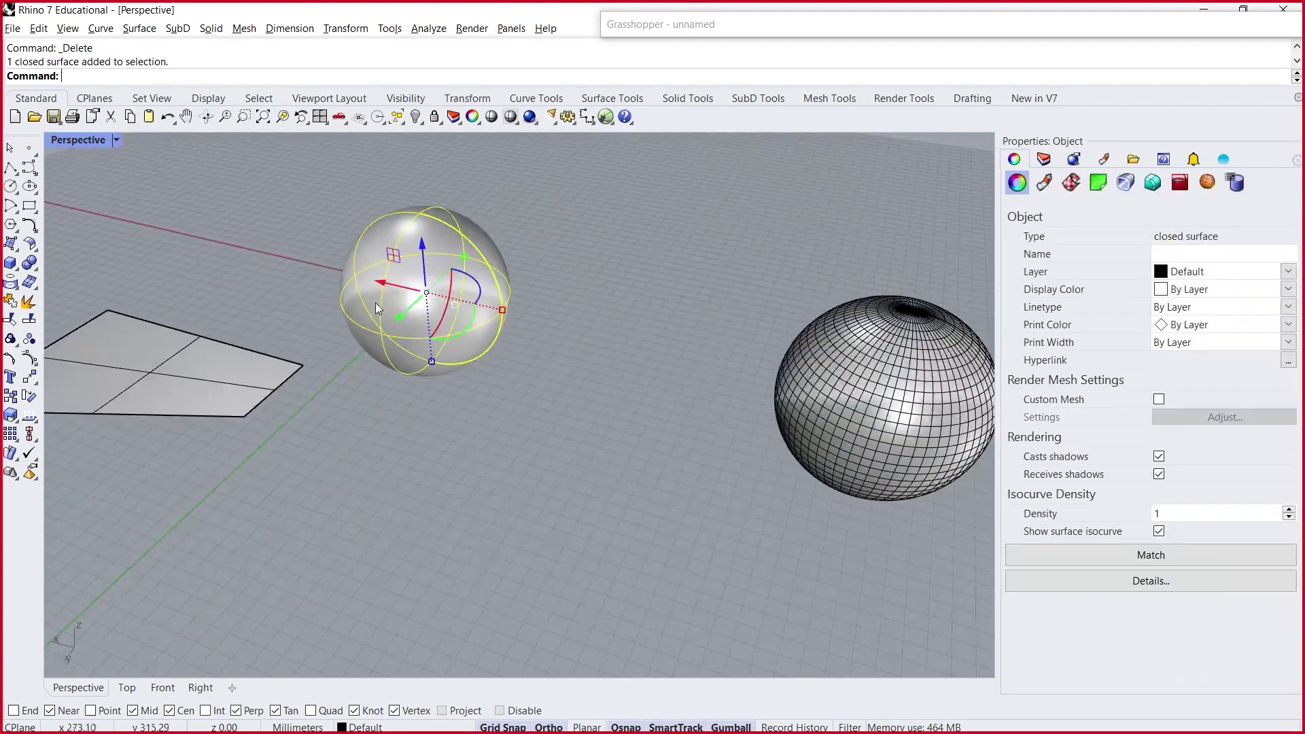
pyautogui.moveTo(380, 281); pyautogui.dragTo(519, 288)
pyautogui.press('Escape')
pyautogui.moveTo(519, 288); pyautogui.dragTo(656, 412, button='right')
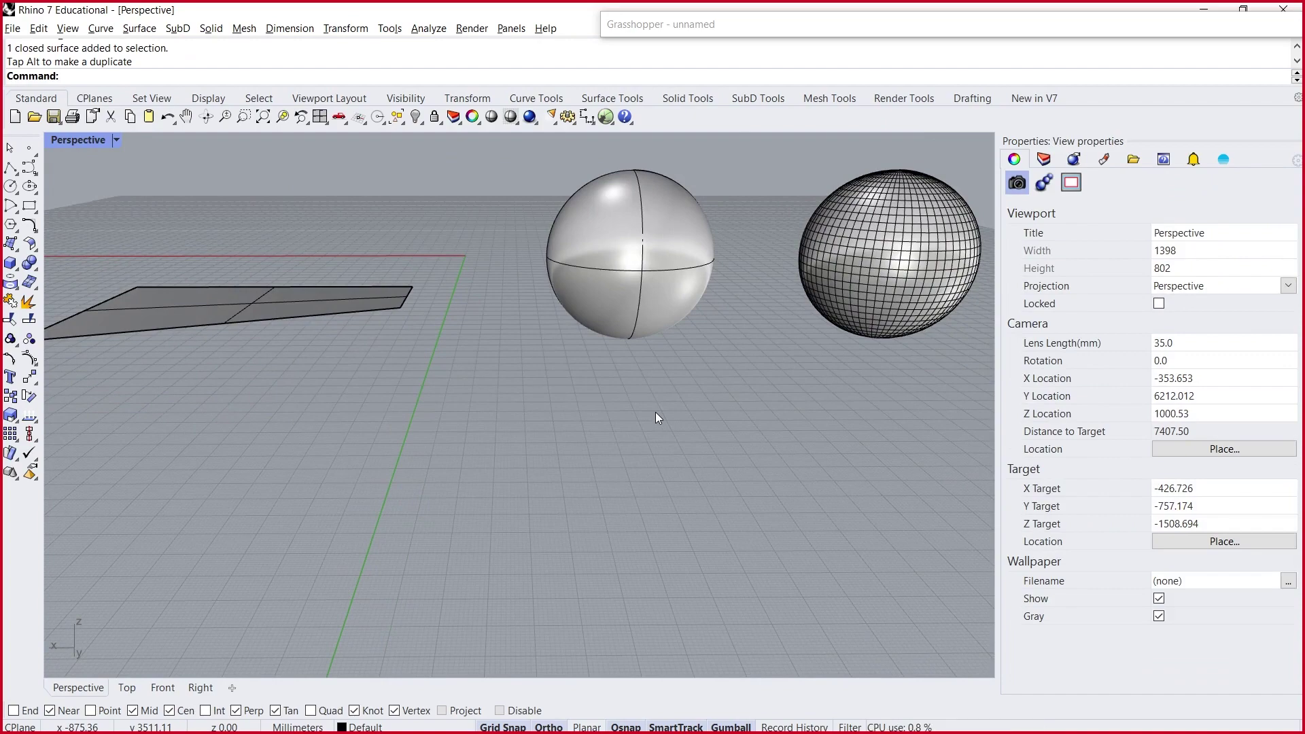
# - Examine the mesh sphere's faceted edges up close and compare them with the smooth NURBS sphere
pyautogui.click(921, 230)
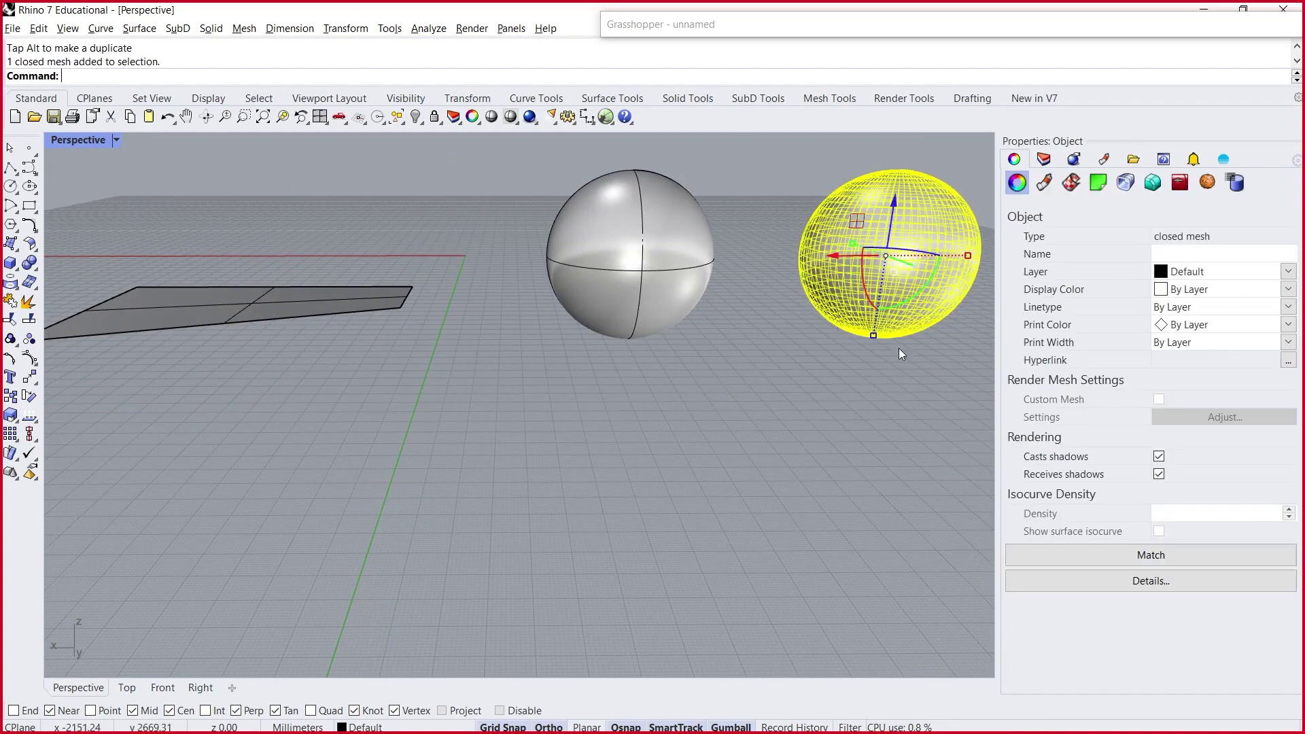
pyautogui.scroll(5, 853, 189)
pyautogui.scroll(5, 853, 190)
pyautogui.press('Escape')
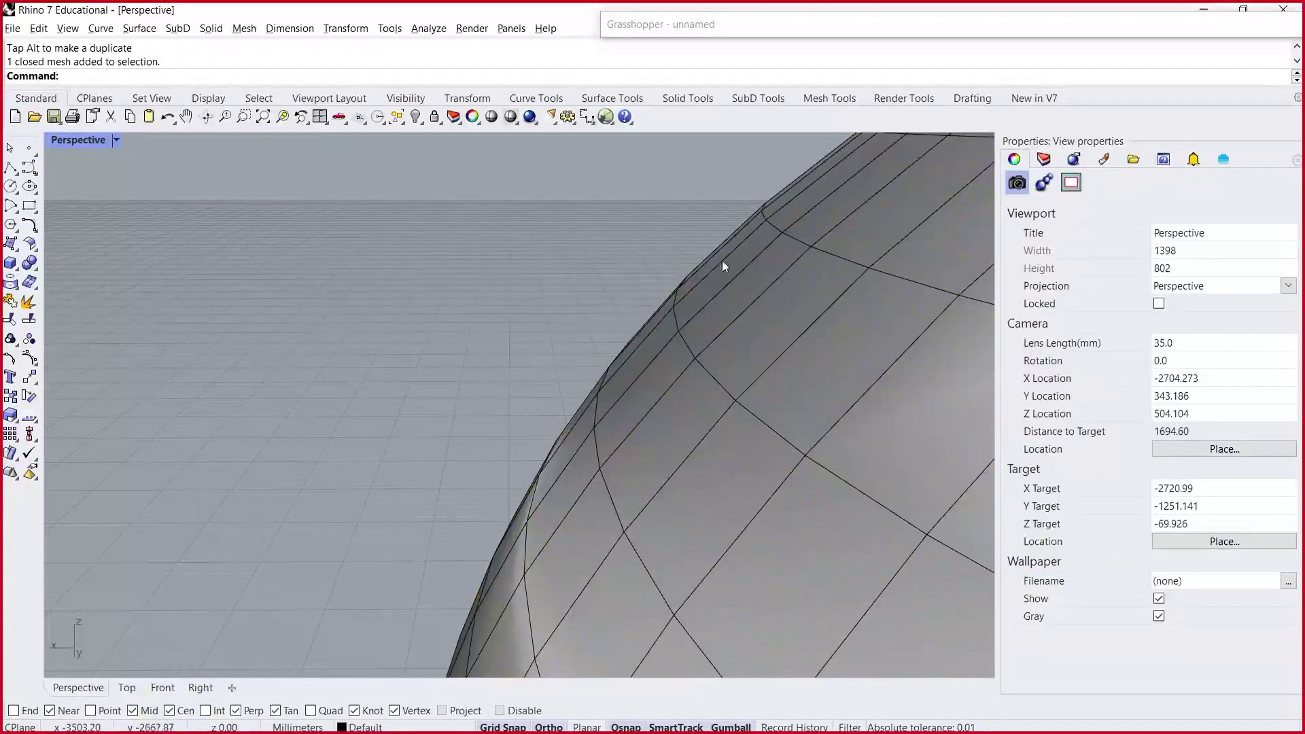
pyautogui.scroll(-10, 736, 221)
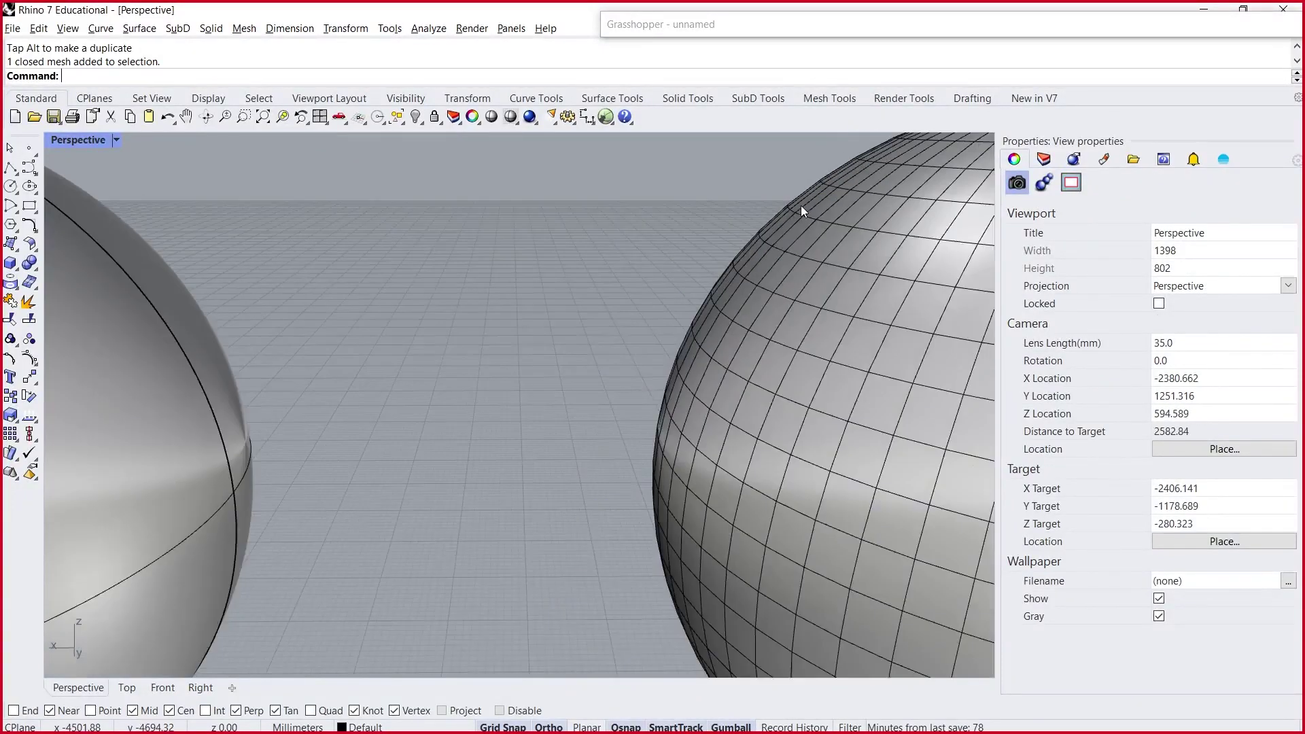
pyautogui.scroll(8, 549, 161)
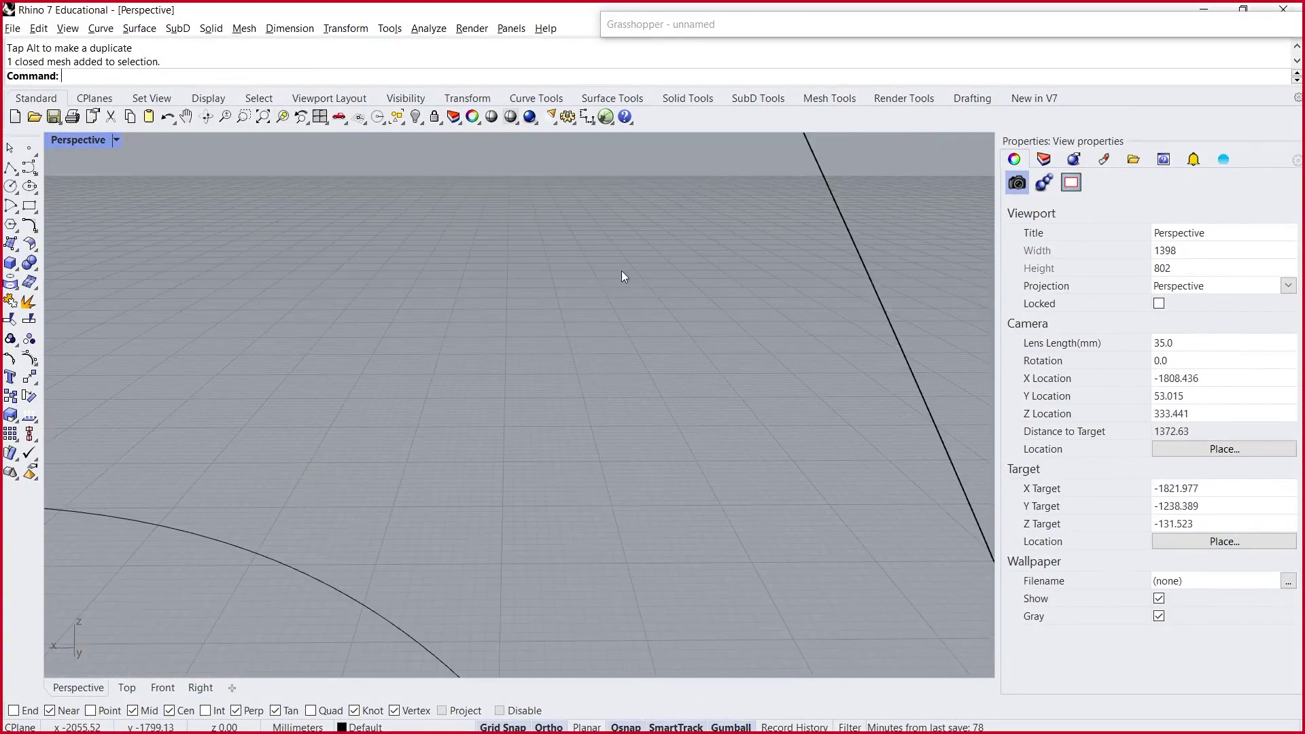
pyautogui.scroll(-8, 707, 230)
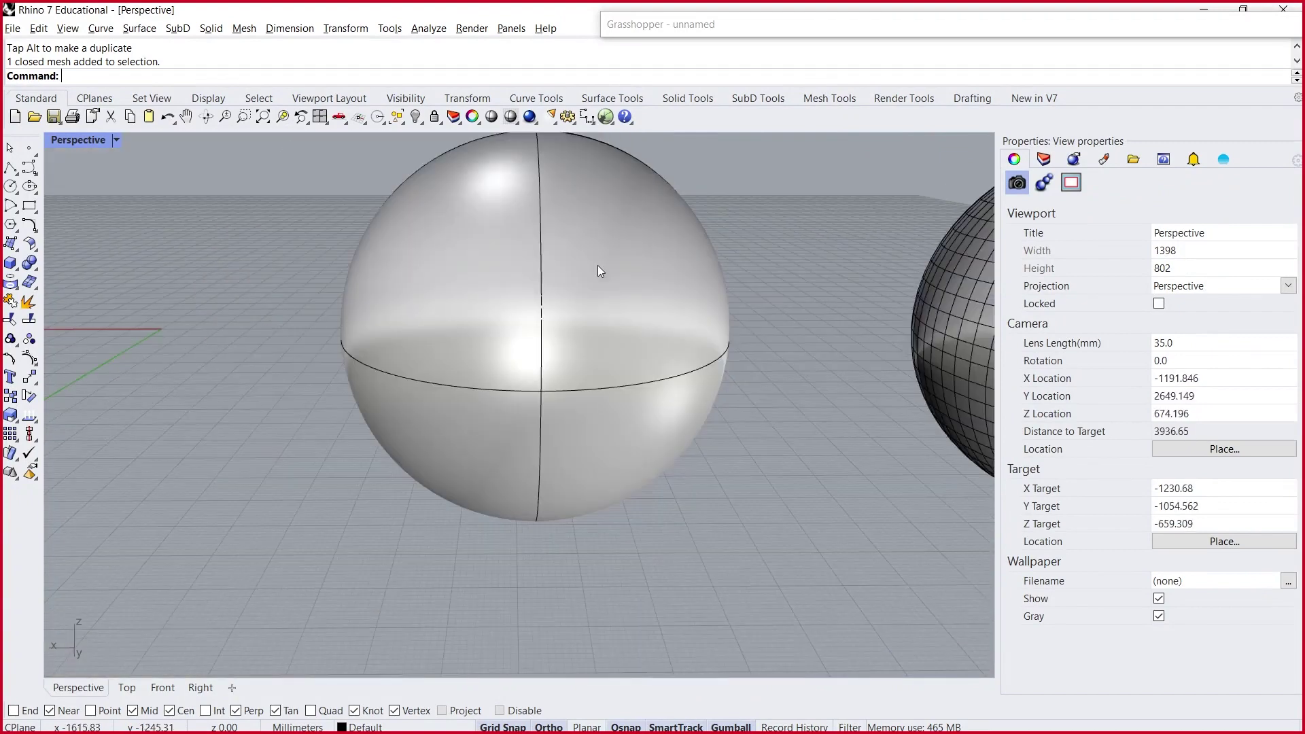
# - Rebuild the NURBS sphere with a point count of 10 and degree 3 in both U and V, deleting the input
pyautogui.moveTo(598, 264); pyautogui.dragTo(556, 314, button='right')
pyautogui.click(349, 448)
pyautogui.scroll(-6, 320, 373)
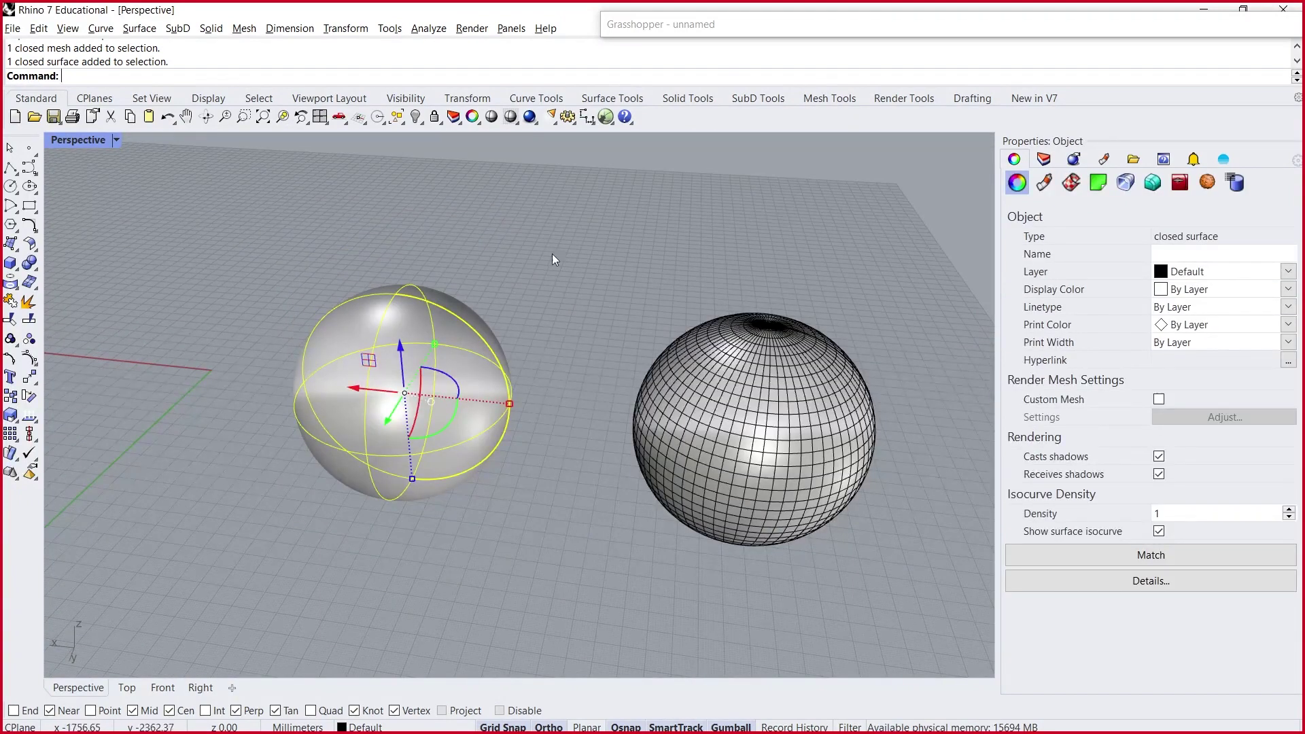
pyautogui.write('Rebu')
pyautogui.press('Return')
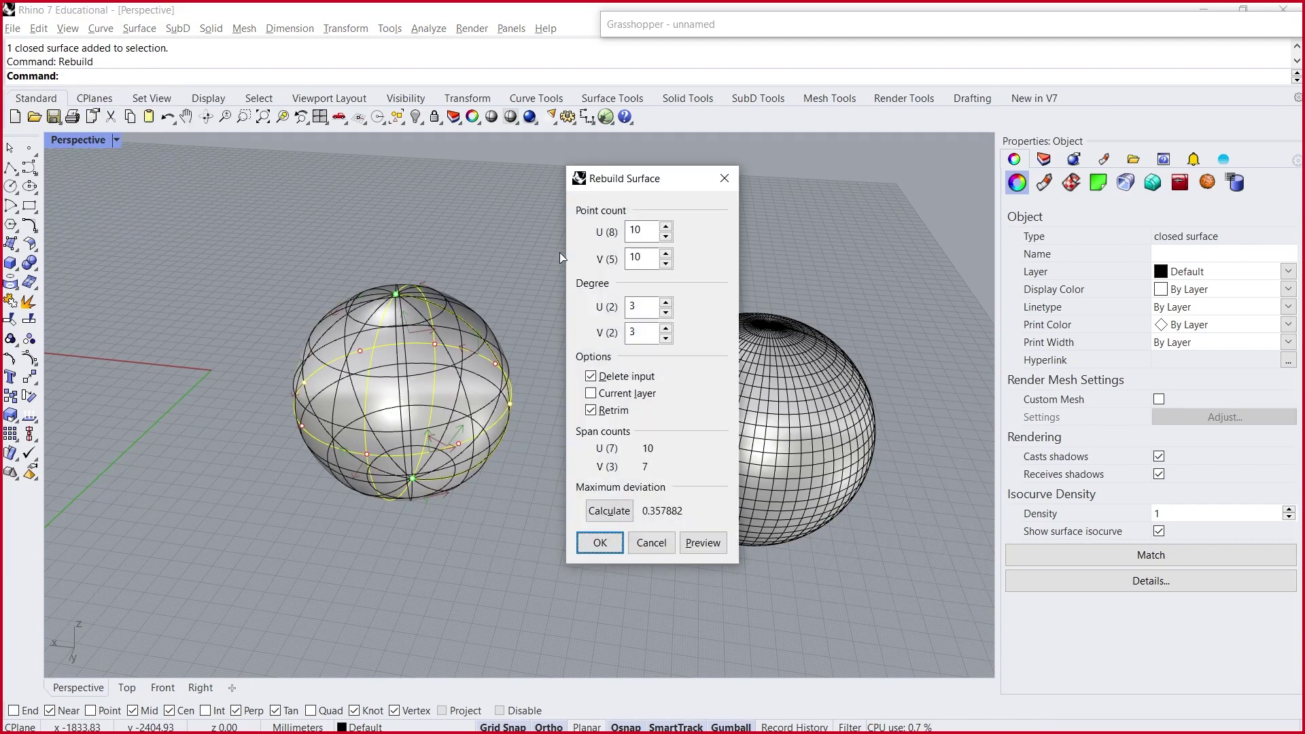
pyautogui.click(608, 548)
# - Turn on the rebuilt NURBS sphere's control points and move the points of its upper part straight up along the Z axis
pyautogui.write('POn')
pyautogui.press('Return')
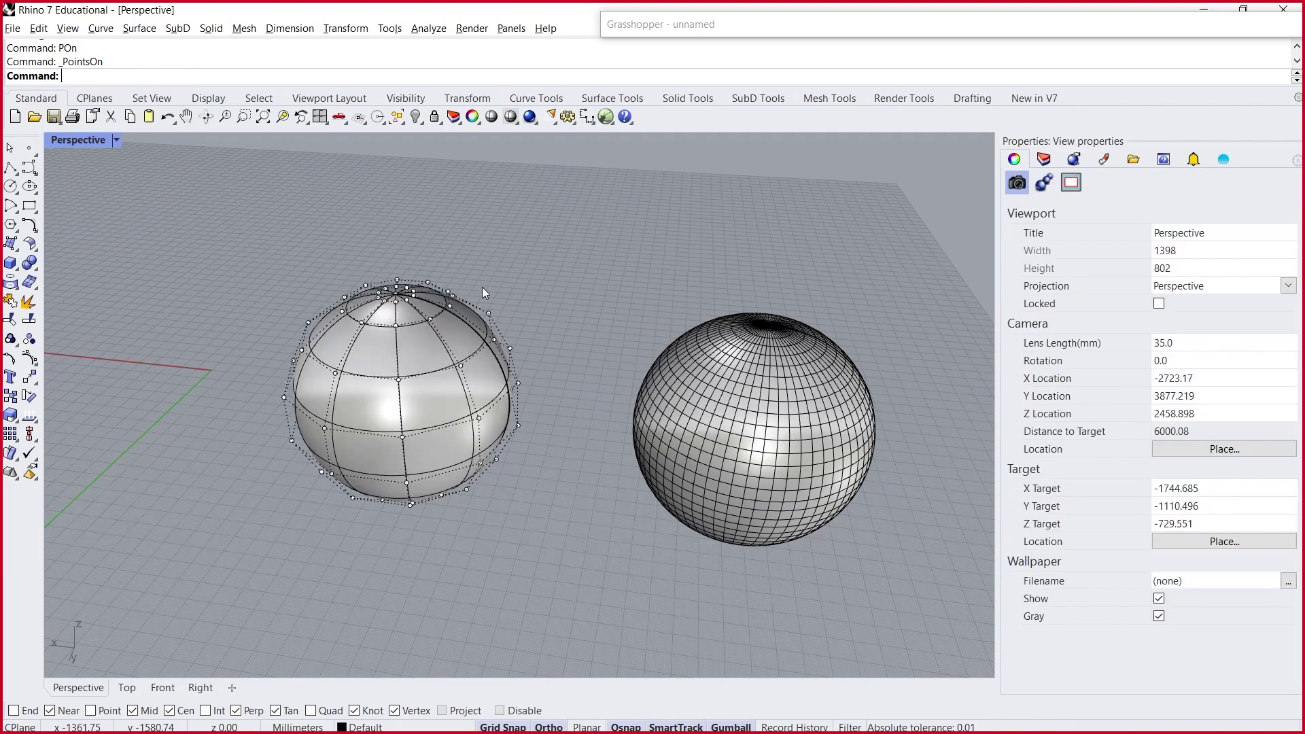
pyautogui.moveTo(299, 252); pyautogui.dragTo(479, 371)
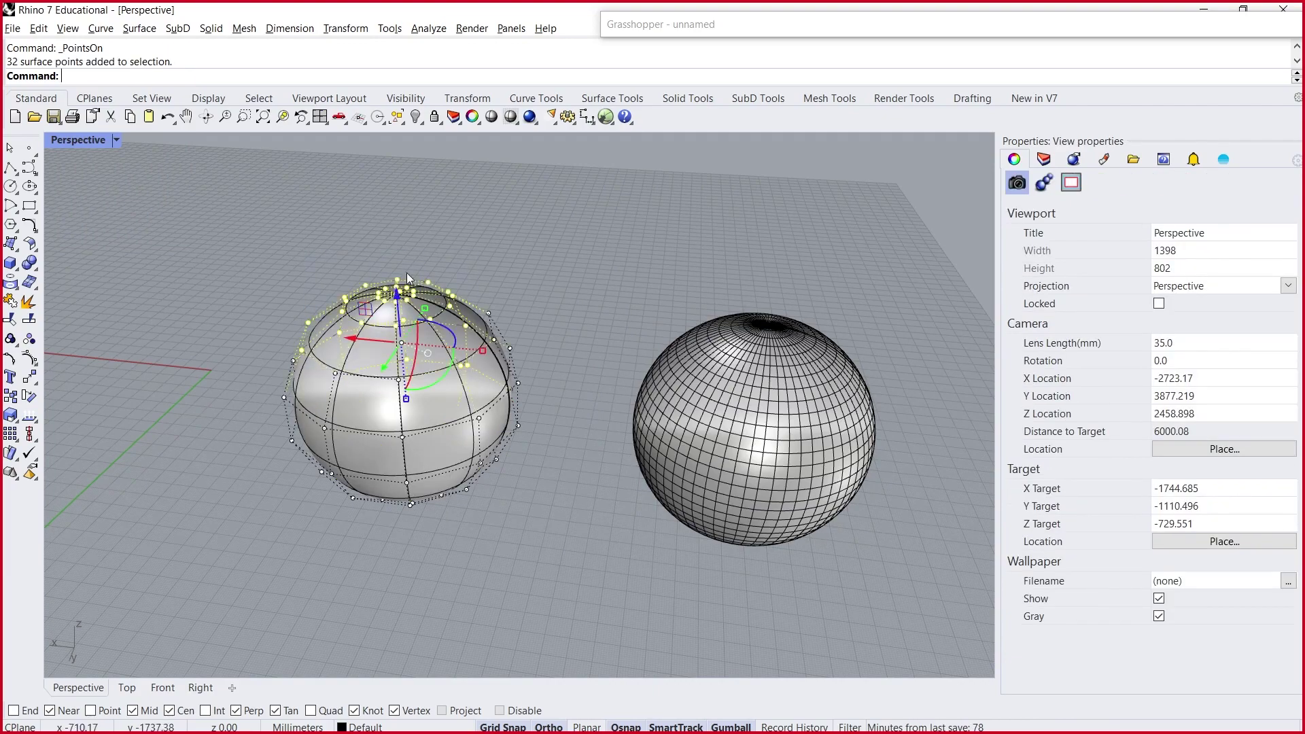
pyautogui.moveTo(397, 295); pyautogui.dragTo(395, 225)
pyautogui.click(538, 214)
# - Select the control points on one side of the NURBS sphere and pull them outward along the X axis
pyautogui.moveTo(403, 500); pyautogui.dragTo(433, 453, button='right')
pyautogui.moveTo(260, 256); pyautogui.dragTo(412, 469)
pyautogui.moveTo(302, 371); pyautogui.dragTo(185, 371)
pyautogui.click(293, 586)
# - Turn off the control points and examine the deformed NURBS surface up close
pyautogui.moveTo(367, 415); pyautogui.dragTo(692, 334, button='right')
pyautogui.write('POff')
pyautogui.press('Return')
pyautogui.scroll(6, 221, 275)
pyautogui.moveTo(268, 264); pyautogui.dragTo(408, 300, button='right')
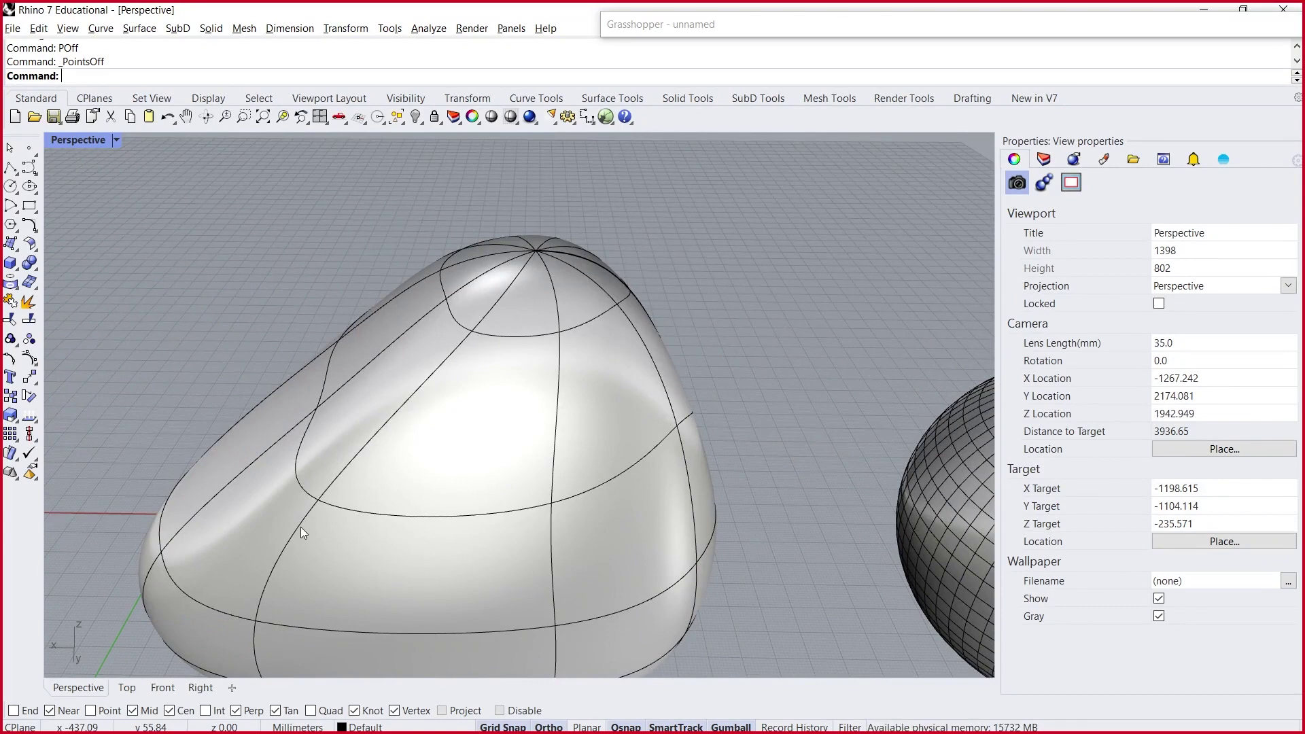
# - Turn on the mesh sphere's points and move the points of its upper part upward to stretch the mesh
pyautogui.scroll(-4, 309, 401)
pyautogui.scroll(2, 612, 422)
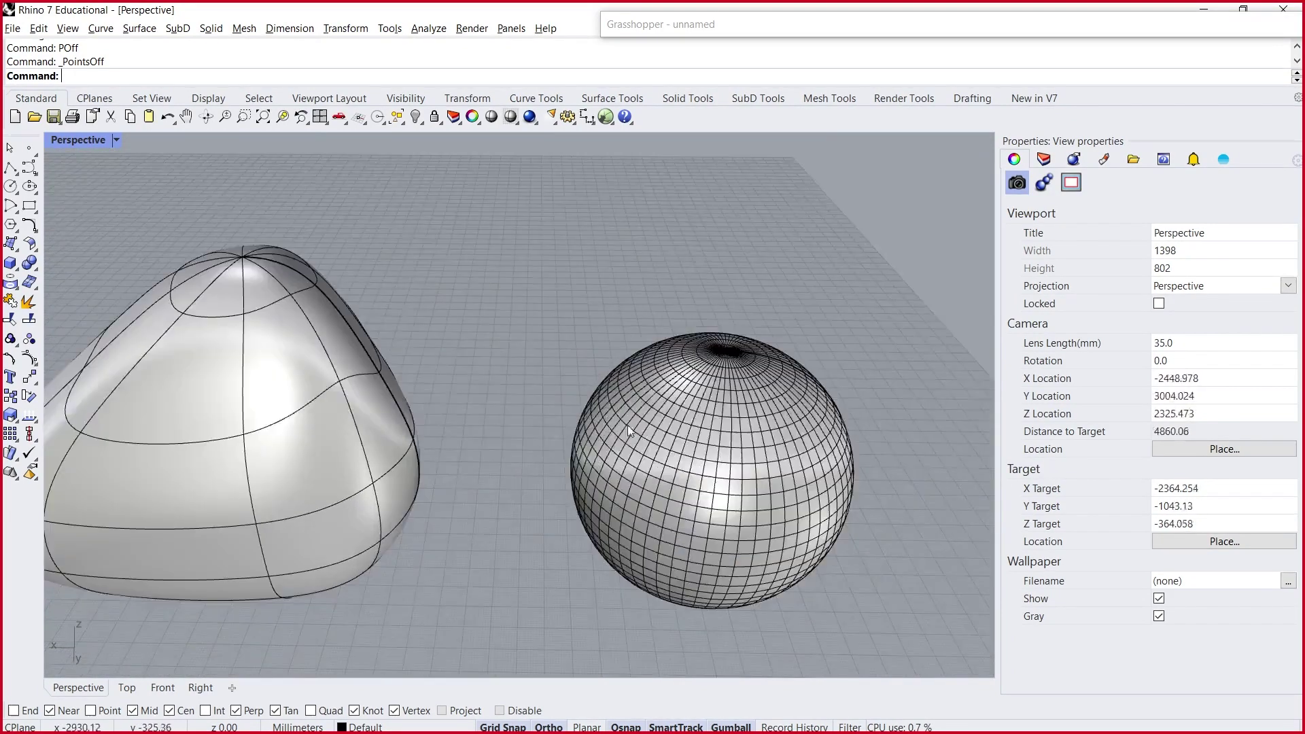
pyautogui.click(612, 427)
pyautogui.write('POn')
pyautogui.press('Return')
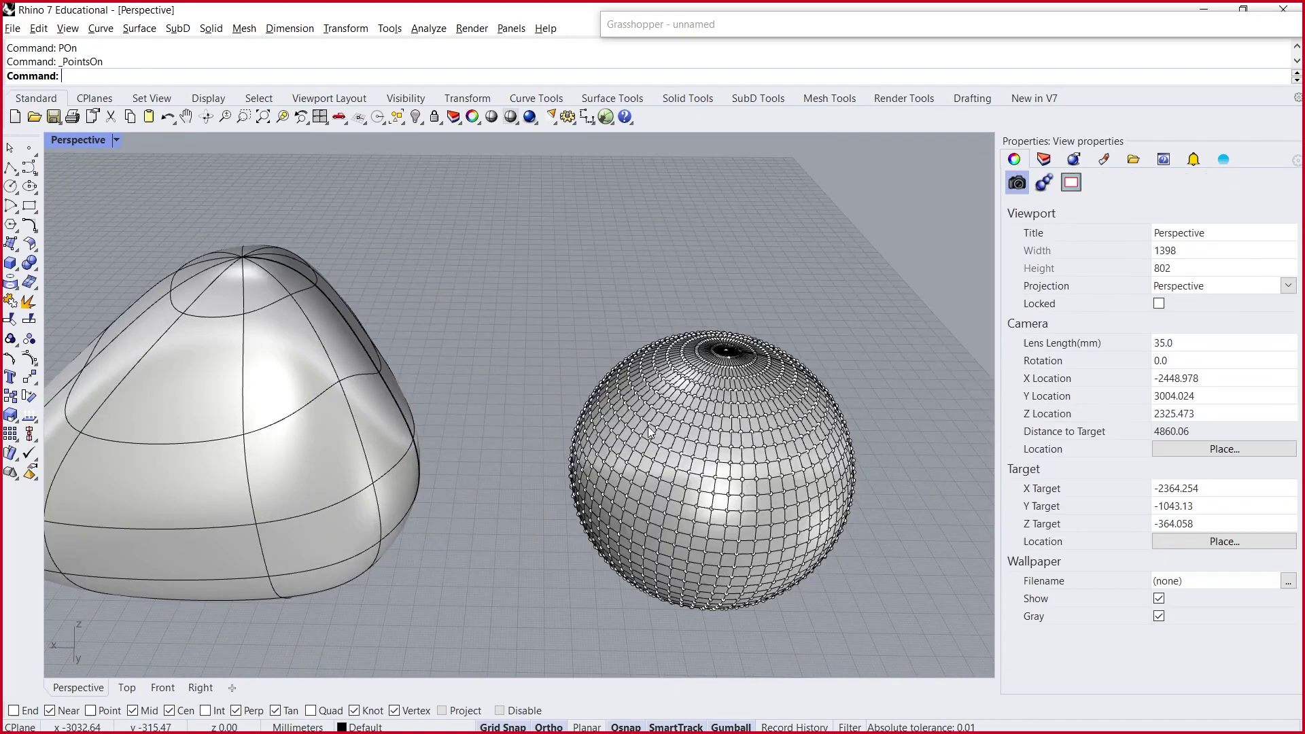
pyautogui.moveTo(626, 282); pyautogui.dragTo(826, 388)
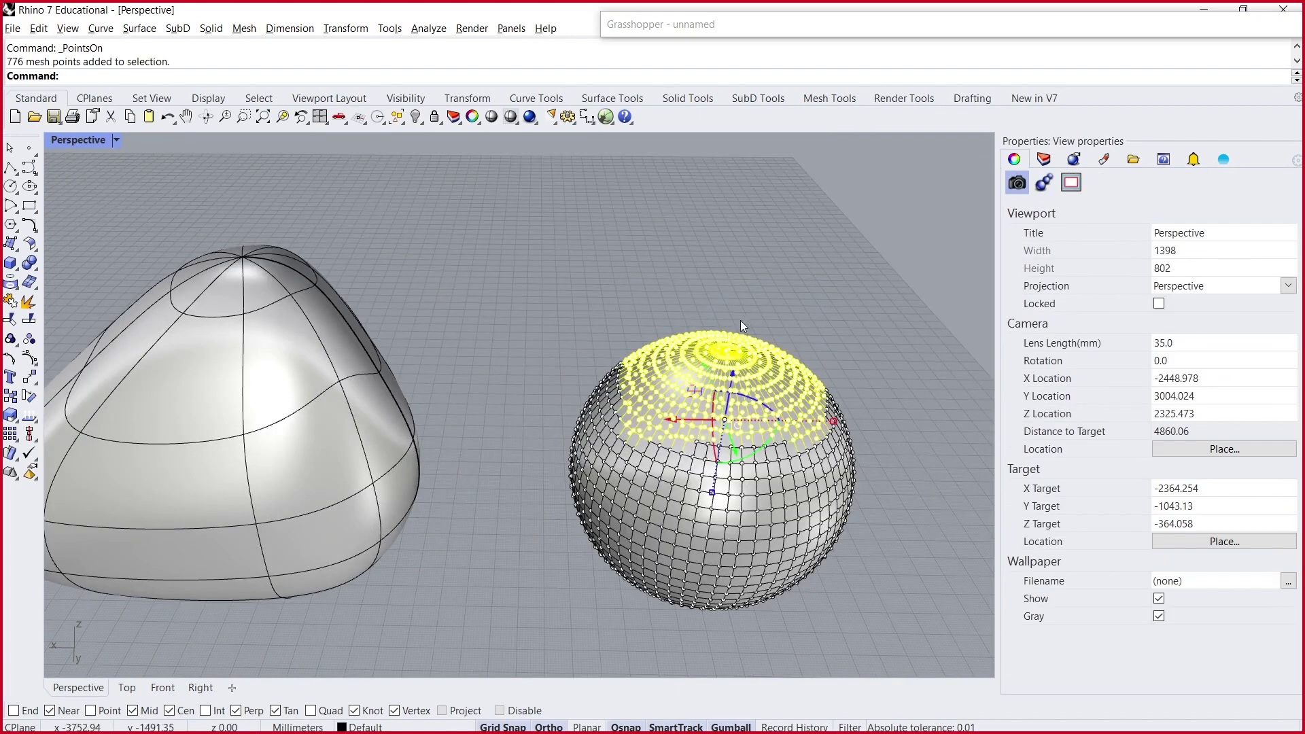
pyautogui.moveTo(742, 320); pyautogui.dragTo(731, 303)
pyautogui.press('Escape')
pyautogui.moveTo(801, 416); pyautogui.dragTo(746, 402, button='right')
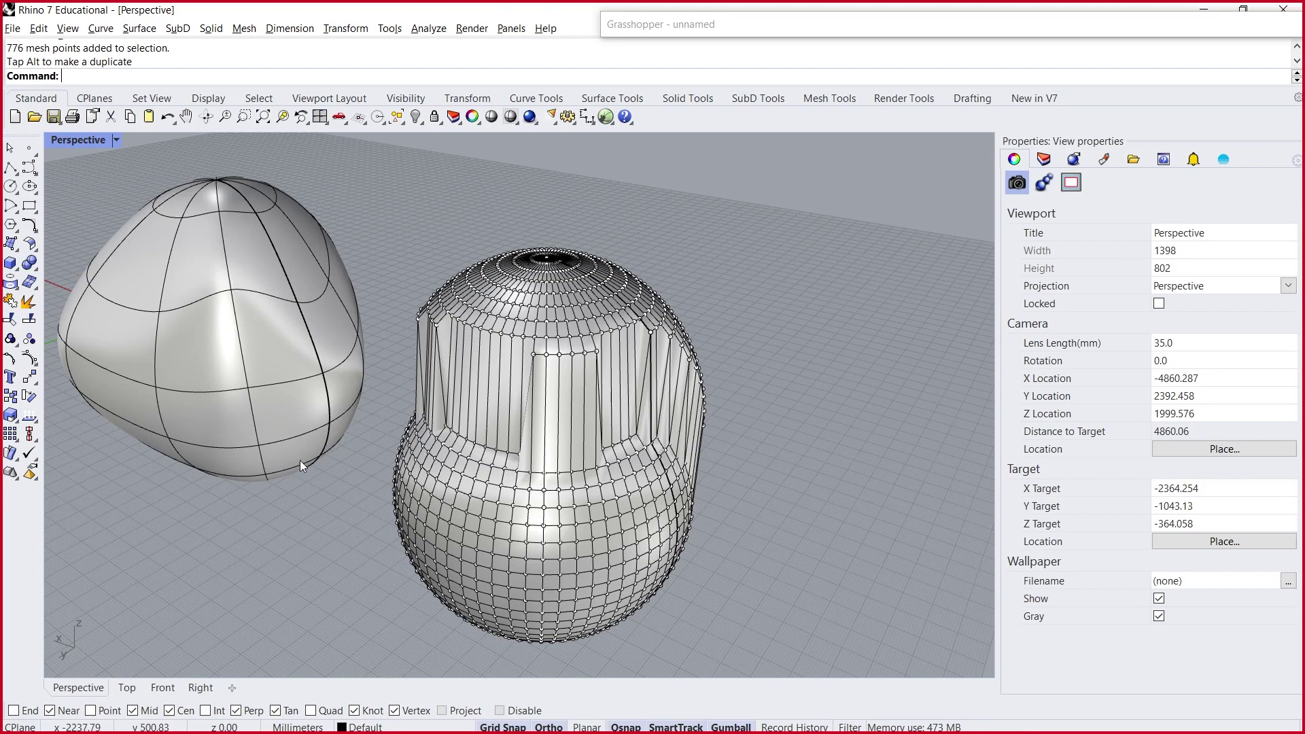
# - Compare the deformed NURBS and mesh spheres with each other and with the NURBS modeling slide in the PDF, returning to Rhino
pyautogui.moveTo(293, 463); pyautogui.dragTo(203, 284, button='right')
pyautogui.click(204, 284)
pyautogui.click(889, 344)
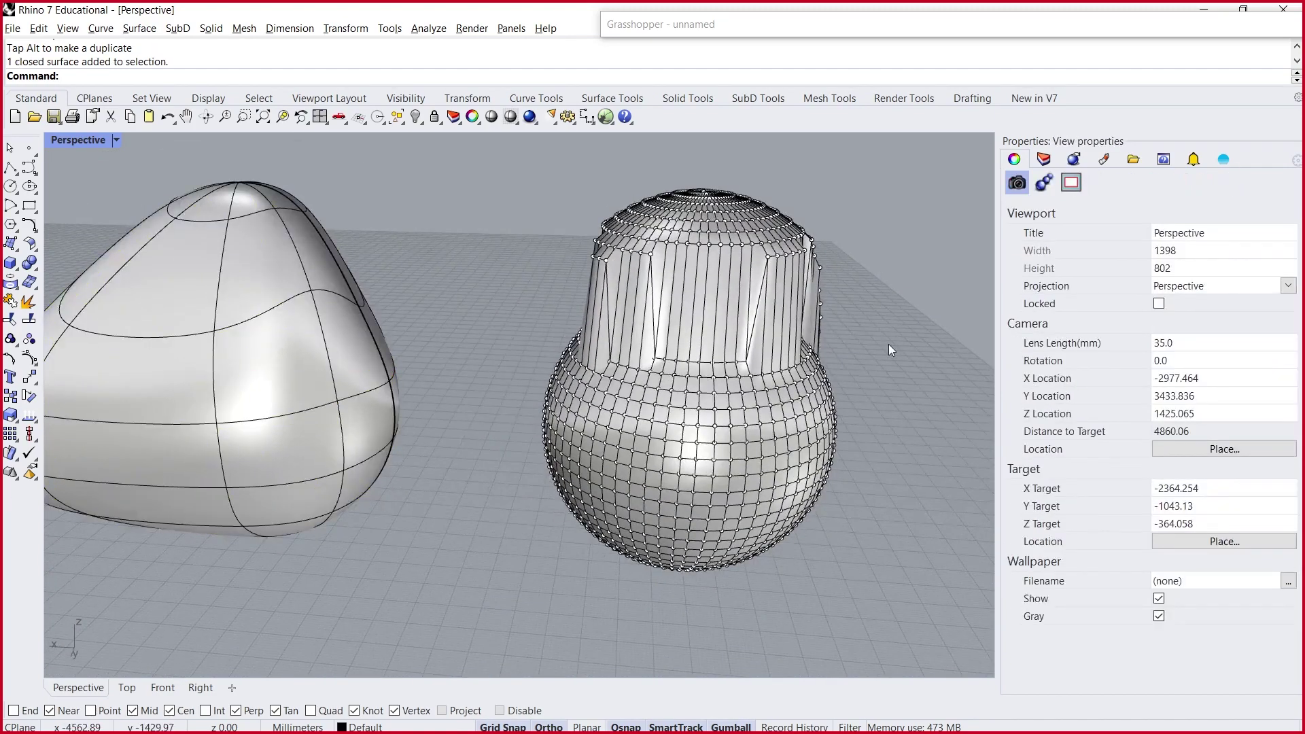
pyautogui.click(969, 32)
pyautogui.moveTo(582, 522); pyautogui.dragTo(517, 476, button='right')
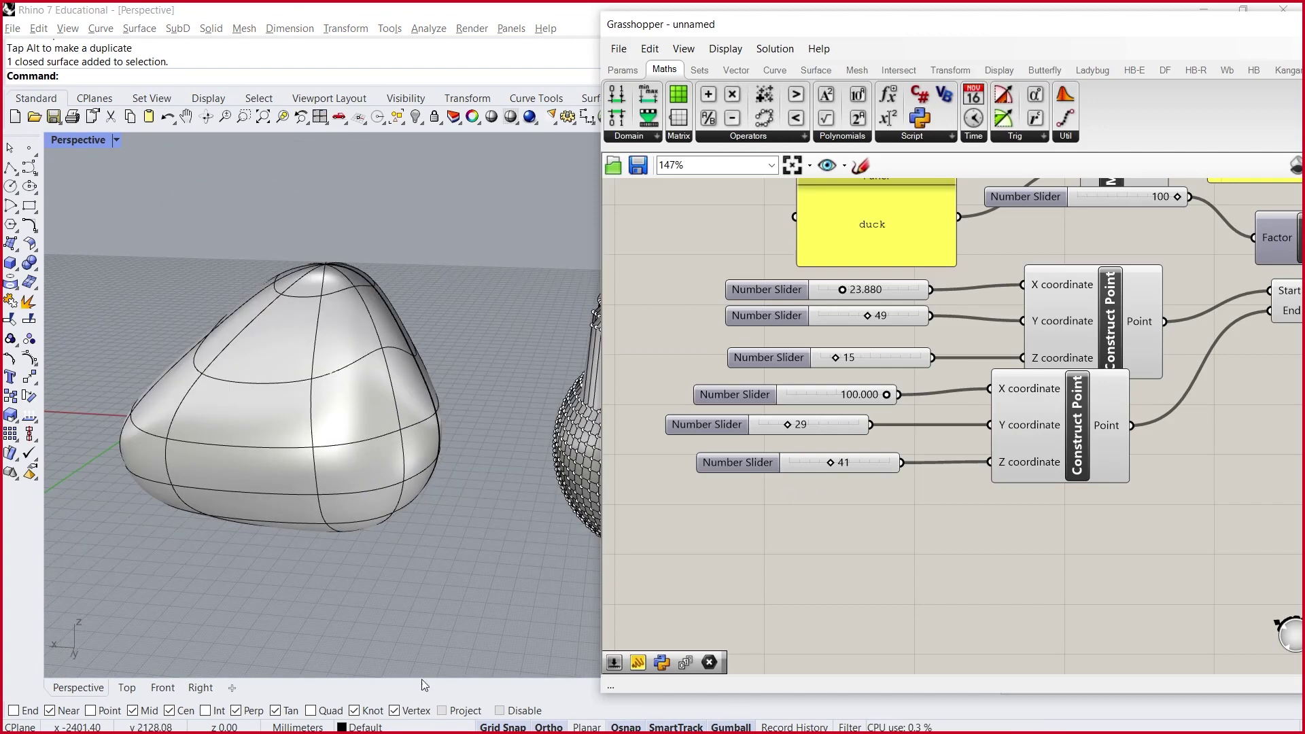
pyautogui.hotkey('alt', 'Tab')
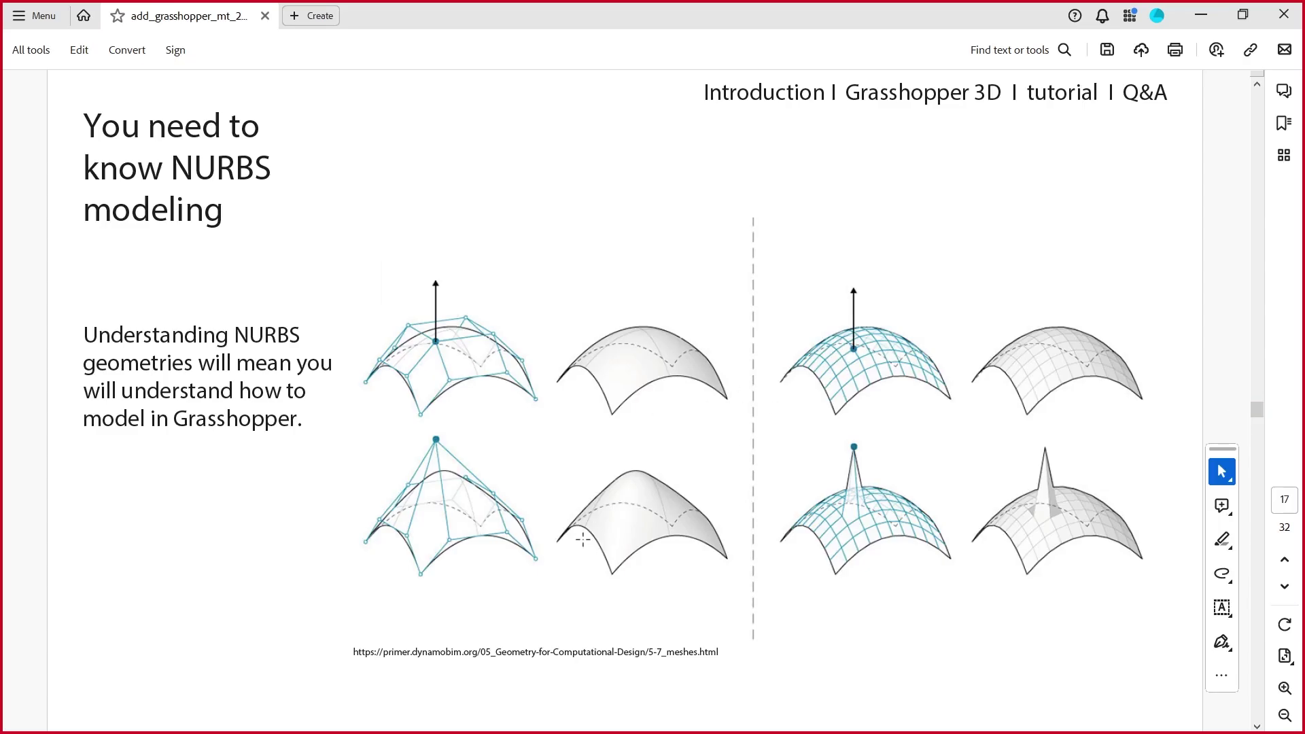
pyautogui.hotkey('alt', 'Tab')
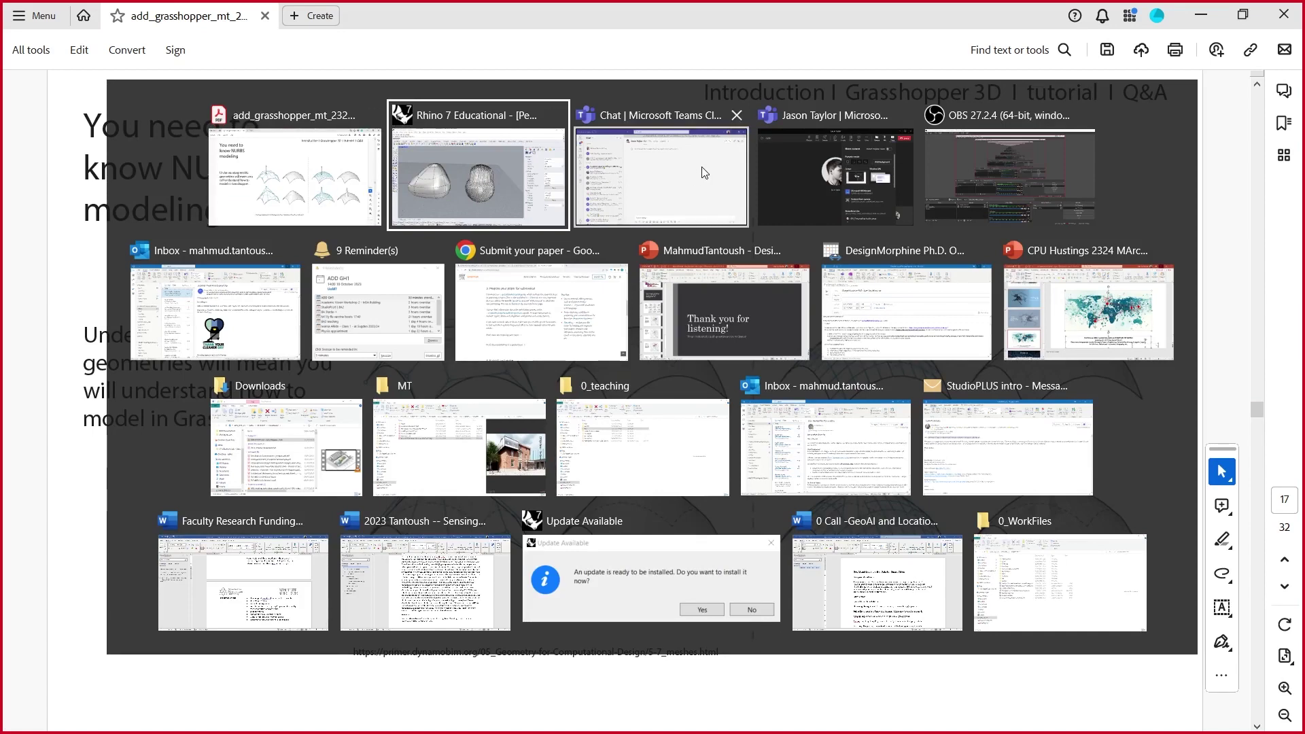
pyautogui.click(463, 181)
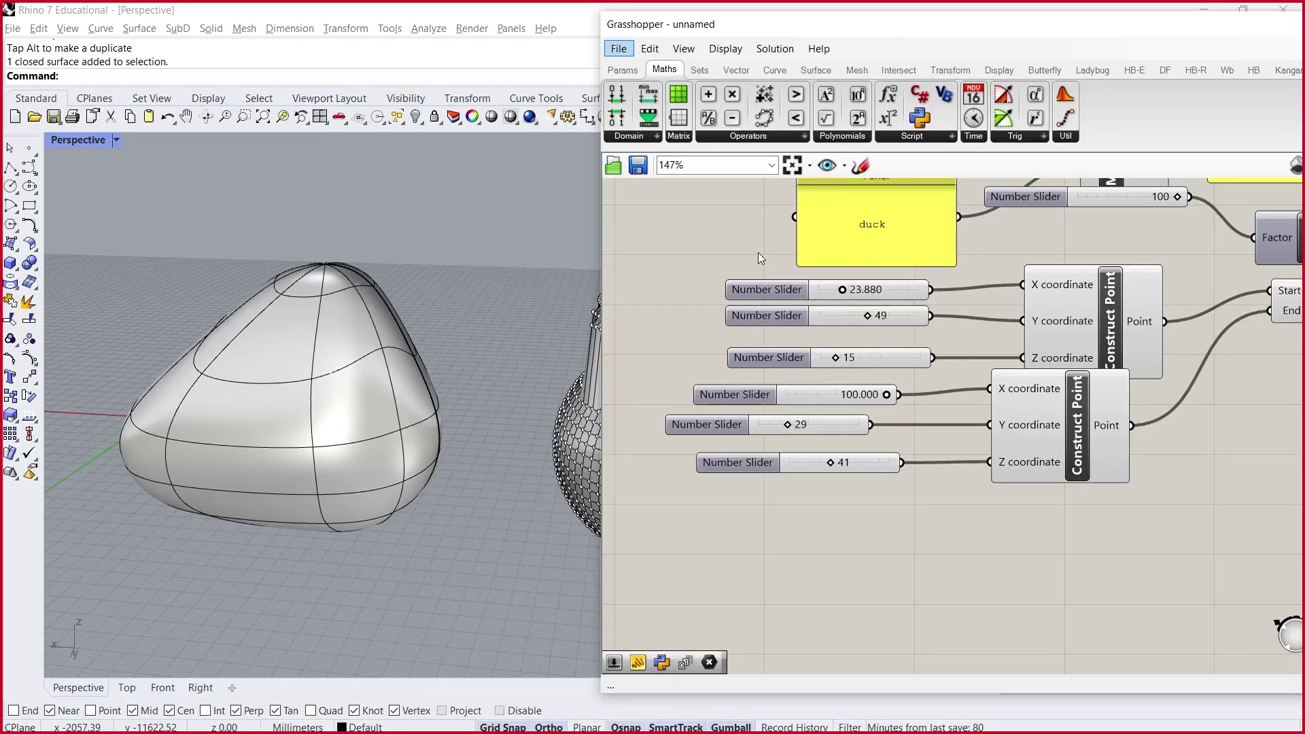
pyautogui.scroll(-4, 744, 239)
pyautogui.scroll(3, 767, 416)
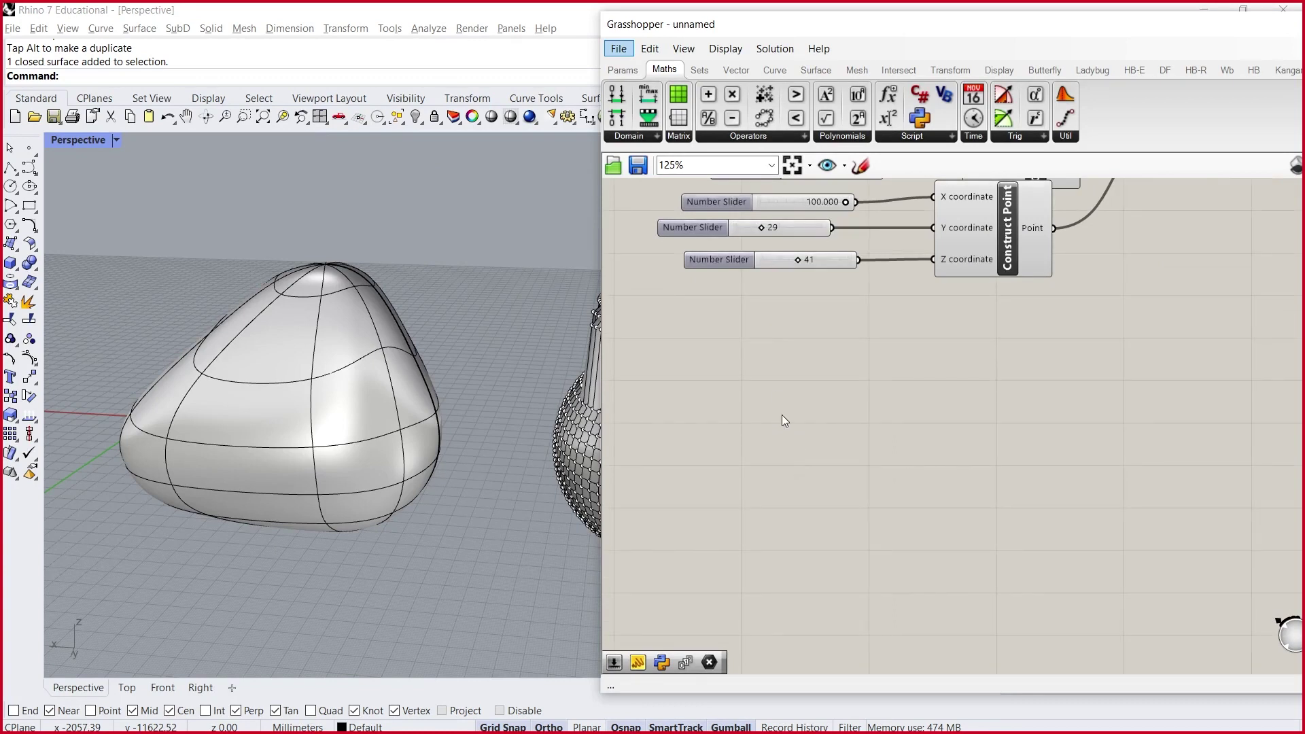
pyautogui.doubleClick(768, 414)
pyautogui.write('md slider')
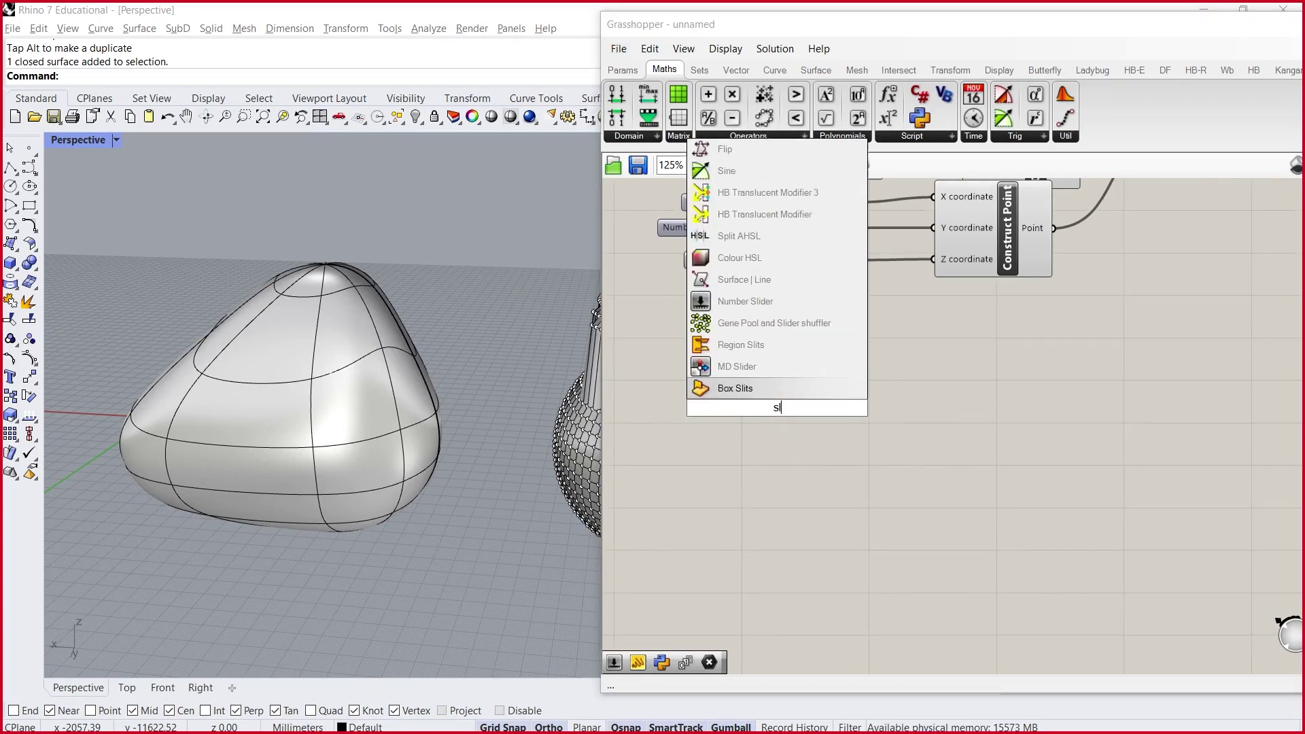
pyautogui.press('Return')
pyautogui.click(767, 416)
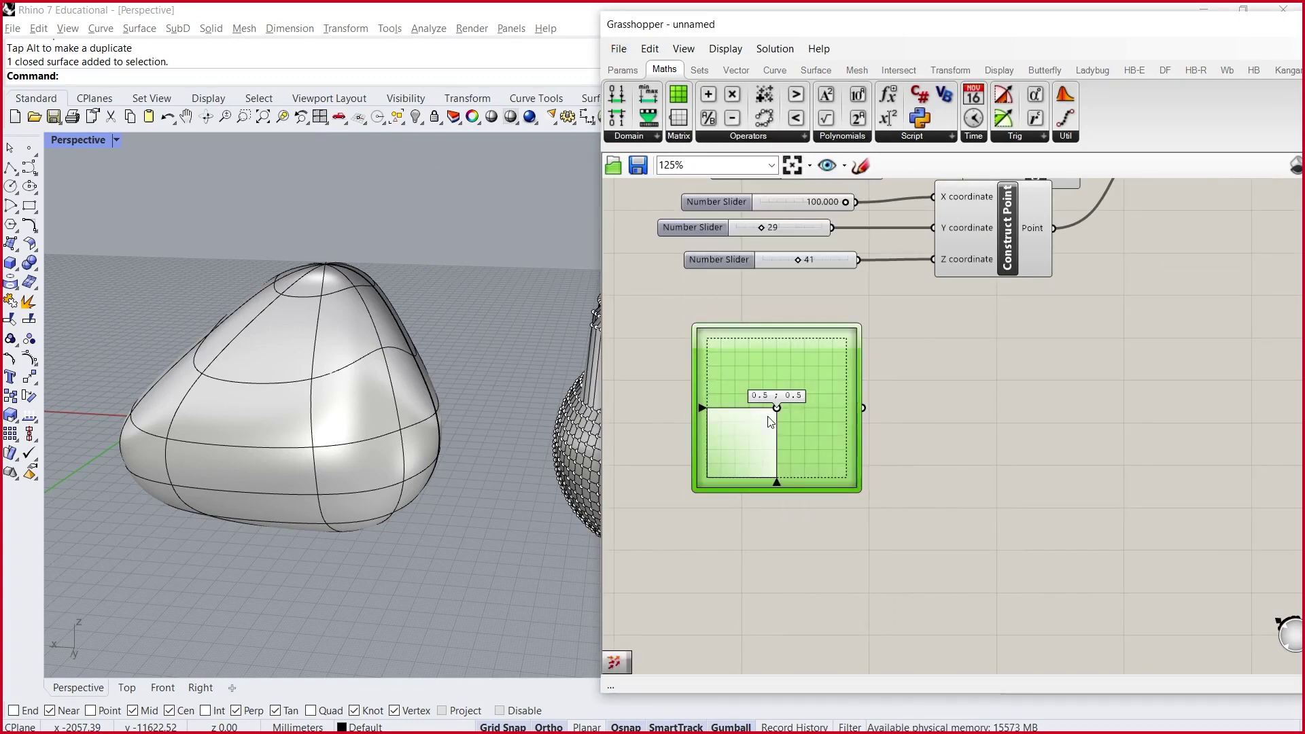
pyautogui.press('Delete')
# - Add a number slider with value 5 below the existing definition and a panel containing 5 beneath it
pyautogui.doubleClick(765, 426)
pyautogui.write('5')
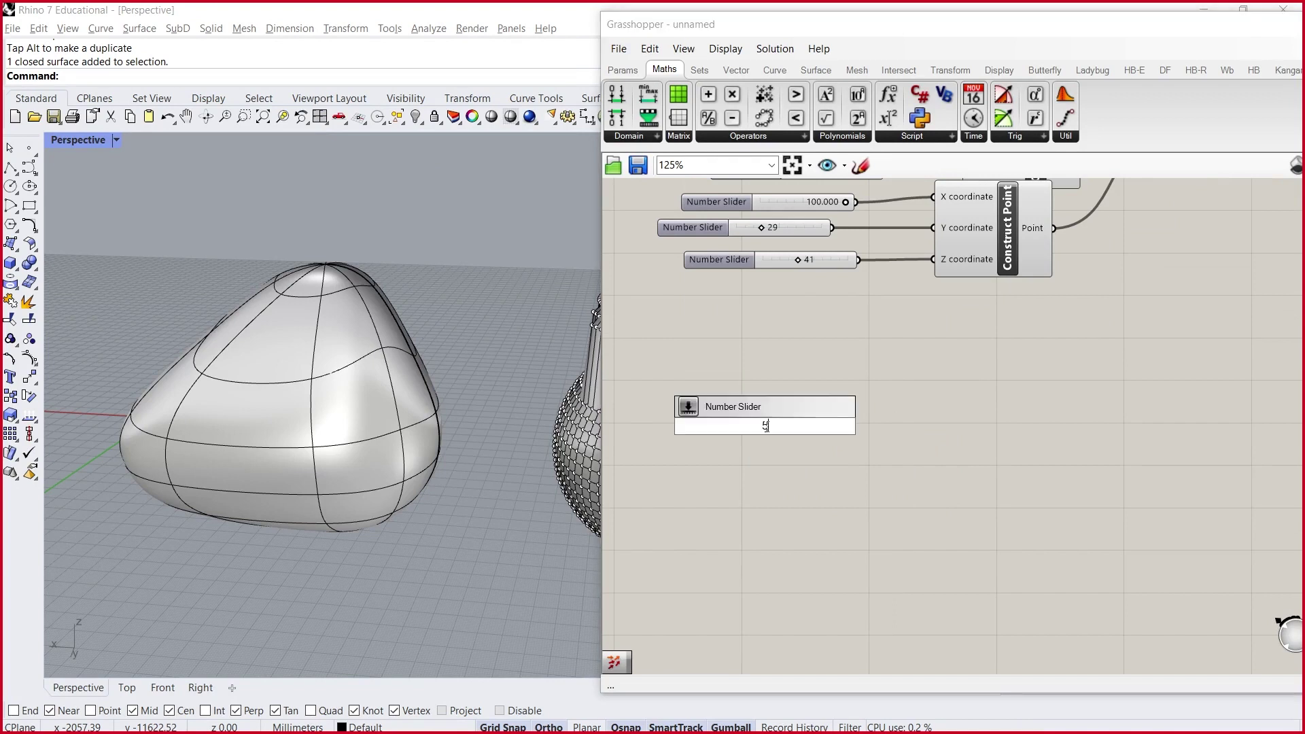
pyautogui.press('Return')
pyautogui.doubleClick(790, 480)
pyautogui.write('o')
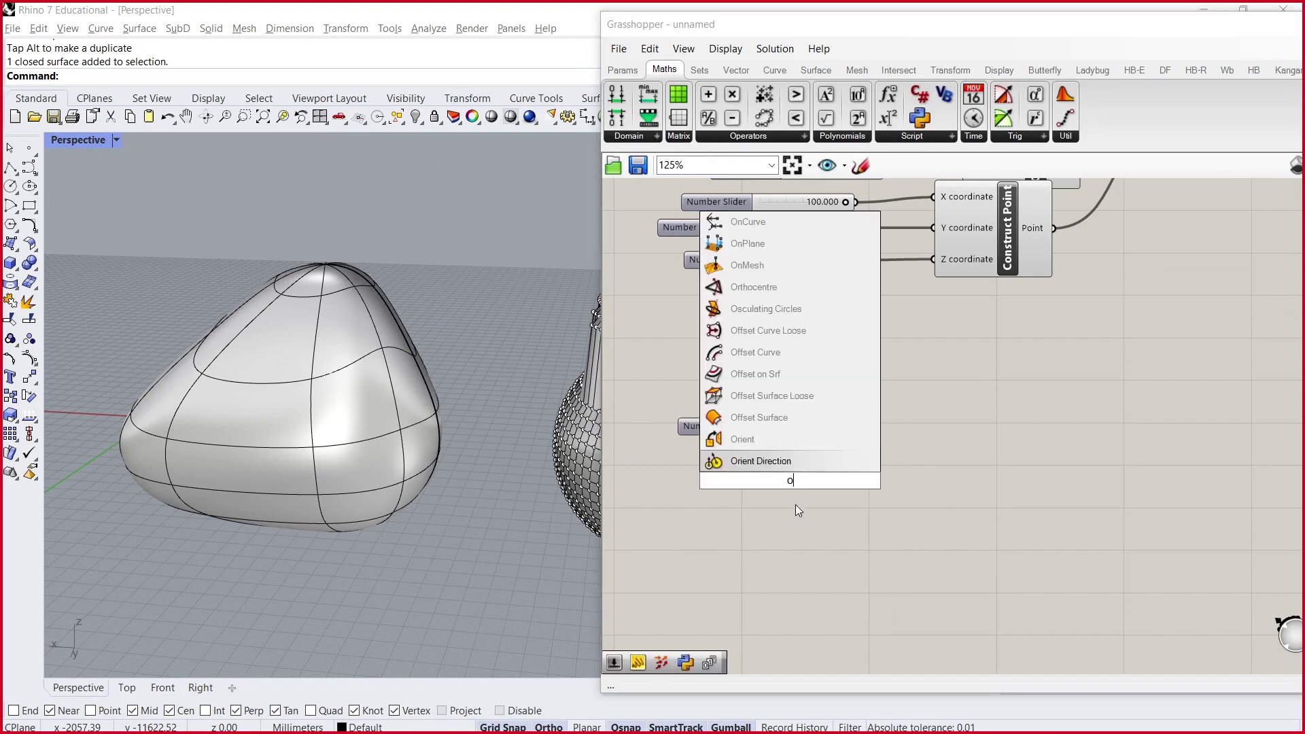
pyautogui.press('BackSpace')
pyautogui.write('pane')
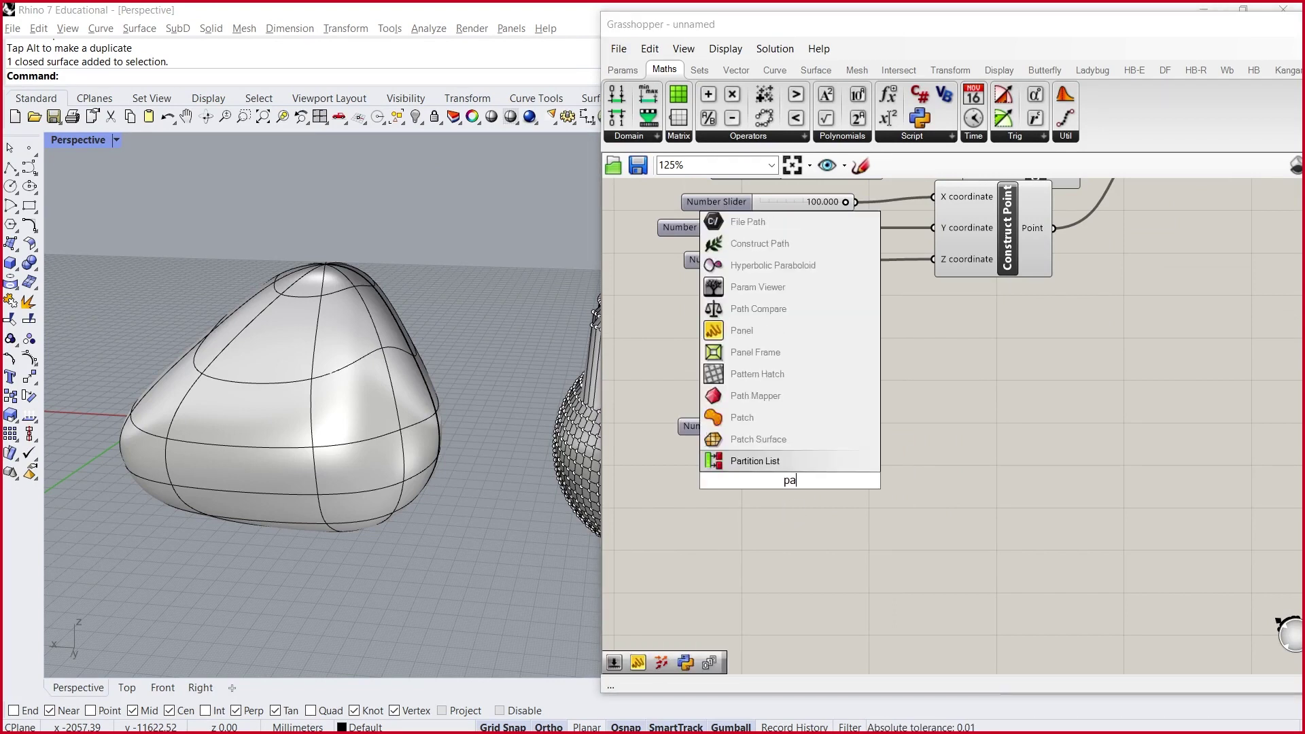
pyautogui.click(770, 441)
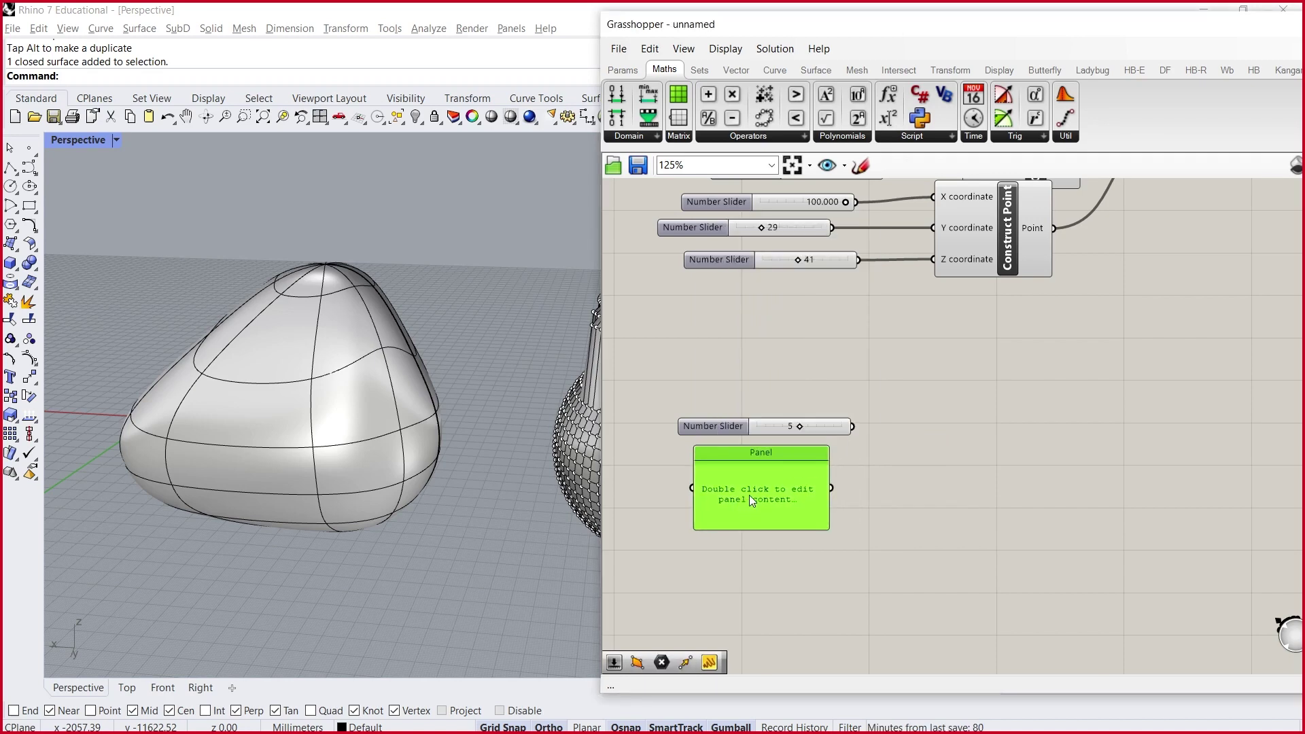
pyautogui.doubleClick(749, 495)
pyautogui.write('5')
pyautogui.click(923, 485)
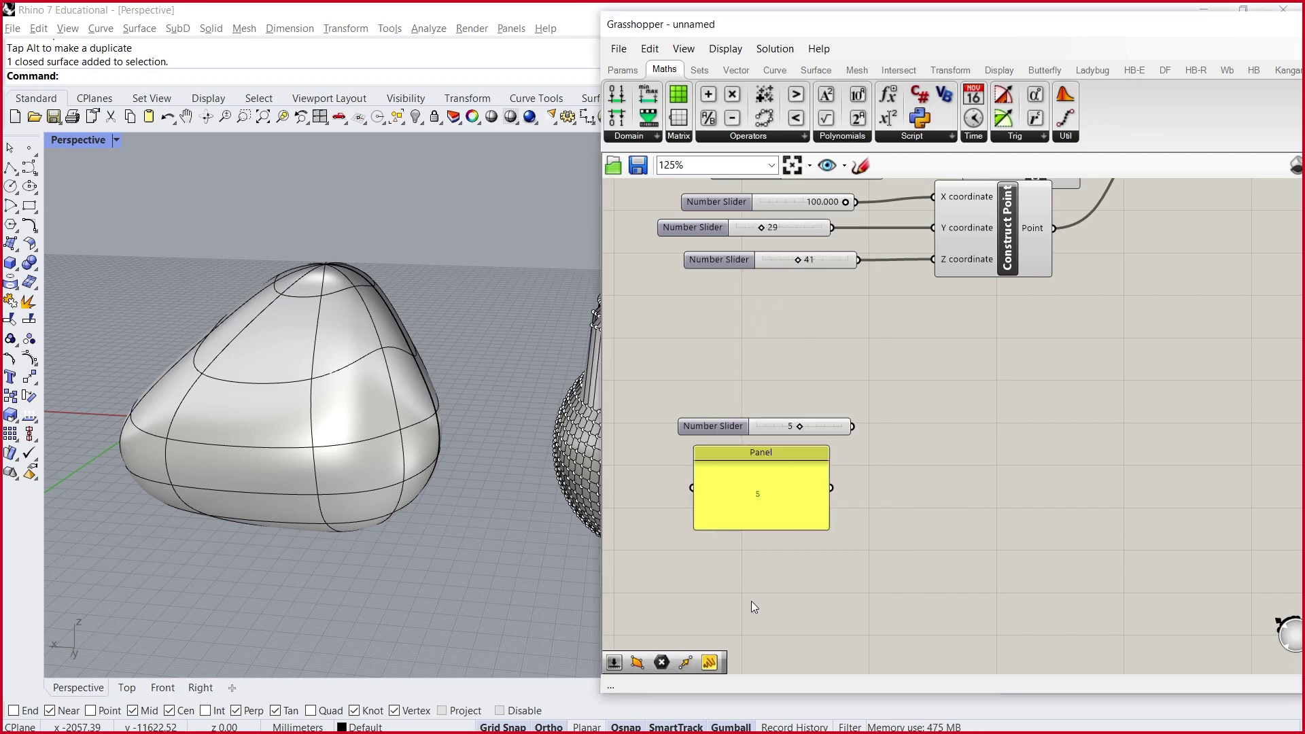
# - Delete all geometry in the Rhino Perspective viewport, including both spheres and the flat surface
pyautogui.scroll(-3, 413, 351)
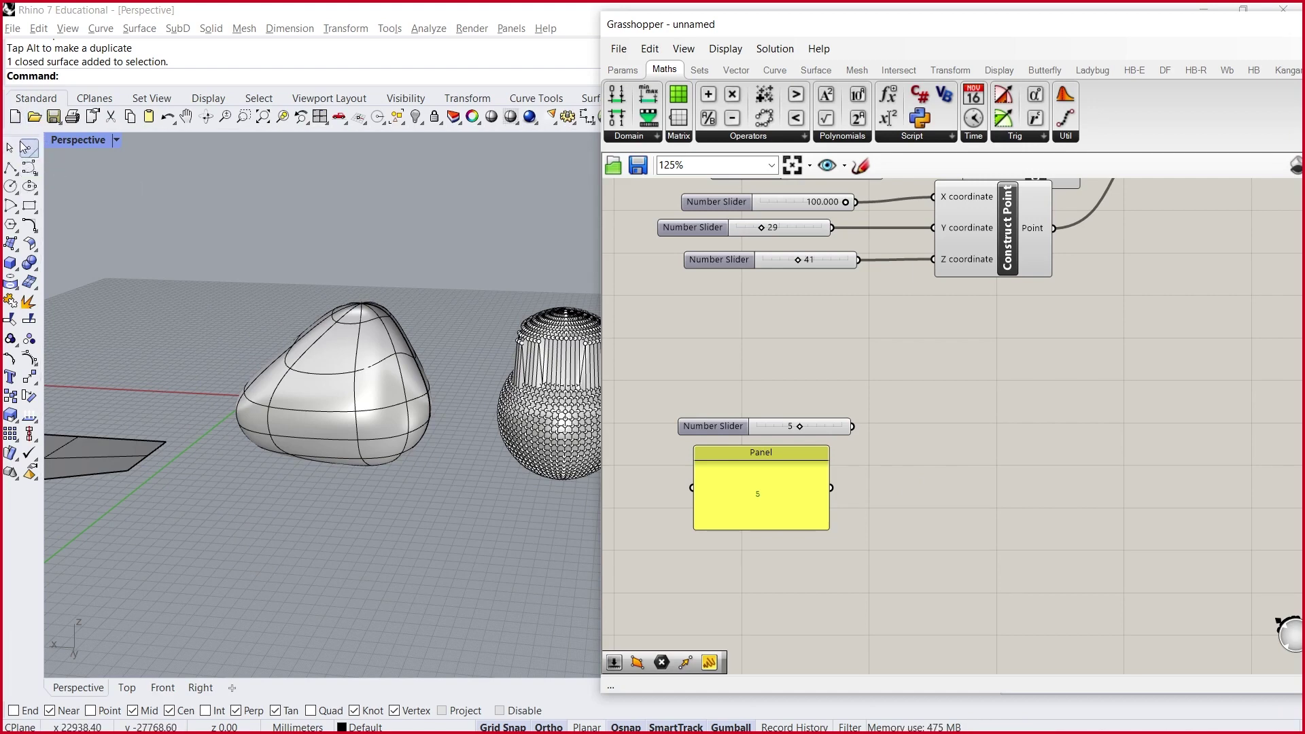
pyautogui.scroll(-5, 522, 285)
pyautogui.moveTo(522, 286); pyautogui.dragTo(413, 425, button='right')
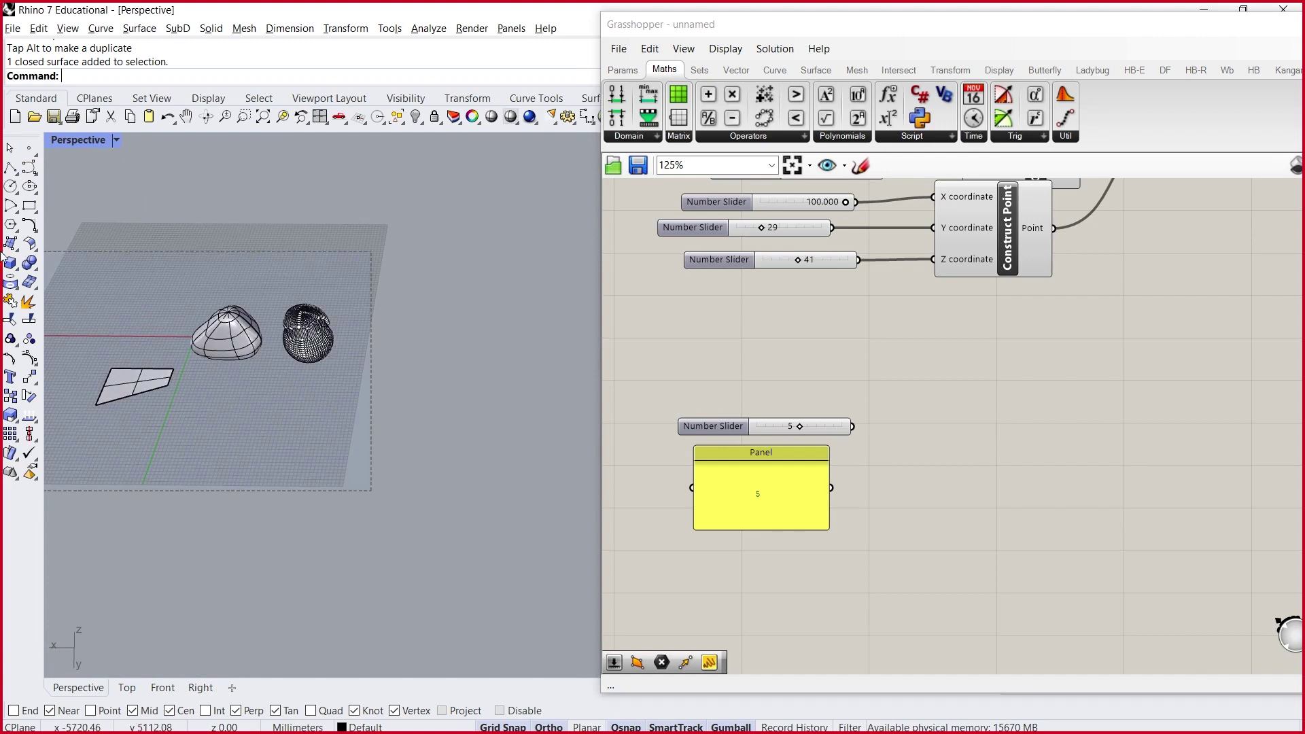
pyautogui.hotkey('ctrl', 'a')
pyautogui.press('Delete')
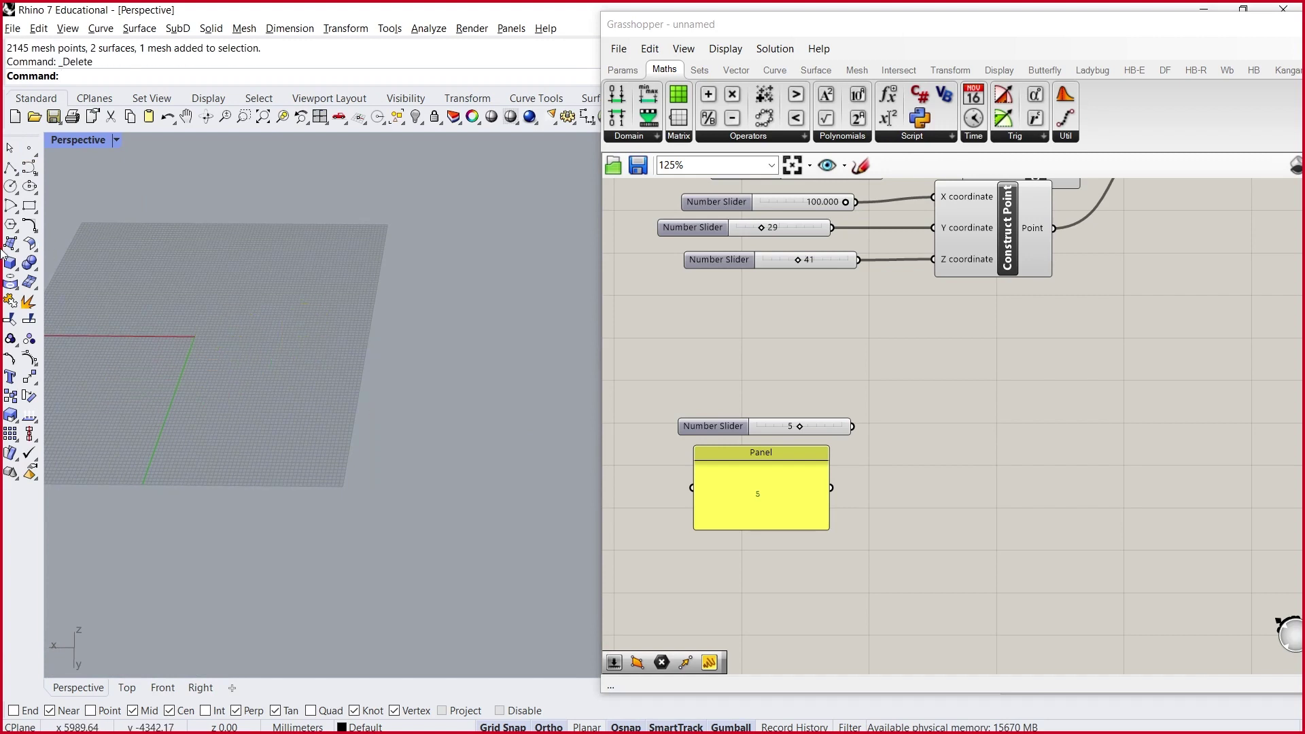
# - Place five scattered point objects on the ground plane in the Perspective viewport and select all of them
pyautogui.click(28, 150)
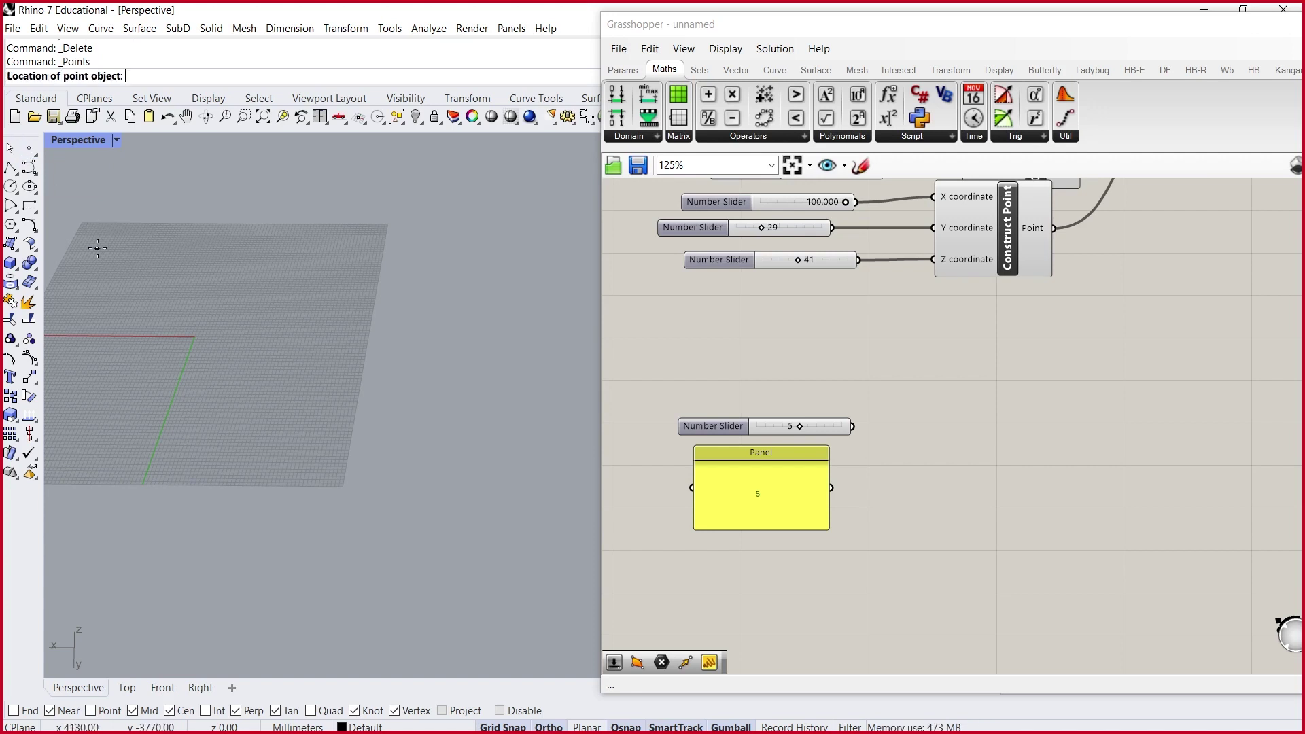
pyautogui.click(157, 290)
pyautogui.click(319, 209)
pyautogui.click(455, 340)
pyautogui.click(347, 416)
pyautogui.click(161, 378)
pyautogui.press('Return')
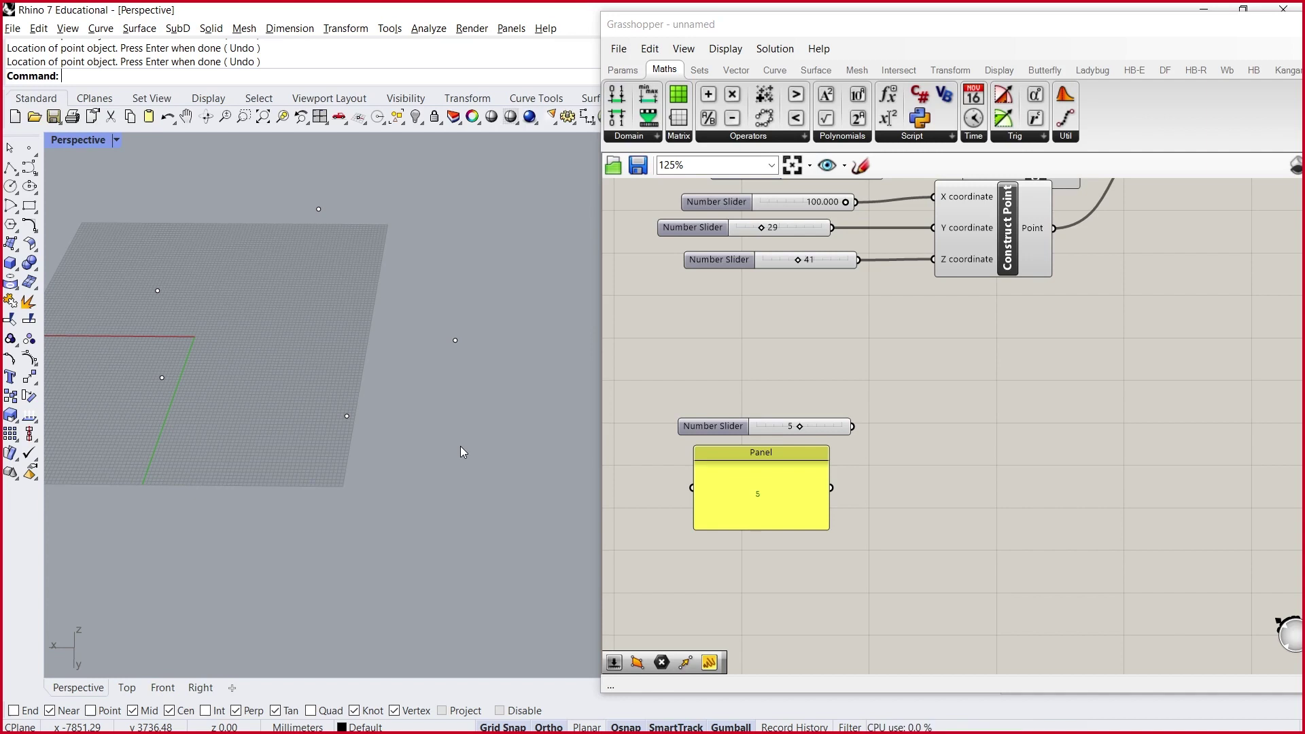
pyautogui.moveTo(534, 502); pyautogui.dragTo(109, 169)
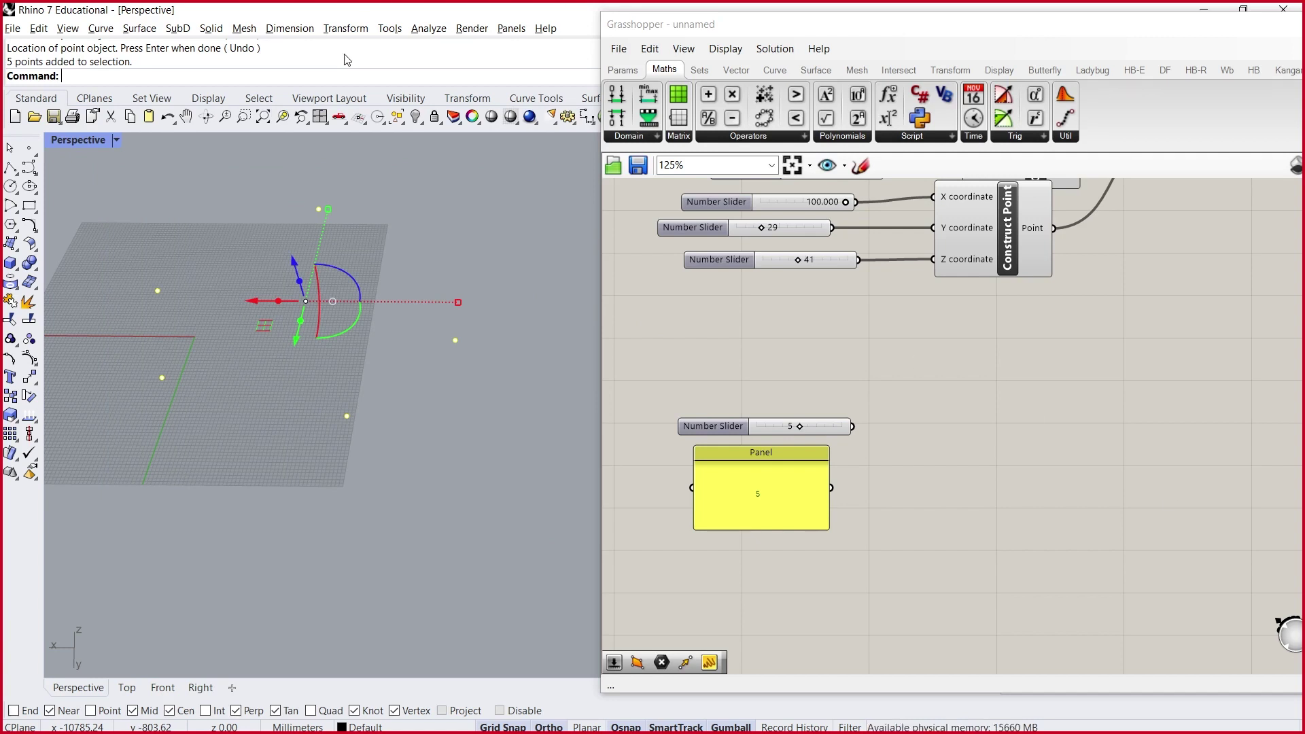
# - Add an empty Point geometry parameter to the Grasshopper canvas in the free area below the existing definition
pyautogui.click(622, 69)
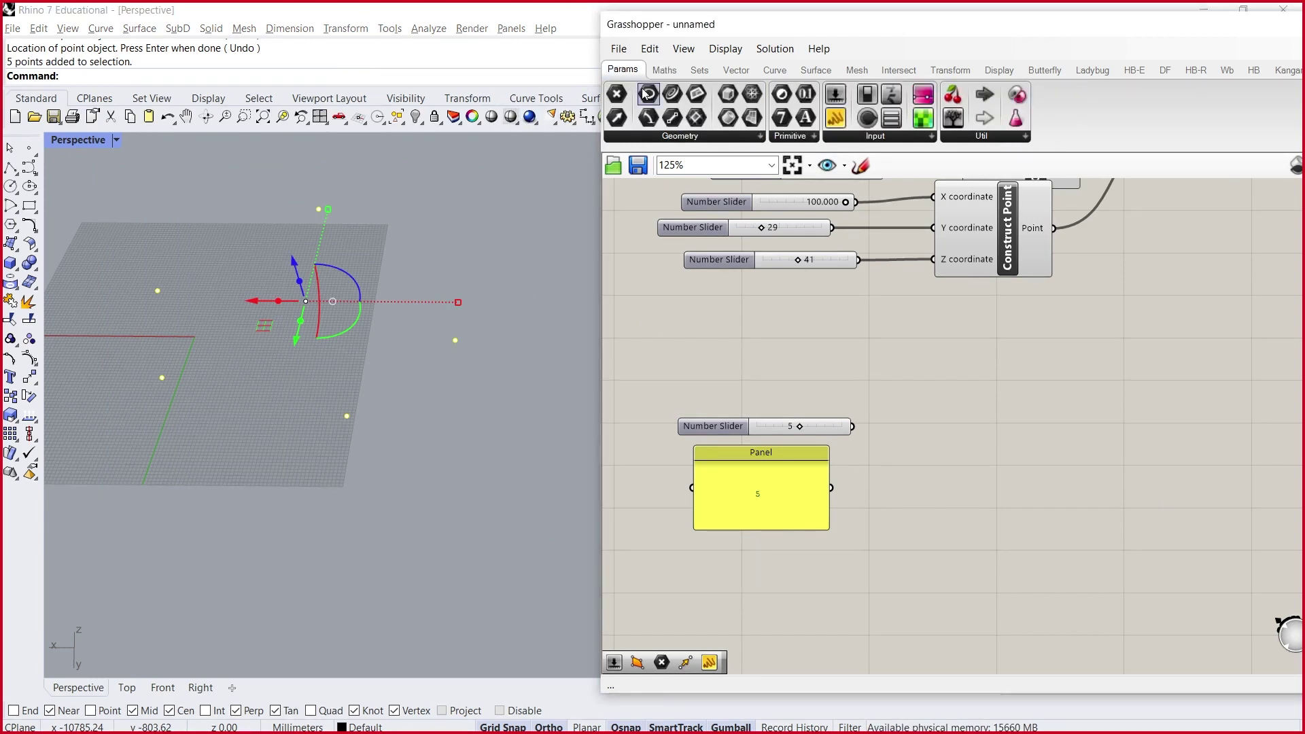
pyautogui.click(703, 138)
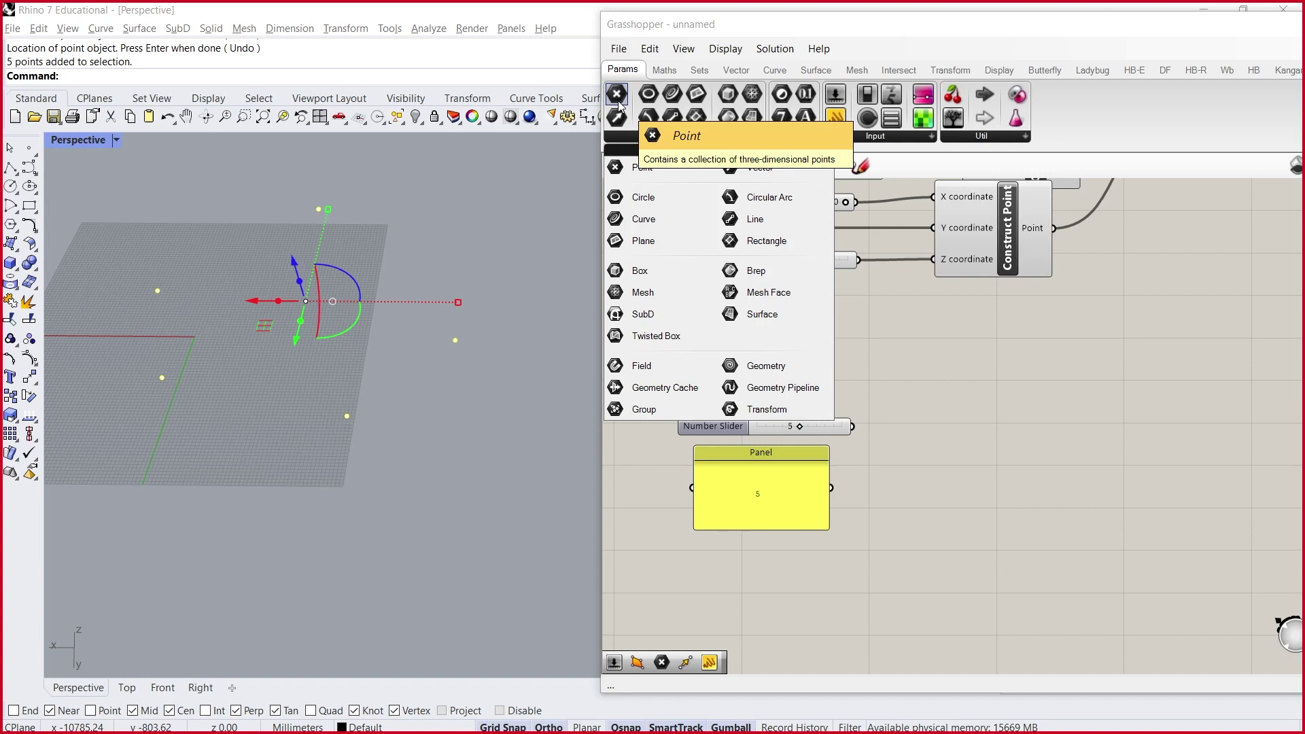
pyautogui.moveTo(617, 99)
pyautogui.mouseDown()
pyautogui.moveTo(692, 174)
pyautogui.moveTo(957, 332)
pyautogui.moveTo(941, 430)
pyautogui.moveTo(950, 525)
pyautogui.mouseUp()
pyautogui.moveTo(941, 430); pyautogui.dragTo(904, 394)
# - Delete the number slider and the panel that hold the value 5
pyautogui.scroll(-3, 940, 427)
pyautogui.moveTo(867, 475); pyautogui.dragTo(810, 408)
pyautogui.press('Delete')
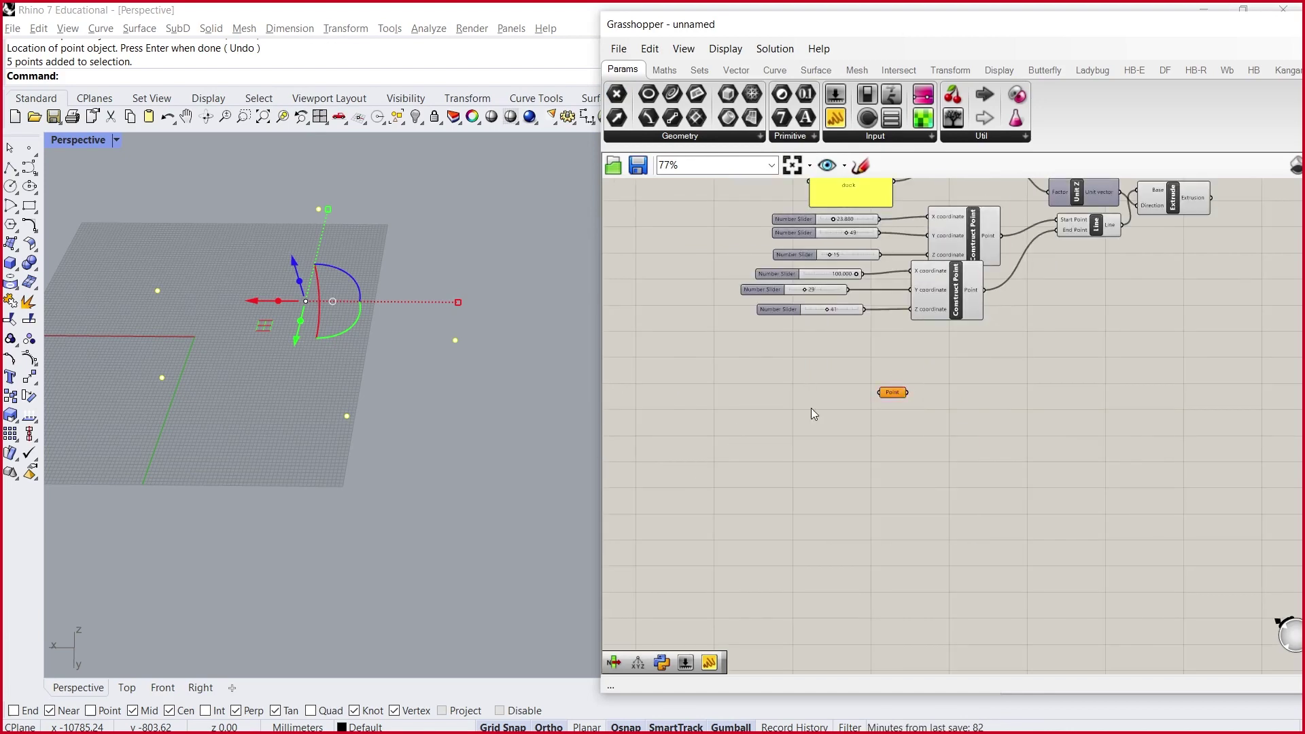
# - Reposition the Grasshopper window so its toolbar and canvas fit on screen, and reframe the placed points in the Rhino viewport
pyautogui.scroll(-2, 862, 439)
pyautogui.scroll(-1, 1104, 366)
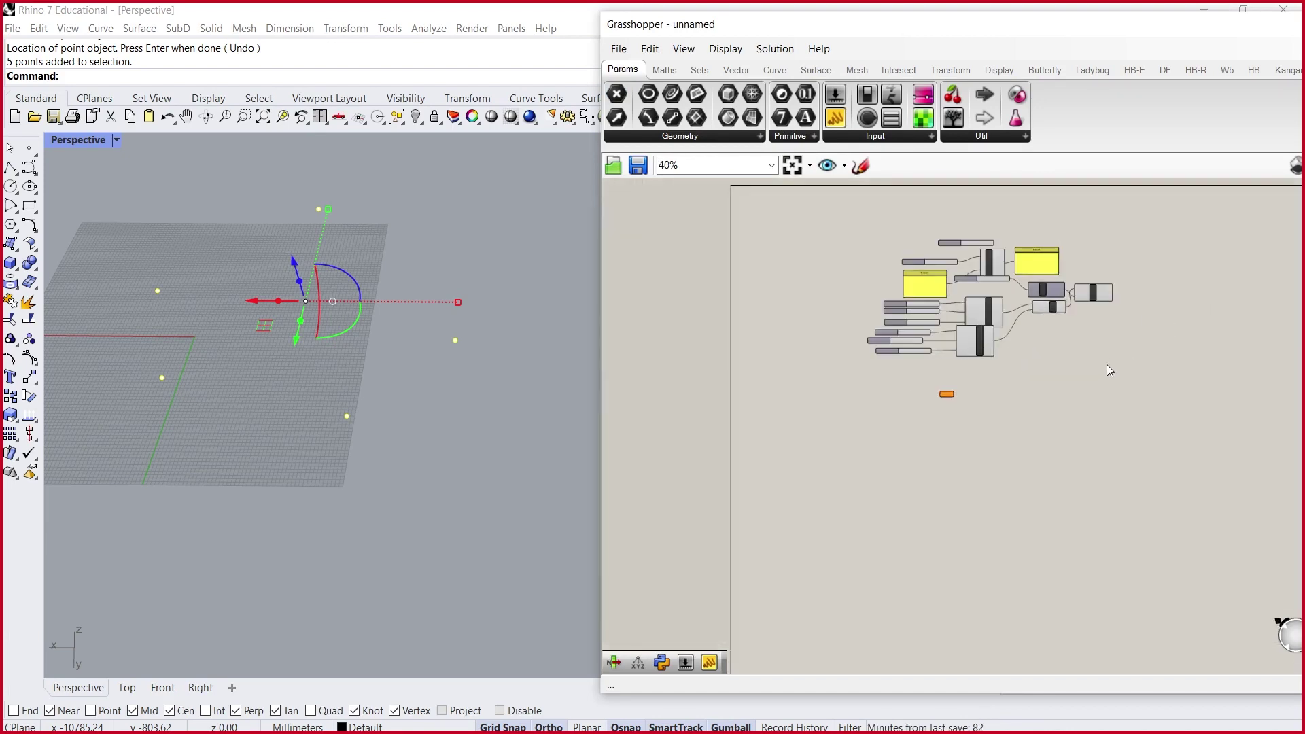
pyautogui.scroll(1, 1165, 344)
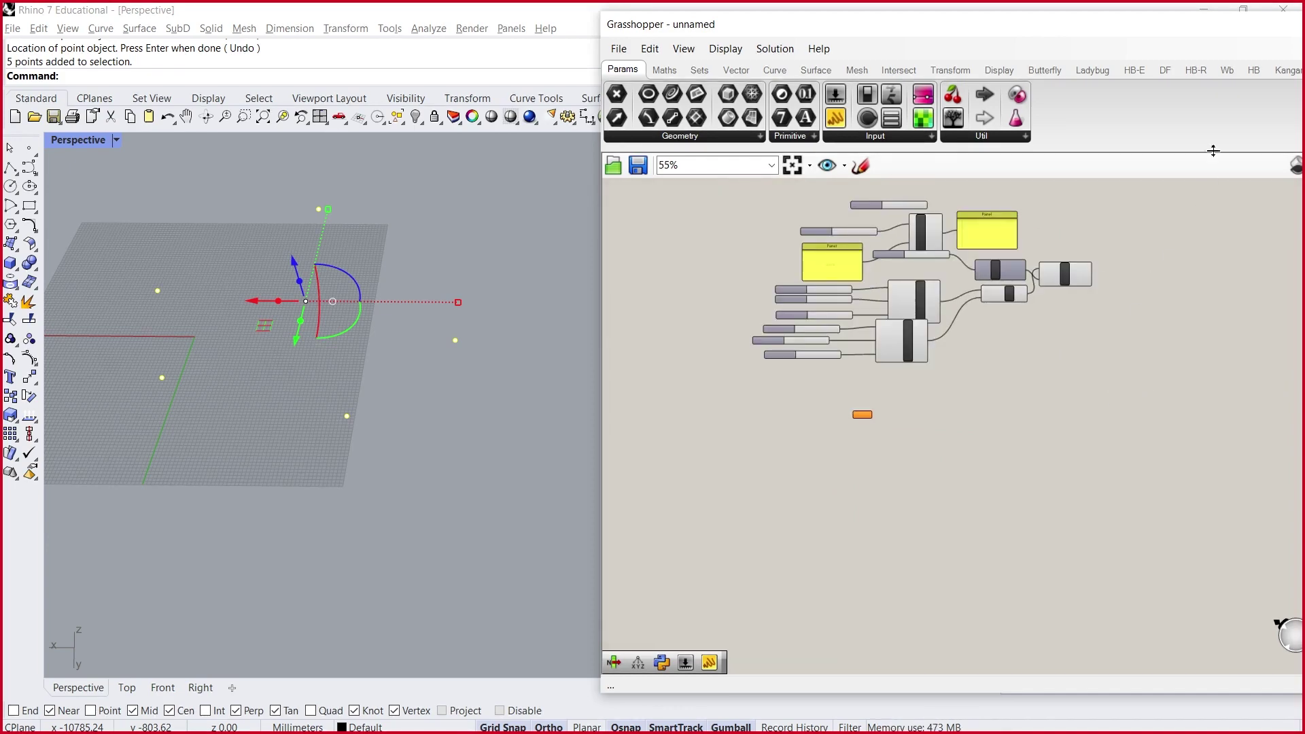
pyautogui.doubleClick(1199, 30)
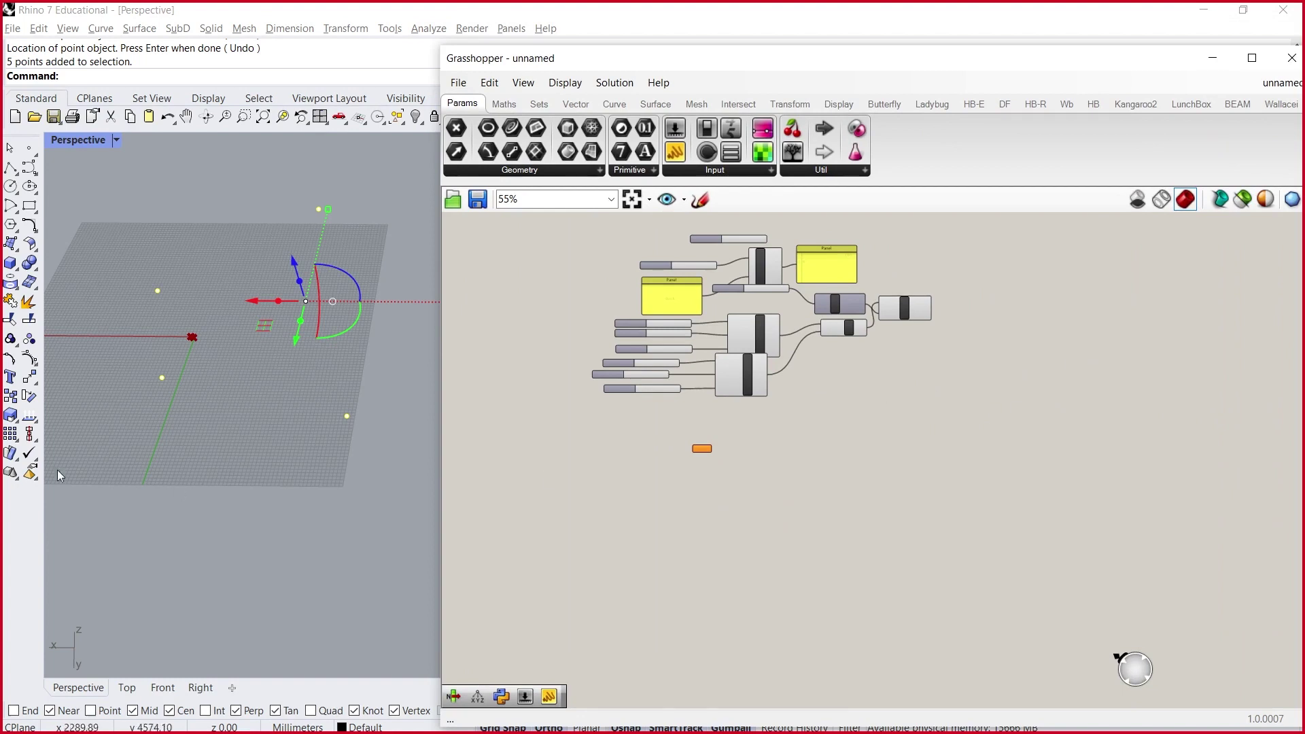
pyautogui.scroll(-3, 259, 403)
pyautogui.moveTo(259, 402); pyautogui.dragTo(407, 292, button='right')
# - Delete the old line-extrusion definition with its sliders and panels, keeping only the Point parameter on the canvas
pyautogui.moveTo(967, 443); pyautogui.dragTo(545, 213)
pyautogui.click(890, 423)
pyautogui.moveTo(968, 422); pyautogui.dragTo(580, 219)
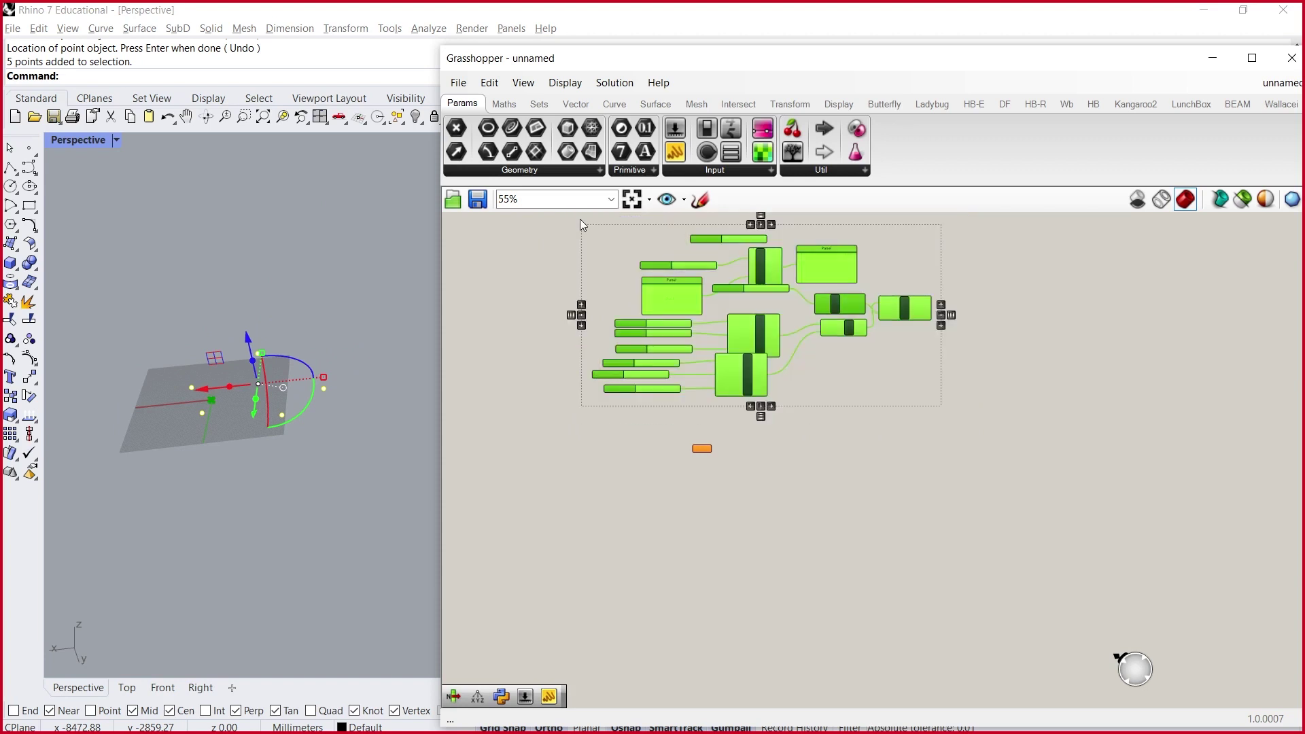
pyautogui.press('Delete')
pyautogui.scroll(3, 732, 463)
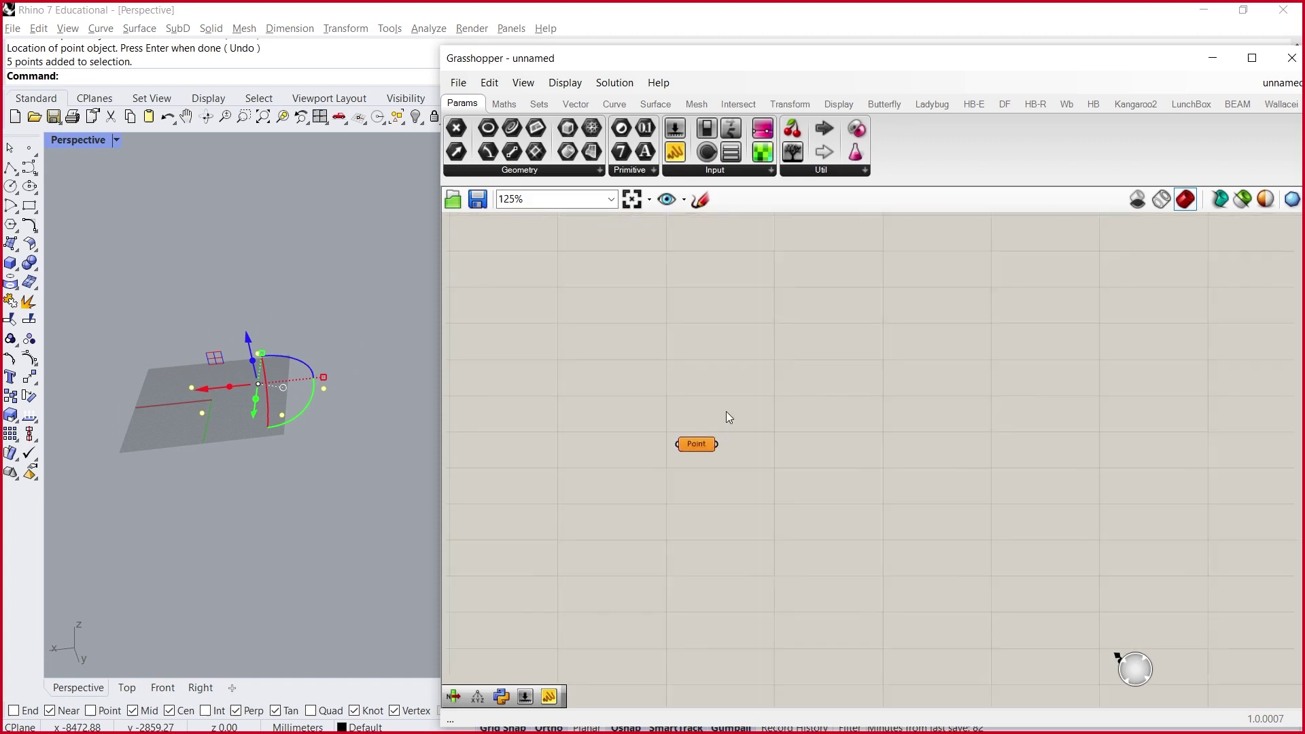
pyautogui.scroll(4, 704, 445)
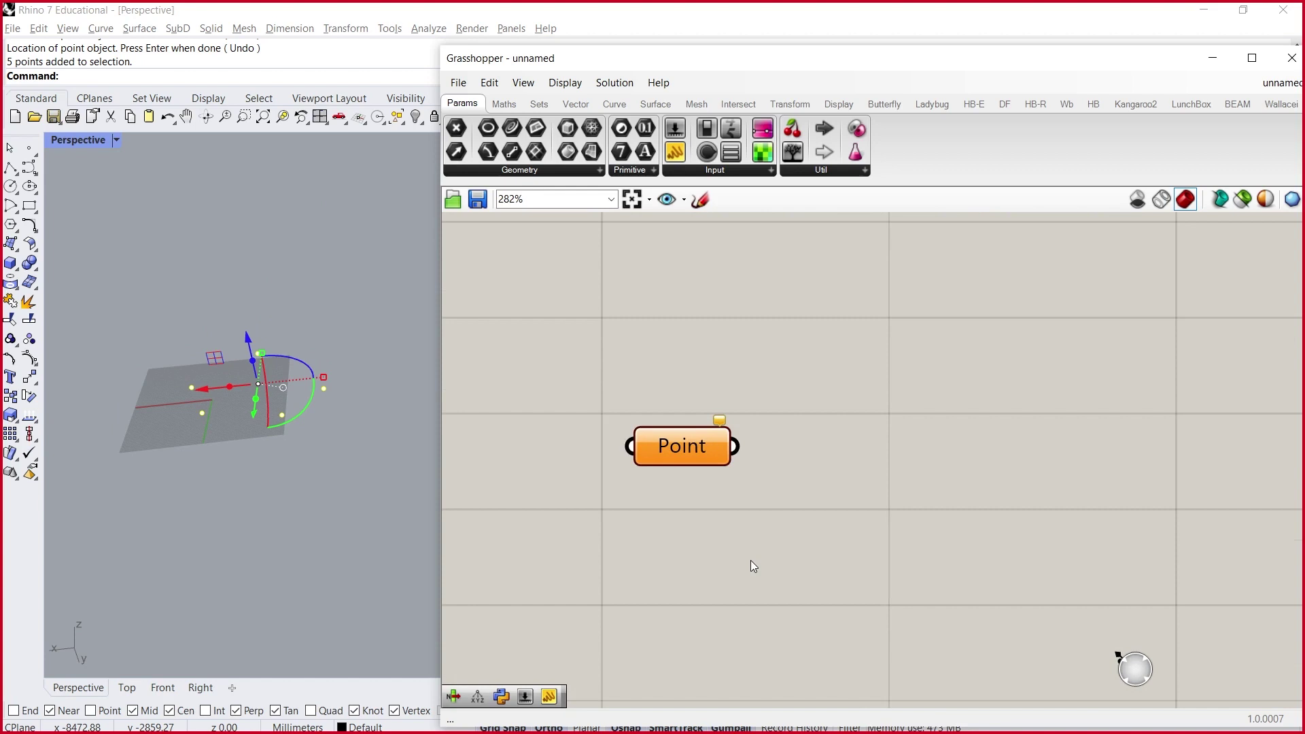
# - Reposition the Point parameter on the canvas and assign the five selected Rhino points to it with Set Multiple Points
pyautogui.click(715, 420)
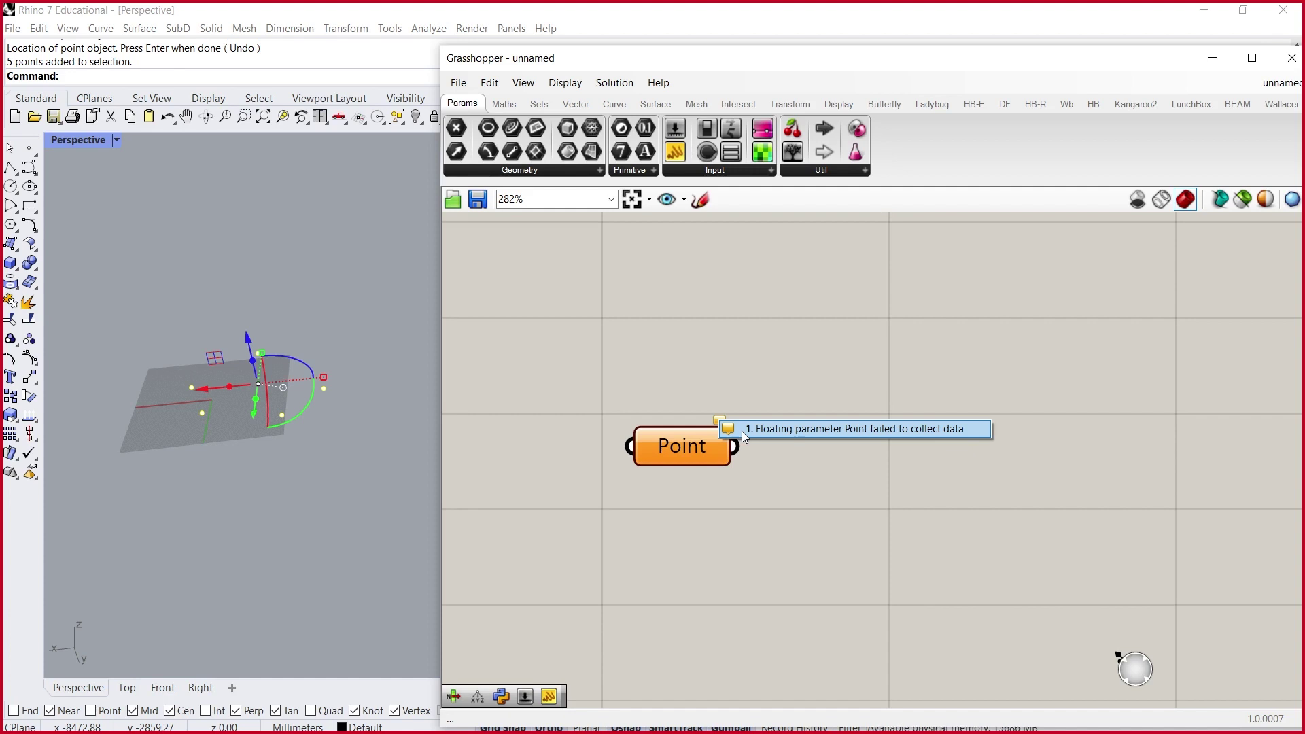
pyautogui.click(682, 446)
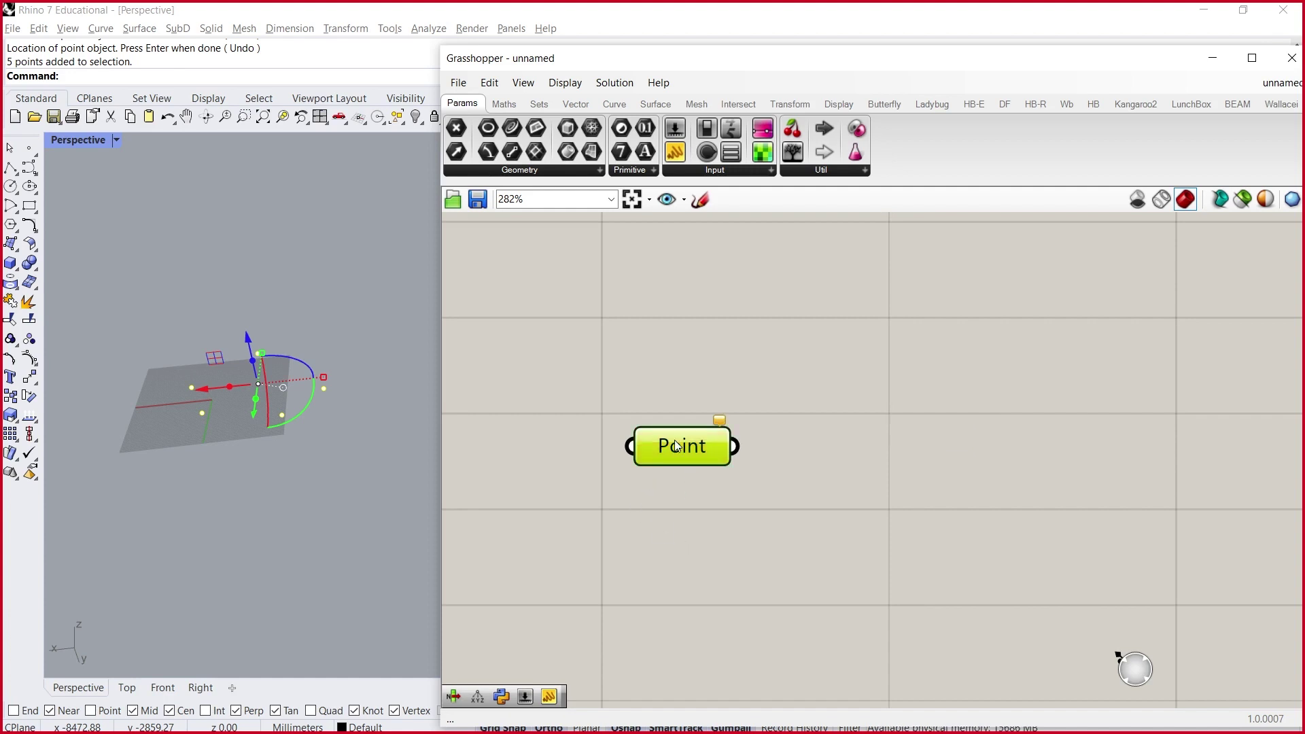
pyautogui.moveTo(682, 446); pyautogui.dragTo(784, 349)
pyautogui.moveTo(783, 365); pyautogui.dragTo(772, 395)
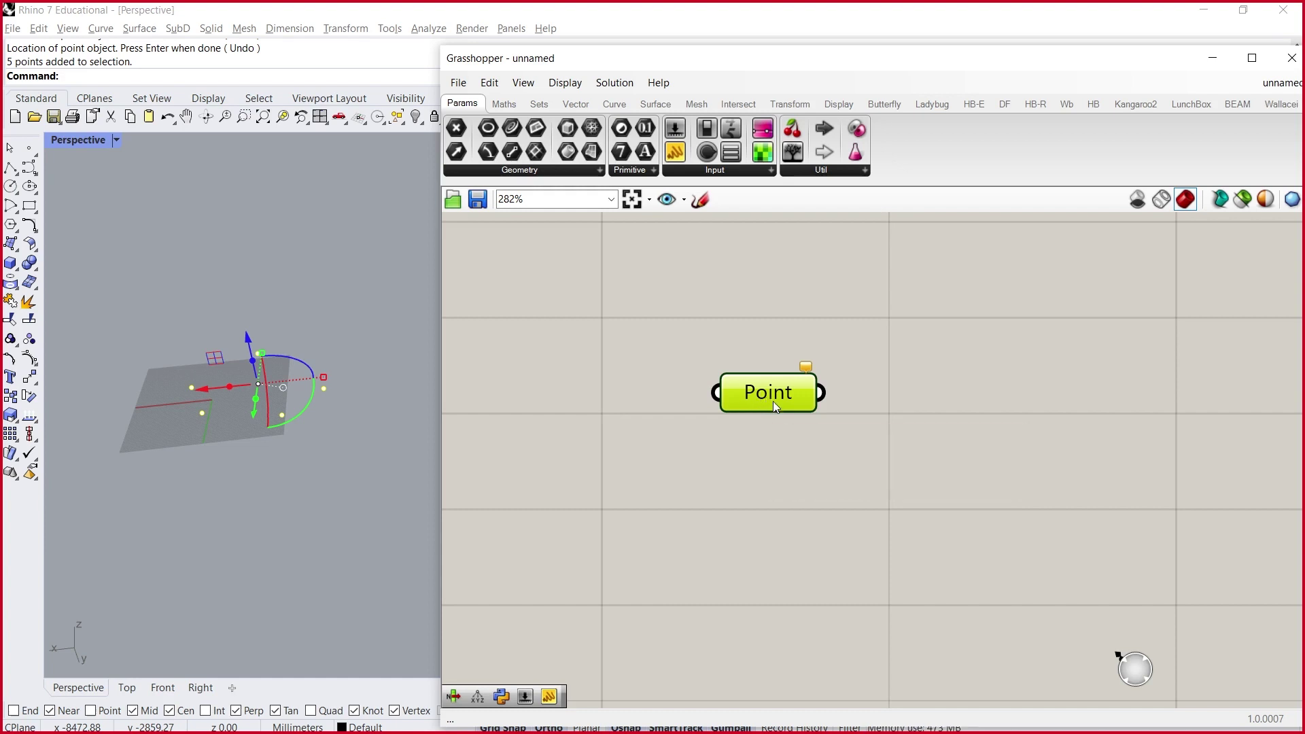
pyautogui.rightClick(765, 398)
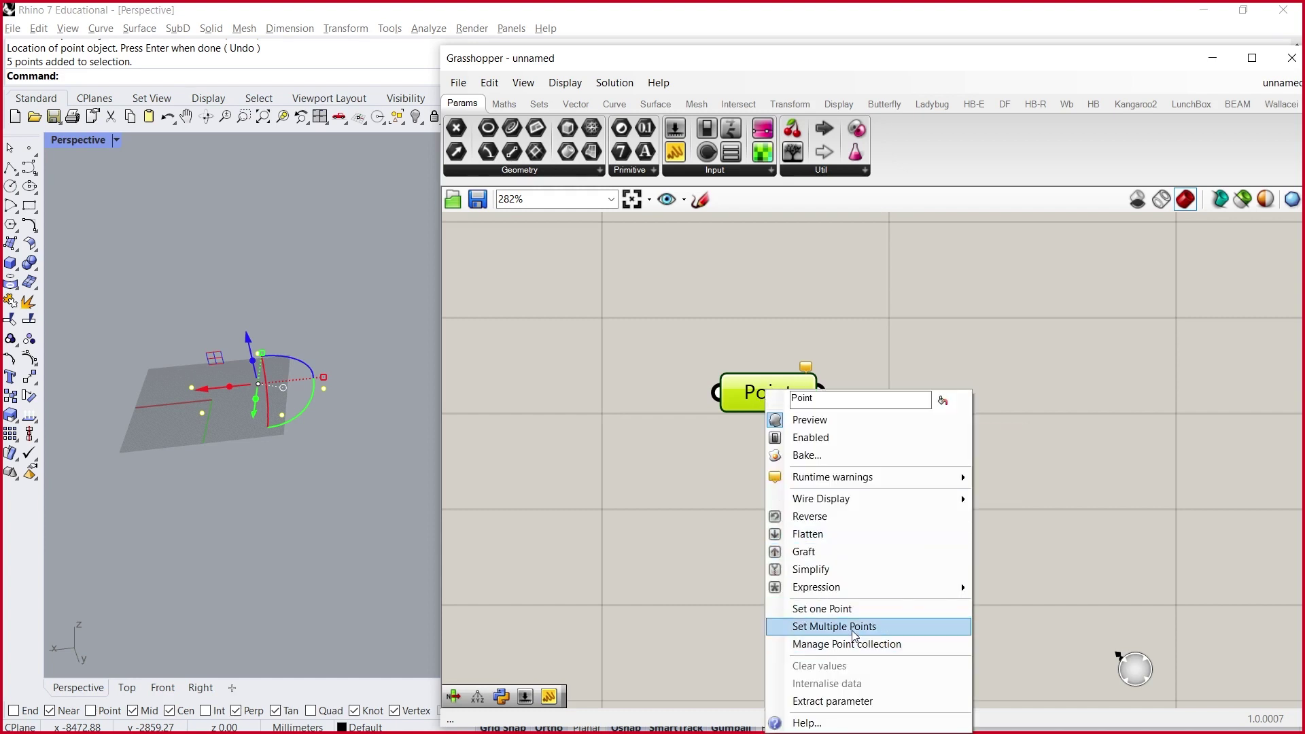
pyautogui.click(880, 627)
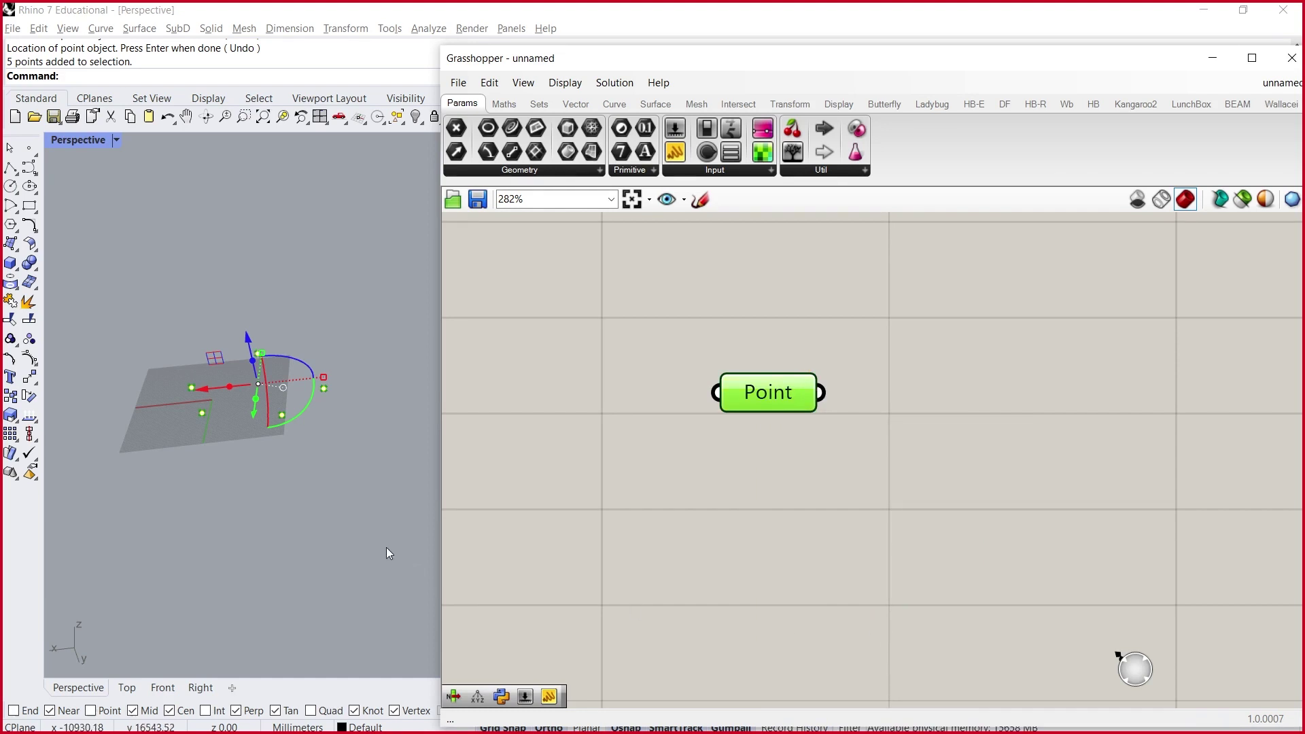
# - Deselect the Rhino points and toggle the Point parameter's selection to examine which points it references in the viewport
pyautogui.rightClick(303, 442)
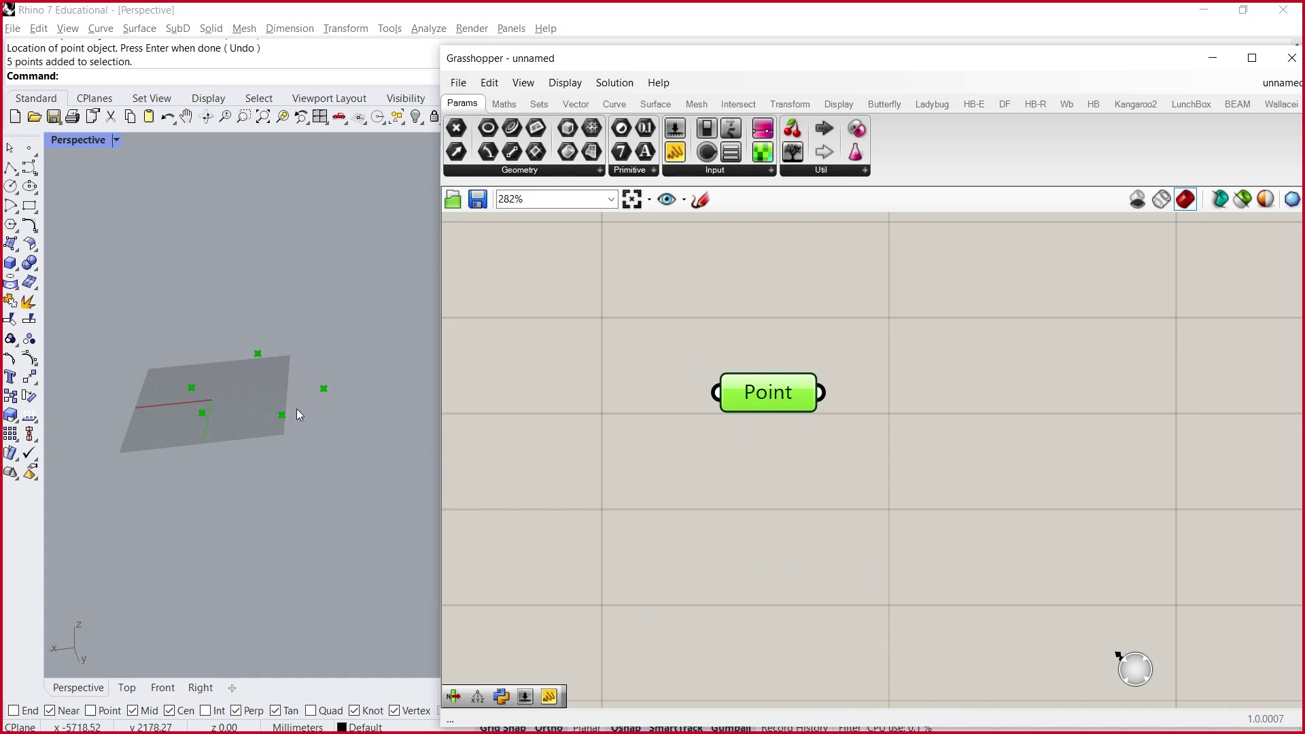
pyautogui.click(590, 403)
pyautogui.moveTo(775, 392); pyautogui.dragTo(774, 391)
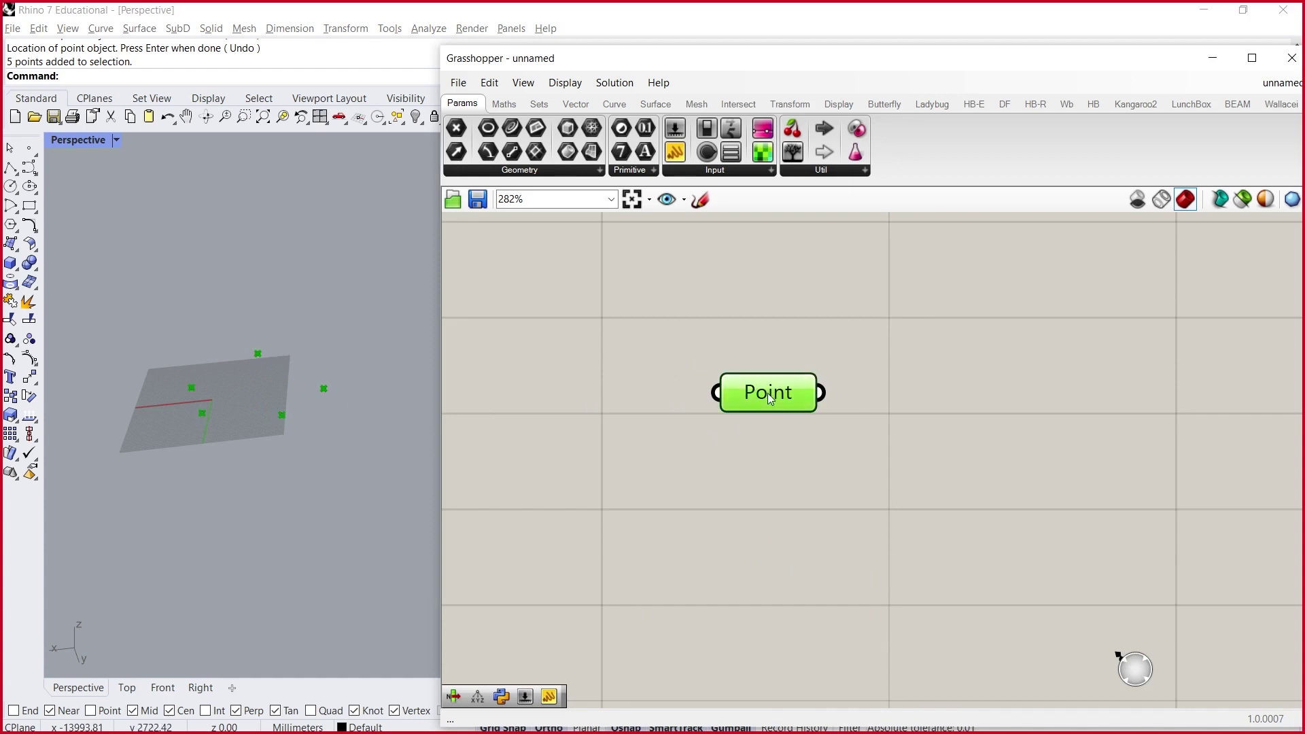
pyautogui.click(720, 479)
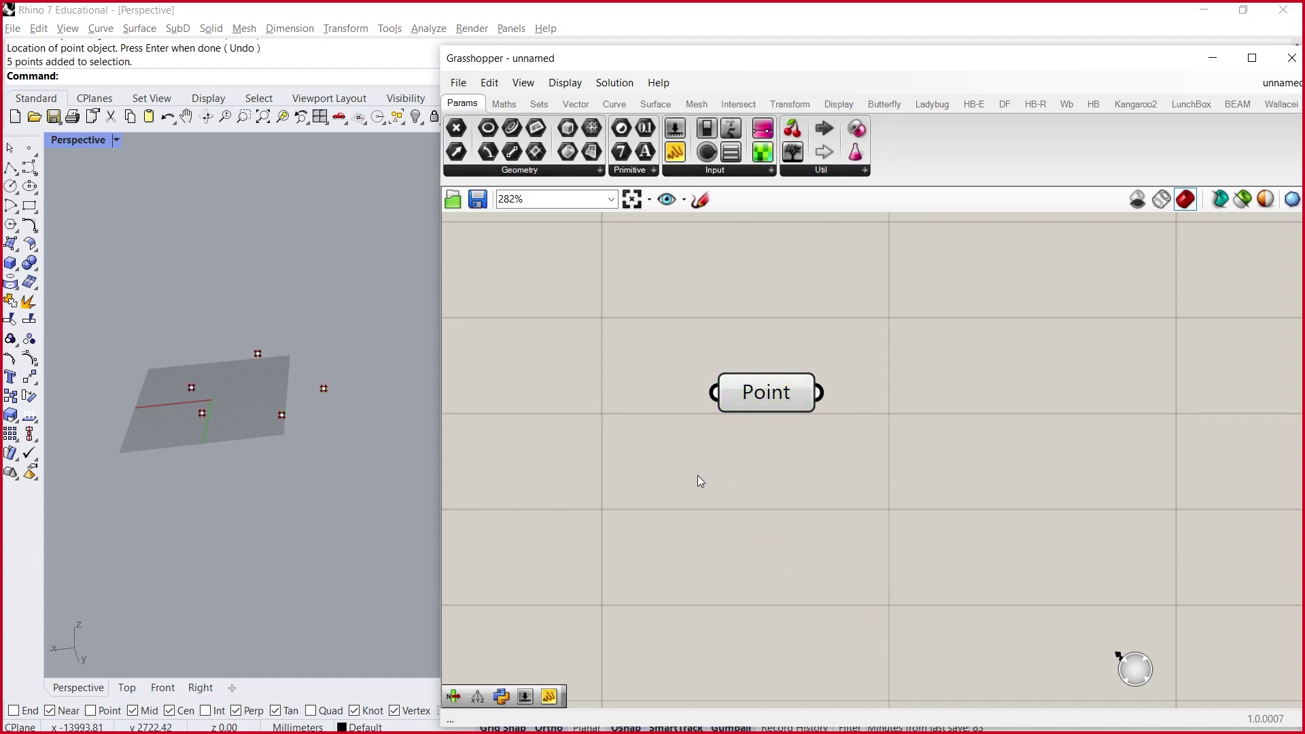
# - Clear the values stored in the Point parameter
pyautogui.moveTo(771, 382); pyautogui.dragTo(779, 384)
pyautogui.rightClick(771, 391)
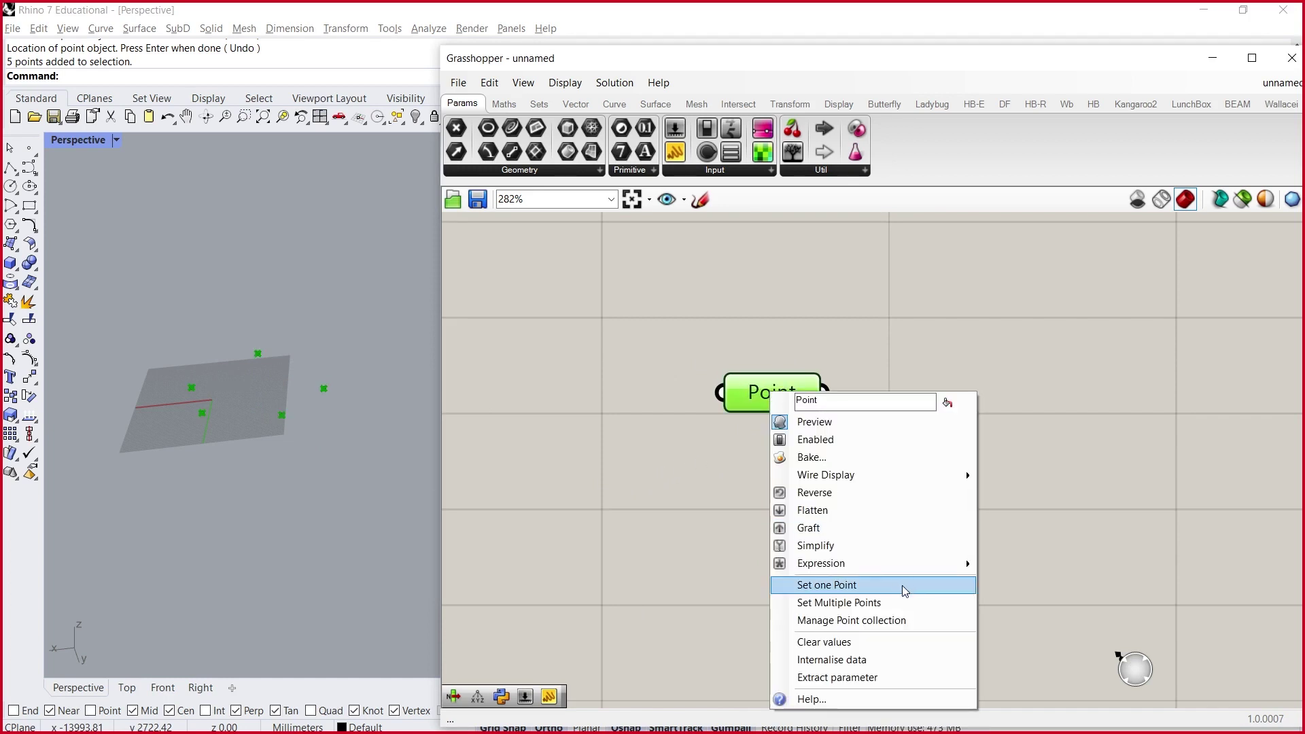
pyautogui.click(877, 643)
pyautogui.click(756, 386)
pyautogui.moveTo(756, 382); pyautogui.dragTo(760, 380)
pyautogui.click(796, 461)
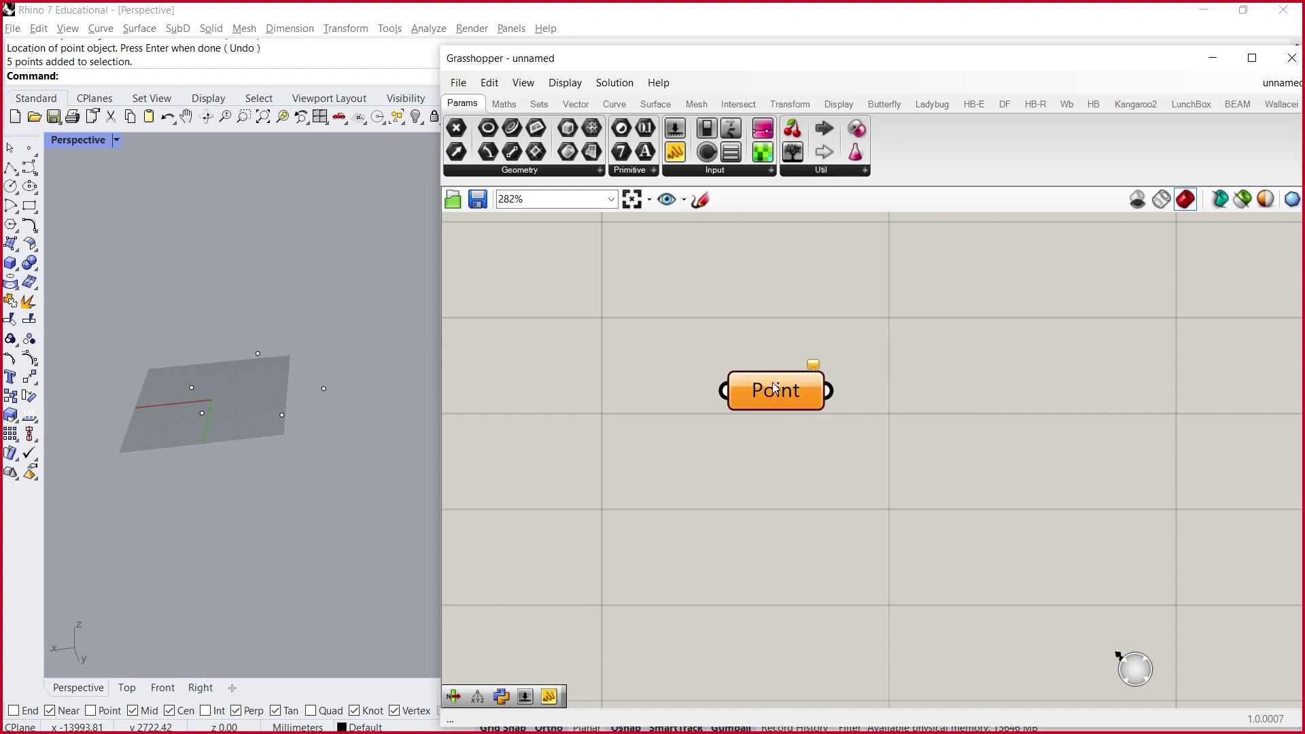
pyautogui.moveTo(351, 460); pyautogui.dragTo(200, 332)
pyautogui.rightClick(786, 402)
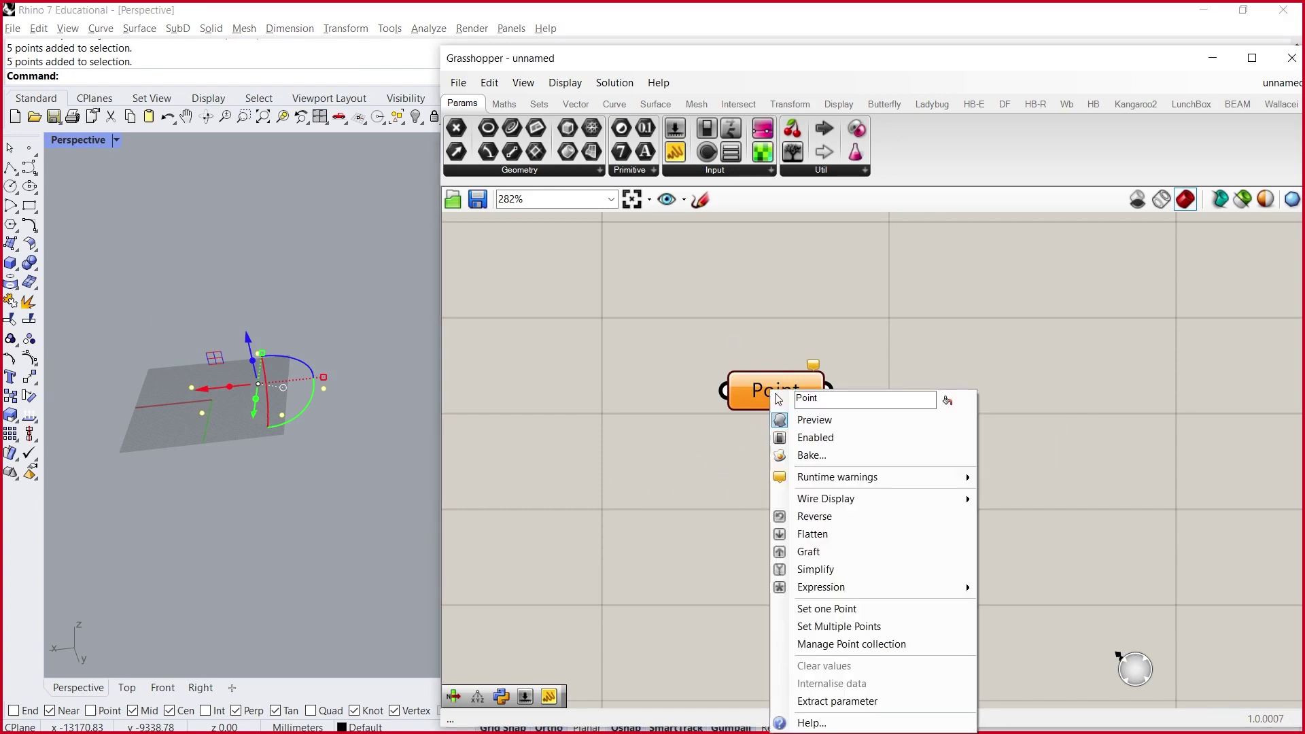
pyautogui.click(633, 528)
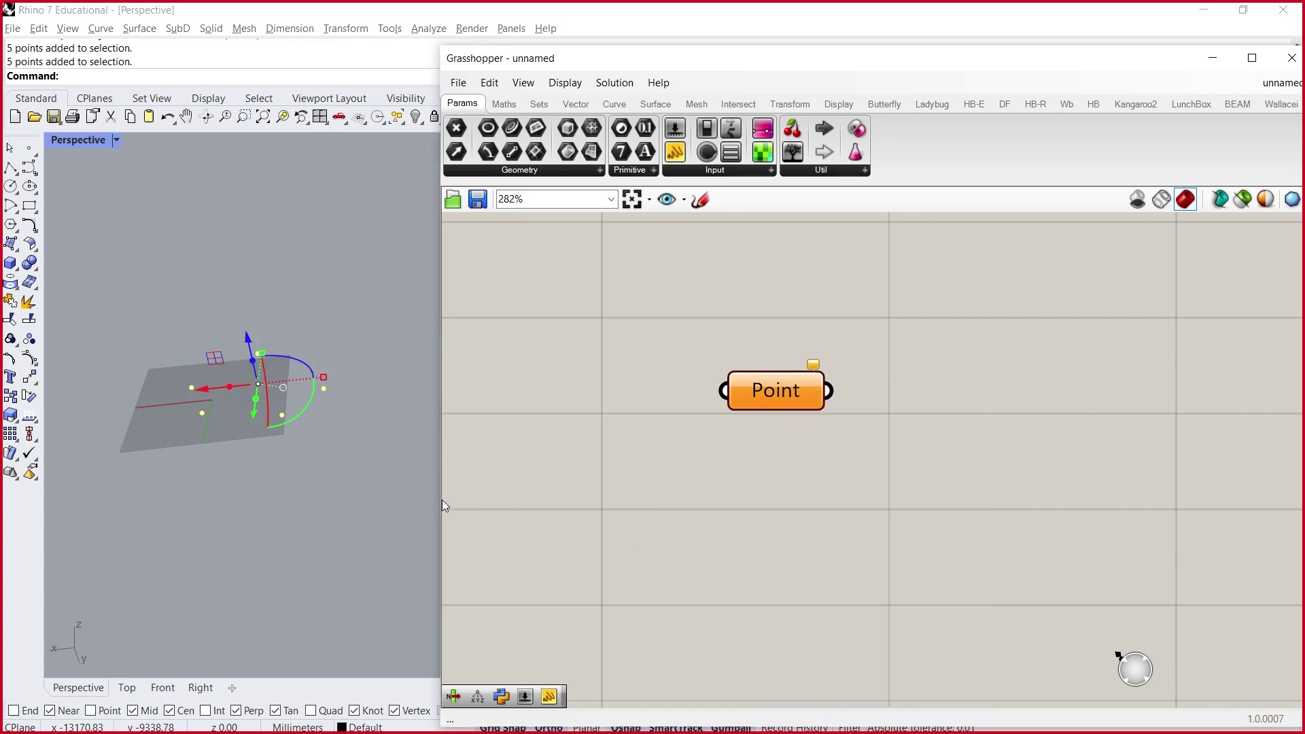
pyautogui.click(259, 484)
# - Try to fill the Point parameter with the five Rhino points through Manage Point collection
pyautogui.click(781, 398)
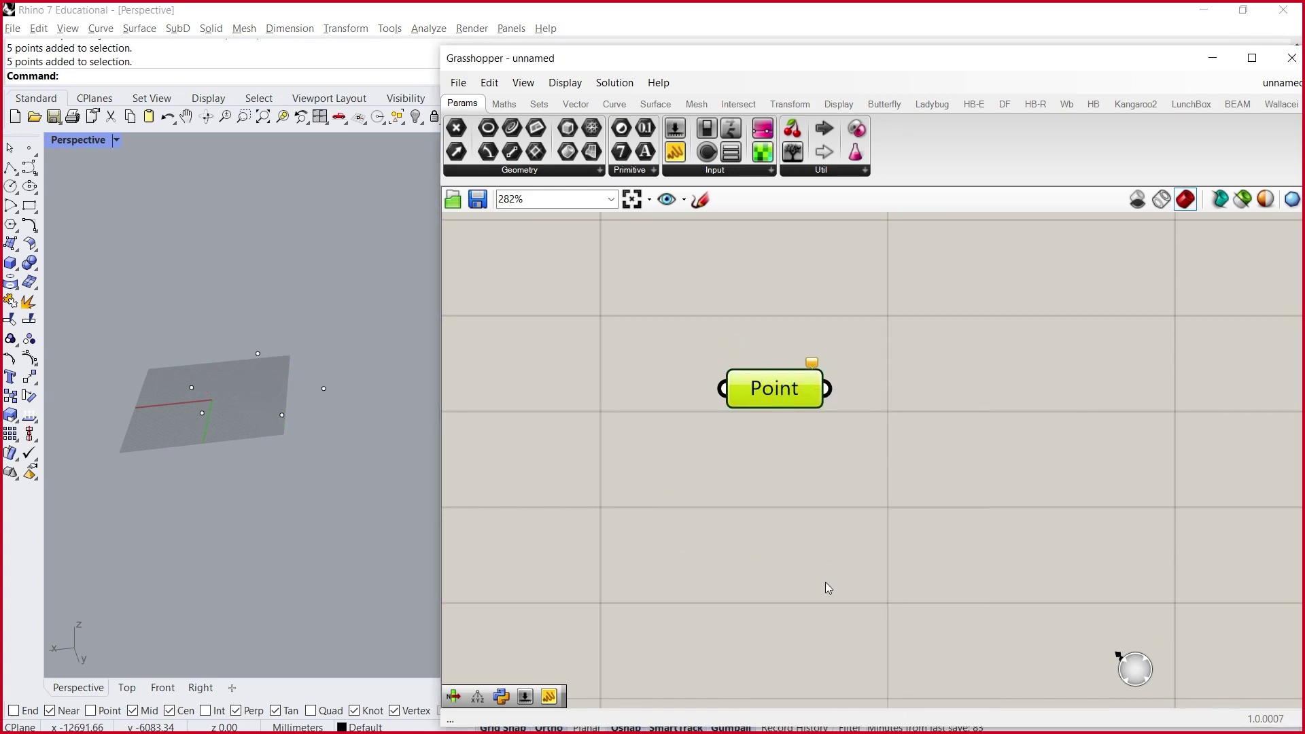
pyautogui.rightClick(775, 386)
pyautogui.click(858, 642)
pyautogui.moveTo(357, 454); pyautogui.dragTo(119, 304)
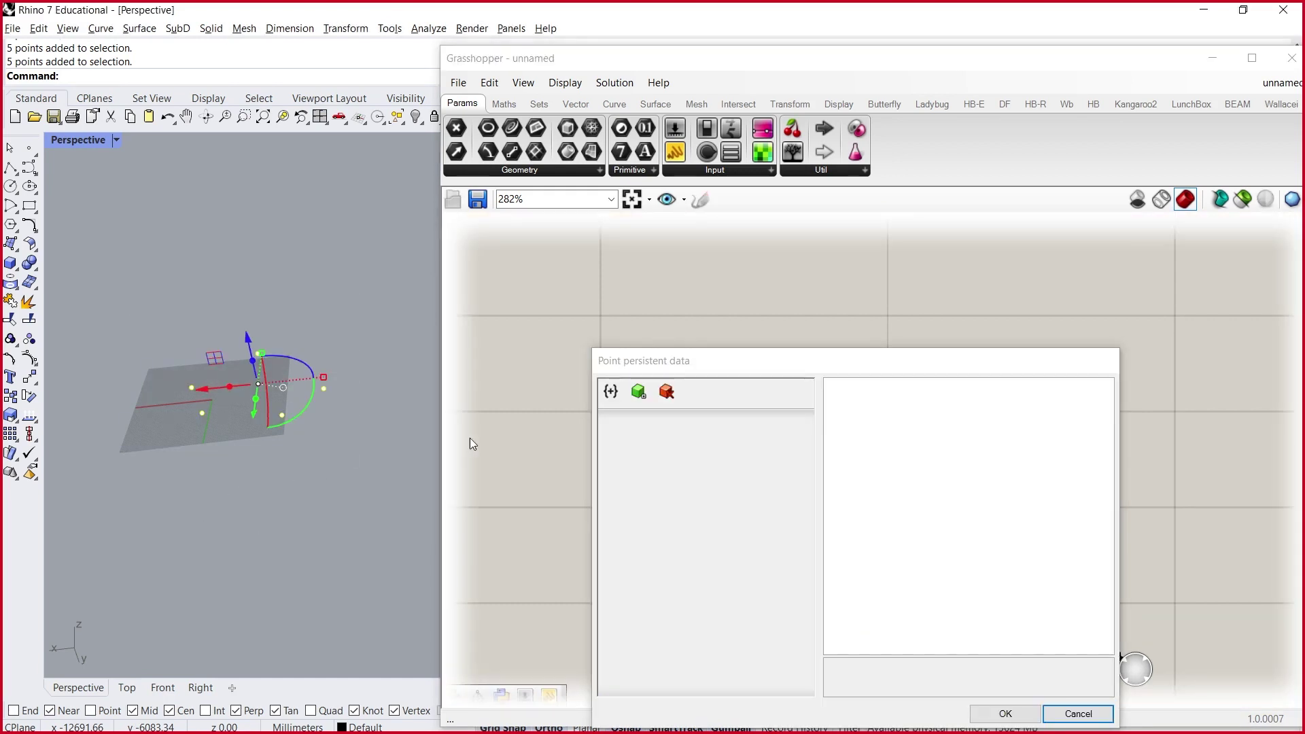
pyautogui.click(891, 343)
pyautogui.moveTo(902, 362); pyautogui.dragTo(812, 217)
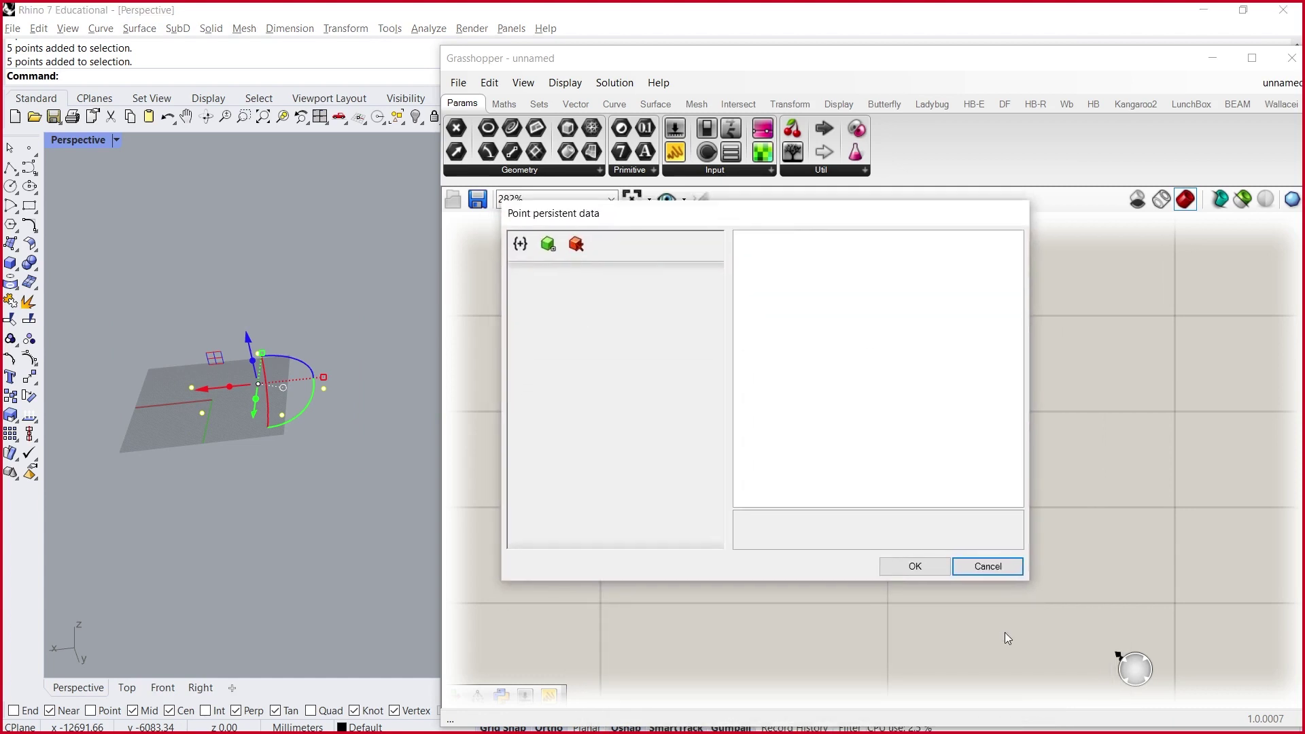
pyautogui.click(915, 569)
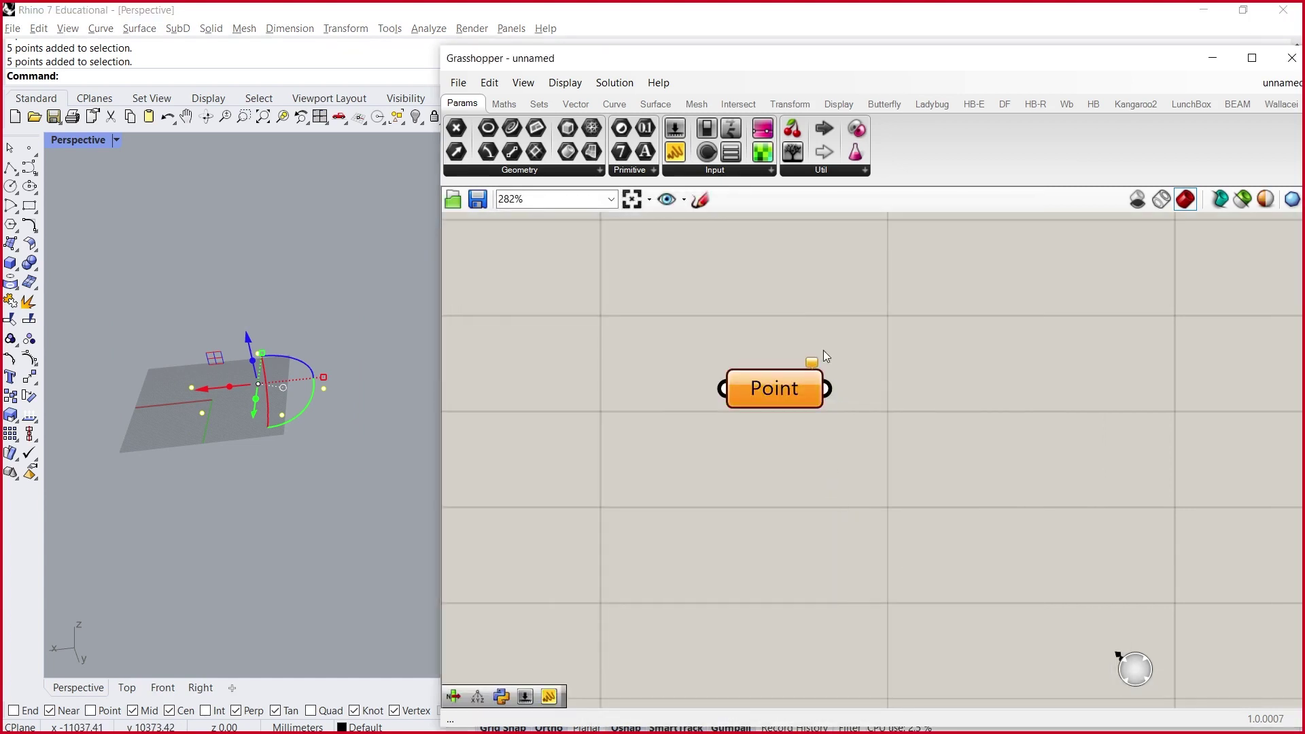
pyautogui.click(406, 333)
pyautogui.moveTo(357, 468); pyautogui.dragTo(159, 319)
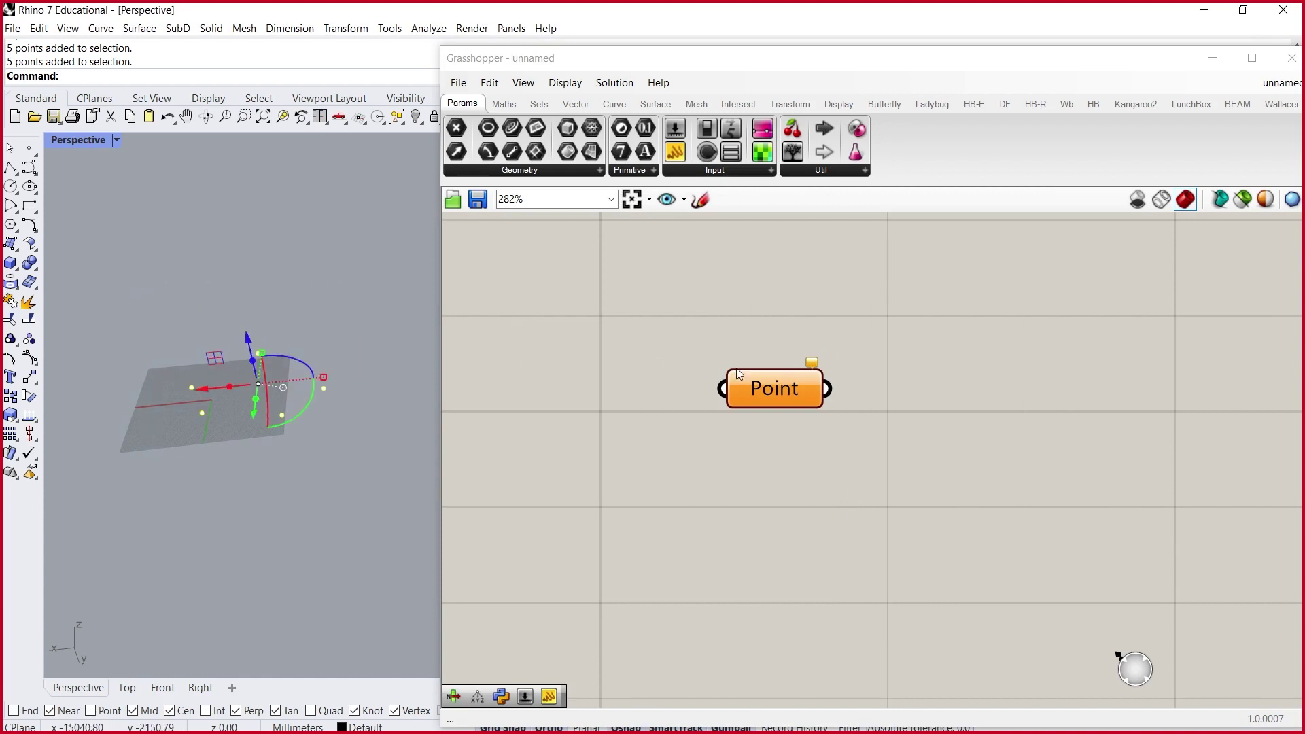
pyautogui.click(305, 531)
# - Reference all five Rhino points in the Point parameter with Set Multiple Points, and shift the parameter to free canvas space beside it
pyautogui.click(770, 381)
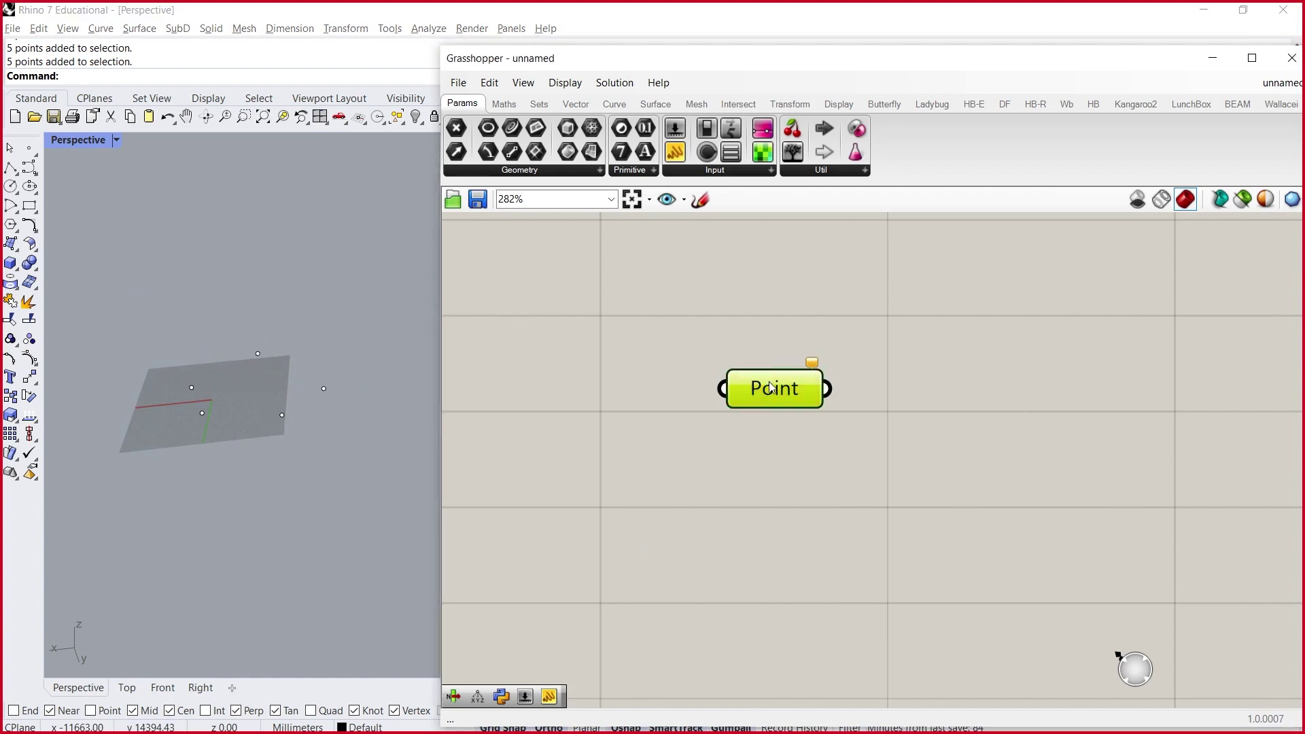
pyautogui.rightClick(771, 380)
pyautogui.click(884, 620)
pyautogui.moveTo(406, 482); pyautogui.dragTo(152, 299)
pyautogui.press('Return')
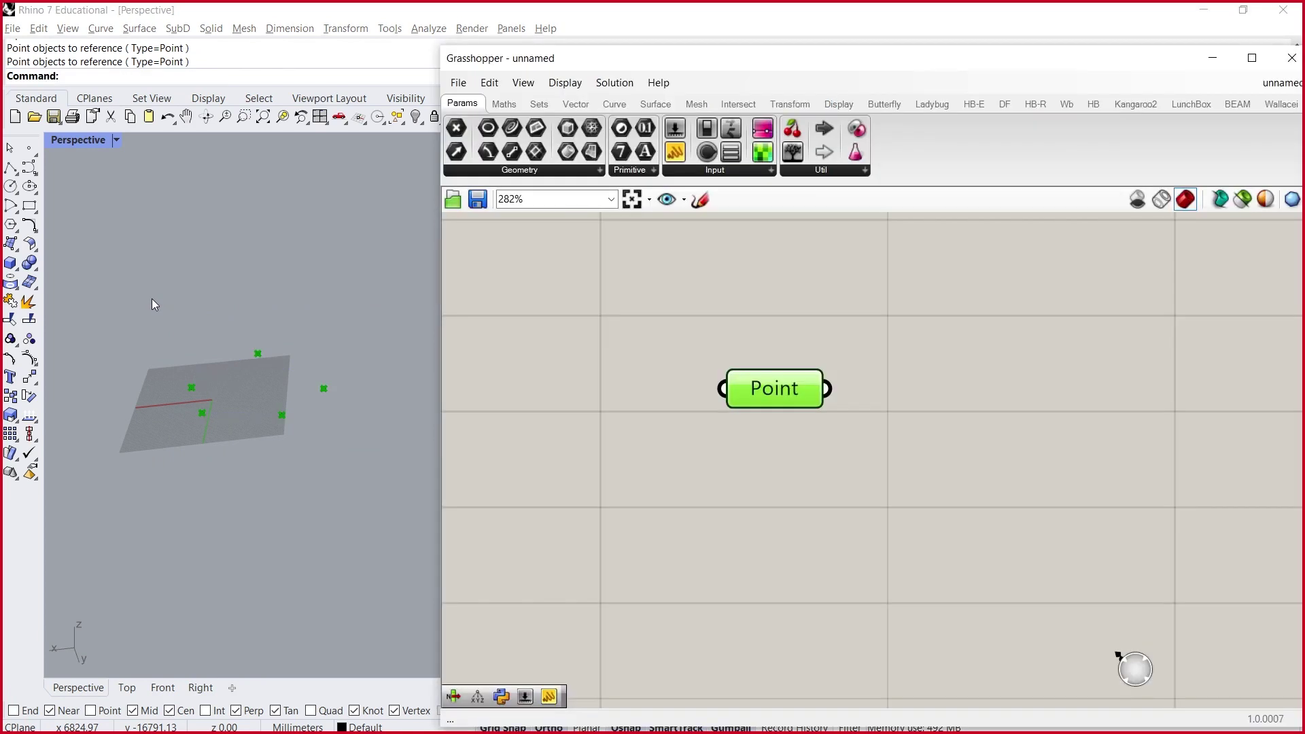
pyautogui.moveTo(756, 386); pyautogui.dragTo(678, 386)
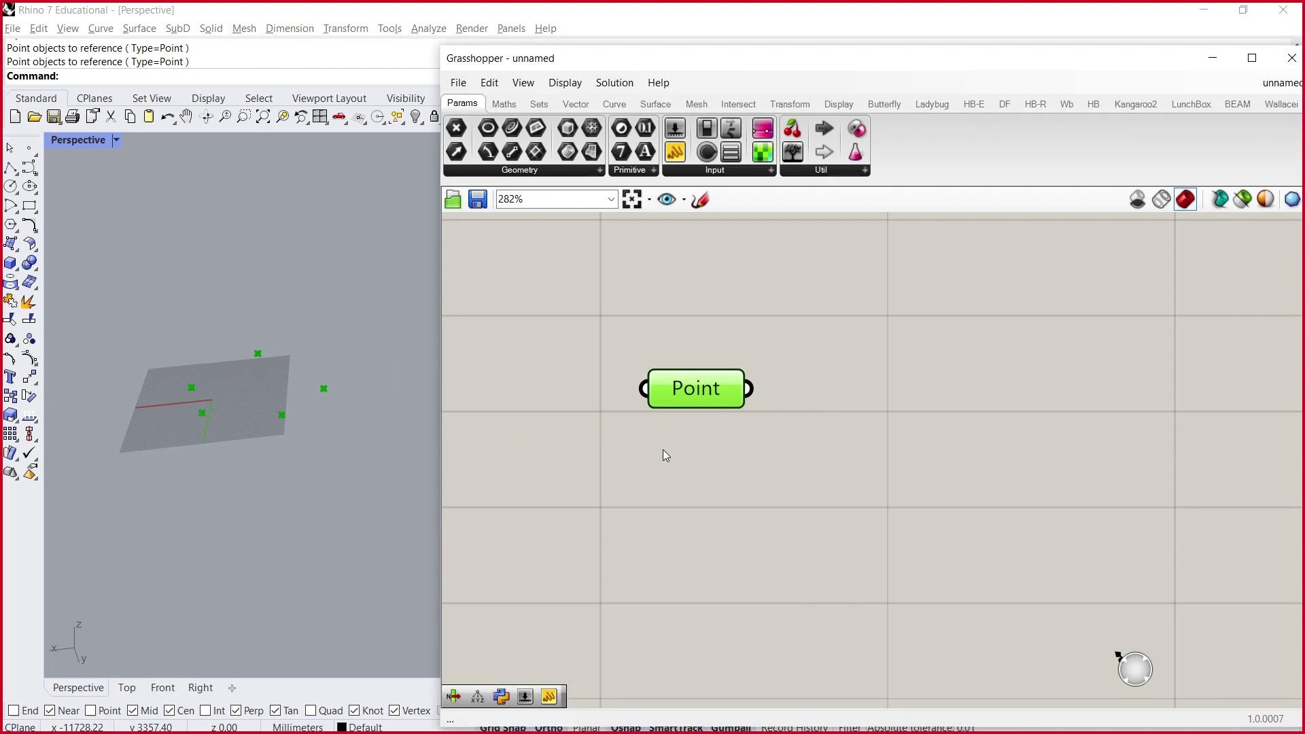
pyautogui.scroll(2, 238, 375)
pyautogui.scroll(4, 239, 371)
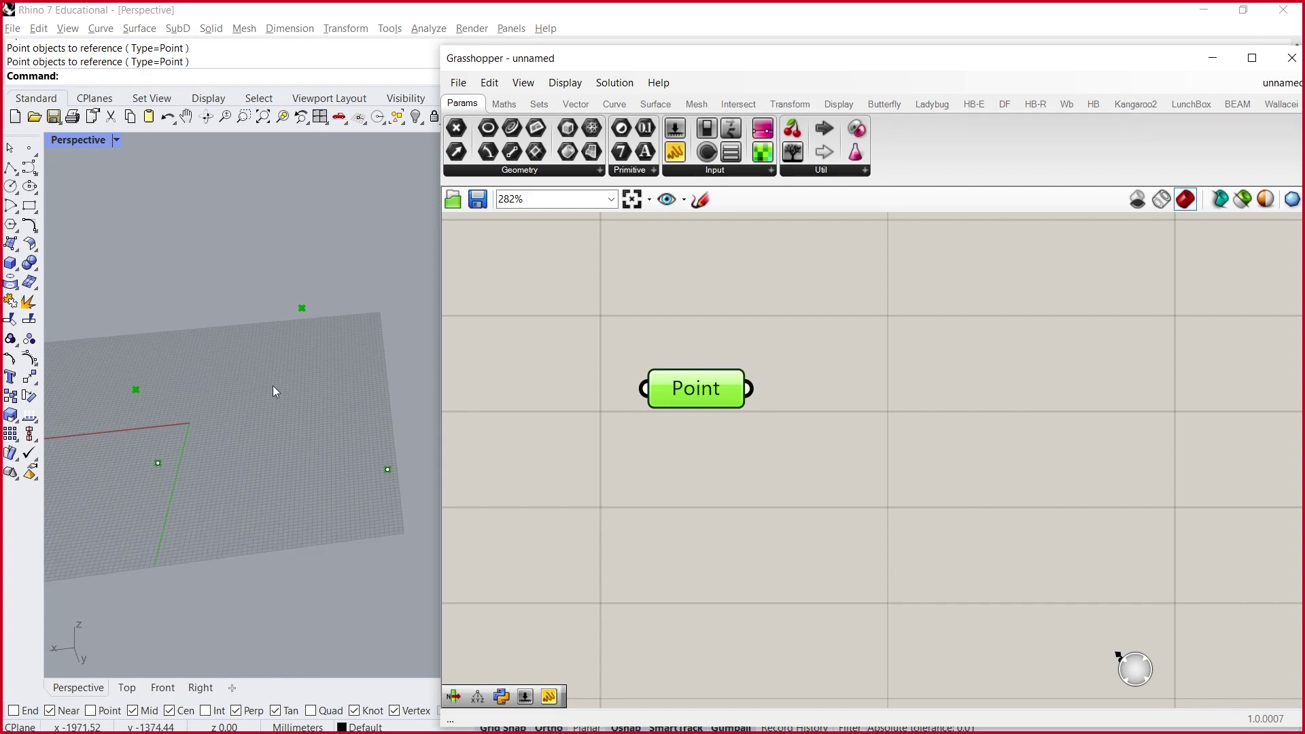
pyautogui.rightClick(215, 386)
pyautogui.scroll(-4, 216, 385)
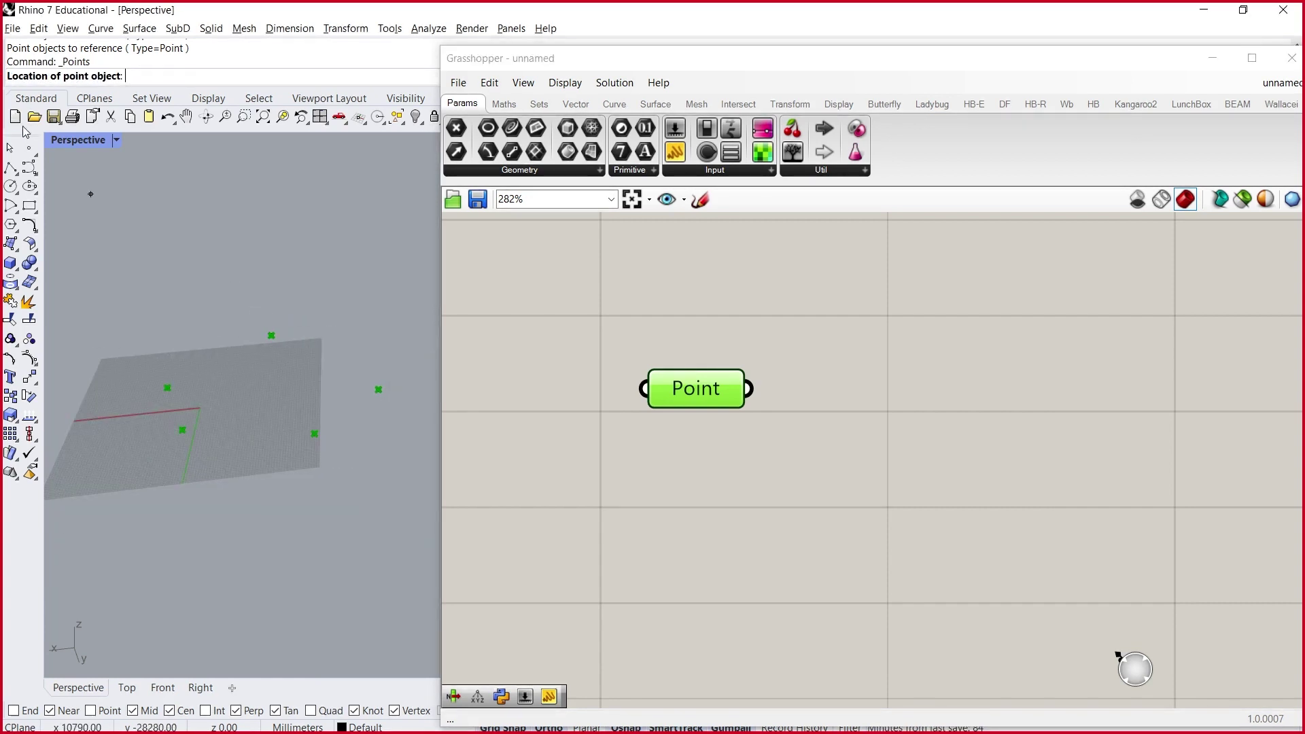
pyautogui.press('Escape')
# - Move the Rhino point beyond the grid's far edge inward onto the grid and deselect it
pyautogui.click(271, 336)
pyautogui.moveTo(320, 241); pyautogui.dragTo(318, 299, button='right')
pyautogui.moveTo(235, 352); pyautogui.dragTo(232, 406)
pyautogui.click(250, 309)
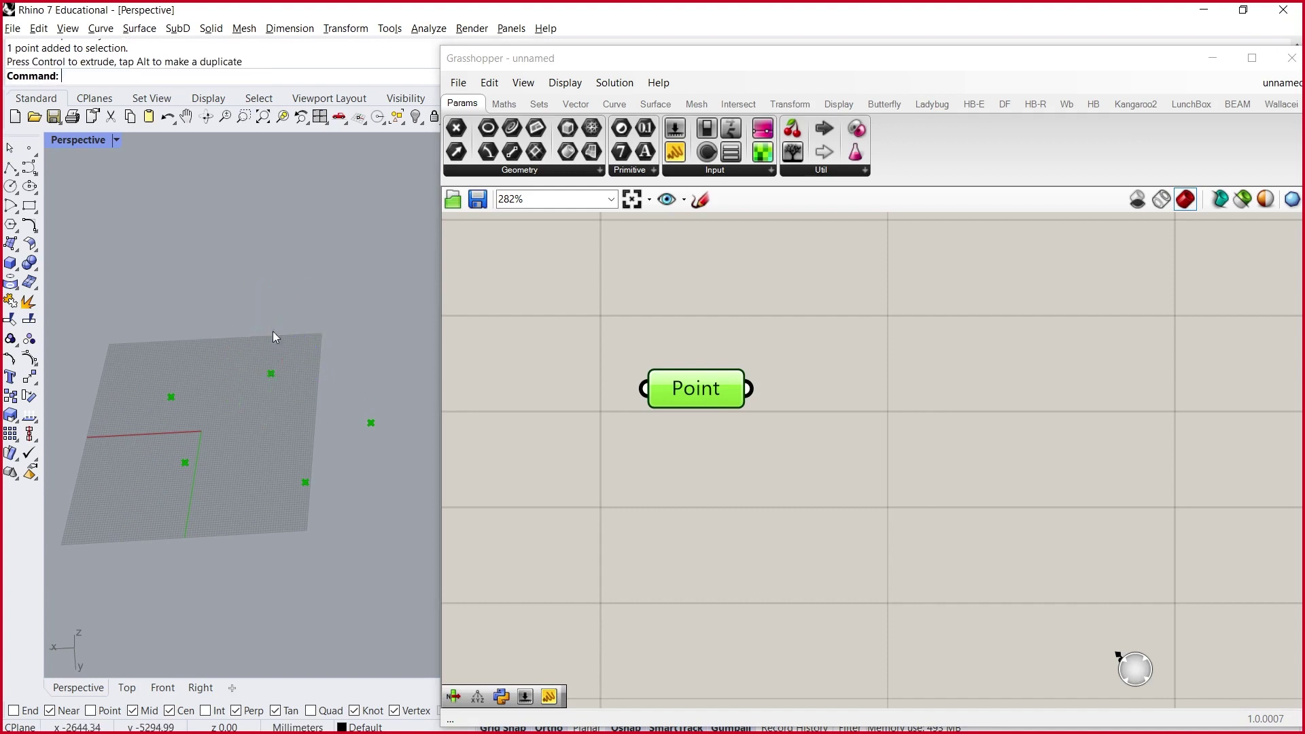
# - Shift the Point parameter aside and add an Interpolate curve component to the canvas beside it
pyautogui.moveTo(677, 386); pyautogui.dragTo(623, 410)
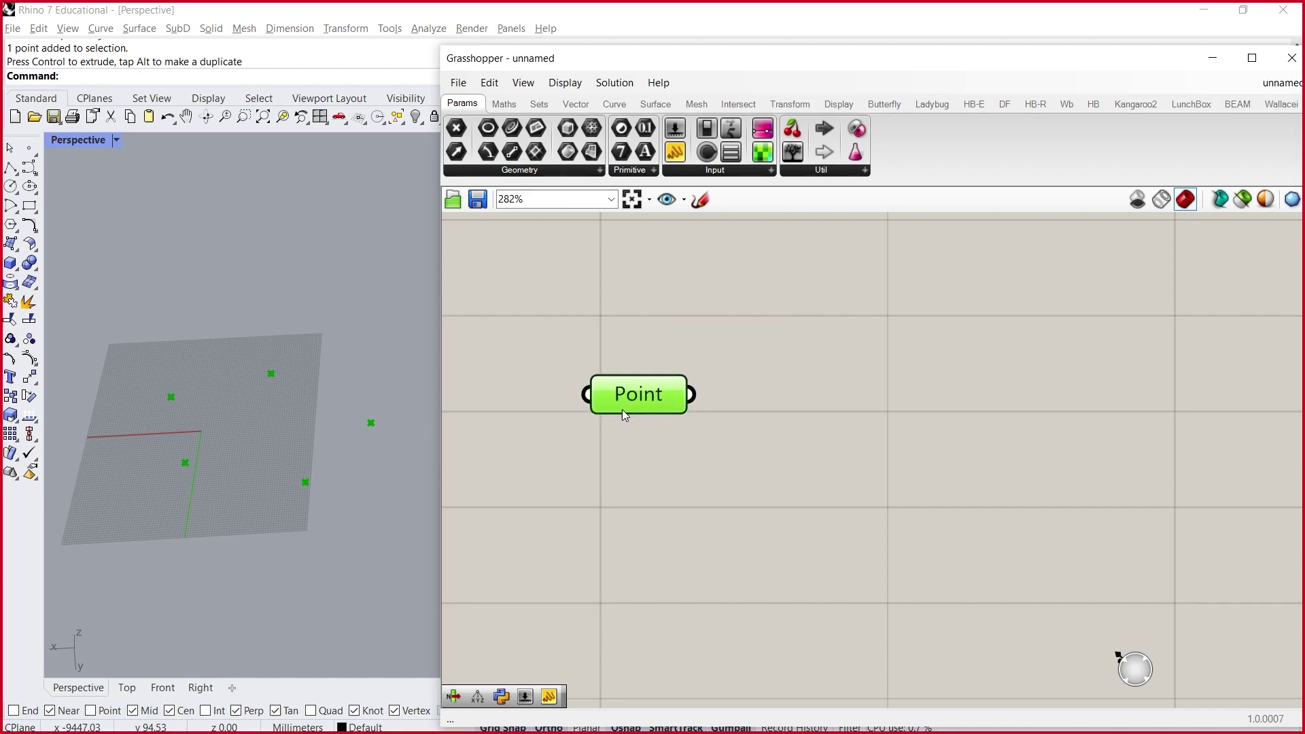
pyautogui.doubleClick(862, 425)
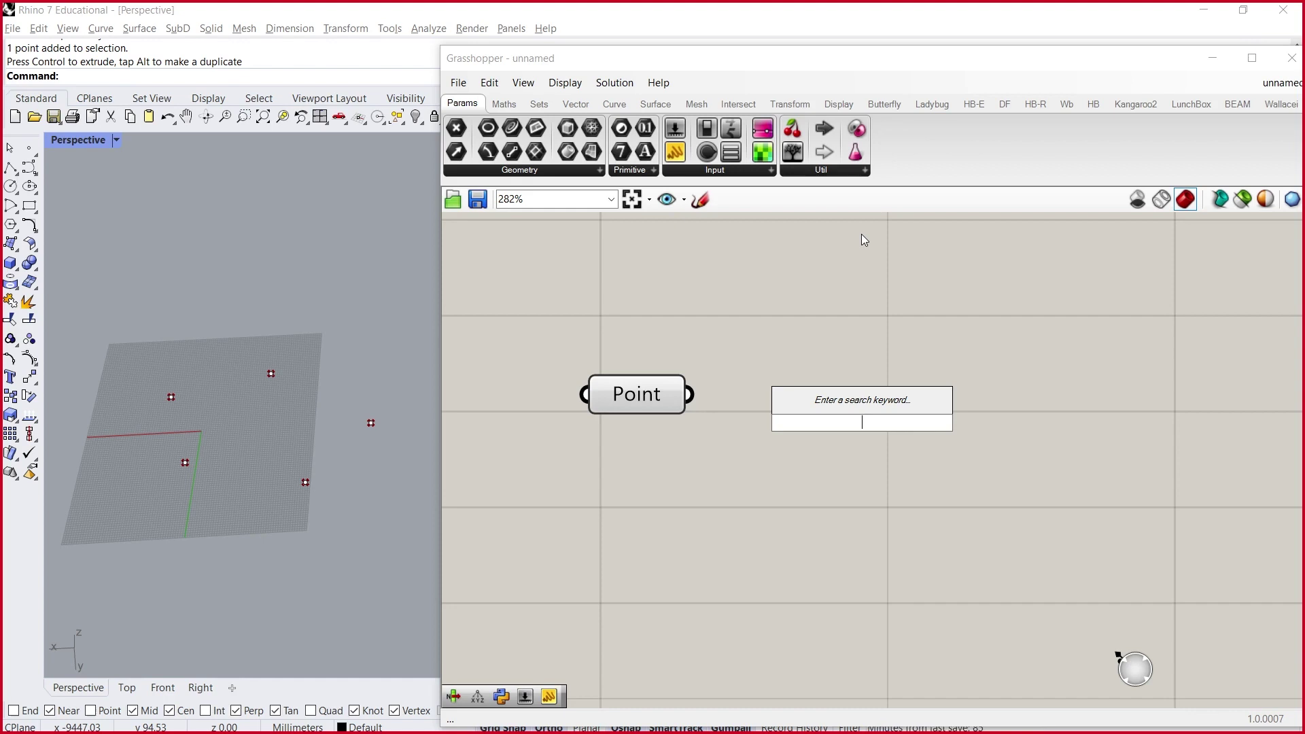
pyautogui.click(639, 387)
pyautogui.doubleClick(834, 424)
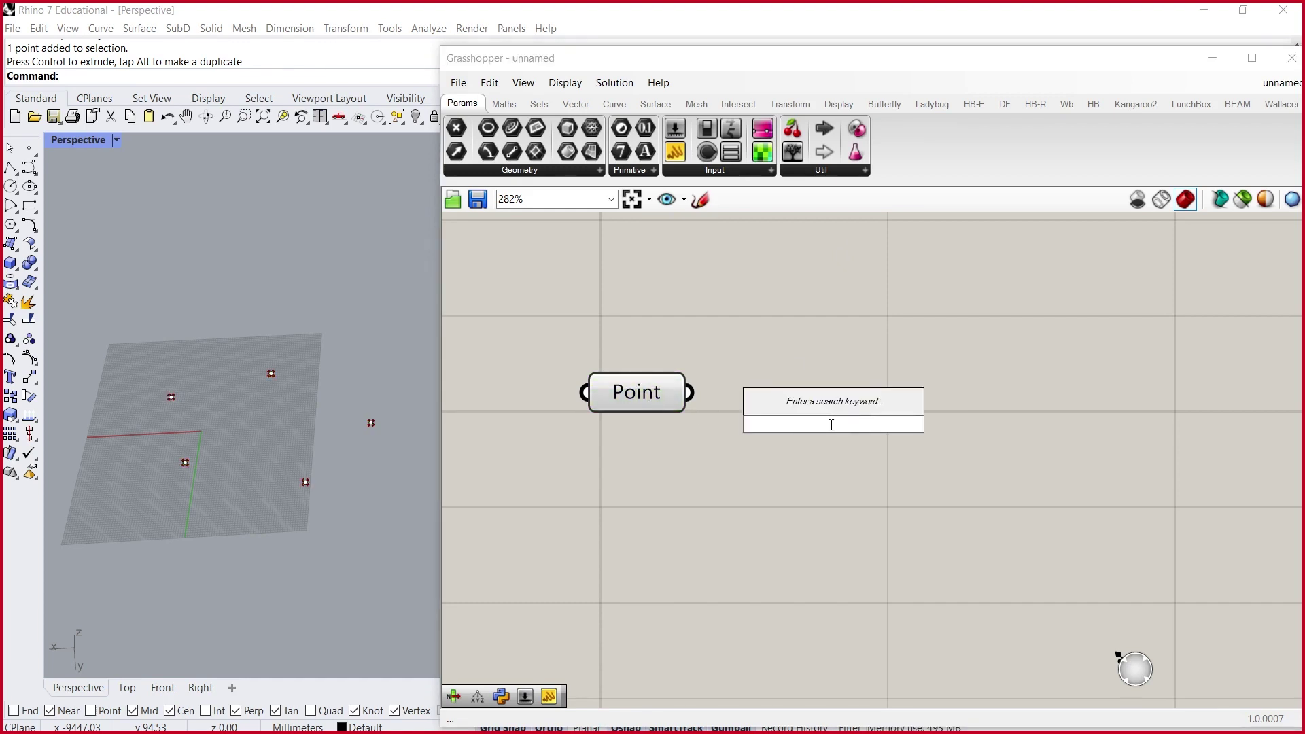
pyautogui.write('int')
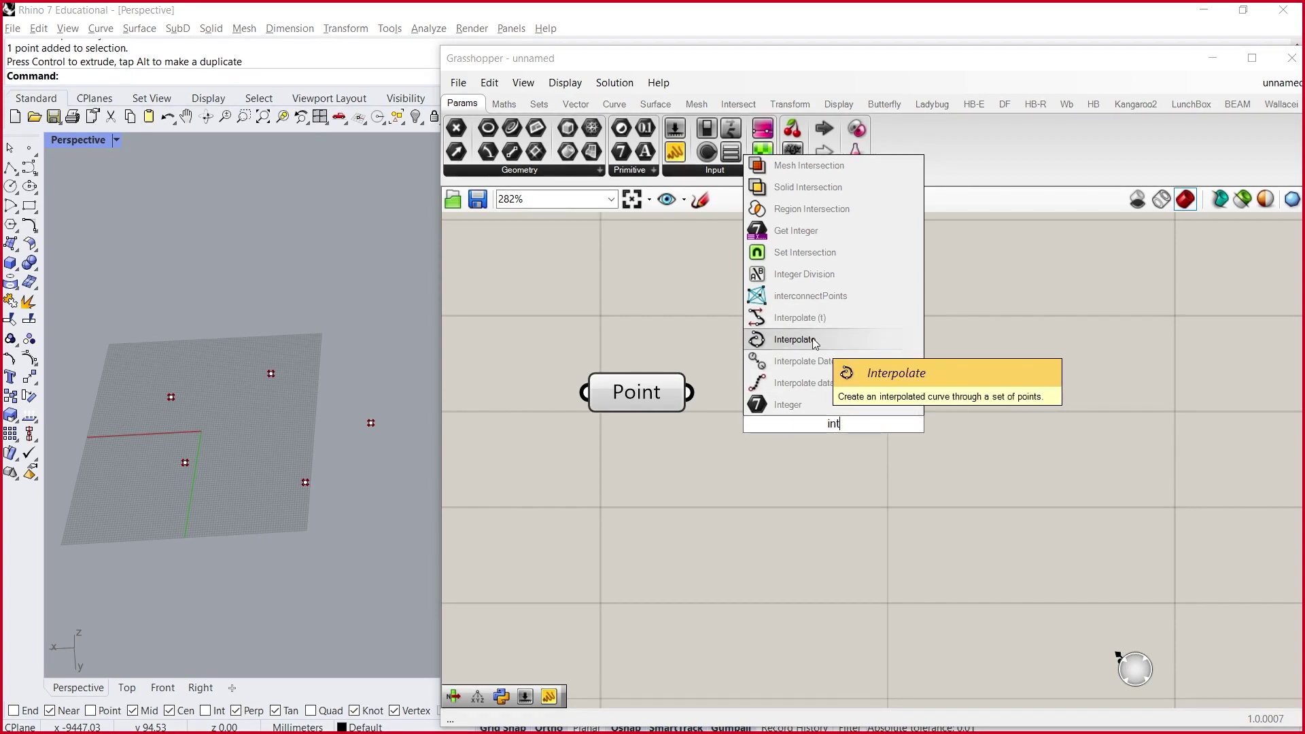
pyautogui.click(814, 339)
pyautogui.moveTo(786, 383); pyautogui.dragTo(894, 323)
pyautogui.click(796, 523)
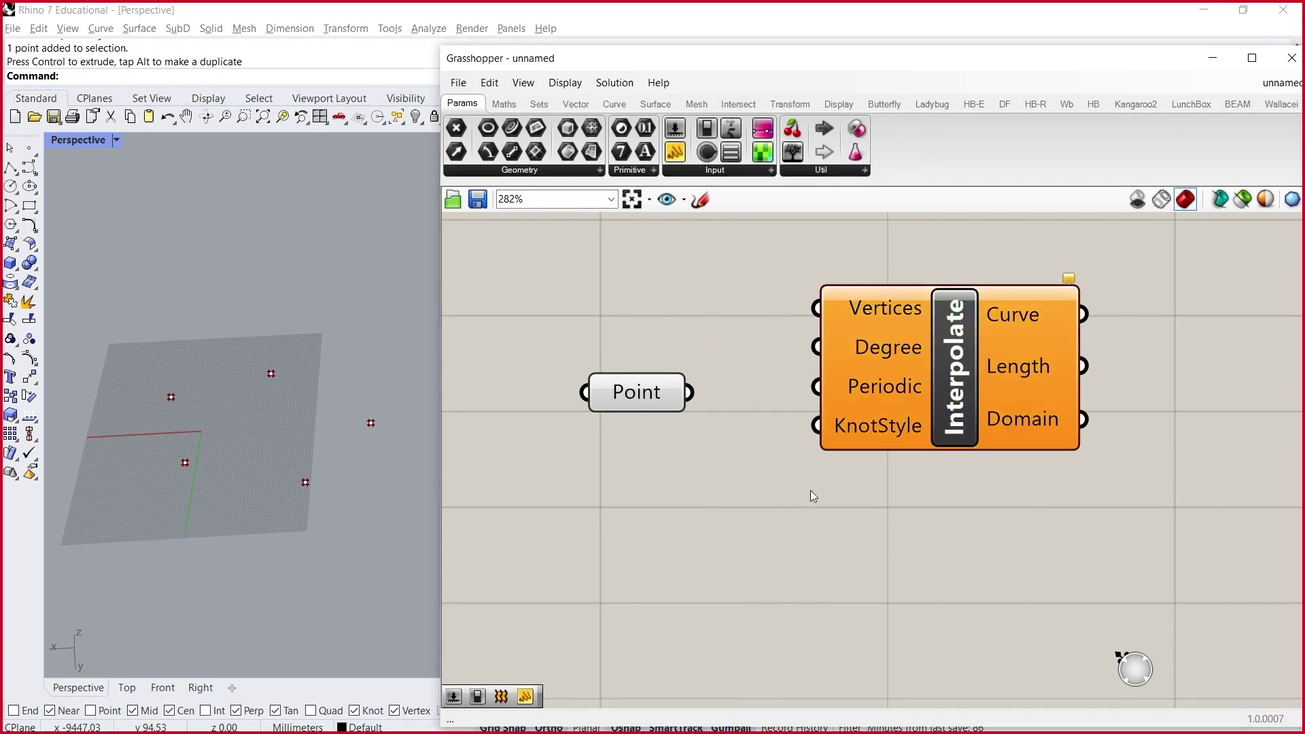
# - Connect the Point parameter to Interpolate's Vertices input, and reshape the curve by moving its lower-right Rhino point outward past the grid's near edge
pyautogui.moveTo(941, 376); pyautogui.dragTo(941, 373)
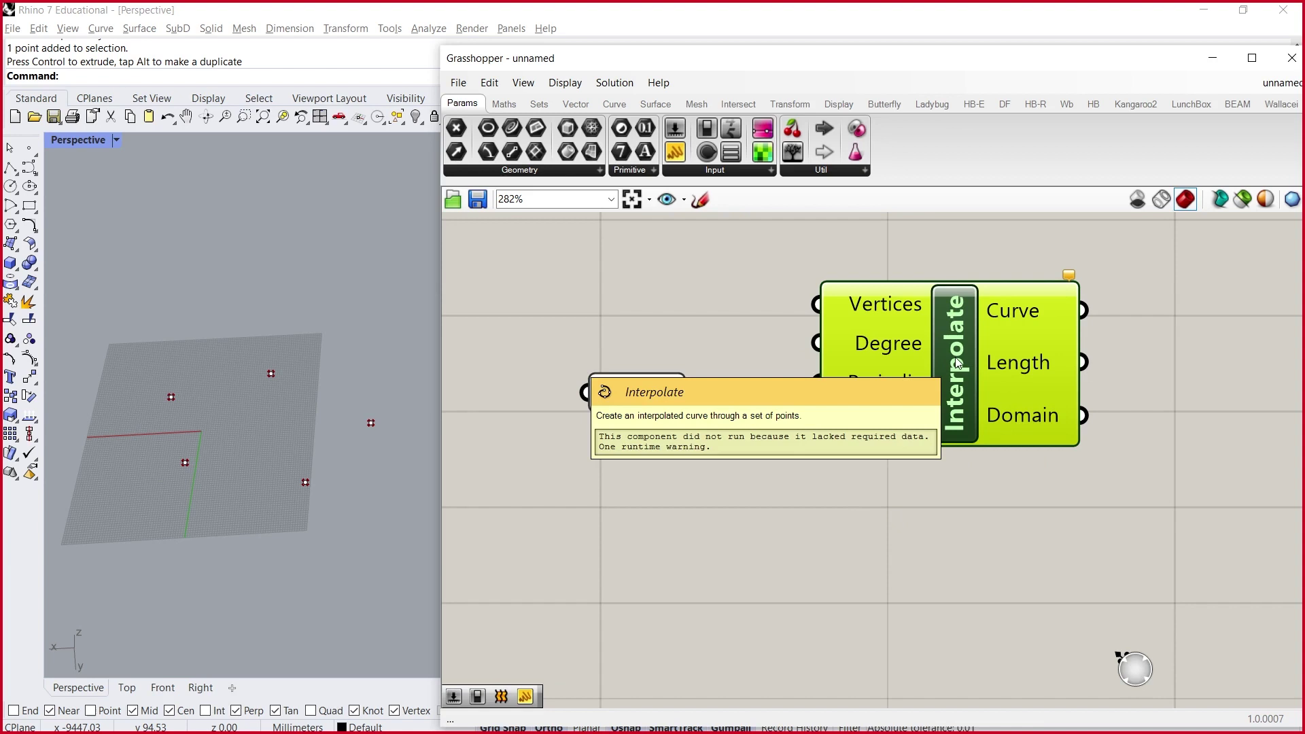
pyautogui.click(760, 492)
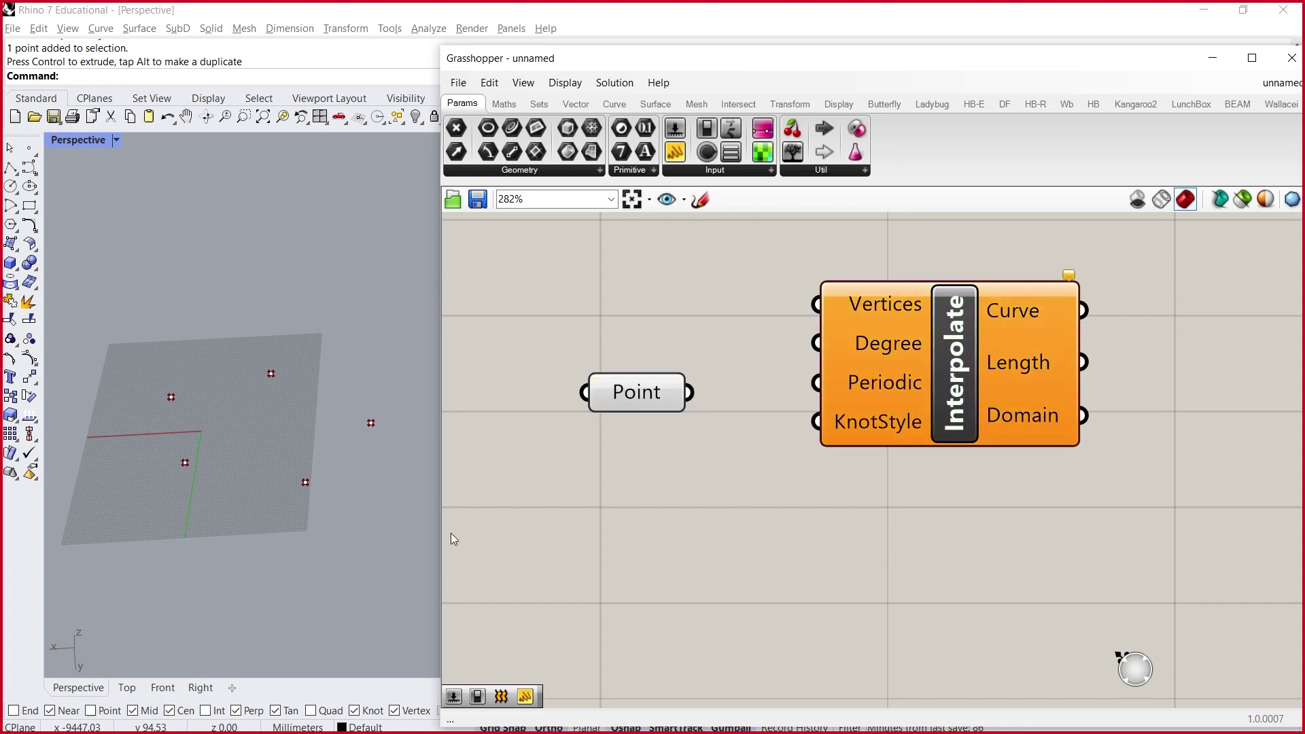
pyautogui.moveTo(691, 398); pyautogui.dragTo(816, 304)
pyautogui.moveTo(948, 335); pyautogui.dragTo(939, 389)
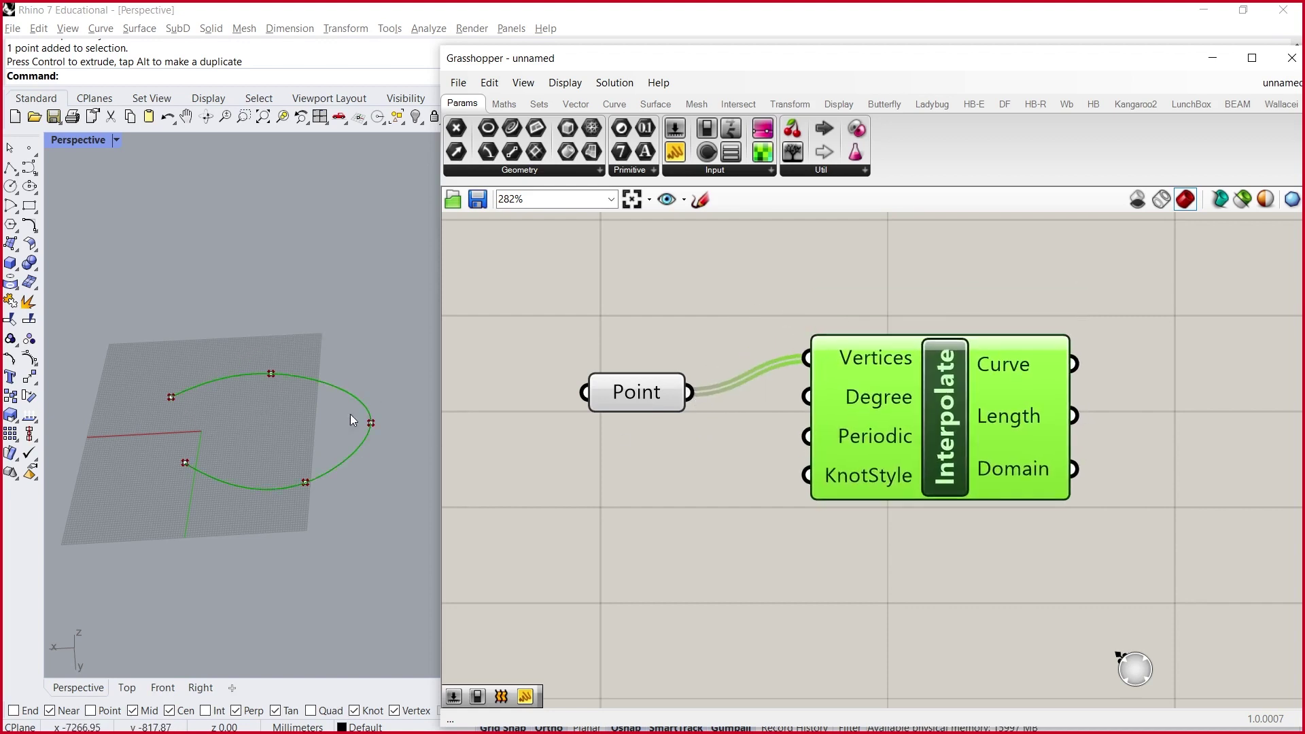
pyautogui.moveTo(281, 452); pyautogui.dragTo(296, 608)
pyautogui.click(290, 435)
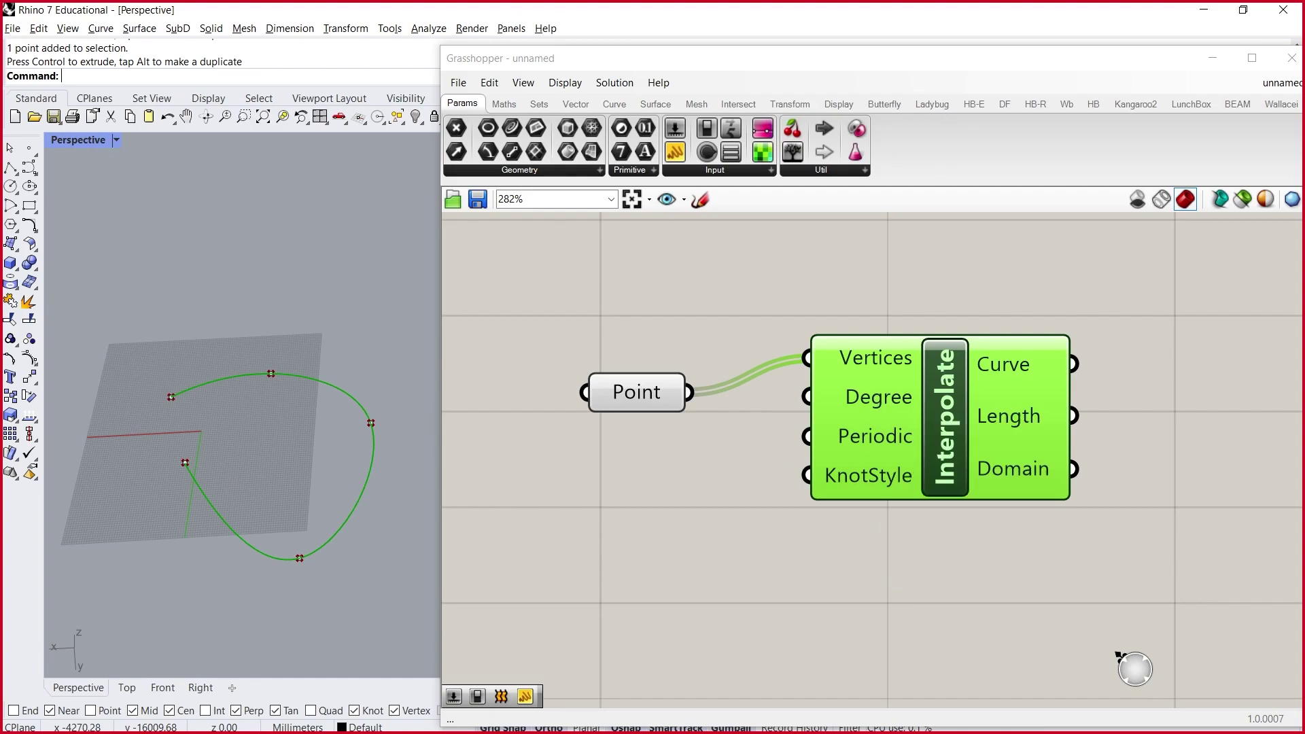
# - Switch to the Chrome browser and search Google for "nurbs degrees" in a new tab
pyautogui.hotkey('alt', 'Tab')
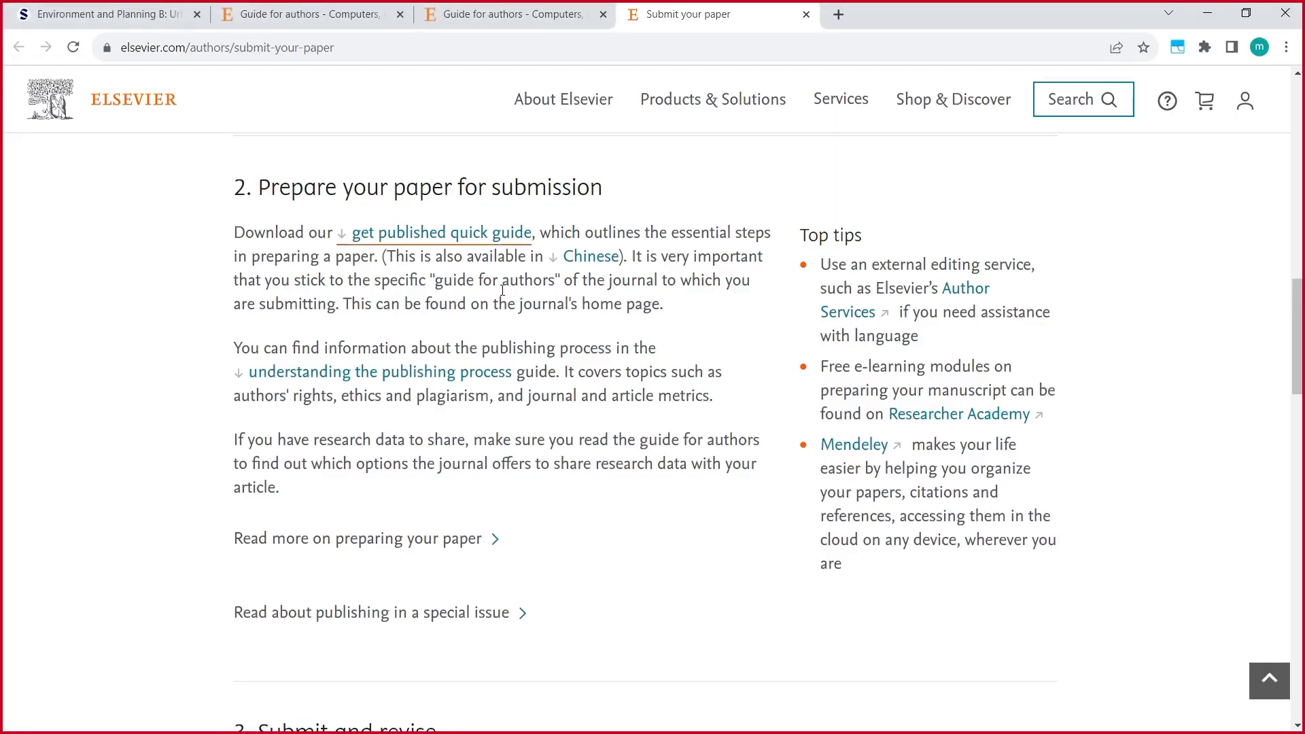
pyautogui.click(846, 15)
pyautogui.write('nur')
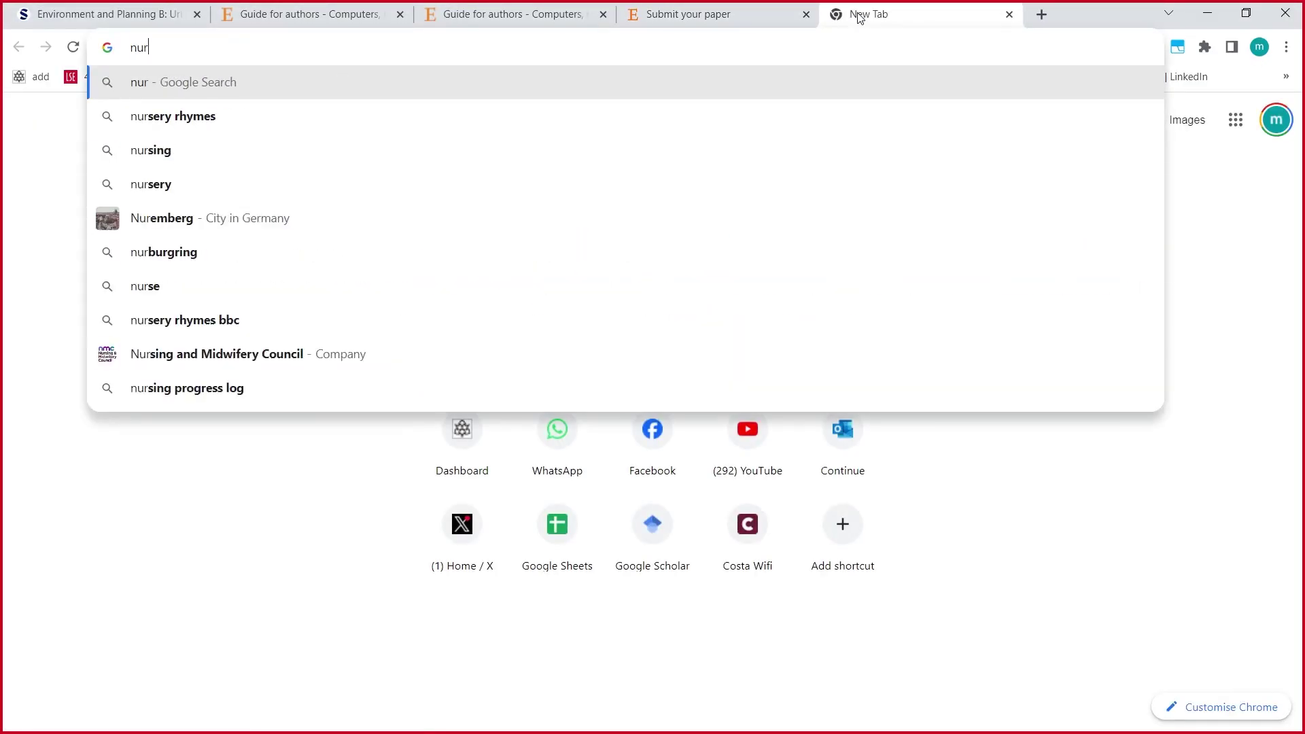
pyautogui.write('bs degrees')
pyautogui.press('Return')
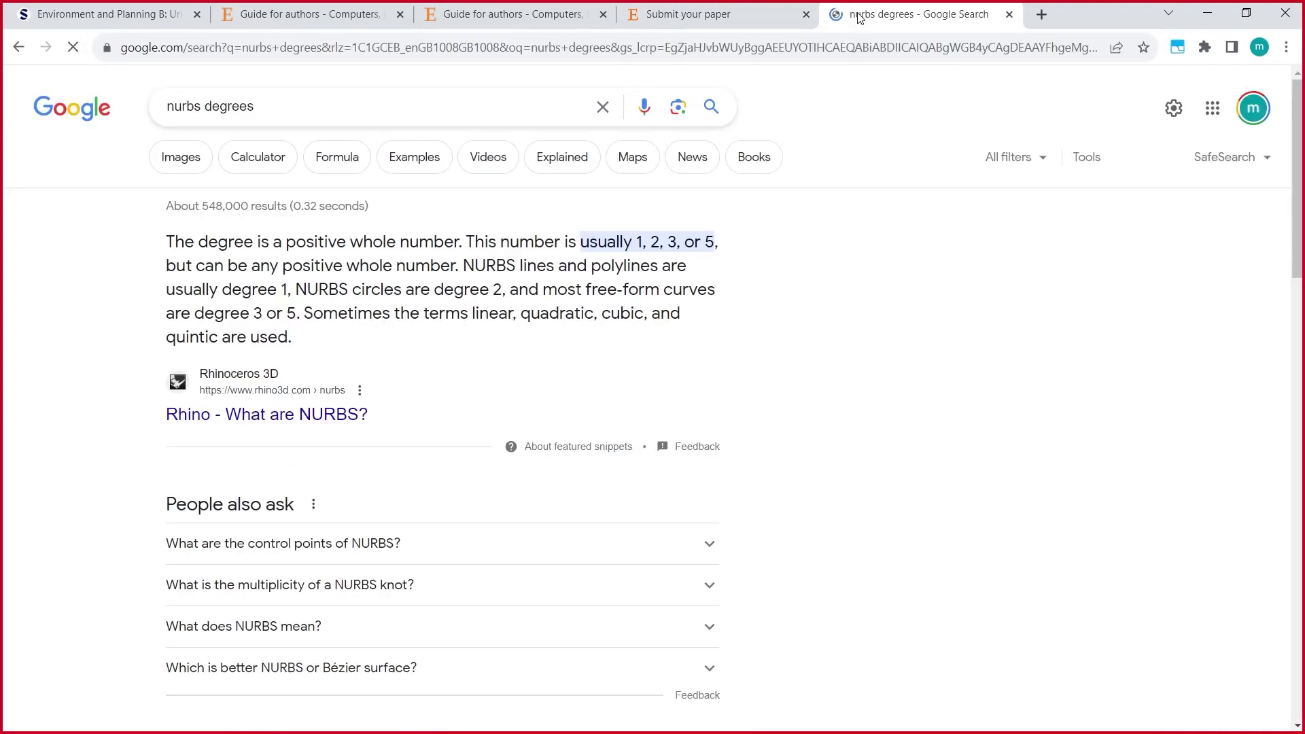
# - Browse the image results for the search and examine the curve degrees in the first Alias workbench NURBS Terminology diagram
pyautogui.click(181, 157)
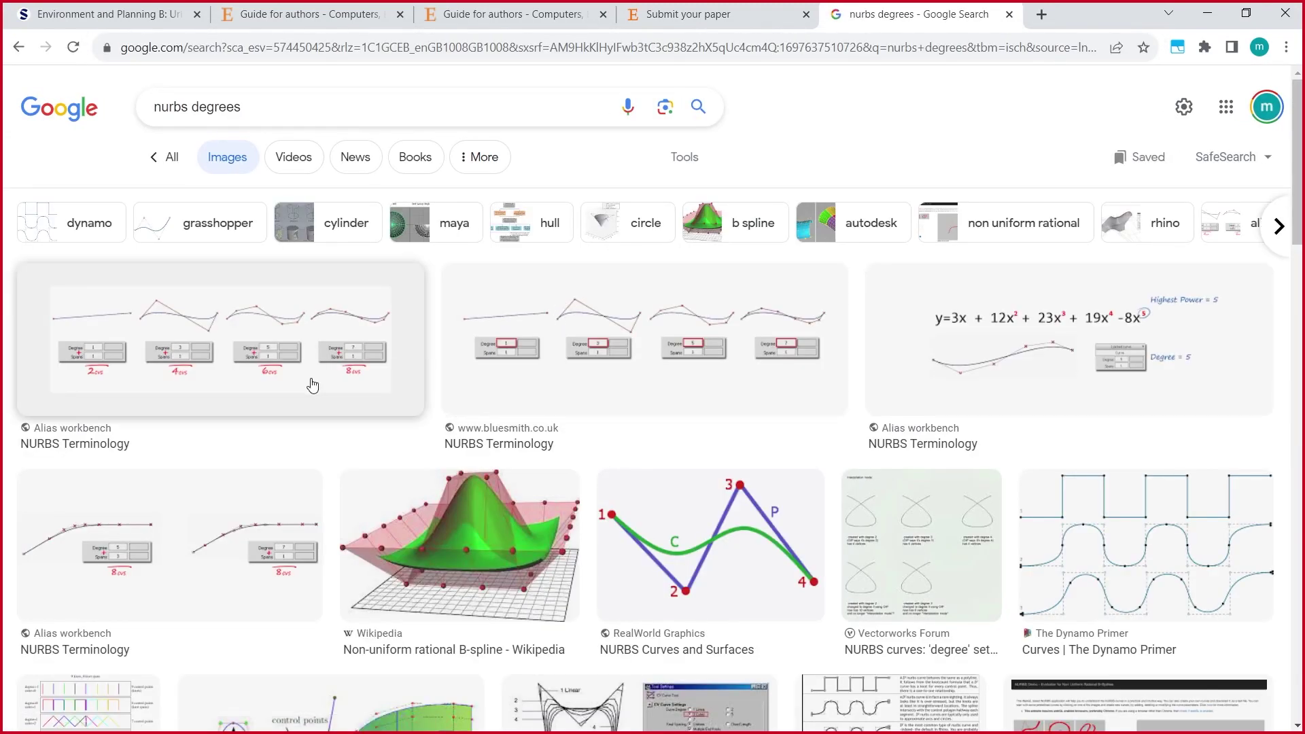
pyautogui.click(264, 345)
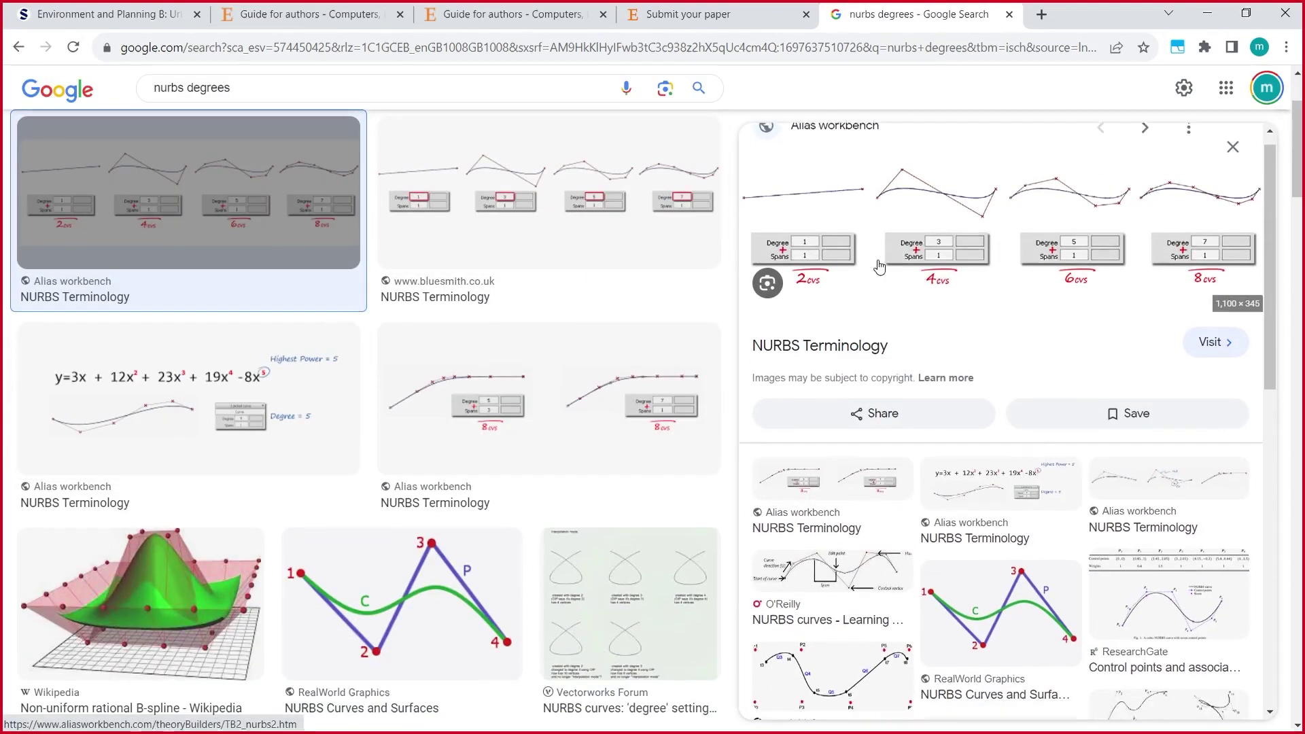
pyautogui.scroll(-3, 603, 399)
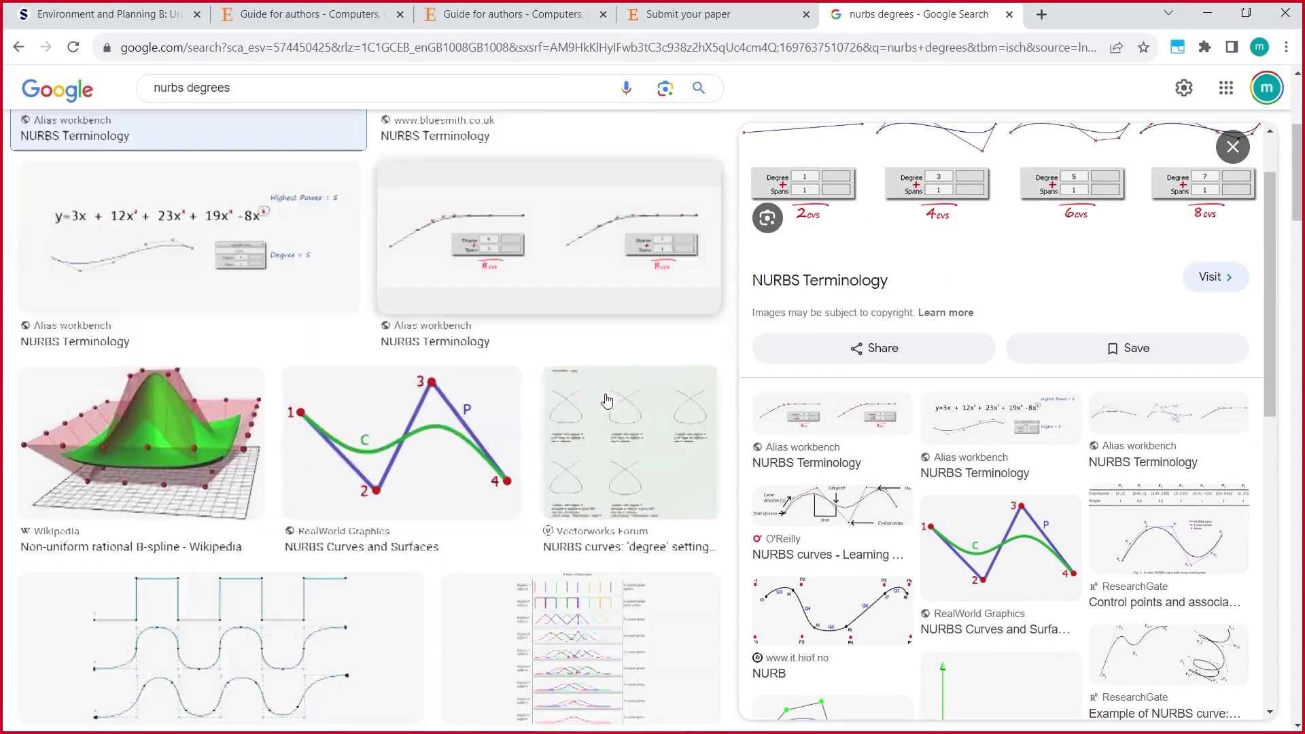
pyautogui.scroll(-4, 607, 400)
pyautogui.scroll(8, 603, 480)
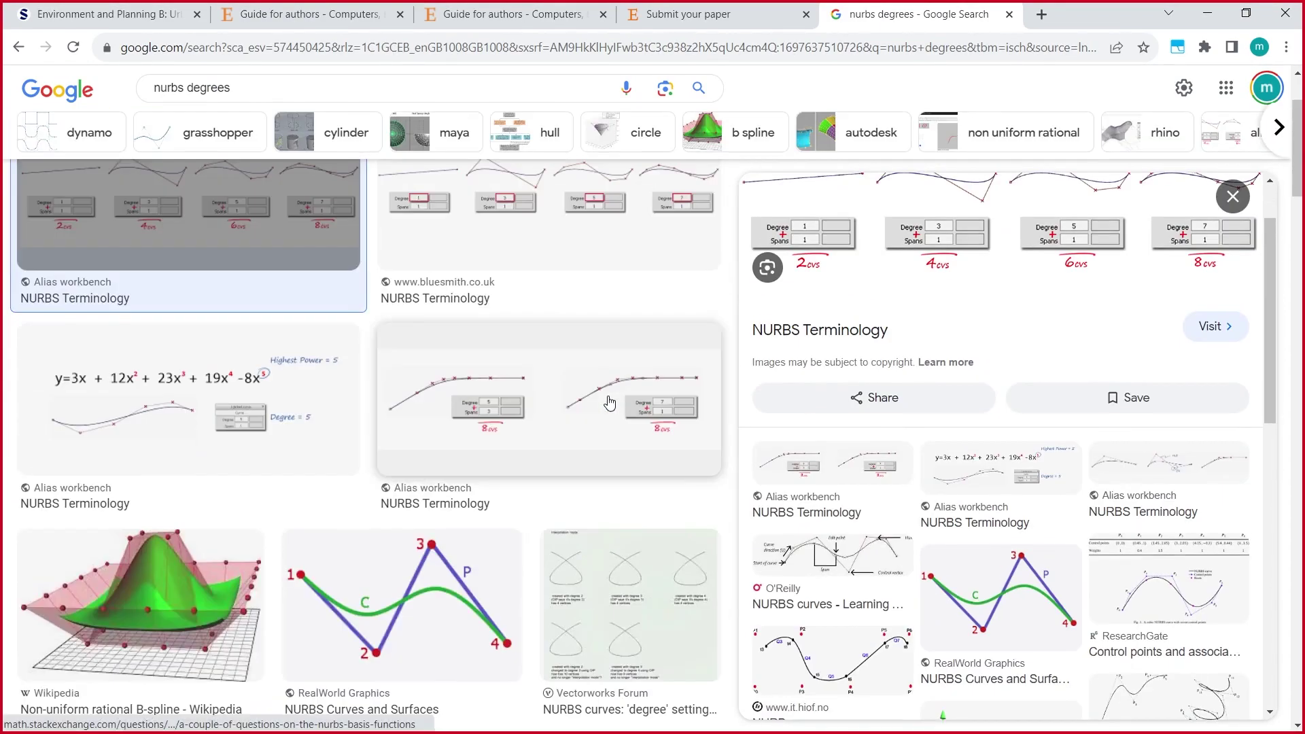
pyautogui.scroll(-10, 957, 338)
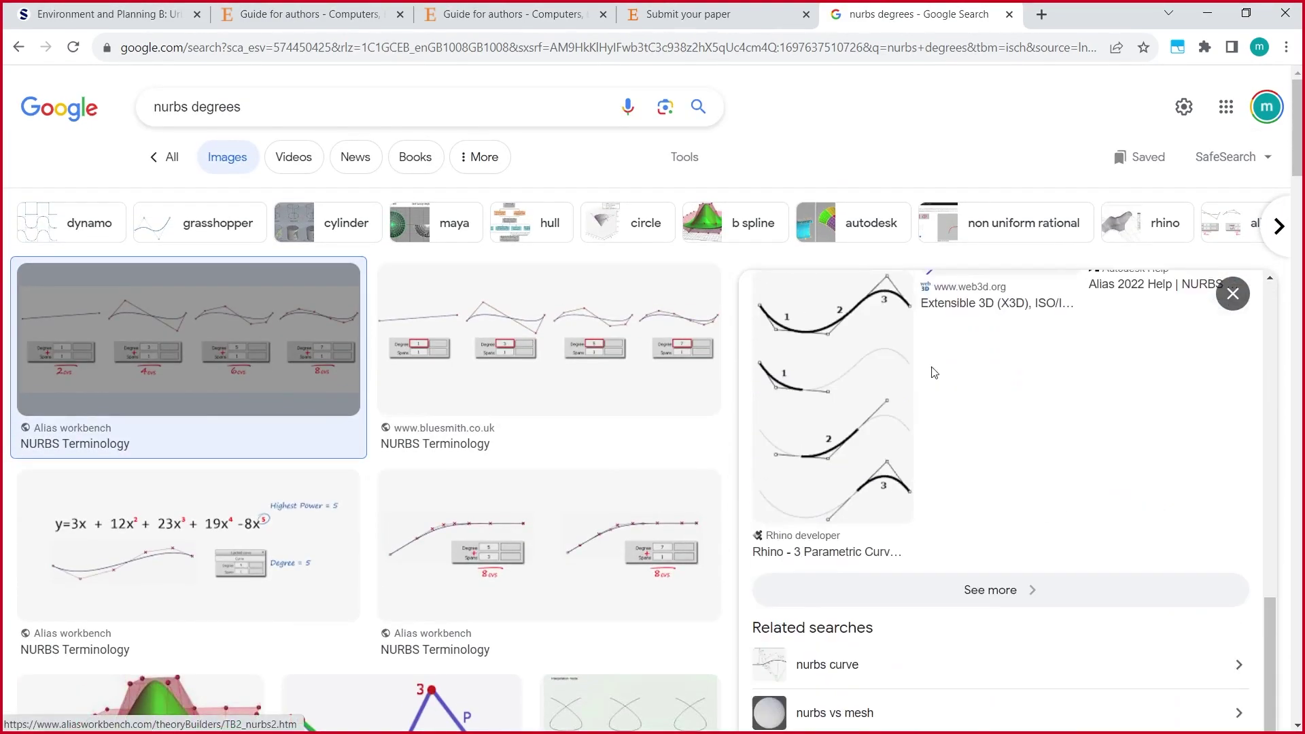
pyautogui.scroll(-5, 459, 452)
pyautogui.scroll(-2, 451, 435)
pyautogui.scroll(2, 444, 415)
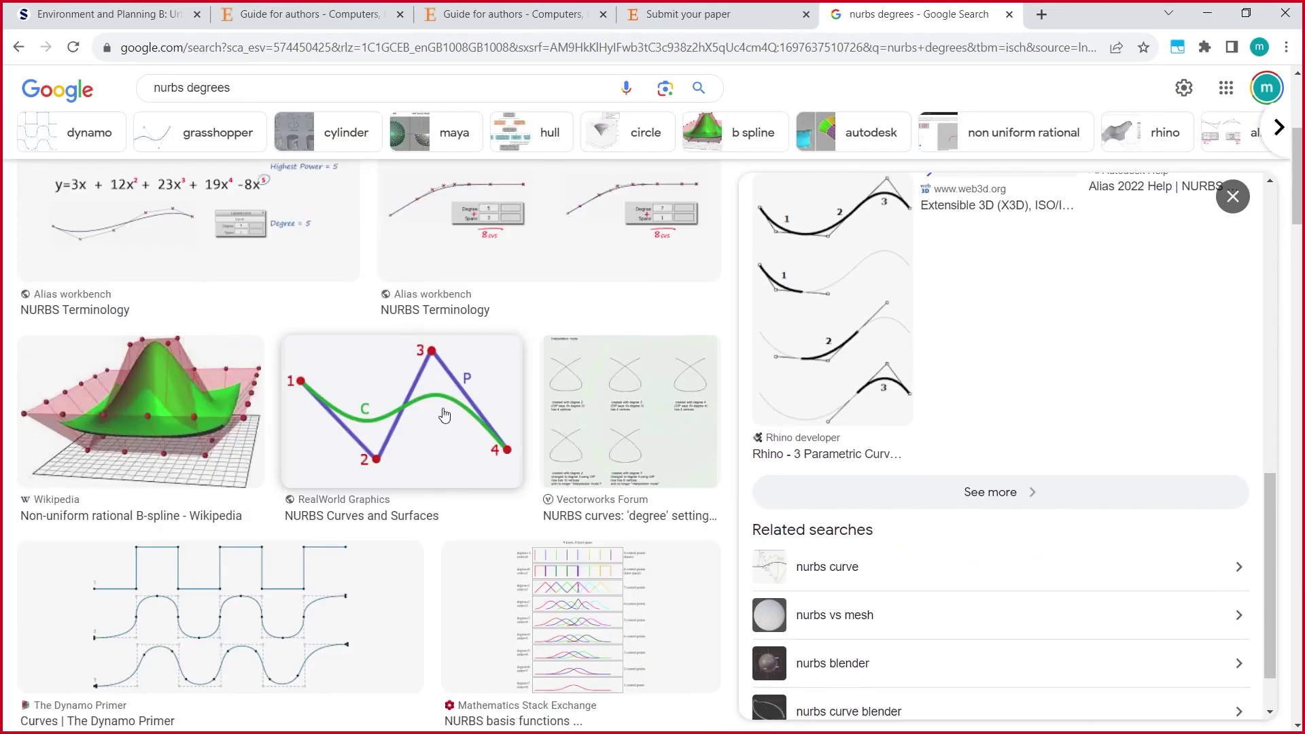
# - Examine previews of the RealWorld Graphics curve, the Wikipedia B-spline curve with control points, and the Wikipedia NURBS surface
pyautogui.click(445, 415)
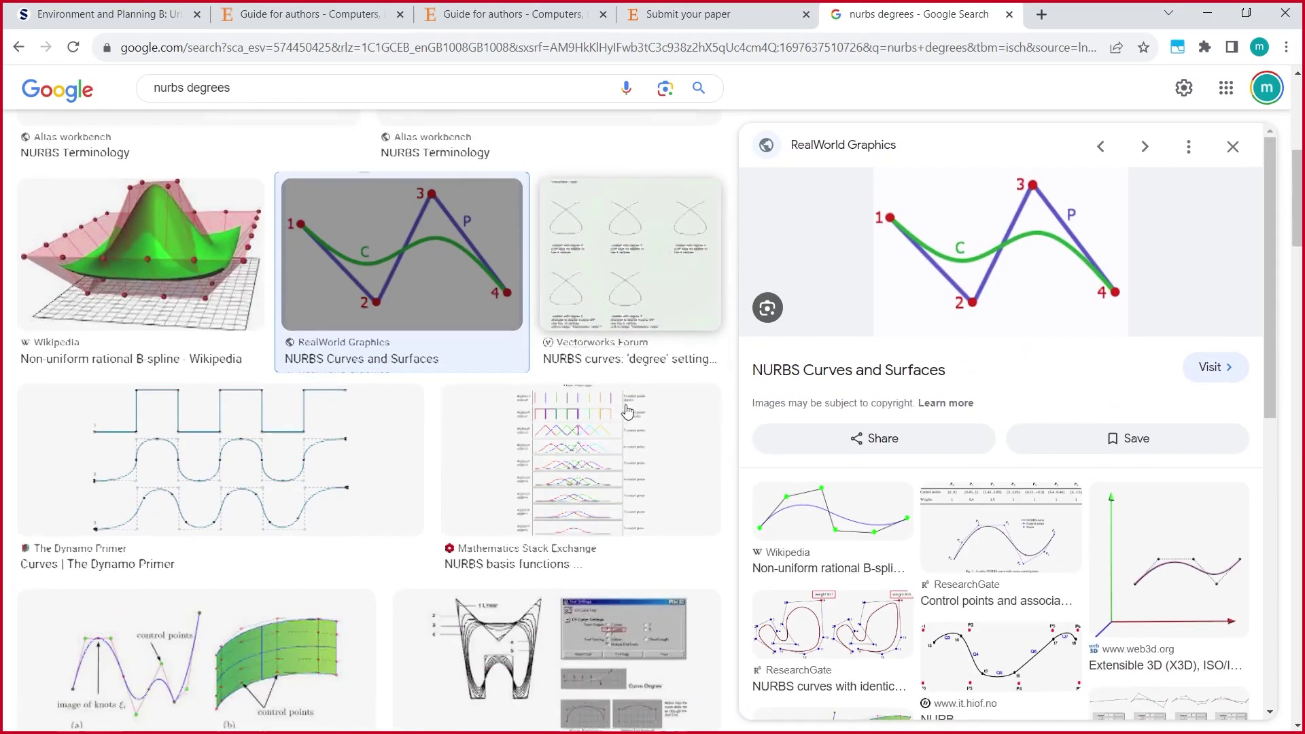
pyautogui.scroll(-2, 452, 408)
pyautogui.click(835, 520)
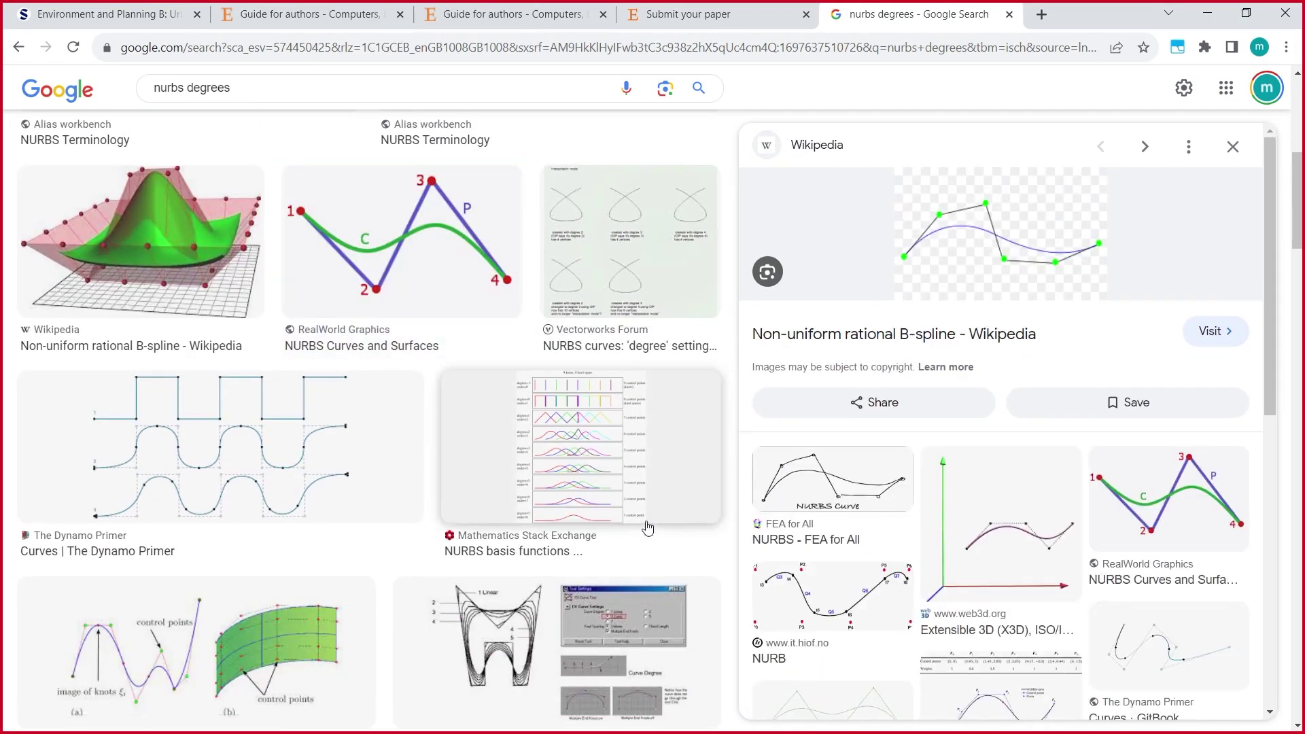
pyautogui.scroll(-4, 585, 524)
pyautogui.scroll(8, 580, 516)
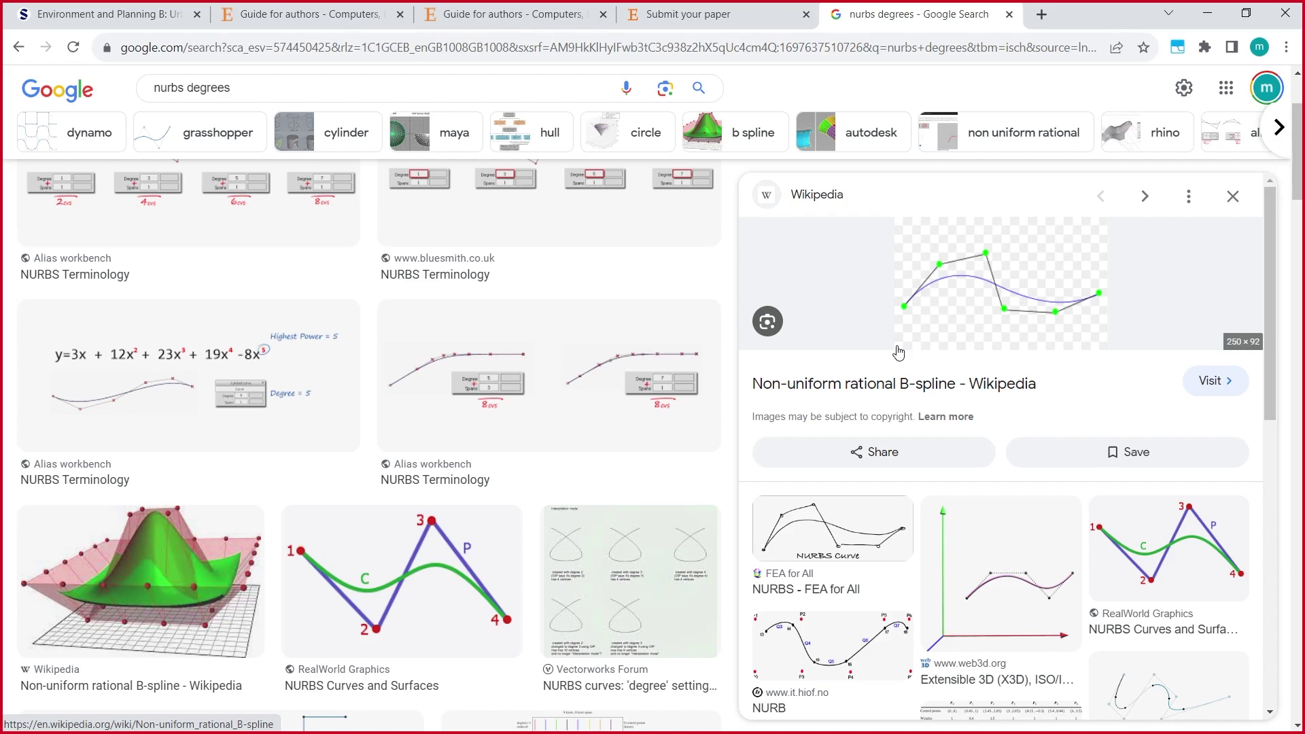
pyautogui.click(179, 559)
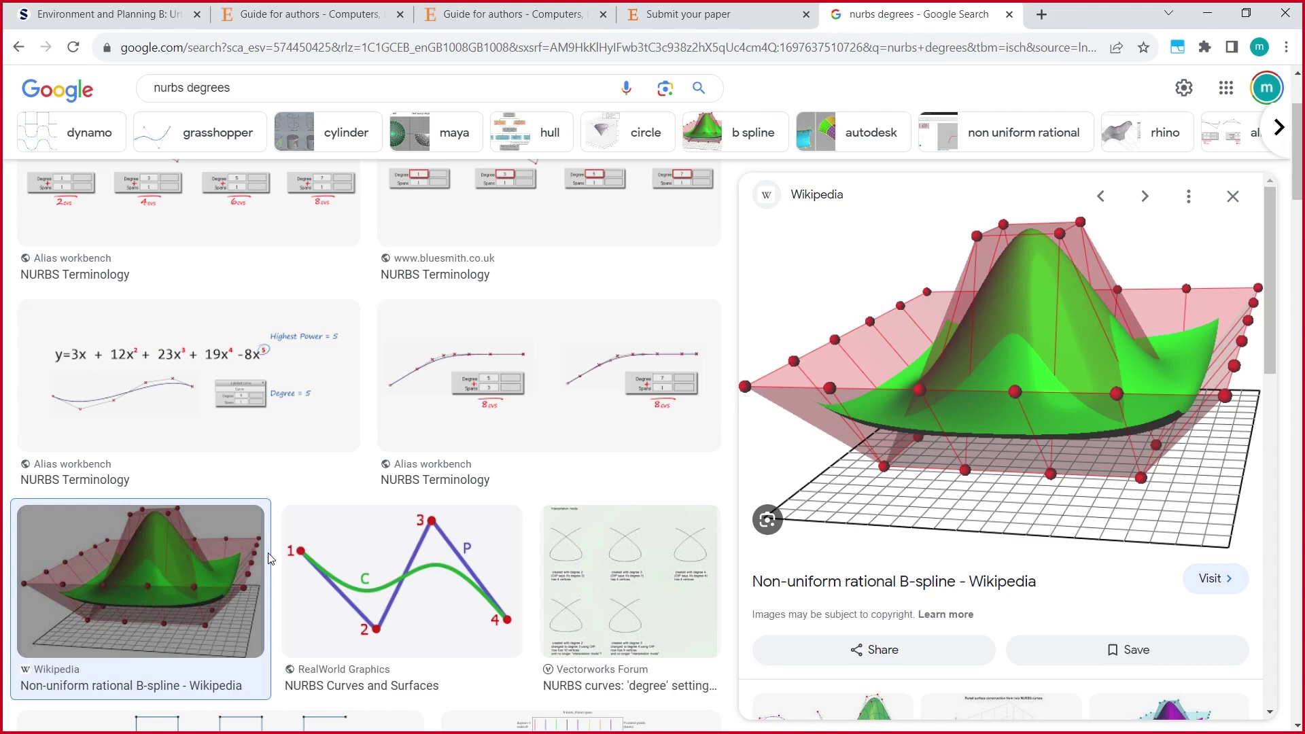
# - Switch back to Rhino with Grasshopper and select the Interpolate component to inspect its Degree input
pyautogui.hotkey('alt', 'Tab')
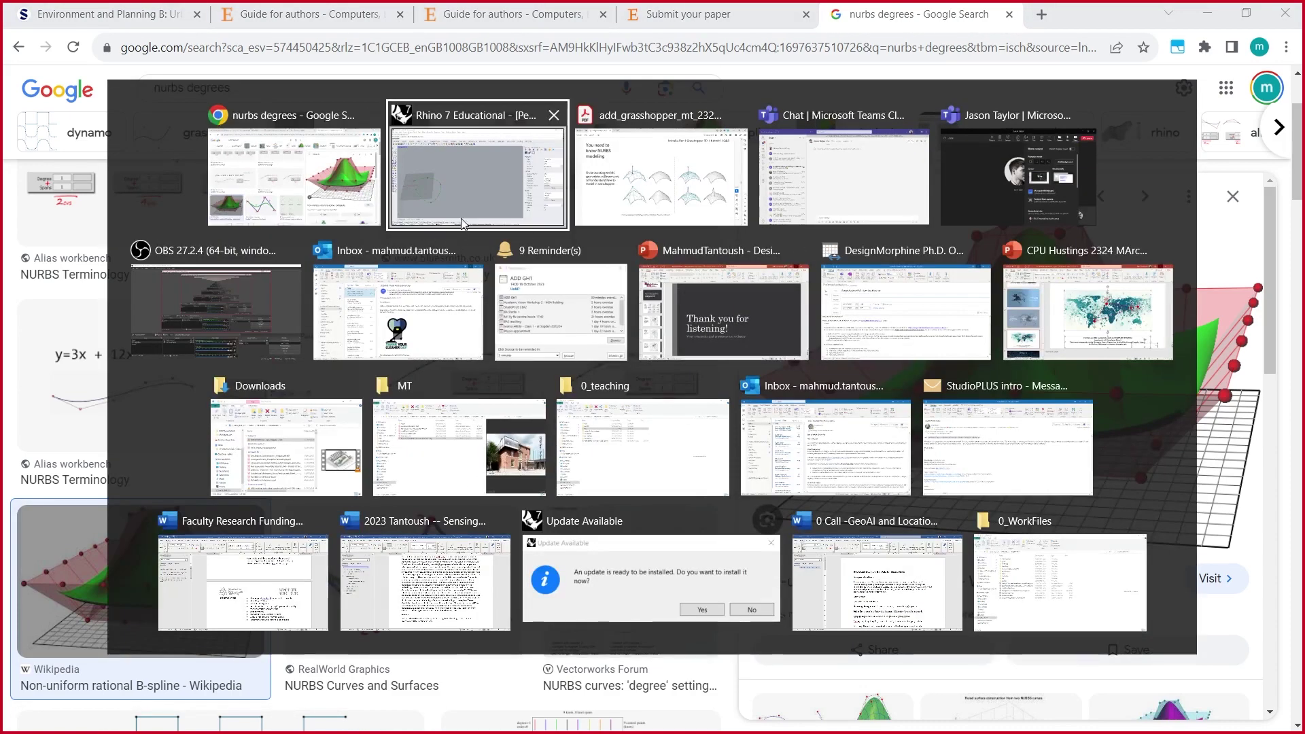
pyautogui.click(491, 193)
pyautogui.click(620, 344)
pyautogui.moveTo(620, 343); pyautogui.dragTo(628, 343)
pyautogui.click(886, 361)
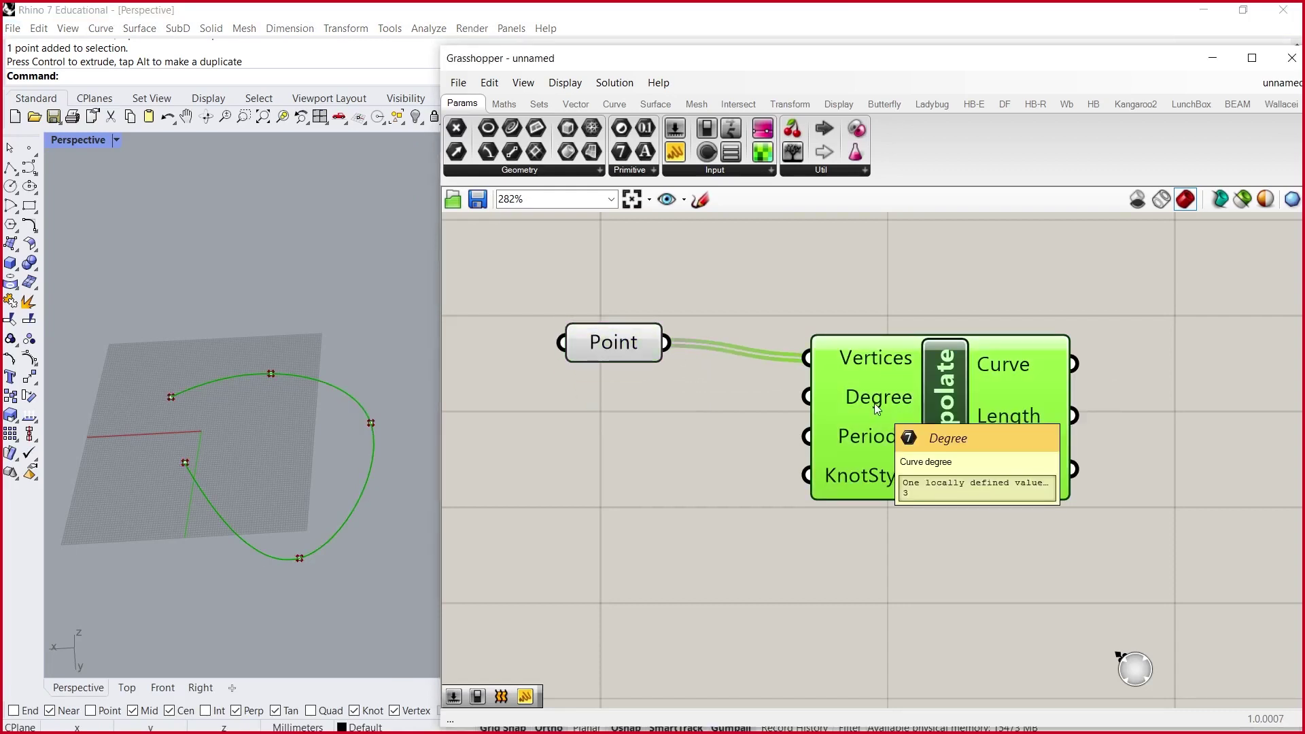
# - Add a Number Slider with the value 1 above the Point parameter and connect it to Interpolate's Degree input
pyautogui.doubleClick(714, 266)
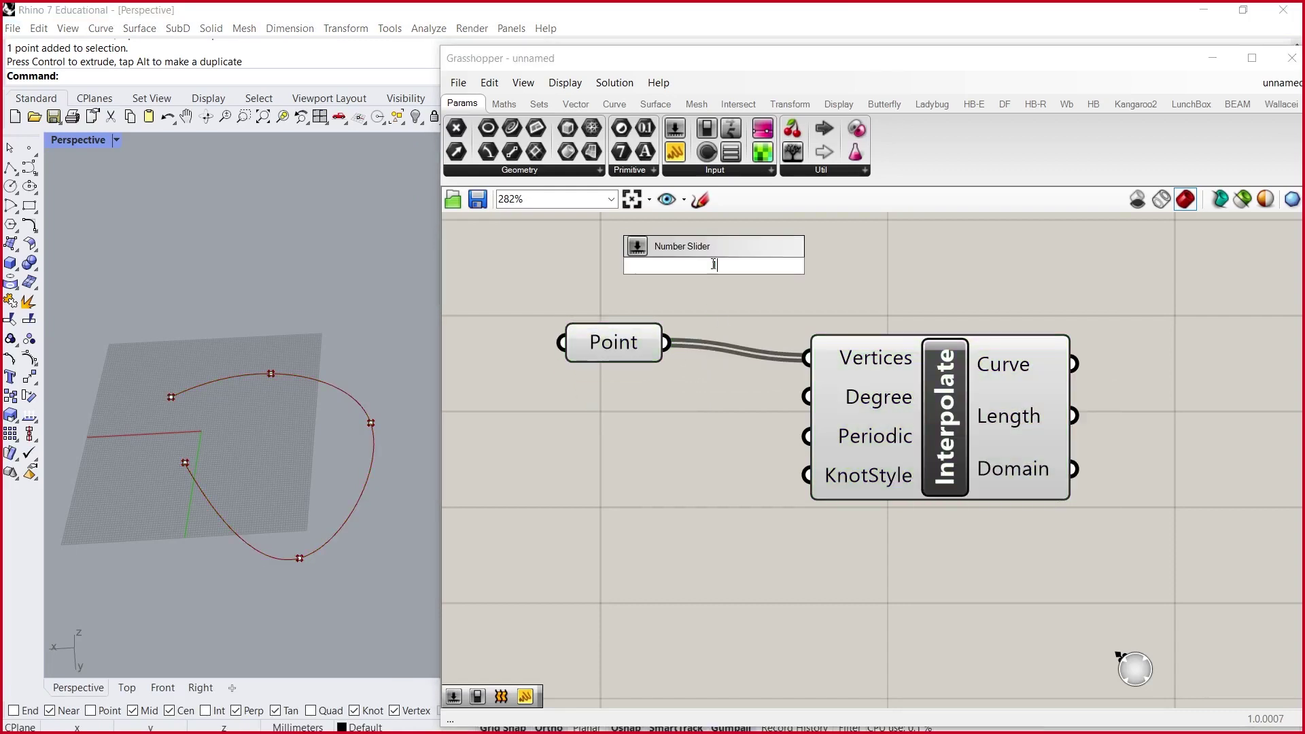
pyautogui.write('1')
pyautogui.press('Return')
pyautogui.moveTo(911, 265); pyautogui.dragTo(916, 390)
pyautogui.click(883, 384)
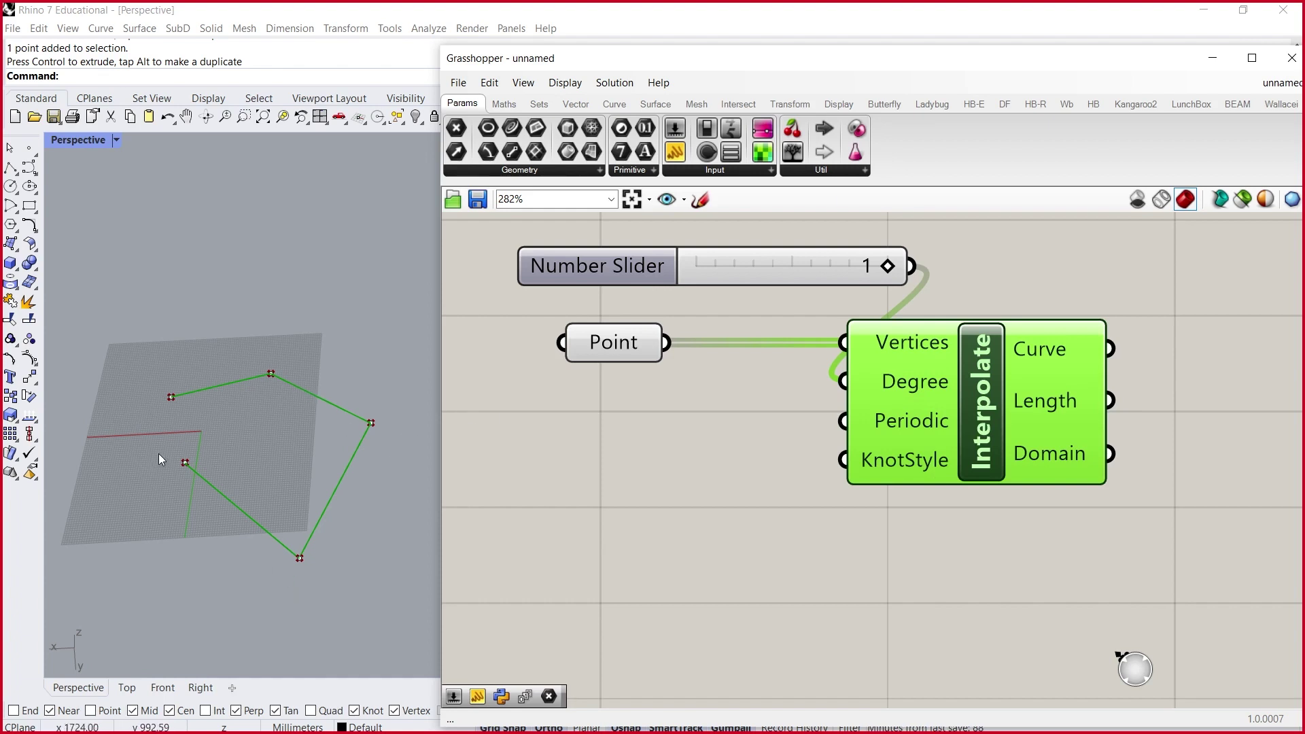
# - Add another Number Slider with the value 2 above the first and connect it to Interpolate's Degree input as the replacement
pyautogui.scroll(-2, 787, 337)
pyautogui.doubleClick(733, 230)
pyautogui.write('2')
pyautogui.press('Return')
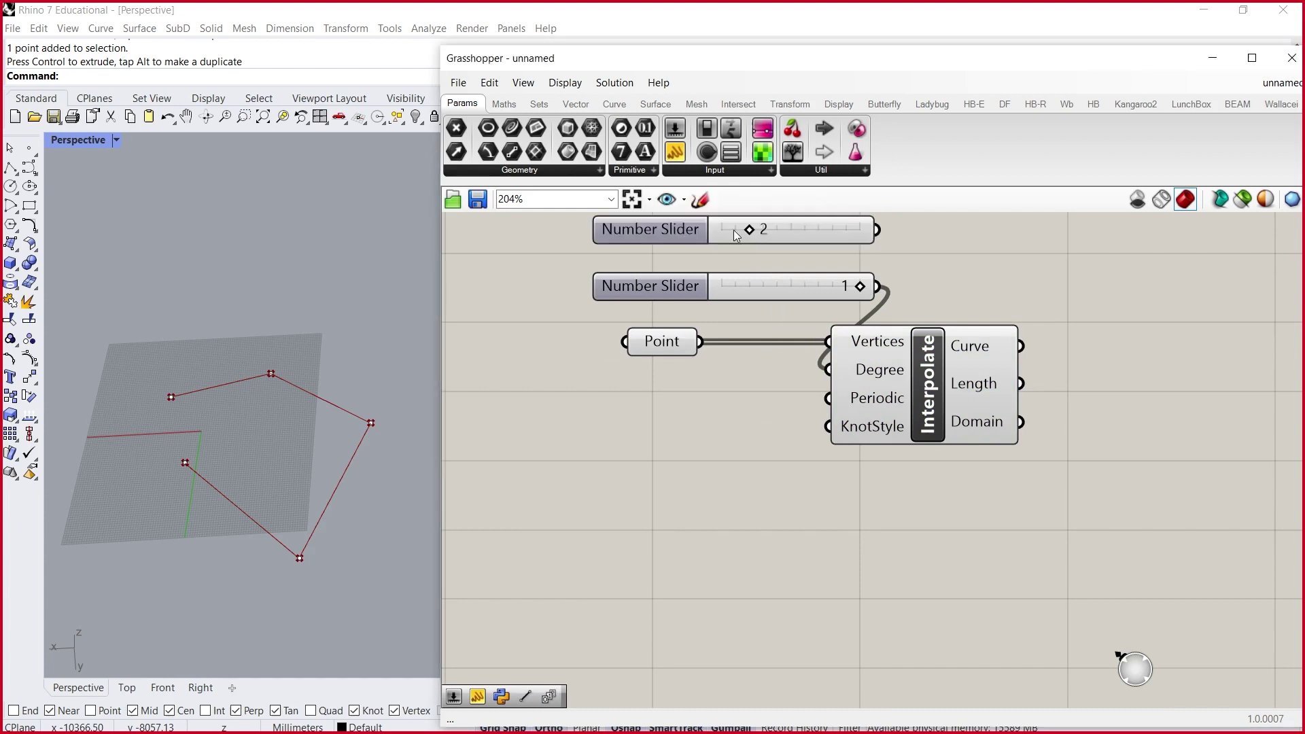
pyautogui.moveTo(877, 229); pyautogui.dragTo(828, 371)
pyautogui.click(873, 372)
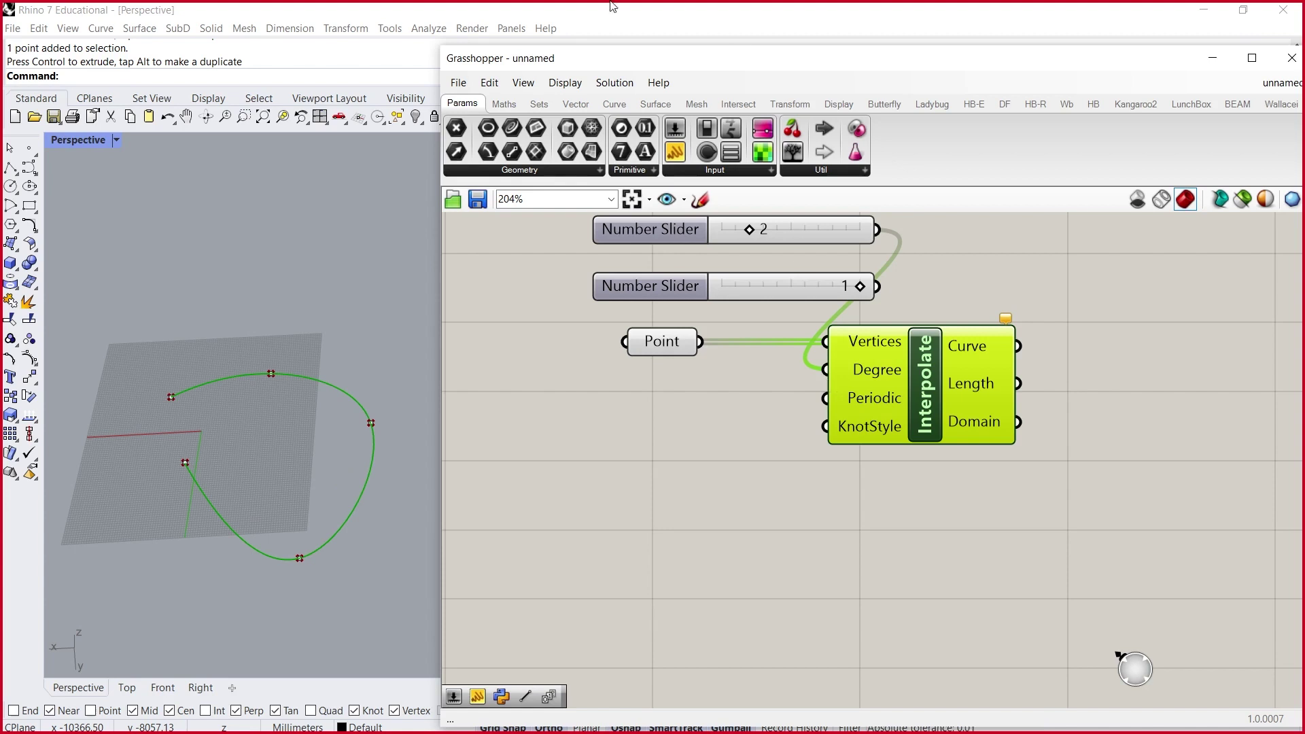
# - Delete the disconnected slider with the value 1 and set the connected Degree slider to 3
pyautogui.click(757, 292)
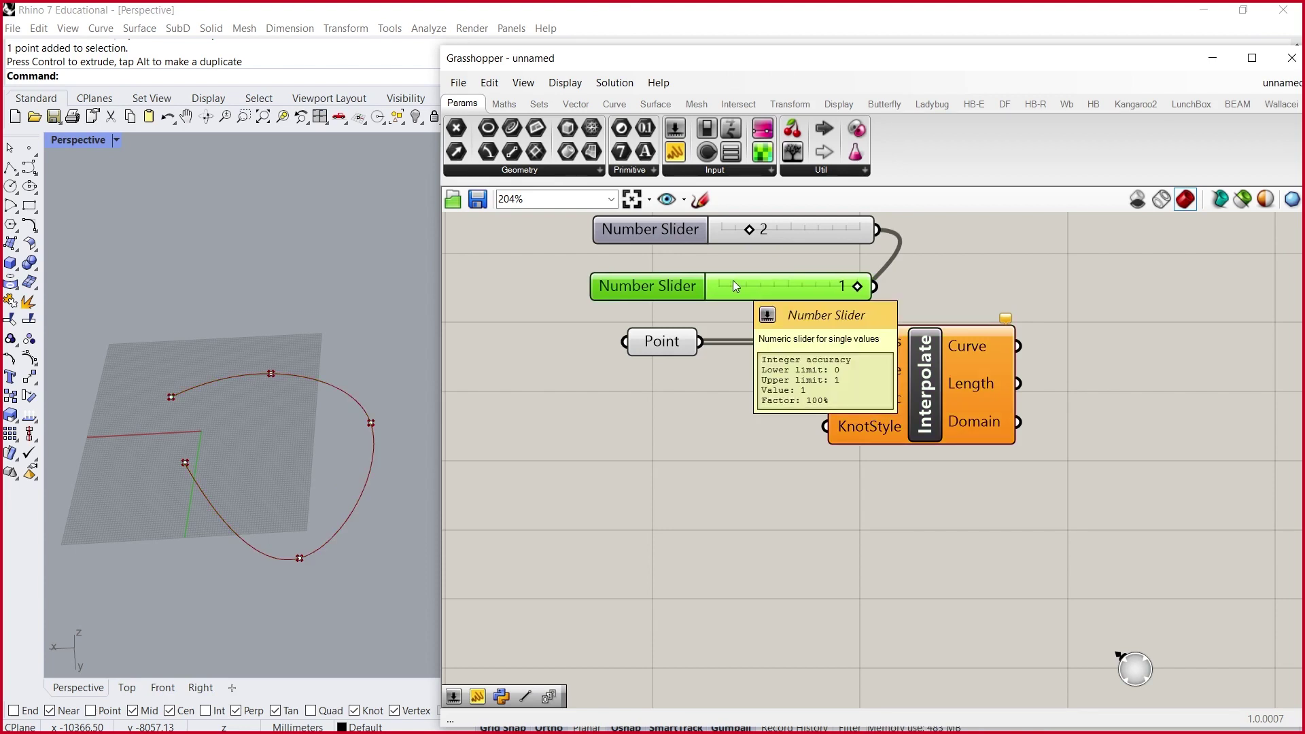
pyautogui.press('Delete')
pyautogui.moveTo(748, 231)
pyautogui.mouseDown()
pyautogui.moveTo(776, 229)
pyautogui.moveTo(769, 239)
pyautogui.mouseUp()
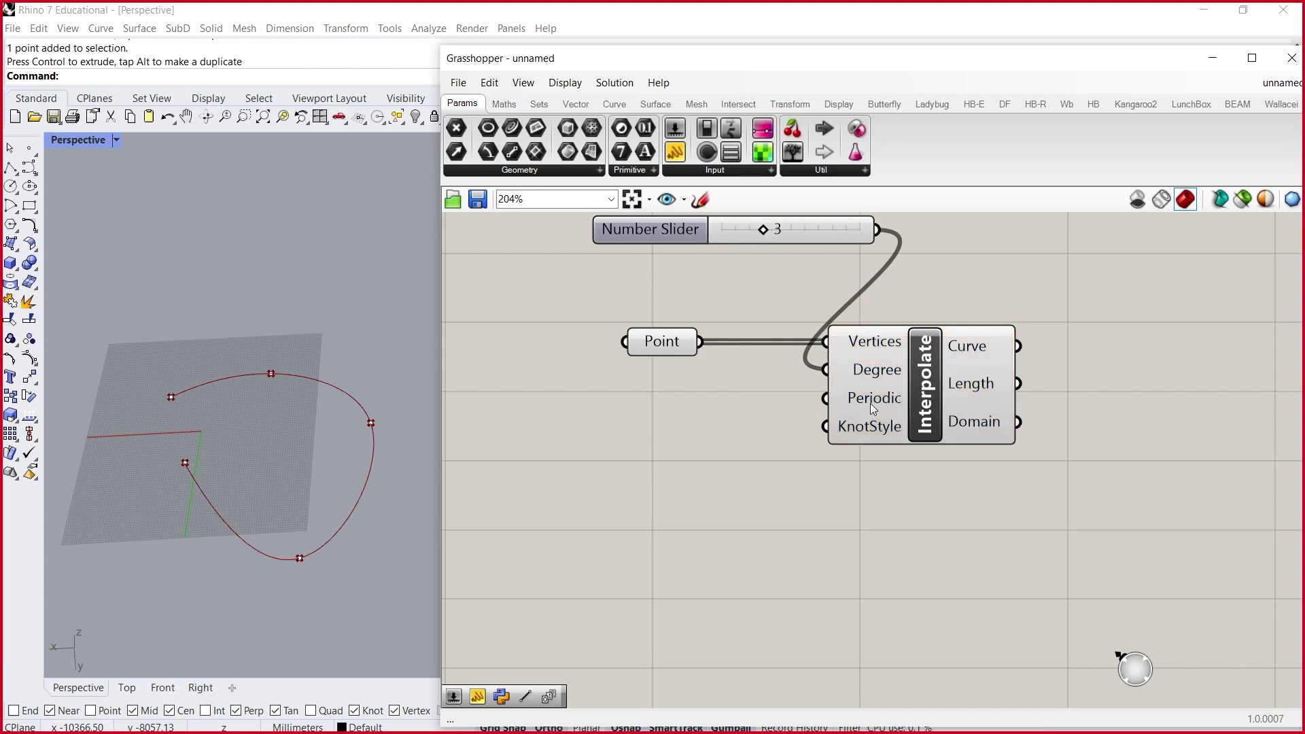
# - Add a Boolean Toggle to the canvas and position it below the Point parameter, clear of Interpolate's inputs
pyautogui.moveTo(875, 407)
pyautogui.moveTo(866, 397)
pyautogui.doubleClick(664, 429)
pyautogui.write('bool')
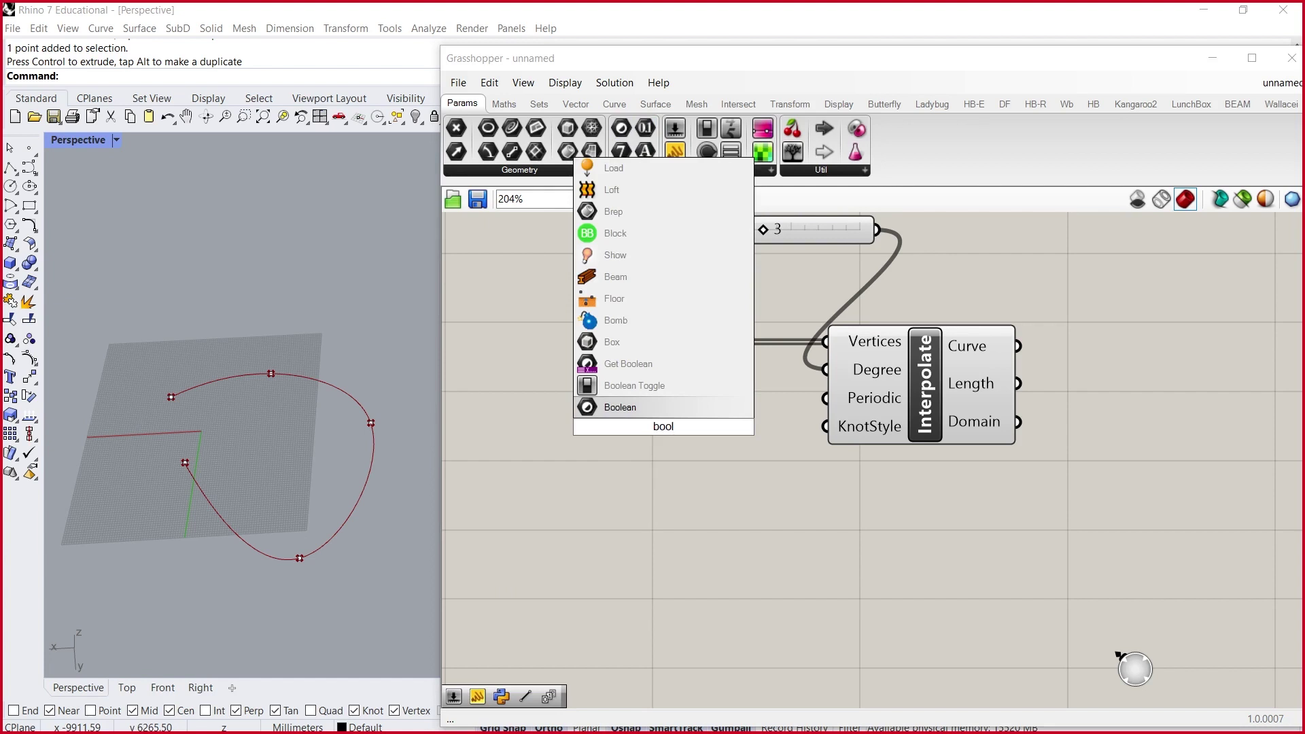
pyautogui.click(664, 385)
pyautogui.moveTo(663, 427); pyautogui.dragTo(603, 426)
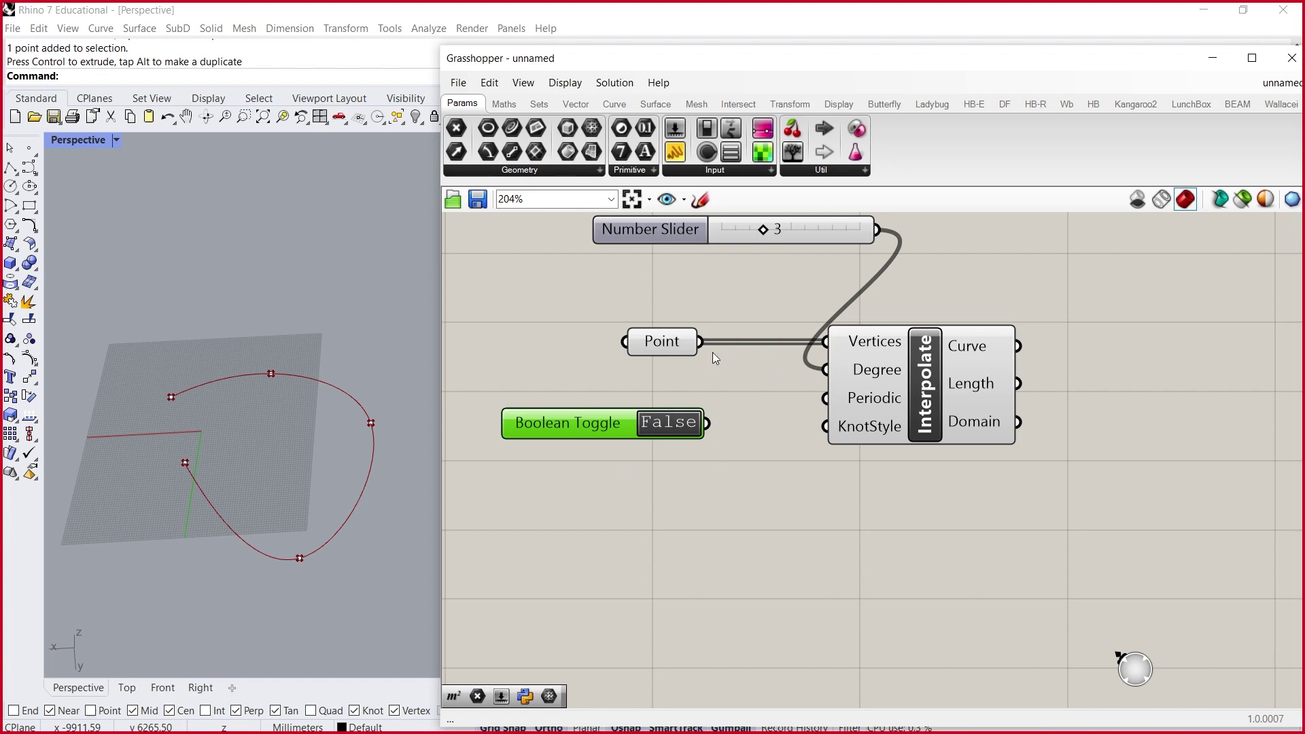
# - Set the Boolean Toggle to True and connect it to Interpolate's Periodic input
pyautogui.click(669, 423)
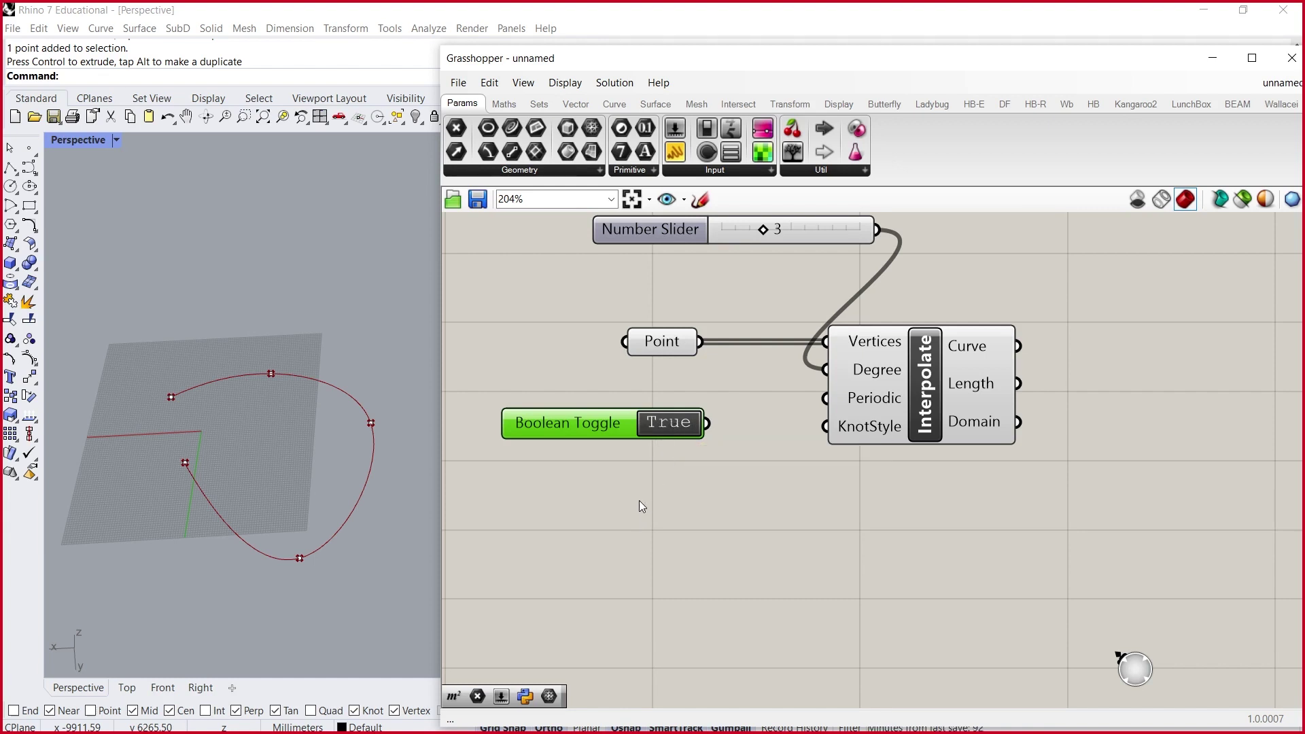
pyautogui.moveTo(709, 426); pyautogui.dragTo(809, 391)
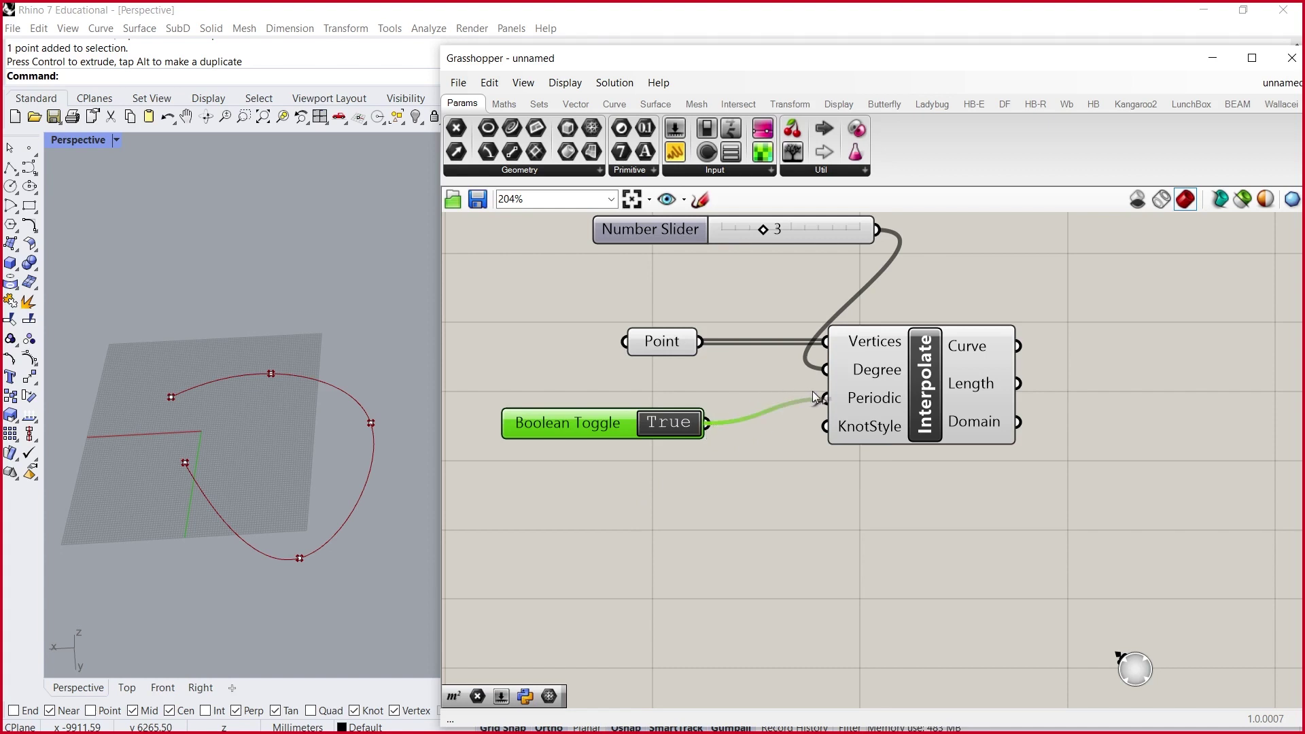
pyautogui.scroll(-2, 773, 459)
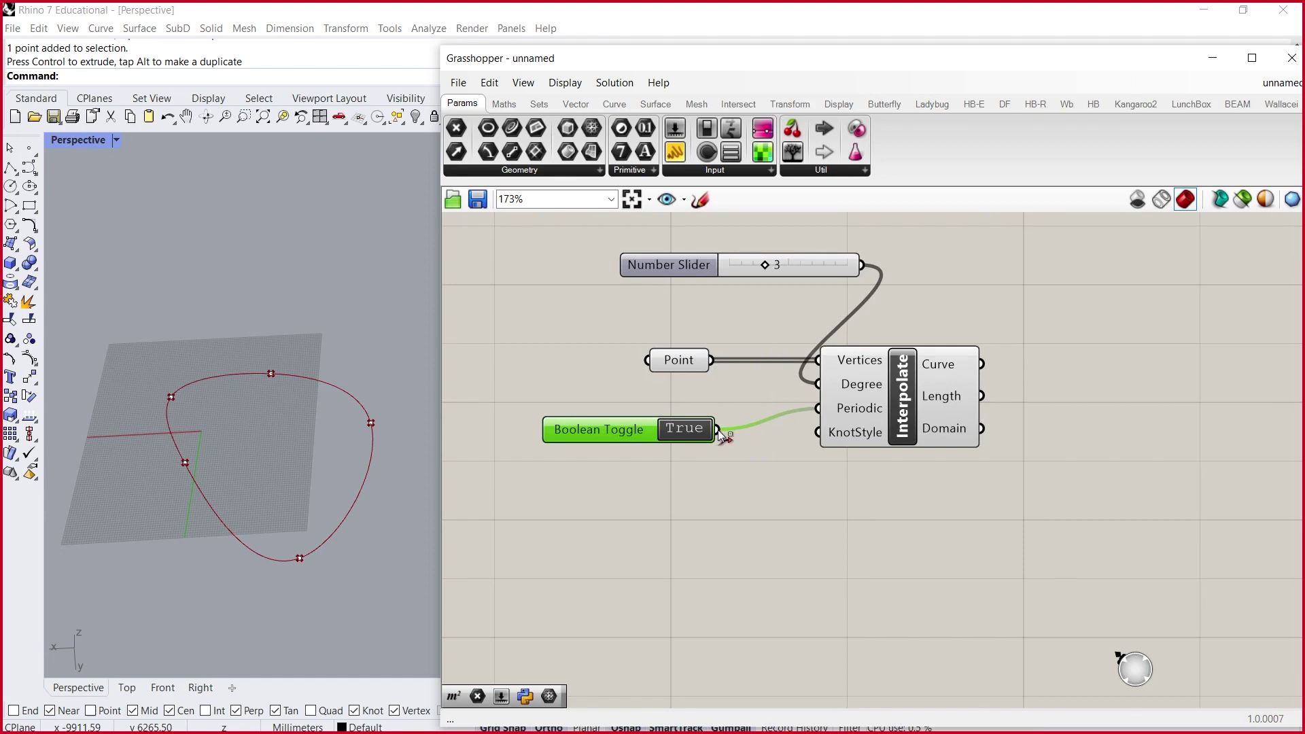
# - Disconnect the Boolean Toggle's wire from the Periodic input and reconnect it, twice in a row
pyautogui.keyDown('ctrl'); pyautogui.moveTo(716, 429); pyautogui.dragTo(818, 408); pyautogui.keyUp('ctrl')
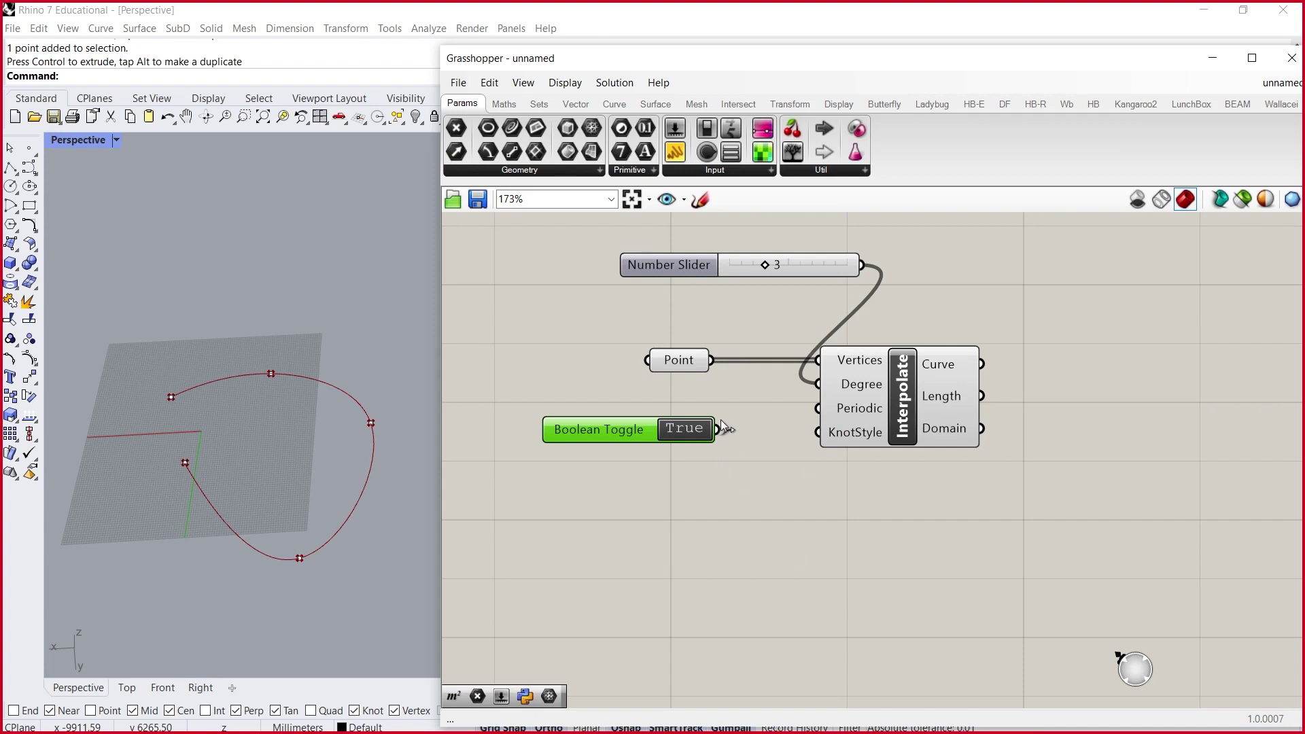
pyautogui.moveTo(716, 427); pyautogui.dragTo(815, 407)
pyautogui.keyDown('ctrl'); pyautogui.moveTo(715, 432); pyautogui.dragTo(818, 409); pyautogui.keyUp('ctrl')
pyautogui.moveTo(718, 431); pyautogui.dragTo(818, 407)
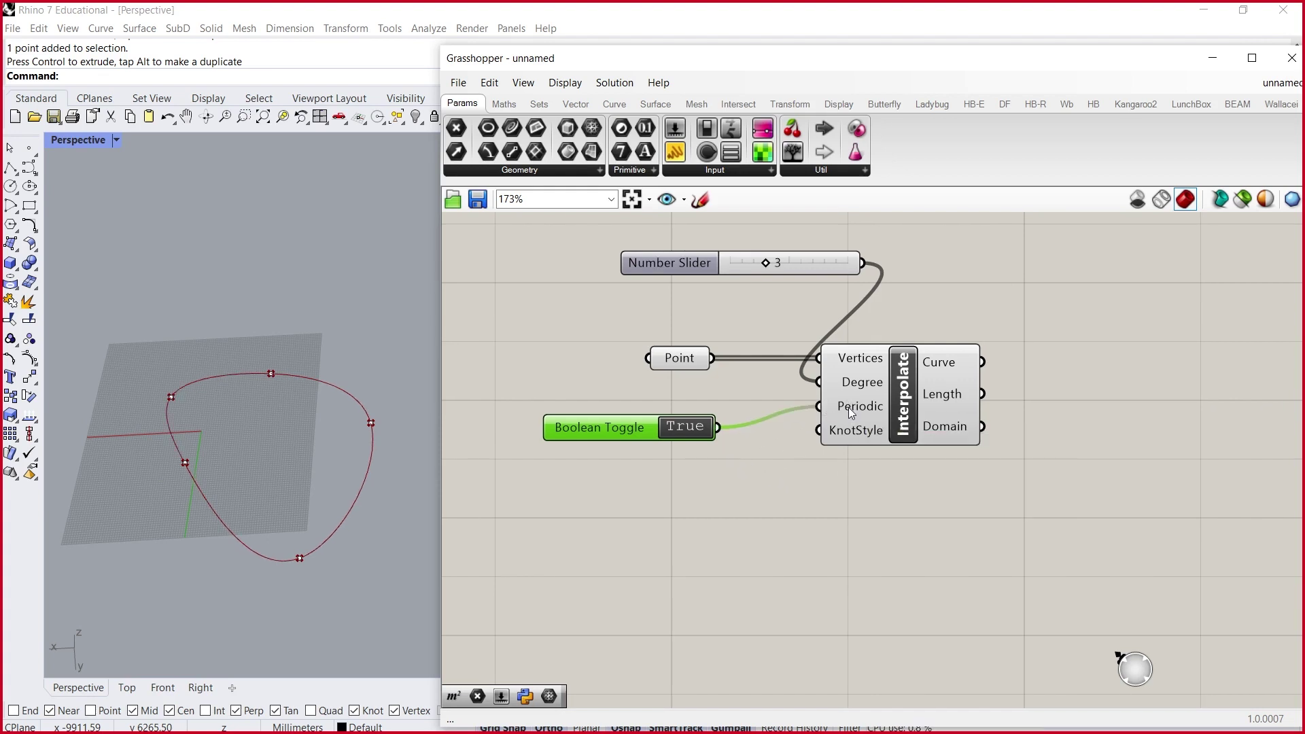
# - Remove the Boolean Toggle from the Periodic input with the Disconnect option, and wire it back to Periodic
pyautogui.rightClick(849, 410)
pyautogui.moveTo(966, 458)
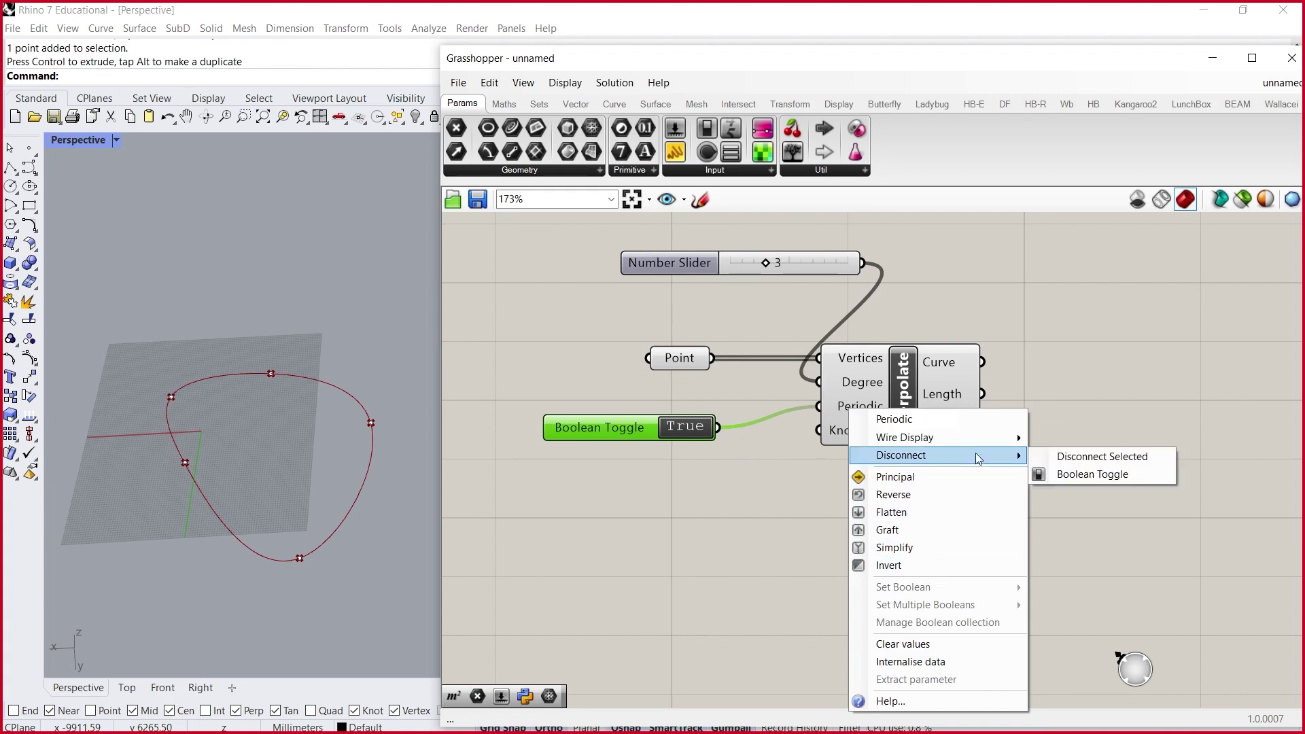
pyautogui.click(1084, 475)
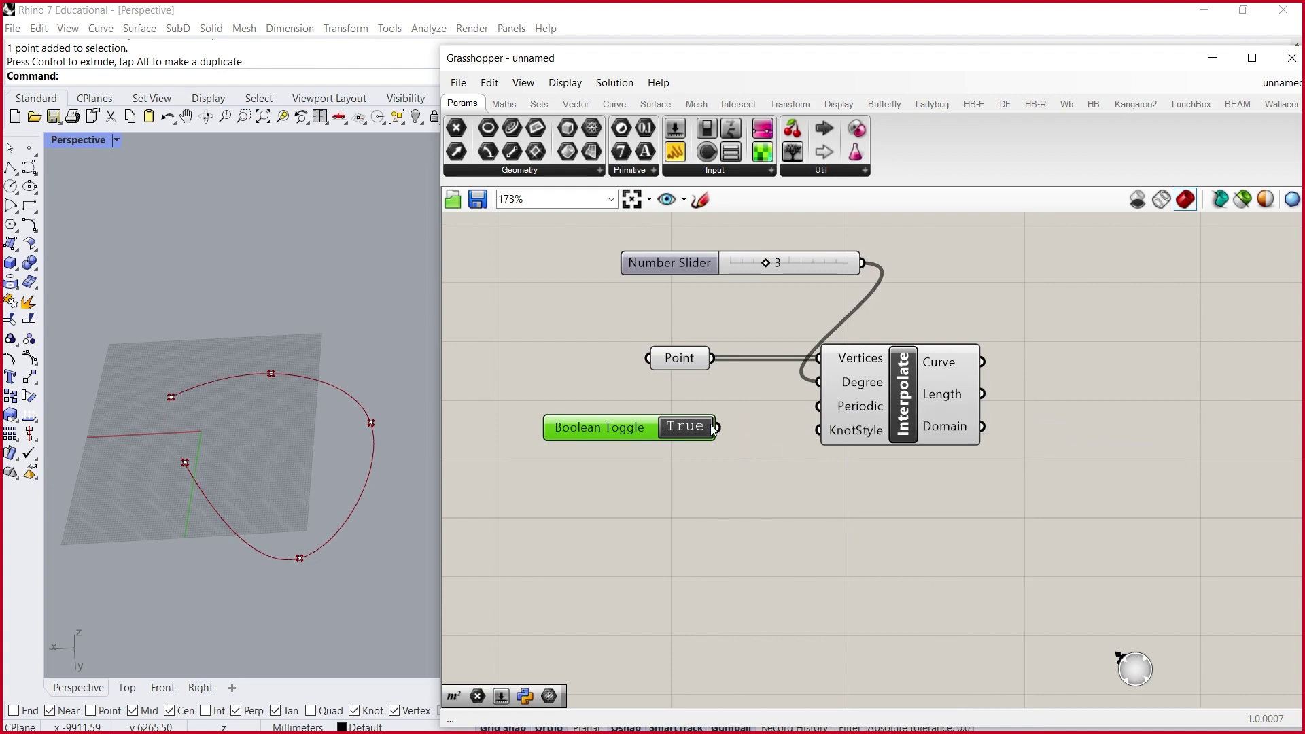
pyautogui.moveTo(717, 430); pyautogui.dragTo(817, 407)
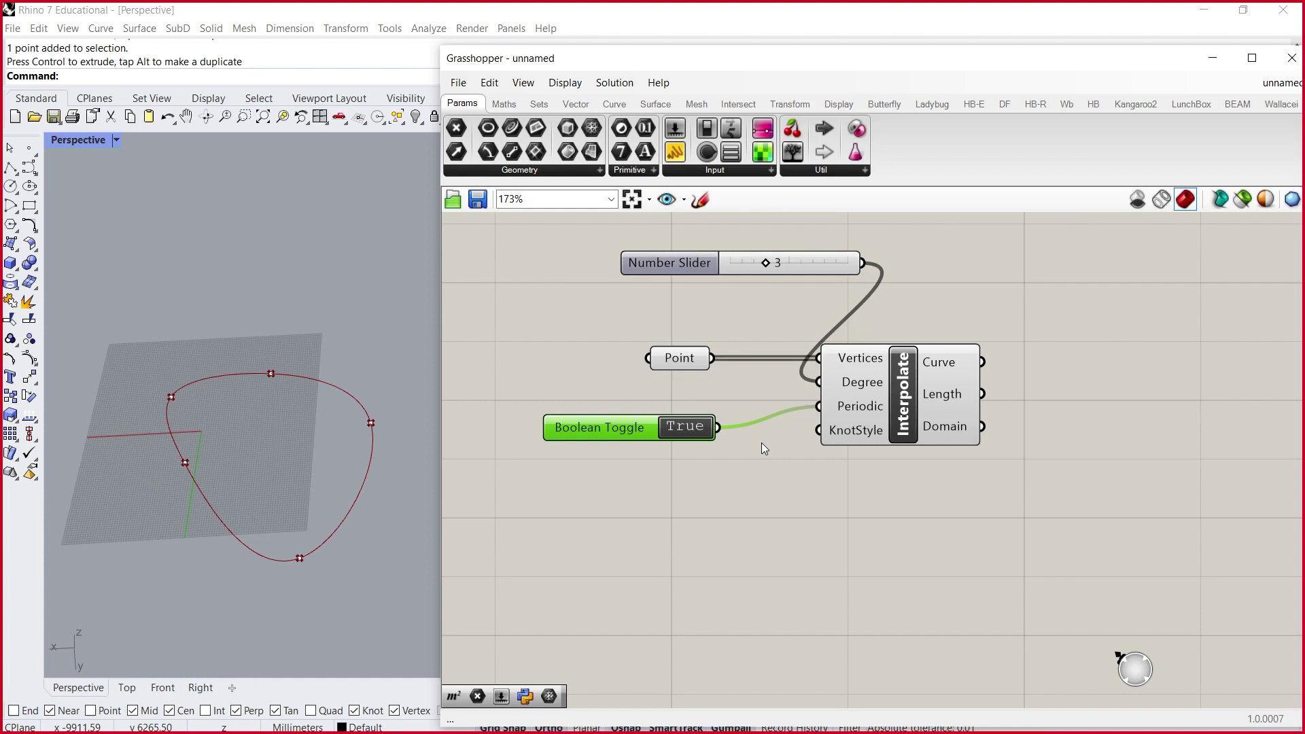
# - Nudge the Boolean Toggle slightly upward and inspect the Periodic input's description
pyautogui.moveTo(602, 422); pyautogui.dragTo(603, 416)
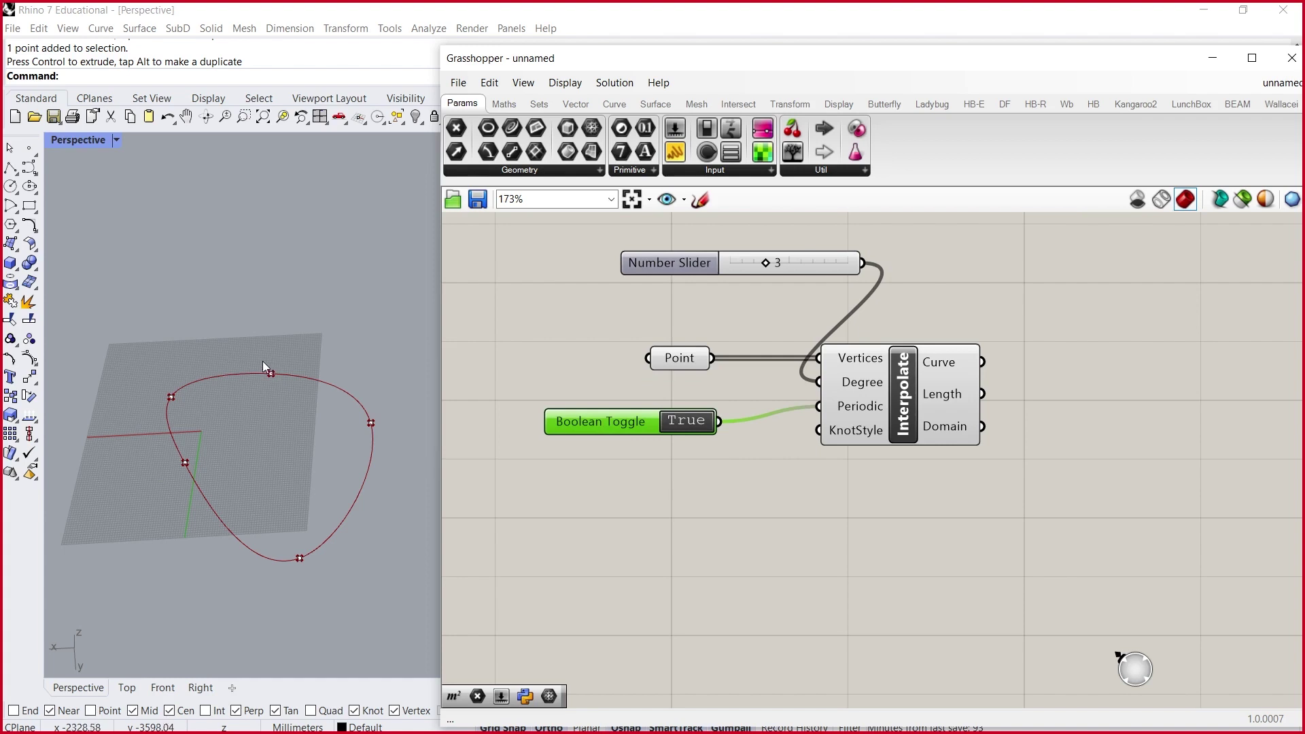
pyautogui.moveTo(388, 632); pyautogui.dragTo(164, 453)
pyautogui.moveTo(306, 560); pyautogui.dragTo(305, 559)
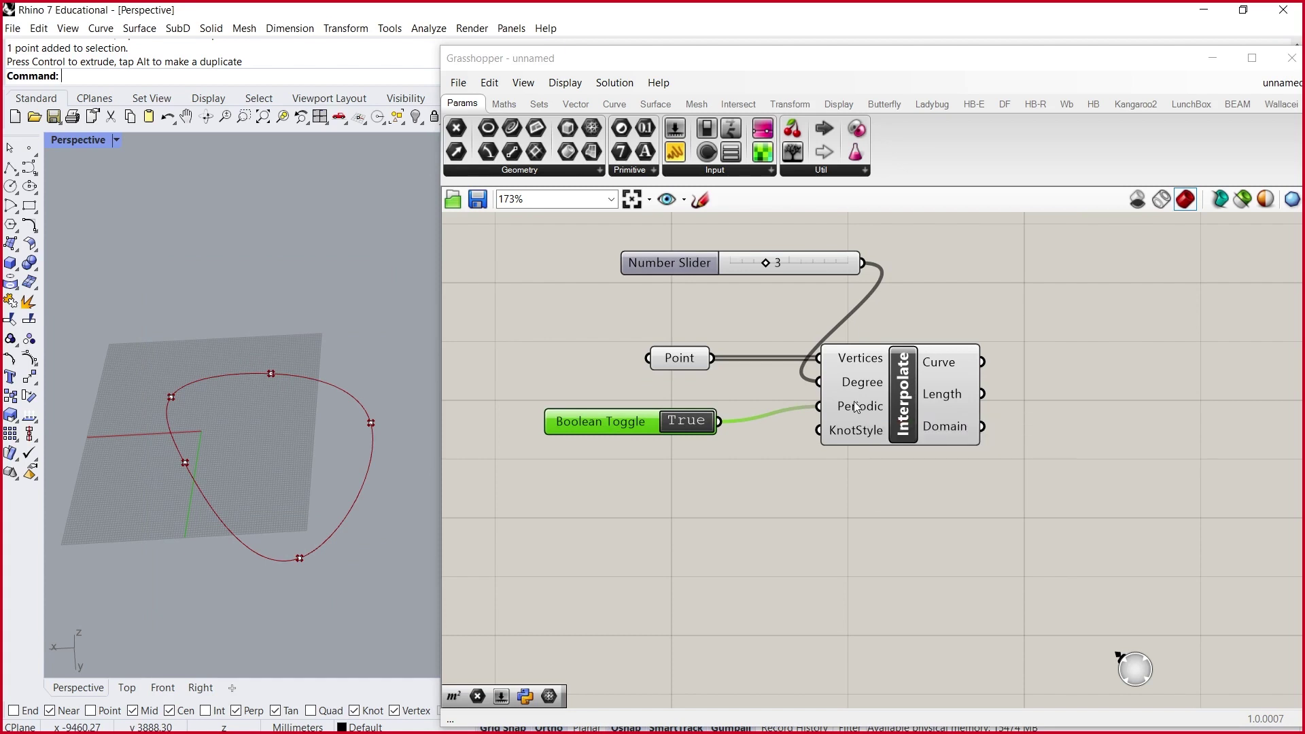
pyautogui.moveTo(851, 407)
pyautogui.moveTo(849, 411)
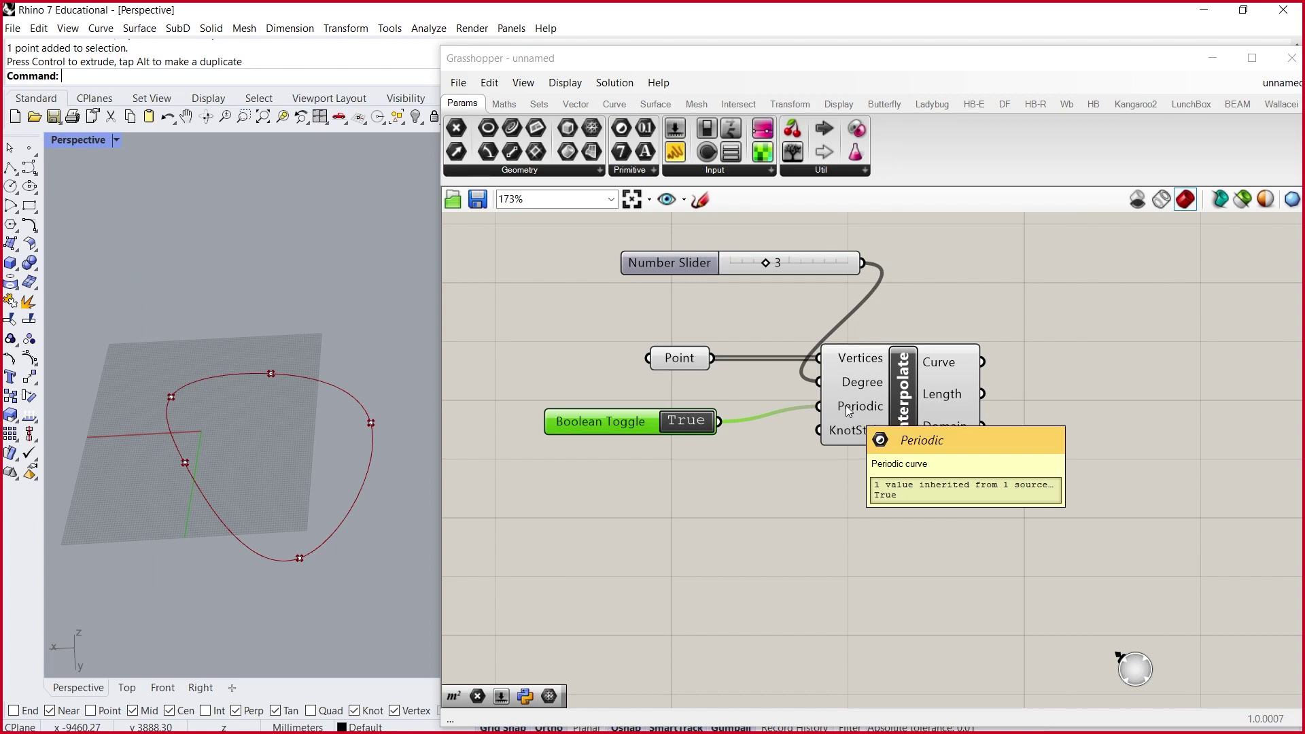
# - Move the Rhino point nearest the grid's centre outward toward the grid's near edge and deselect it
pyautogui.click(185, 463)
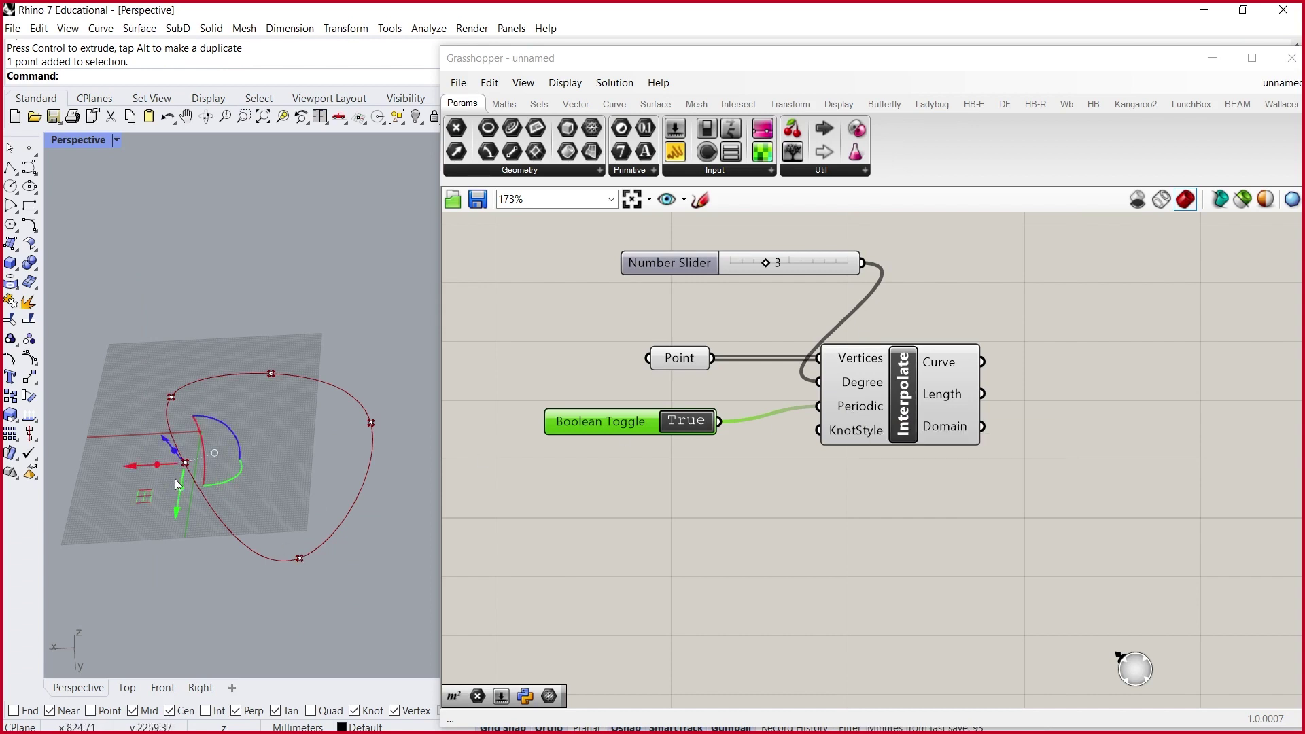
pyautogui.moveTo(178, 475); pyautogui.dragTo(143, 523)
pyautogui.press('Escape')
pyautogui.moveTo(406, 450); pyautogui.dragTo(349, 241, button='right')
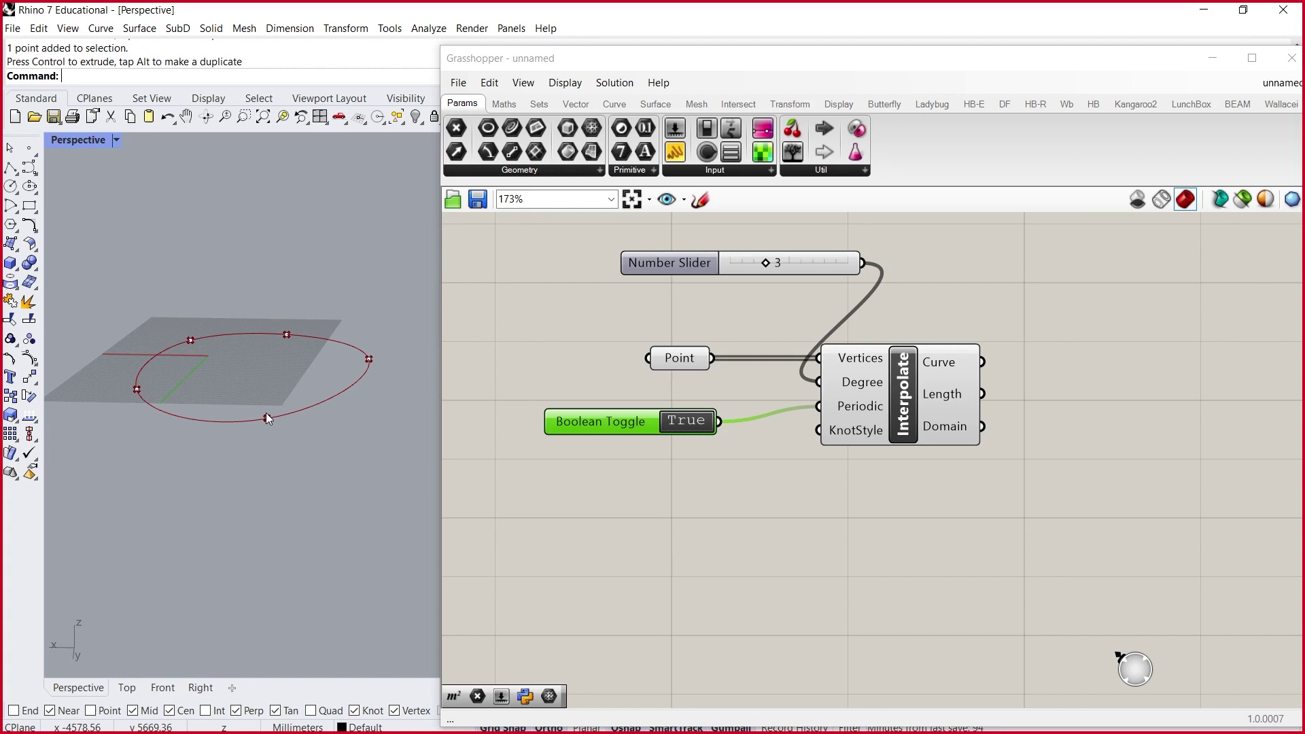
# - Add a Surface parameter to the canvas, beyond the Interpolate component's outputs
pyautogui.click(1092, 370)
pyautogui.write('Srf')
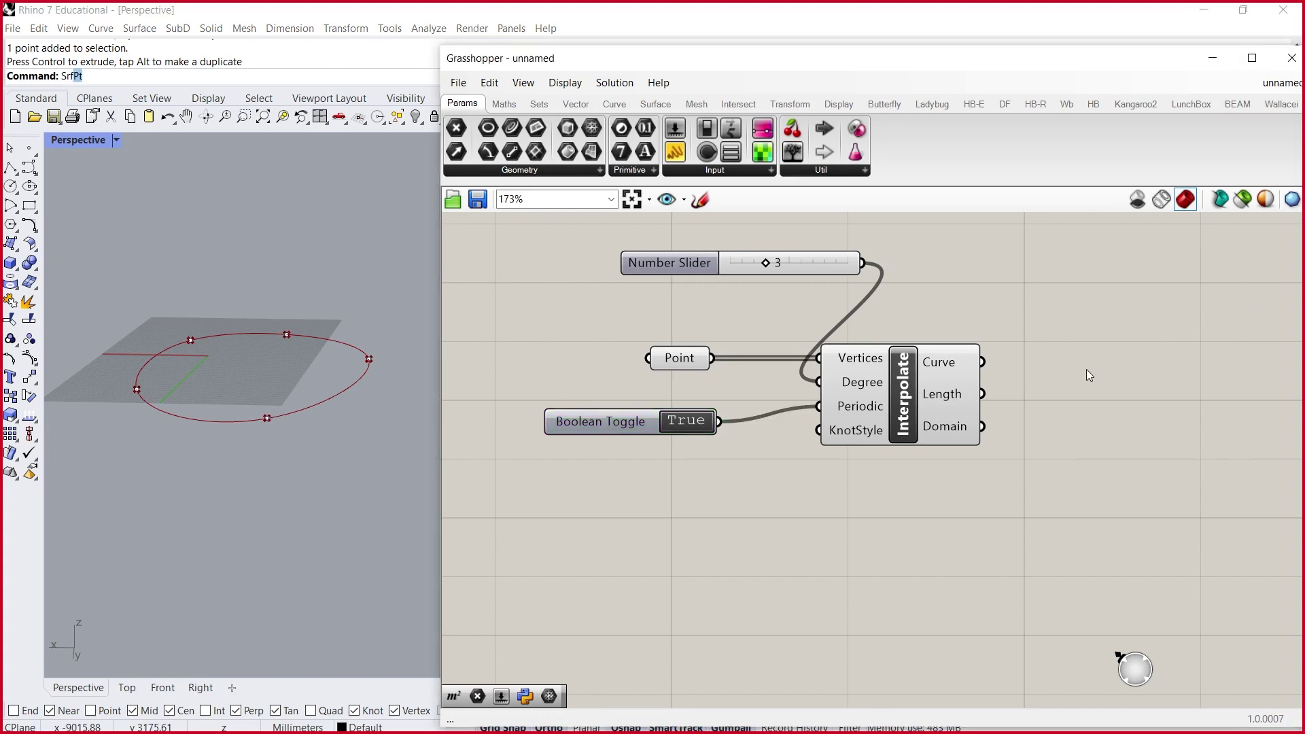
pyautogui.doubleClick(1079, 384)
pyautogui.write('sr')
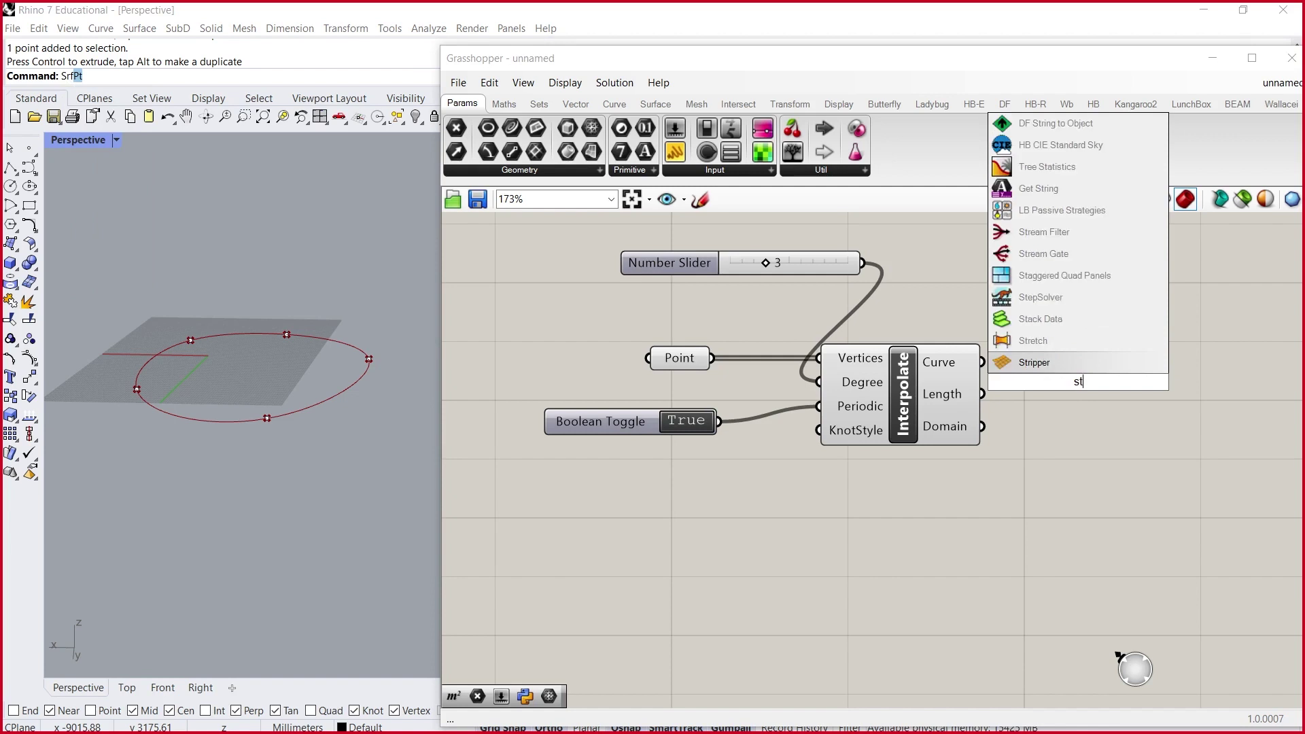
pyautogui.write('f')
pyautogui.click(1069, 353)
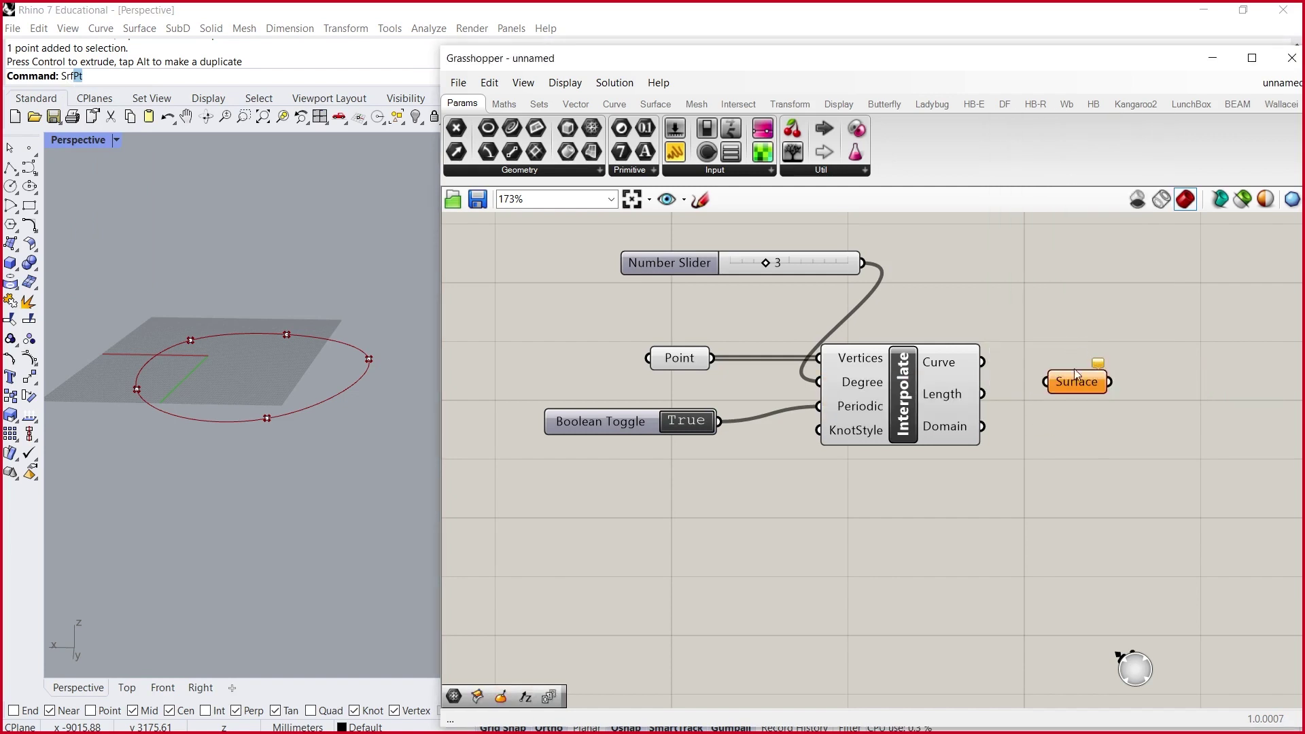
pyautogui.scroll(1, 1079, 295)
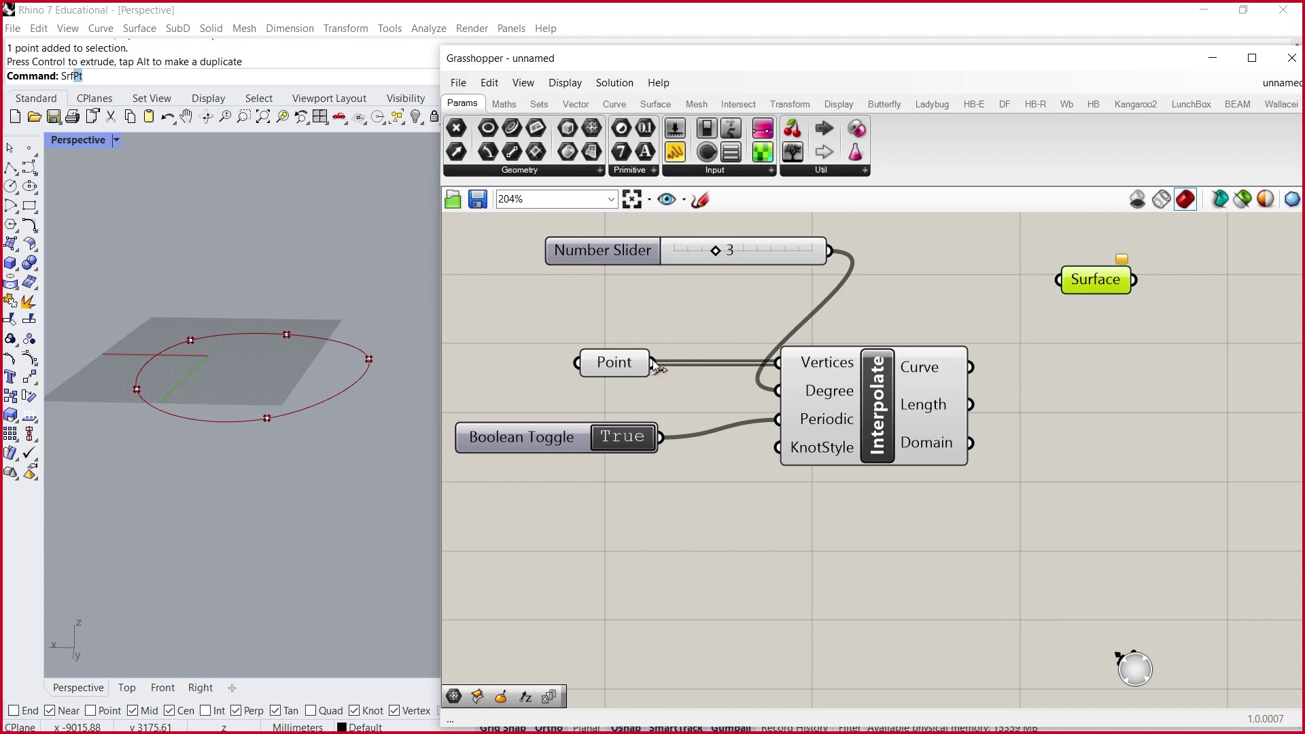
# - Disconnect the Point parameter's wire from the Vertices input by hand and reconnect it
pyautogui.keyDown('ctrl'); pyautogui.moveTo(654, 365); pyautogui.dragTo(778, 362); pyautogui.keyUp('ctrl')
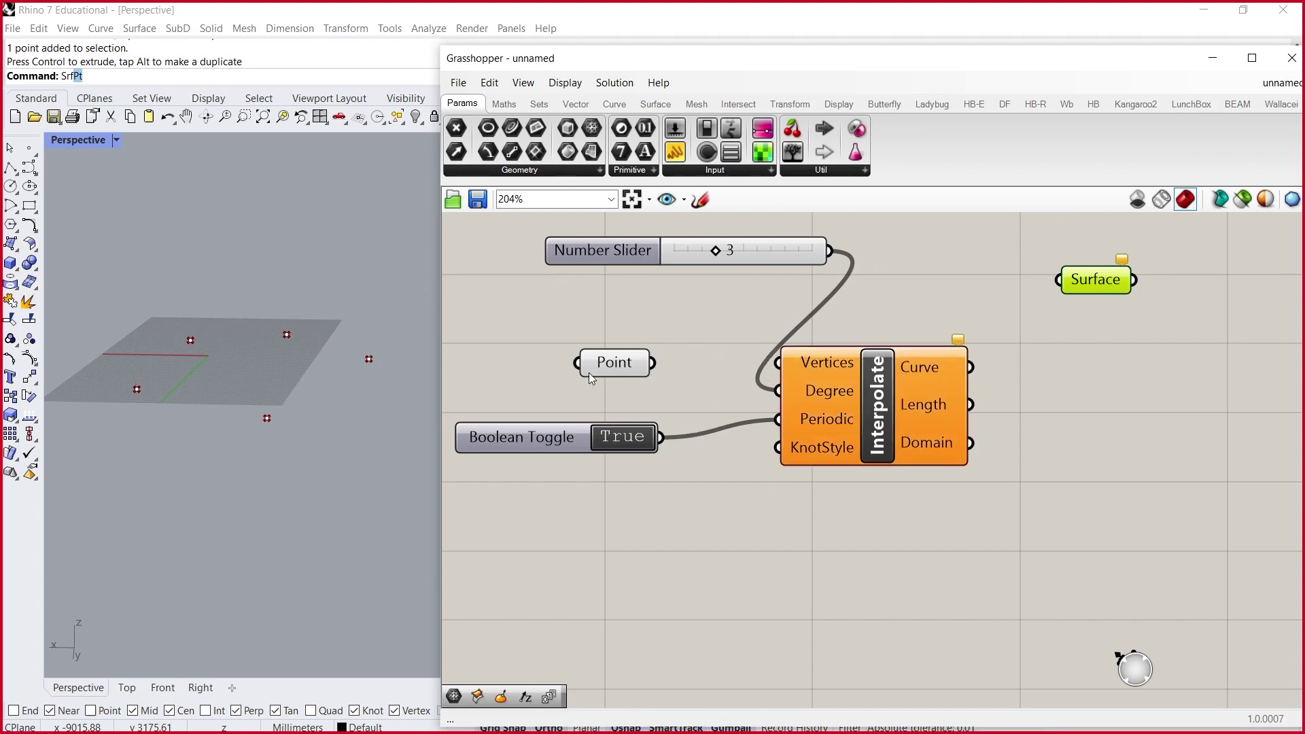
pyautogui.moveTo(653, 363); pyautogui.dragTo(791, 365)
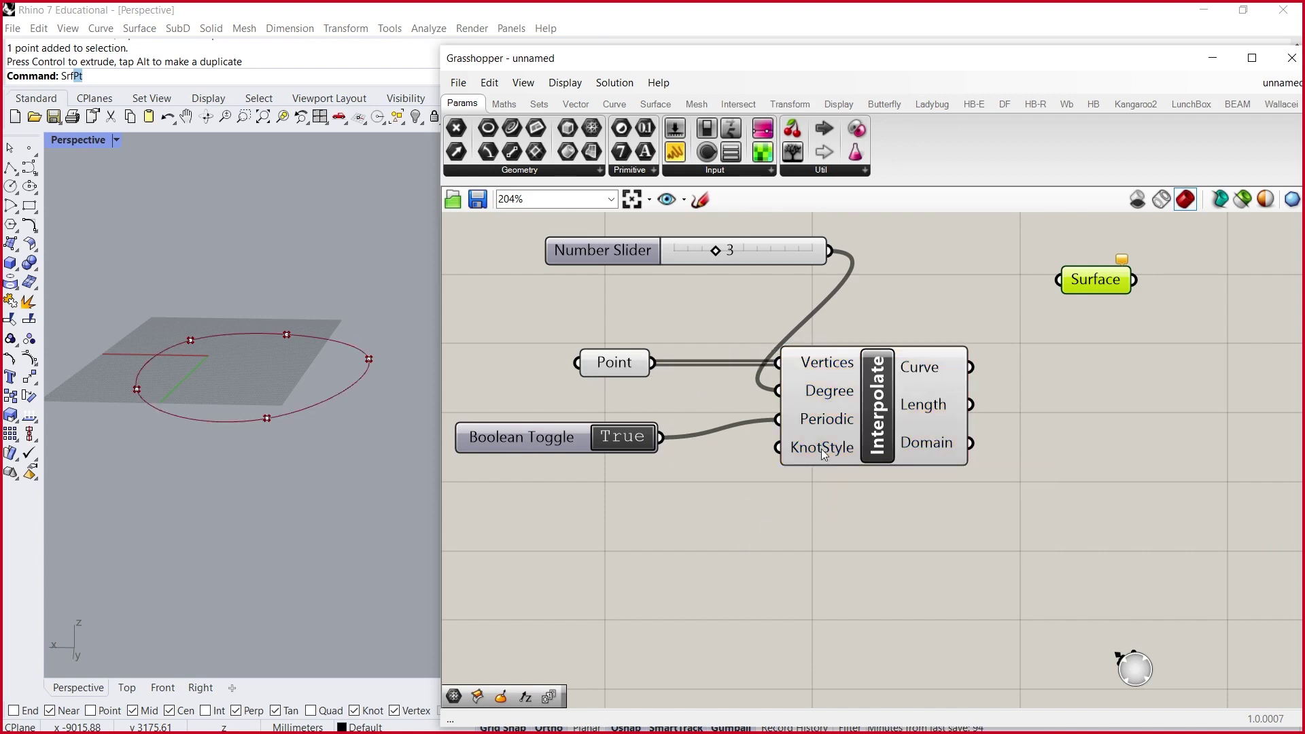
pyautogui.click(942, 299)
# - Shift the Interpolate component slightly and wire its Curve output into the Surface parameter
pyautogui.moveTo(919, 377); pyautogui.dragTo(943, 345)
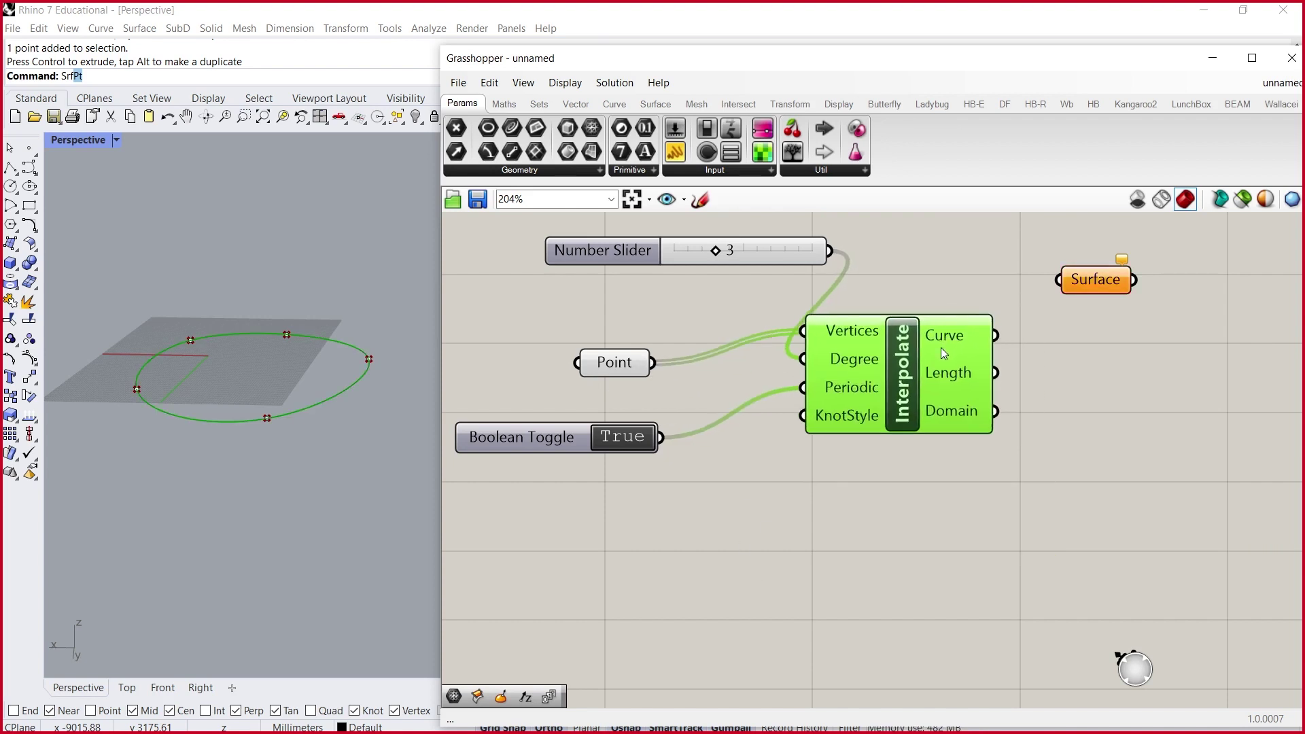
pyautogui.moveTo(947, 359)
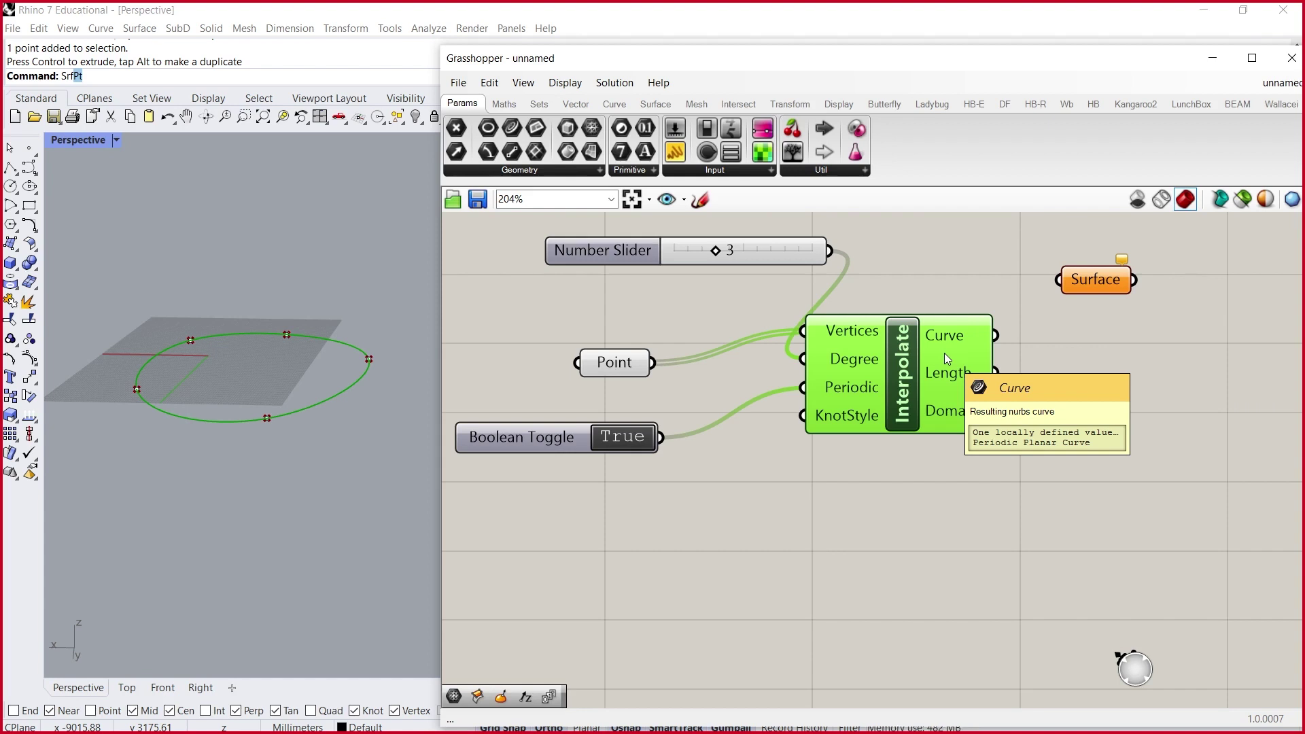
pyautogui.moveTo(996, 333); pyautogui.dragTo(1122, 328)
pyautogui.click(1120, 371)
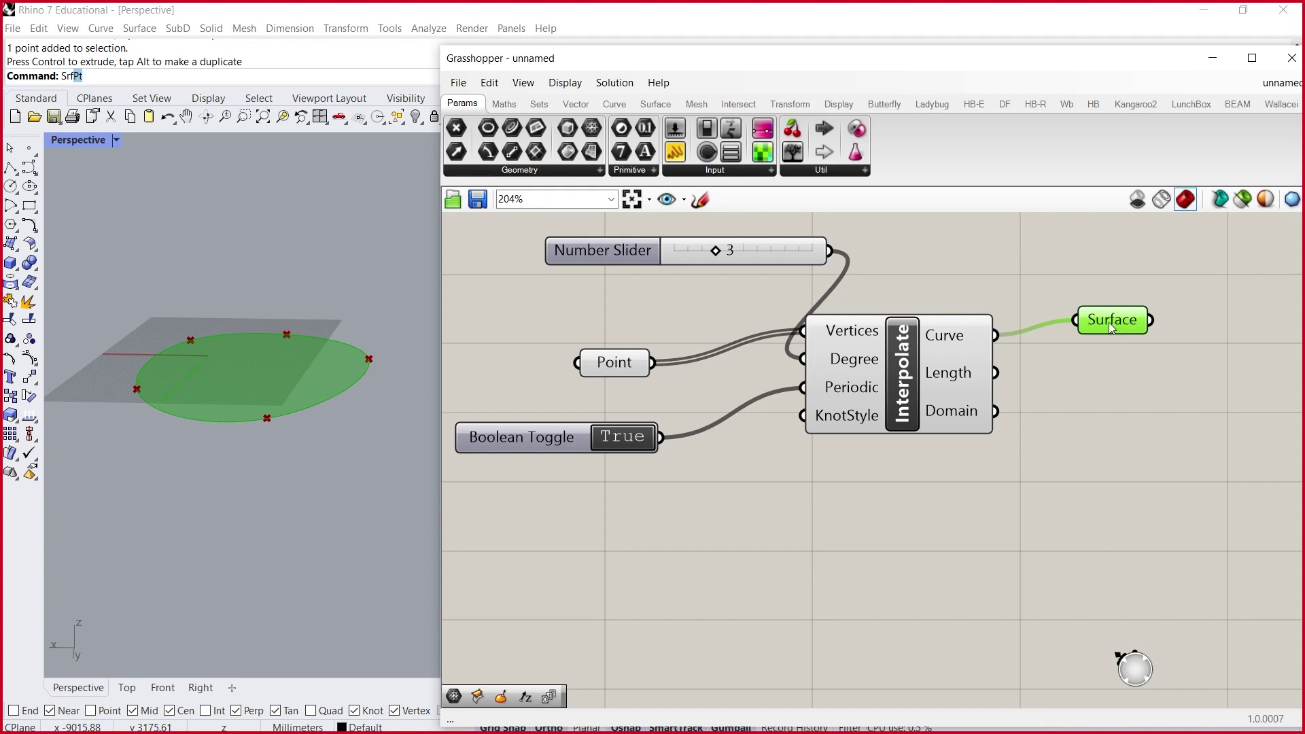
# - Raise the Interpolate component and position the Surface parameter roughly level with its Curve output
pyautogui.moveTo(958, 364); pyautogui.dragTo(999, 306)
pyautogui.moveTo(1120, 323); pyautogui.dragTo(1130, 280)
pyautogui.click(985, 280)
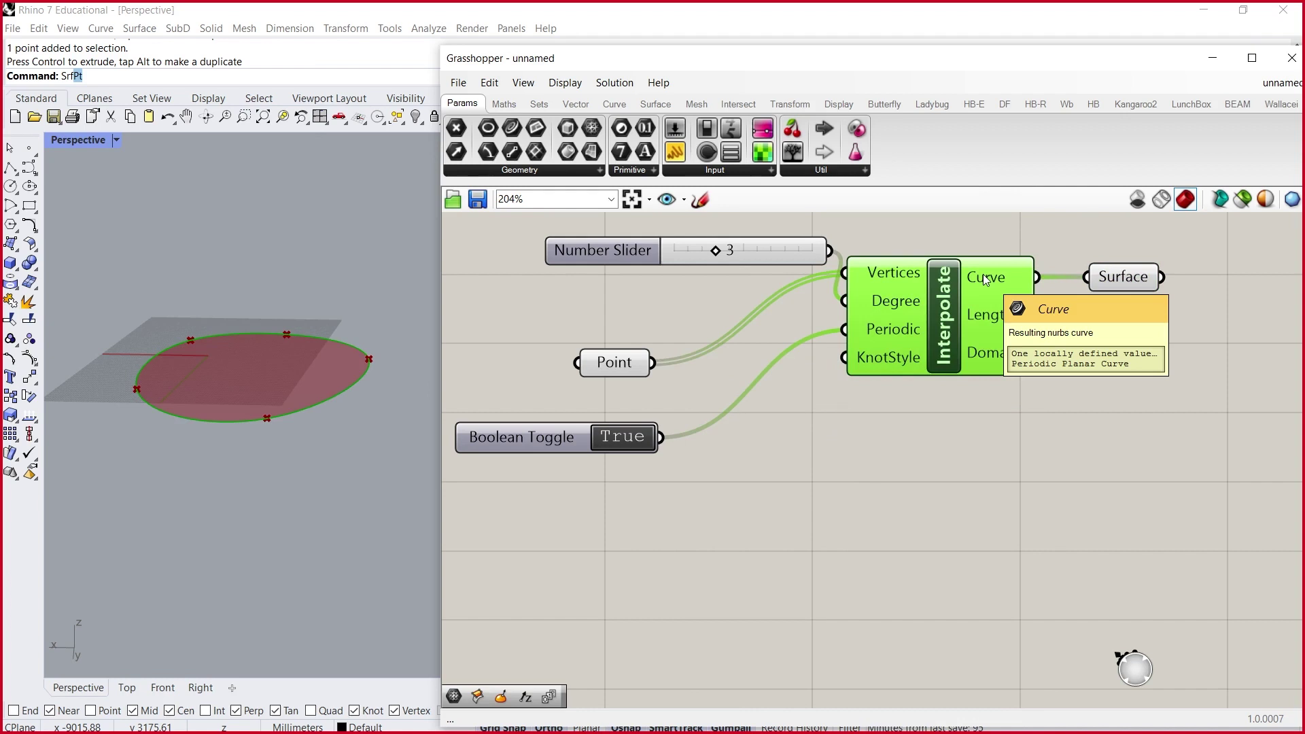
pyautogui.moveTo(1118, 284)
pyautogui.mouseDown()
pyautogui.moveTo(1153, 259)
pyautogui.moveTo(1131, 275)
pyautogui.mouseUp()
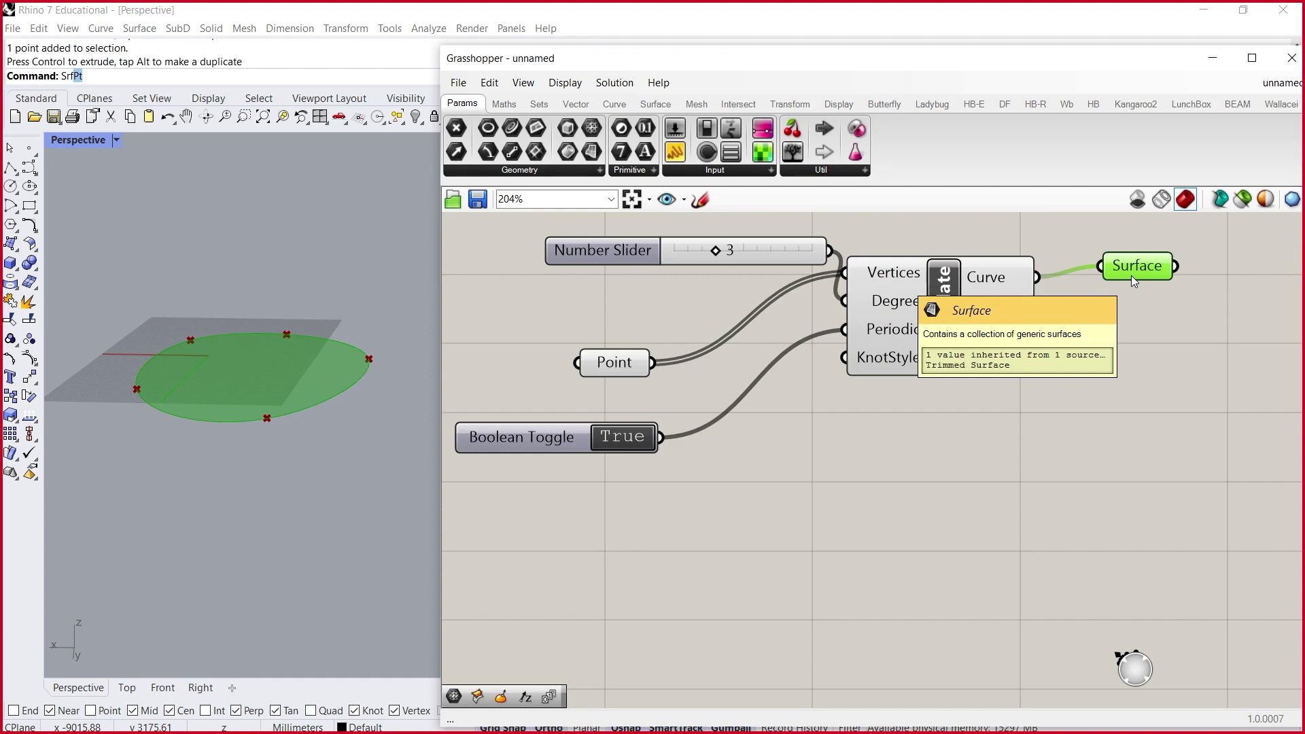
pyautogui.moveTo(1132, 276); pyautogui.dragTo(1115, 295)
pyautogui.moveTo(1010, 281)
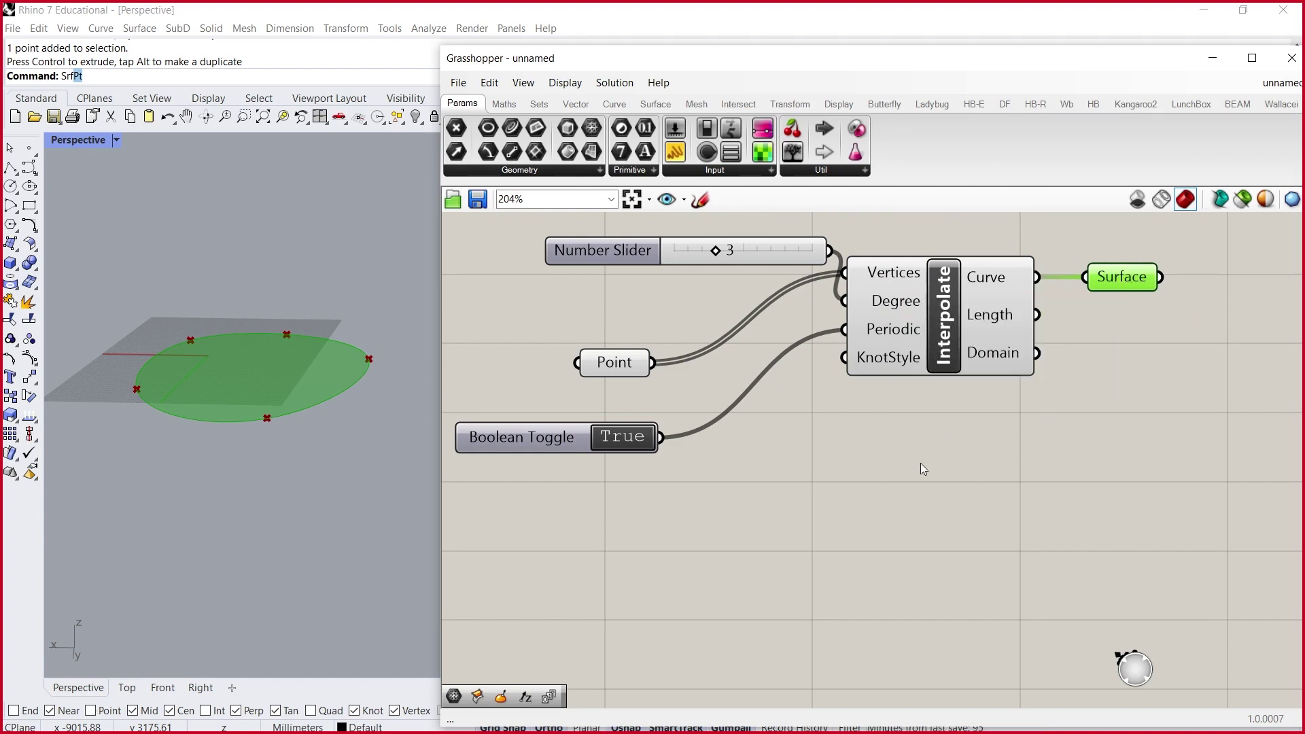
pyautogui.click(843, 521)
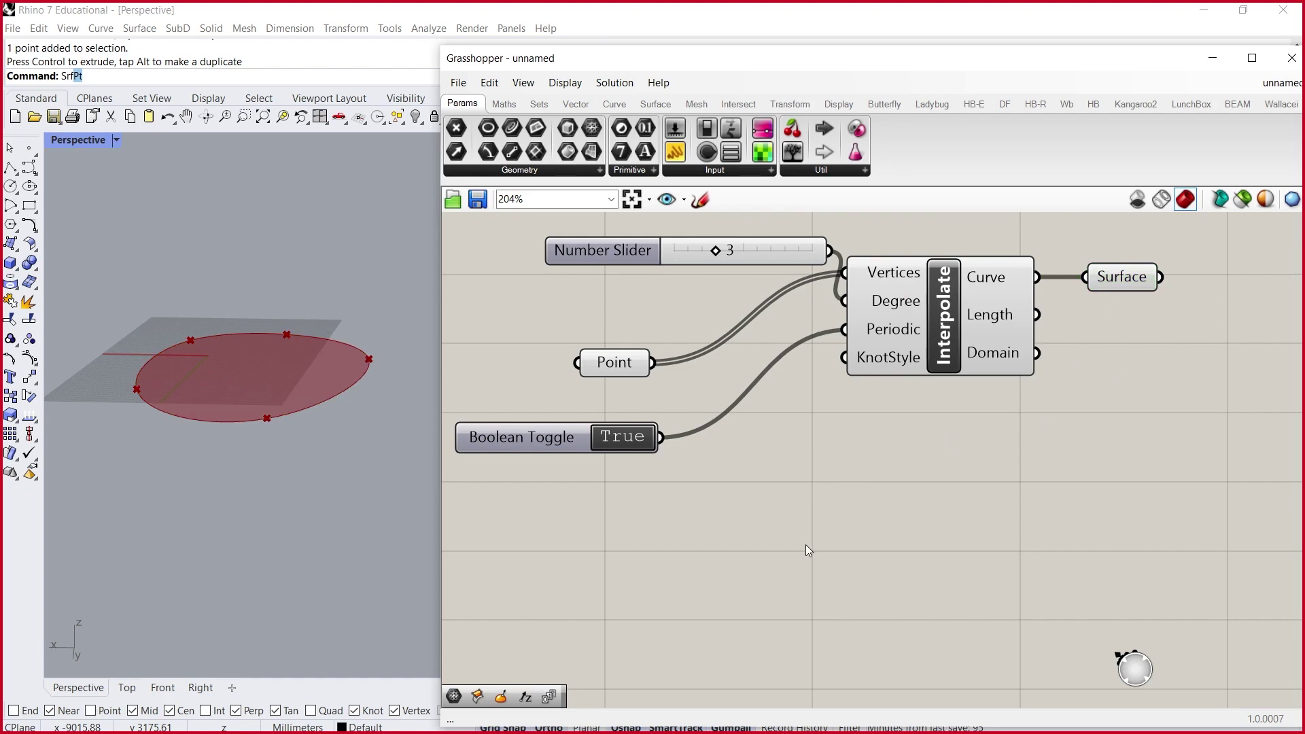
pyautogui.scroll(1, 805, 544)
pyautogui.scroll(-3, 875, 459)
pyautogui.scroll(2, 1009, 287)
pyautogui.moveTo(1074, 338); pyautogui.dragTo(1086, 325)
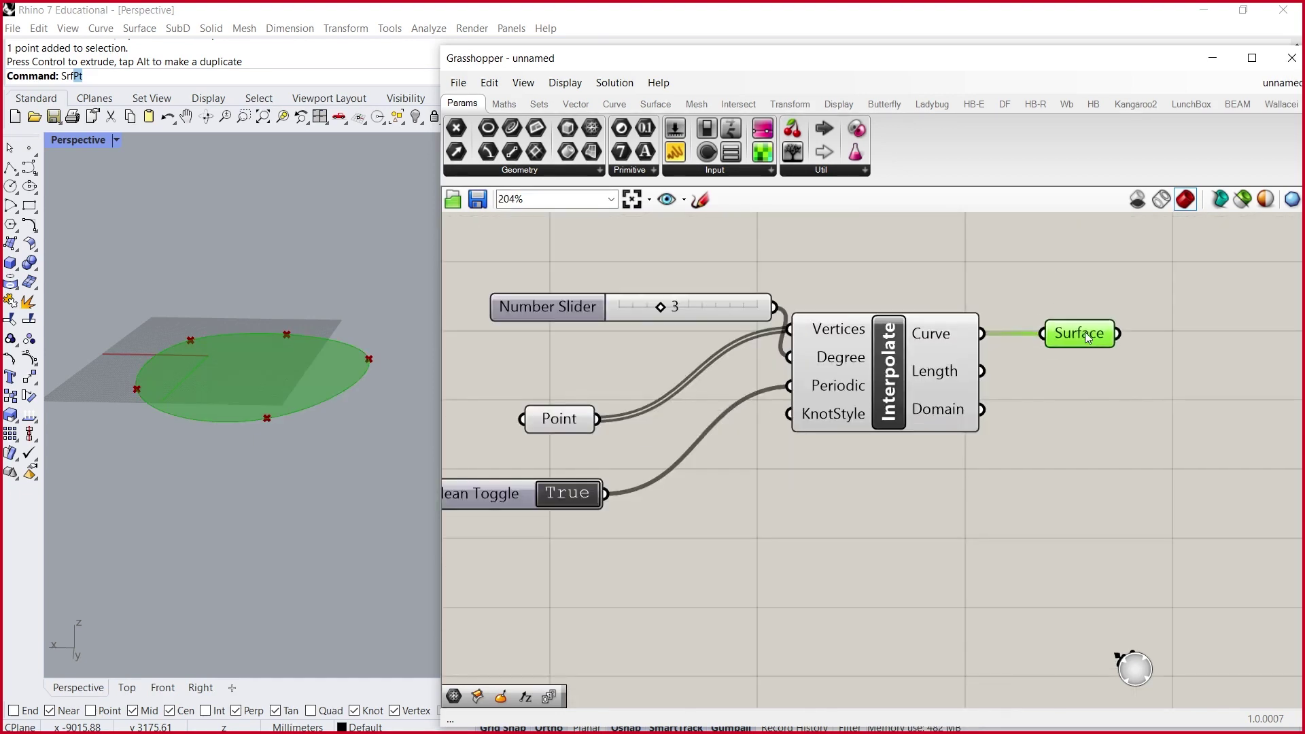
# - Search the component list for "surfa" and browse the surface components, such as Surface Split
pyautogui.doubleClick(996, 262)
pyautogui.write('surg')
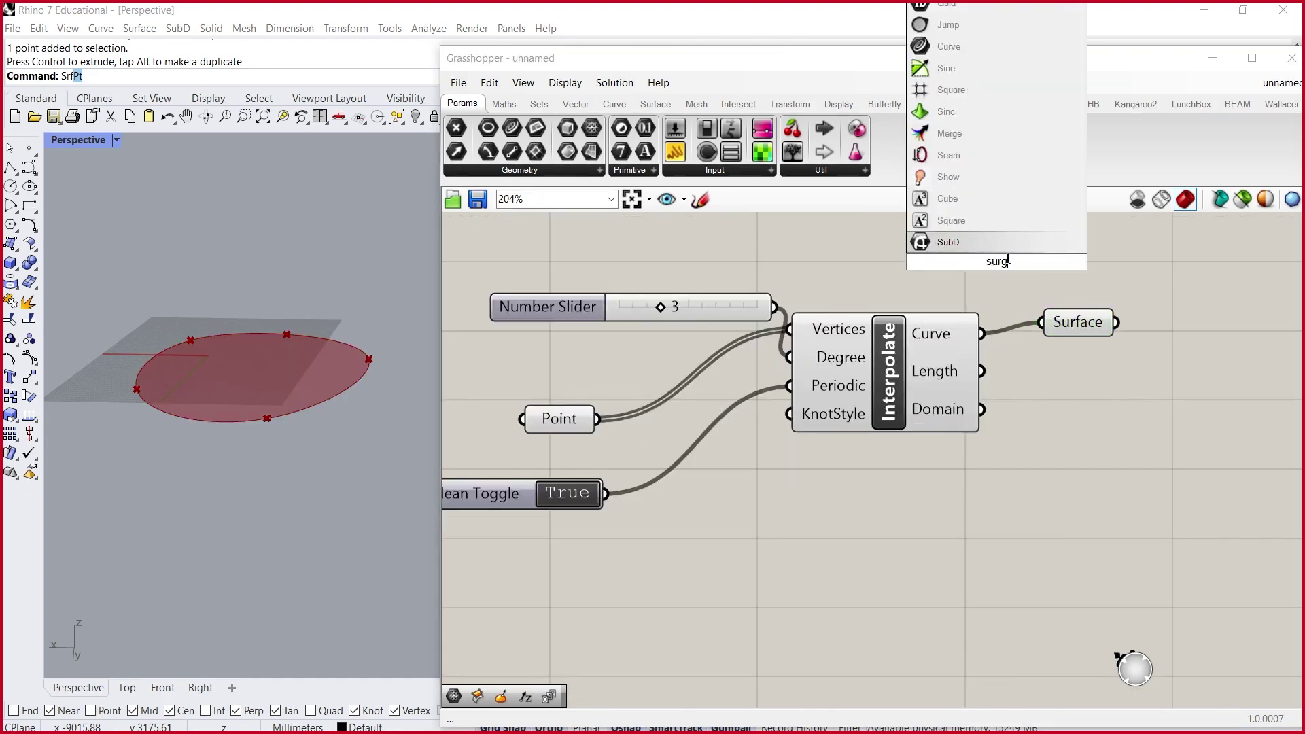
pyautogui.press('BackSpace')
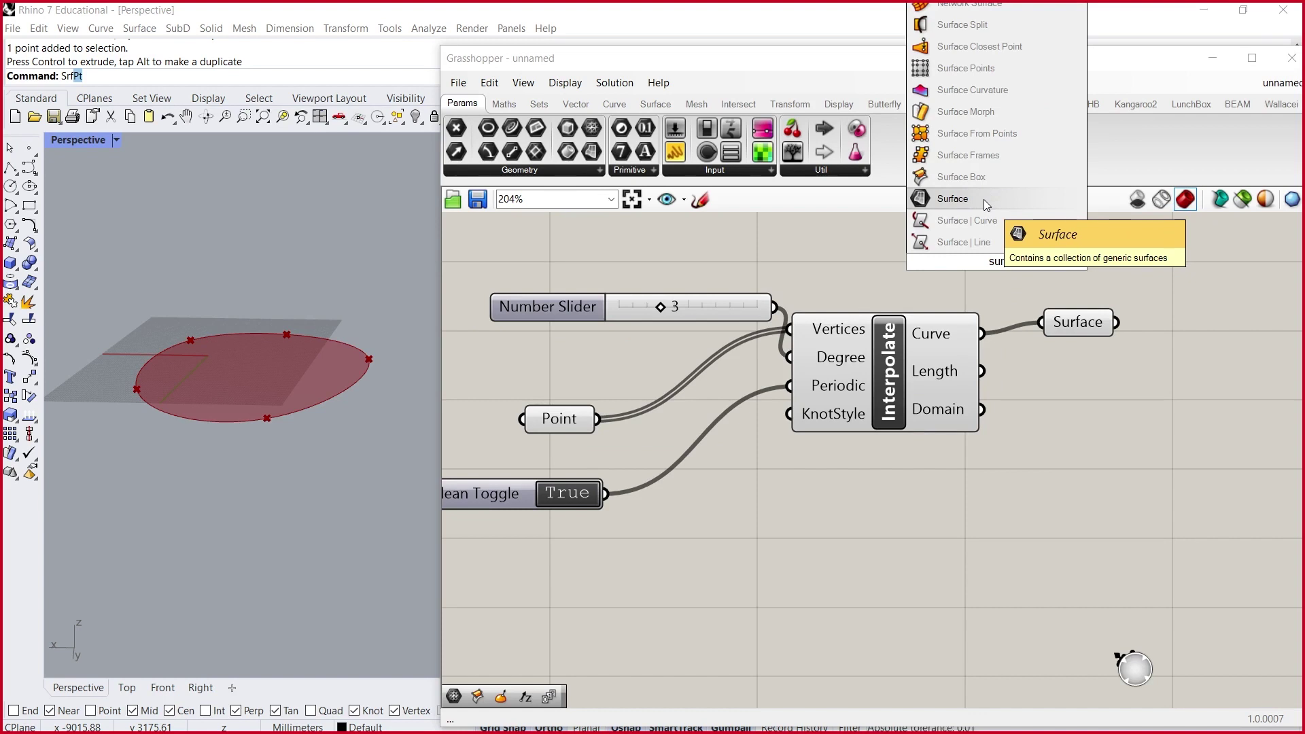
pyautogui.doubleClick(890, 289)
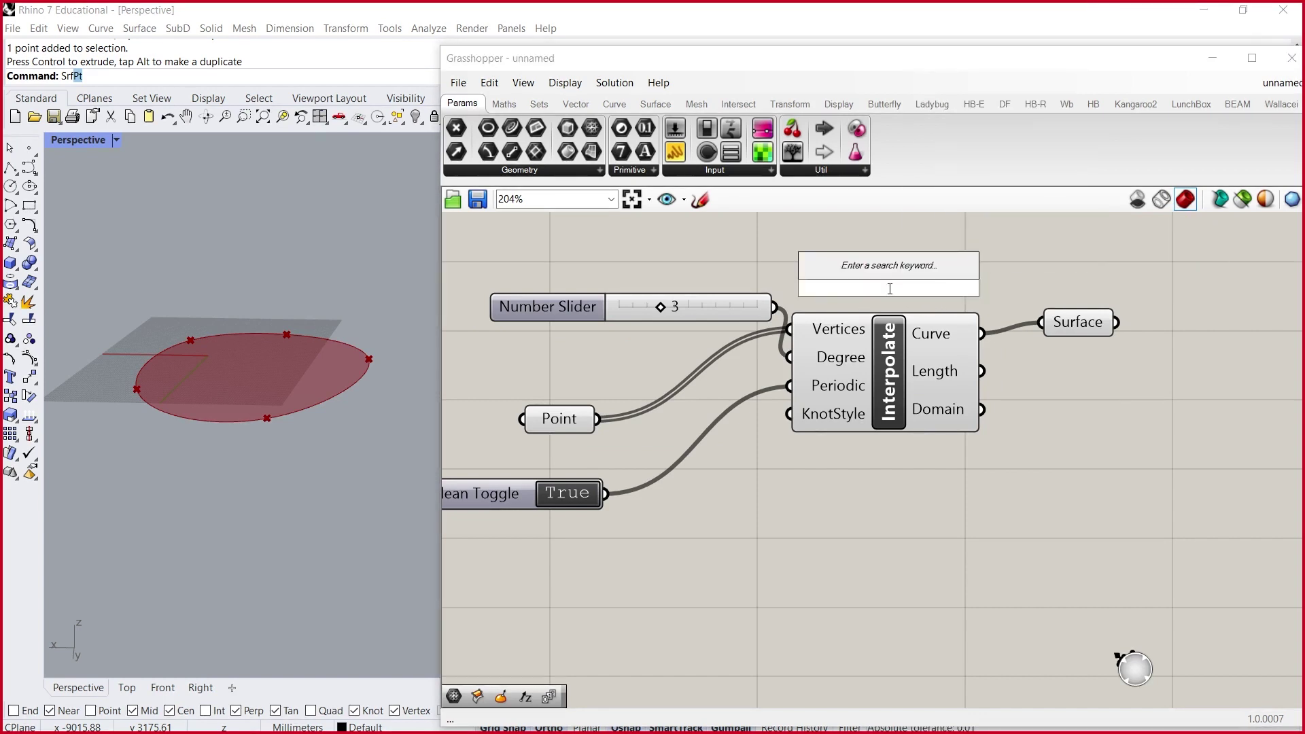
pyautogui.write('surfa')
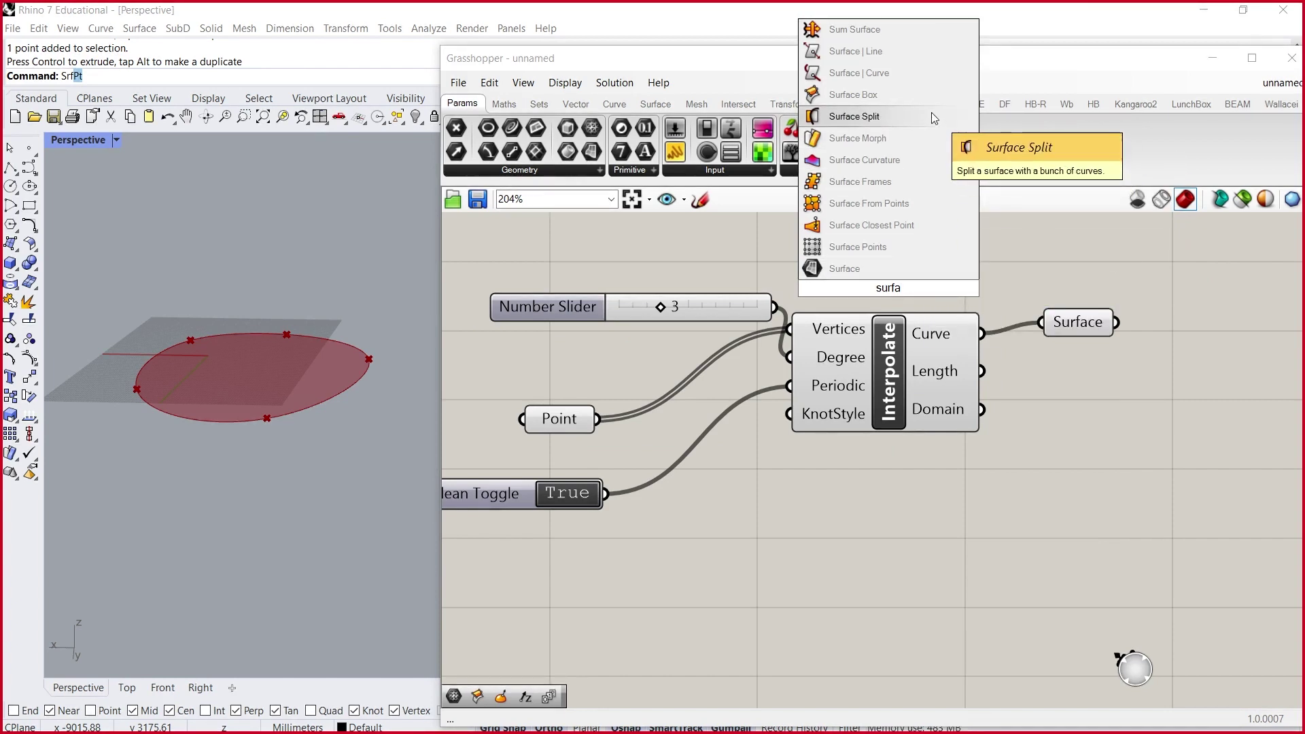
pyautogui.click(887, 478)
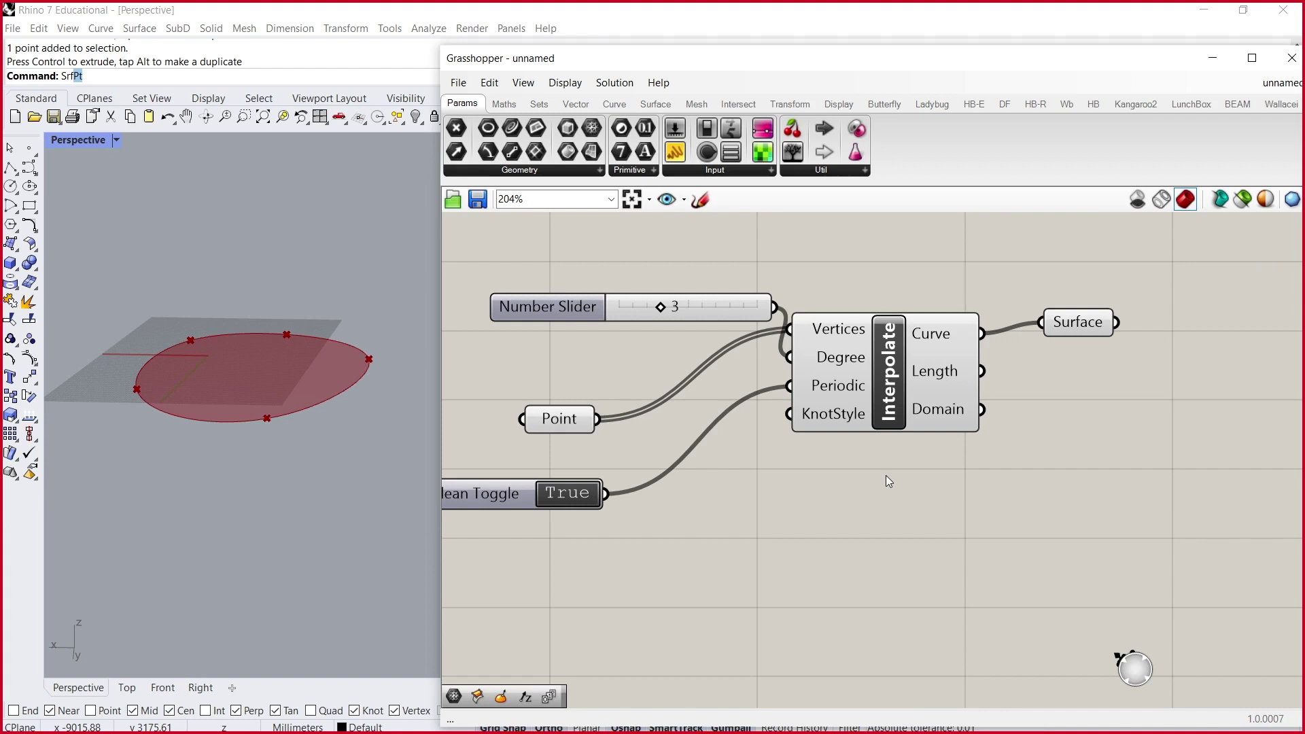
# - Move the Number Slider farther away from the Interpolate component's Degree input
pyautogui.scroll(-2, 913, 466)
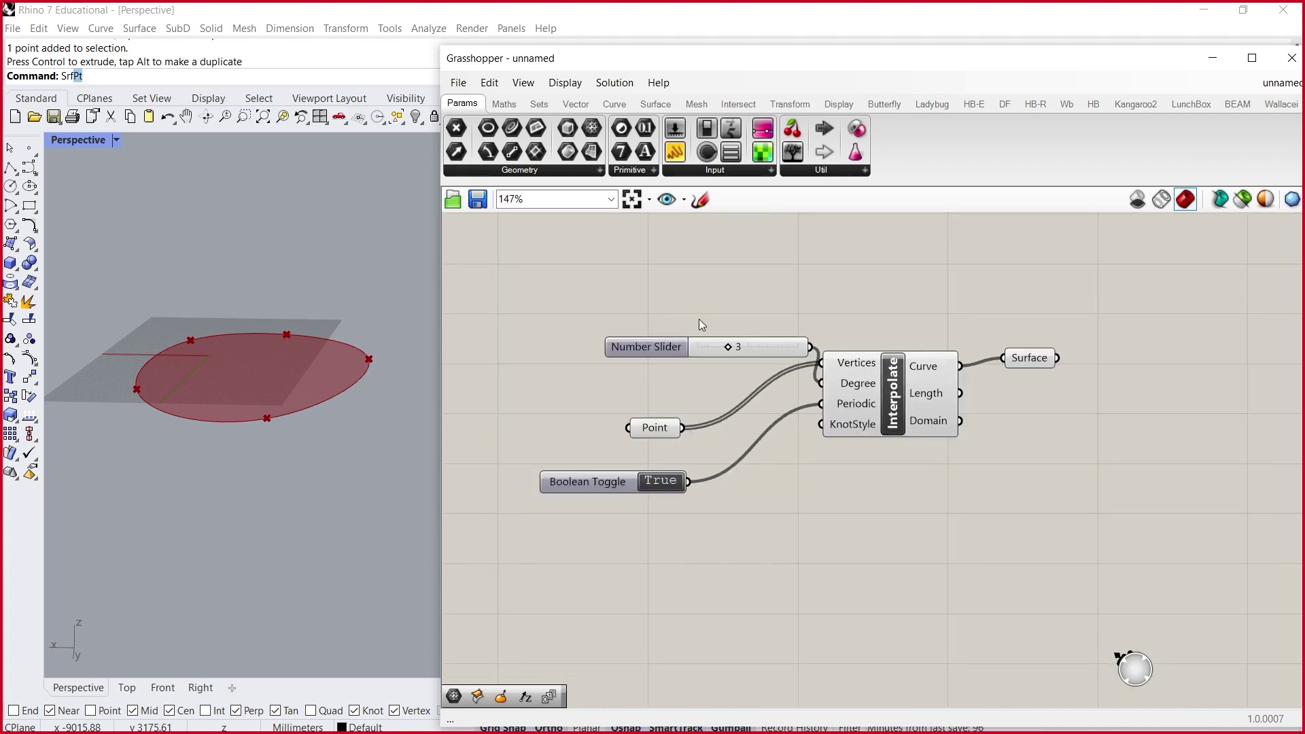
pyautogui.moveTo(673, 344); pyautogui.dragTo(550, 346)
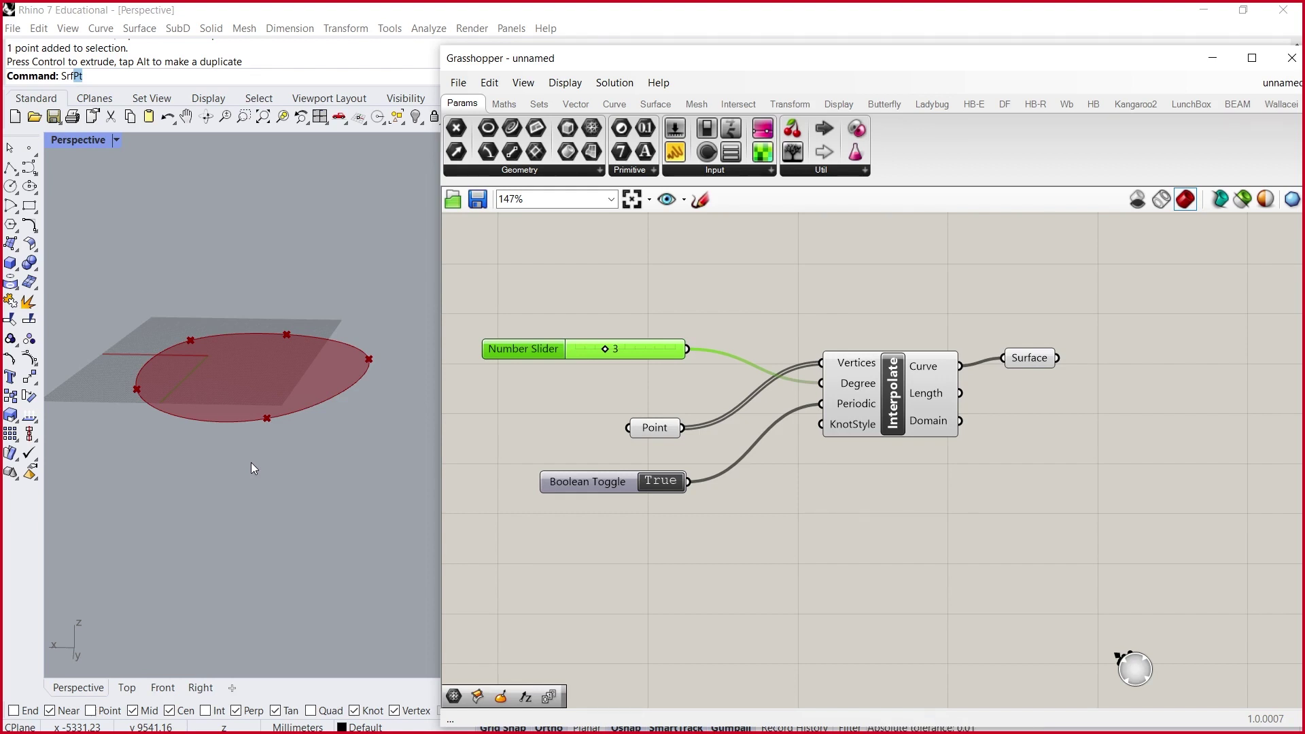
pyautogui.scroll(-2, 517, 520)
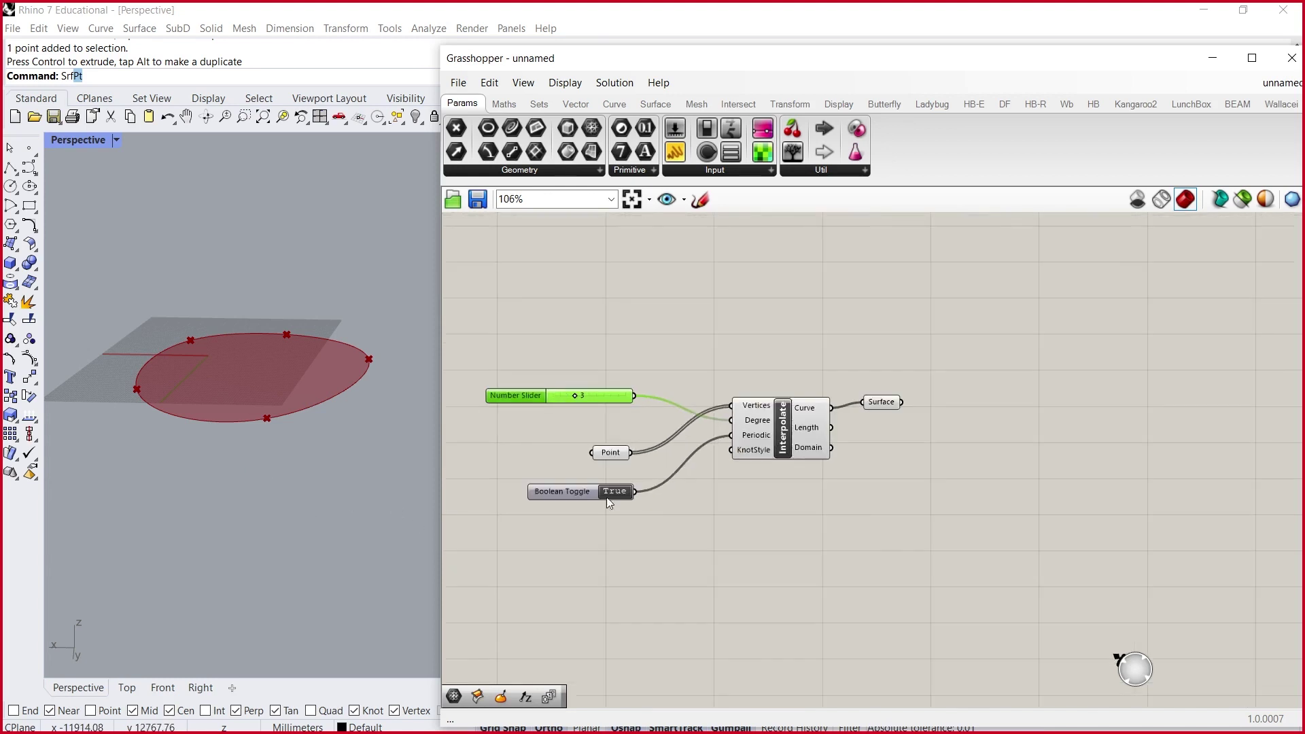
# - Add a Move component and place it just above the Surface parameter
pyautogui.doubleClick(1033, 260)
pyautogui.write('move')
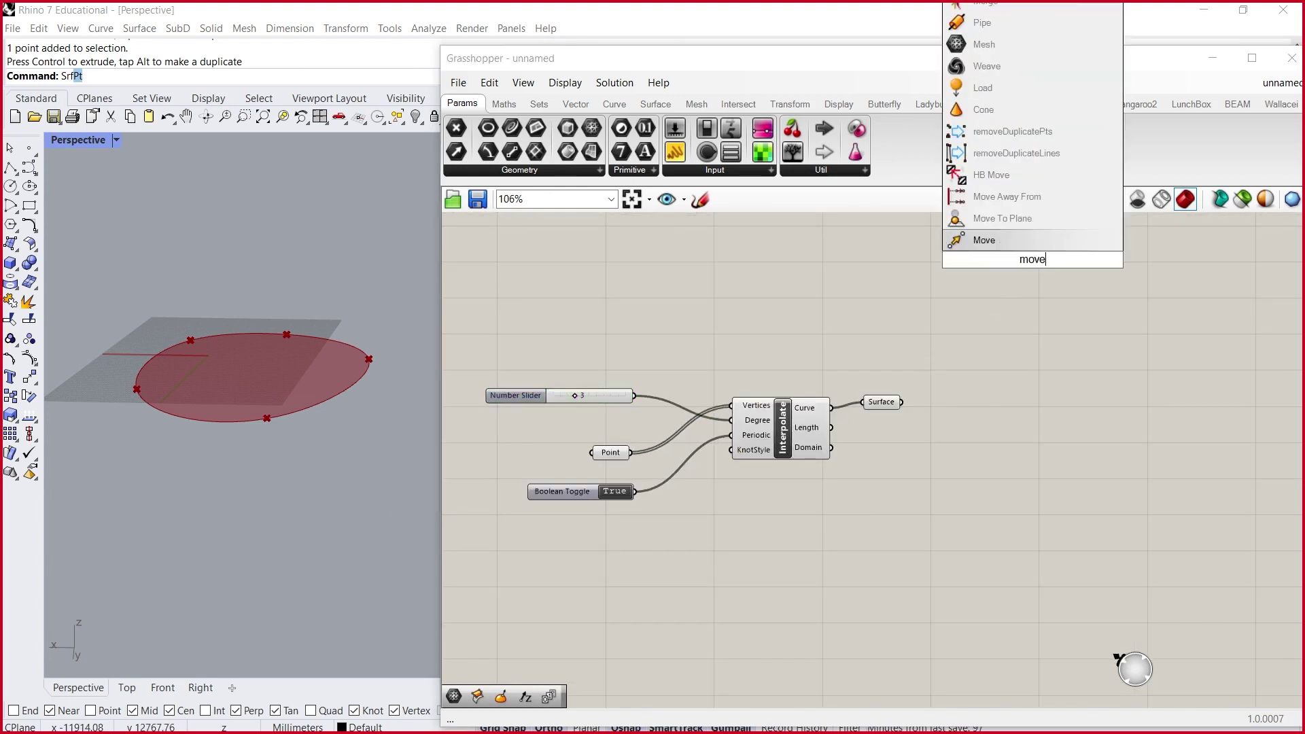
pyautogui.press('Return')
pyautogui.moveTo(1029, 265); pyautogui.dragTo(937, 375)
# - Remove the Point source from the Vertices input with the Disconnect option and wire it back
pyautogui.keyDown('ctrl'); pyautogui.moveTo(631, 452); pyautogui.dragTo(735, 400); pyautogui.keyUp('ctrl')
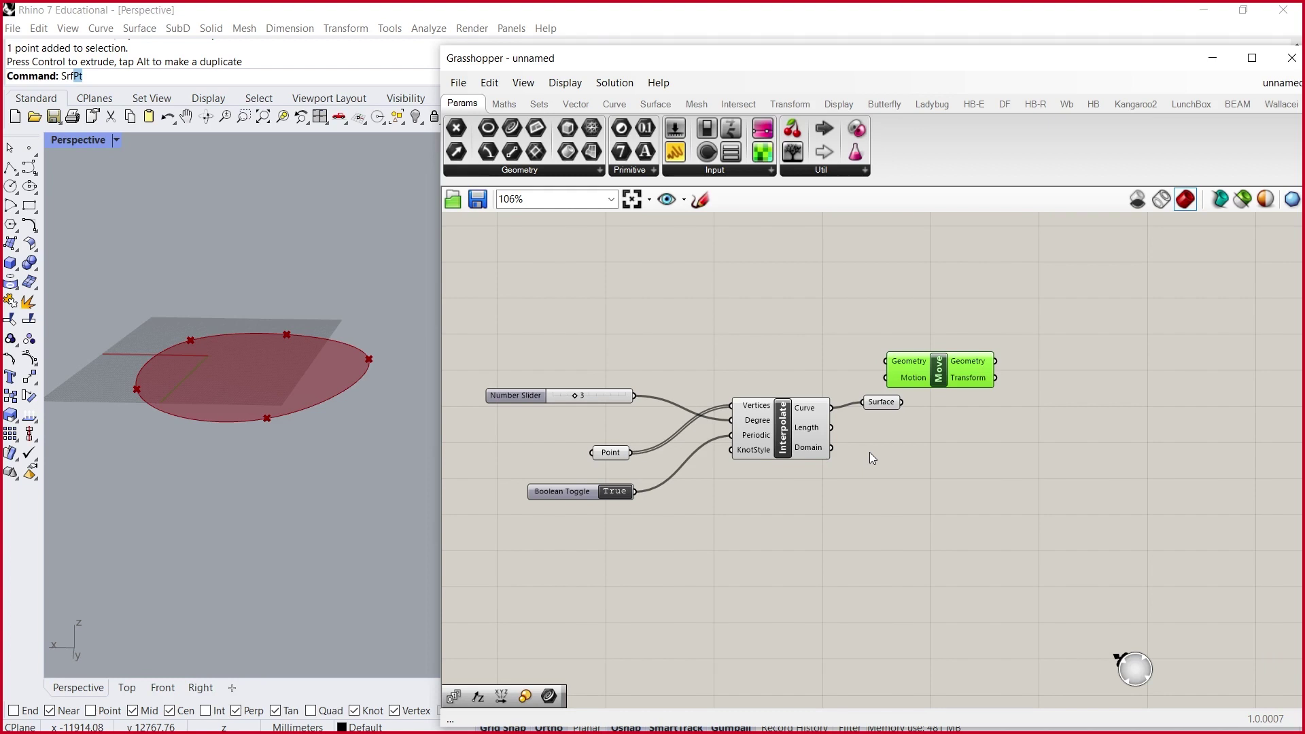
pyautogui.scroll(3, 761, 469)
pyautogui.rightClick(765, 366)
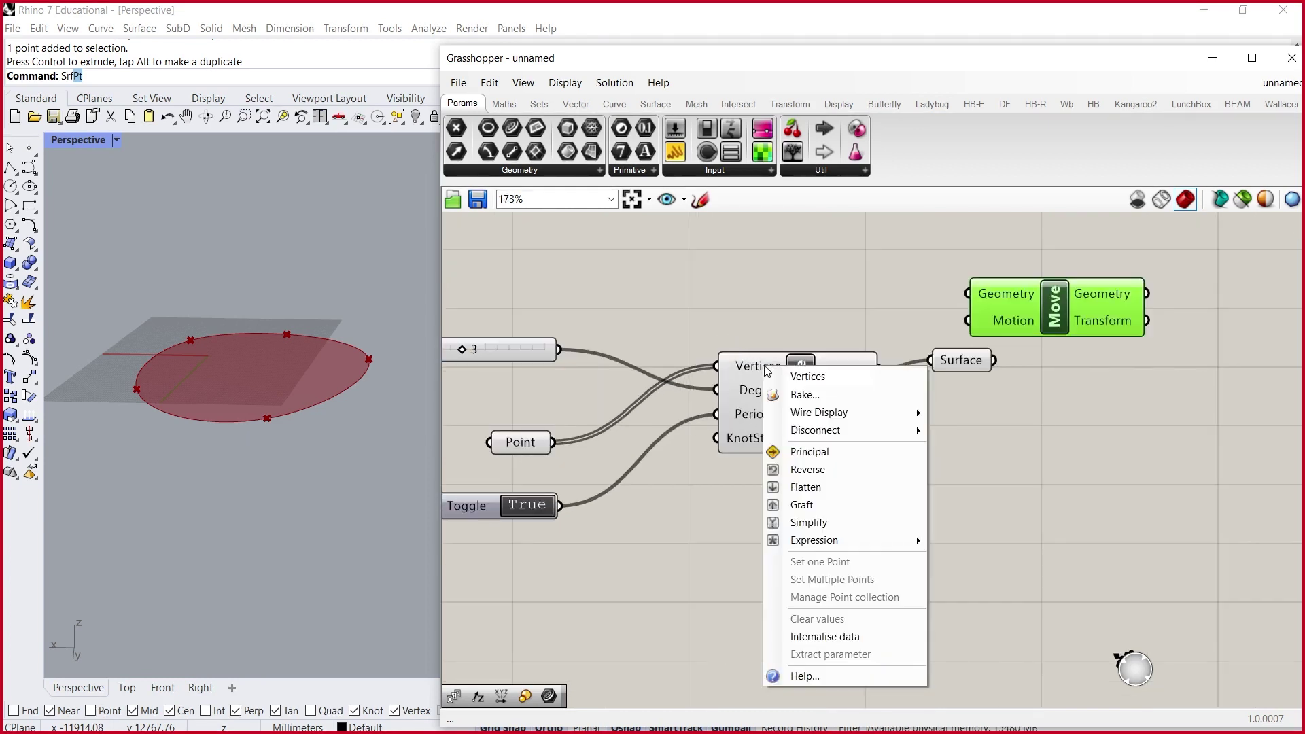
pyautogui.moveTo(911, 435)
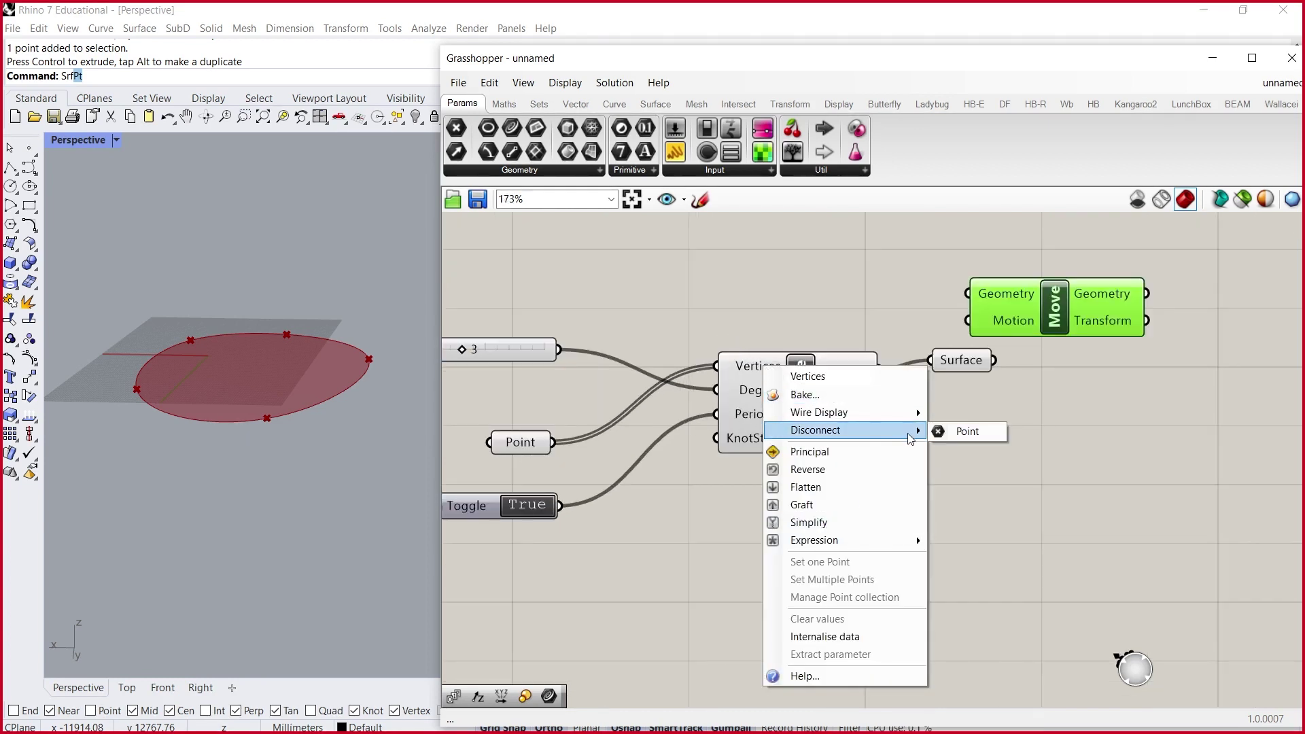
pyautogui.click(955, 431)
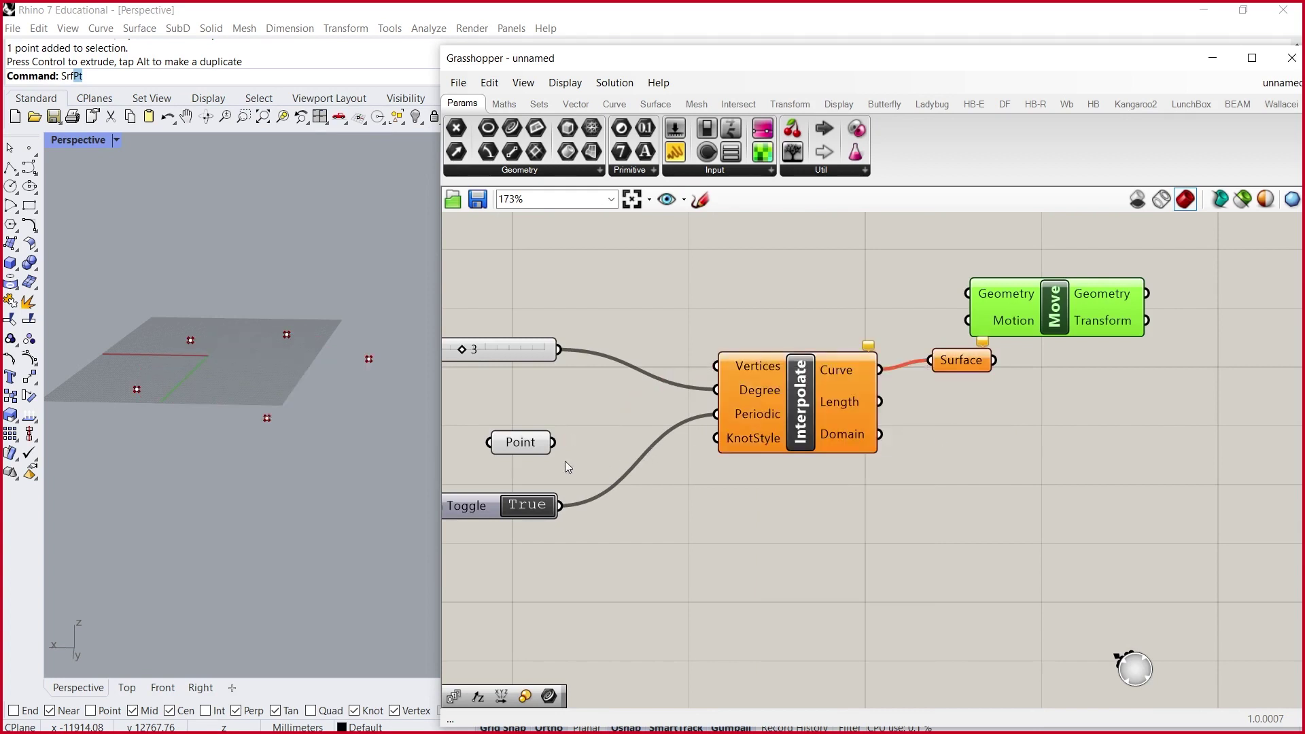
pyautogui.moveTo(553, 442); pyautogui.dragTo(716, 365)
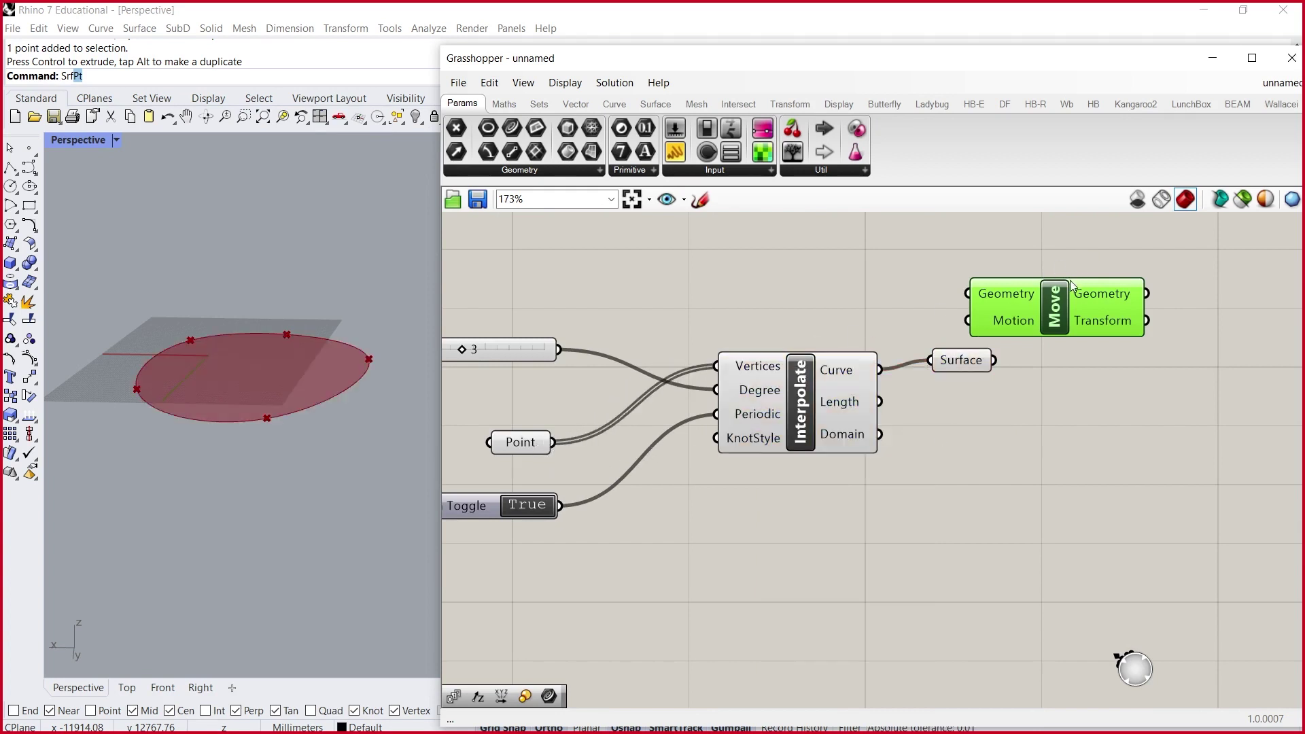
# - Shift the Move component farther from Interpolate and add a Vector XYZ component below the Interpolate component
pyautogui.moveTo(1072, 281); pyautogui.dragTo(1107, 304)
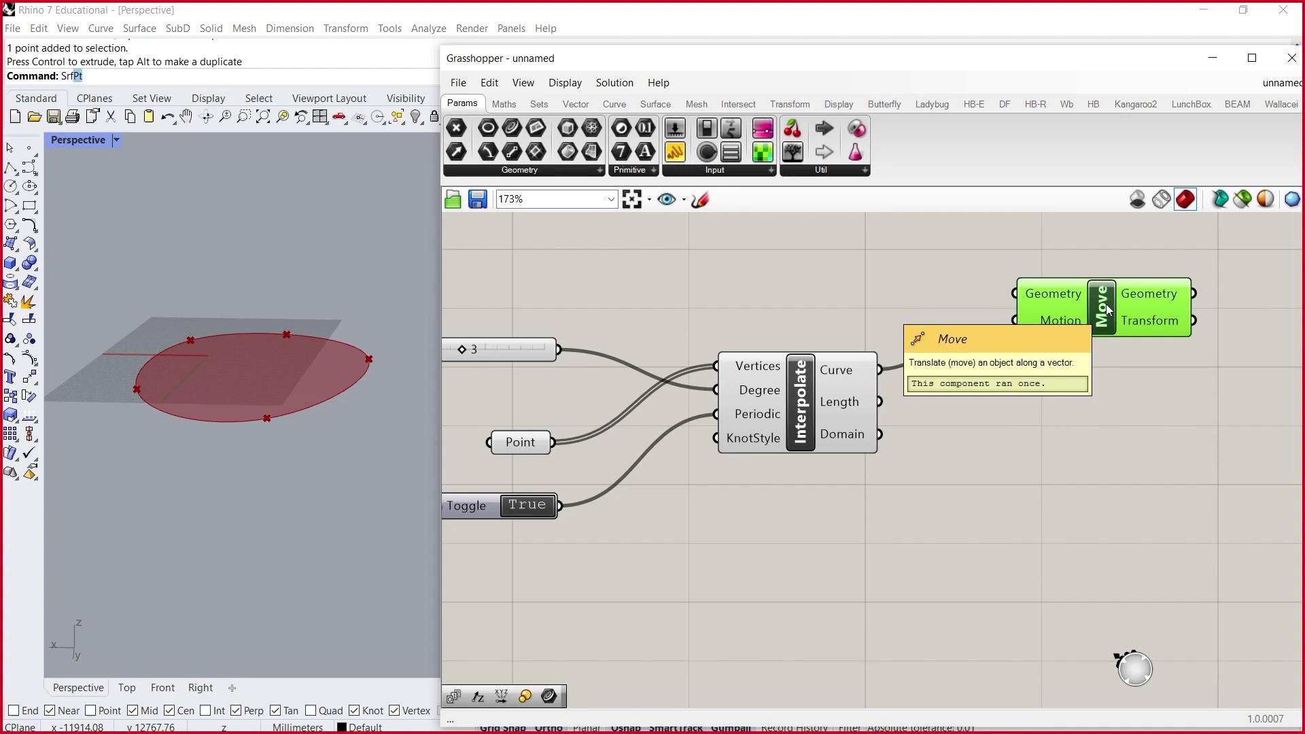
pyautogui.hotkey('ctrl', 'z')
pyautogui.doubleClick(796, 592)
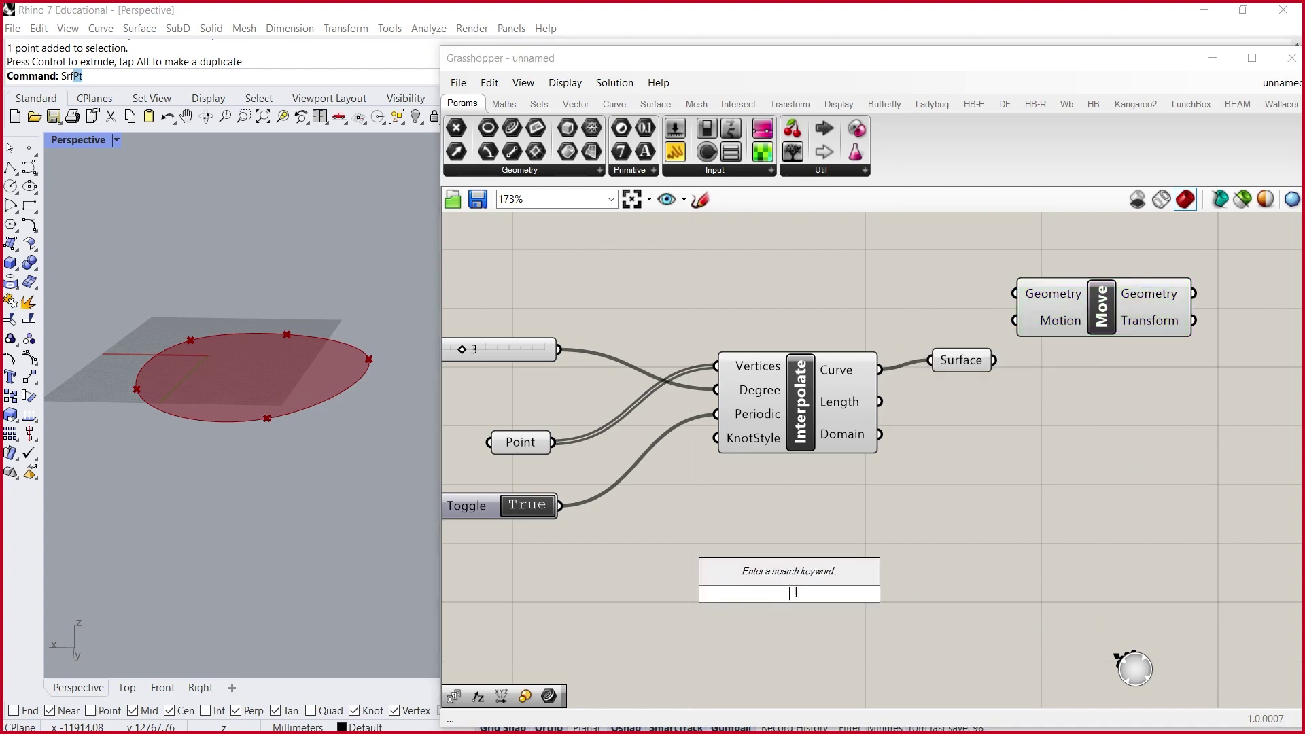
pyautogui.write('constr')
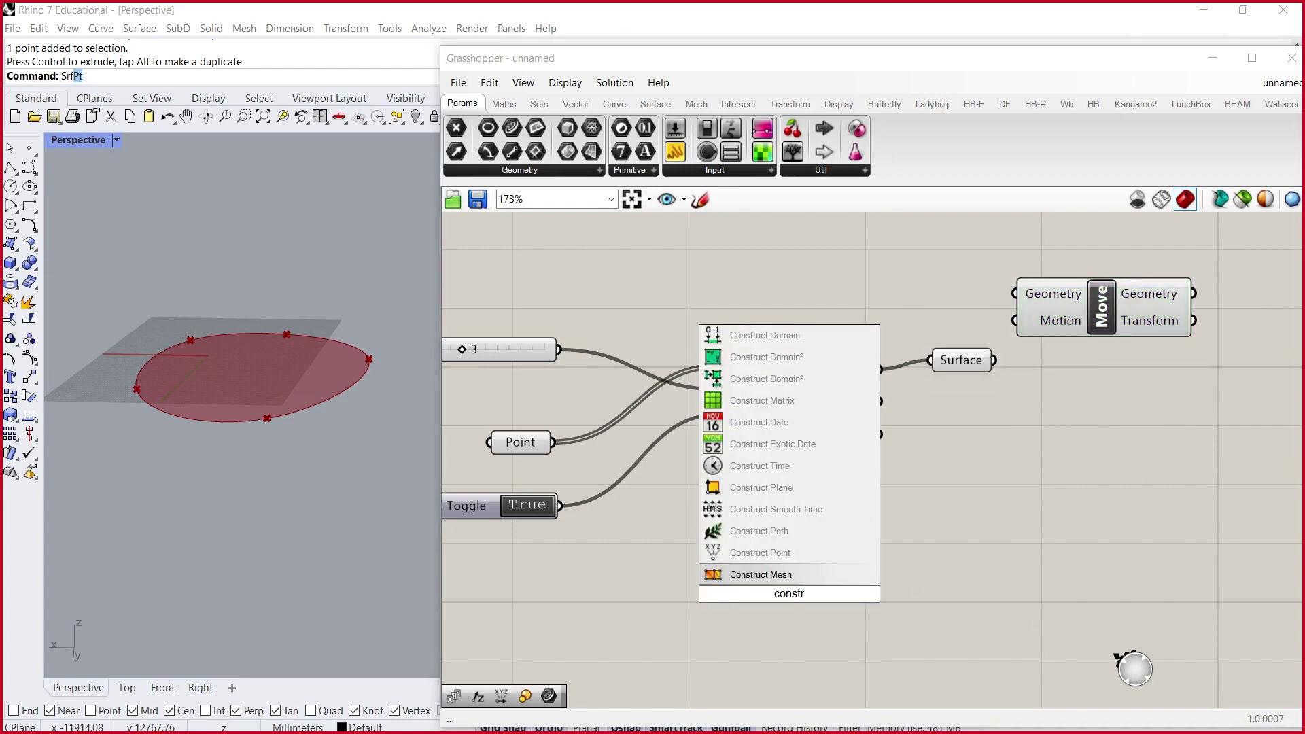
pyautogui.press('BackSpace')
pyautogui.press('BackSpace')
pyautogui.press('BackSpace')
pyautogui.press('BackSpace')
pyautogui.press('BackSpace')
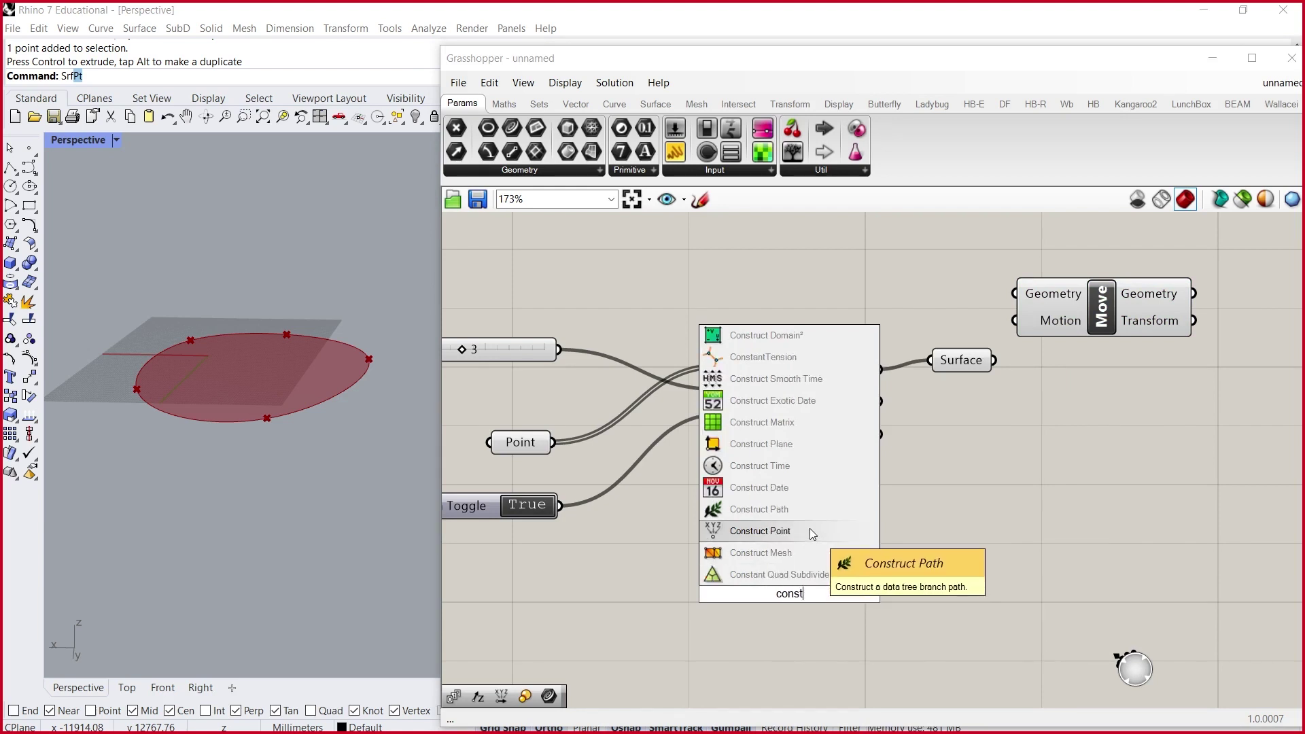
pyautogui.press('BackSpace')
pyautogui.write('vector')
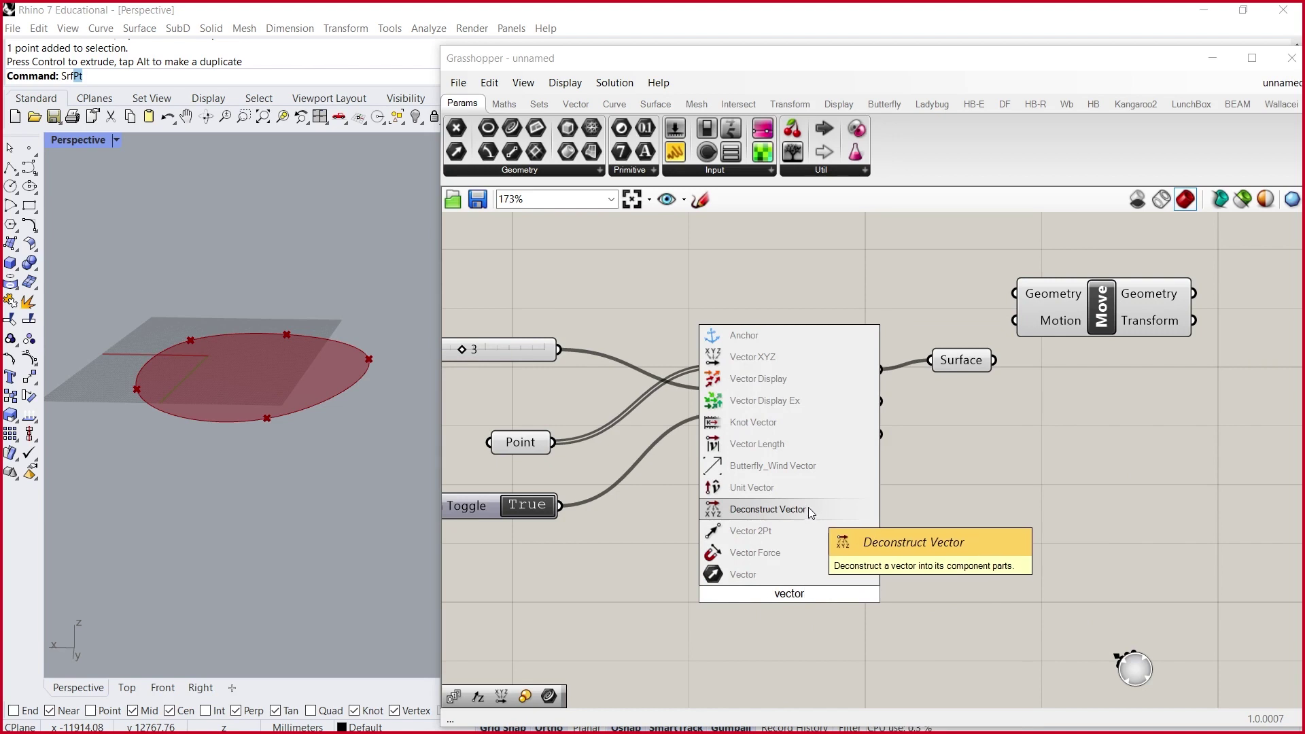
pyautogui.click(793, 356)
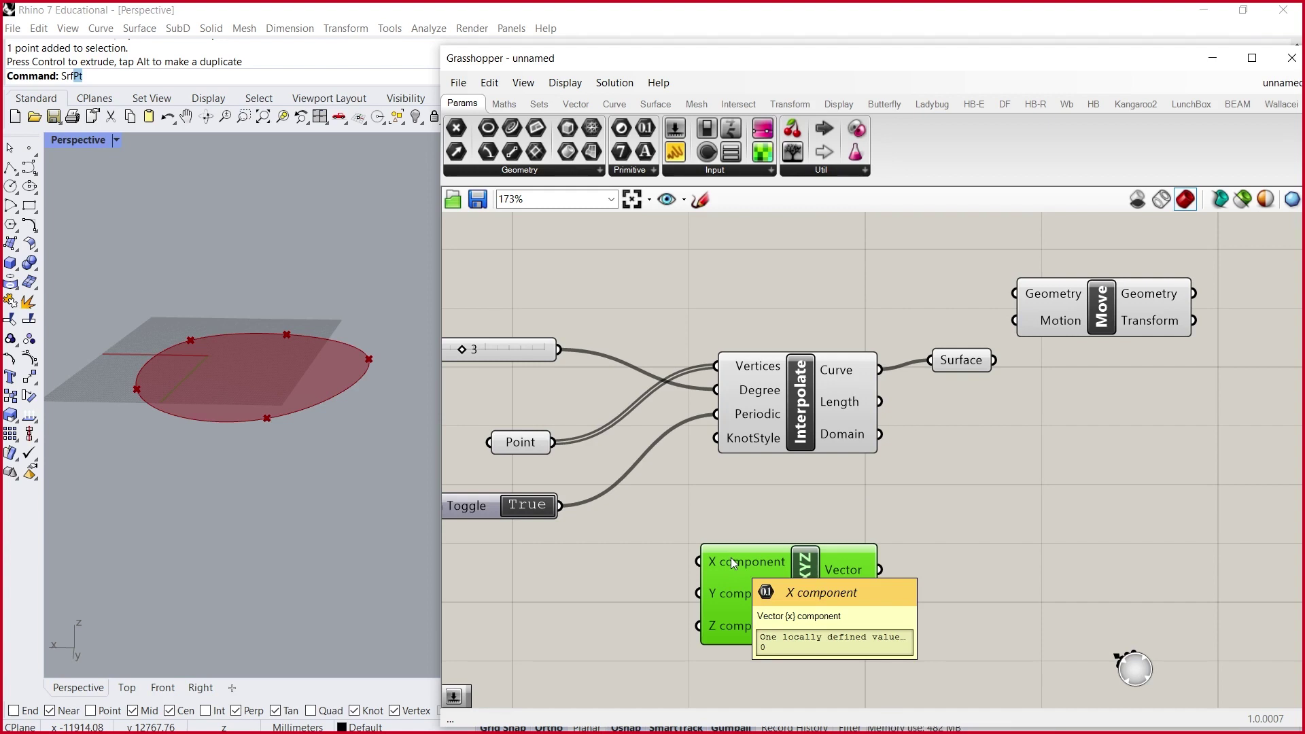
# - Add a Number Slider set to 0, wire it to Vector XYZ's X and Y components, and disconnect it from the Z component
pyautogui.click(670, 562)
pyautogui.doubleClick(561, 552)
pyautogui.write('0')
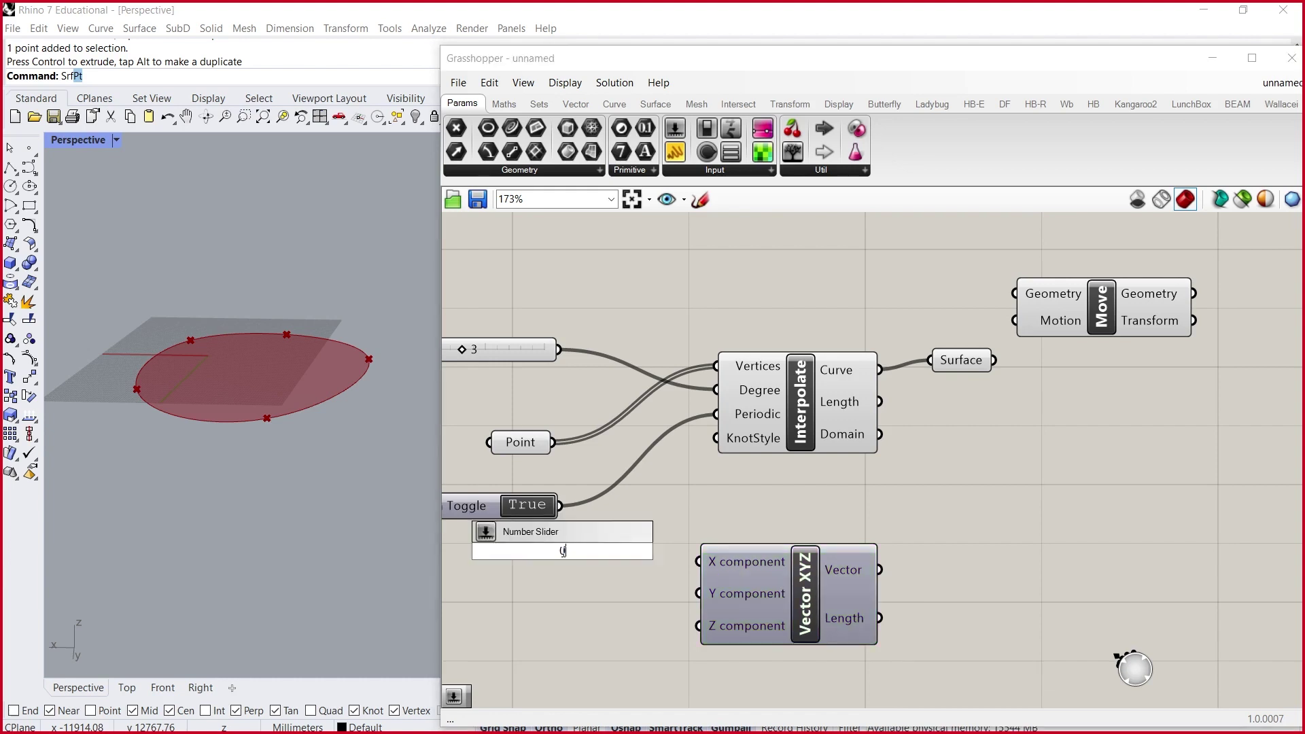
pyautogui.press('Return')
pyautogui.moveTo(684, 551); pyautogui.dragTo(698, 626)
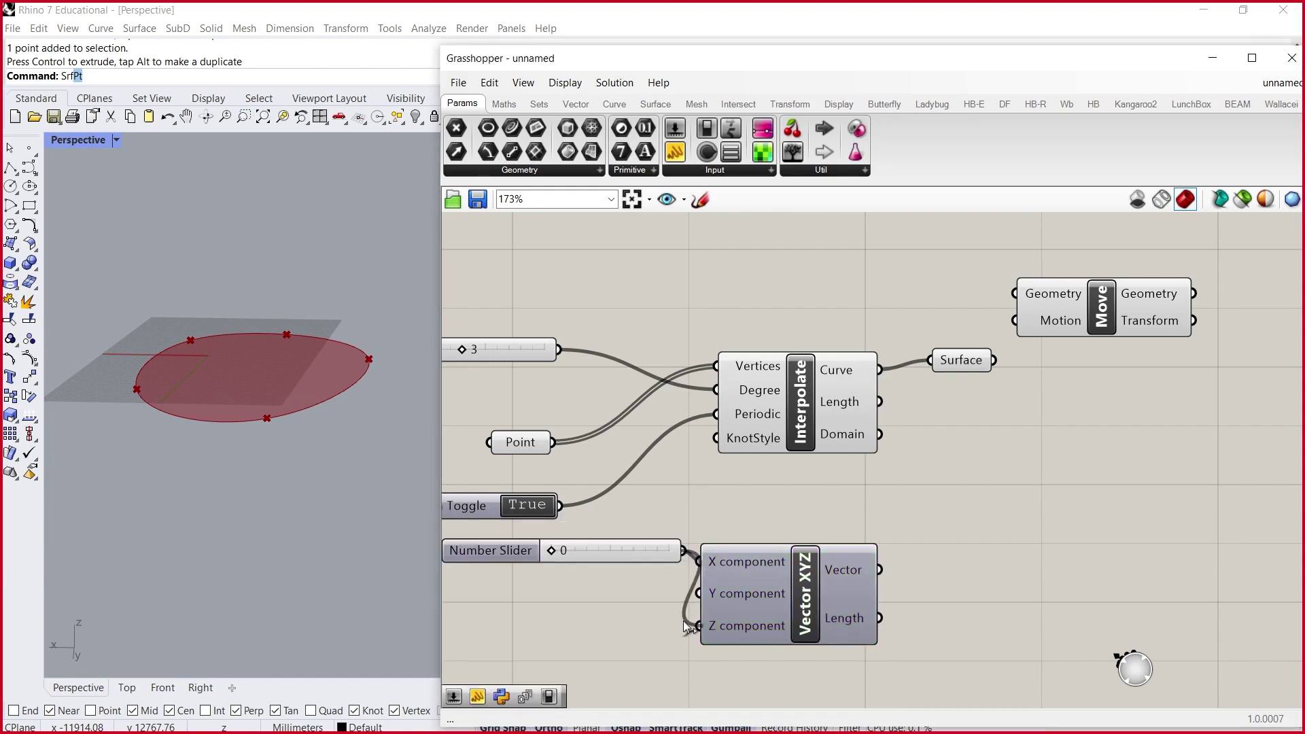
pyautogui.rightClick(724, 622)
pyautogui.moveTo(877, 476)
pyautogui.click(952, 479)
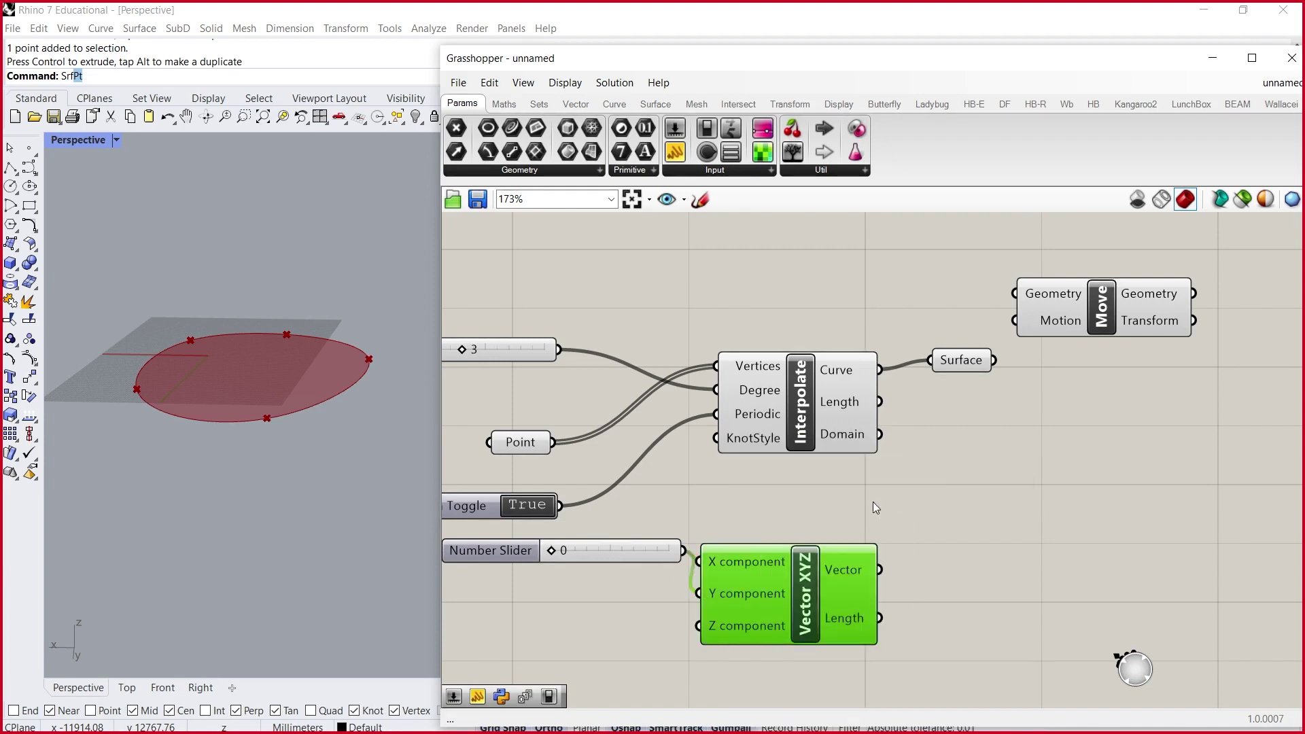
pyautogui.moveTo(631, 547); pyautogui.dragTo(612, 565)
pyautogui.click(10, 168)
pyautogui.click(191, 340)
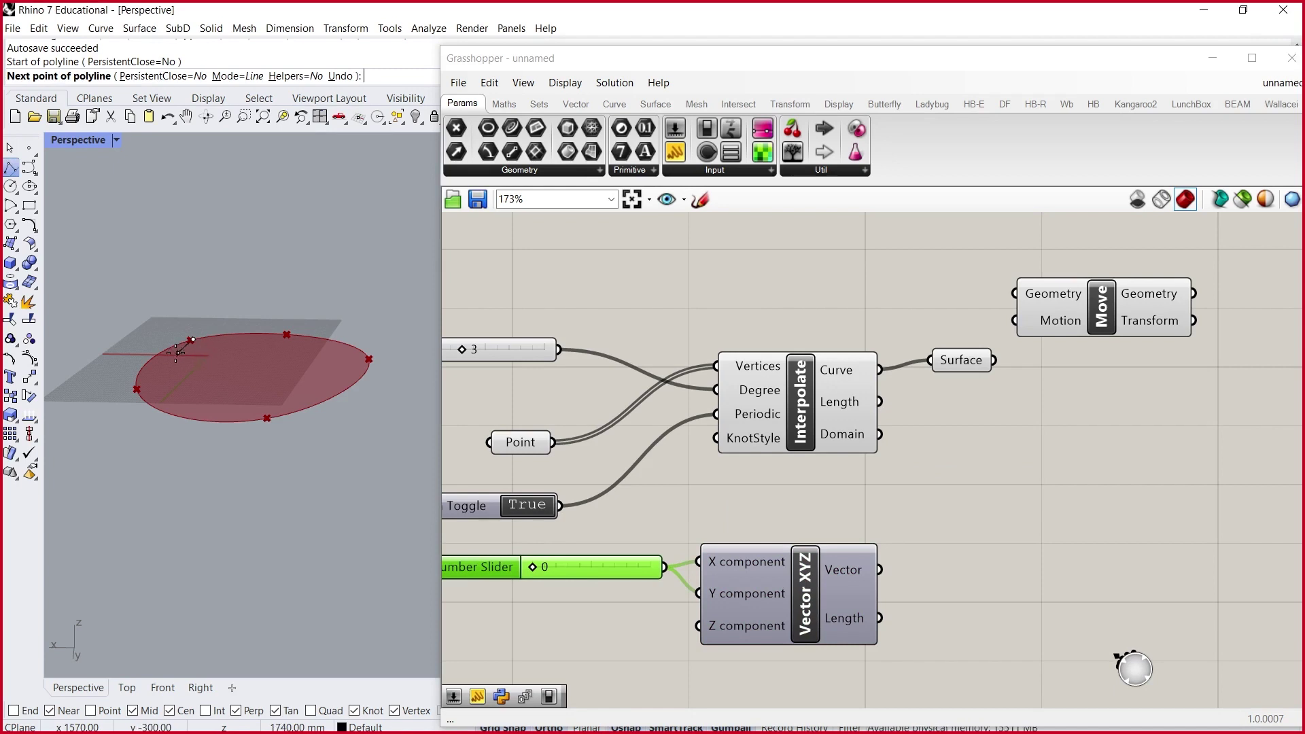
pyautogui.press('Escape')
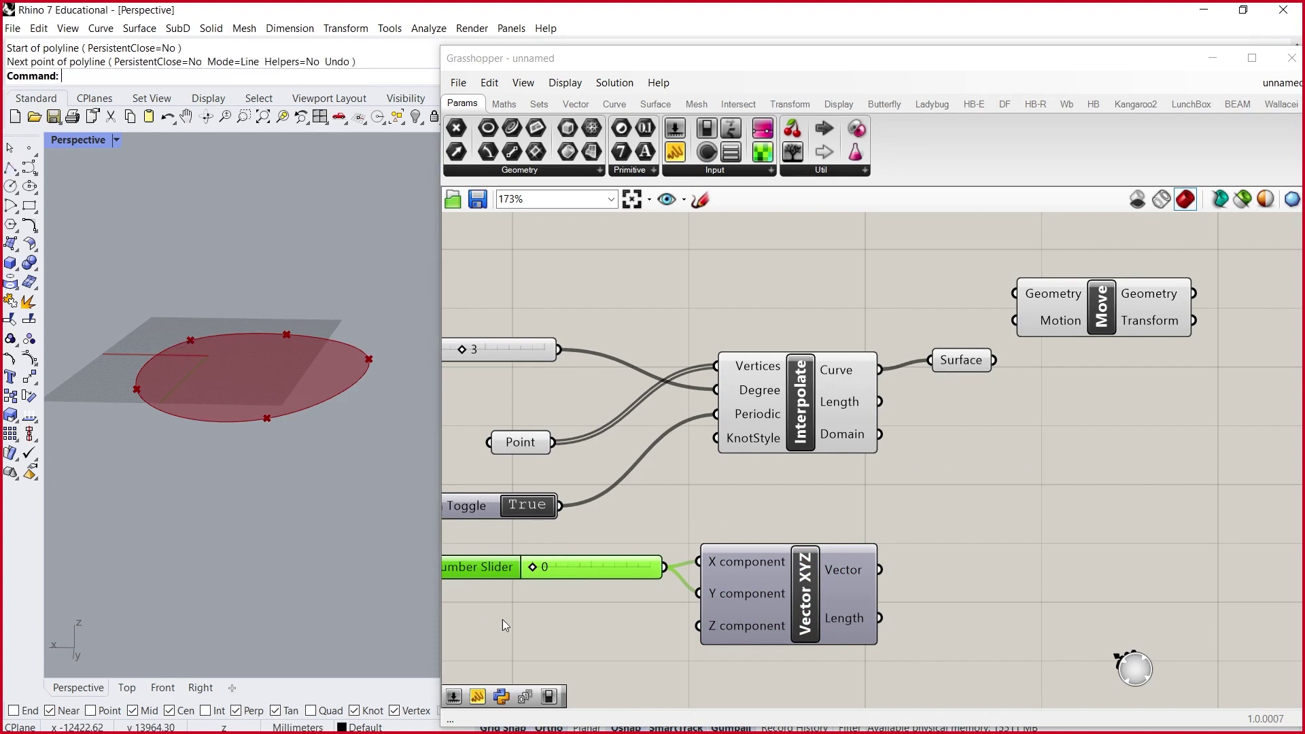
pyautogui.click(504, 620)
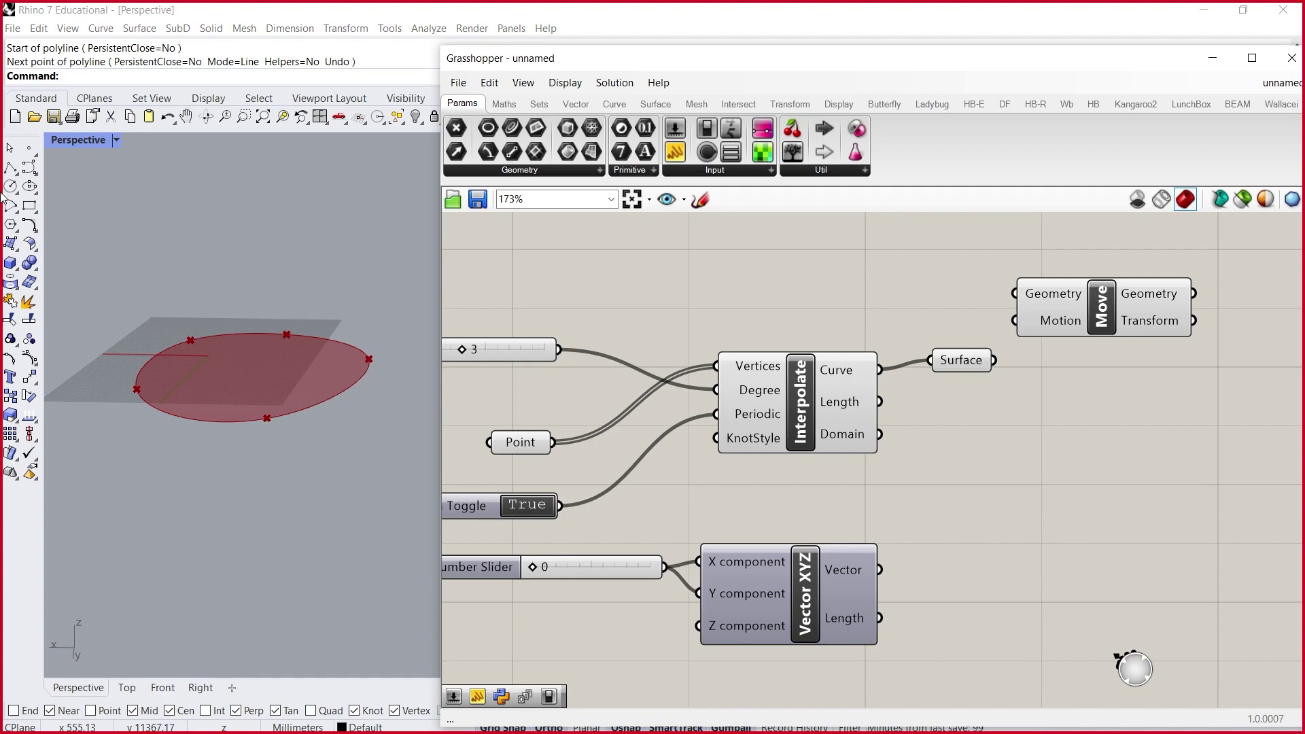
pyautogui.click(10, 167)
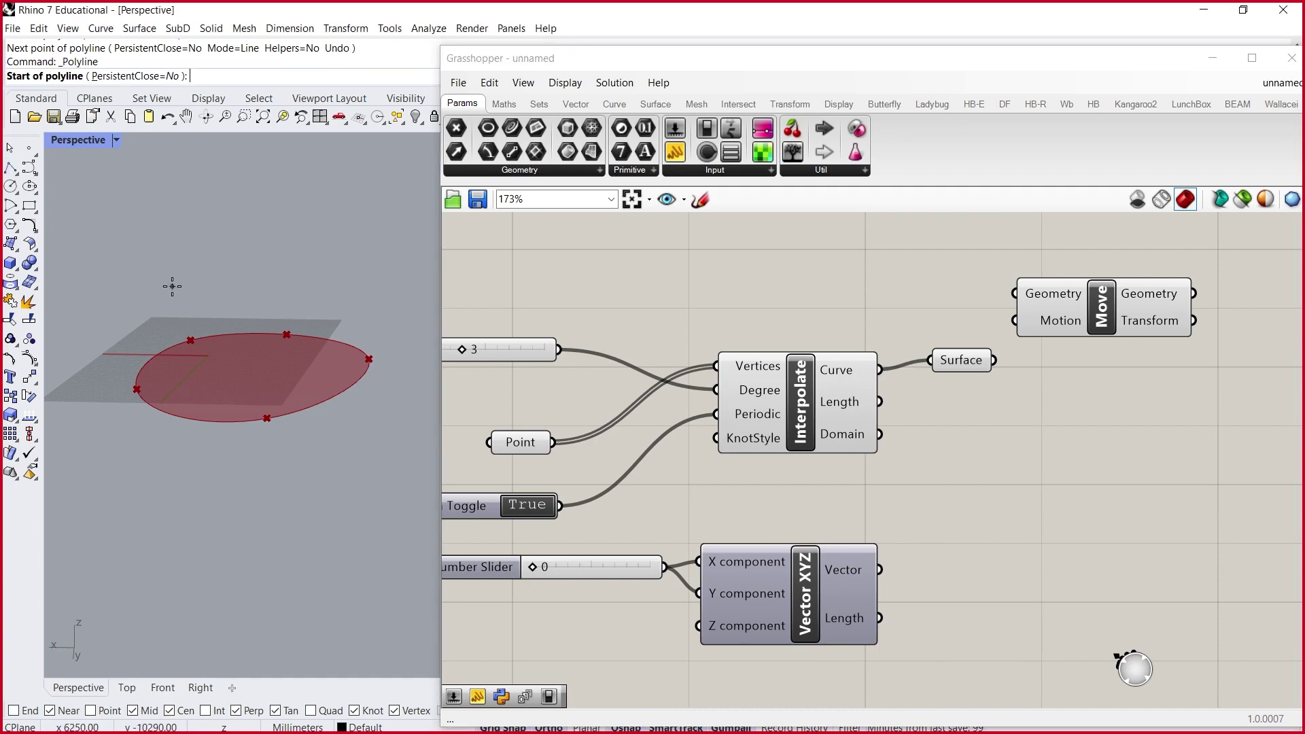
pyautogui.click(190, 340)
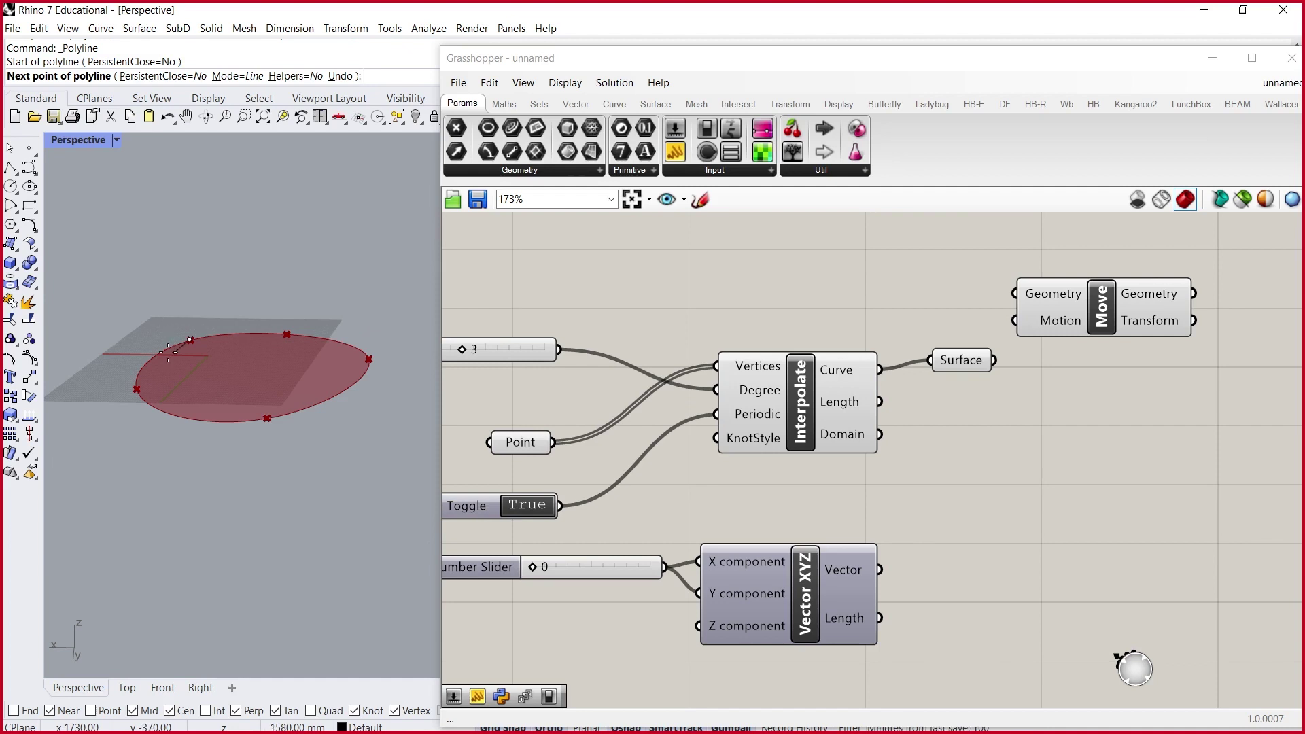
pyautogui.press('Escape')
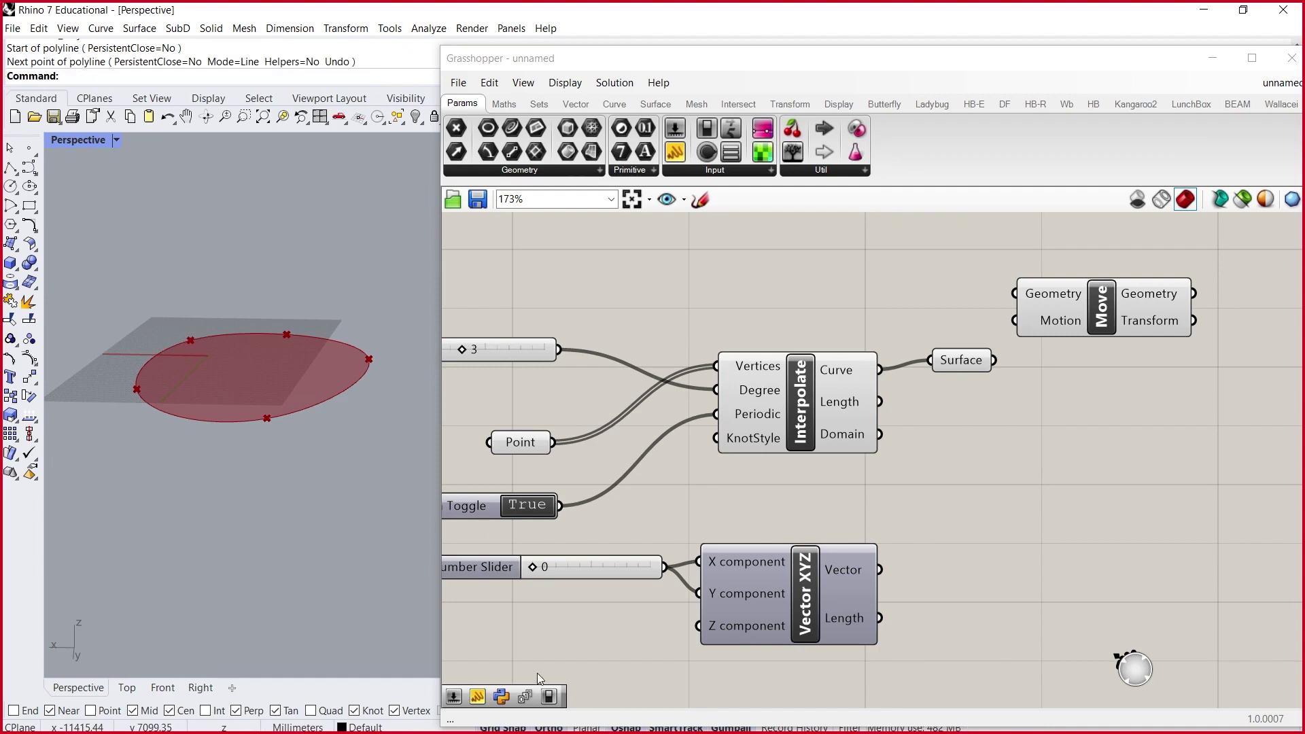
# - Add a second Number Slider set to 10000 and wire it to the Z component input of Vector XYZ
pyautogui.doubleClick(563, 642)
pyautogui.write('10000')
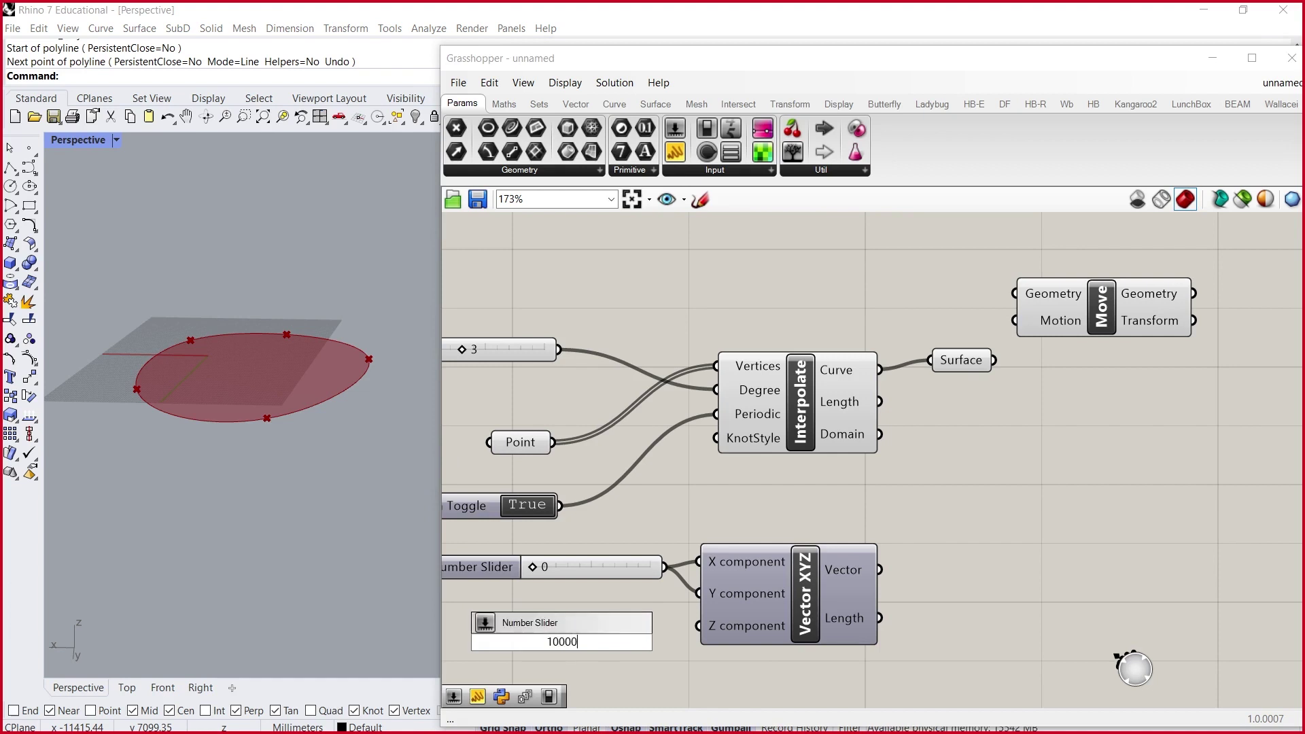
pyautogui.press('Return')
pyautogui.moveTo(608, 638); pyautogui.dragTo(718, 637)
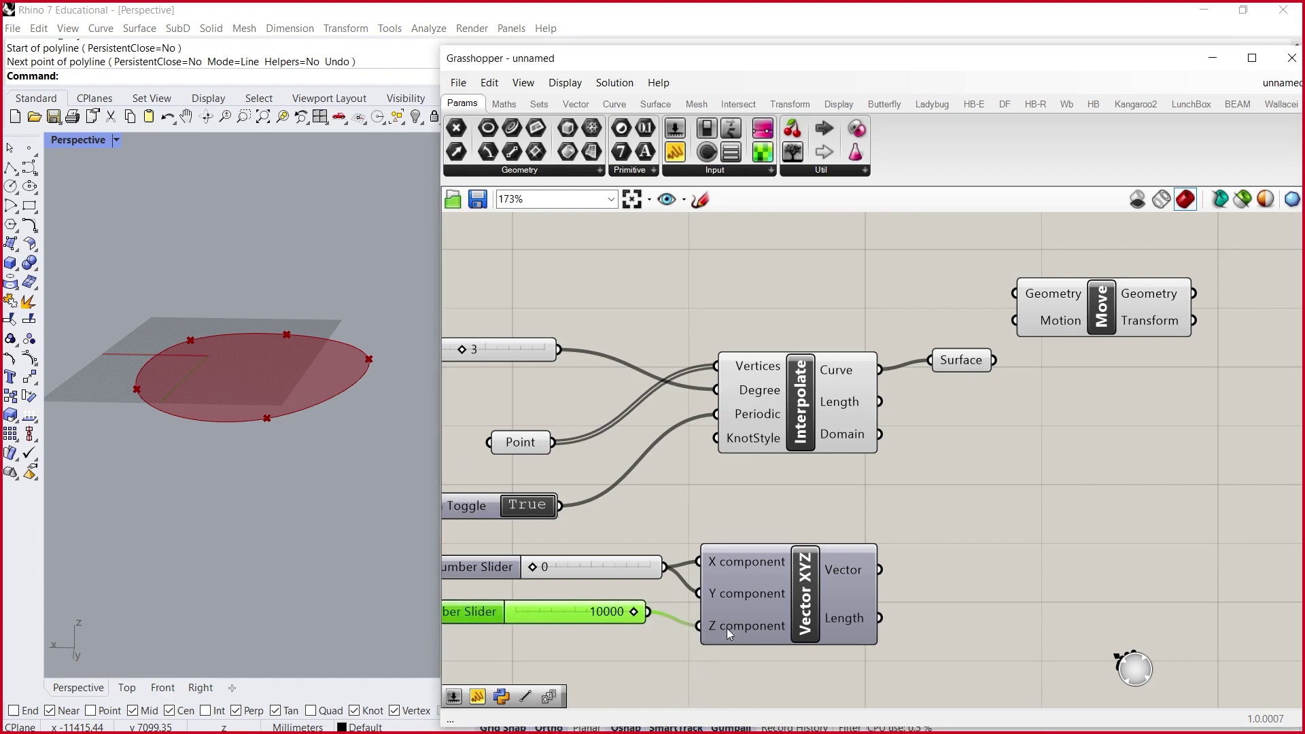
pyautogui.click(748, 622)
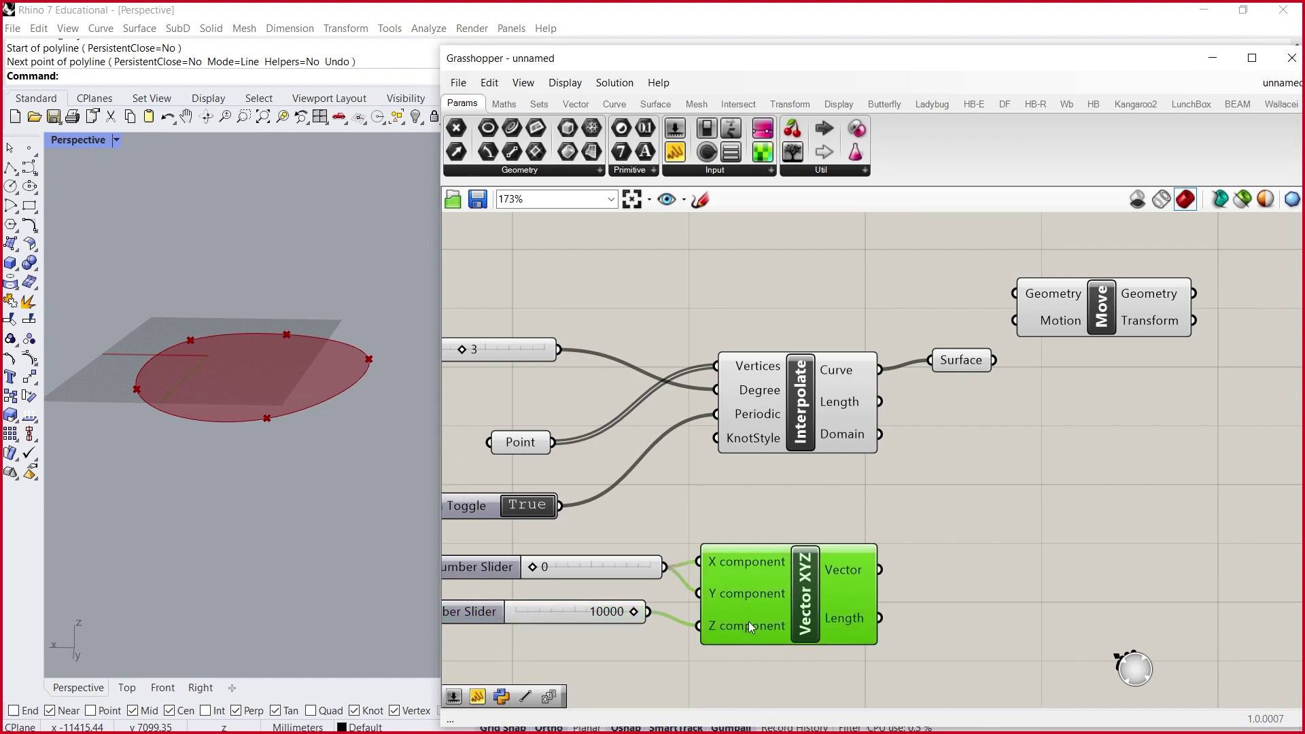
# - Add a Panel beside Vector XYZ and wire the Vector output into it
pyautogui.doubleClick(962, 518)
pyautogui.write('pane')
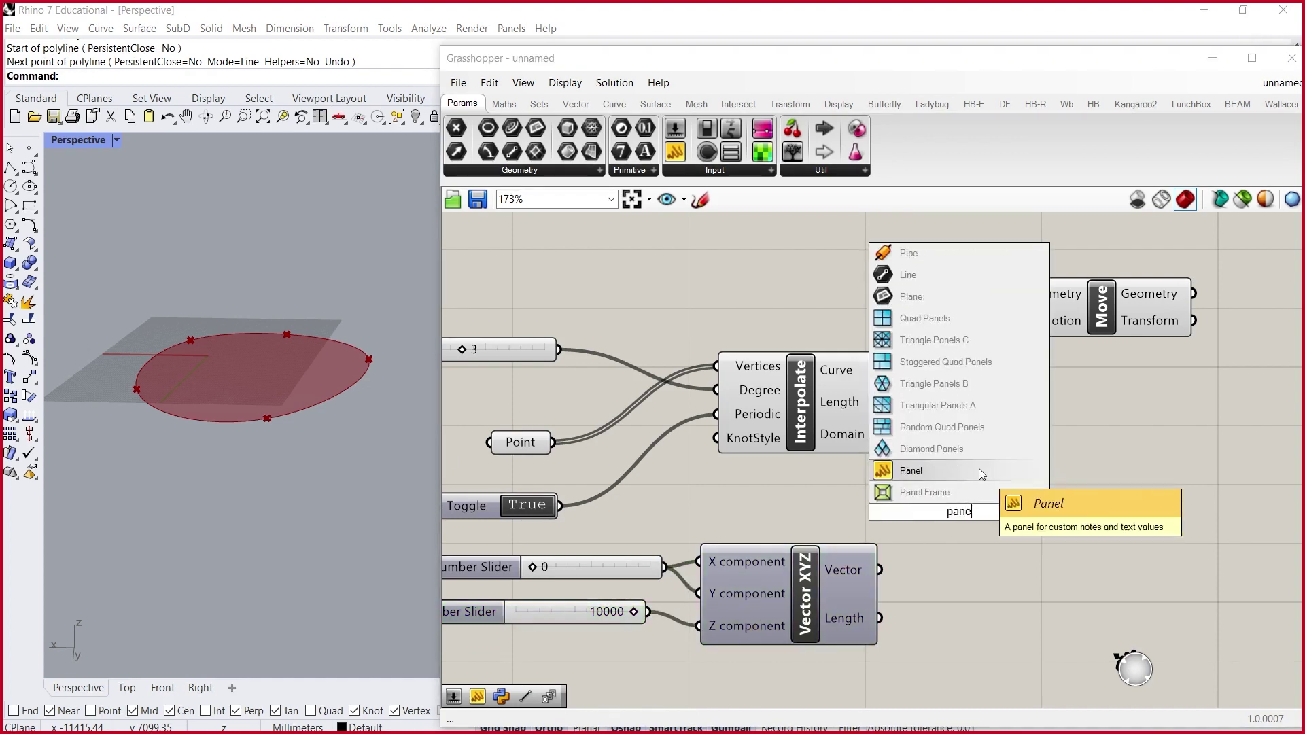
pyautogui.click(984, 465)
pyautogui.moveTo(907, 546)
pyautogui.mouseDown()
pyautogui.moveTo(940, 586)
pyautogui.moveTo(905, 560)
pyautogui.mouseUp()
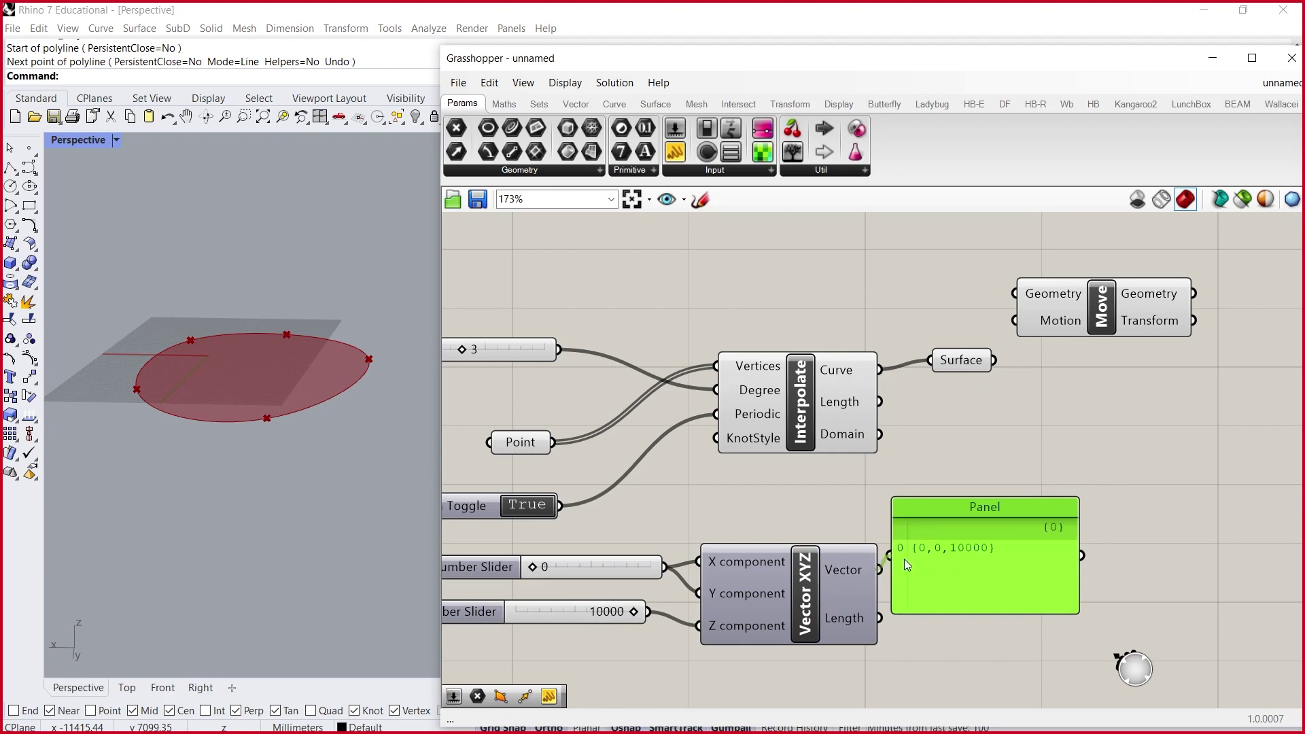
pyautogui.scroll(3, 895, 537)
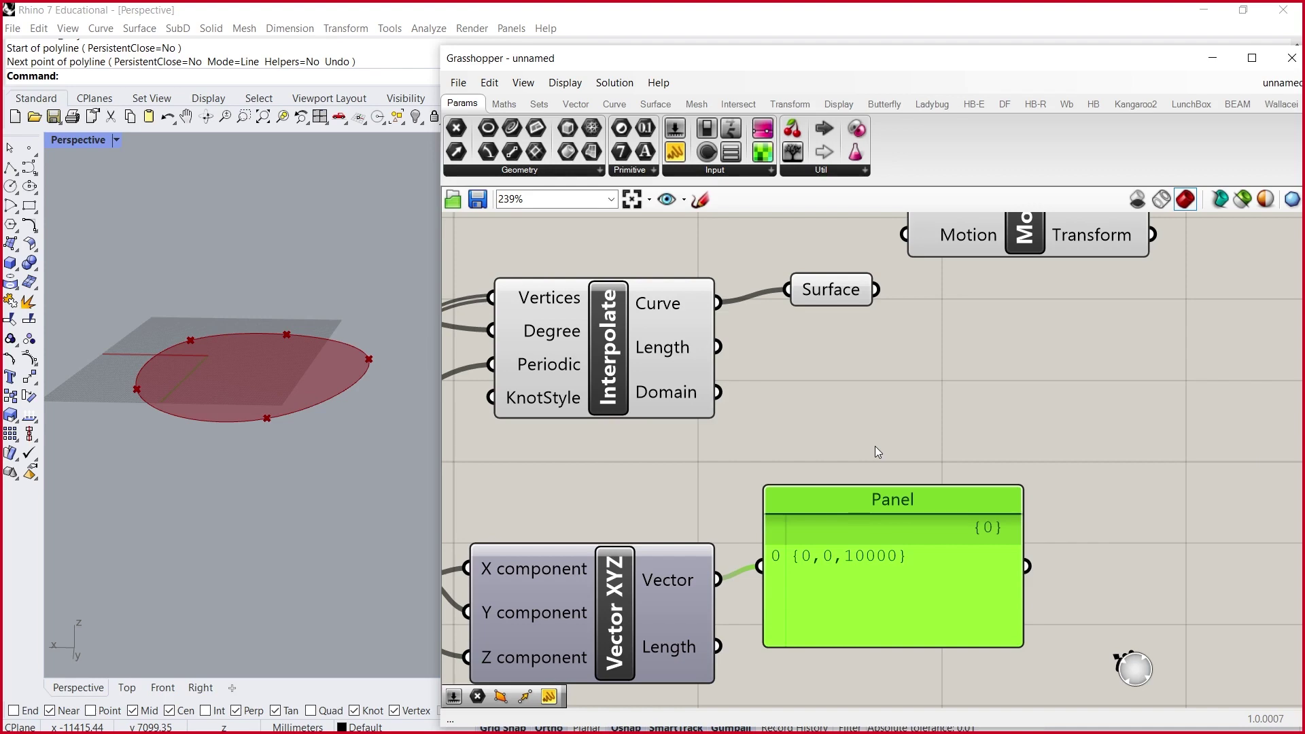
# - Wire the Surface parameter to the Move component's Geometry input and the Vector XYZ output to its Motion input
pyautogui.scroll(-2, 778, 485)
pyautogui.moveTo(741, 544); pyautogui.dragTo(873, 401)
pyautogui.moveTo(917, 325); pyautogui.dragTo(918, 375)
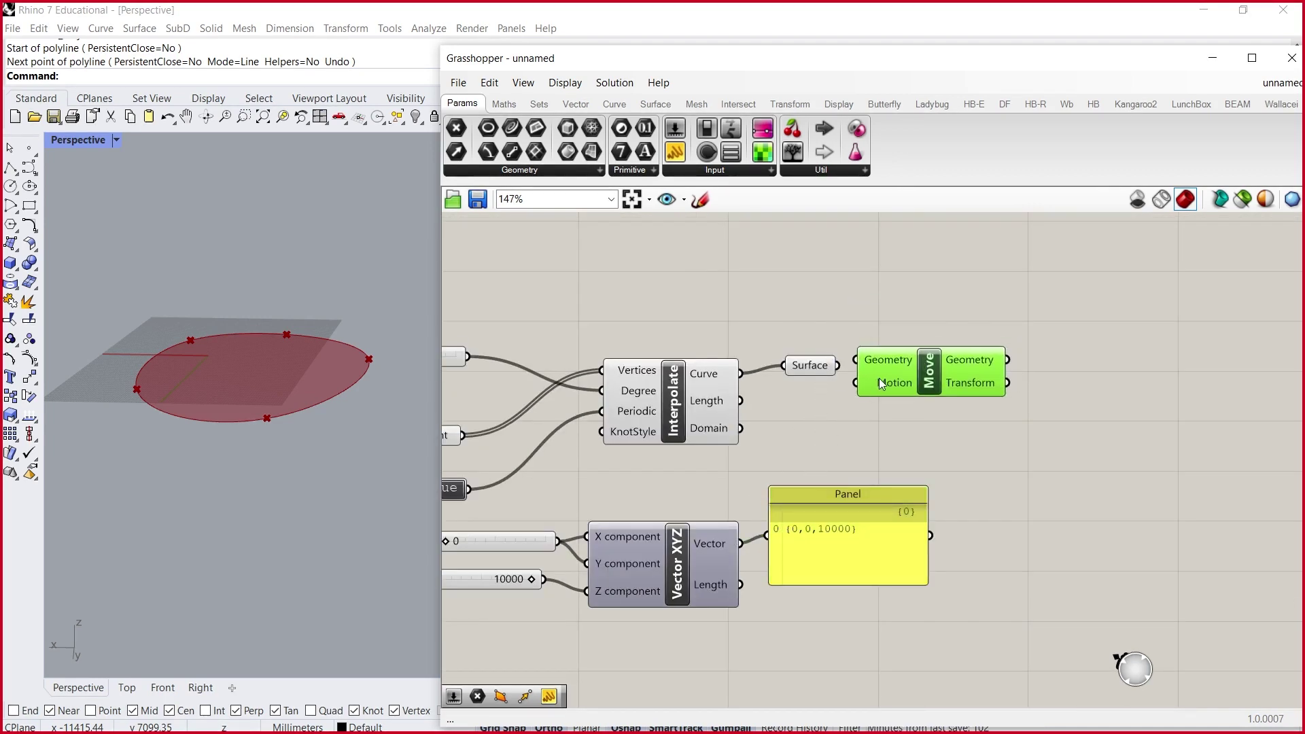
pyautogui.moveTo(879, 379)
pyautogui.moveTo(837, 366); pyautogui.dragTo(948, 324)
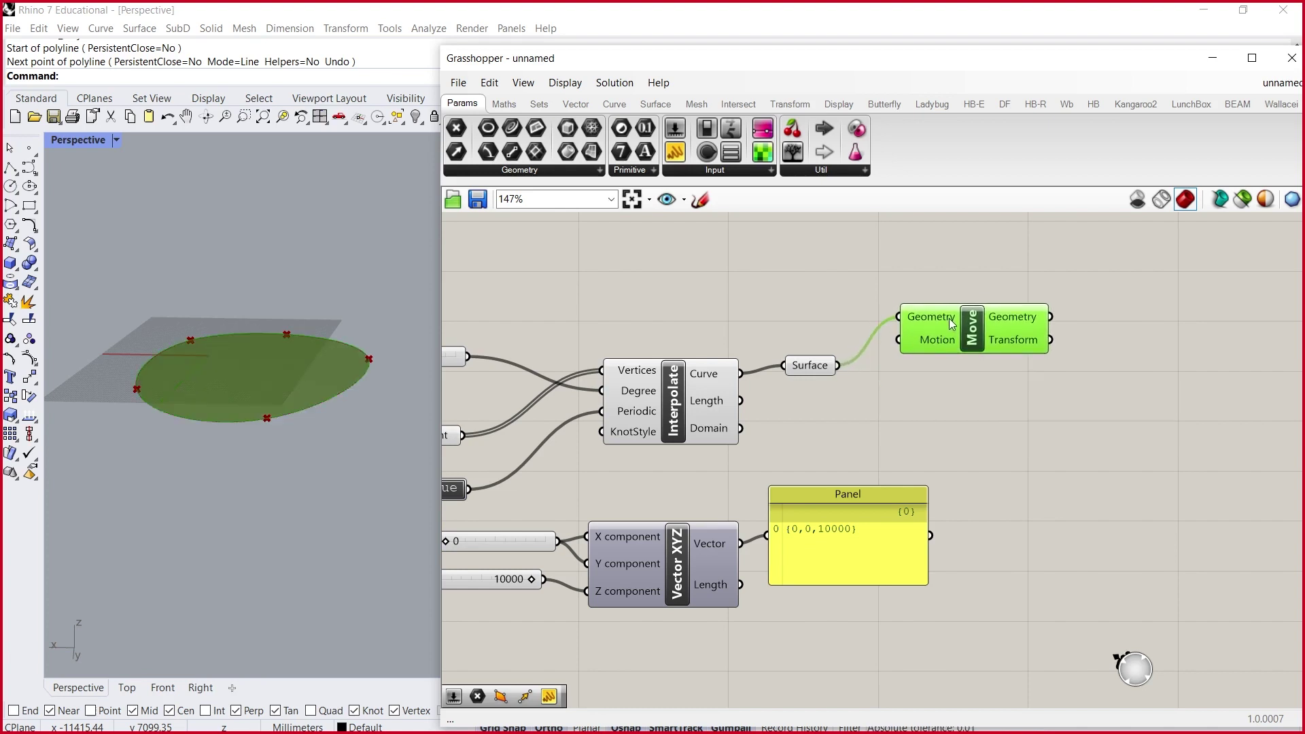
pyautogui.moveTo(741, 544); pyautogui.dragTo(966, 421)
# - Set the Number Slider feeding the Z component to 3064
pyautogui.scroll(-3, 229, 521)
pyautogui.moveTo(229, 521); pyautogui.dragTo(238, 496, button='right')
pyautogui.scroll(-3, 679, 340)
pyautogui.scroll(3, 572, 407)
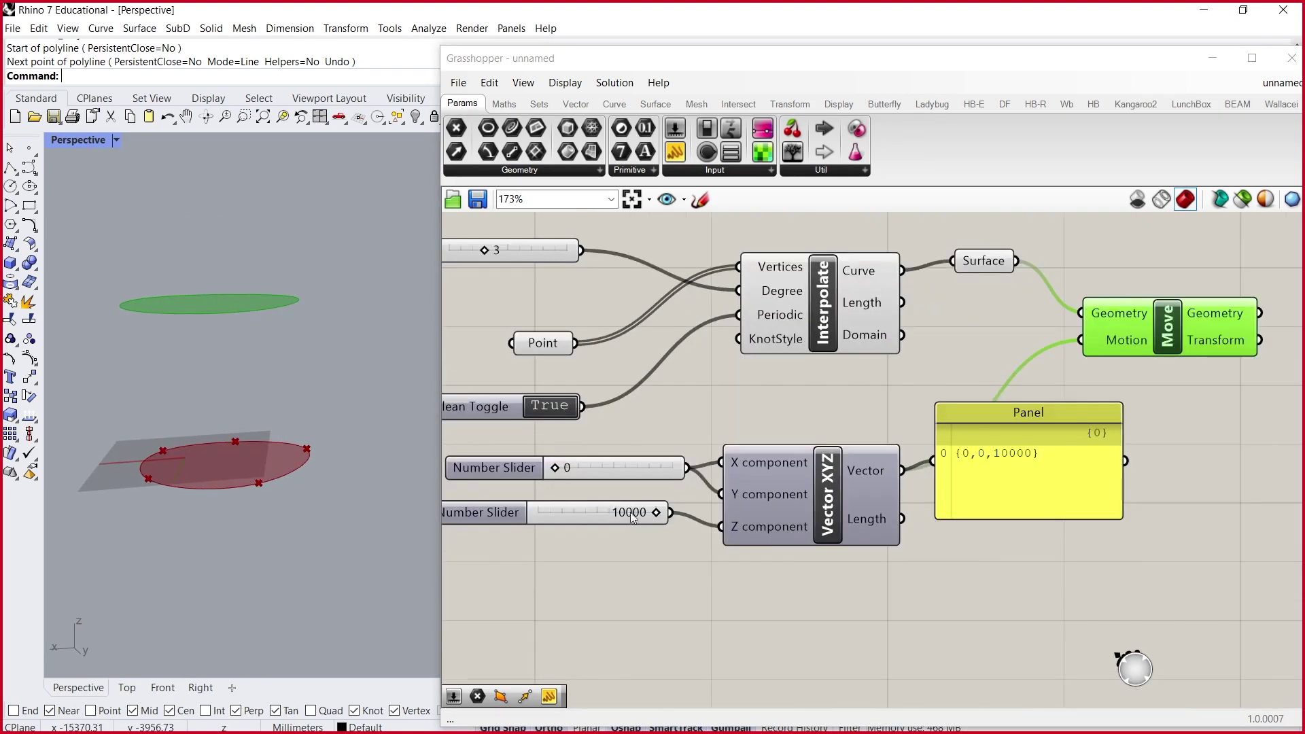
pyautogui.moveTo(654, 516); pyautogui.dragTo(575, 529)
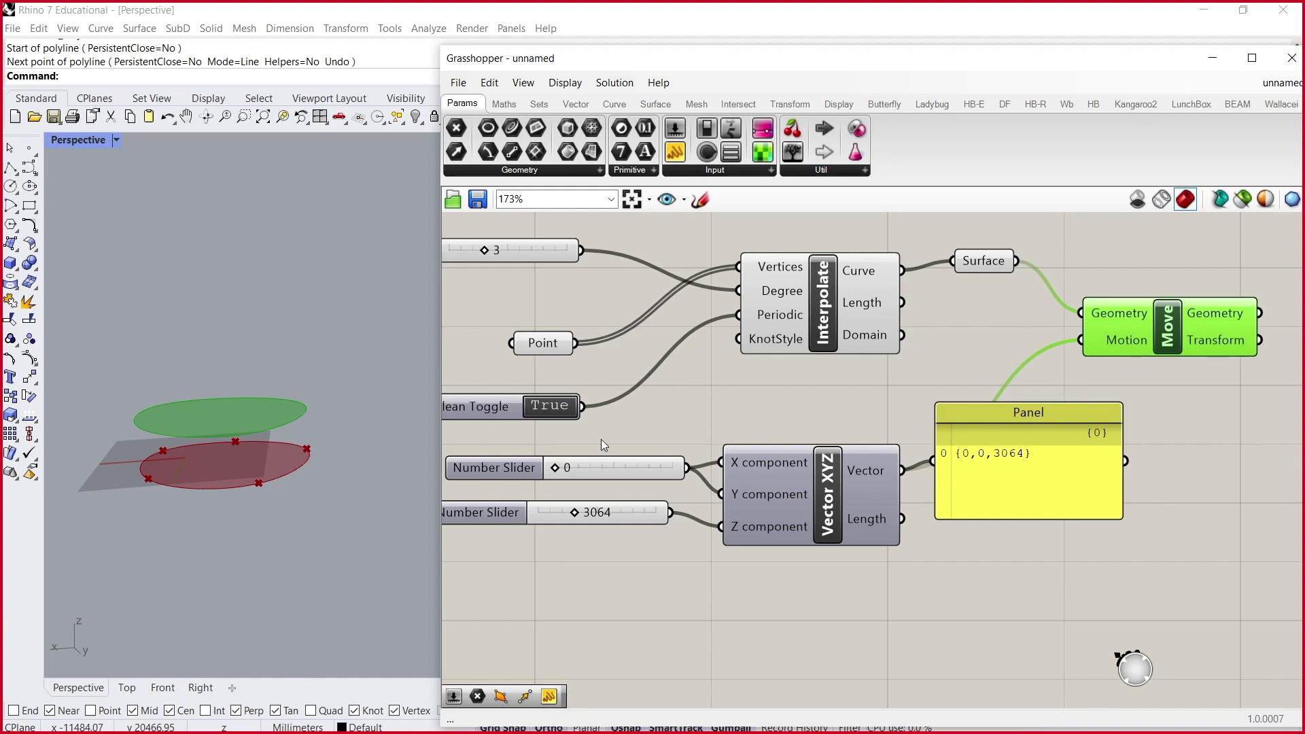
# - Remove the Vector XYZ source from Move's Motion input with the Disconnect option and wire it back
pyautogui.click(1120, 384)
pyautogui.click(1149, 337)
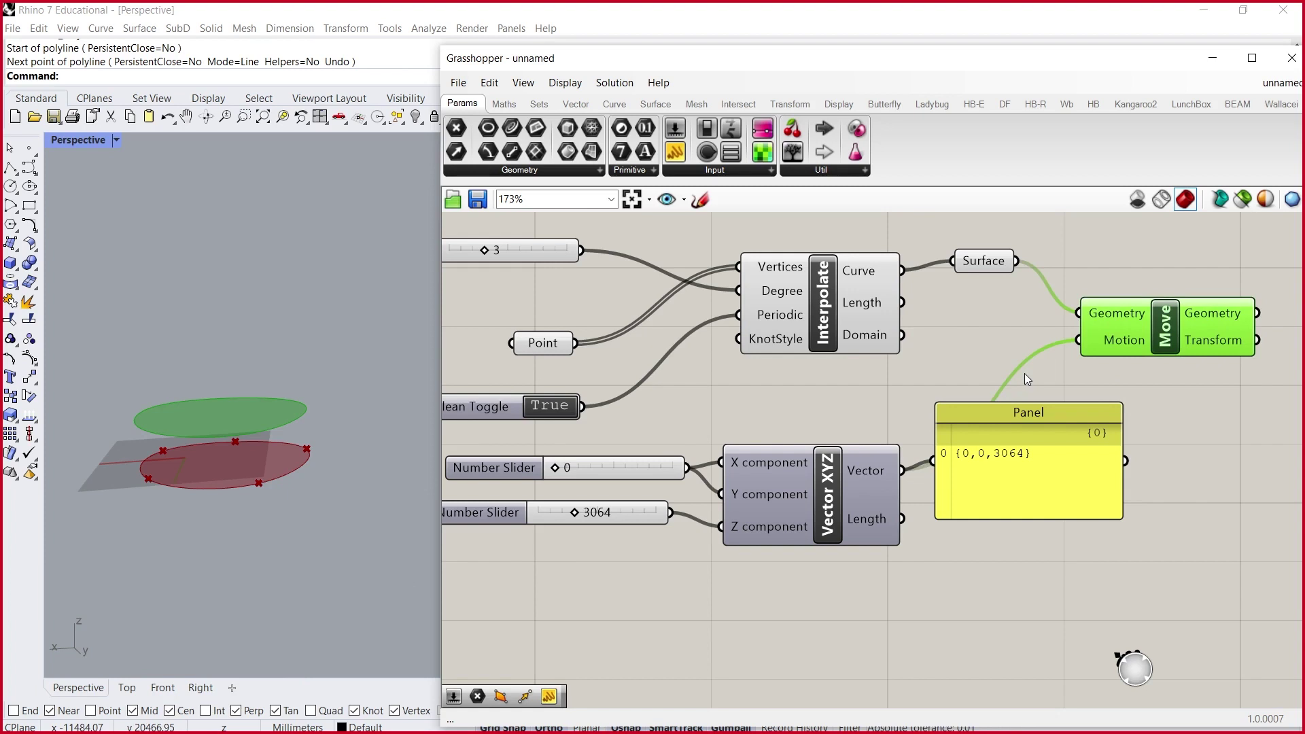
pyautogui.moveTo(1118, 350); pyautogui.dragTo(1136, 341, button='right')
pyautogui.rightClick(1132, 341)
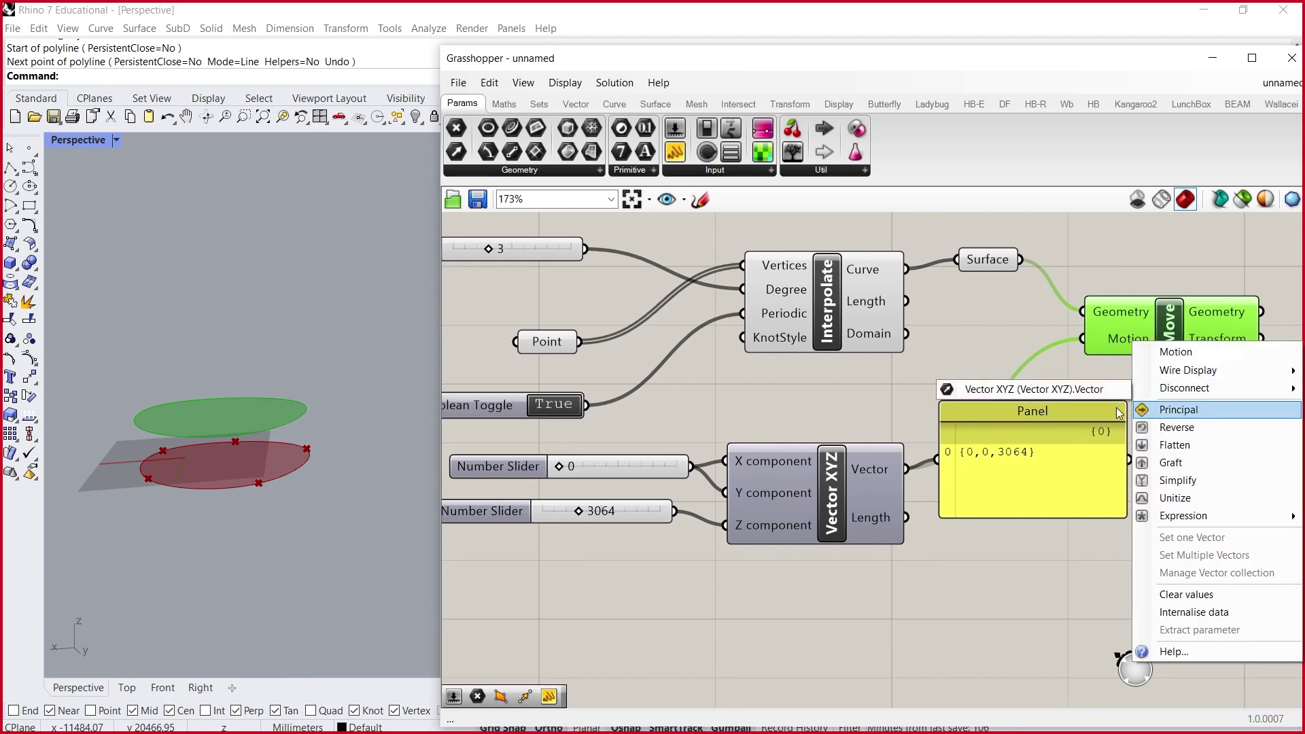
pyautogui.moveTo(1183, 388)
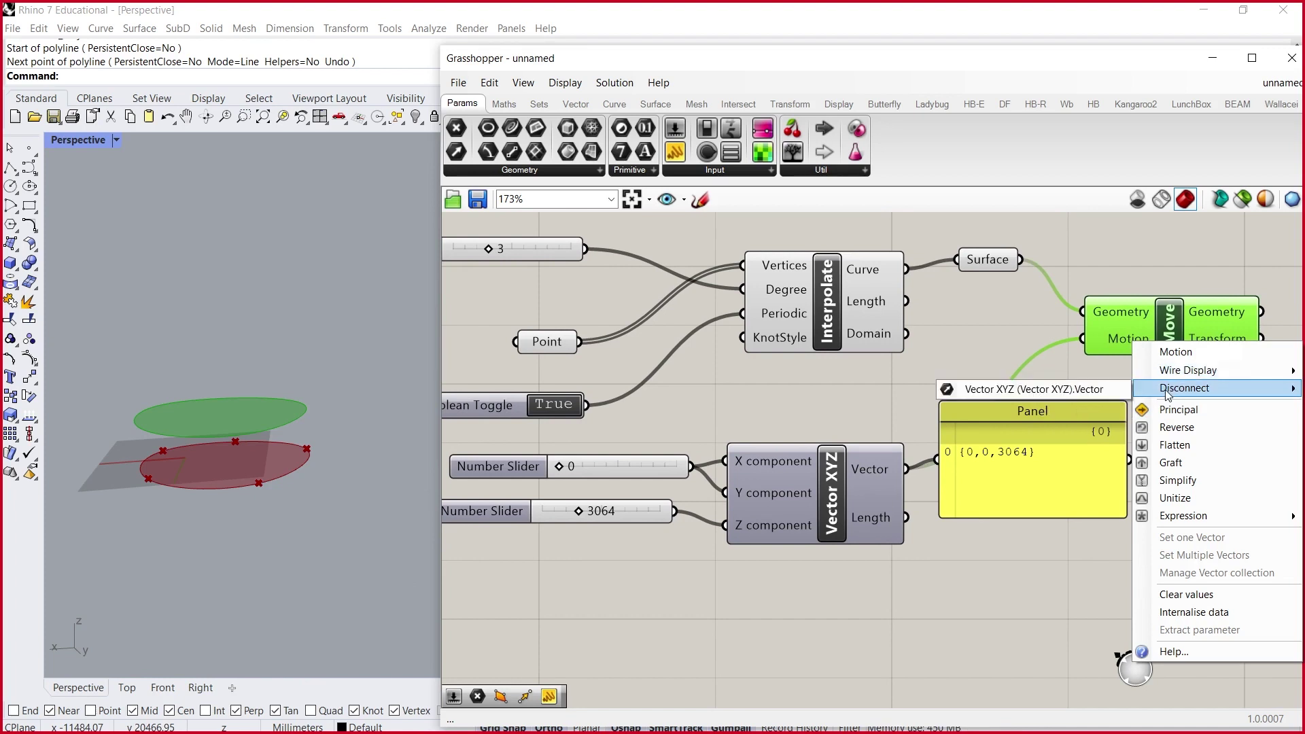
pyautogui.click(1105, 397)
pyautogui.moveTo(1119, 345)
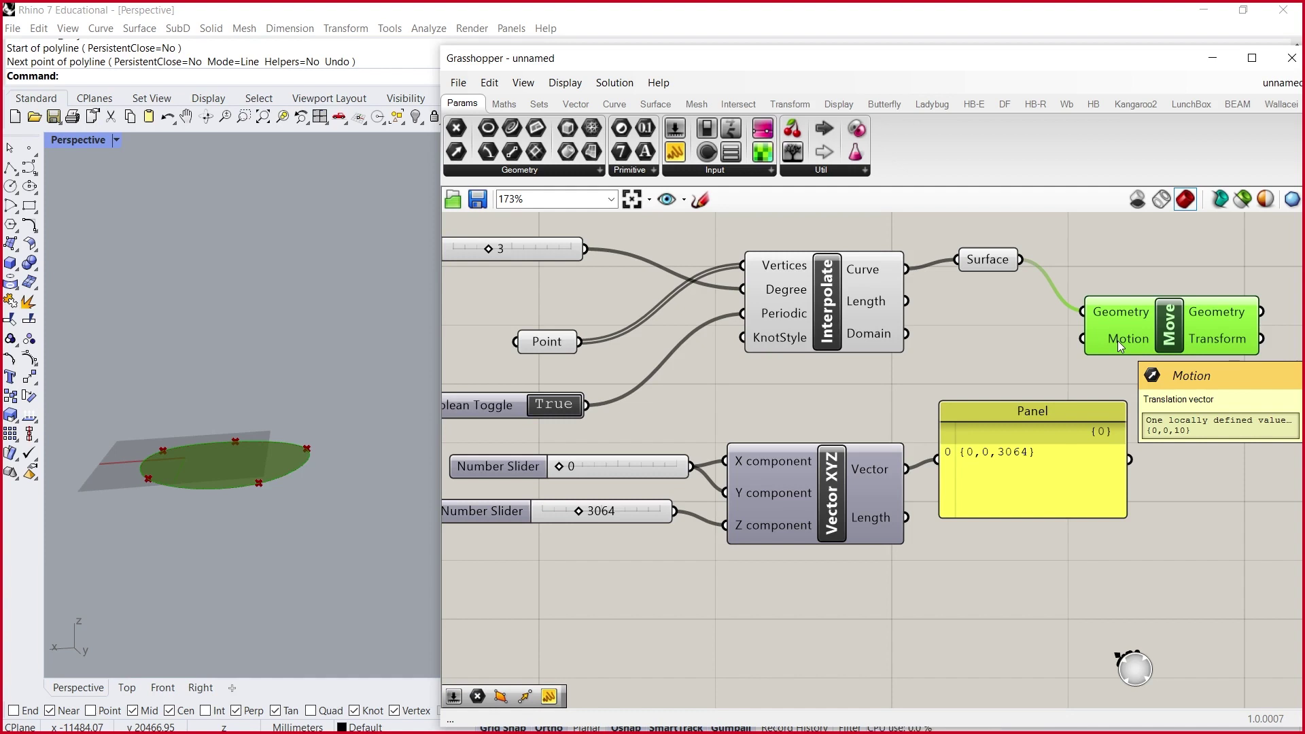
pyautogui.moveTo(907, 469); pyautogui.dragTo(1083, 339)
# - Add a Series component to the canvas above the Surface parameter
pyautogui.scroll(-4, 782, 486)
pyautogui.scroll(-3, 135, 408)
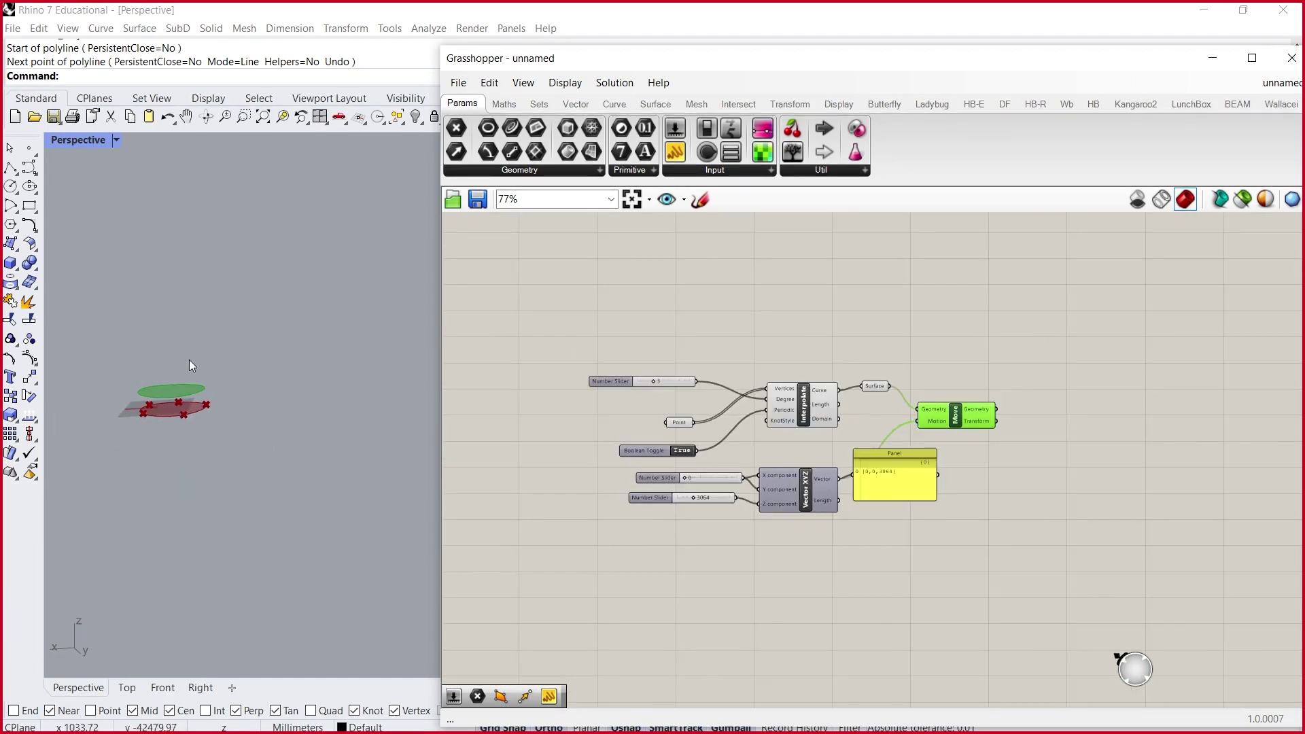
pyautogui.scroll(4, 972, 418)
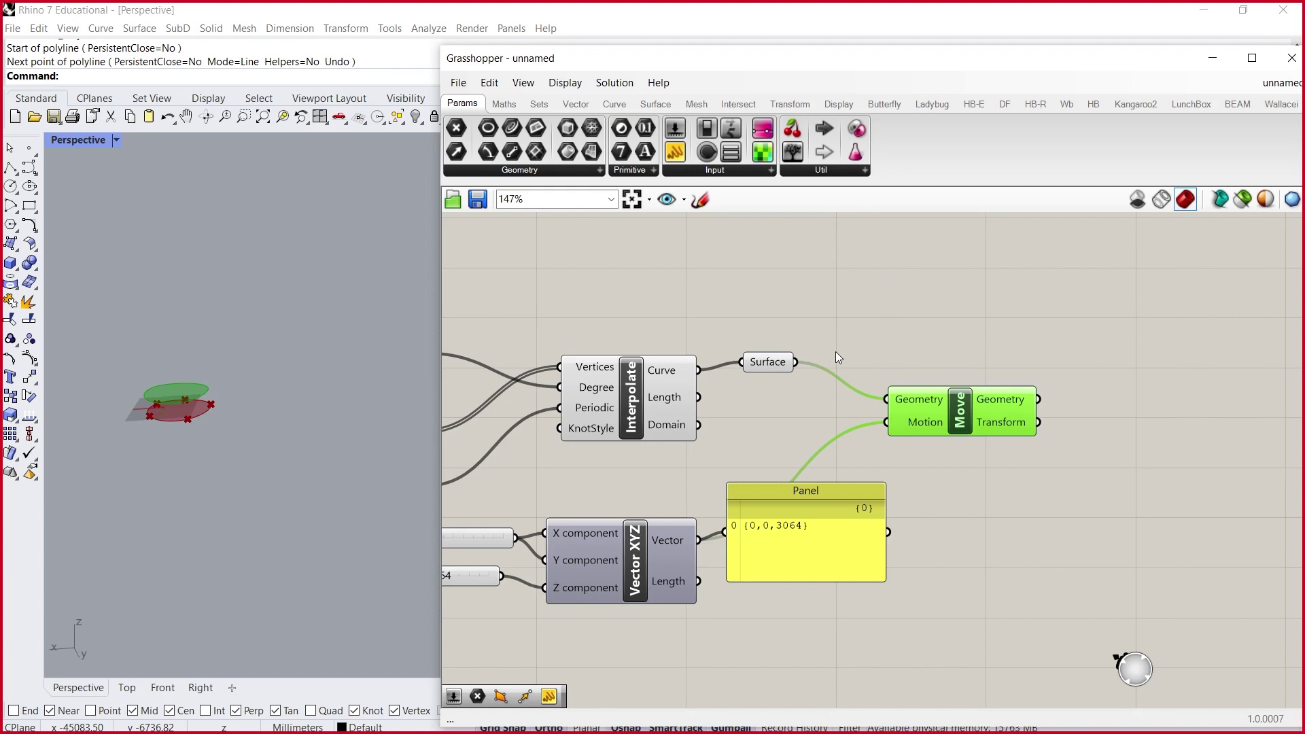
pyautogui.click(862, 289)
pyautogui.write('Ses')
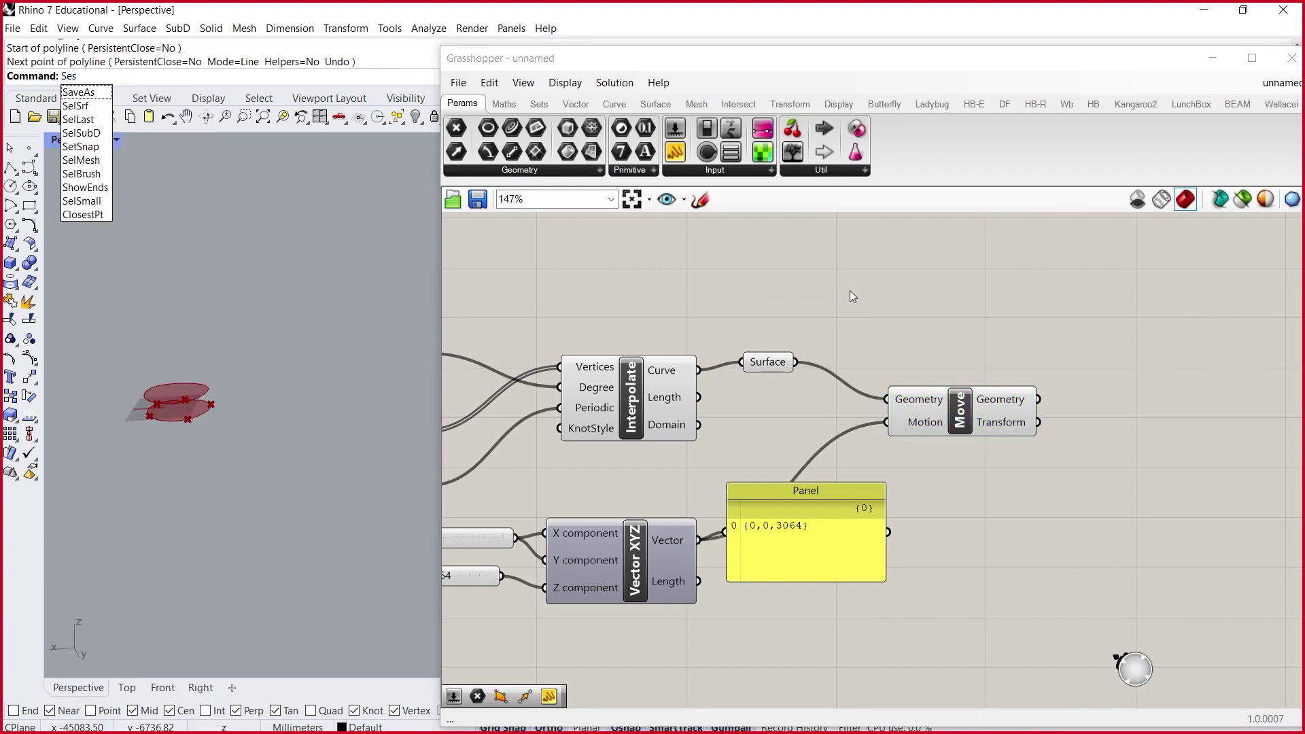
pyautogui.doubleClick(850, 291)
pyautogui.write('series')
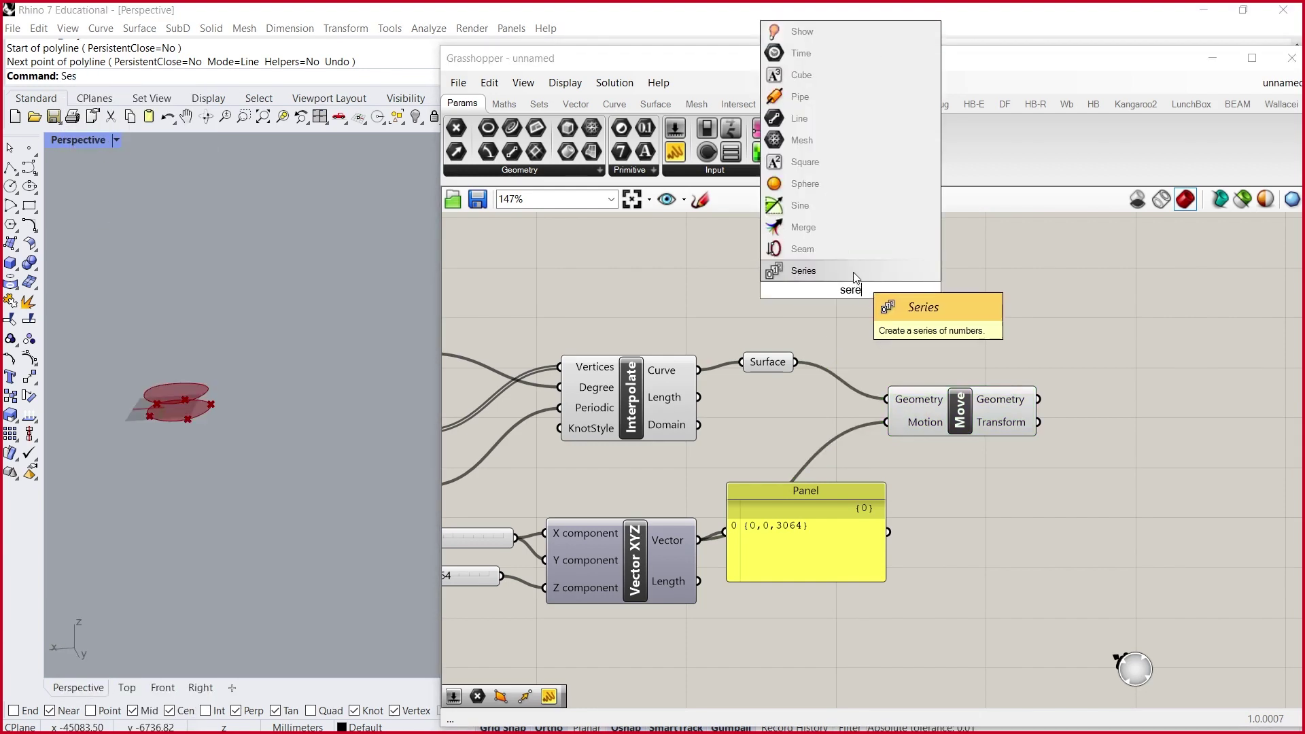
pyautogui.click(854, 272)
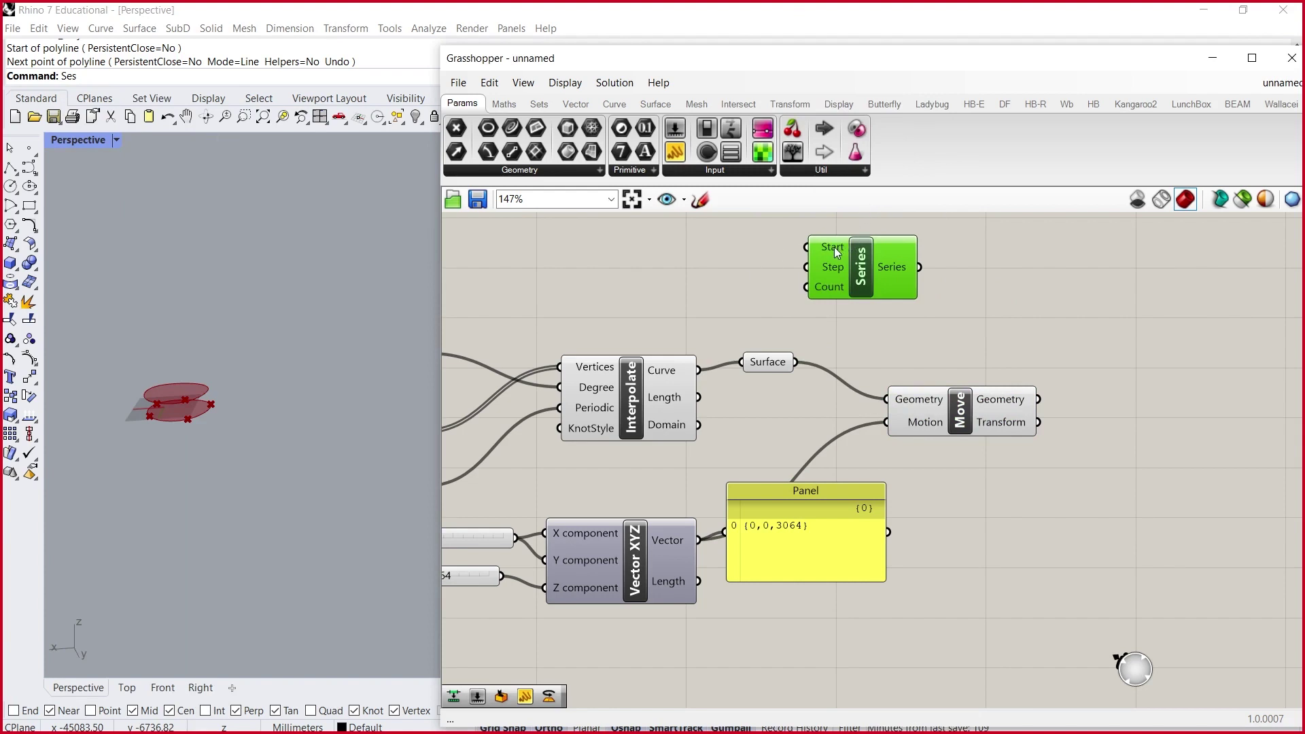
pyautogui.moveTo(832, 250)
# - Add a Panel beside the Series component and wire the Series output into it
pyautogui.doubleClick(1038, 284)
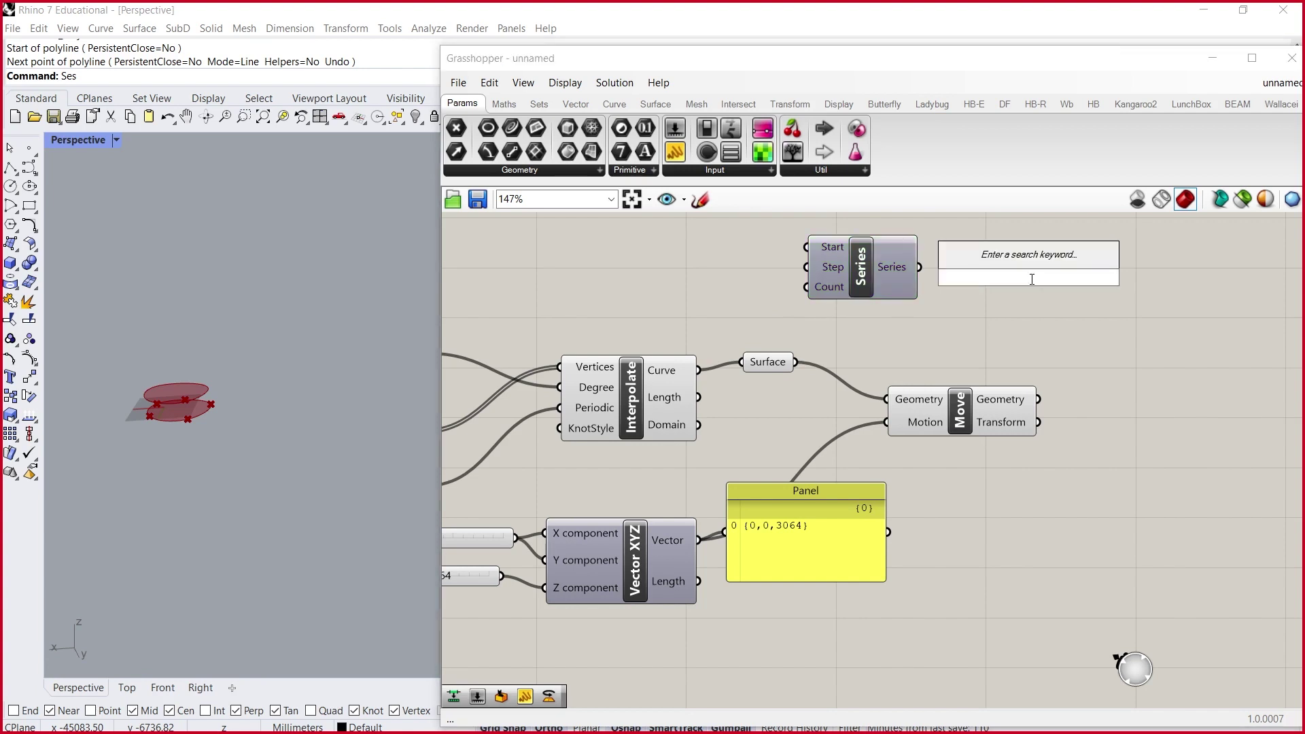
pyautogui.write('panel')
pyautogui.click(1034, 228)
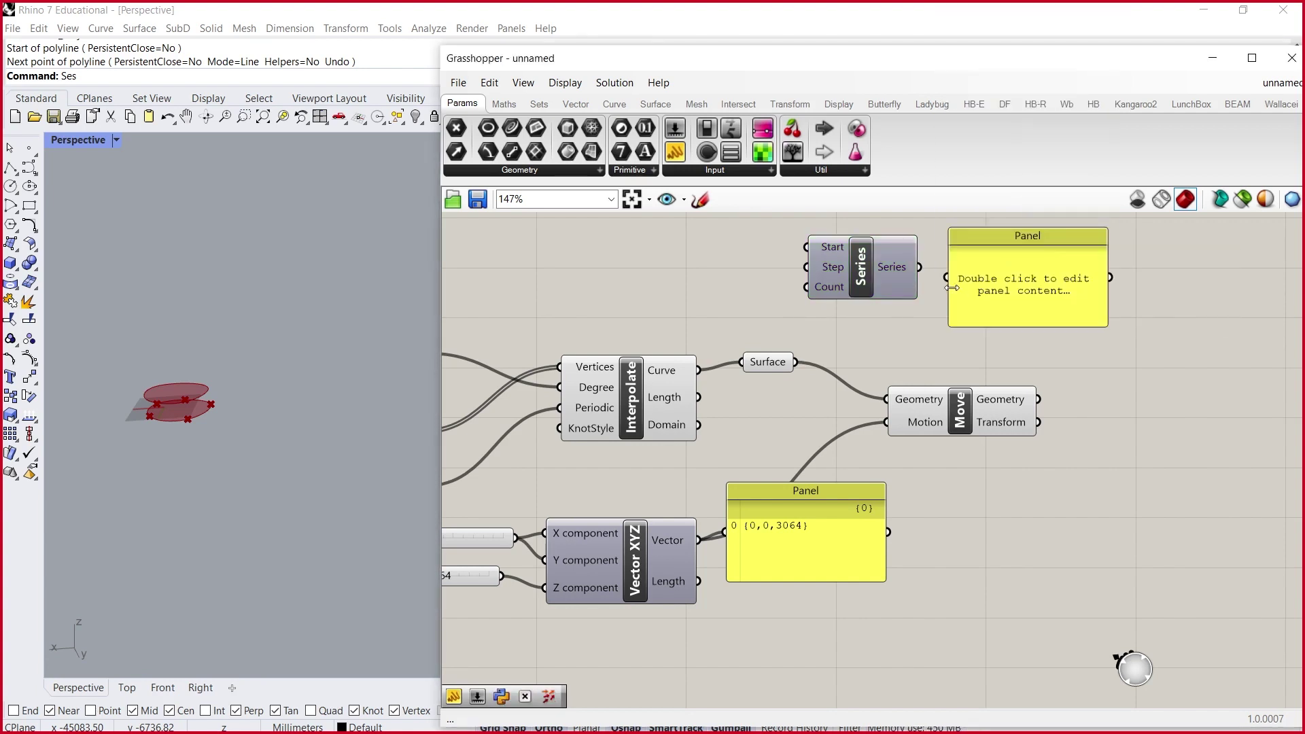
pyautogui.moveTo(940, 283); pyautogui.dragTo(945, 280)
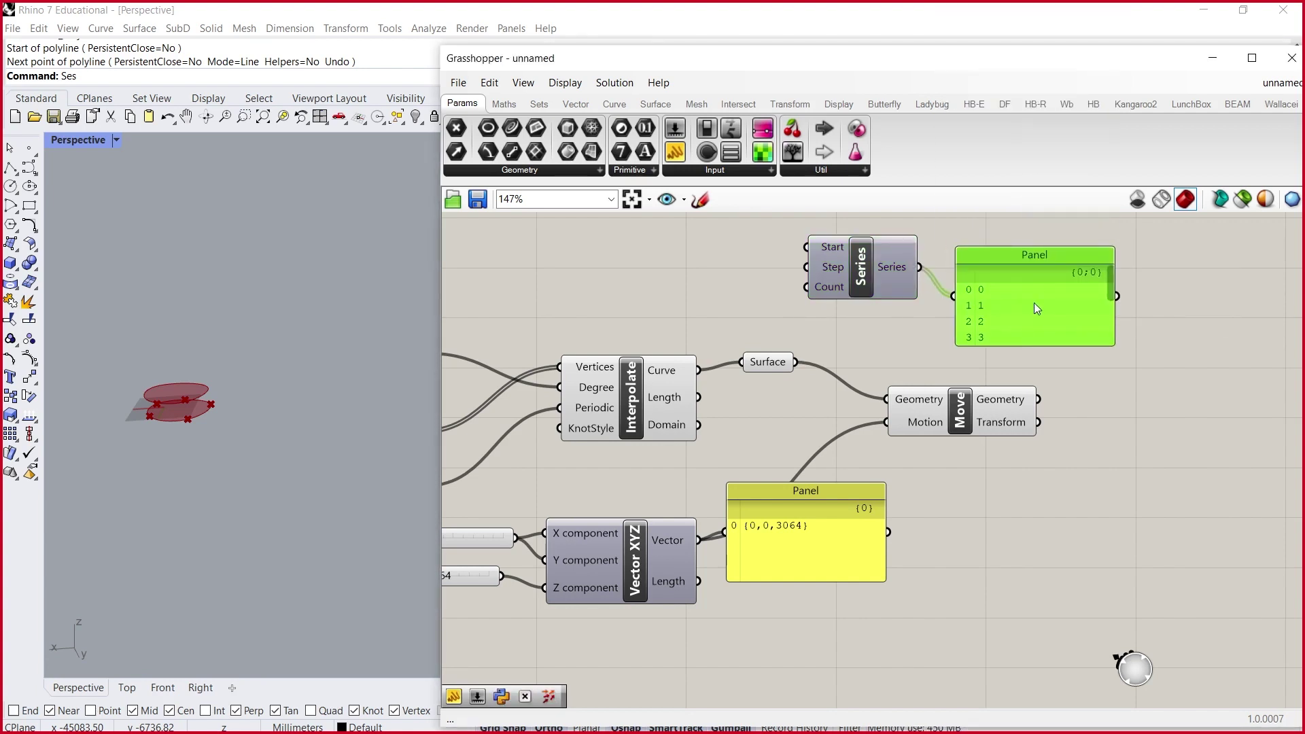
# - Enlarge the Series panel until the whole list fits and move it above the Move component
pyautogui.scroll(3, 1030, 304)
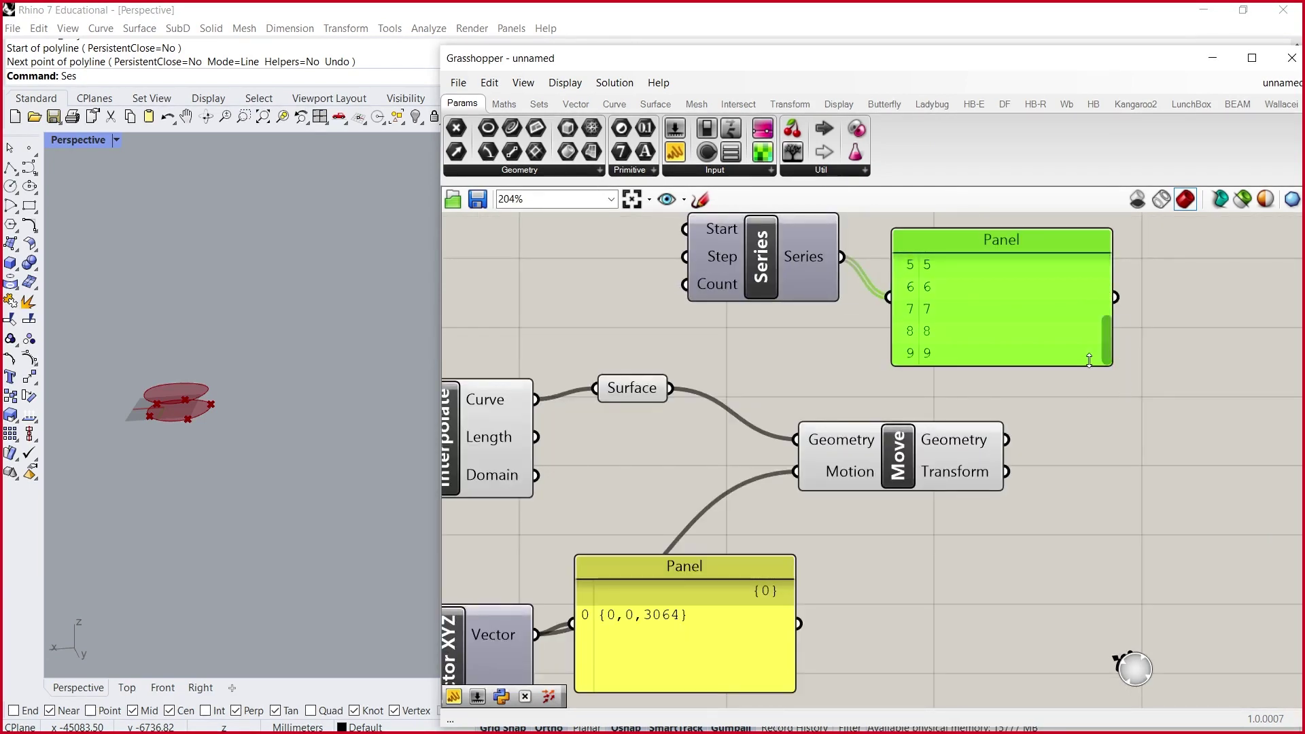
pyautogui.moveTo(1110, 365); pyautogui.dragTo(1109, 479)
pyautogui.moveTo(1048, 394); pyautogui.dragTo(1011, 257)
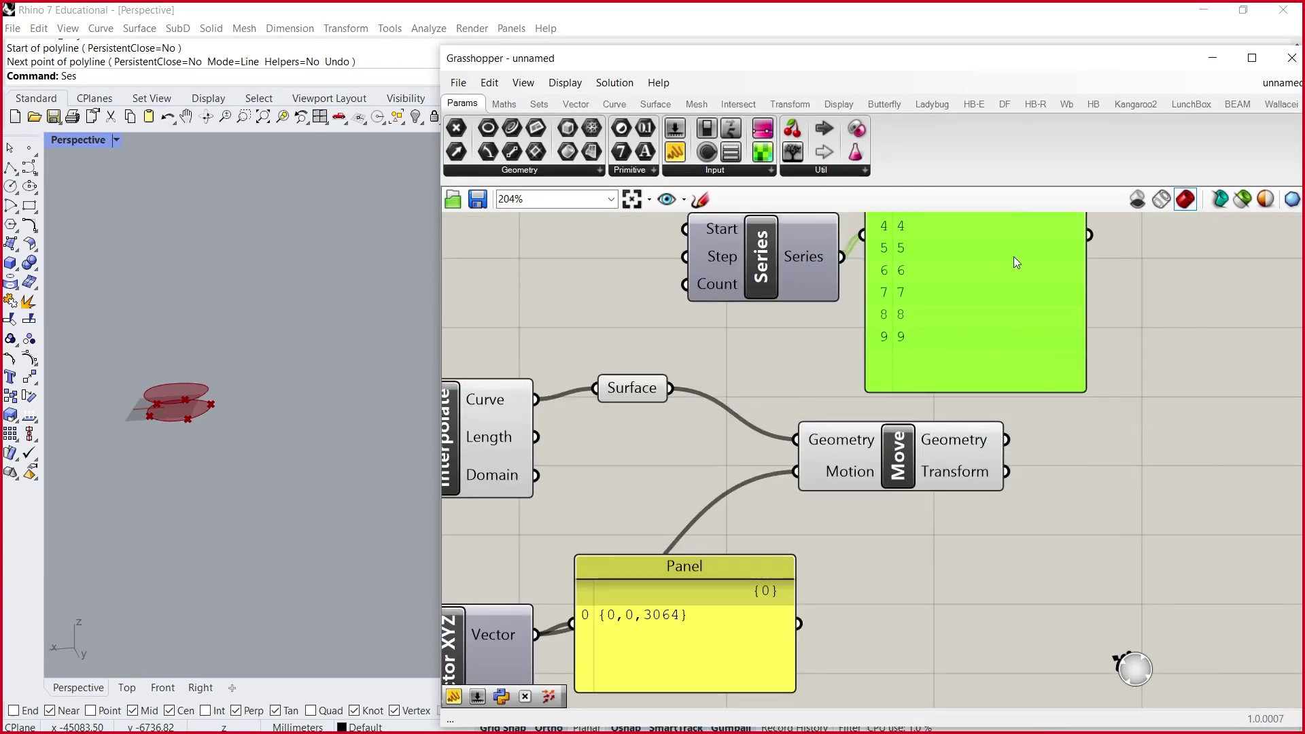
pyautogui.scroll(-5, 1010, 257)
pyautogui.scroll(4, 1039, 280)
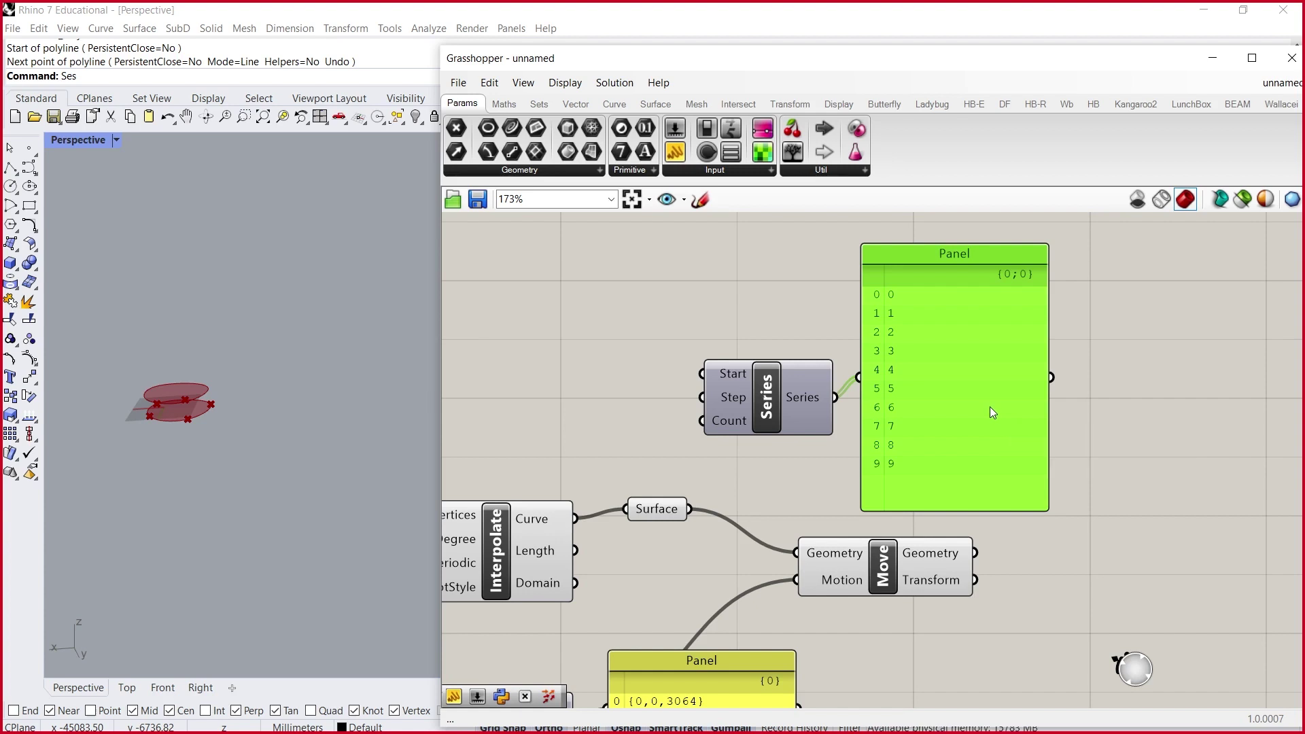
pyautogui.scroll(-4, 739, 418)
pyautogui.scroll(6, 542, 555)
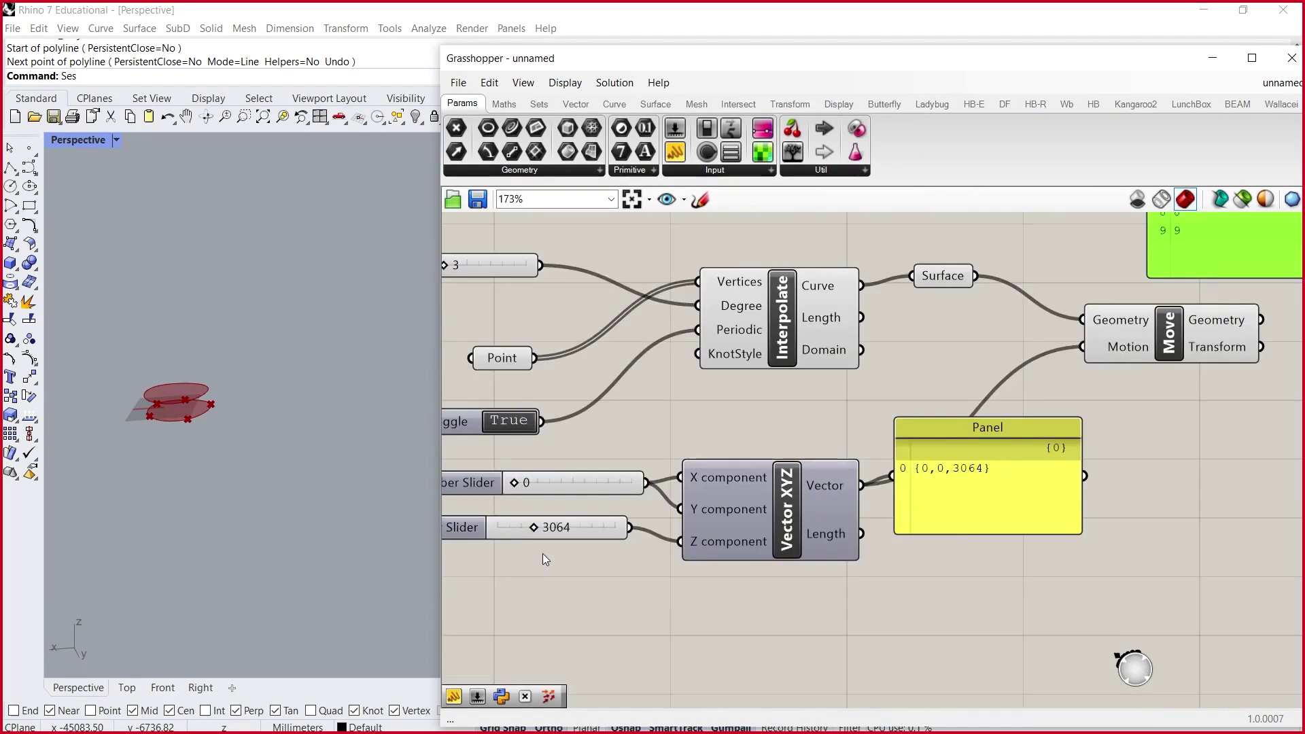
# - Set the number slider feeding Vector XYZ's Z component to 3000
pyautogui.scroll(-3, 554, 525)
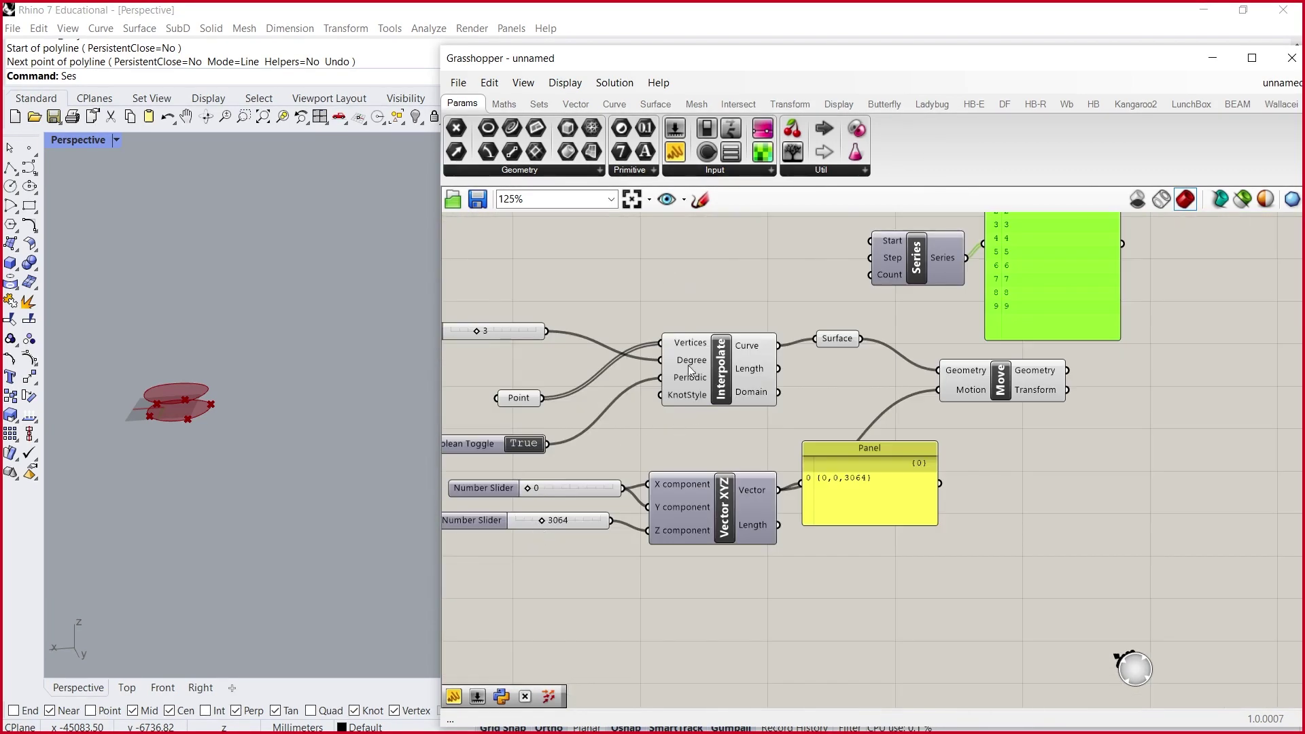
pyautogui.click(575, 524)
pyautogui.doubleClick(575, 522)
pyautogui.write('300')
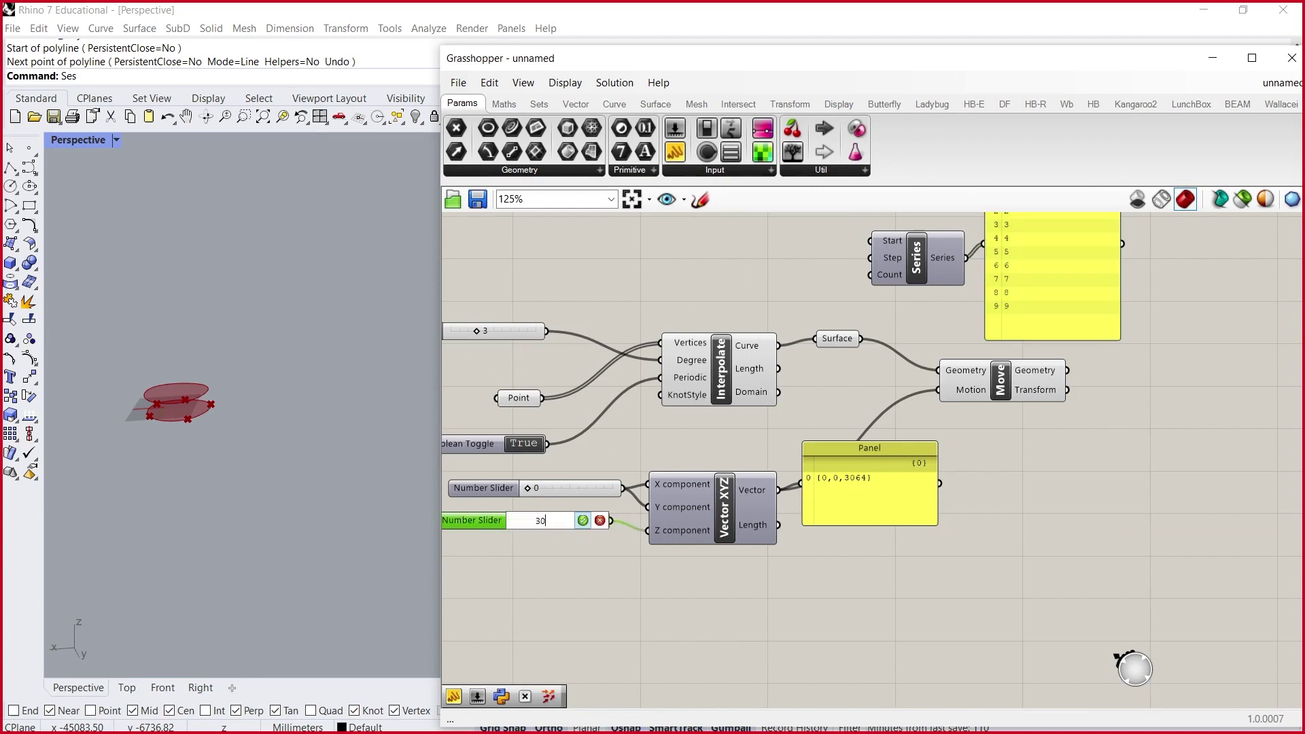
pyautogui.press('Return')
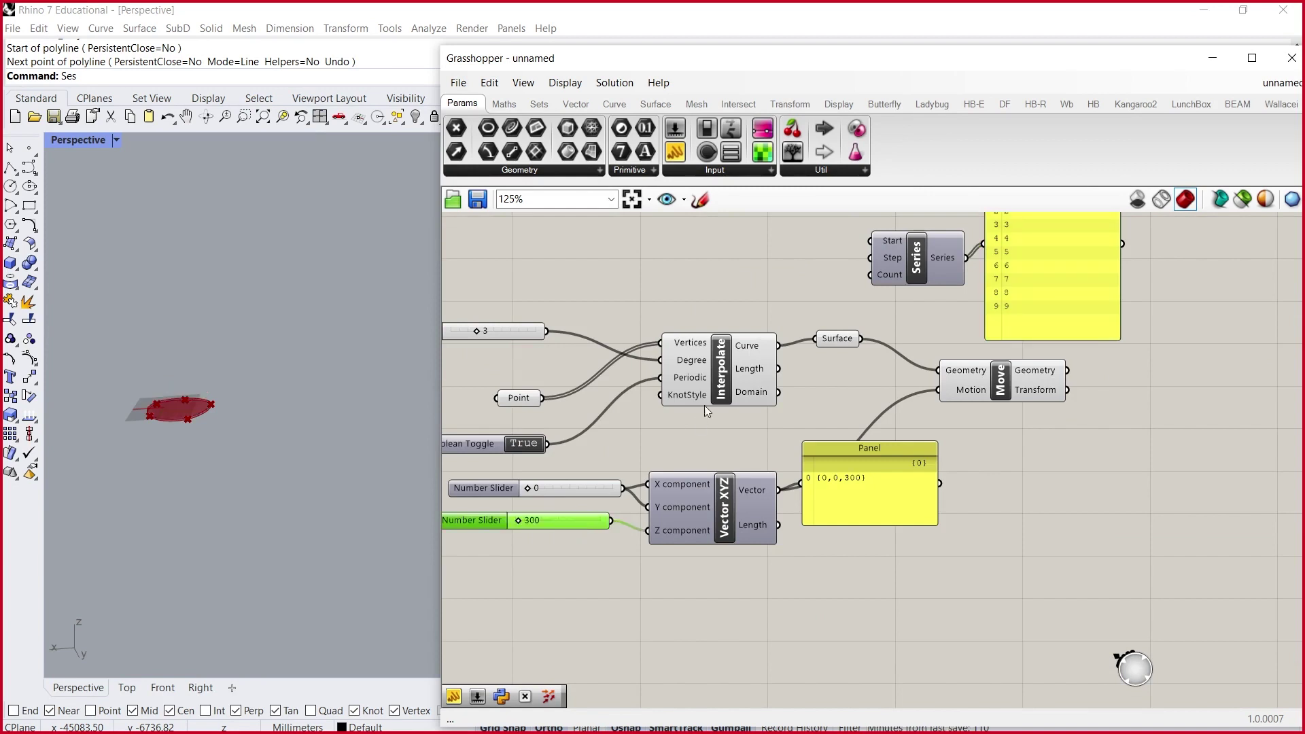
pyautogui.doubleClick(552, 521)
pyautogui.write('3000')
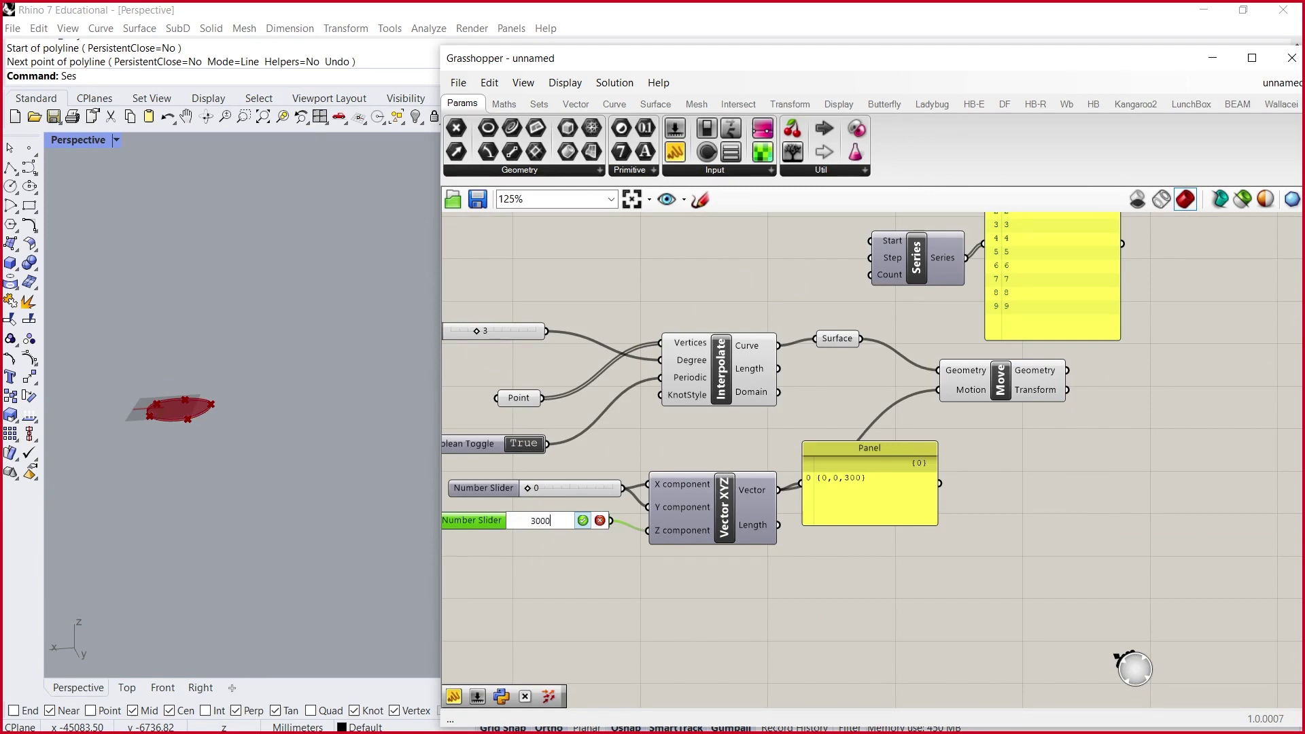
pyautogui.press('Return')
# - Add a number slider with the value 3000 beside the Series component and wire it into the Step input
pyautogui.doubleClick(794, 276)
pyautogui.write('3000')
pyautogui.press('Return')
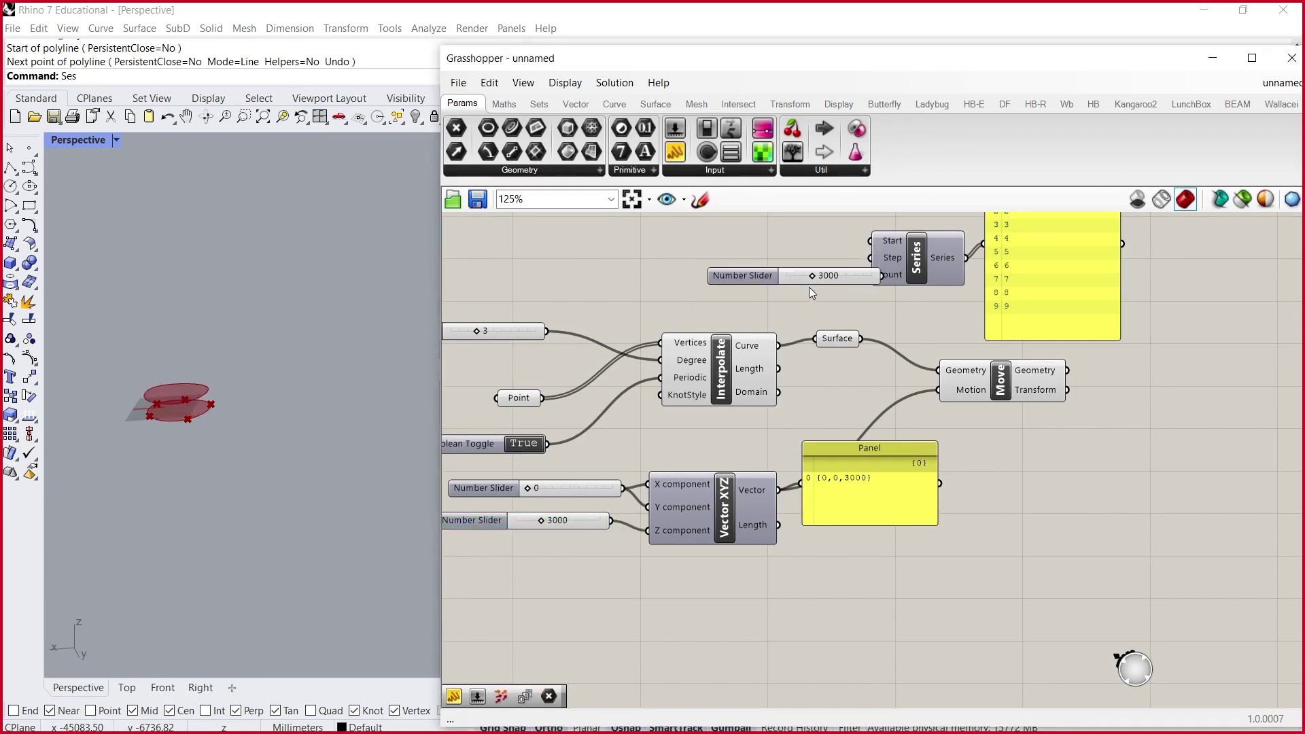
pyautogui.moveTo(796, 279); pyautogui.dragTo(743, 285)
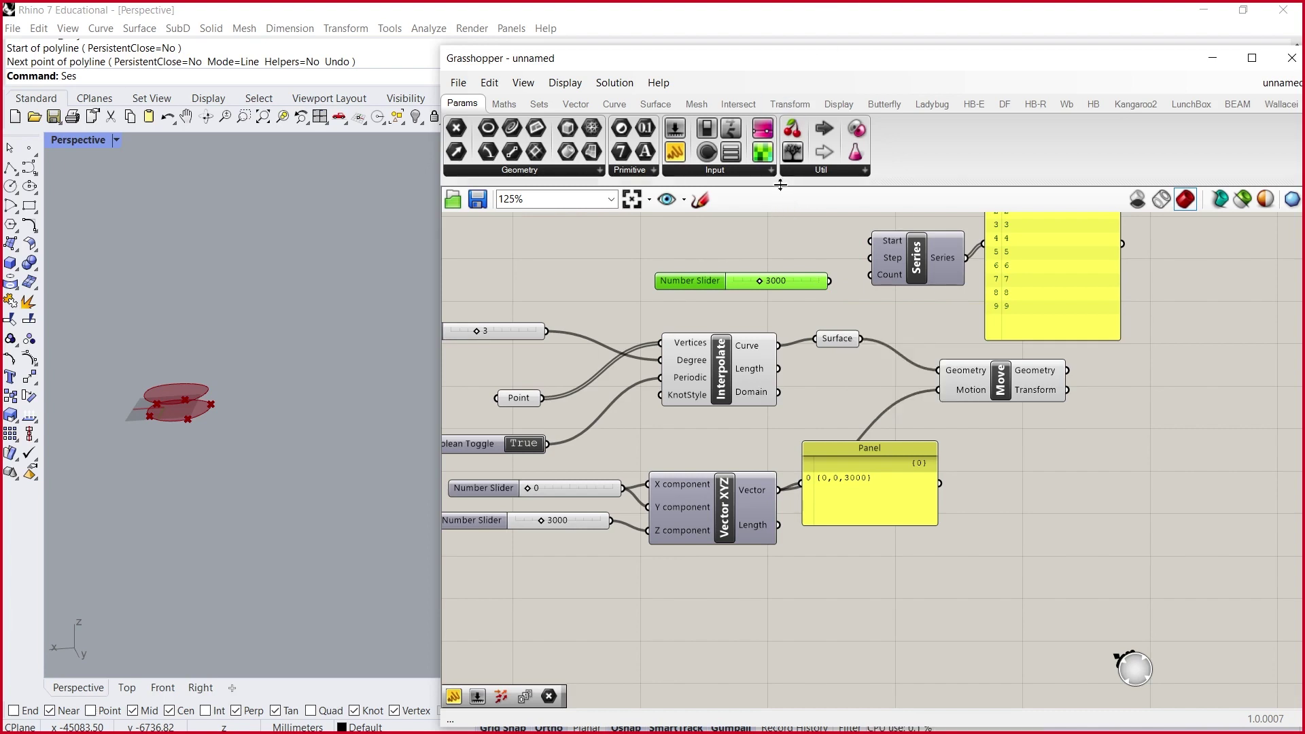
pyautogui.moveTo(829, 281); pyautogui.dragTo(871, 257)
# - Add a number slider with the value 10 and wire it into the Series component's Count input
pyautogui.doubleClick(745, 246)
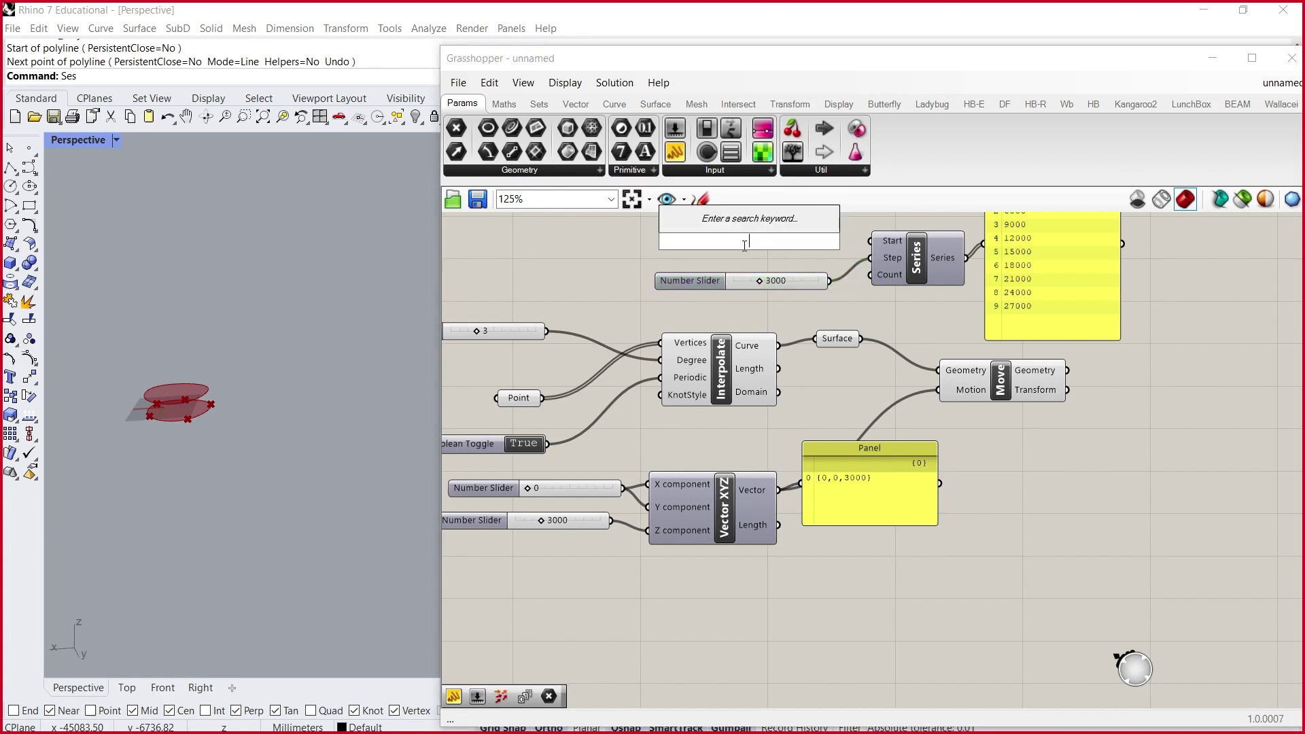
pyautogui.write('10')
pyautogui.press('Return')
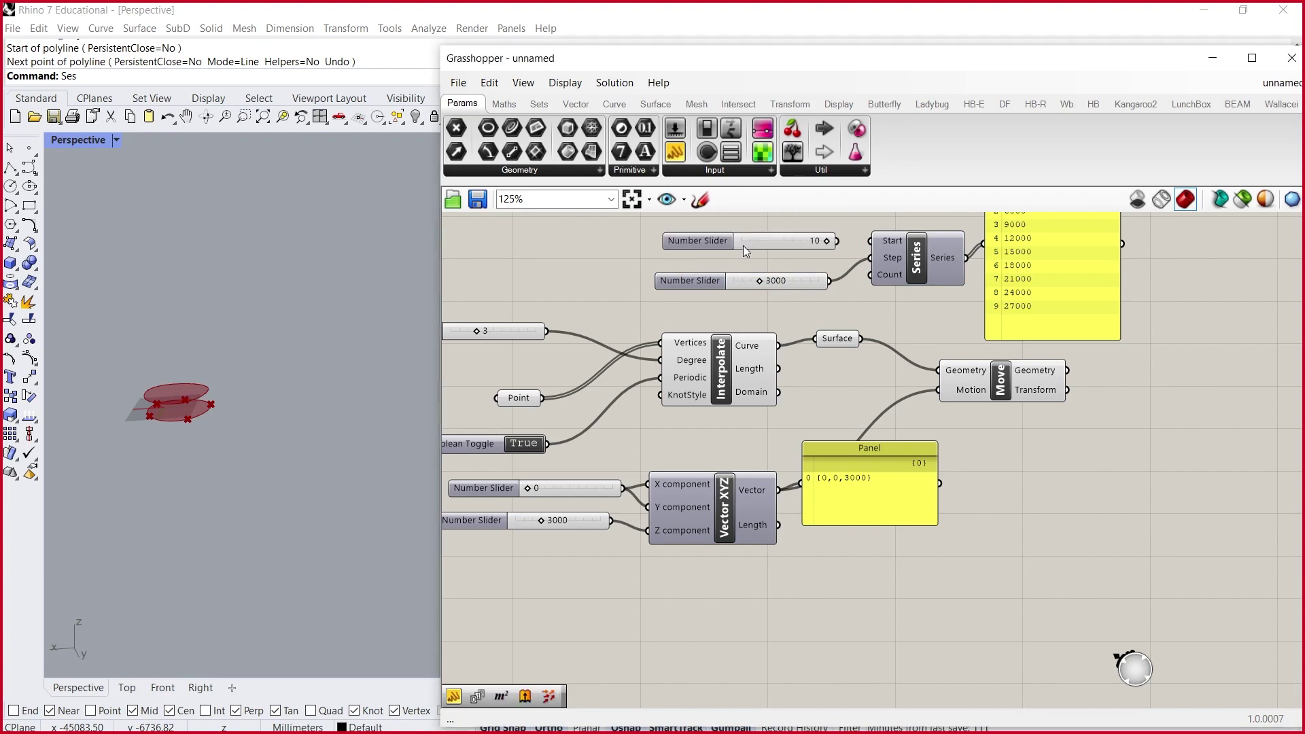
pyautogui.moveTo(838, 242); pyautogui.dragTo(872, 275)
# - Rearrange the two Series sliders so the 3000 slider lines up with Step and the 10 slider with Count
pyautogui.scroll(-2, 915, 370)
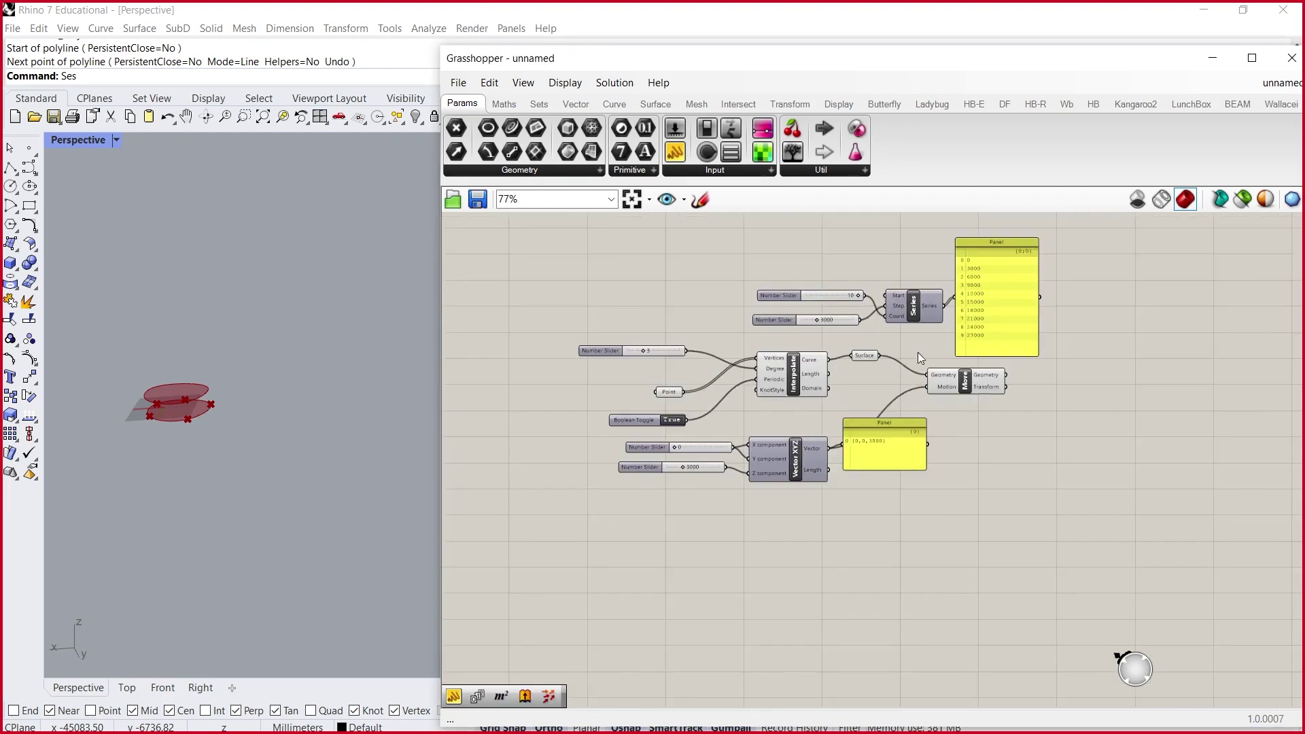
pyautogui.scroll(4, 915, 370)
pyautogui.scroll(1, 911, 298)
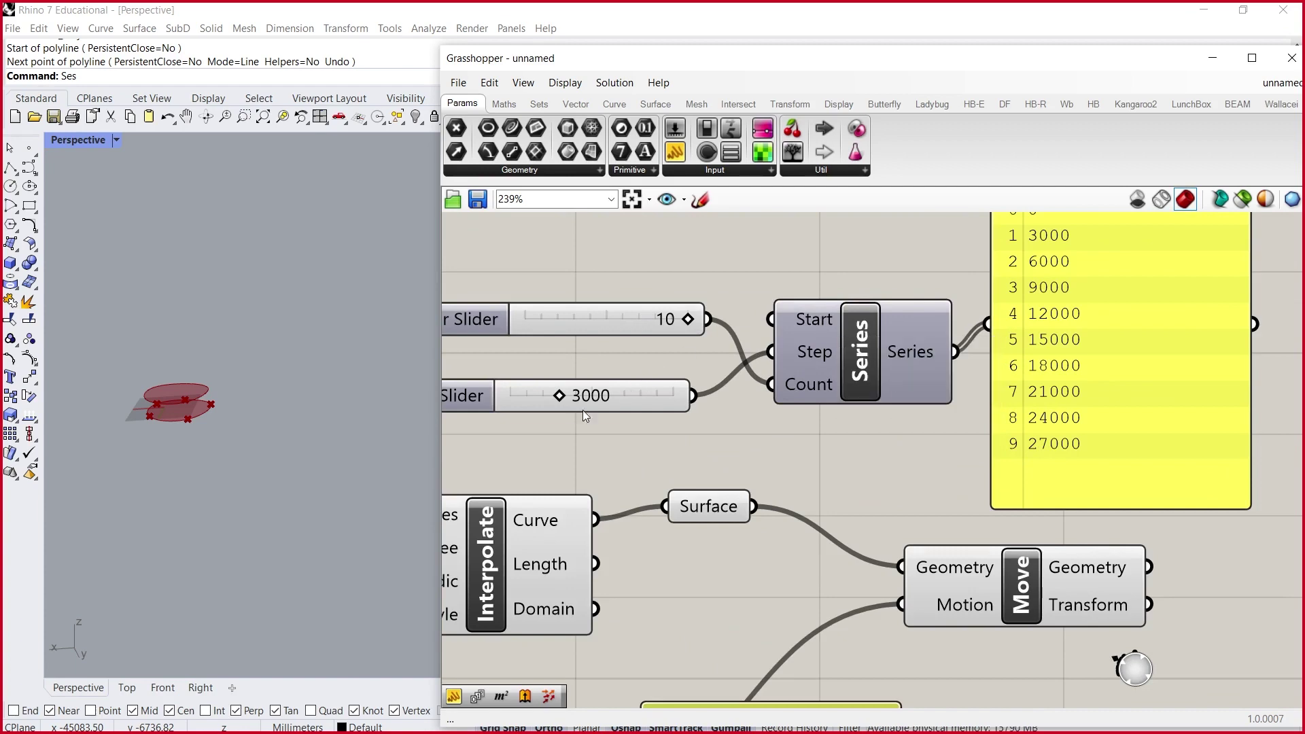
pyautogui.click(574, 374)
pyautogui.moveTo(575, 374); pyautogui.dragTo(575, 354)
pyautogui.moveTo(616, 310); pyautogui.dragTo(610, 377)
pyautogui.scroll(-2, 610, 376)
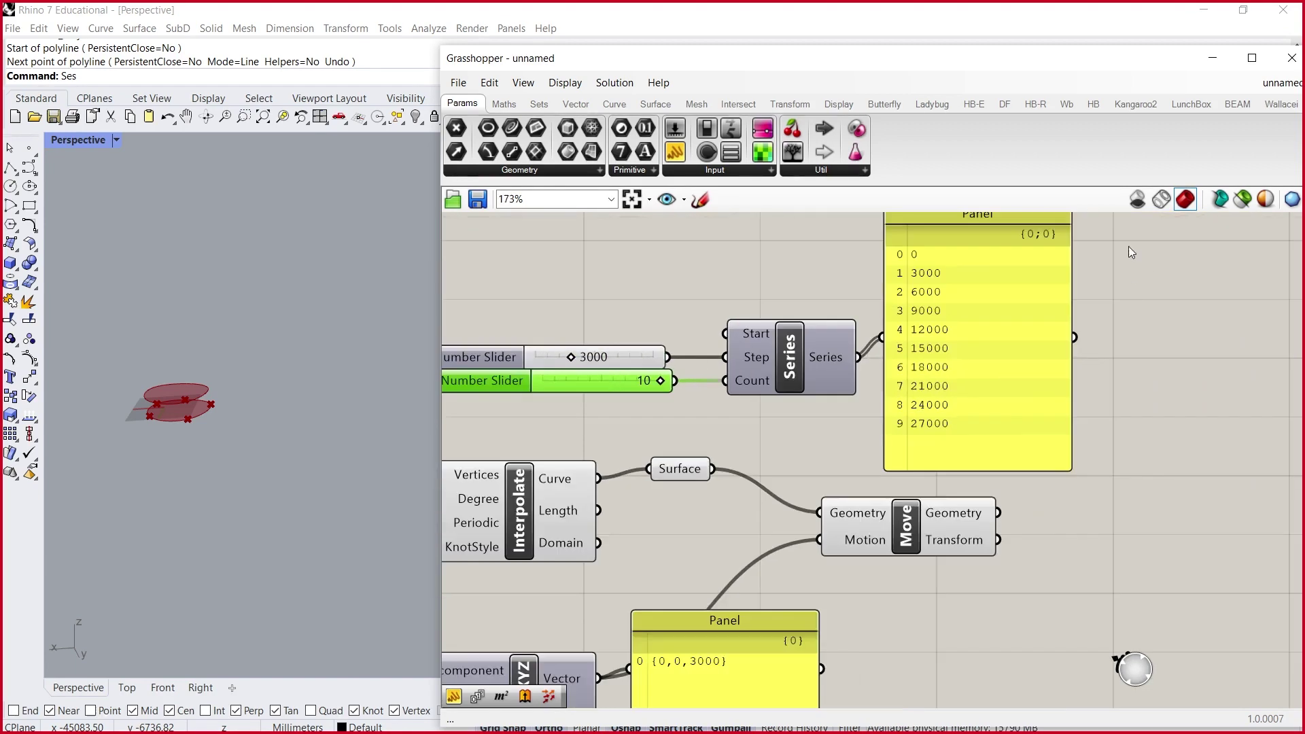
pyautogui.scroll(1, 1088, 255)
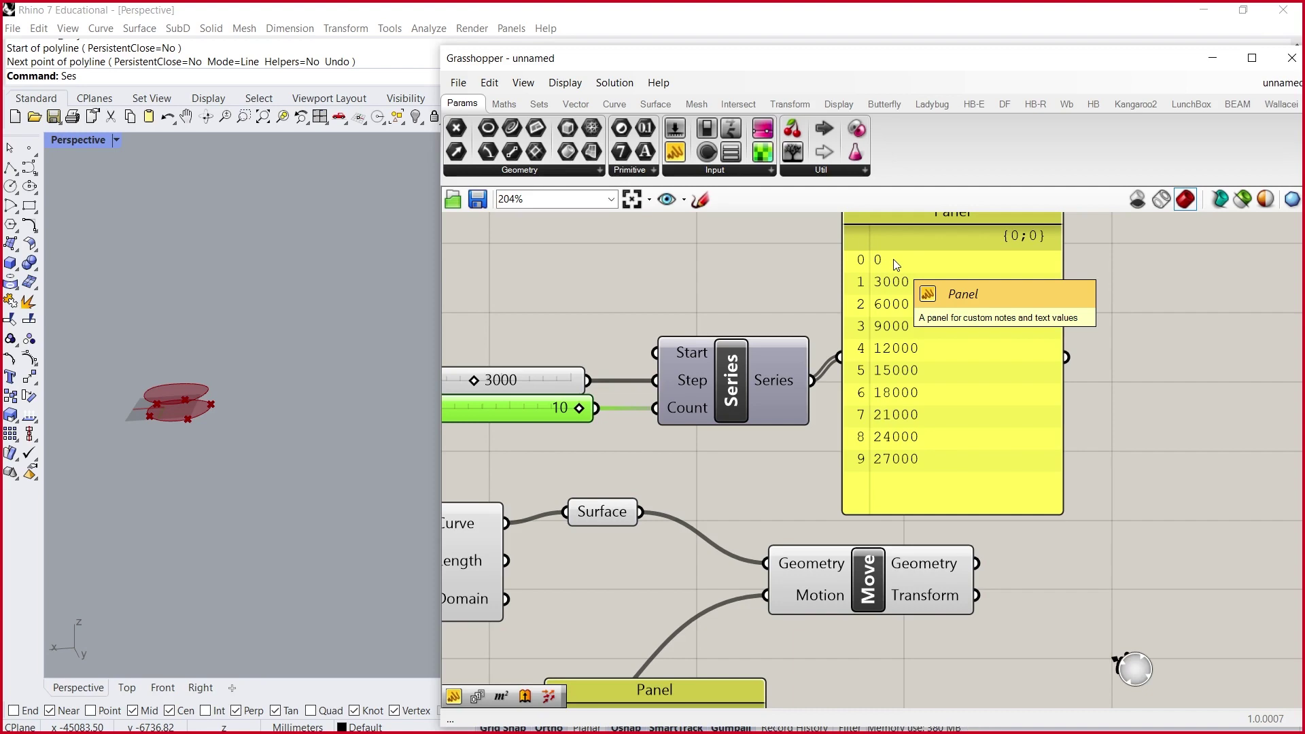
# - Move the vector panel below the Move component, clear of the wire into Motion
pyautogui.scroll(-6, 893, 259)
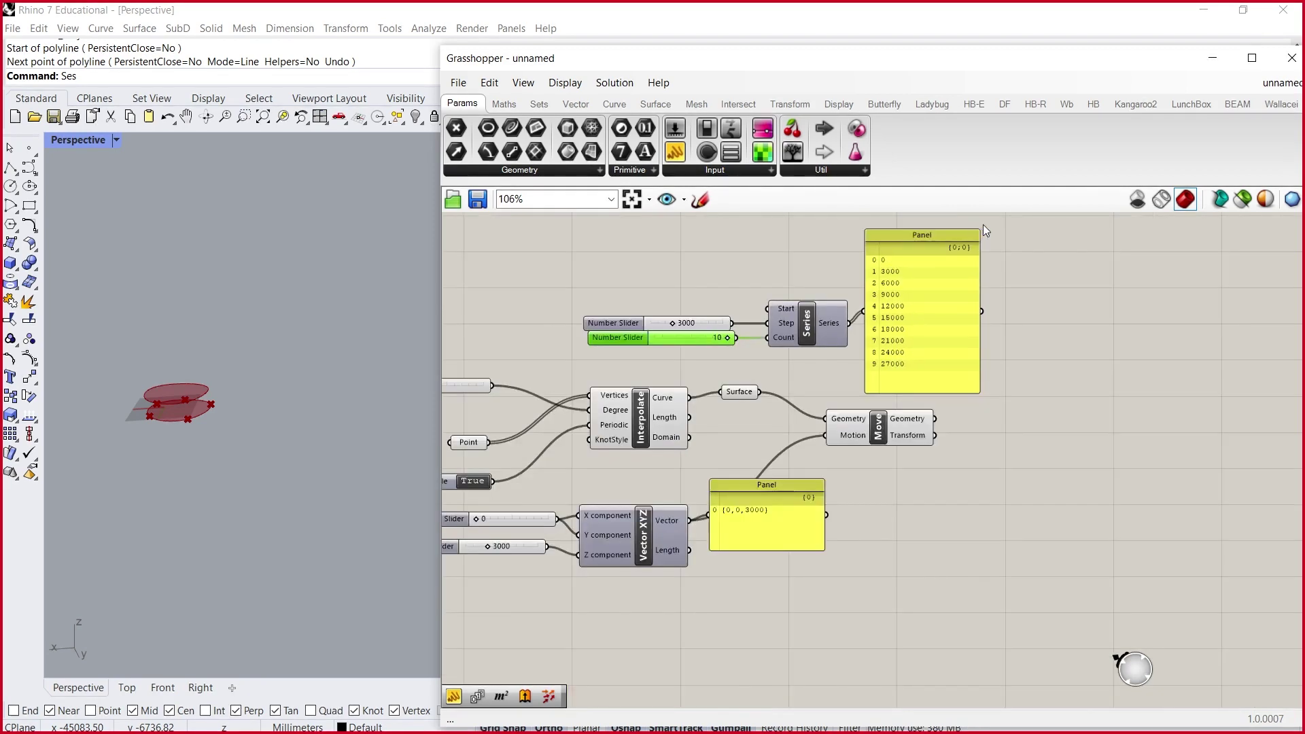
pyautogui.moveTo(842, 552); pyautogui.dragTo(558, 432)
pyautogui.moveTo(770, 469); pyautogui.dragTo(820, 484)
pyautogui.click(912, 495)
pyautogui.scroll(2, 896, 517)
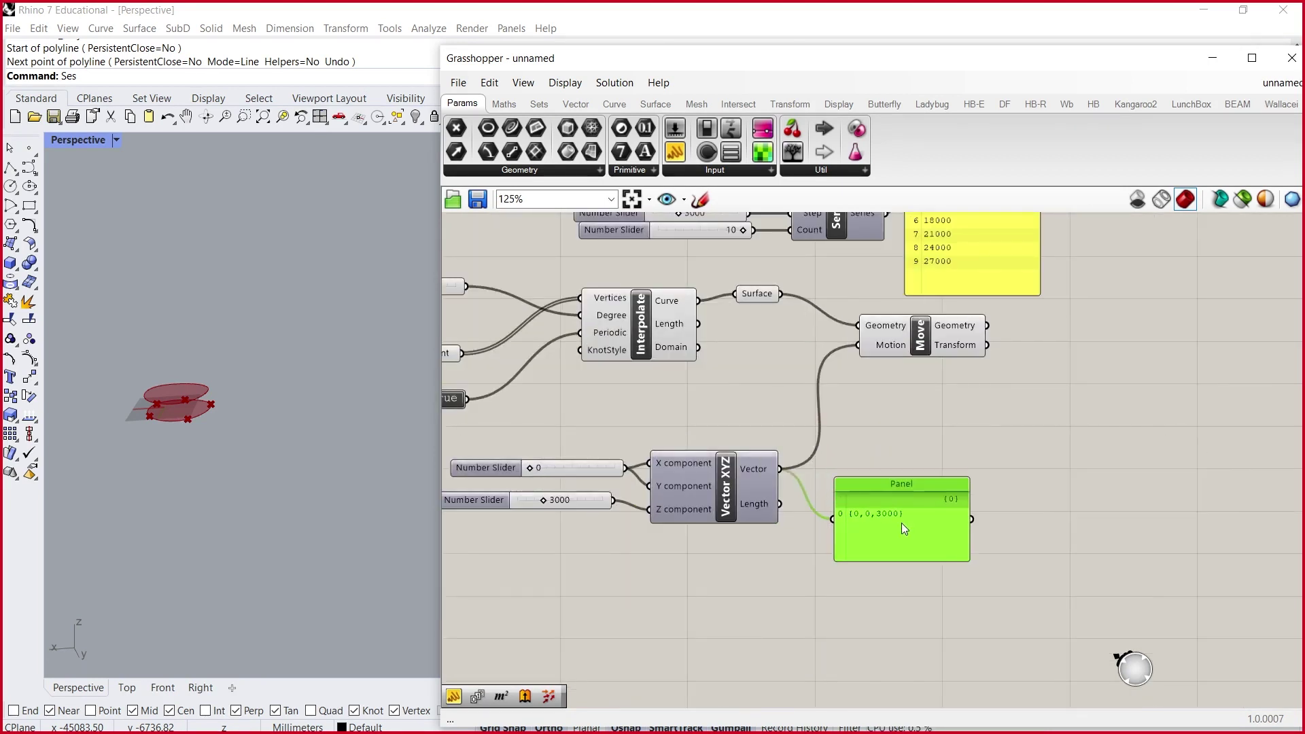
# - Move the Series component with its sliders and panel below Vector XYZ and wire Series into the Z component, replacing the slider source
pyautogui.scroll(-1, 915, 462)
pyautogui.click(879, 297)
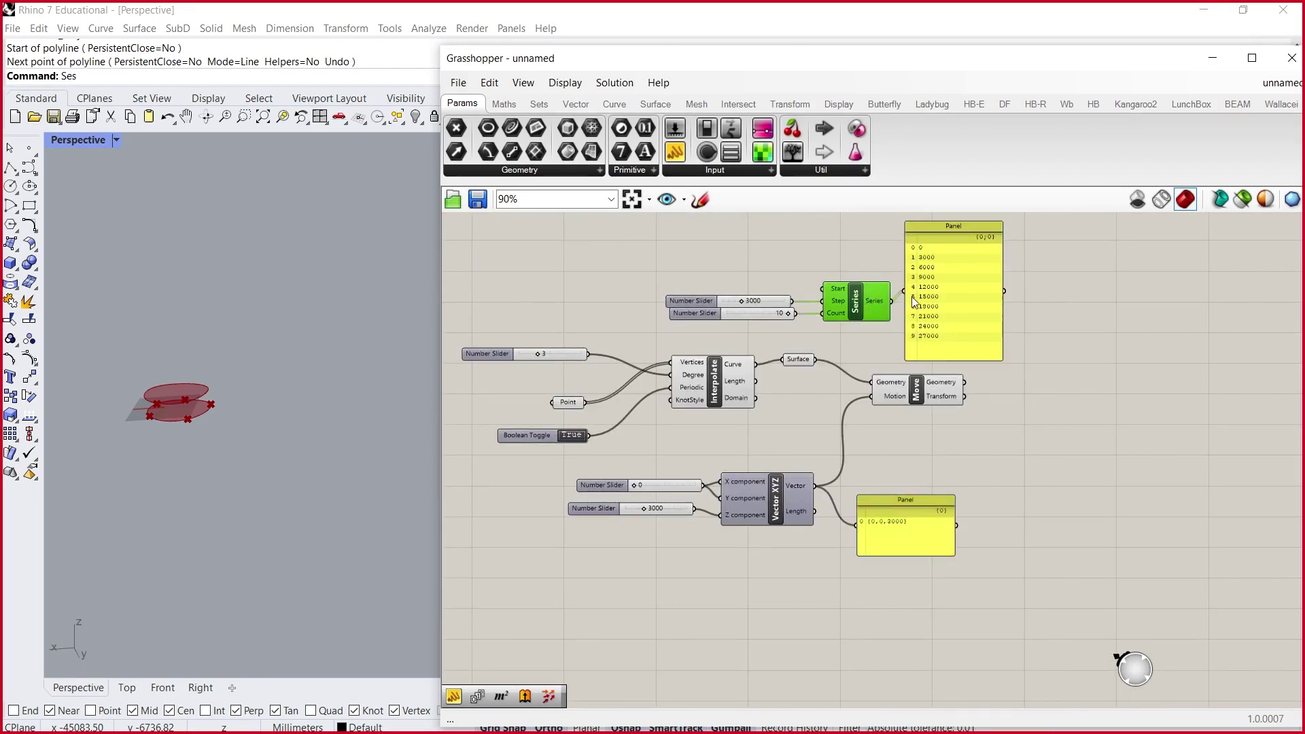
pyautogui.moveTo(878, 305)
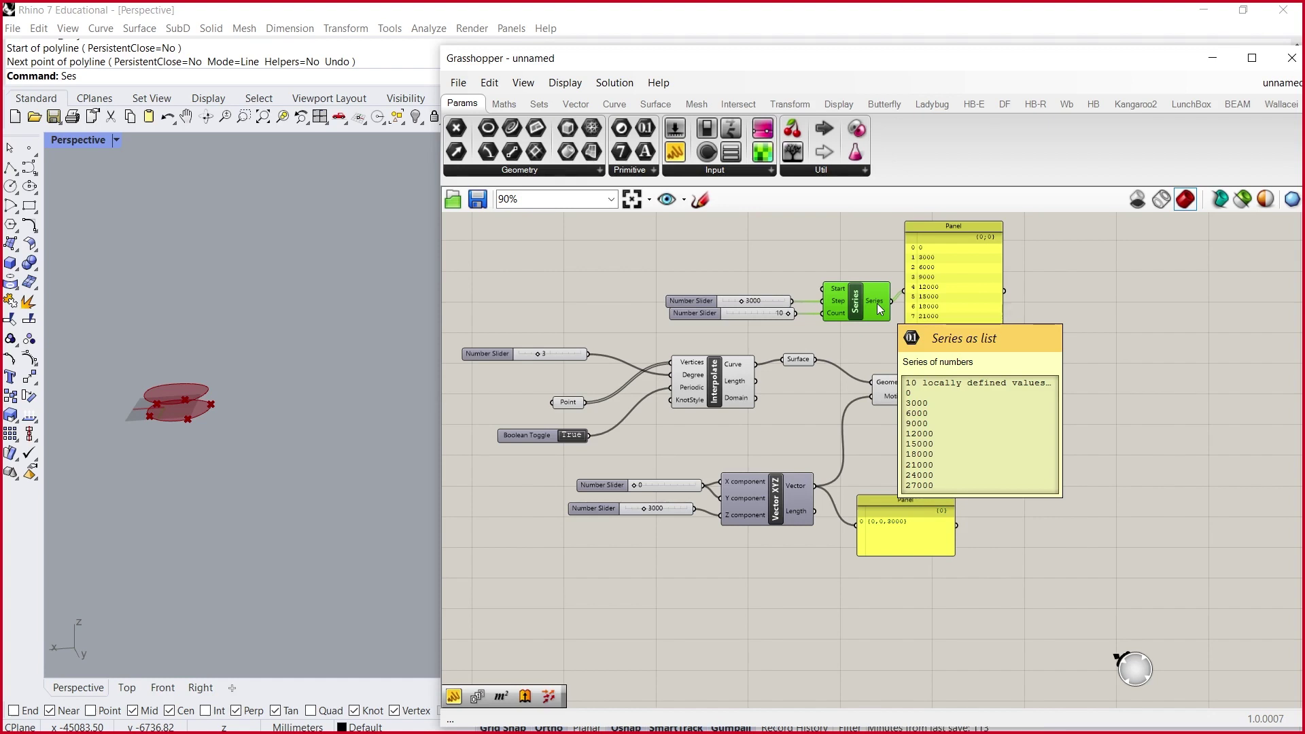
pyautogui.scroll(3, 748, 447)
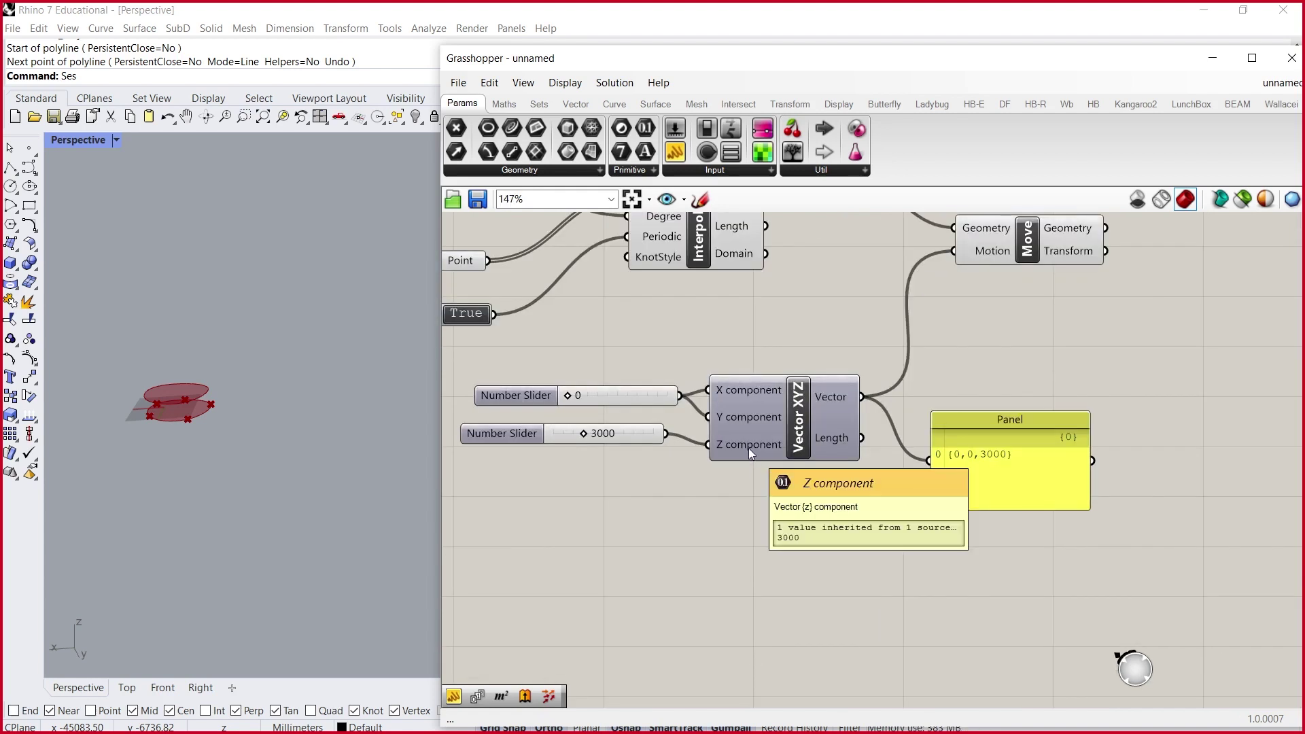
pyautogui.scroll(-3, 749, 443)
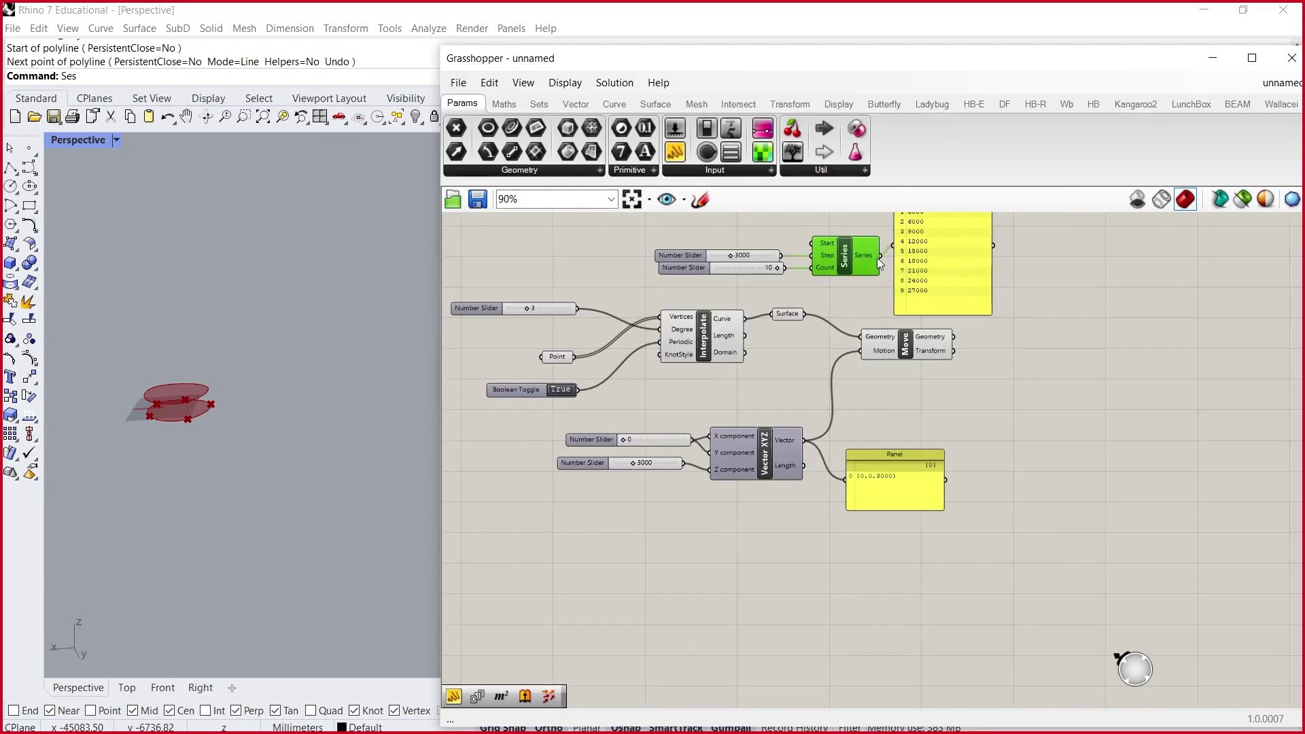
pyautogui.moveTo(1040, 291); pyautogui.dragTo(646, 245)
pyautogui.moveTo(866, 251); pyautogui.dragTo(713, 471)
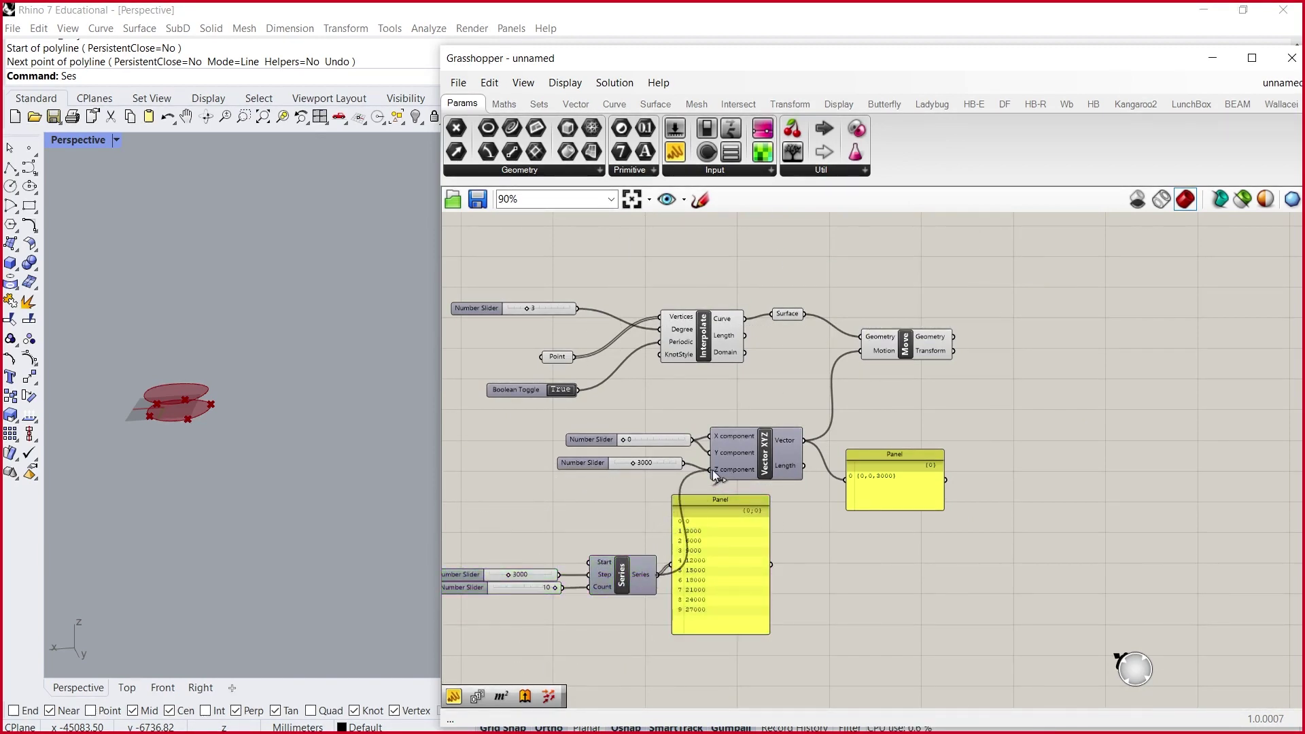
# - Enlarge the vector panel until its whole list fits and shift the vector and Series panels farther from their components
pyautogui.scroll(2, 895, 475)
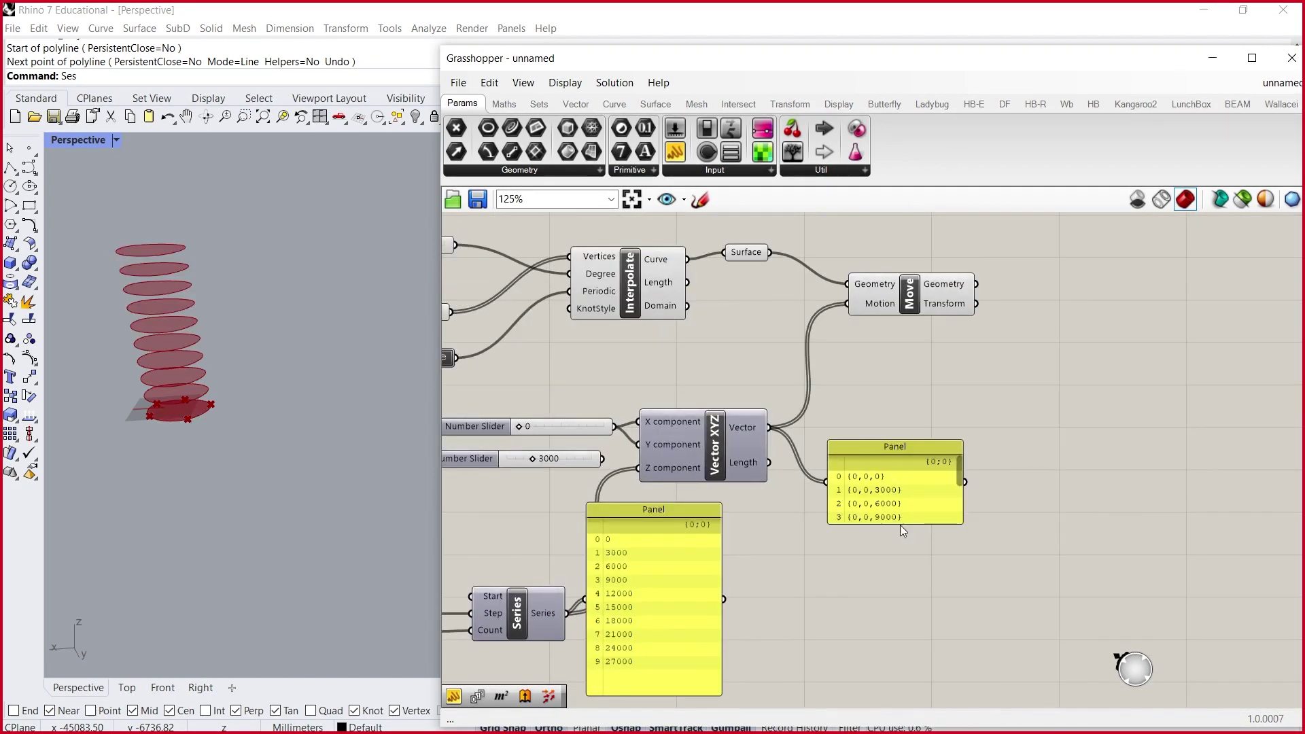
pyautogui.moveTo(900, 522); pyautogui.dragTo(900, 648)
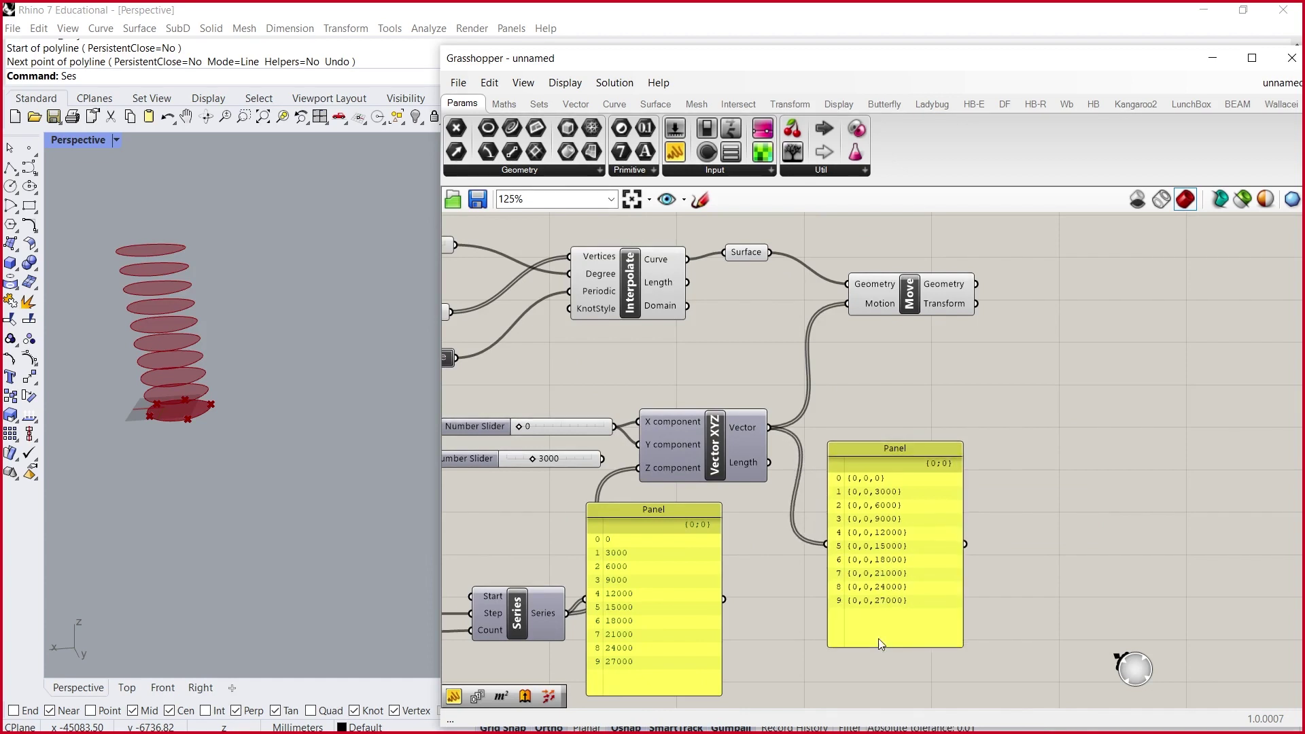
pyautogui.moveTo(752, 427)
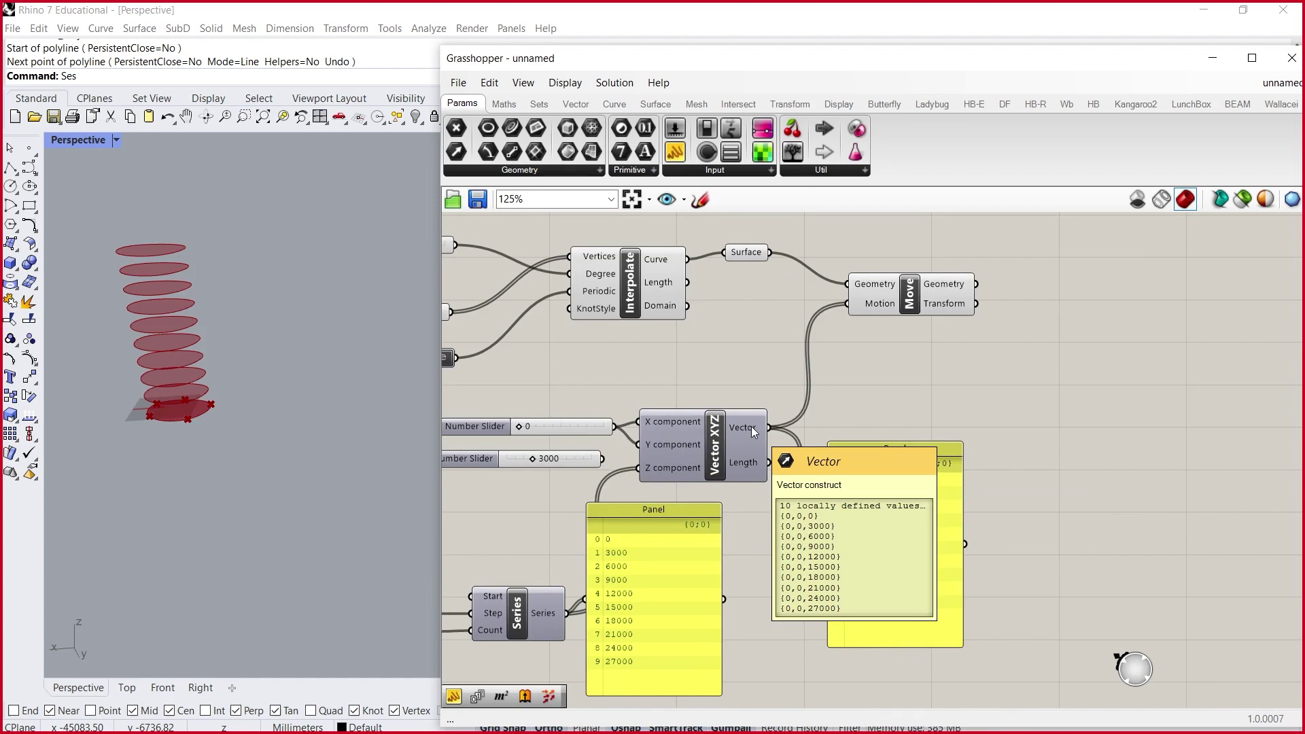
pyautogui.click(747, 252)
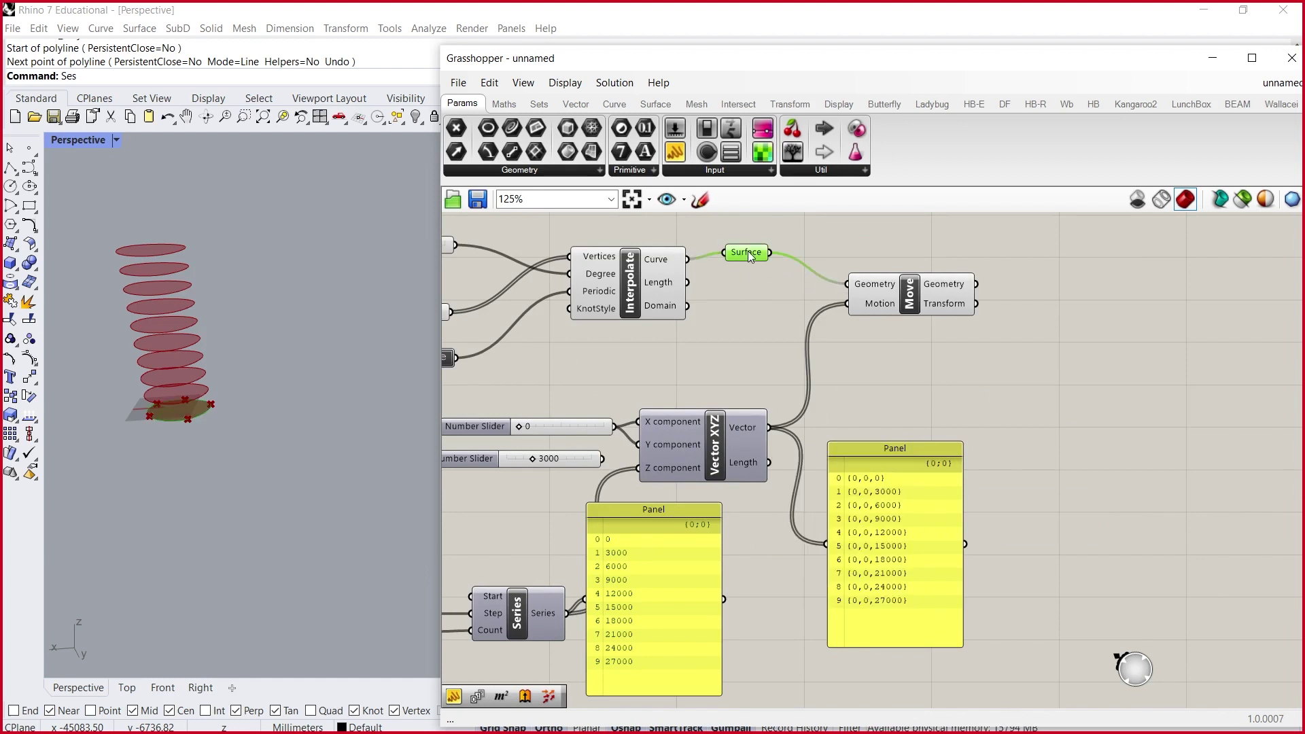
pyautogui.moveTo(681, 428)
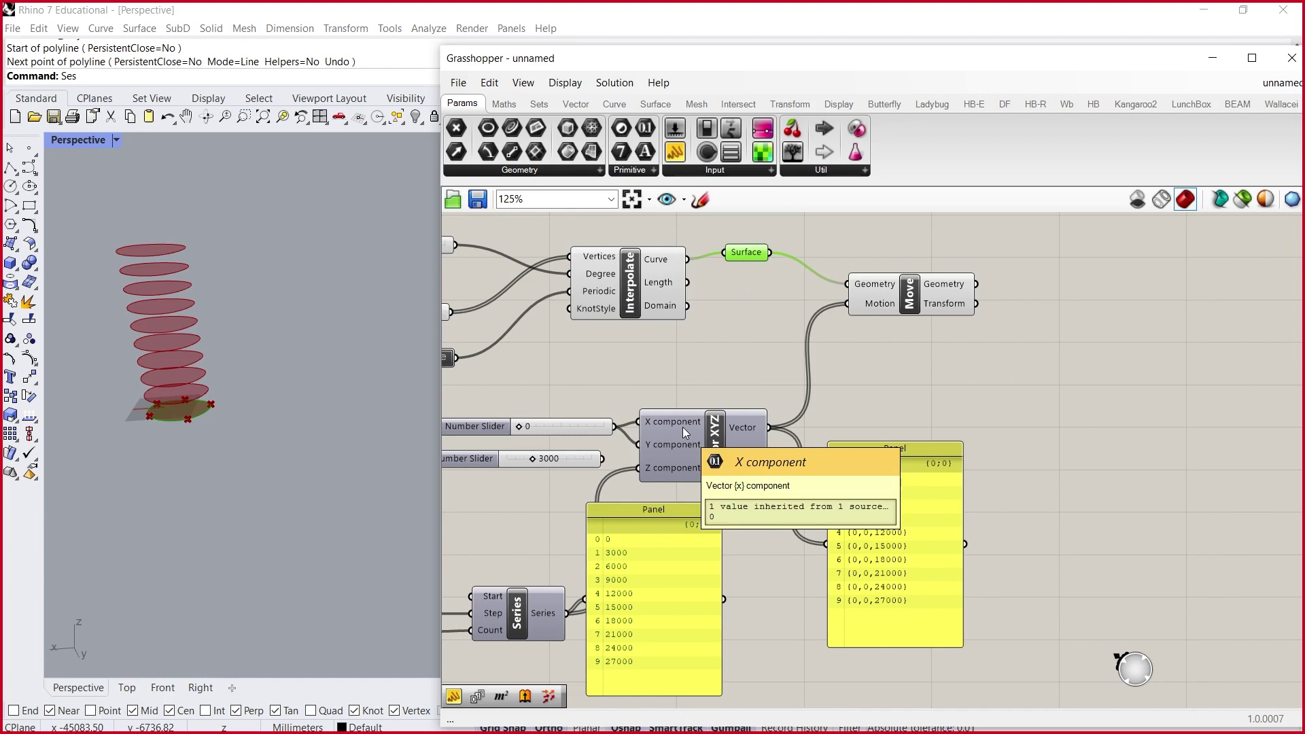
pyautogui.moveTo(929, 511); pyautogui.dragTo(962, 473)
pyautogui.moveTo(682, 609); pyautogui.dragTo(763, 601)
# - Examine how the Series list feeds the Z component and how the resulting vectors drive the Move component
pyautogui.scroll(-4, 963, 418)
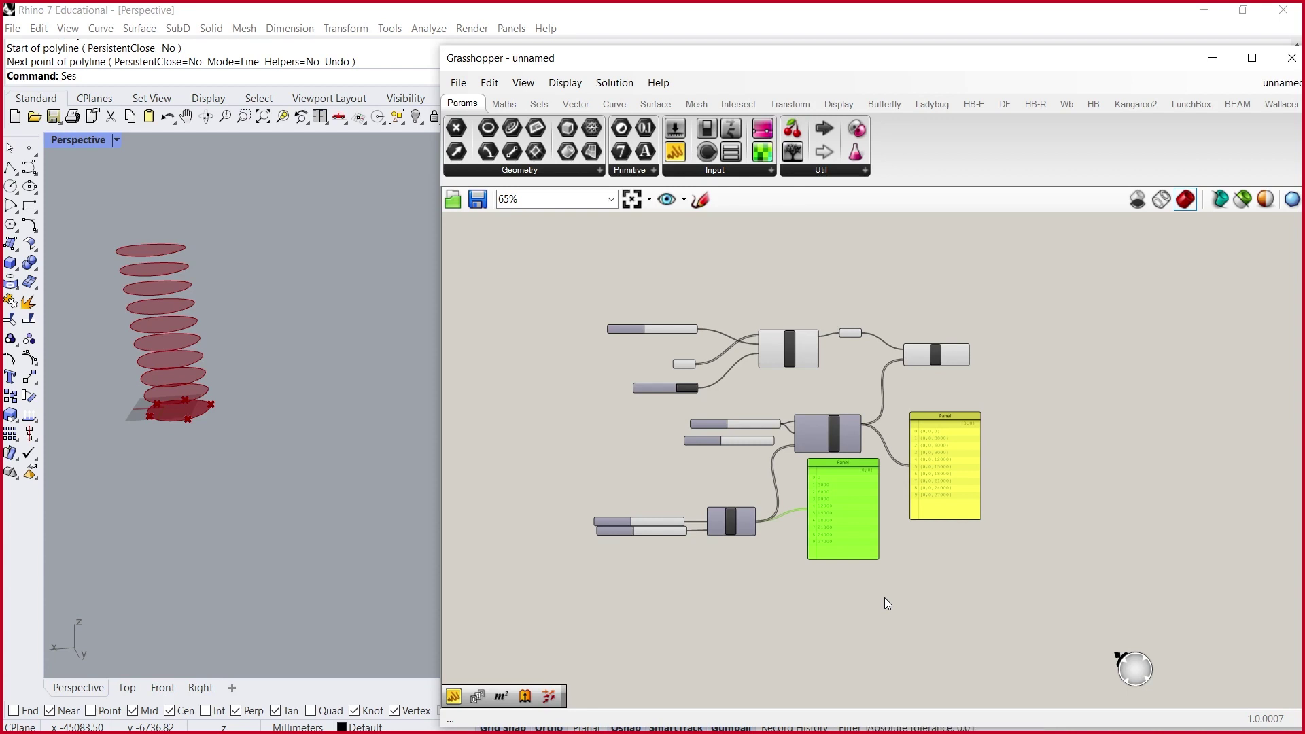
pyautogui.scroll(4, 794, 512)
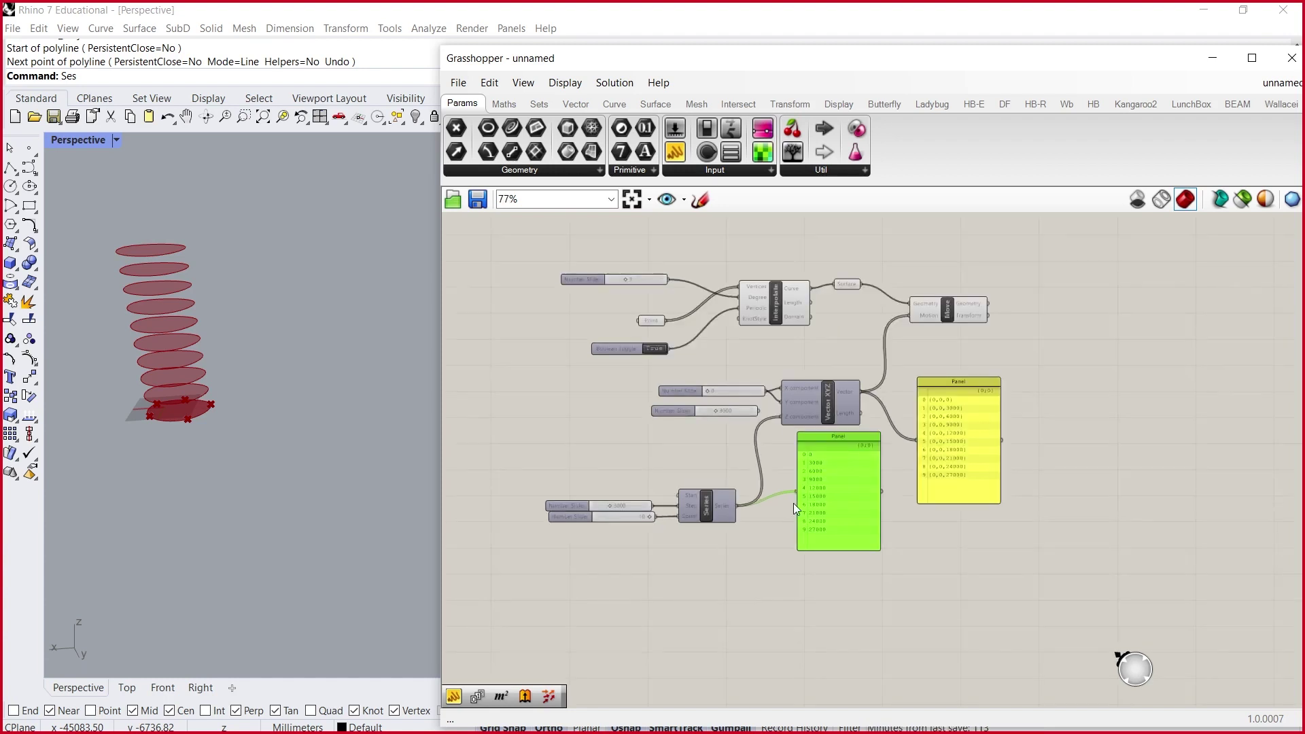
pyautogui.scroll(1, 684, 499)
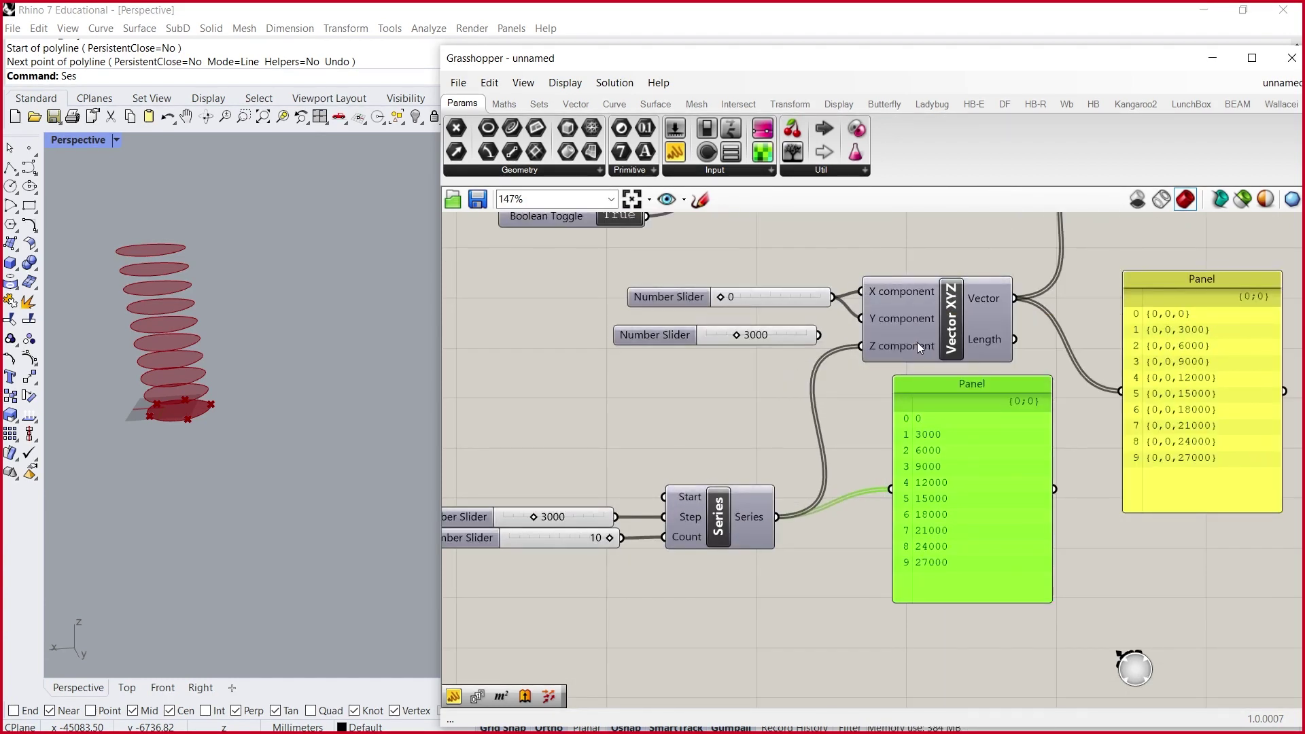
pyautogui.moveTo(899, 350)
pyautogui.scroll(-2, 804, 387)
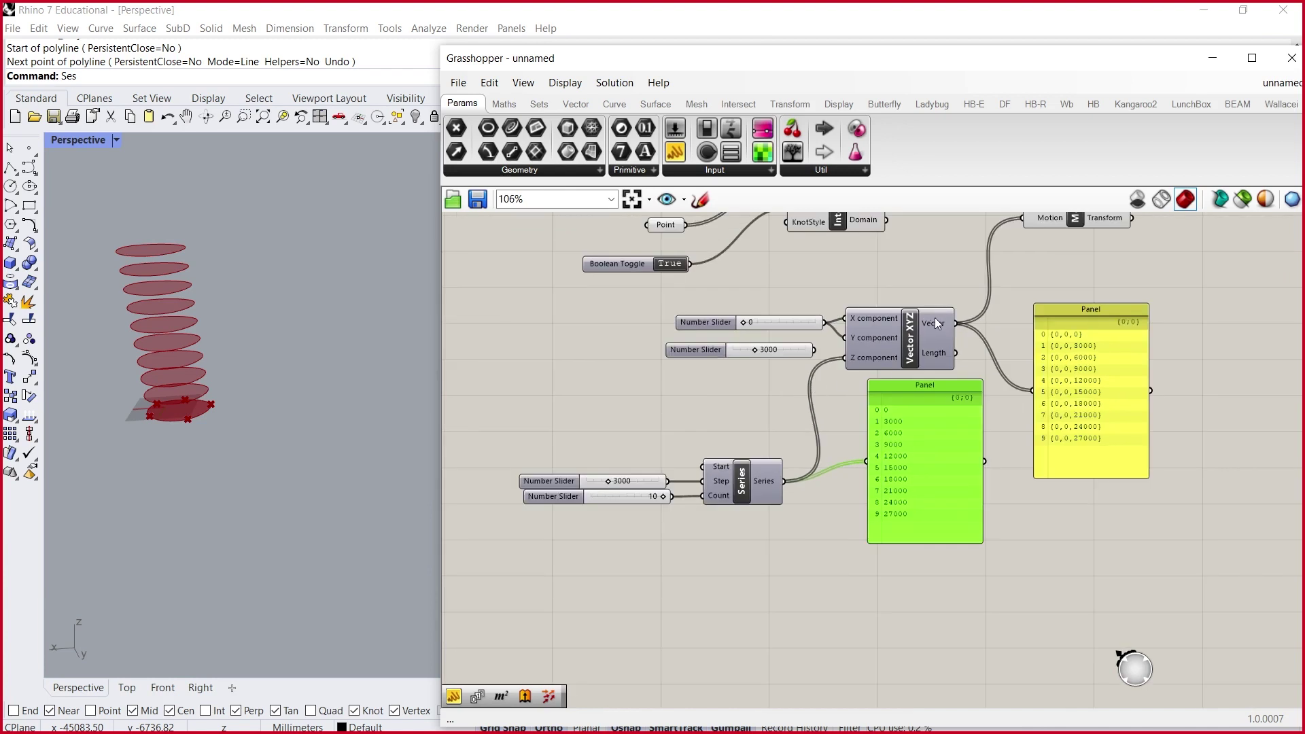
pyautogui.moveTo(930, 325)
pyautogui.scroll(1, 805, 529)
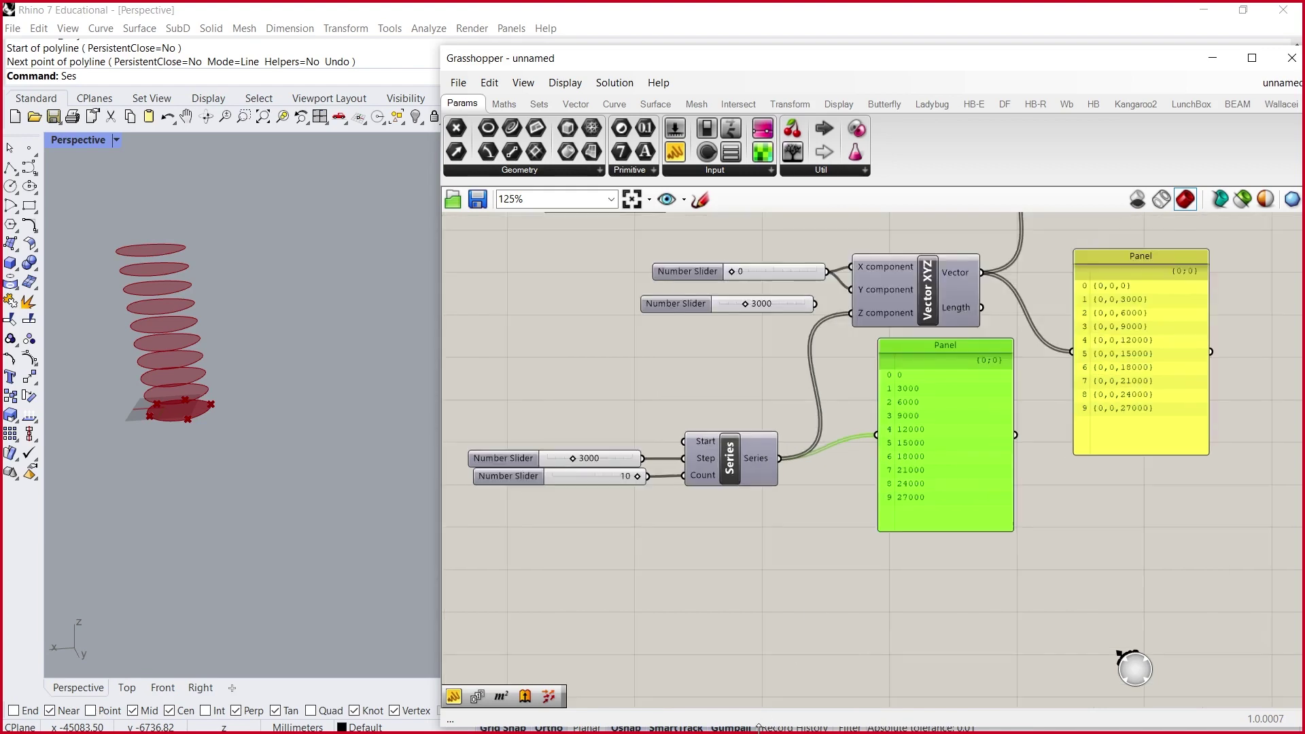
pyautogui.scroll(-5, 694, 544)
pyautogui.scroll(5, 916, 370)
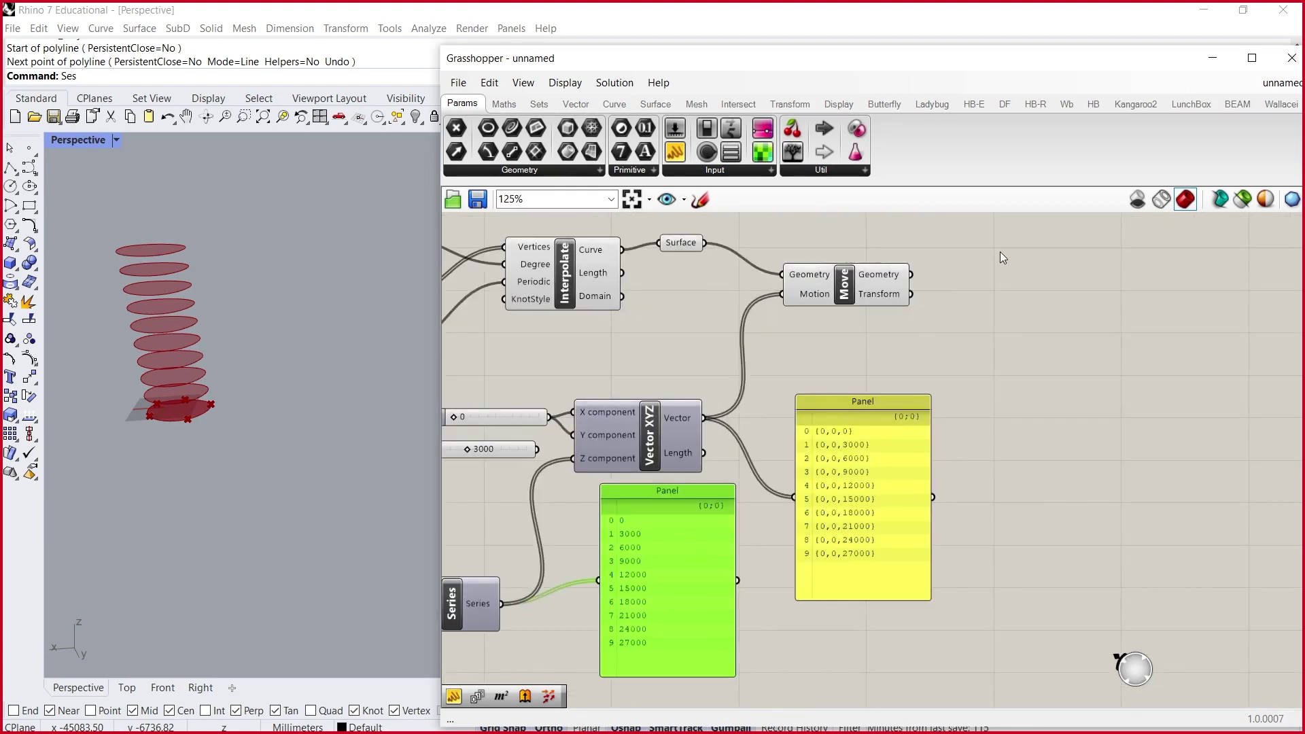
# - Add a Panel beside the Move component, wire Move's Geometry output into it and enlarge it to fit the list
pyautogui.click(998, 251)
pyautogui.doubleClick(998, 252)
pyautogui.write('p')
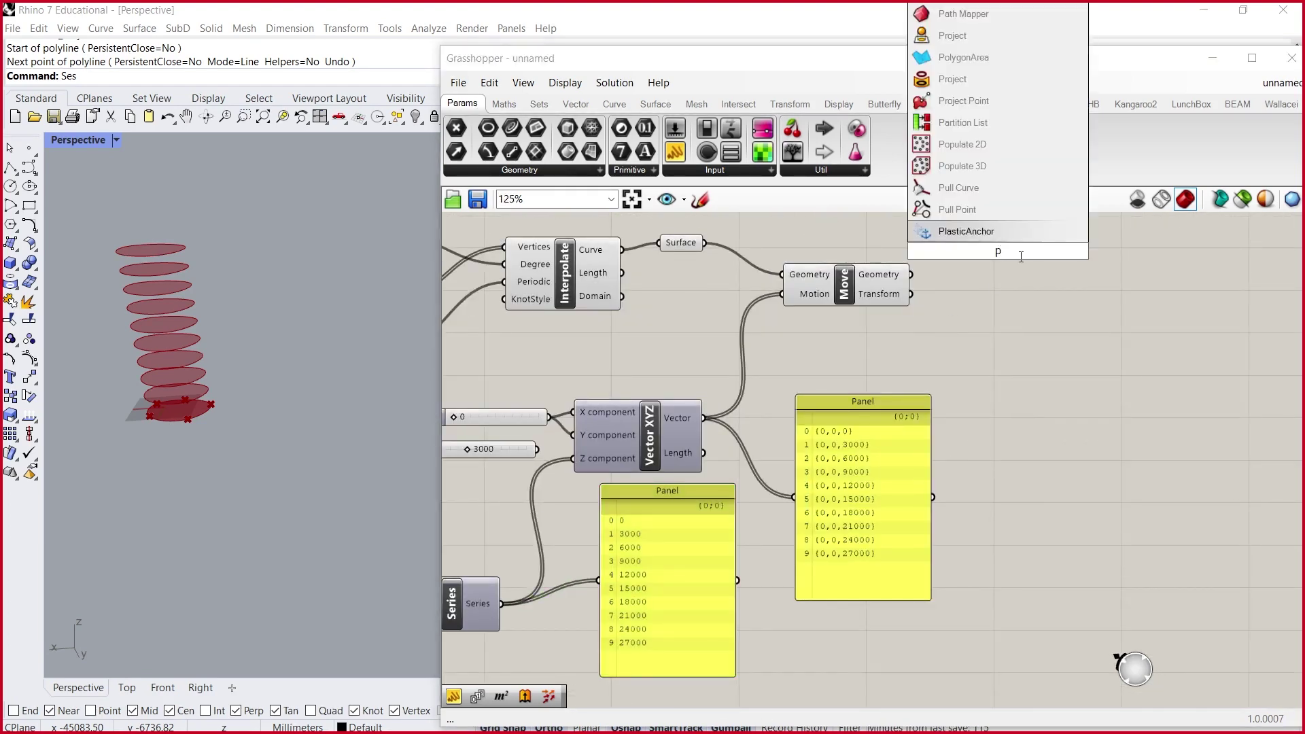
pyautogui.write('anel')
pyautogui.press('Return')
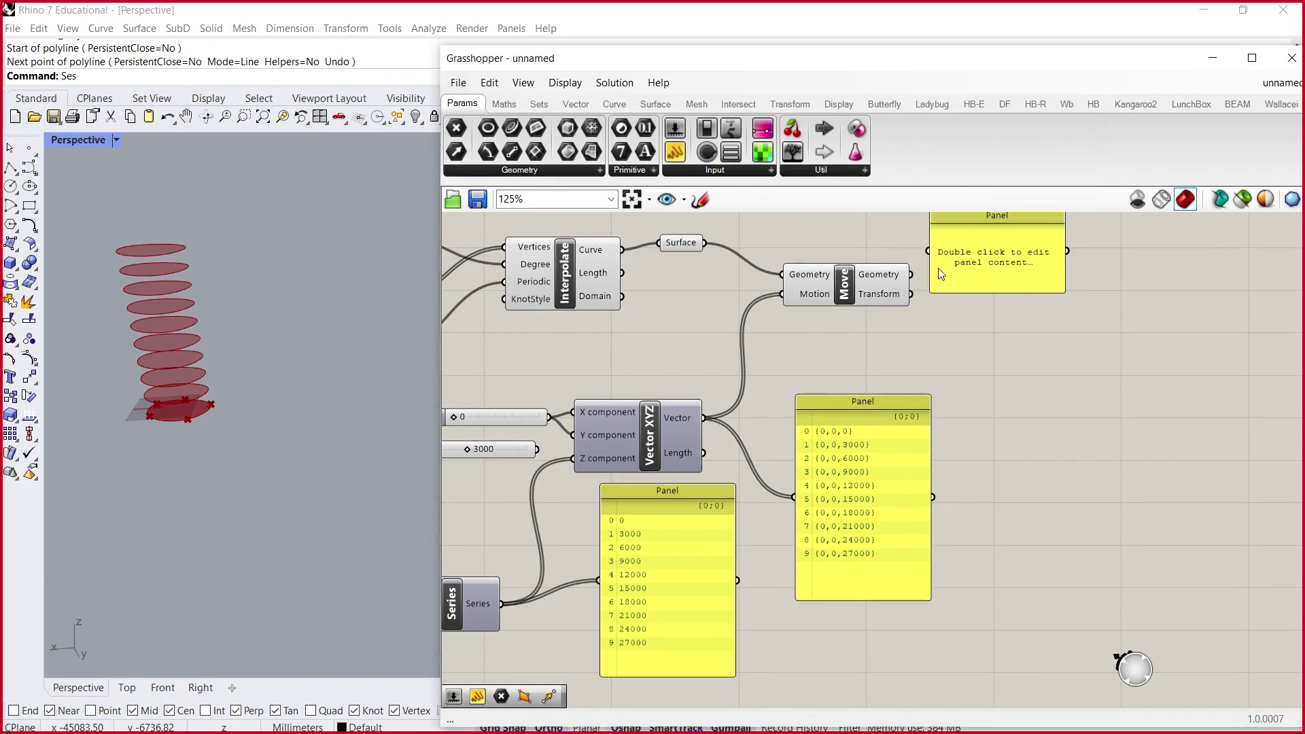
pyautogui.moveTo(911, 275); pyautogui.dragTo(1012, 393)
pyautogui.moveTo(1019, 336); pyautogui.dragTo(1079, 329)
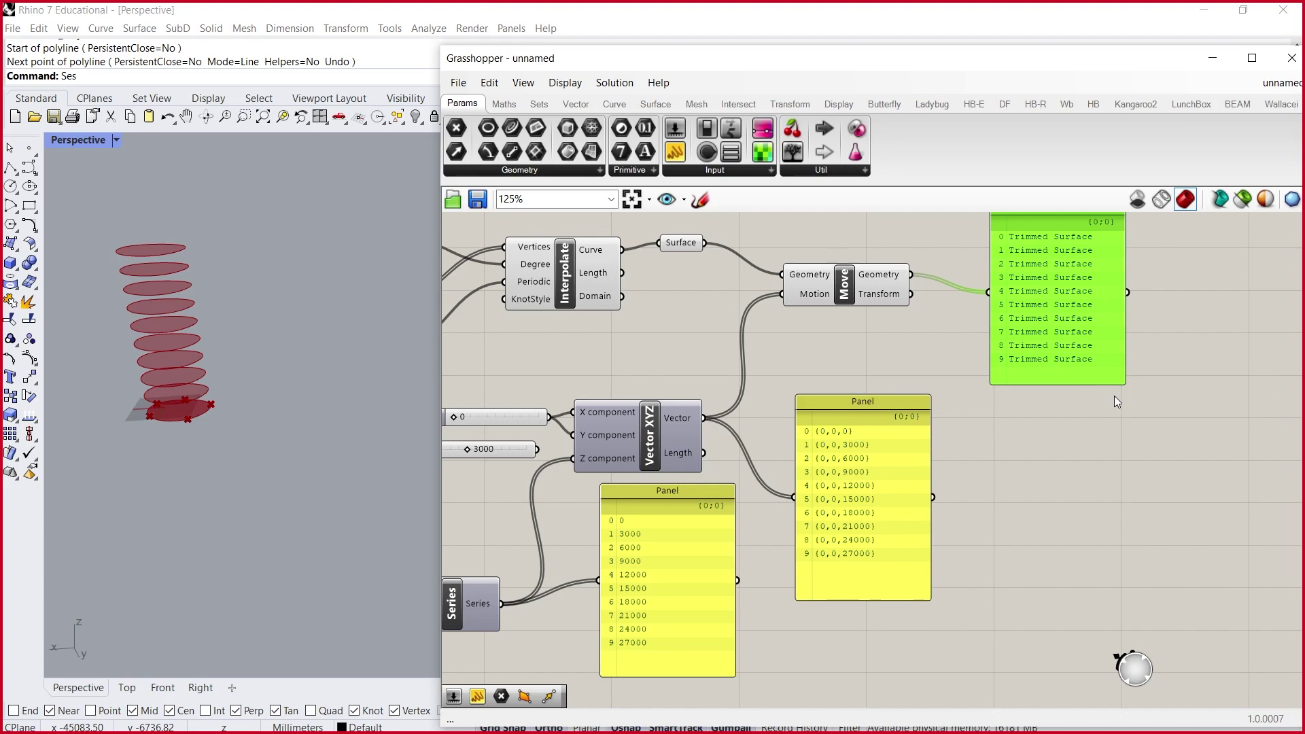
# - Select the Point parameter and move it slightly farther from the Interpolate component
pyautogui.scroll(-3, 1087, 369)
pyautogui.scroll(3, 615, 295)
pyautogui.click(740, 330)
pyautogui.moveTo(740, 329); pyautogui.dragTo(714, 337)
# - Select one base point of the interpolated curve in Rhino and pull it outward to elongate the stacked surfaces
pyautogui.scroll(5, 176, 360)
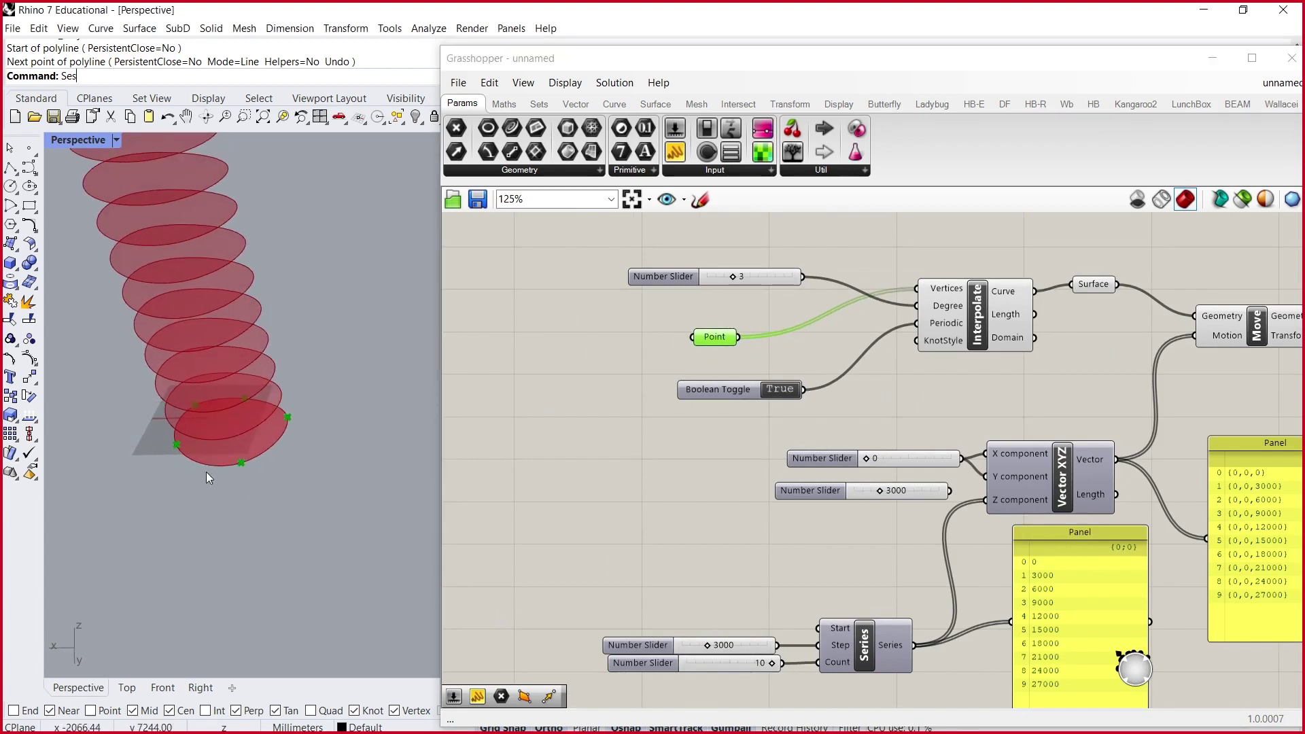
pyautogui.click(241, 463)
pyautogui.moveTo(250, 507); pyautogui.dragTo(272, 376)
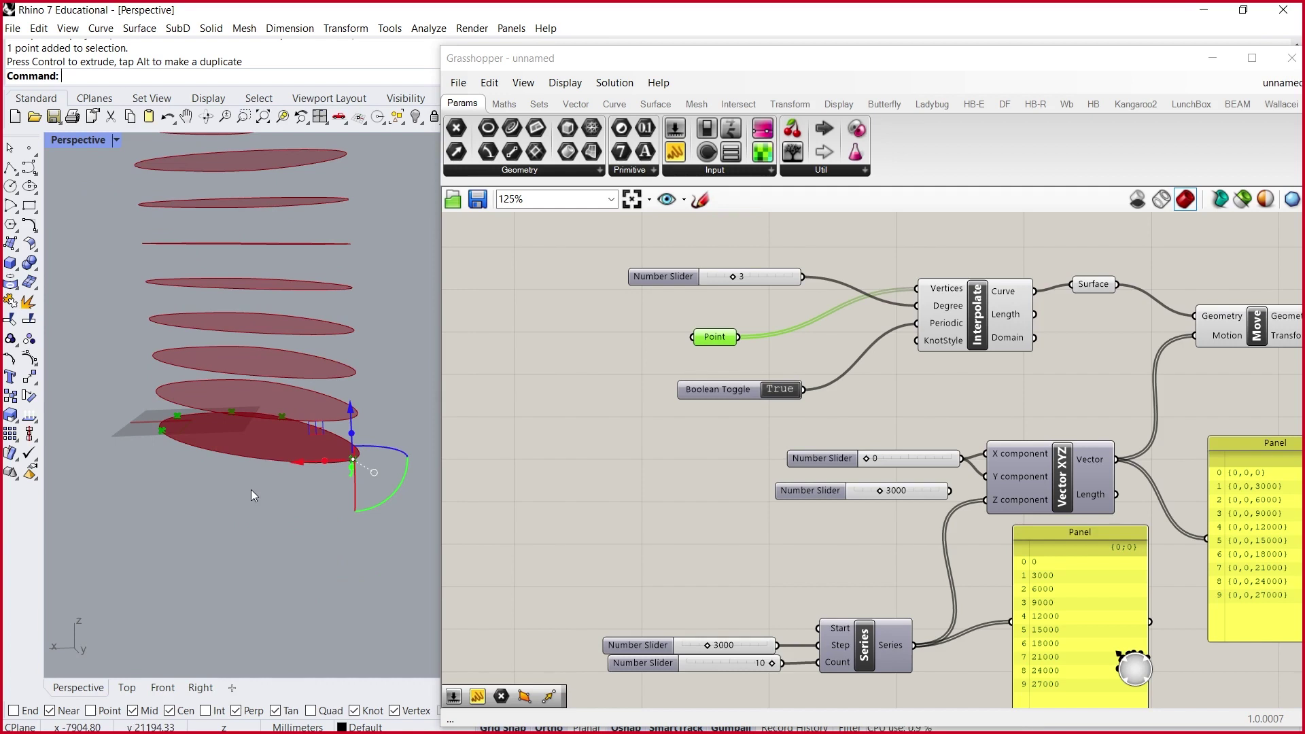
# - Increase the spacing between the stacked surfaces by setting the Series Step slider to 4338
pyautogui.scroll(-3, 621, 373)
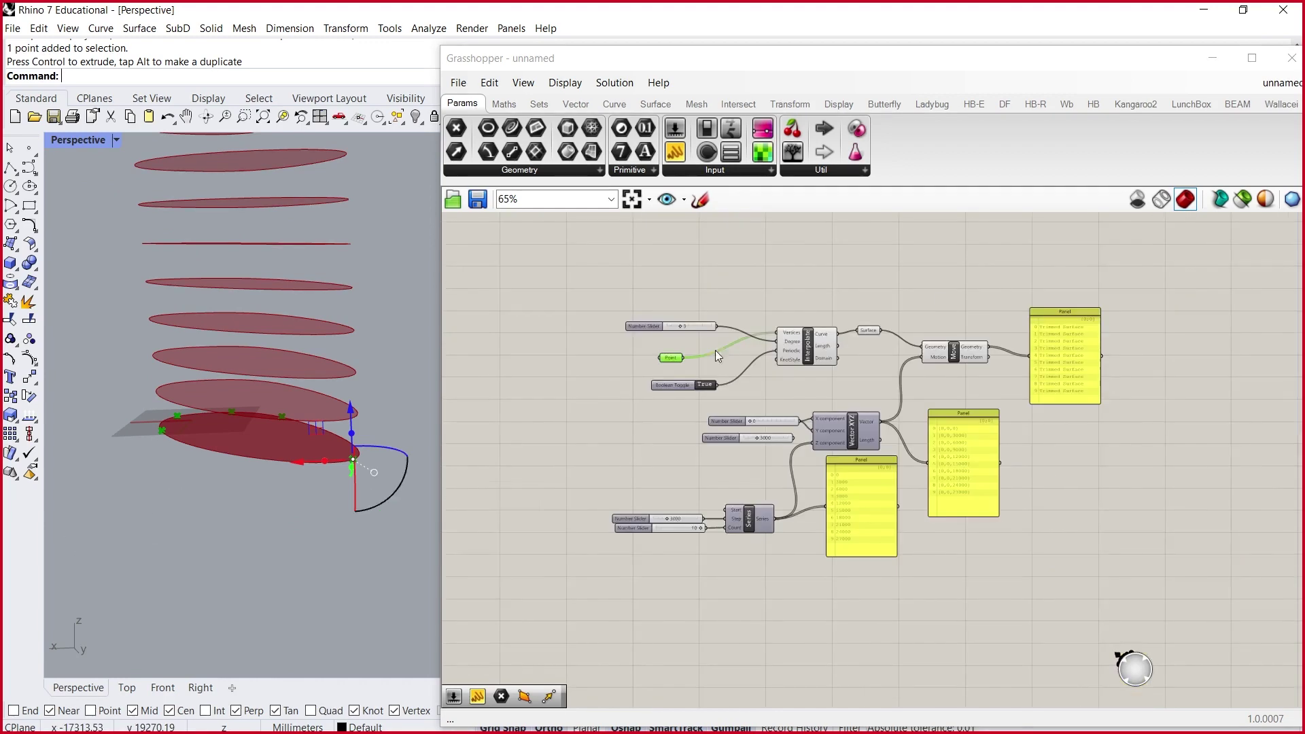
pyautogui.scroll(2, 595, 584)
pyautogui.scroll(3, 594, 584)
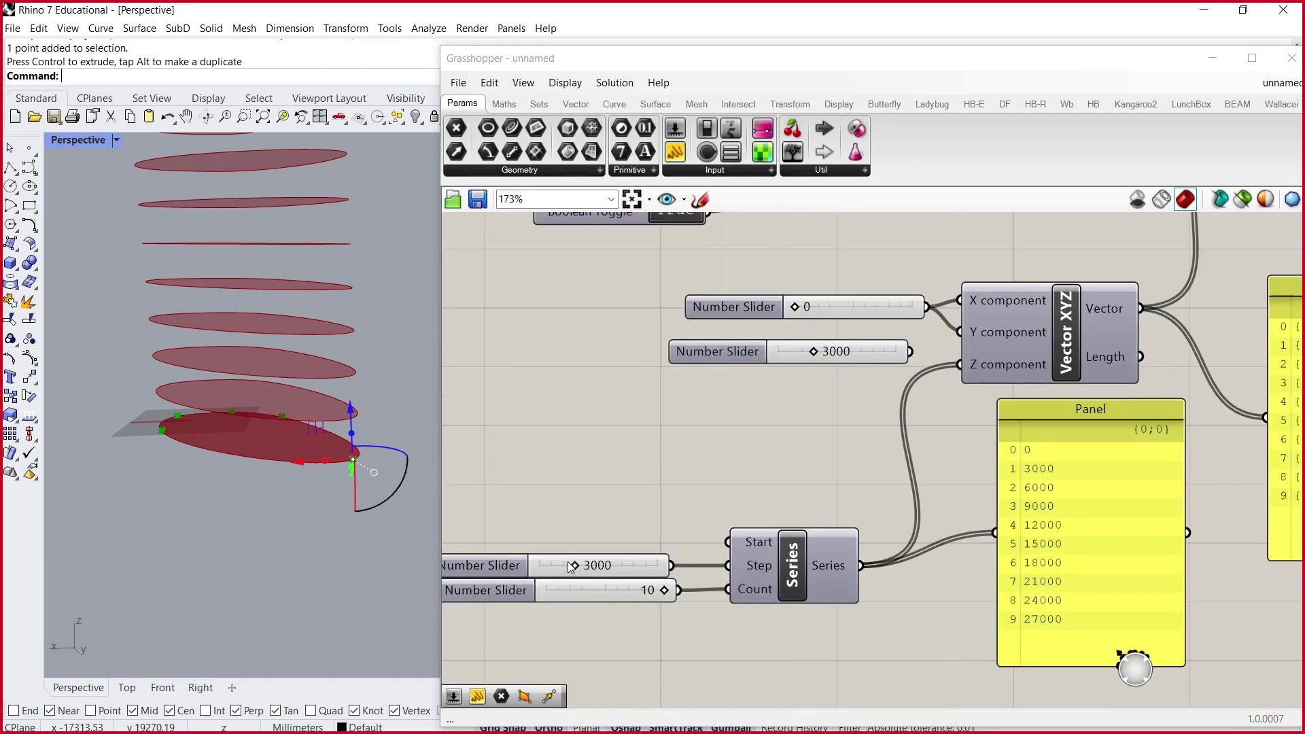
pyautogui.click(594, 567)
pyautogui.moveTo(595, 567); pyautogui.dragTo(603, 541)
pyautogui.scroll(-4, 658, 594)
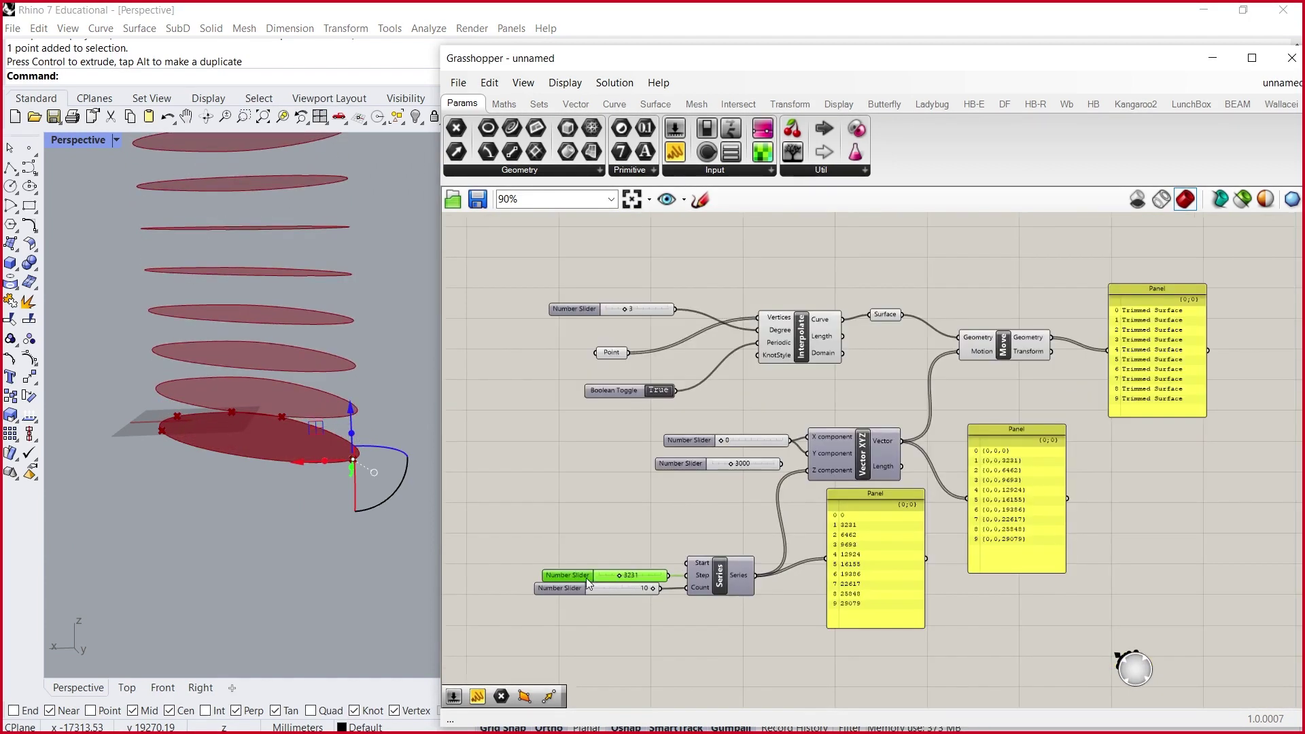
pyautogui.moveTo(654, 590); pyautogui.dragTo(682, 585)
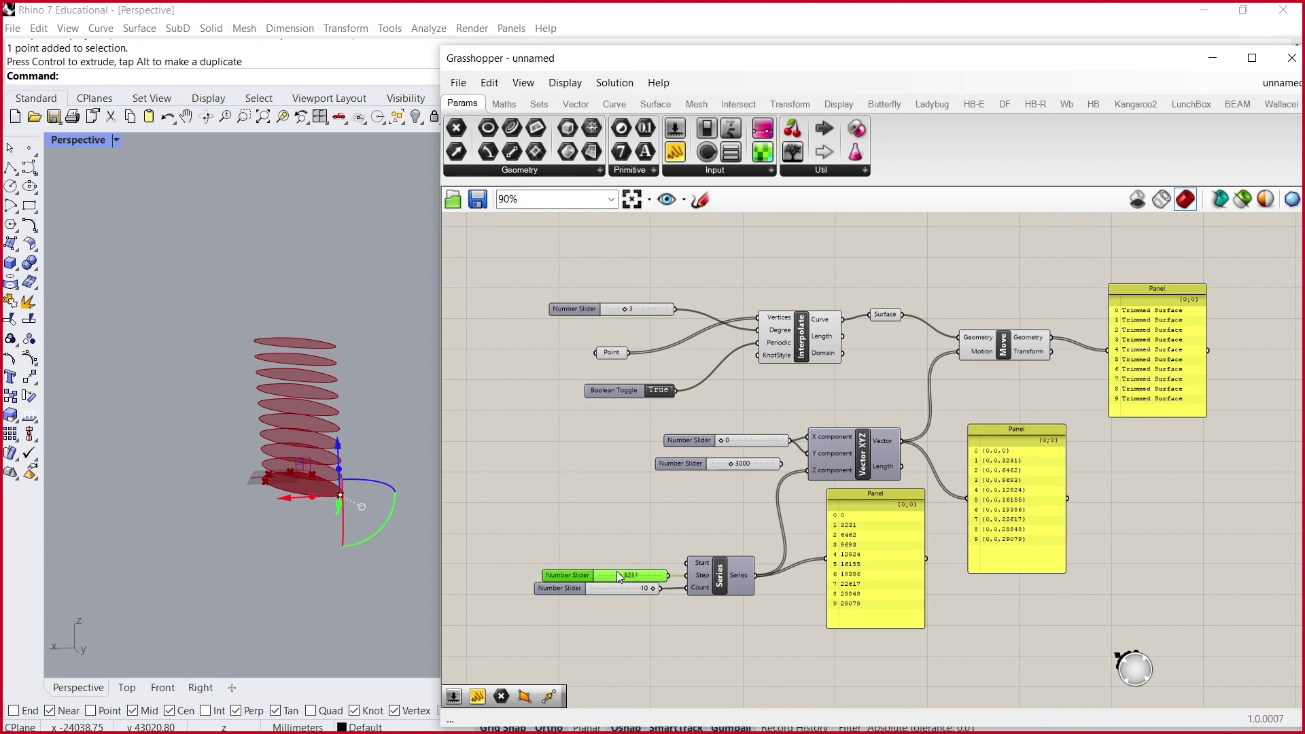
pyautogui.moveTo(617, 577); pyautogui.dragTo(625, 576)
# - Rearrange the canvas by placing the surface list panel below the Move component and shifting Move farther from the Surface parameter
pyautogui.scroll(-4, 580, 399)
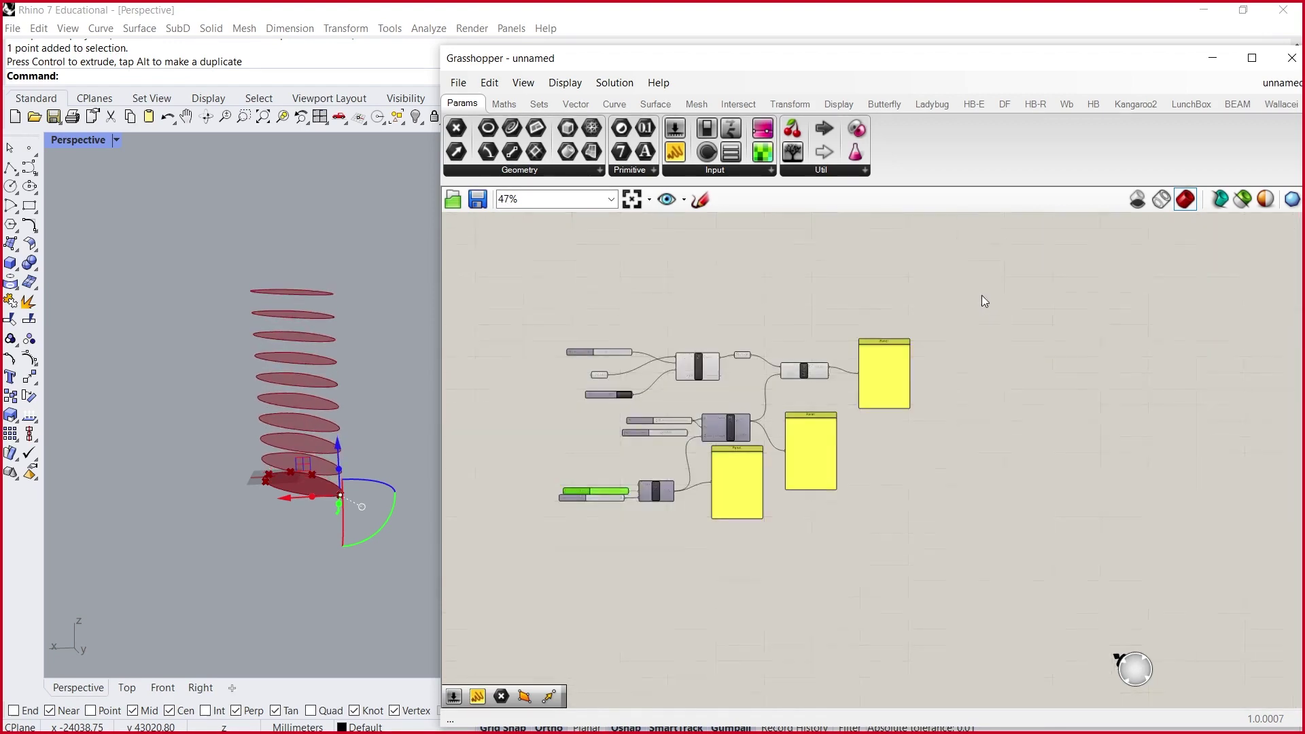
pyautogui.scroll(3, 981, 297)
pyautogui.moveTo(837, 427); pyautogui.dragTo(855, 560)
pyautogui.moveTo(703, 585); pyautogui.dragTo(726, 660)
pyautogui.moveTo(835, 545); pyautogui.dragTo(859, 542)
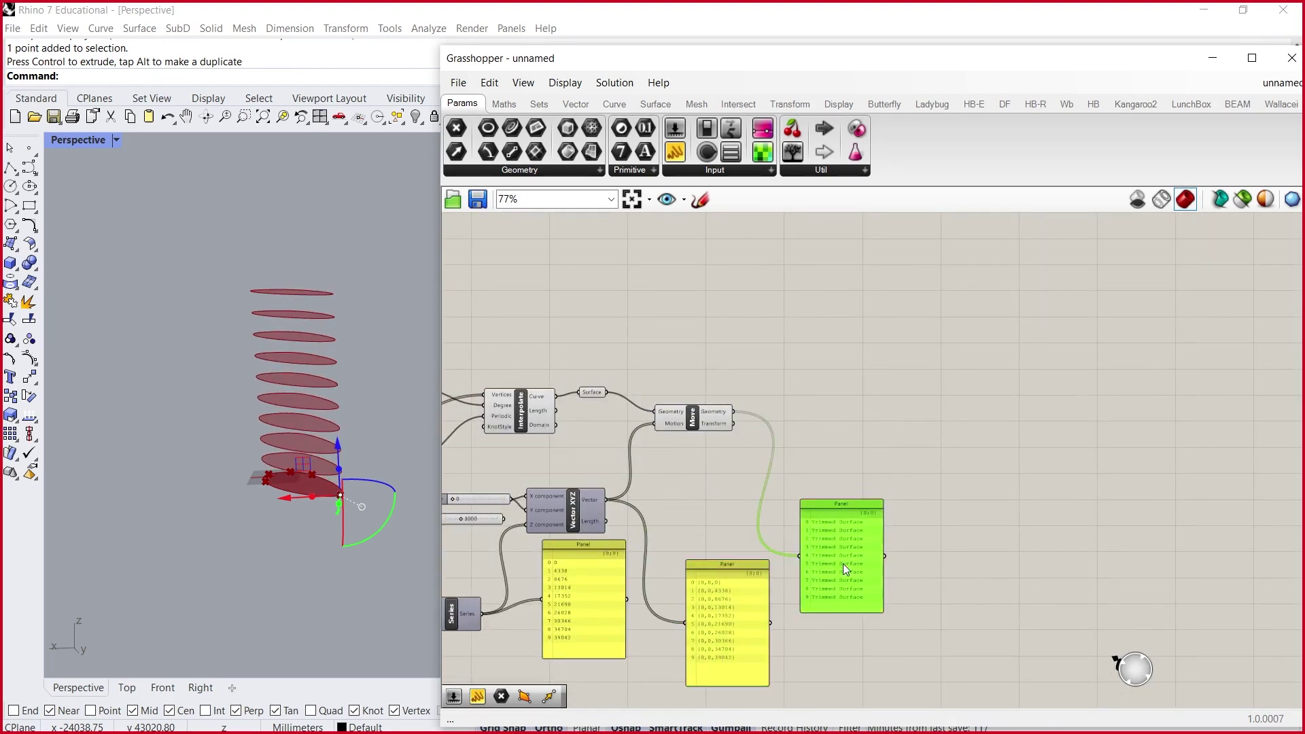
pyautogui.moveTo(717, 420); pyautogui.dragTo(759, 395)
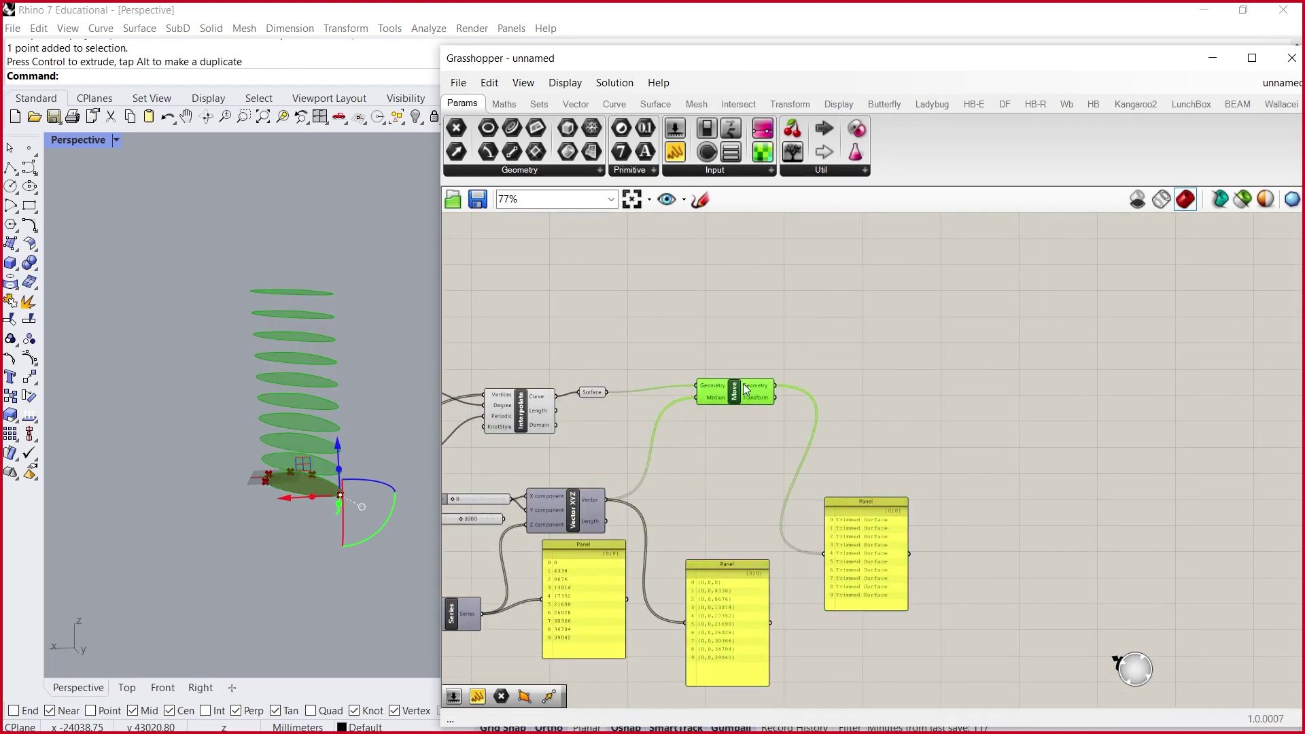
pyautogui.click(768, 335)
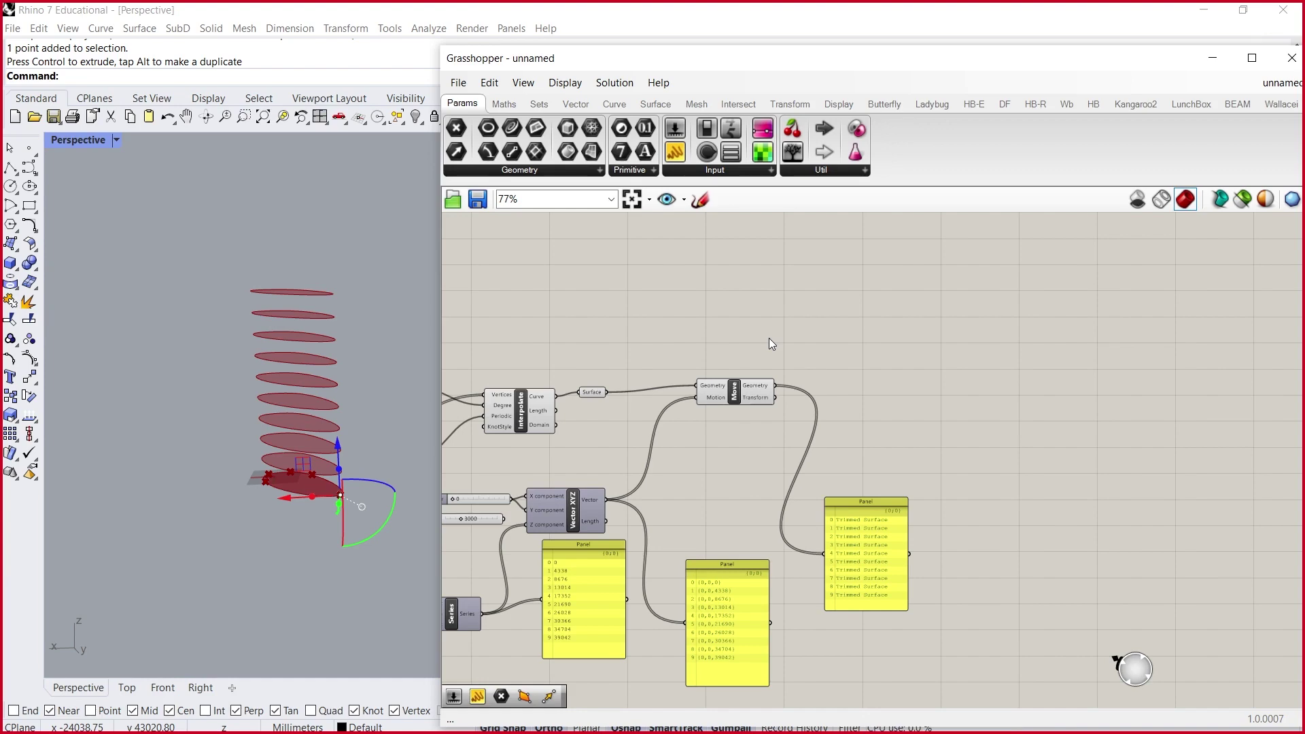
# - Raise the number slider feeding the X and Y components of Vector XYZ to 70
pyautogui.scroll(5, 607, 392)
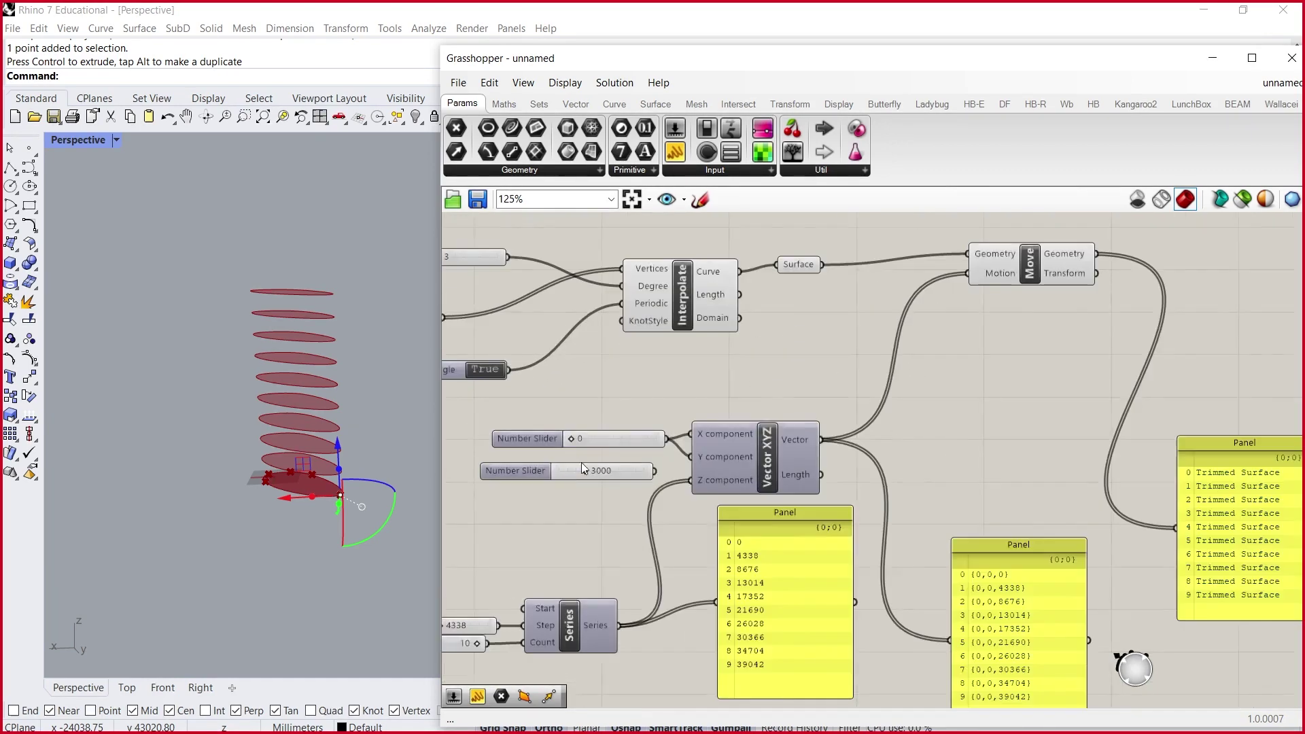
pyautogui.moveTo(568, 426)
pyautogui.mouseDown()
pyautogui.moveTo(594, 423)
pyautogui.moveTo(552, 435)
pyautogui.mouseUp()
pyautogui.scroll(-3, 598, 438)
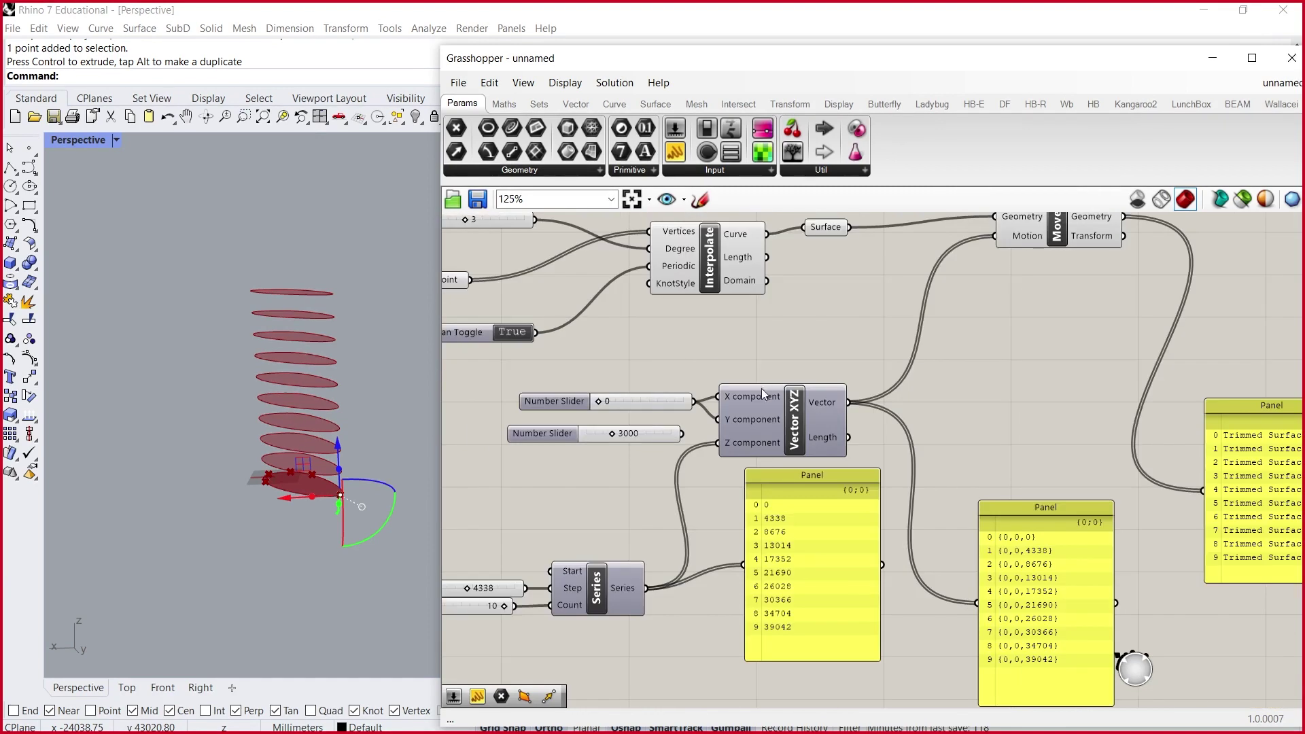
pyautogui.scroll(-3, 578, 626)
pyautogui.scroll(2, 872, 443)
pyautogui.click(815, 401)
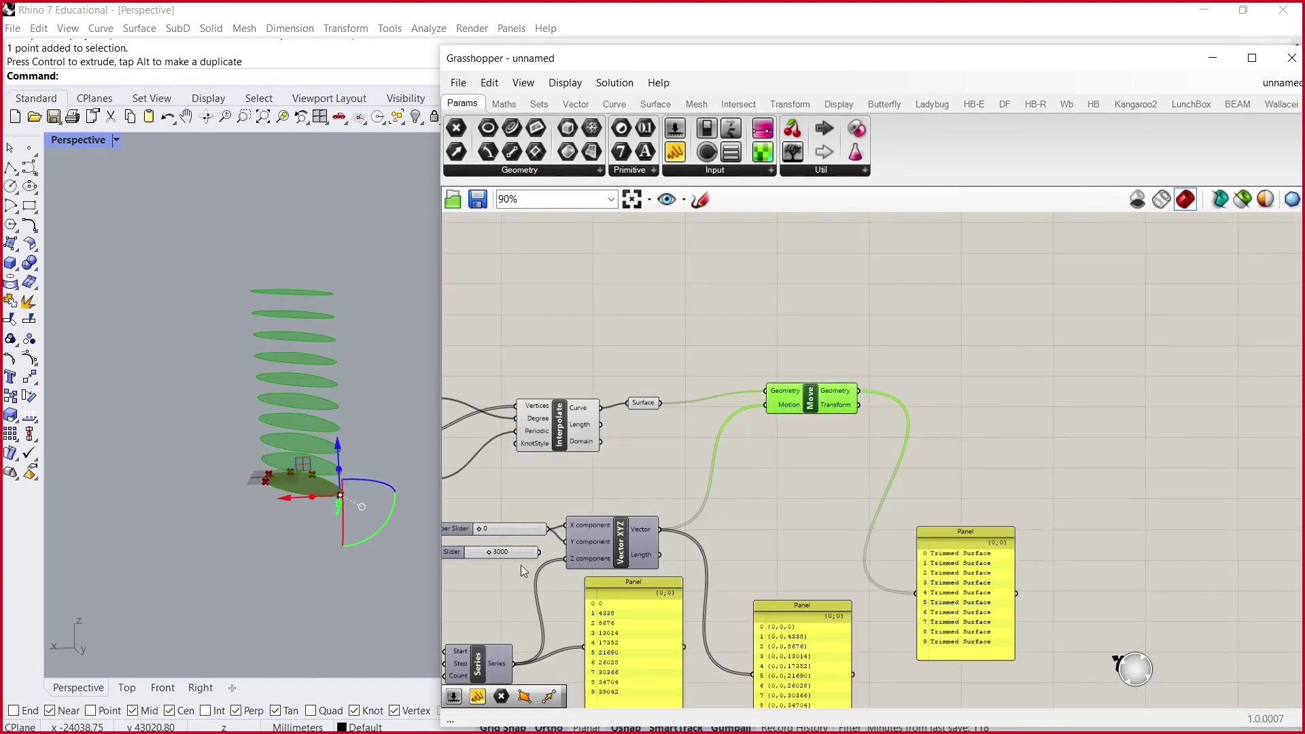
pyautogui.scroll(-3, 495, 577)
pyautogui.scroll(6, 479, 557)
pyautogui.moveTo(527, 525); pyautogui.dragTo(597, 528)
# - Replace the slider feeding the X and Y components with a new Number Slider of 1000 wired to both
pyautogui.click(561, 490)
pyautogui.doubleClick(562, 495)
pyautogui.write('1')
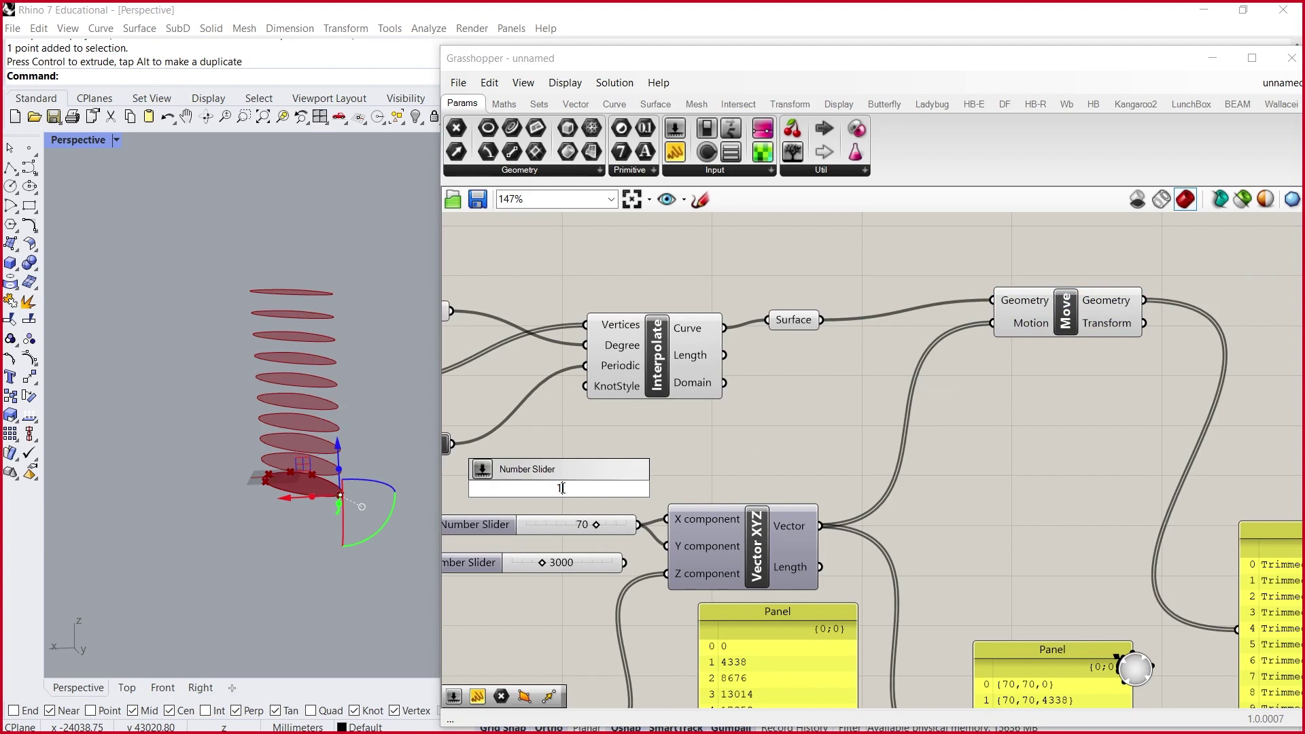
pyautogui.write('000')
pyautogui.press('Return')
pyautogui.moveTo(663, 488); pyautogui.dragTo(667, 546)
pyautogui.click(550, 525)
pyautogui.press('Delete')
pyautogui.moveTo(354, 493); pyautogui.dragTo(328, 379, button='right')
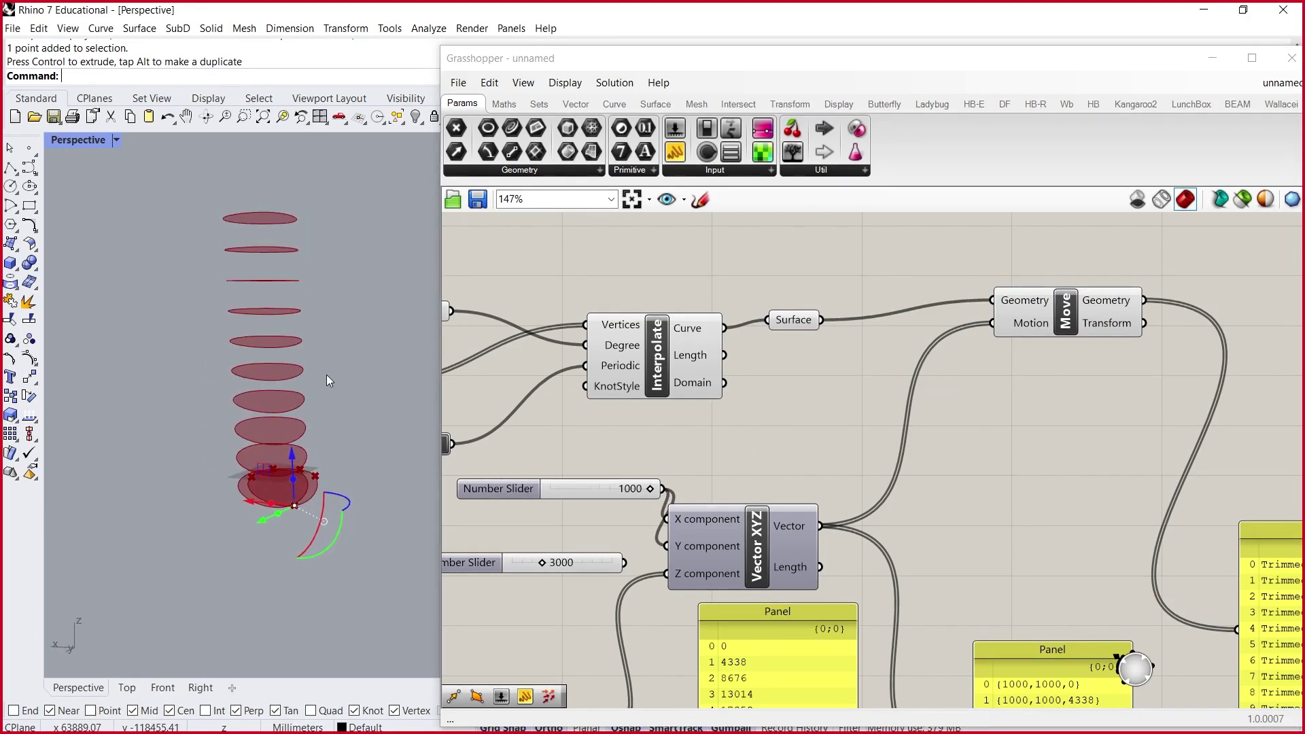
# - Duplicate the Series component with its two sliders below the original and delete the copied panel
pyautogui.scroll(-3, 839, 357)
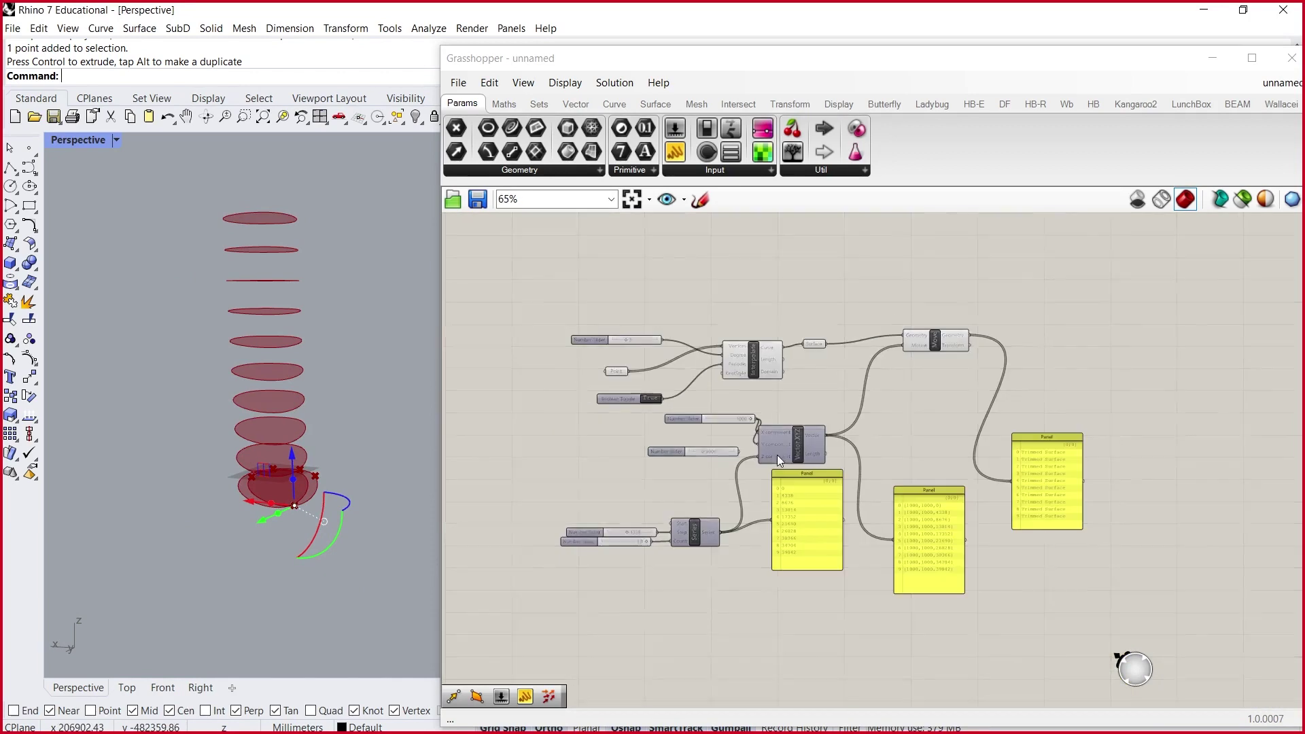
pyautogui.moveTo(790, 639); pyautogui.dragTo(483, 501)
pyautogui.moveTo(799, 530); pyautogui.dragTo(781, 658)
pyautogui.scroll(-2, 807, 537)
pyautogui.click(913, 667)
pyautogui.click(809, 655)
pyautogui.press('Delete')
# - Wire the copied Series output into the Y component of Vector XYZ in place of the 1000 slider
pyautogui.scroll(4, 688, 670)
pyautogui.click(643, 627)
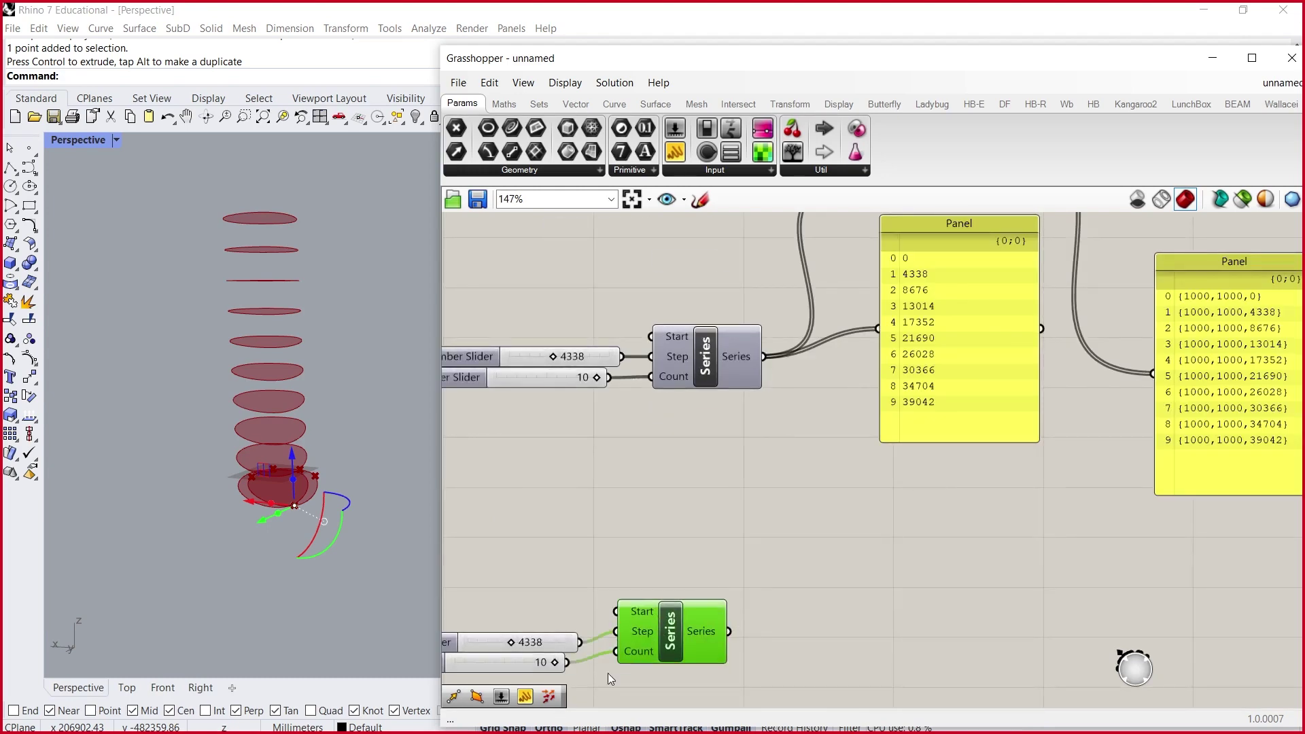
pyautogui.moveTo(532, 643)
pyautogui.mouseDown()
pyautogui.moveTo(516, 632)
pyautogui.moveTo(524, 649)
pyautogui.mouseUp()
pyautogui.scroll(-3, 731, 578)
pyautogui.scroll(2, 731, 323)
pyautogui.moveTo(765, 270); pyautogui.dragTo(837, 320)
pyautogui.scroll(-2, 749, 568)
pyautogui.moveTo(741, 671); pyautogui.dragTo(814, 381)
# - Set the Step slider of the copied Series to 37
pyautogui.scroll(1, 835, 675)
pyautogui.scroll(3, 600, 689)
pyautogui.scroll(-1, 714, 537)
pyautogui.scroll(3, 635, 604)
pyautogui.moveTo(515, 649); pyautogui.dragTo(443, 646)
# - Move the copied Series and its two sliders up between Vector XYZ and the original Series
pyautogui.scroll(-1, 741, 487)
pyautogui.scroll(-4, 741, 487)
pyautogui.moveTo(764, 606); pyautogui.dragTo(549, 518)
pyautogui.moveTo(764, 561); pyautogui.dragTo(735, 294)
pyautogui.scroll(-3, 846, 525)
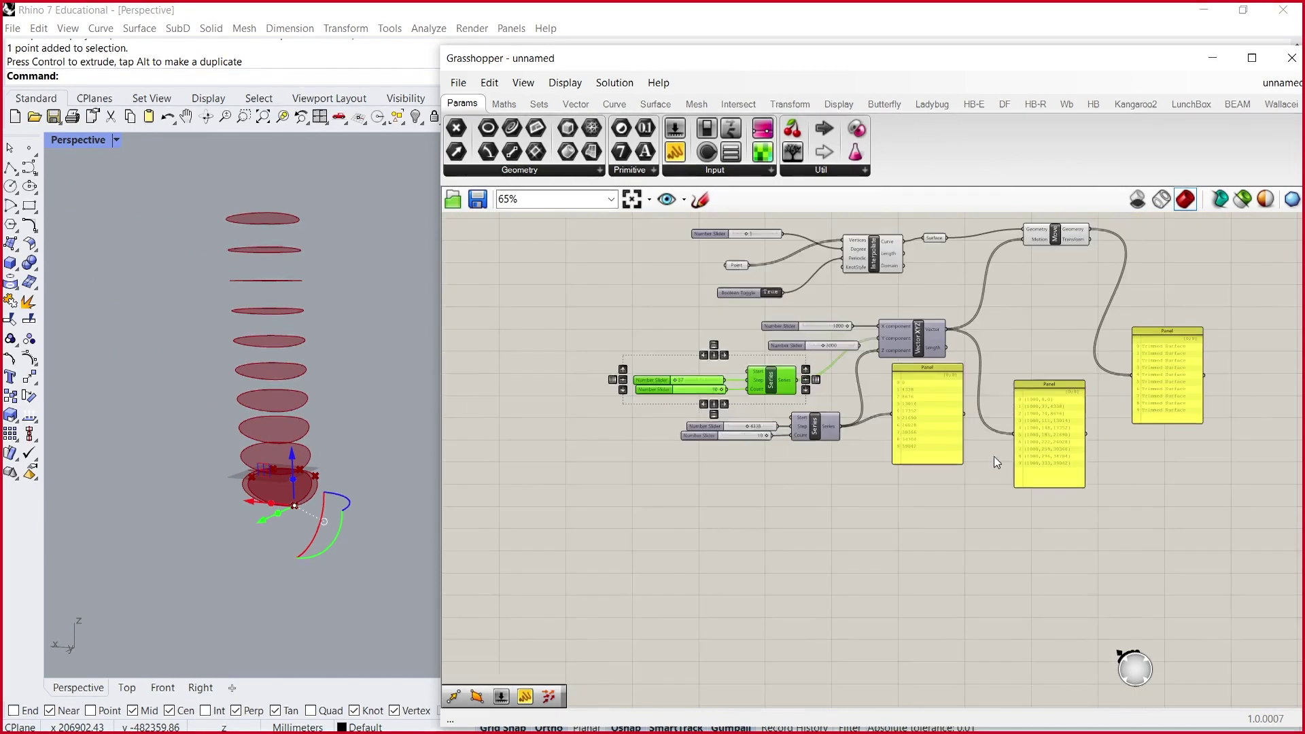
# - Examine how the X, Y and Z values of each vector in the panel follow from the slider and the two Series
pyautogui.scroll(6, 1116, 416)
pyautogui.moveTo(954, 433); pyautogui.dragTo(891, 320)
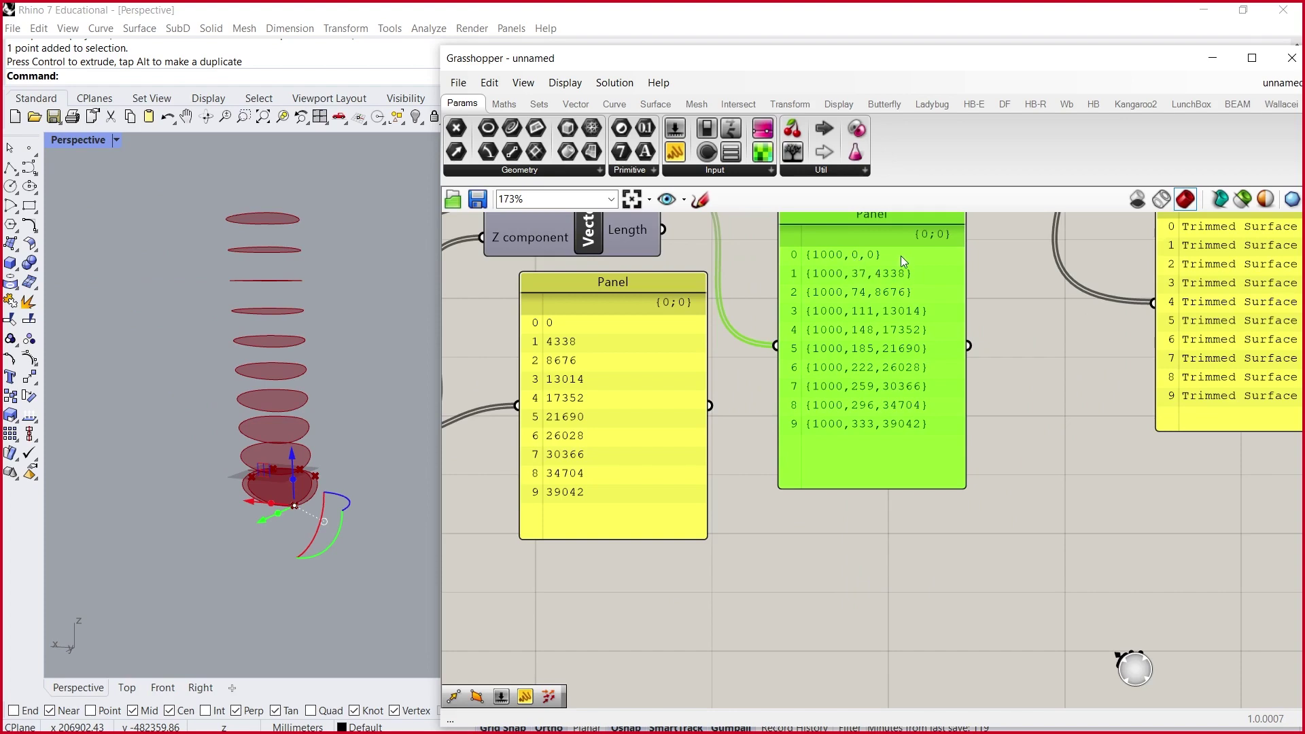
pyautogui.scroll(-2, 900, 255)
pyautogui.scroll(4, 936, 291)
pyautogui.scroll(1, 902, 288)
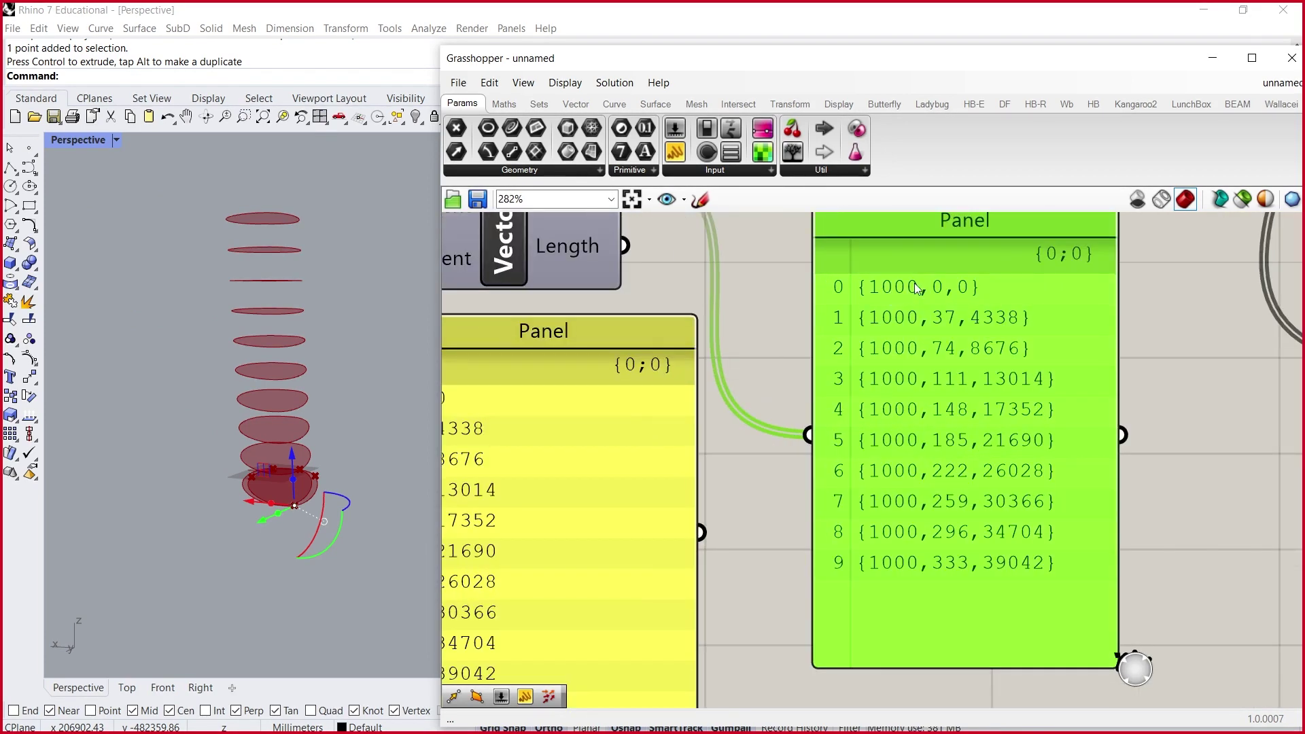
pyautogui.scroll(-3, 1156, 376)
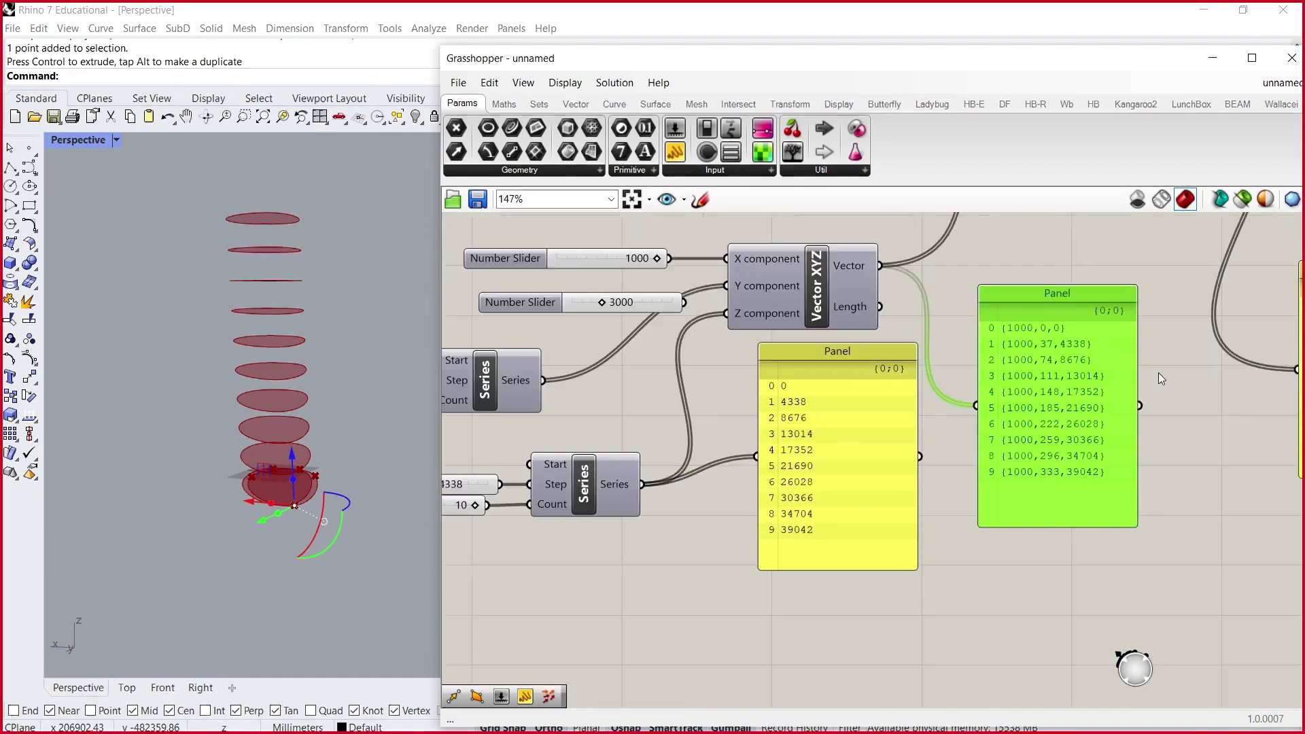
pyautogui.scroll(3, 670, 285)
pyautogui.scroll(-4, 849, 303)
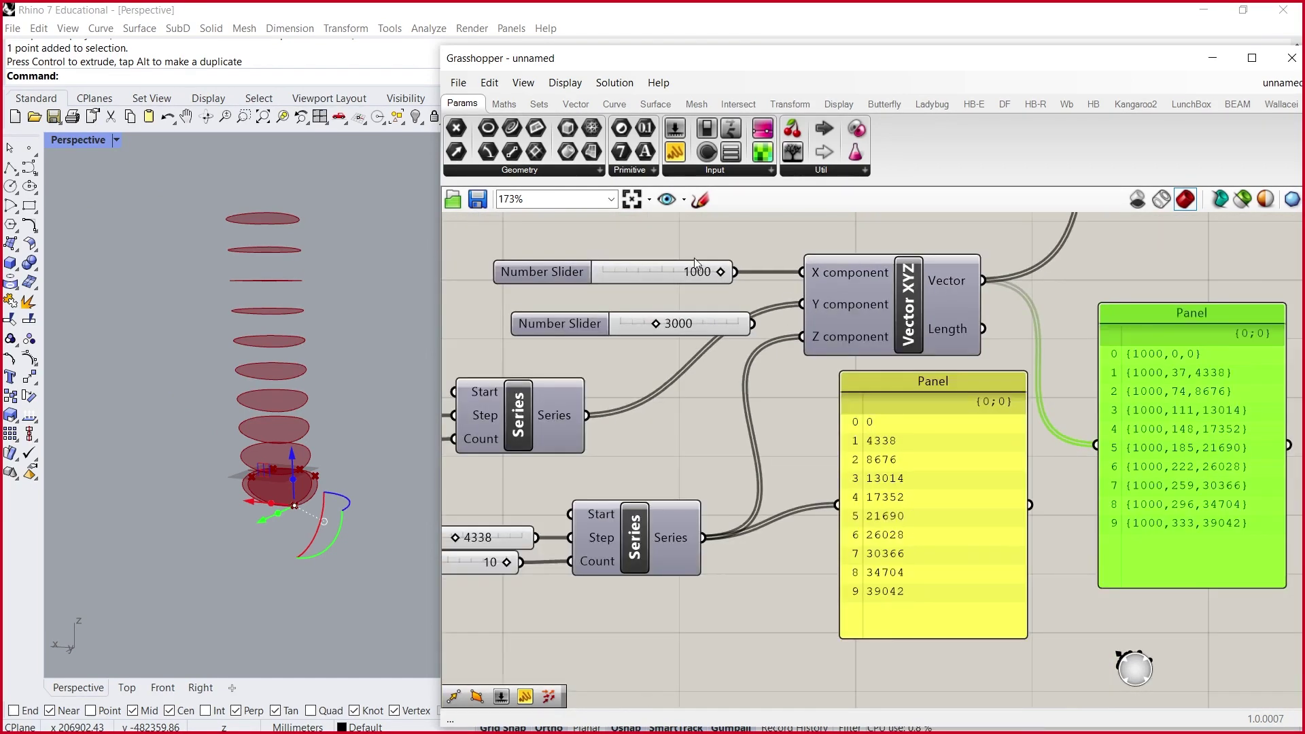
# - Set the X component slider to 0 and the Step slider of the Series feeding Y to 3216
pyautogui.moveTo(718, 270); pyautogui.dragTo(582, 282)
pyautogui.scroll(2, 519, 358)
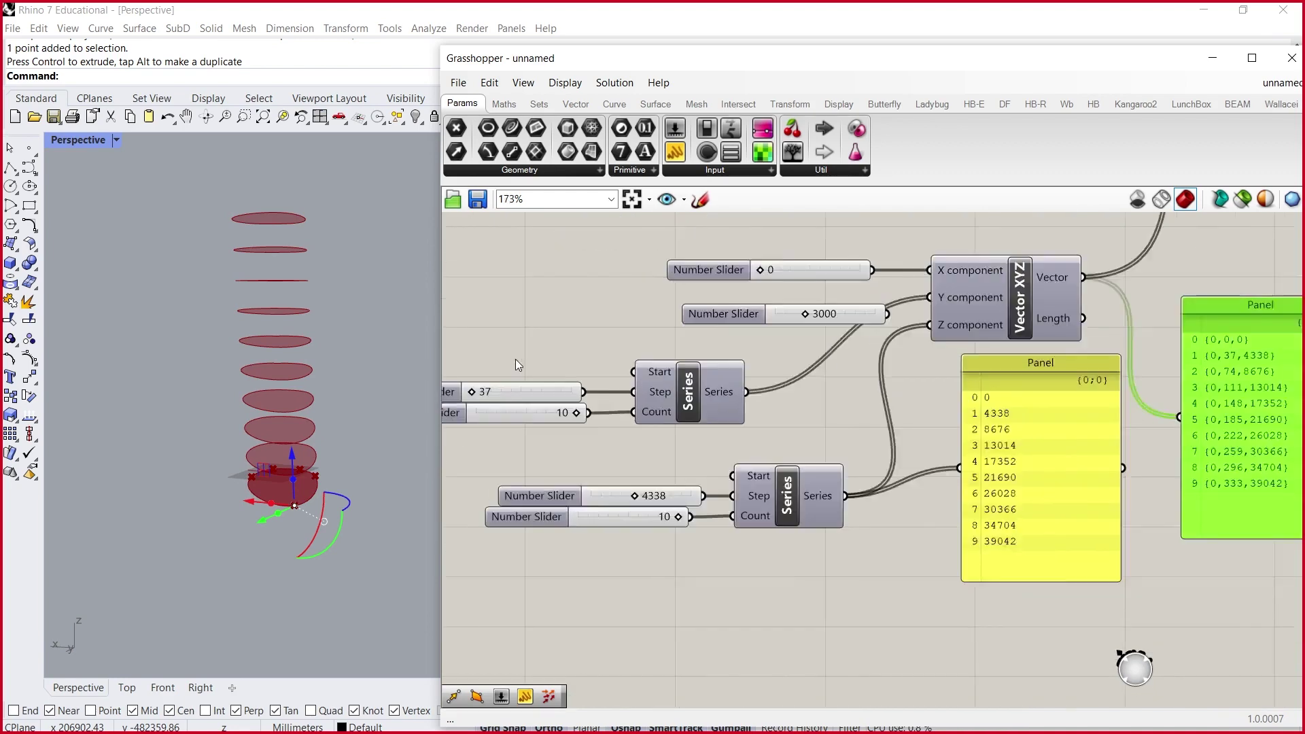
pyautogui.moveTo(466, 393); pyautogui.dragTo(504, 393)
pyautogui.scroll(3, 1060, 374)
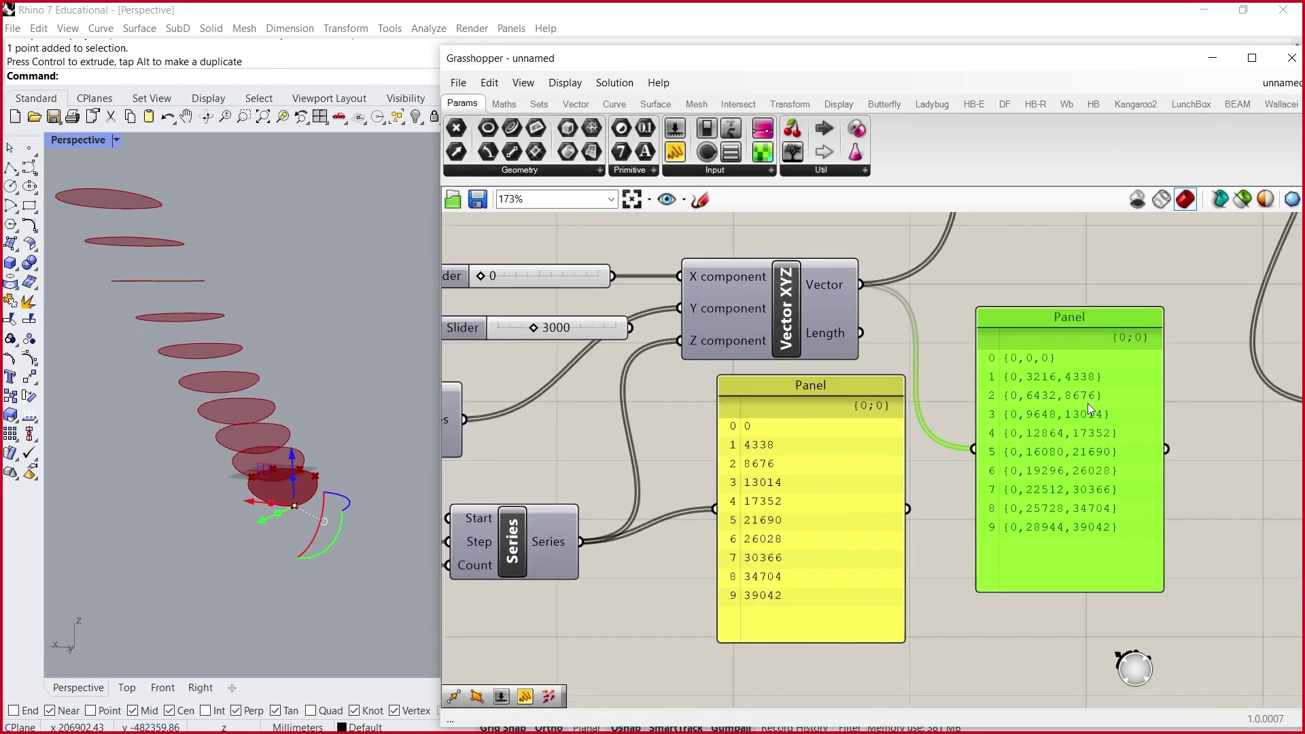
pyautogui.scroll(-3, 1042, 422)
pyautogui.scroll(3, 1054, 373)
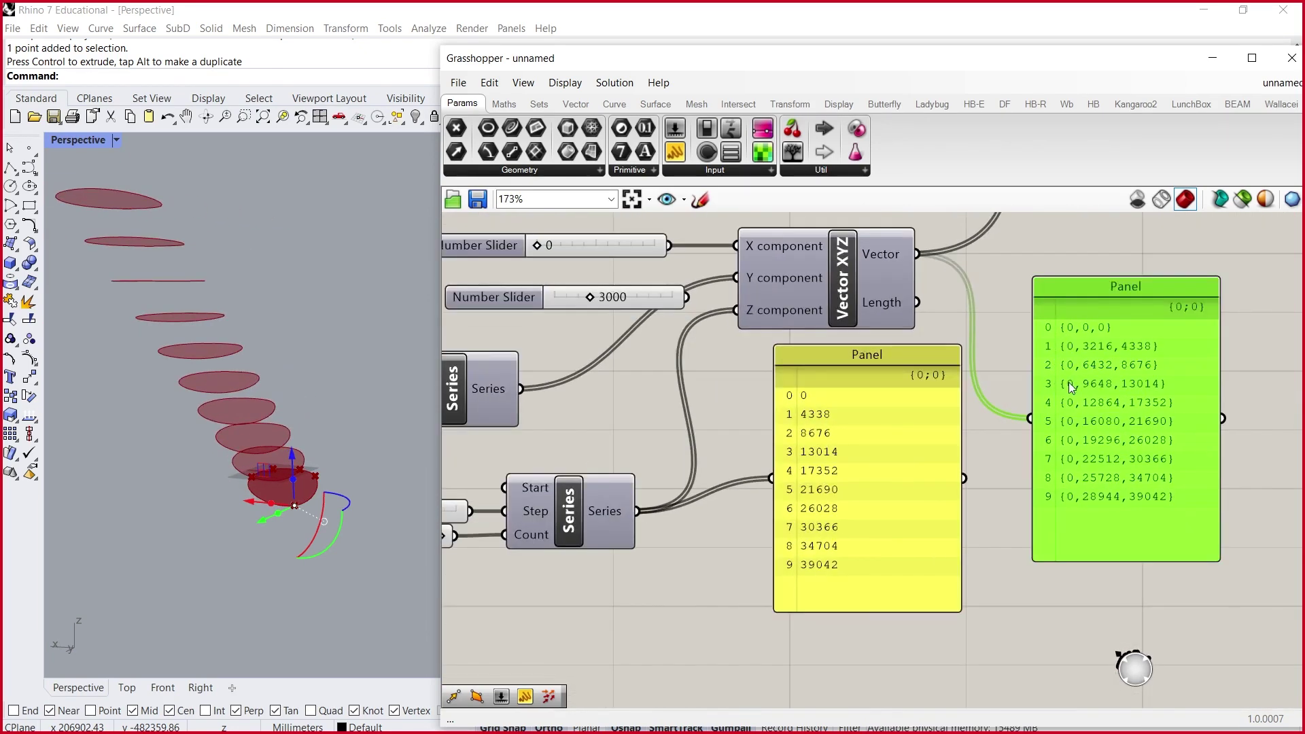
pyautogui.scroll(-2, 1117, 356)
# - Set the Step slider of the Series feeding Y to 0 so the surfaces stack vertically
pyautogui.moveTo(477, 384); pyautogui.dragTo(464, 387)
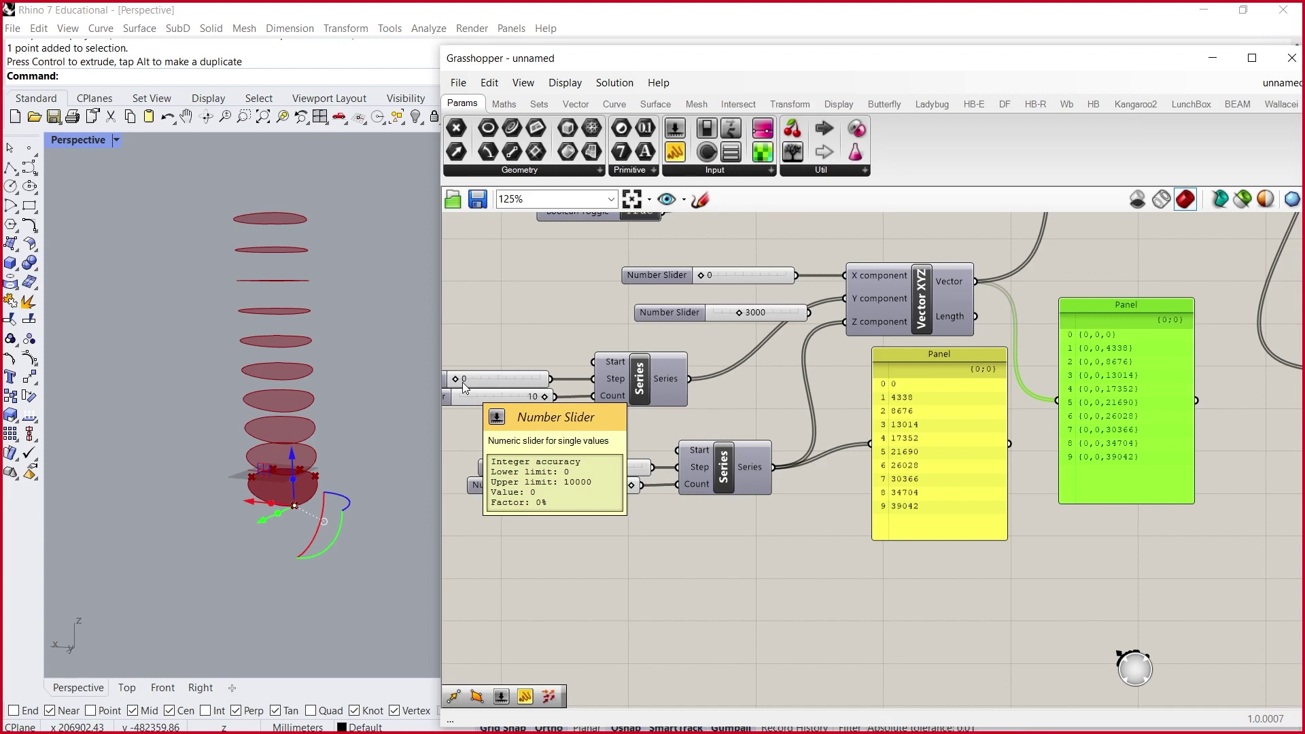
pyautogui.scroll(-4, 730, 367)
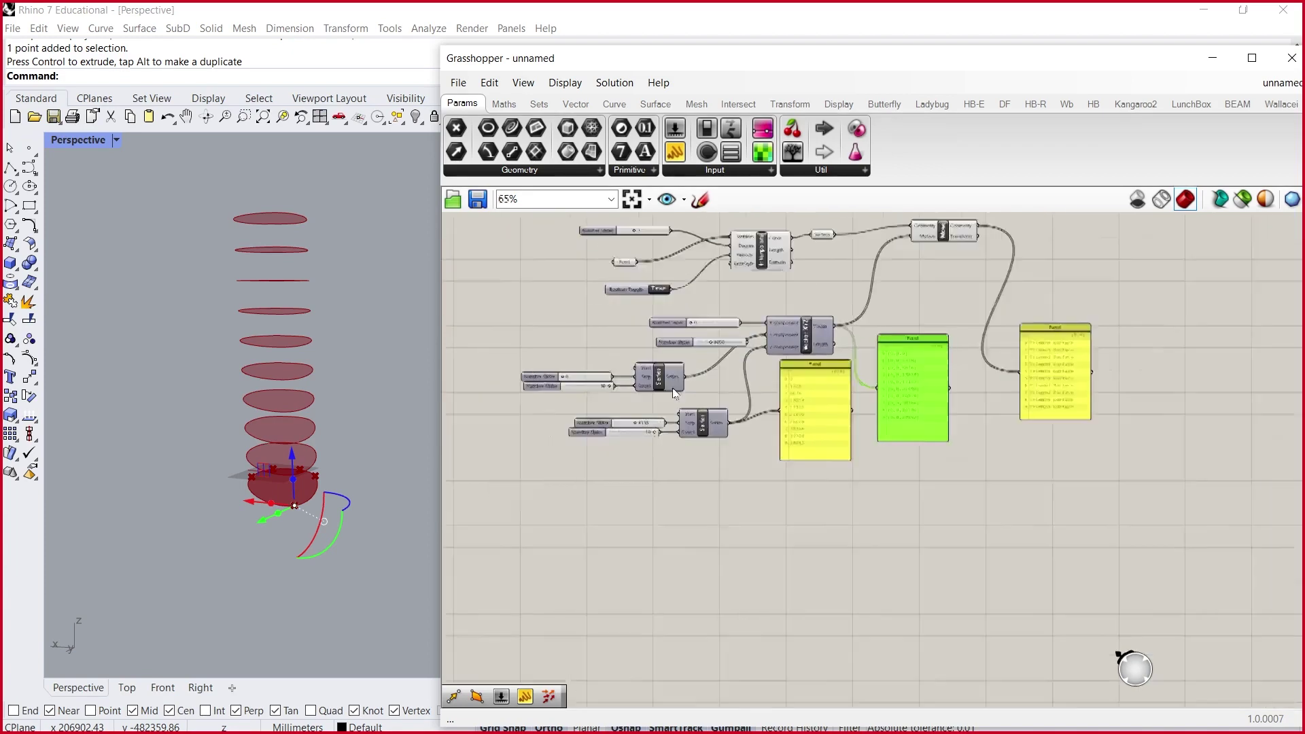
# - Add a Rotate component for rotating an object in a plane and place it above and beyond the Move component
pyautogui.scroll(4, 907, 275)
pyautogui.doubleClick(1051, 238)
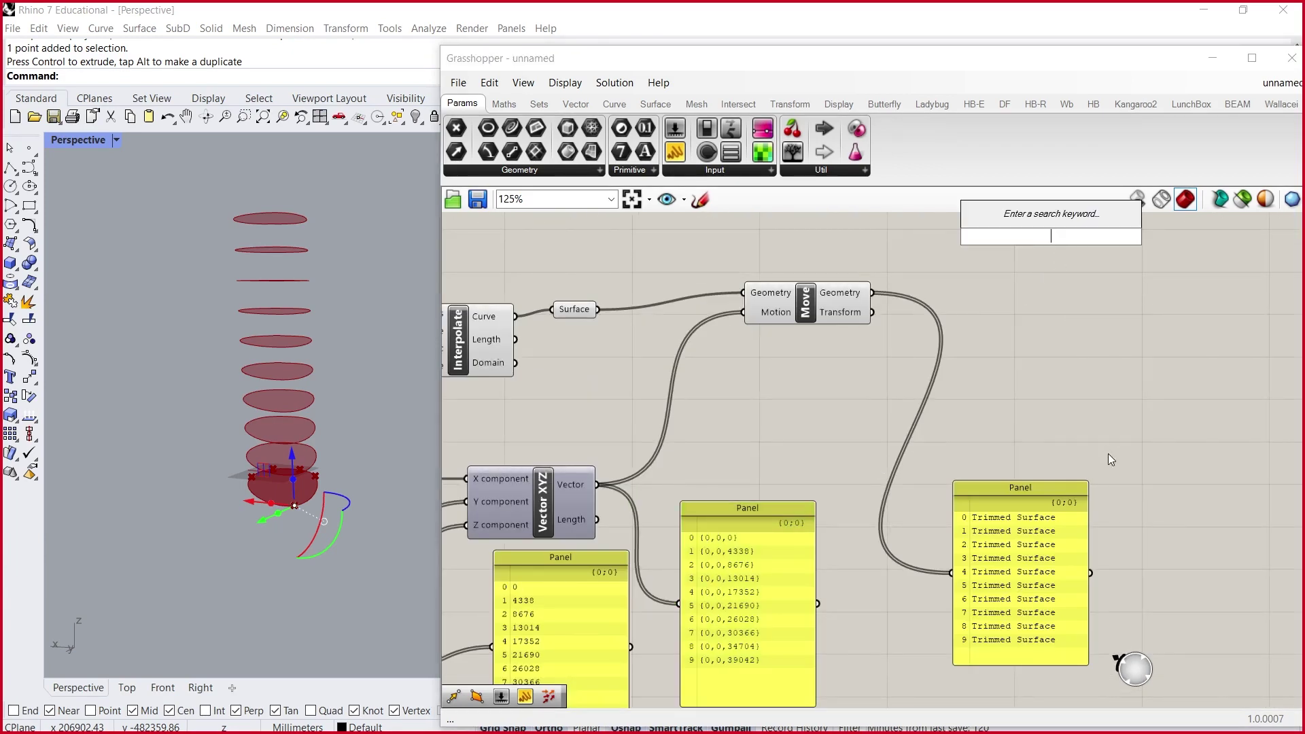
pyautogui.doubleClick(1064, 295)
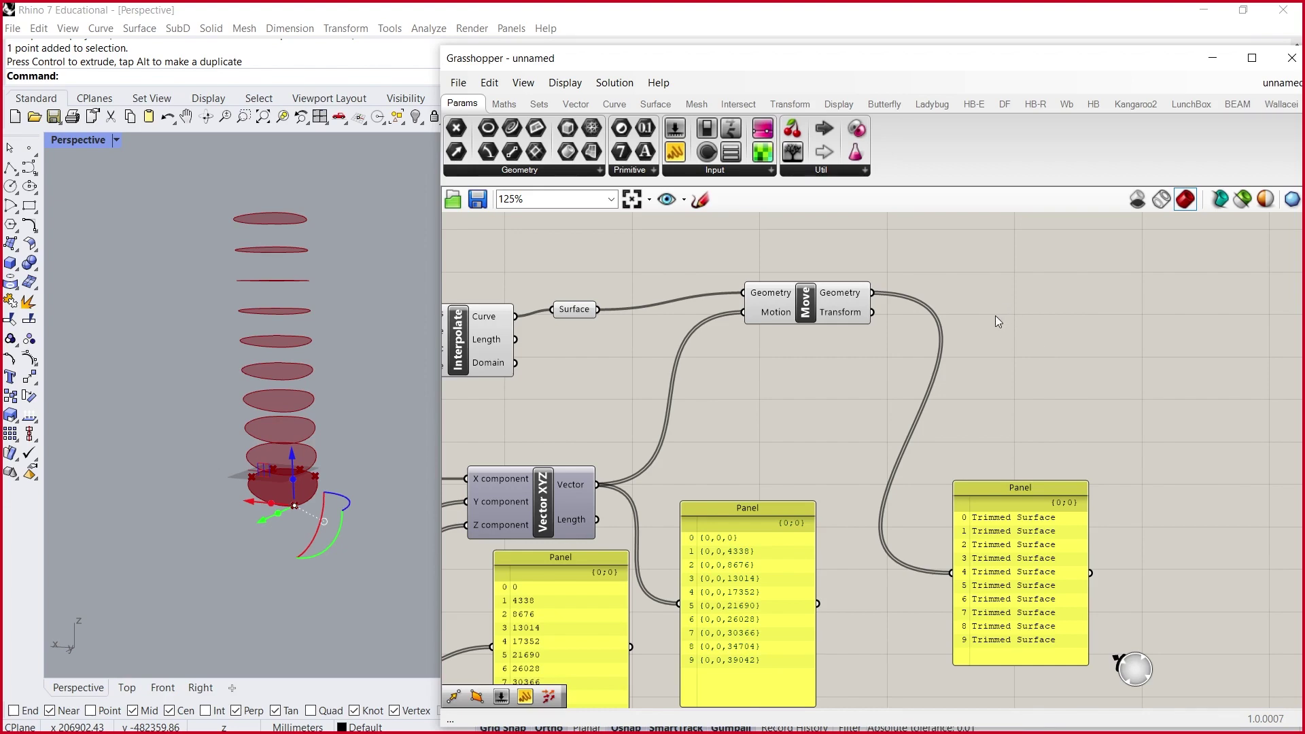
pyautogui.scroll(-2, 929, 413)
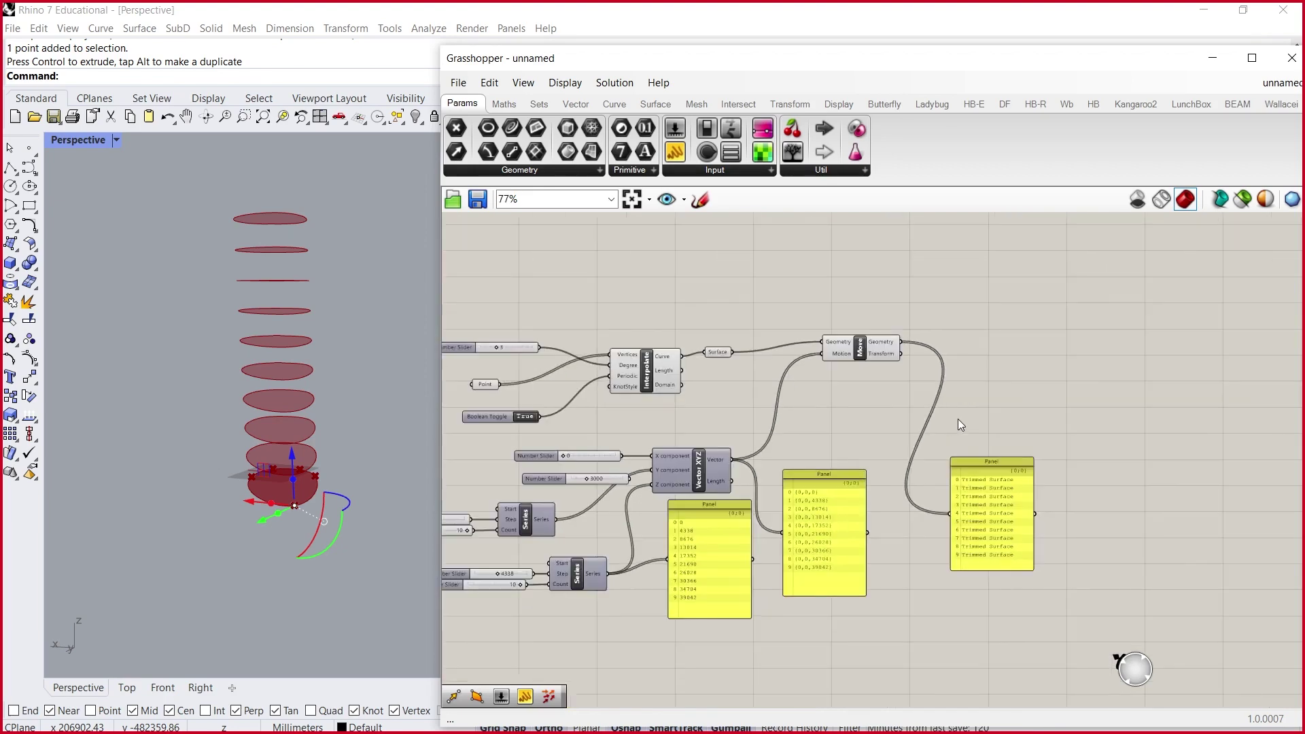
pyautogui.doubleClick(969, 321)
pyautogui.write('rota')
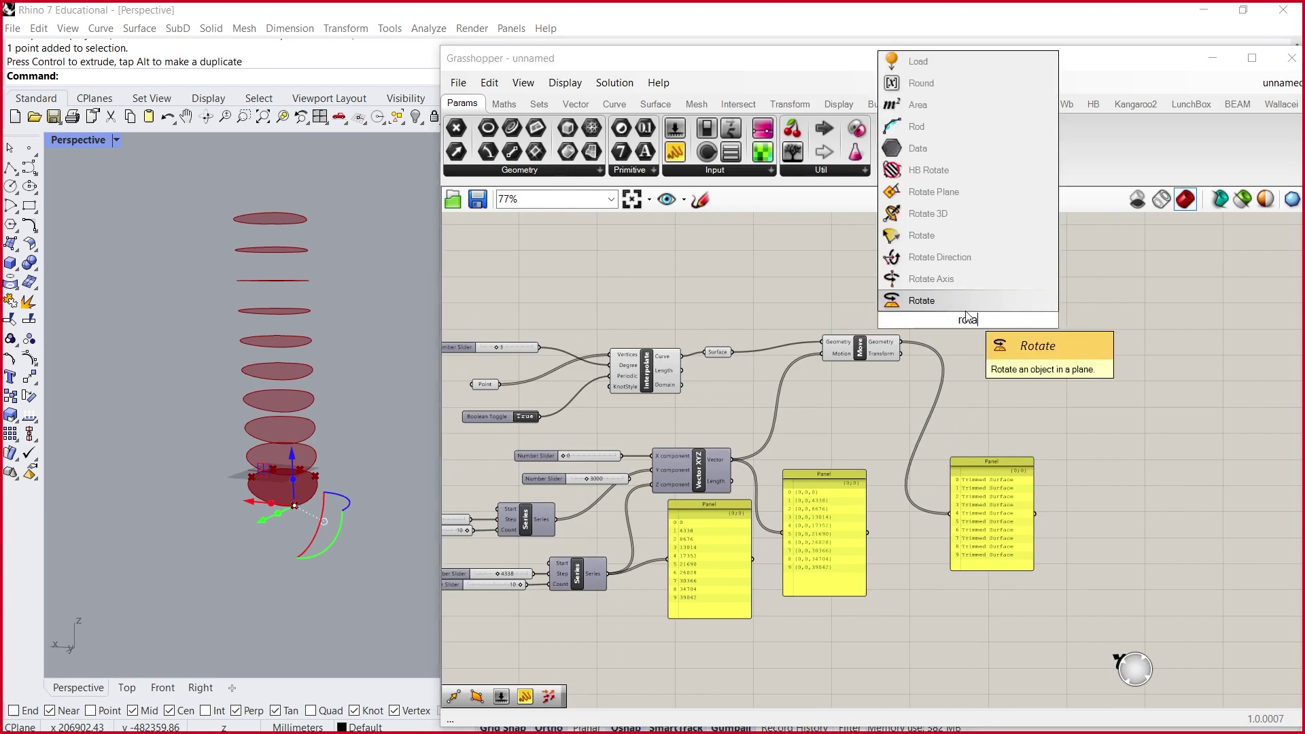
pyautogui.press('Return')
pyautogui.moveTo(972, 309); pyautogui.dragTo(972, 275)
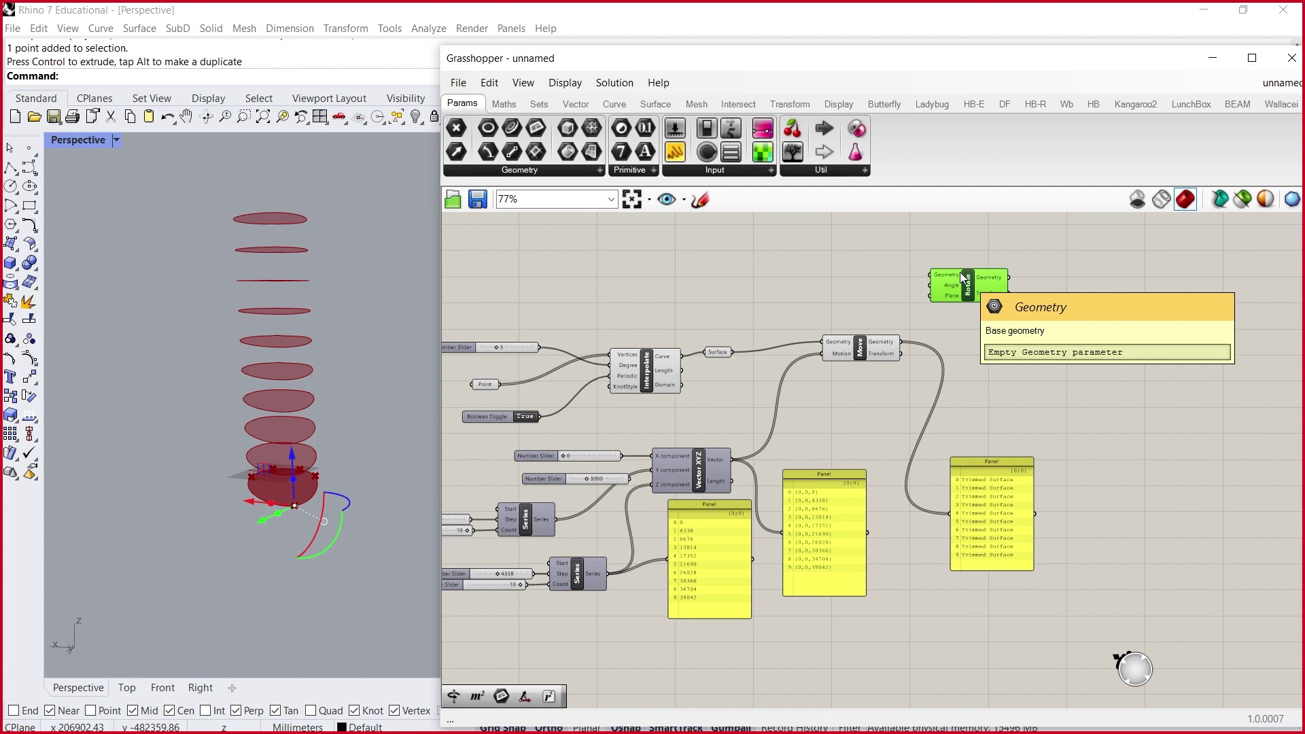
# - Inspect the Rotate component's inputs and select the Move component to highlight its stacked surfaces
pyautogui.scroll(2, 964, 279)
pyautogui.scroll(-2, 951, 340)
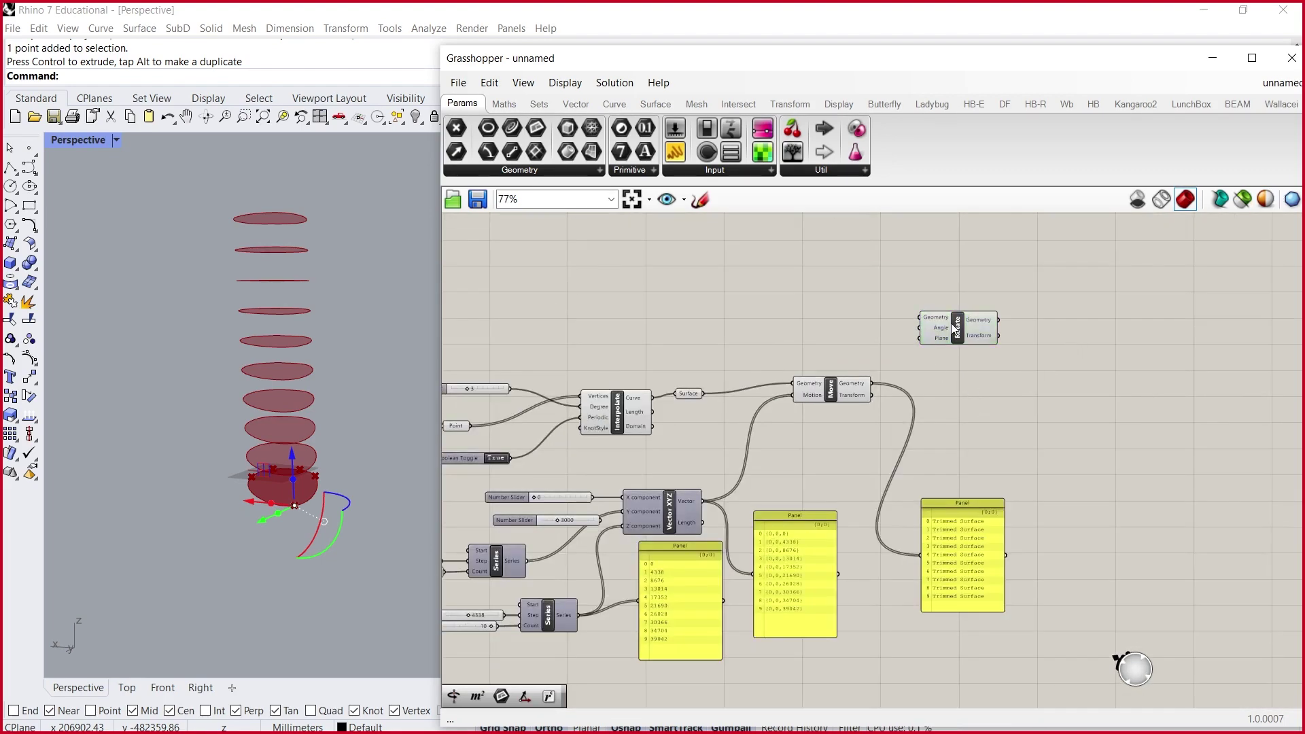
pyautogui.scroll(3, 962, 336)
pyautogui.scroll(-4, 928, 322)
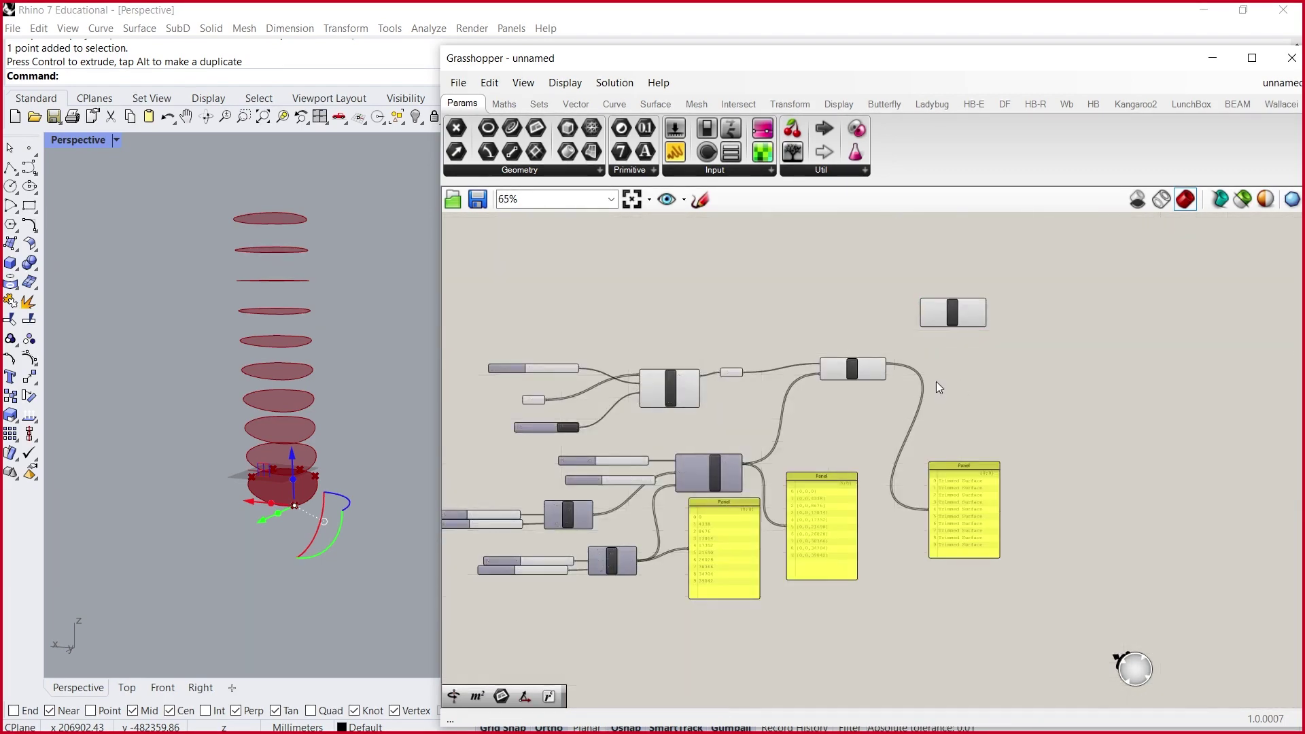
pyautogui.click(855, 367)
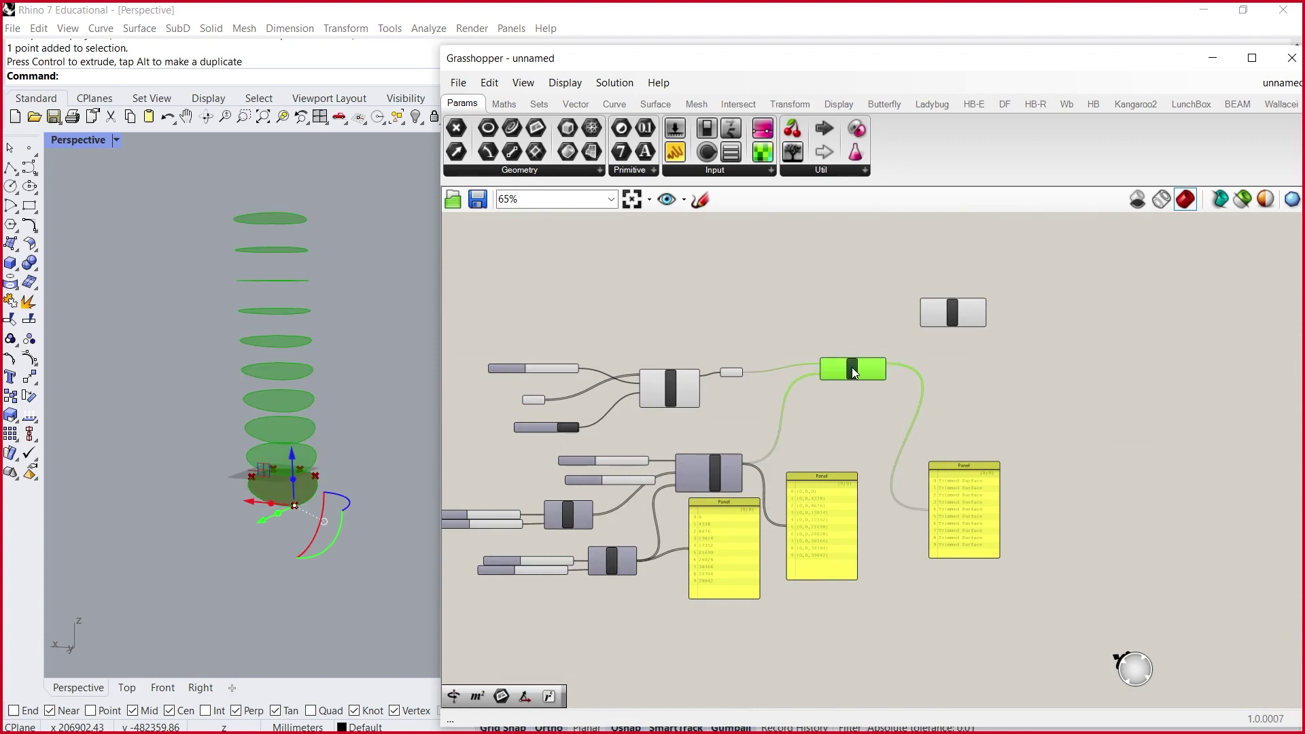
# - Disable the Move component to show its effect on the stacked copies, and enable it again
pyautogui.click(862, 382)
pyautogui.click(850, 370)
pyautogui.rightClick(851, 370)
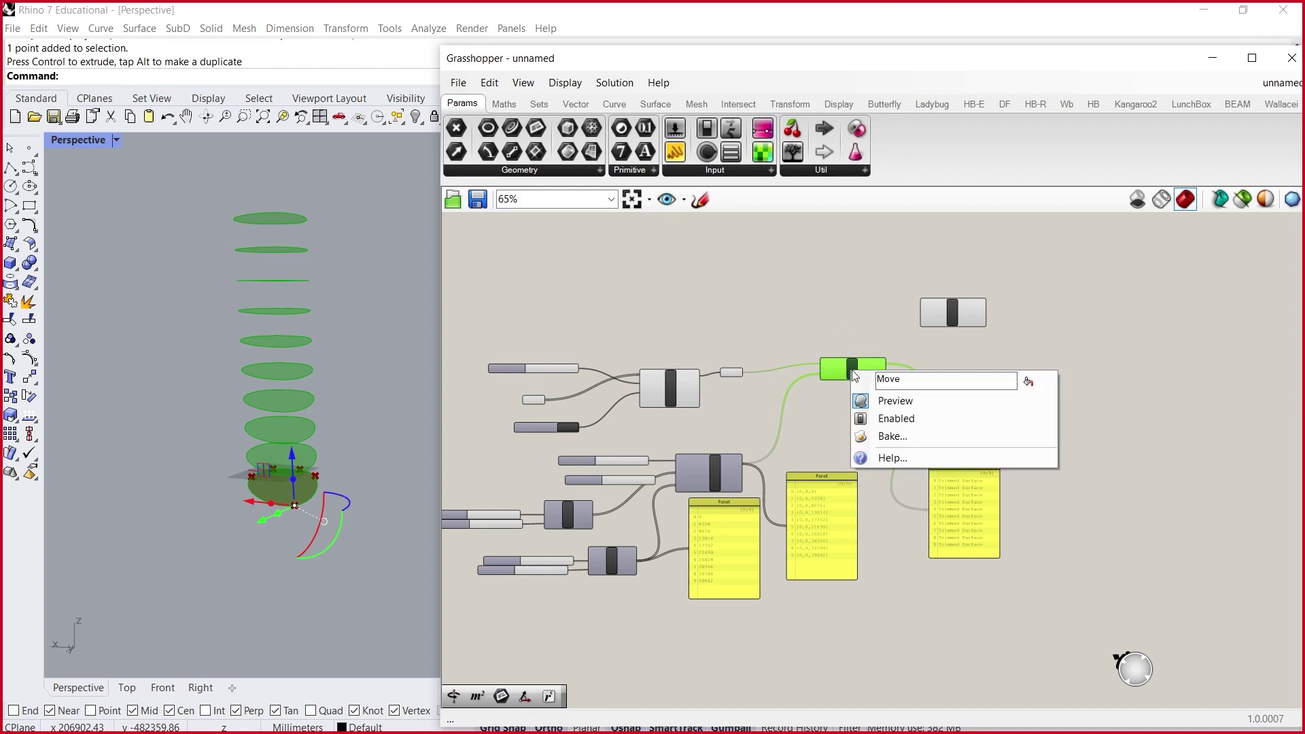
pyautogui.click(916, 418)
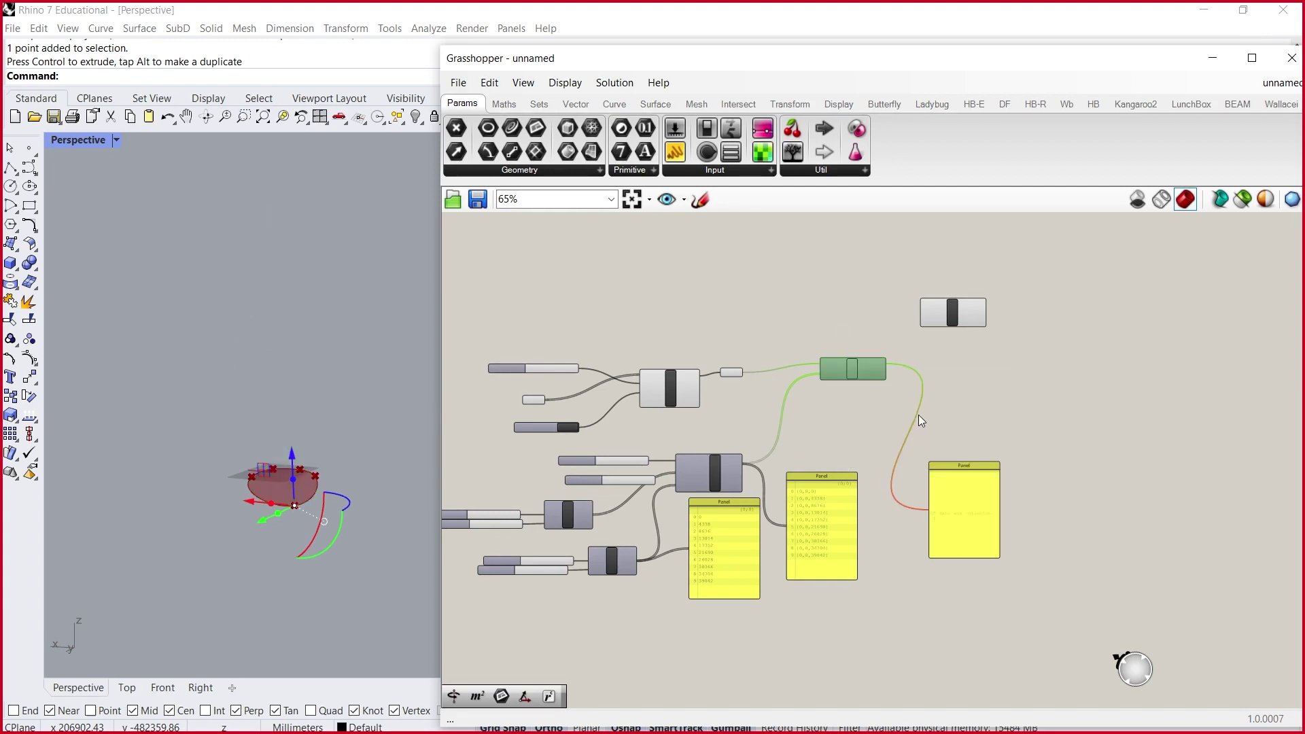
pyautogui.rightClick(864, 375)
pyautogui.click(904, 411)
pyautogui.moveTo(876, 409); pyautogui.dragTo(879, 411, button='right')
# - Turn off the Move component's preview and examine the base surface and the panel listing the moved surfaces
pyautogui.rightClick(856, 376)
pyautogui.click(884, 399)
pyautogui.moveTo(293, 340); pyautogui.dragTo(360, 320, button='right')
pyautogui.click(533, 297)
pyautogui.click(337, 509)
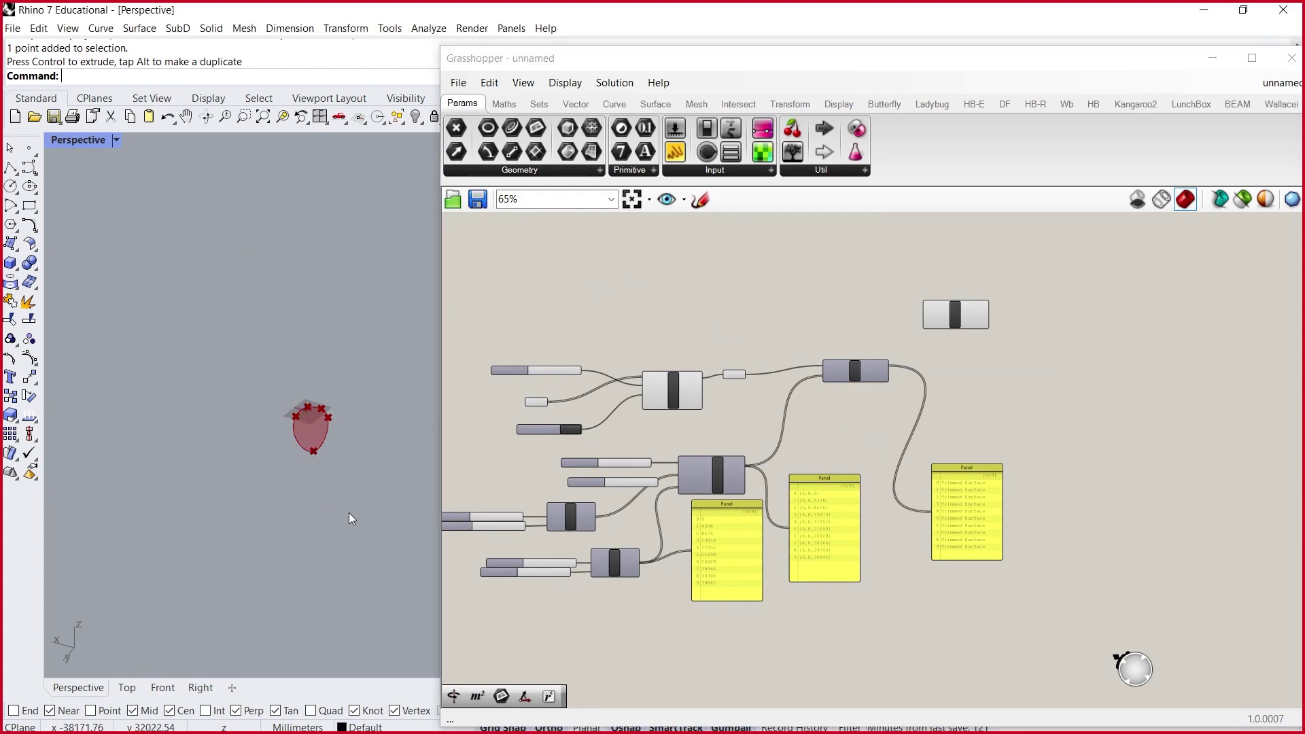
pyautogui.scroll(5, 988, 510)
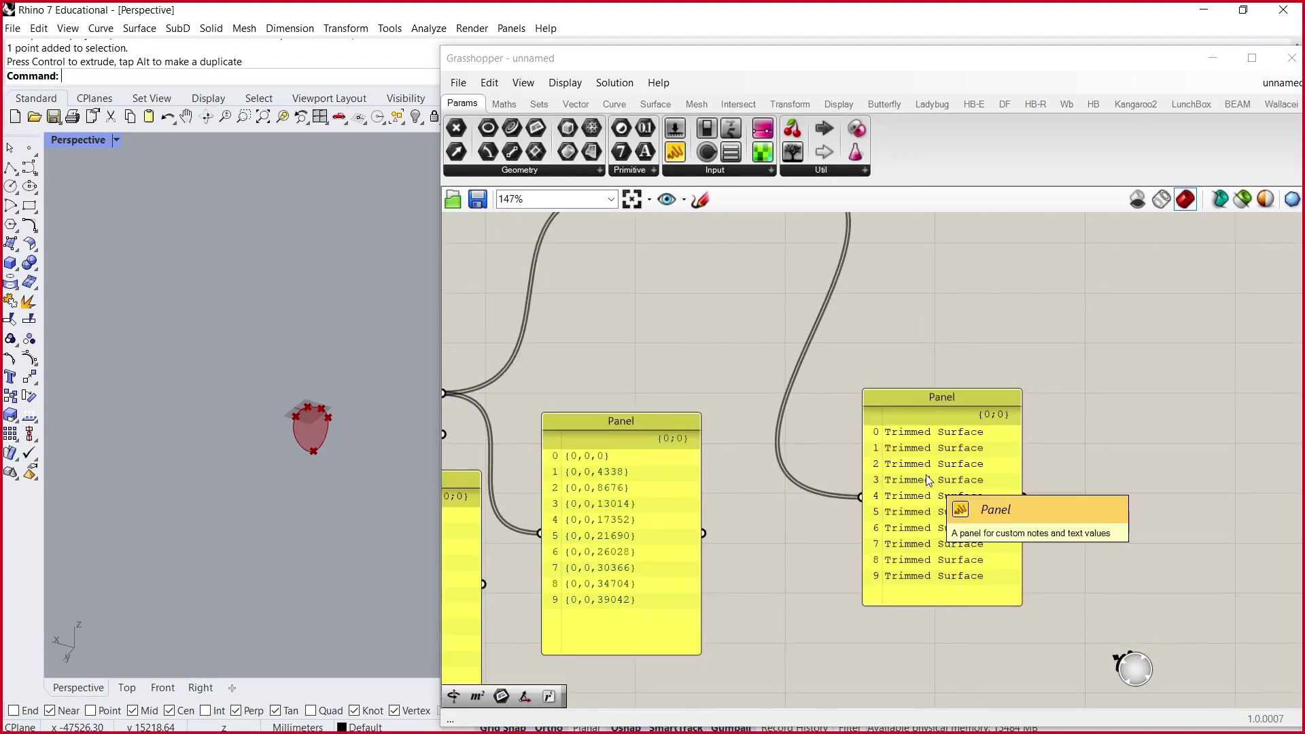
# - Turn off the preview of the Surface parameter and the Interpolate component
pyautogui.scroll(-3, 924, 473)
pyautogui.scroll(-2, 960, 343)
pyautogui.moveTo(735, 251); pyautogui.dragTo(671, 372)
pyautogui.scroll(3, 291, 418)
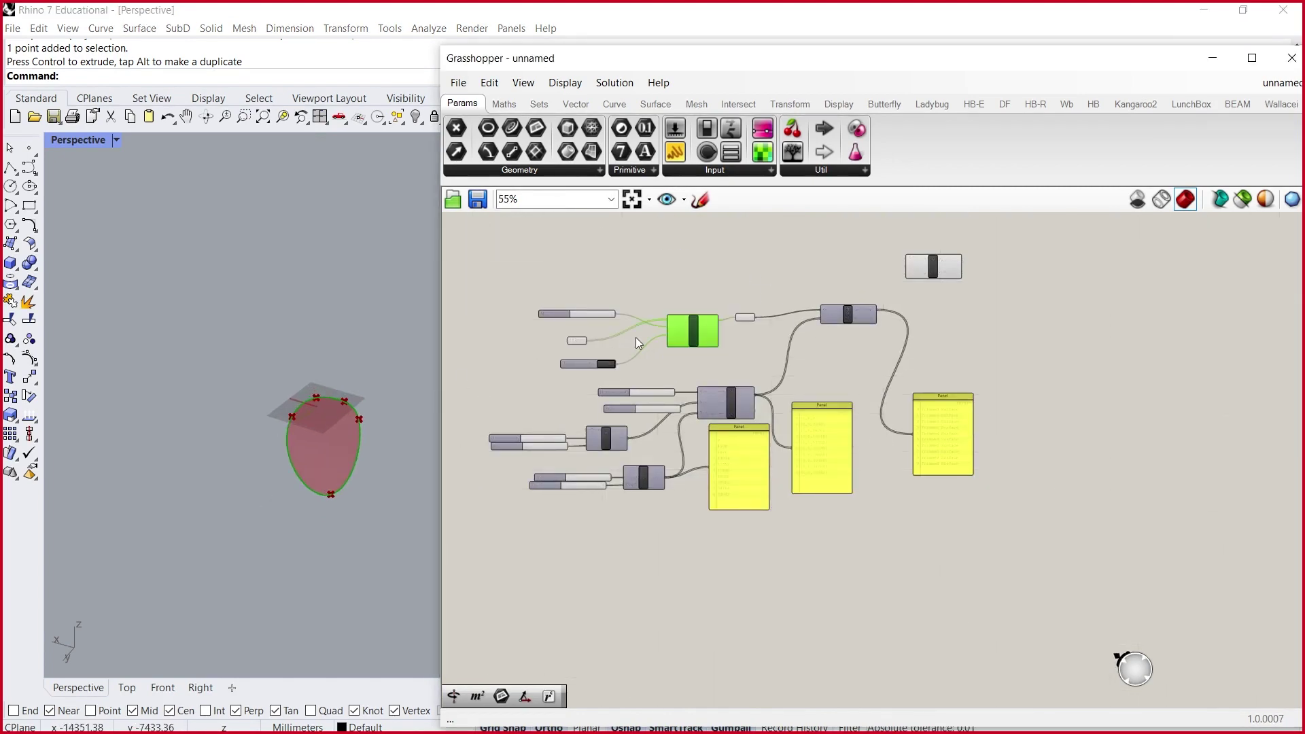
pyautogui.scroll(3, 667, 344)
pyautogui.rightClick(797, 304)
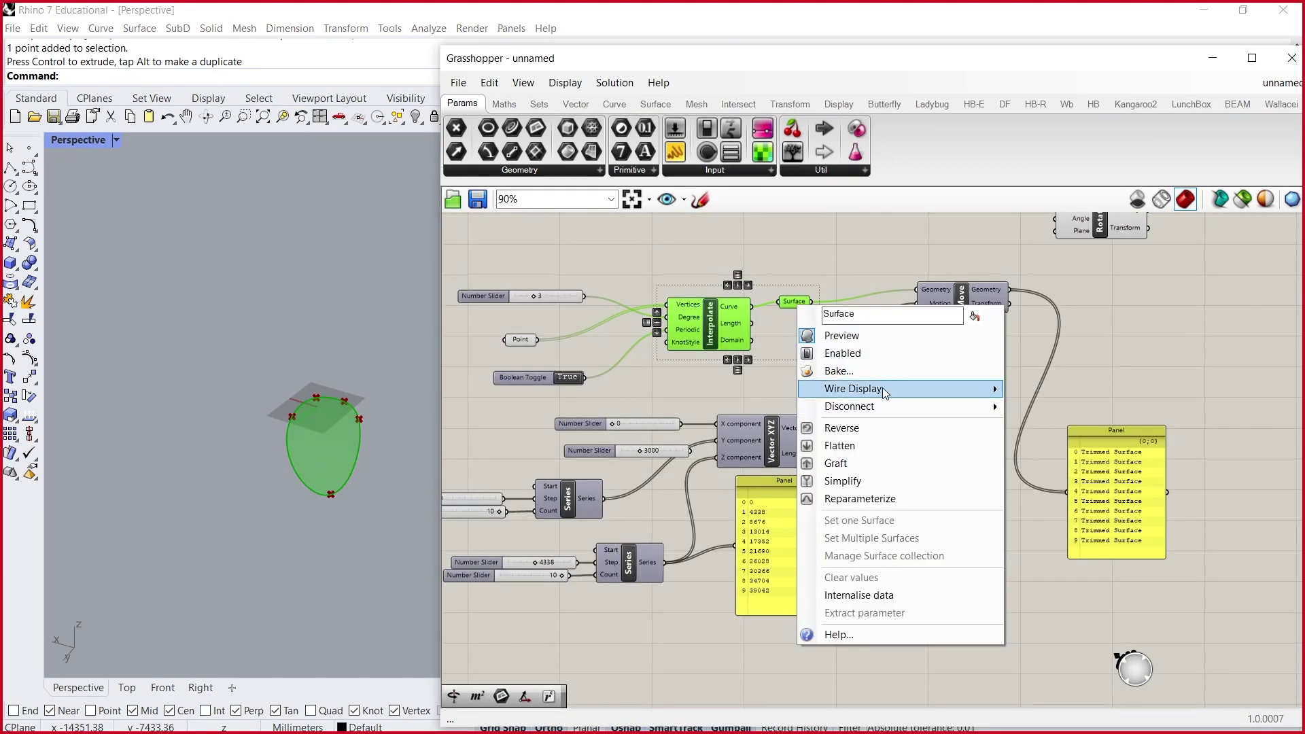
pyautogui.click(874, 334)
pyautogui.rightClick(709, 311)
pyautogui.click(743, 344)
pyautogui.moveTo(1078, 253); pyautogui.dragTo(932, 332, button='right')
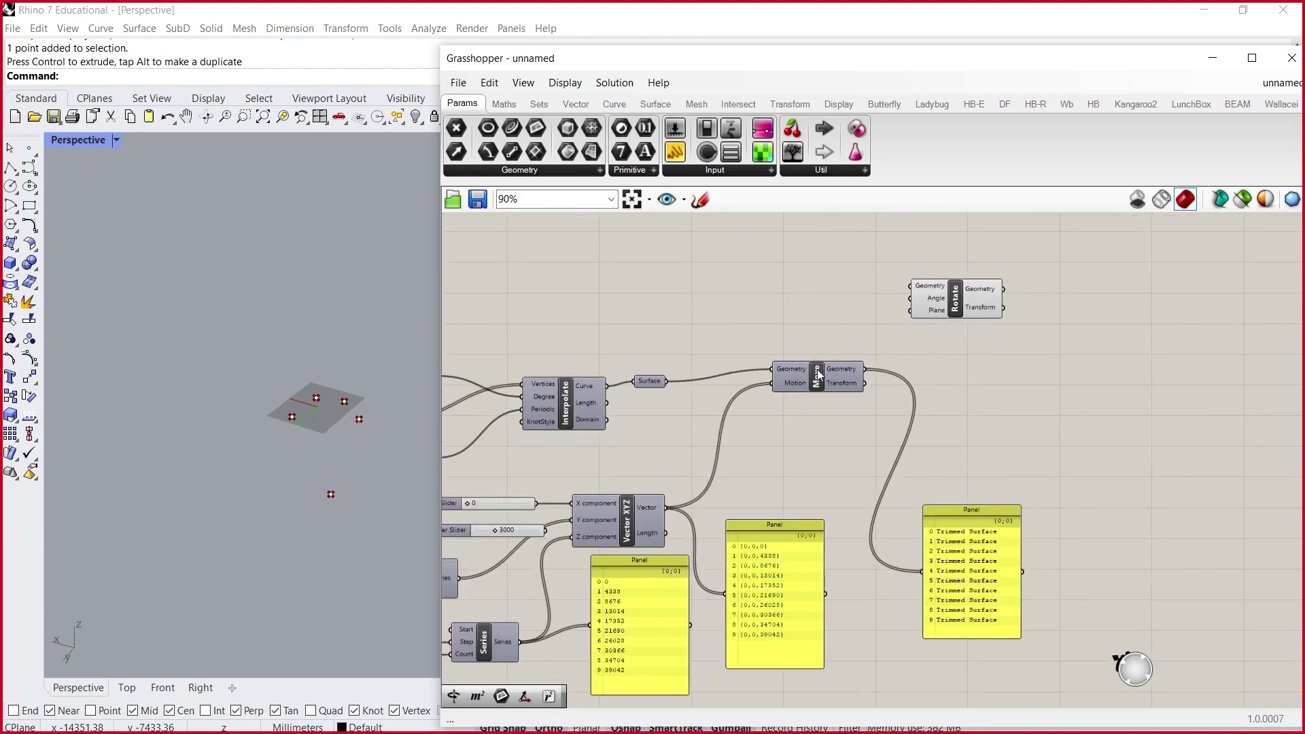
# - Turn the Move component's preview back on so only the stacked surfaces are displayed
pyautogui.click(819, 374)
pyautogui.rightClick(821, 374)
pyautogui.click(858, 399)
pyautogui.moveTo(179, 552); pyautogui.dragTo(317, 565, button='right')
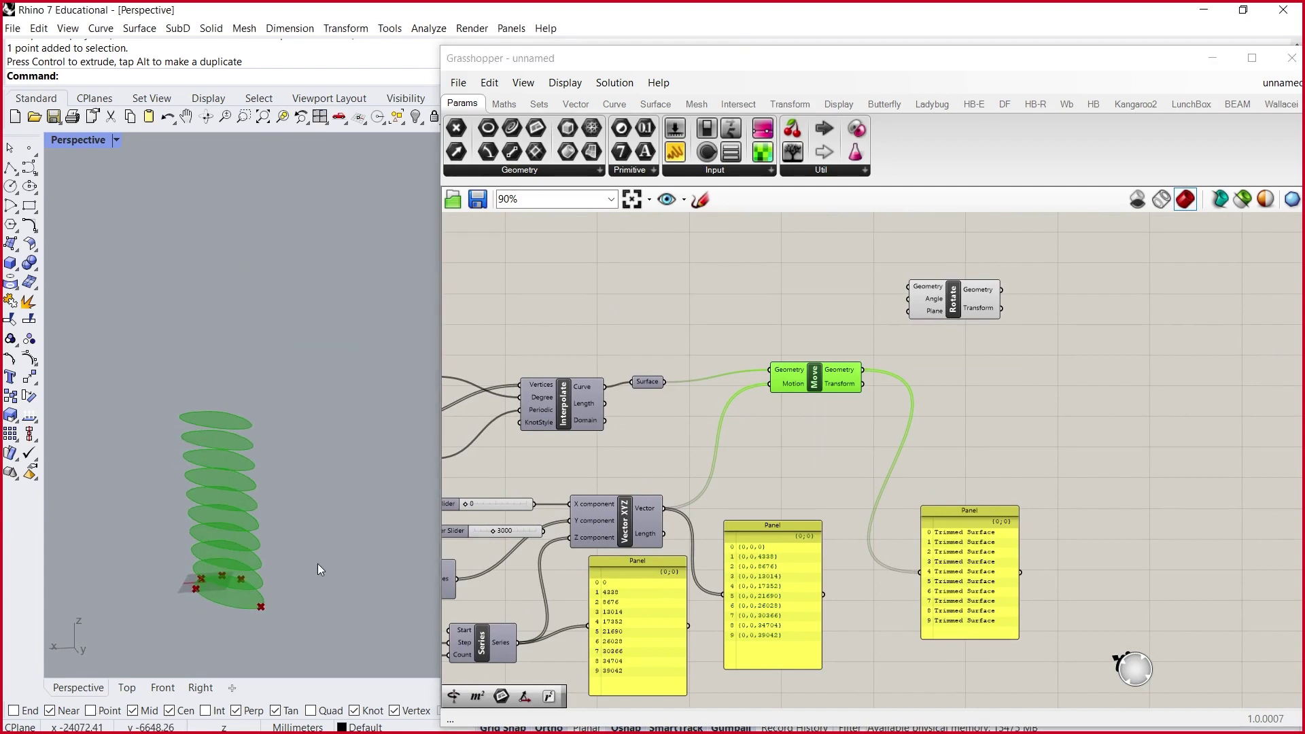
# - Reposition the Rotate component slightly farther from the Move component and view the stack from another angle
pyautogui.click(949, 375)
pyautogui.moveTo(956, 292); pyautogui.dragTo(975, 279)
pyautogui.moveTo(337, 466); pyautogui.dragTo(300, 471, button='right')
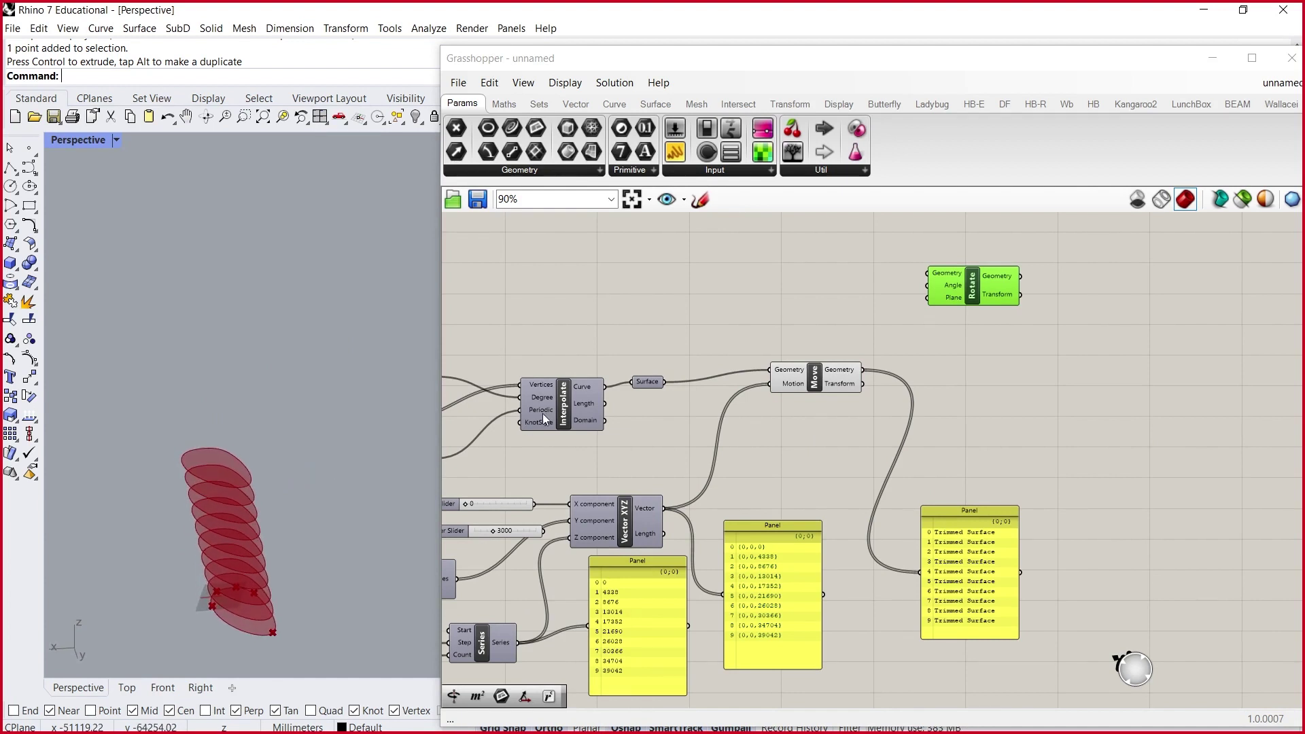
pyautogui.doubleClick(737, 275)
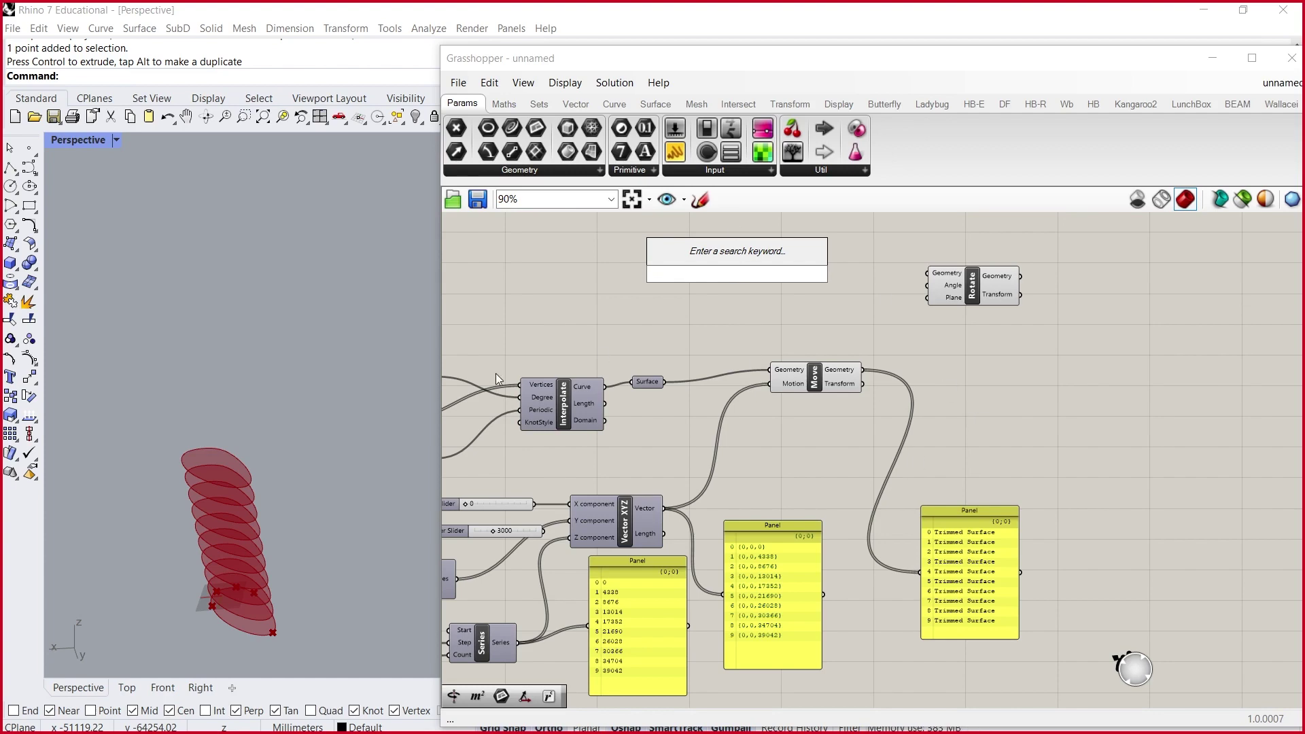
# - Delete the Series component feeding the Y component of Vector XYZ together with its two number sliders
pyautogui.scroll(-3, 950, 280)
pyautogui.scroll(3, 687, 469)
pyautogui.scroll(3, 464, 471)
pyautogui.moveTo(839, 365); pyautogui.dragTo(794, 356)
pyautogui.press('Delete')
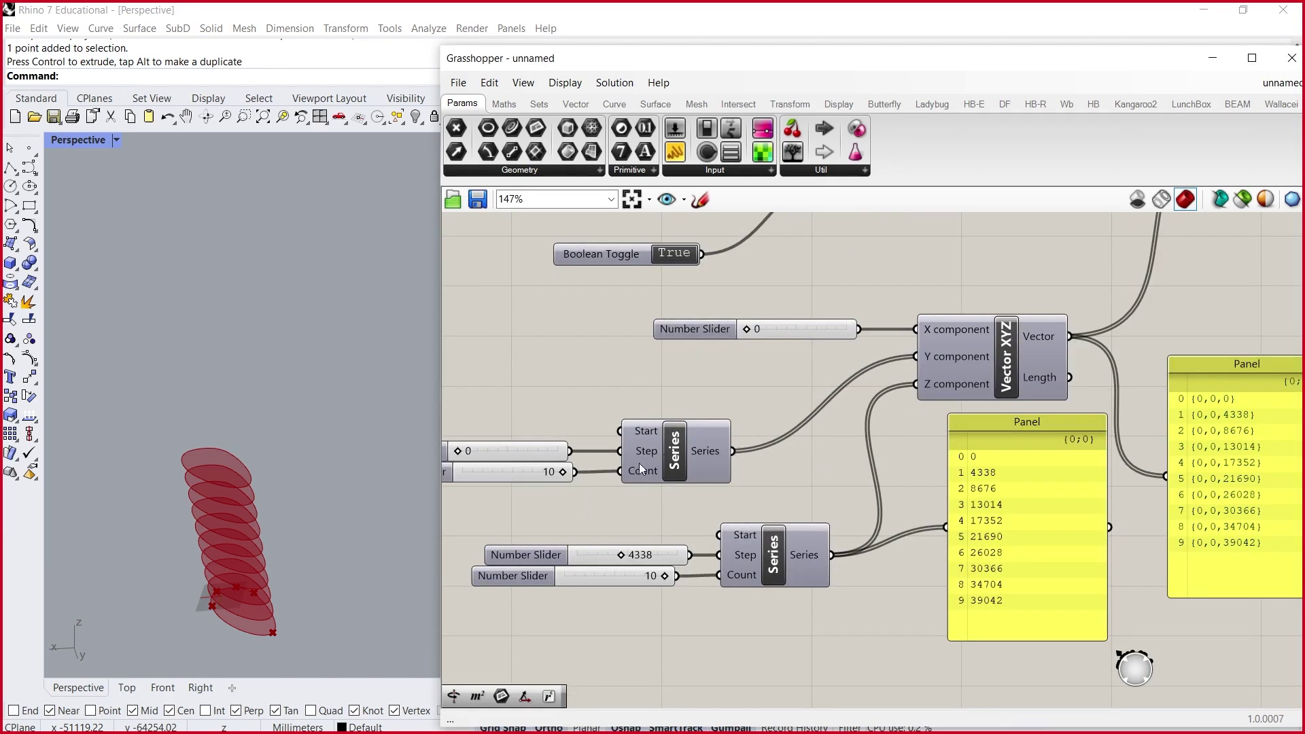
pyautogui.moveTo(663, 514); pyautogui.dragTo(547, 400)
pyautogui.press('Delete')
# - View the vertical surface stack from the side and place the Rotate component closer to the Move component
pyautogui.click(959, 331)
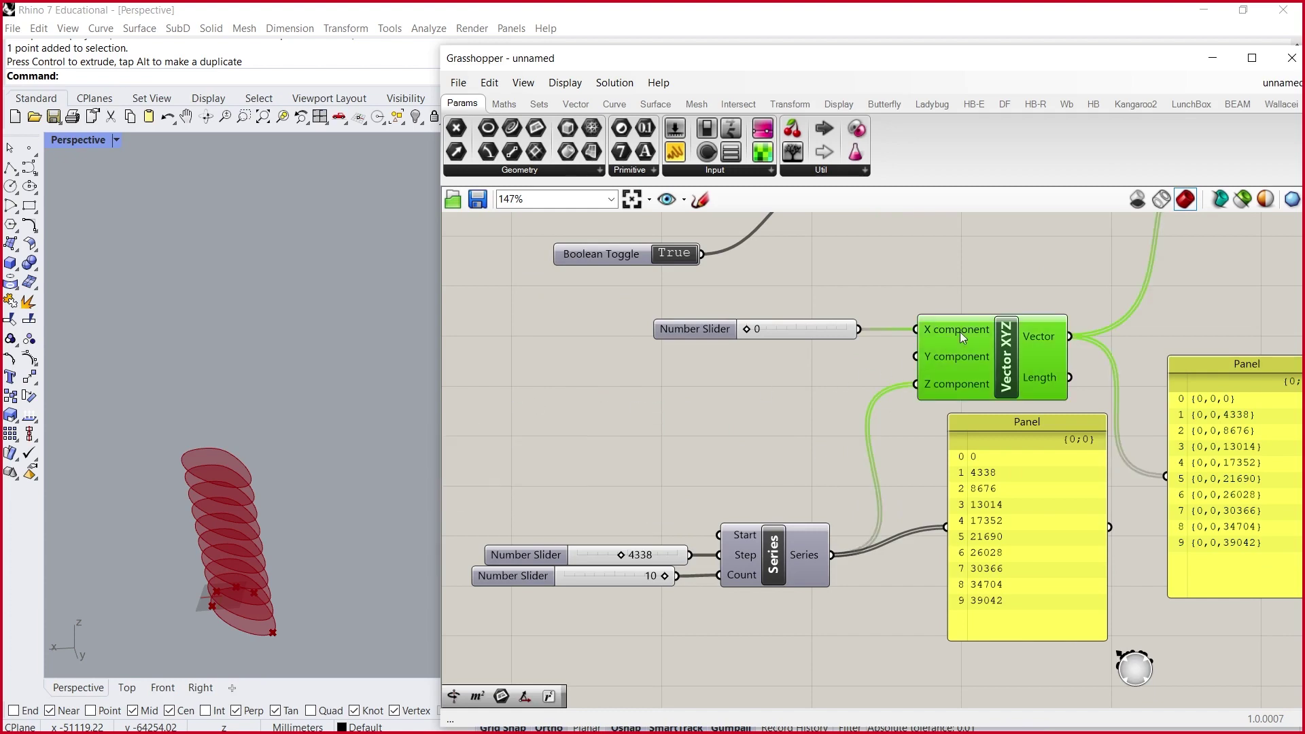
pyautogui.click(810, 536)
pyautogui.scroll(-4, 275, 563)
pyautogui.moveTo(279, 554); pyautogui.dragTo(431, 468, button='right')
pyautogui.scroll(-3, 720, 483)
pyautogui.scroll(1, 1142, 308)
pyautogui.scroll(3, 1142, 307)
pyautogui.moveTo(948, 279); pyautogui.dragTo(935, 299)
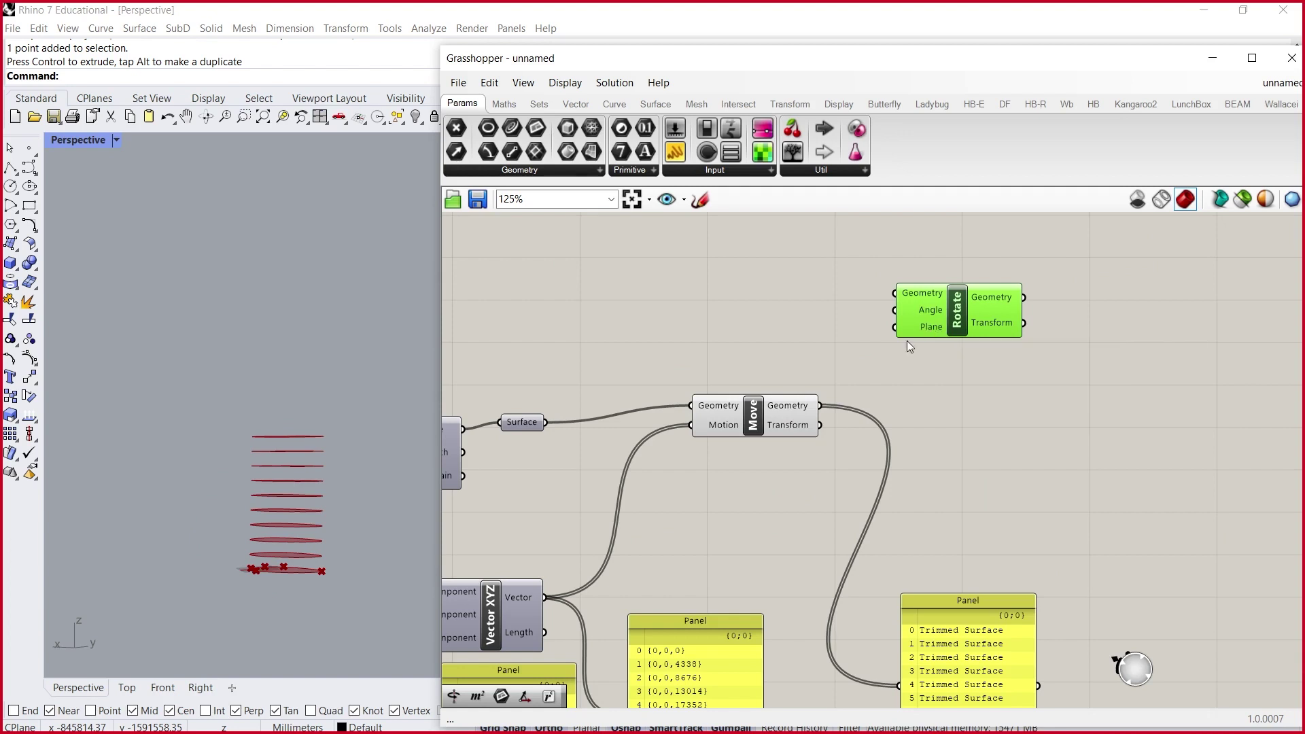
# - Add an Area component, feed it the Move component's Geometry output, and space it and Rotate further along the canvas
pyautogui.click(789, 407)
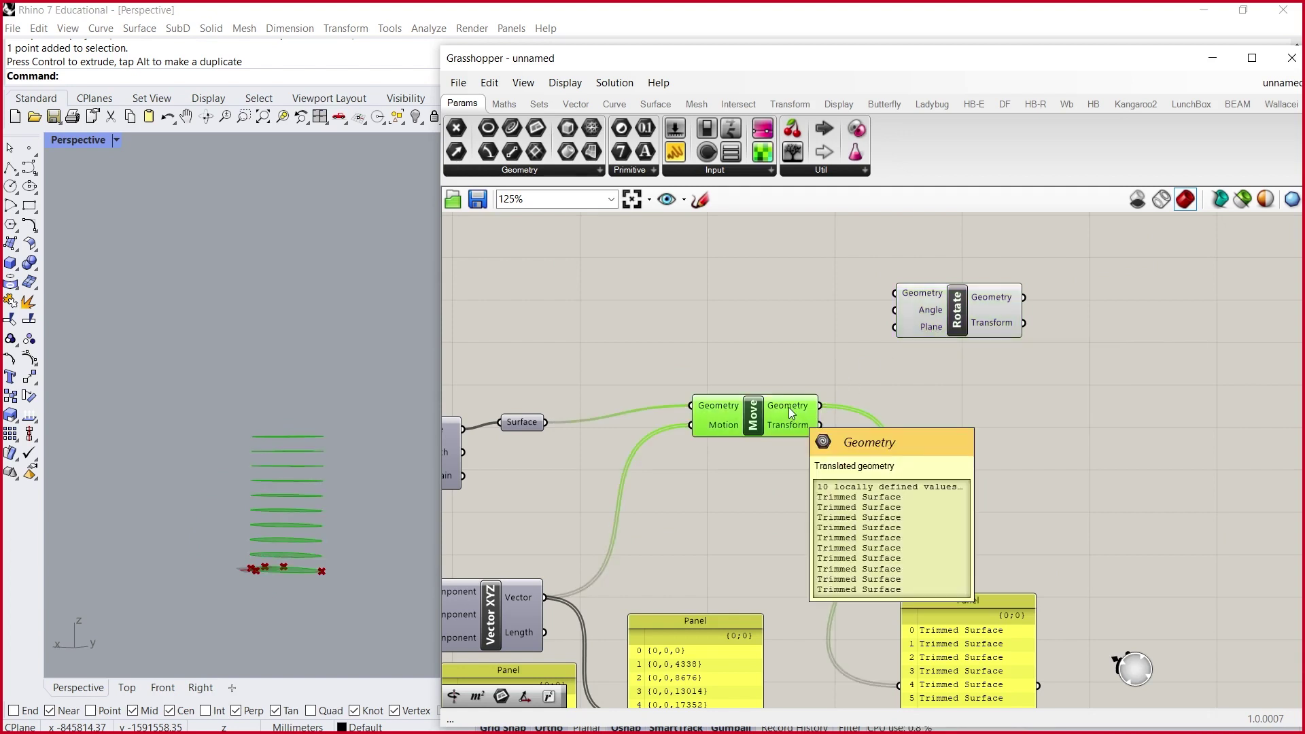
pyautogui.doubleClick(911, 374)
pyautogui.write('area')
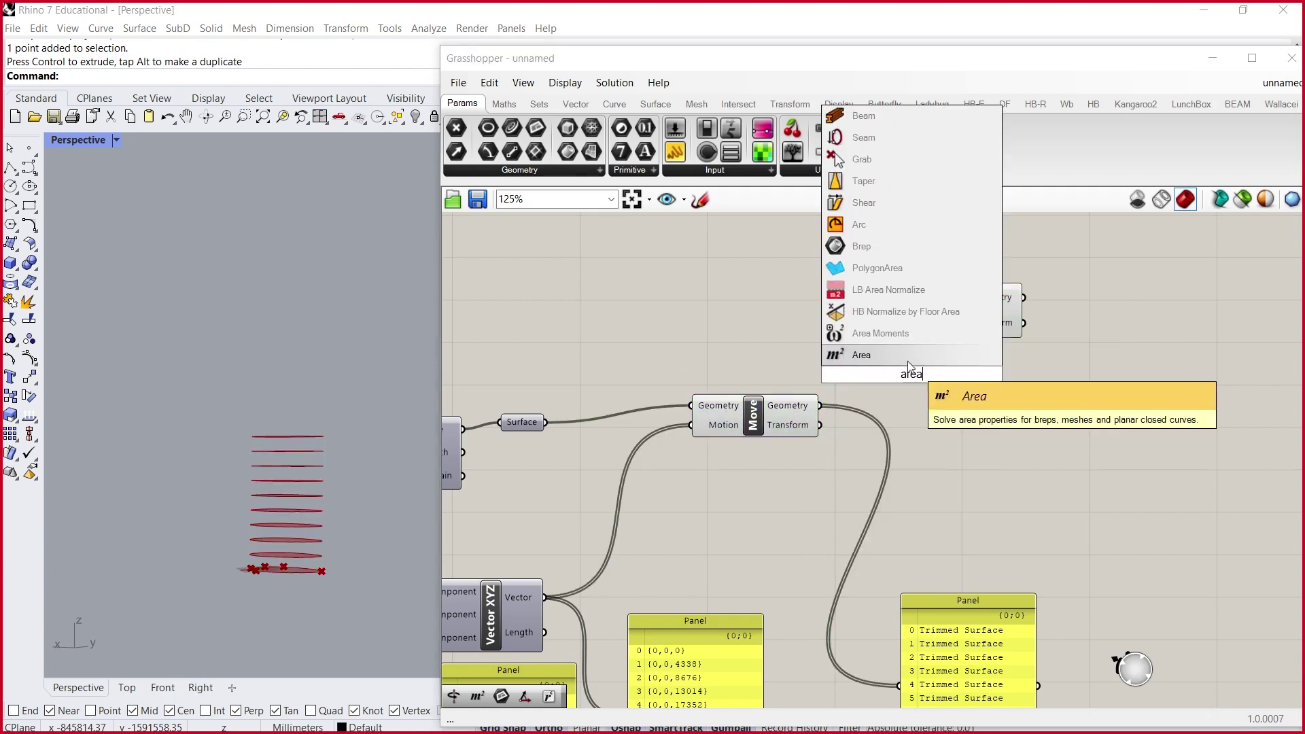
pyautogui.click(908, 354)
pyautogui.moveTo(855, 391); pyautogui.dragTo(859, 386)
pyautogui.moveTo(326, 443); pyautogui.dragTo(255, 463, button='right')
pyautogui.scroll(3, 255, 464)
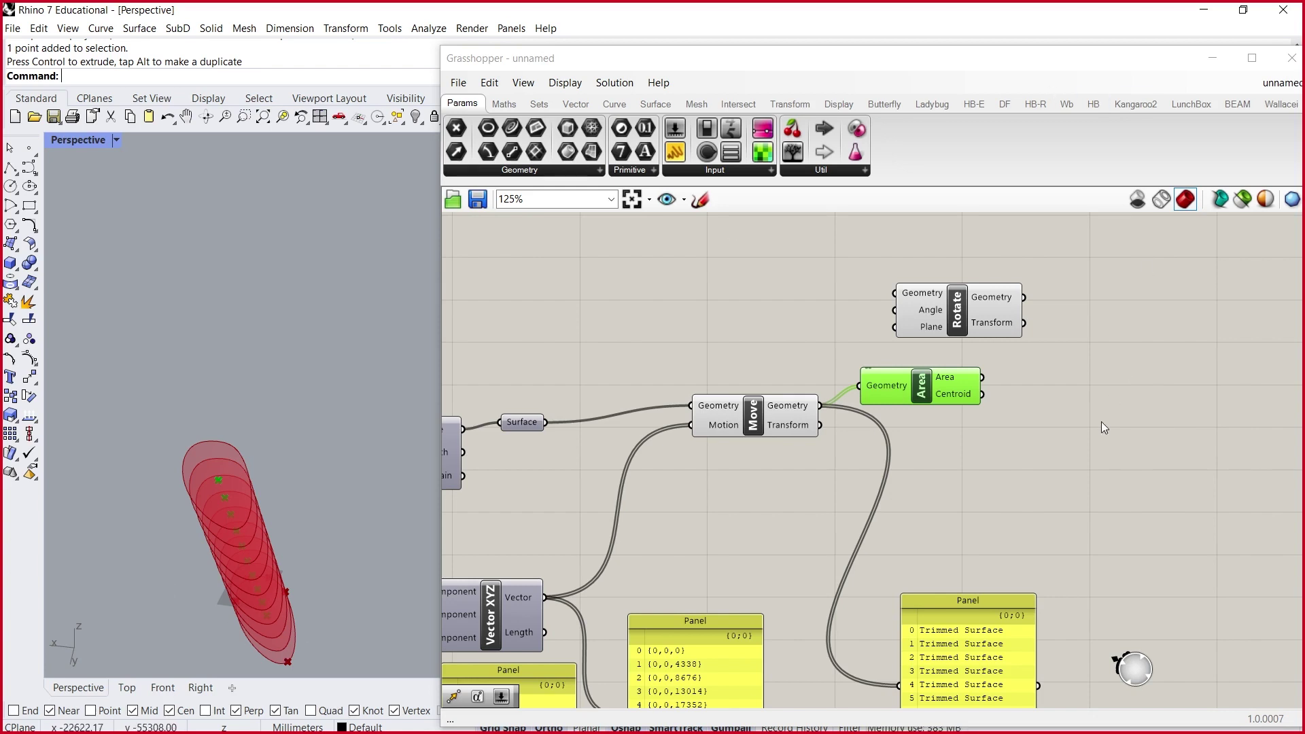
pyautogui.moveTo(983, 377)
pyautogui.mouseDown()
pyautogui.moveTo(892, 309)
pyautogui.moveTo(994, 362)
pyautogui.moveTo(983, 373)
pyautogui.mouseUp()
pyautogui.moveTo(957, 311); pyautogui.dragTo(1029, 308)
pyautogui.moveTo(942, 396); pyautogui.dragTo(974, 406)
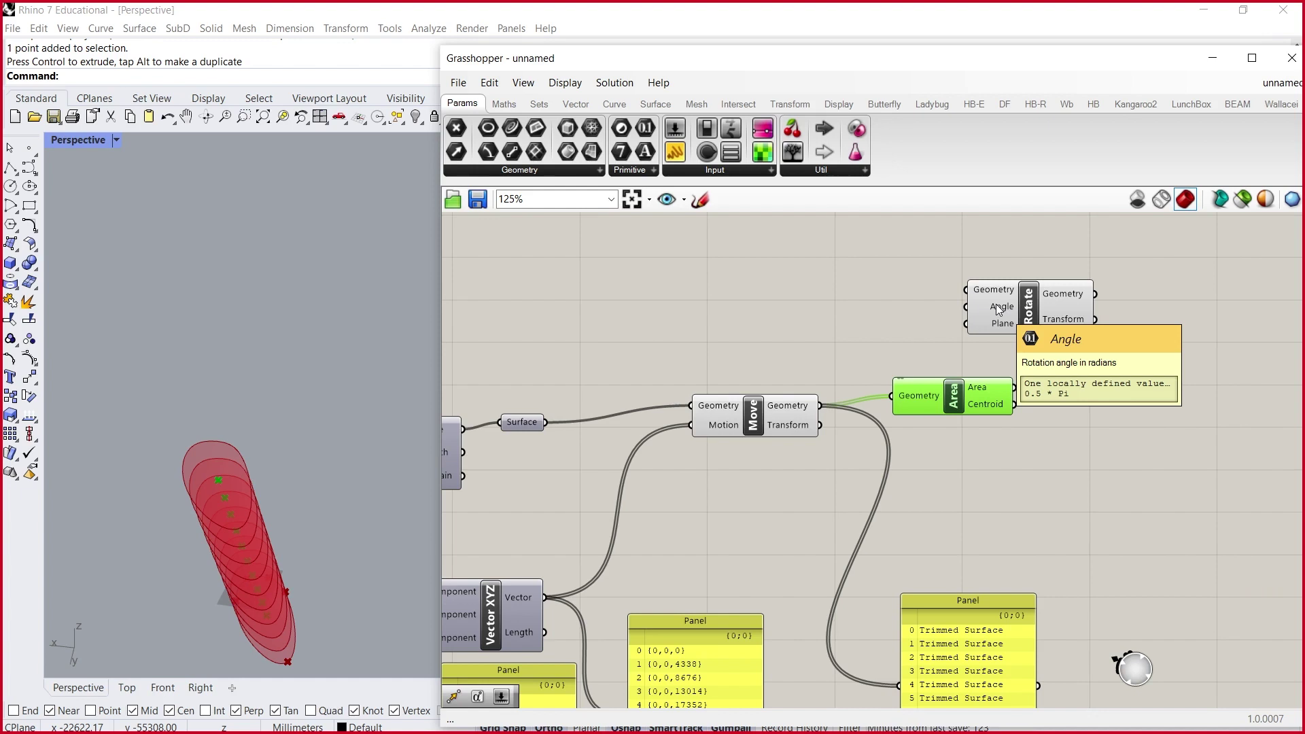
pyautogui.click(754, 342)
pyautogui.write('Delete')
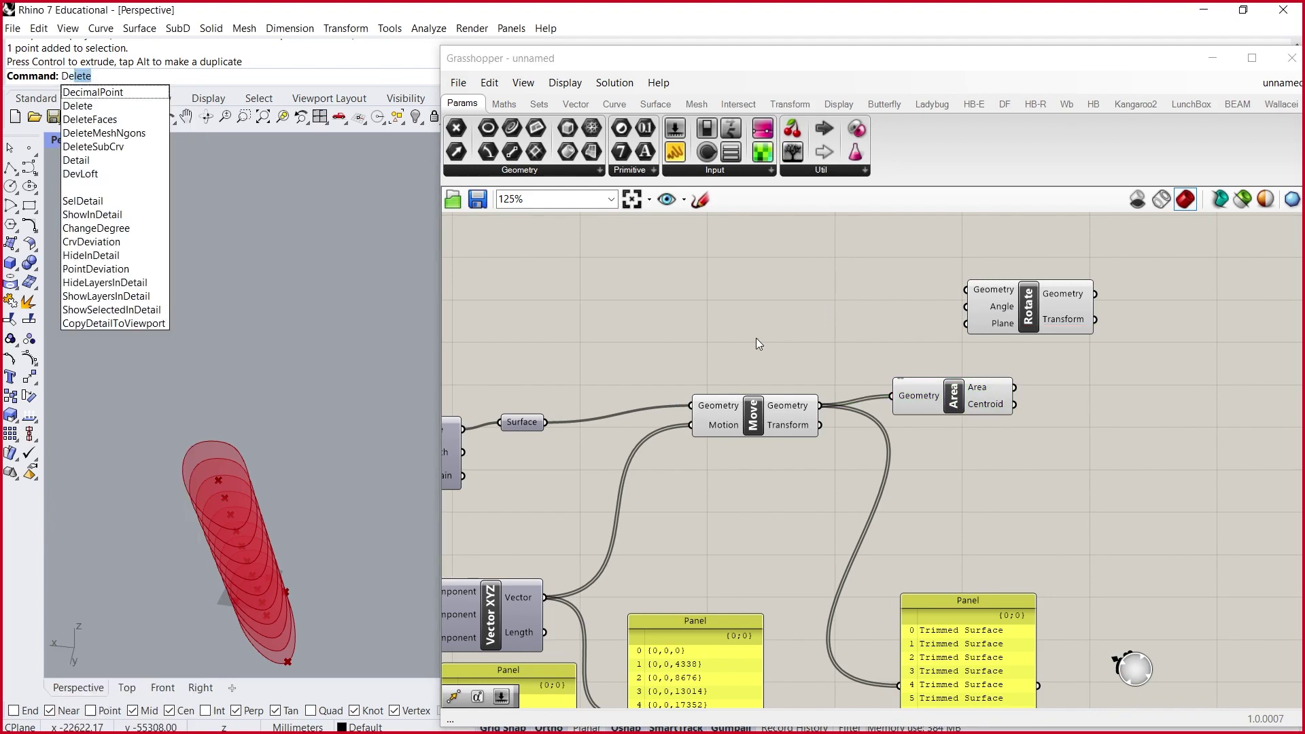
pyautogui.doubleClick(795, 308)
pyautogui.write('degree')
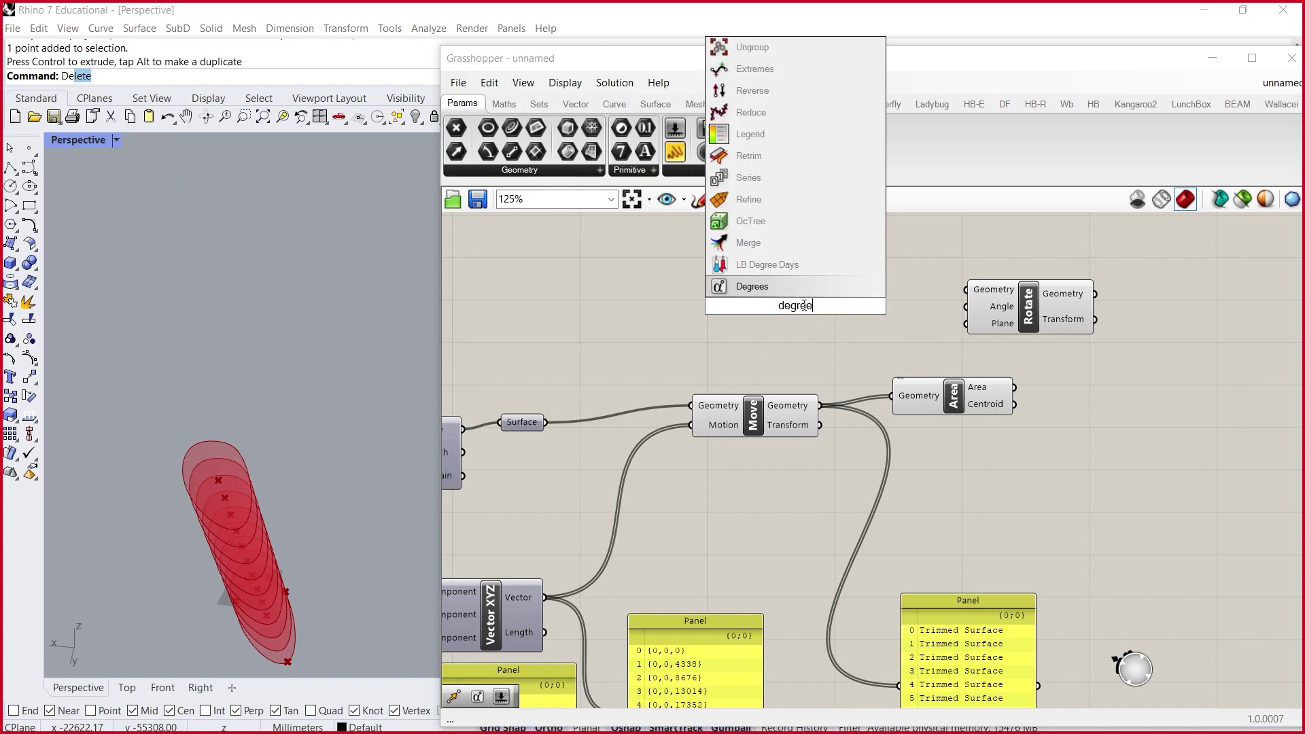
pyautogui.click(810, 286)
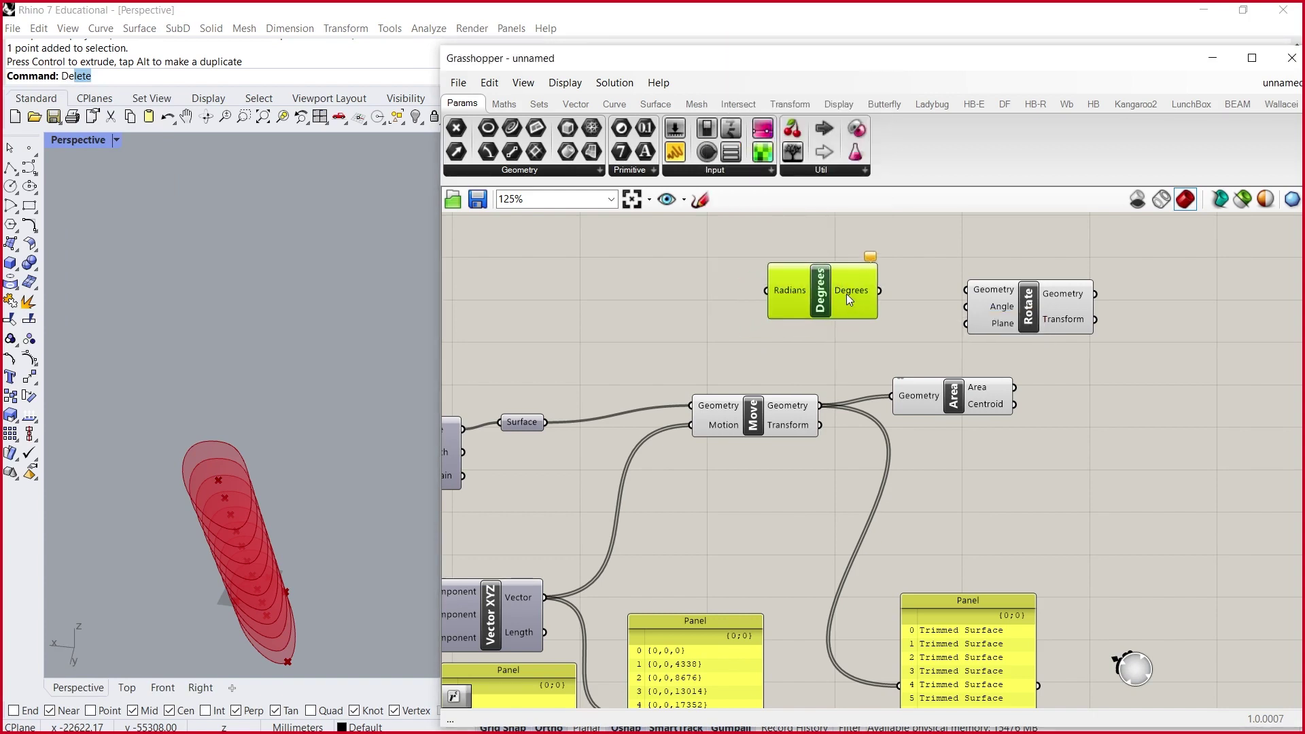
pyautogui.press('Delete')
# - Add a Radians component before the Rotate component
pyautogui.doubleClick(811, 305)
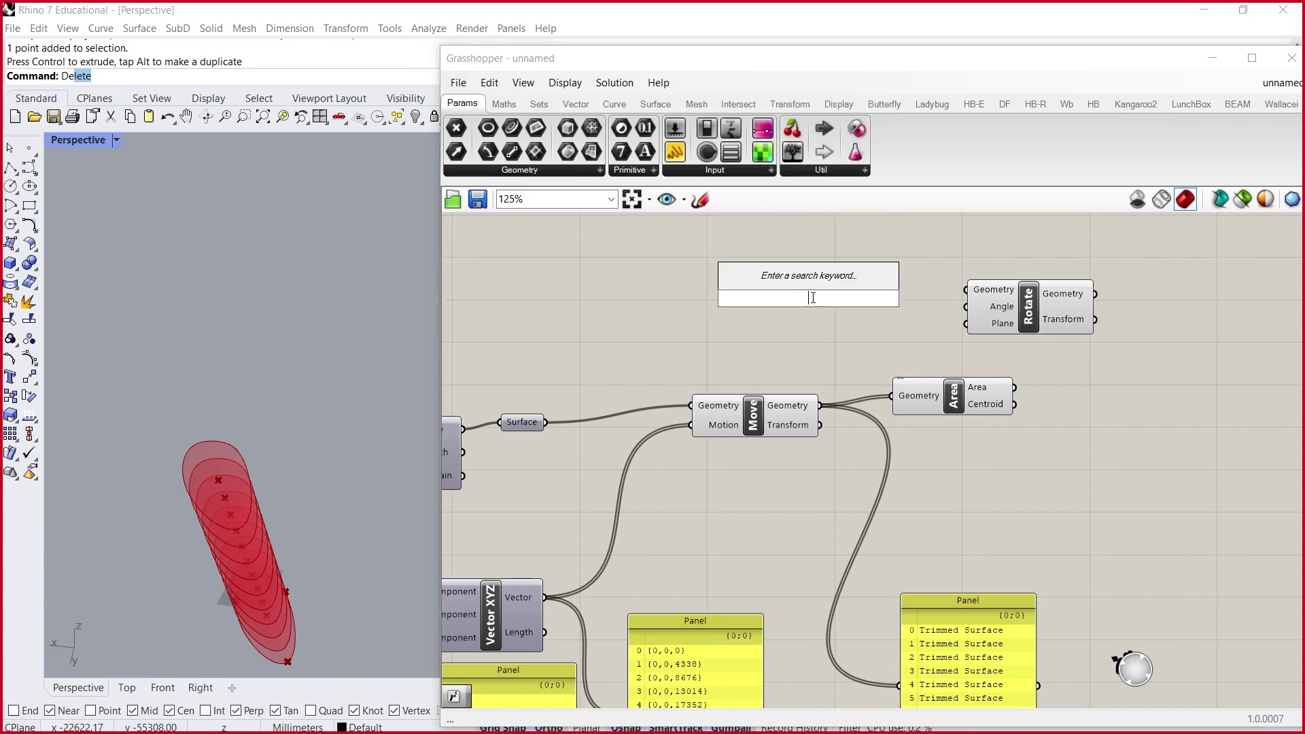
pyautogui.write('rad')
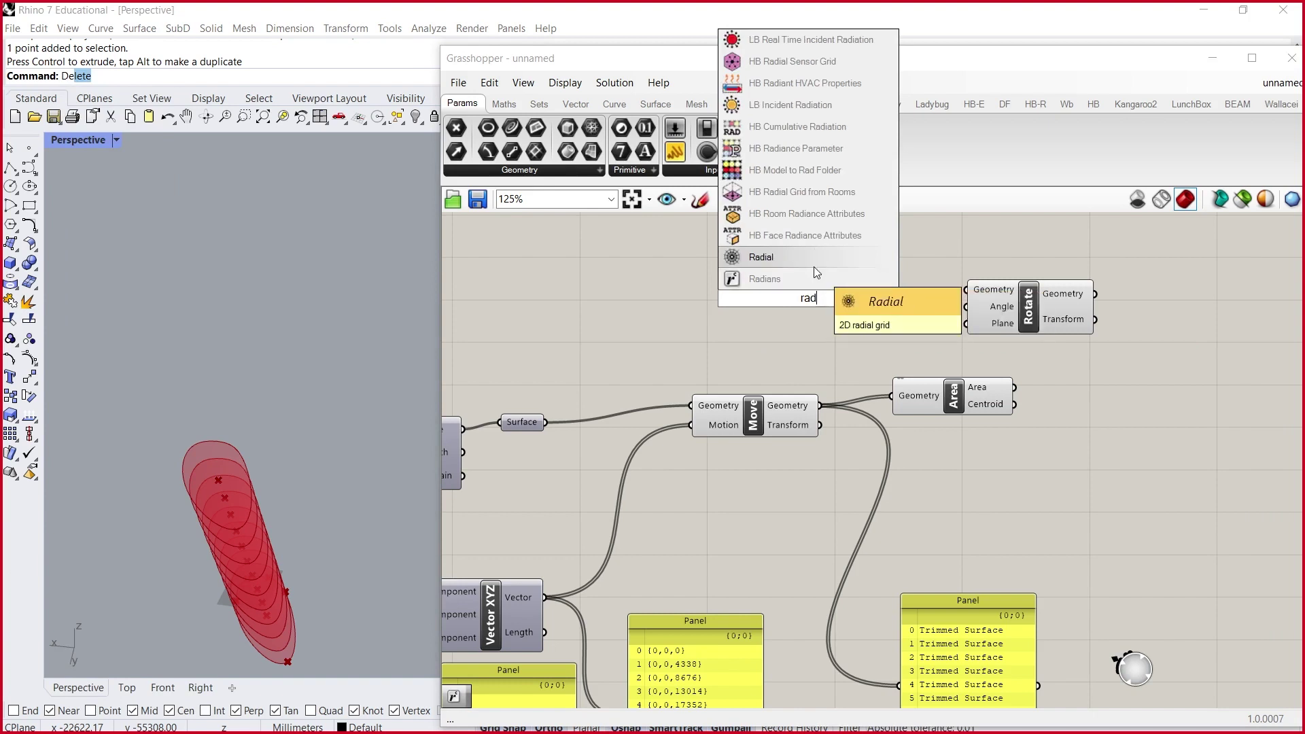
pyautogui.click(809, 276)
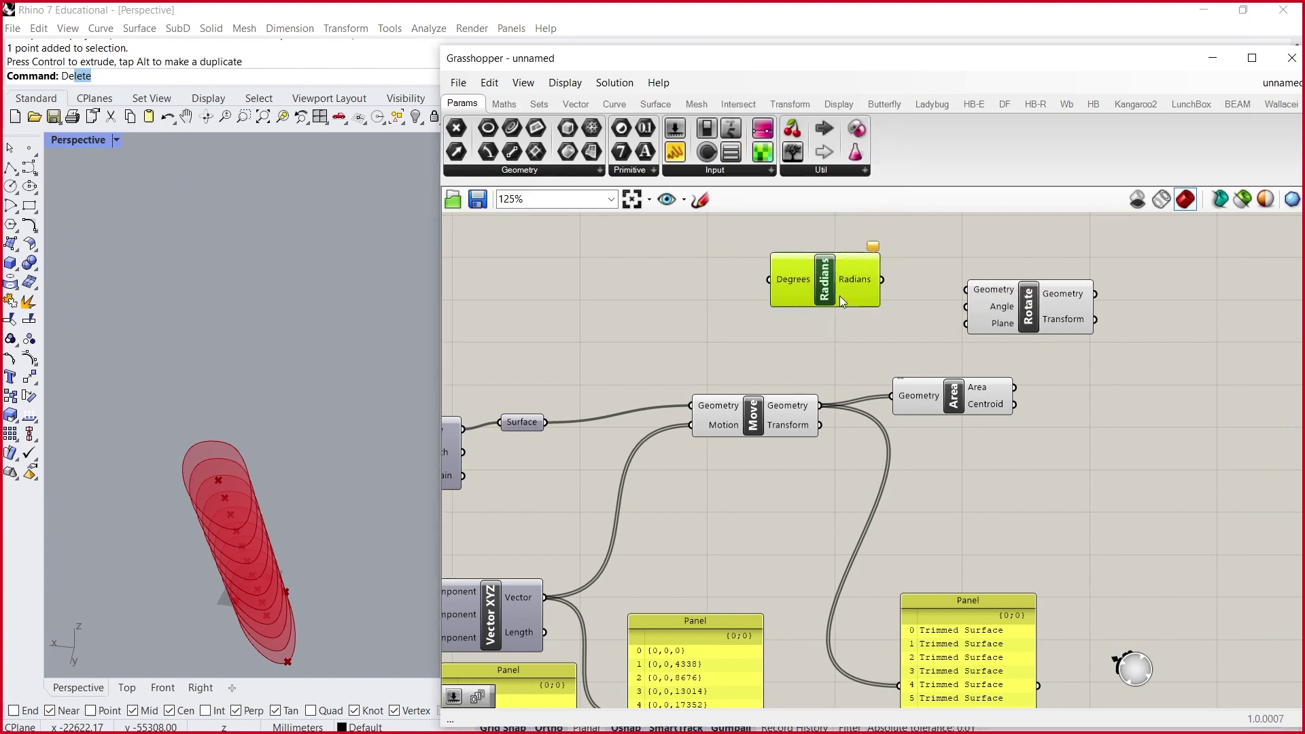
# - Add a number slider of 20, connect it to Degrees on Radians, and wire the Radians output to Rotate's Angle input
pyautogui.doubleClick(721, 276)
pyautogui.write('20')
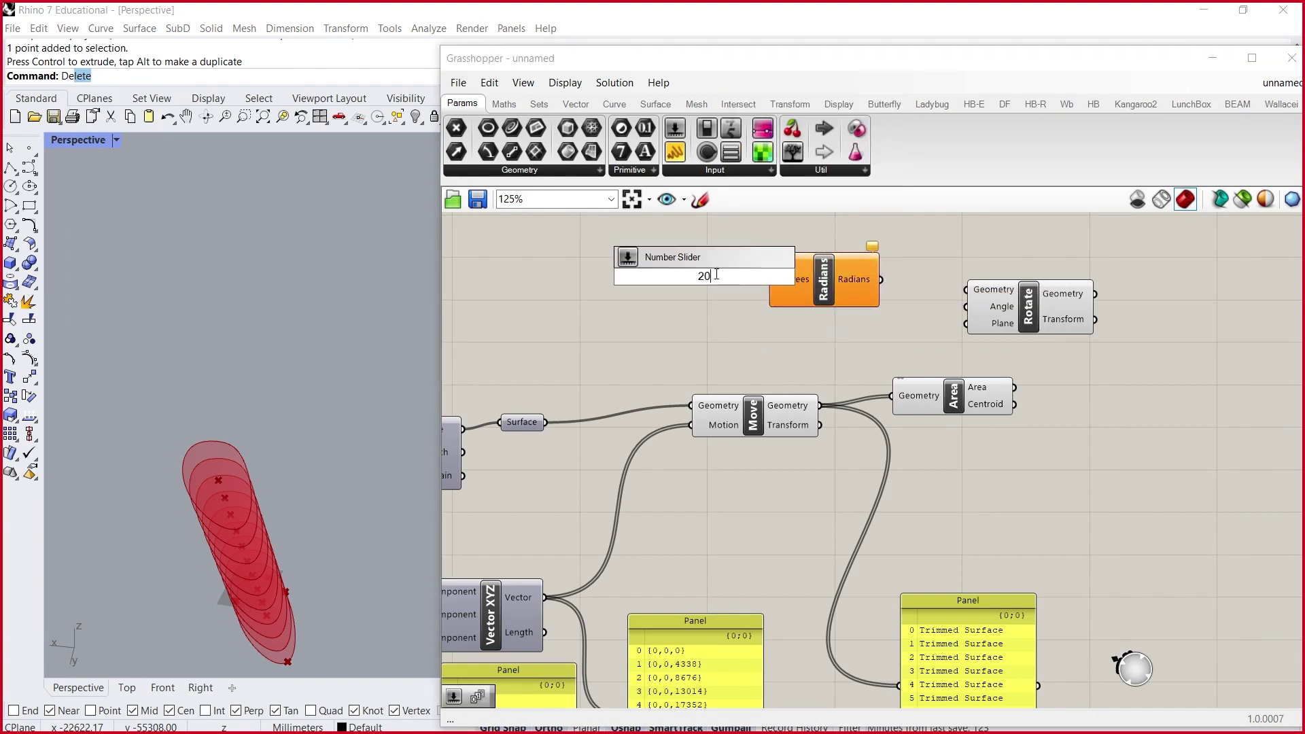
pyautogui.press('Return')
pyautogui.moveTo(690, 280); pyautogui.dragTo(662, 279)
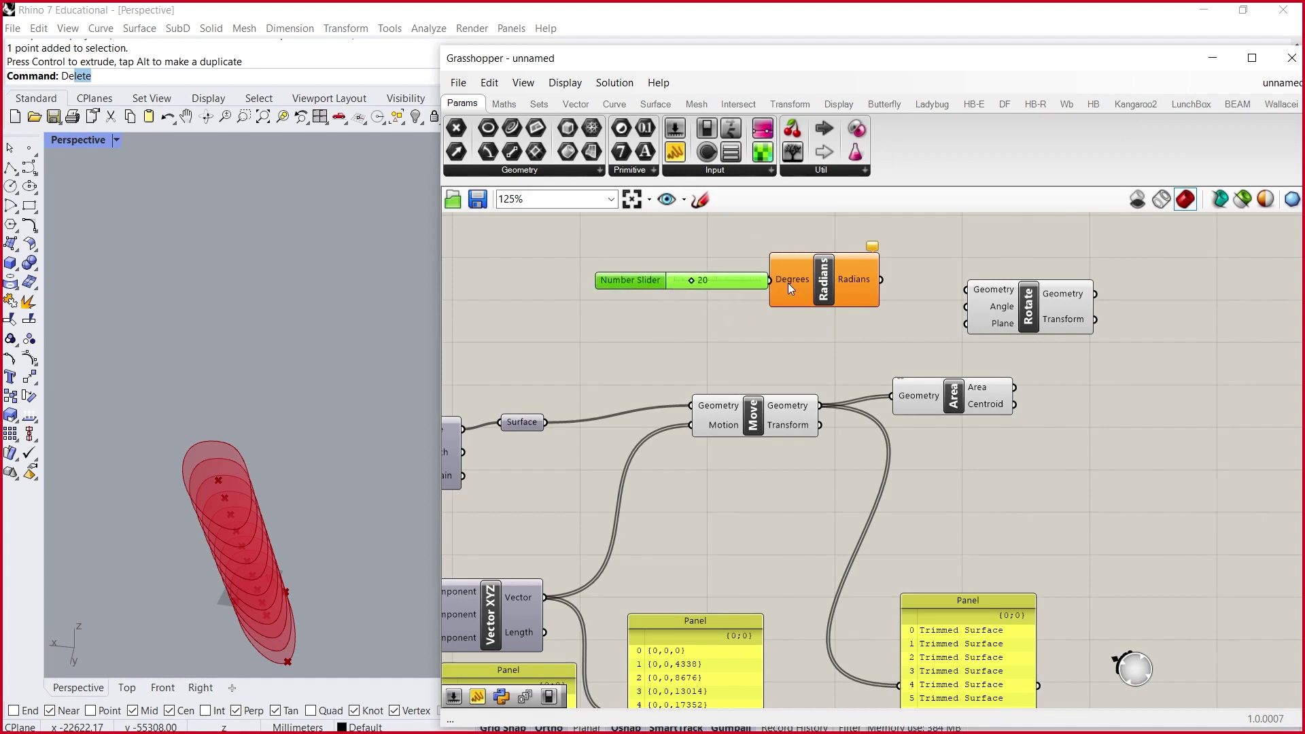
pyautogui.moveTo(769, 283); pyautogui.dragTo(971, 320)
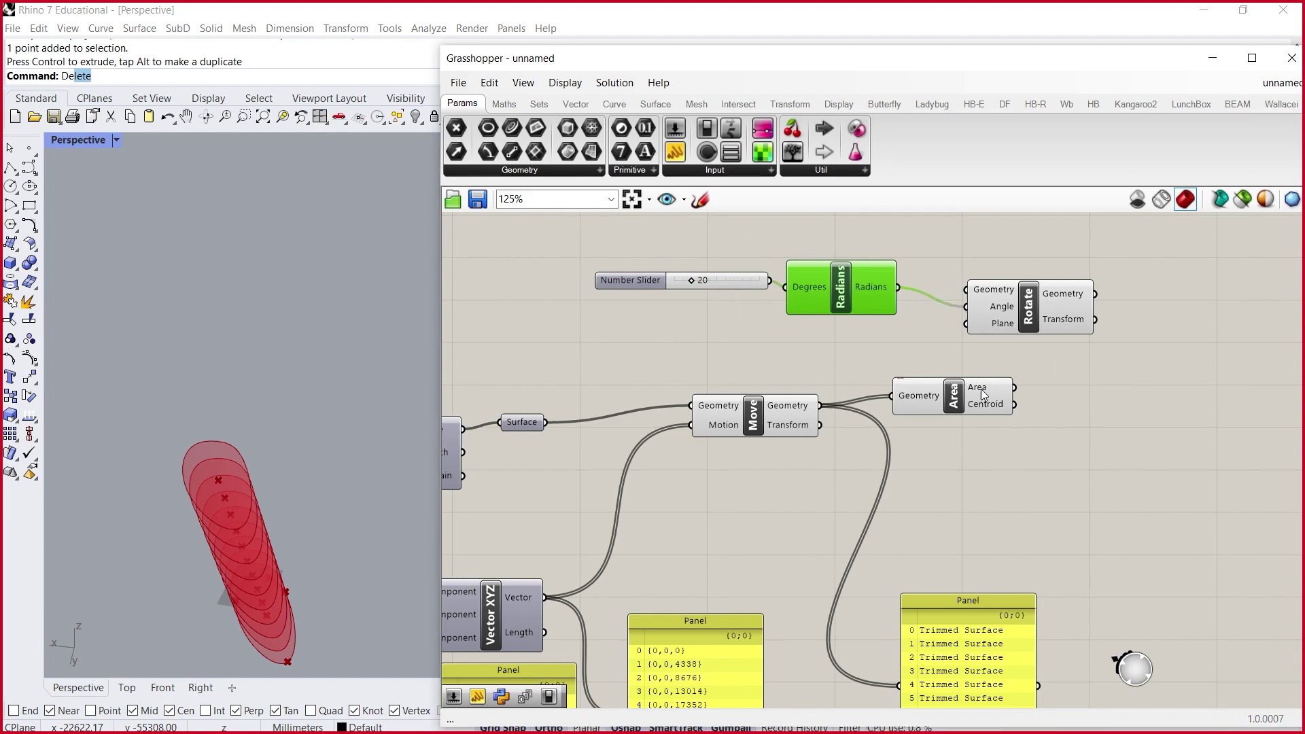
# - Connect the Move component's Geometry output to Rotate's Geometry input and view the rotated surfaces in the Rhino viewport
pyautogui.moveTo(820, 406); pyautogui.dragTo(1032, 312)
pyautogui.click(1016, 315)
pyautogui.scroll(-3, 223, 498)
pyautogui.moveTo(272, 479); pyautogui.dragTo(244, 478, button='right')
pyautogui.click(1155, 353)
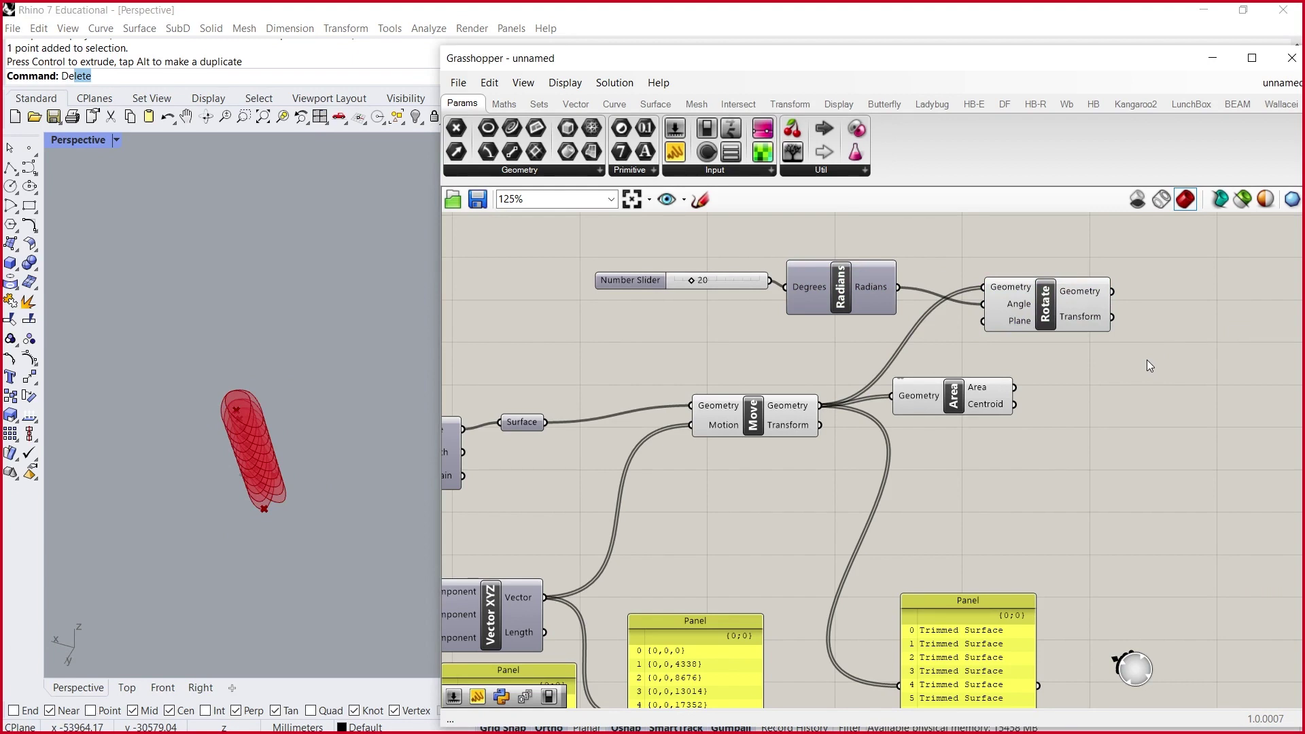
pyautogui.moveTo(300, 365); pyautogui.dragTo(235, 319, button='right')
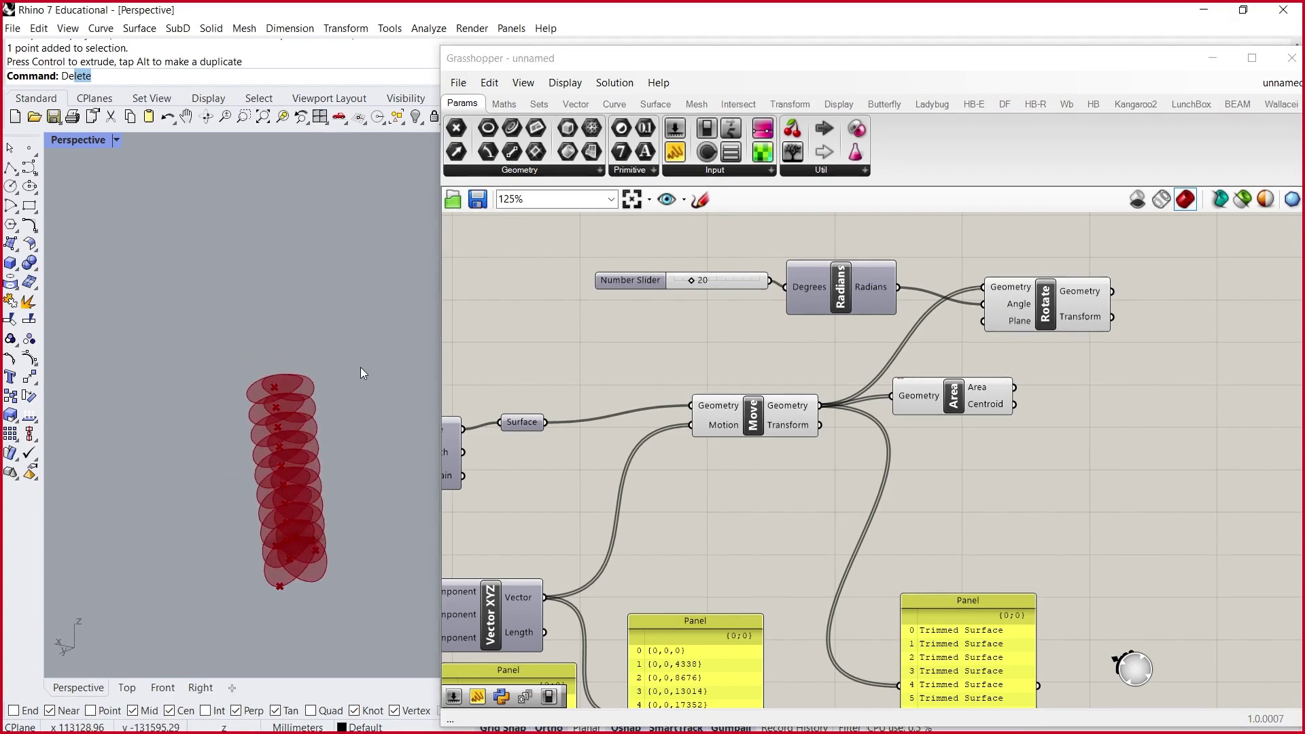
# - Turn off the preview of the Move component
pyautogui.scroll(-3, 975, 341)
pyautogui.click(959, 386)
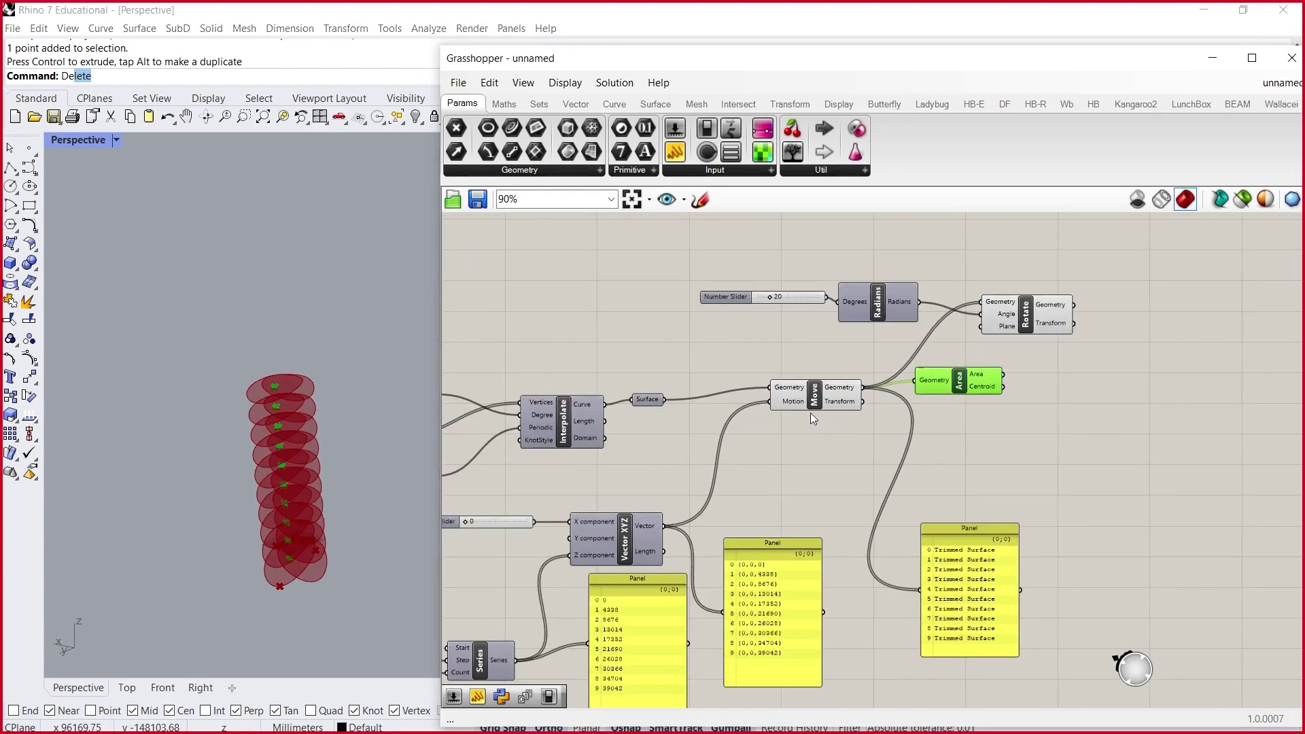
pyautogui.click(814, 396)
pyautogui.rightClick(816, 393)
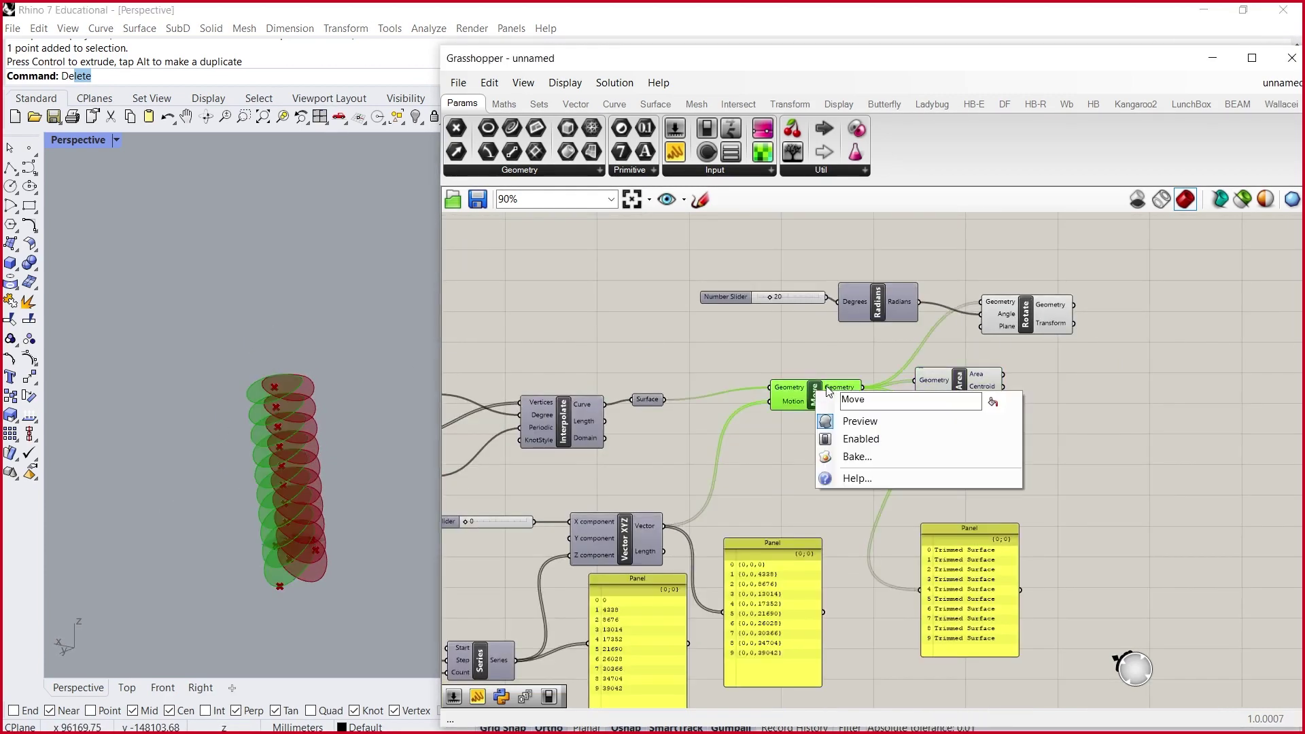
pyautogui.click(880, 419)
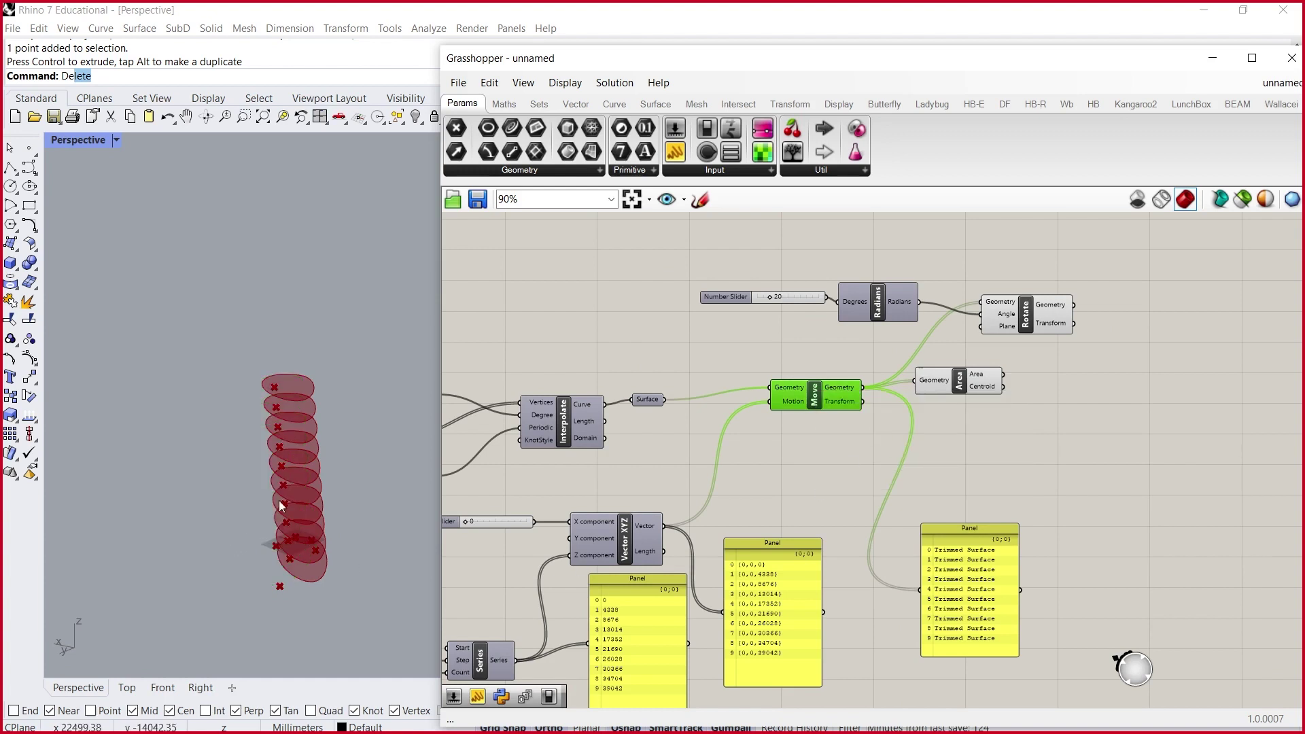
# - Try to connect the Area component's output directly to Rotate's Plane input
pyautogui.moveTo(1027, 315); pyautogui.dragTo(1047, 325)
pyautogui.click(1007, 367)
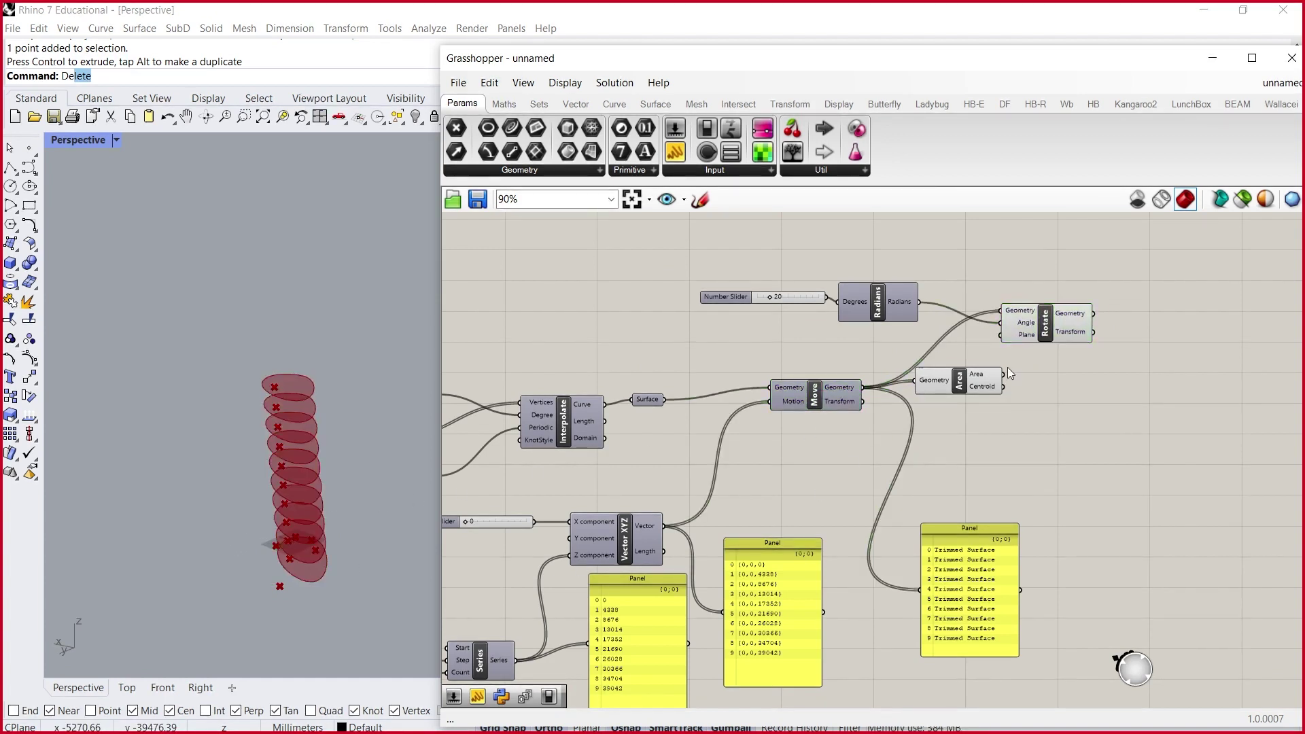
pyautogui.moveTo(1005, 375); pyautogui.dragTo(1001, 335)
pyautogui.hotkey('ctrl', 'z')
pyautogui.click(984, 378)
pyautogui.doubleClick(1062, 391)
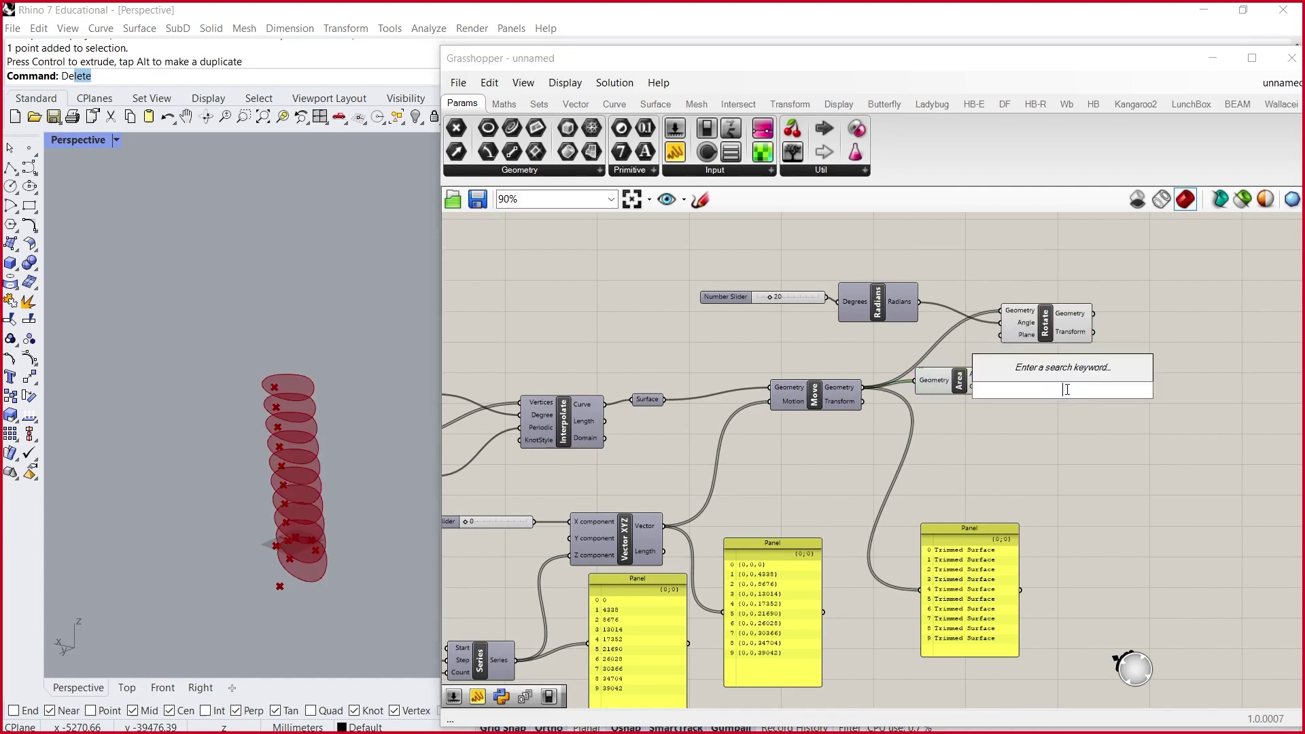
pyautogui.write('plane')
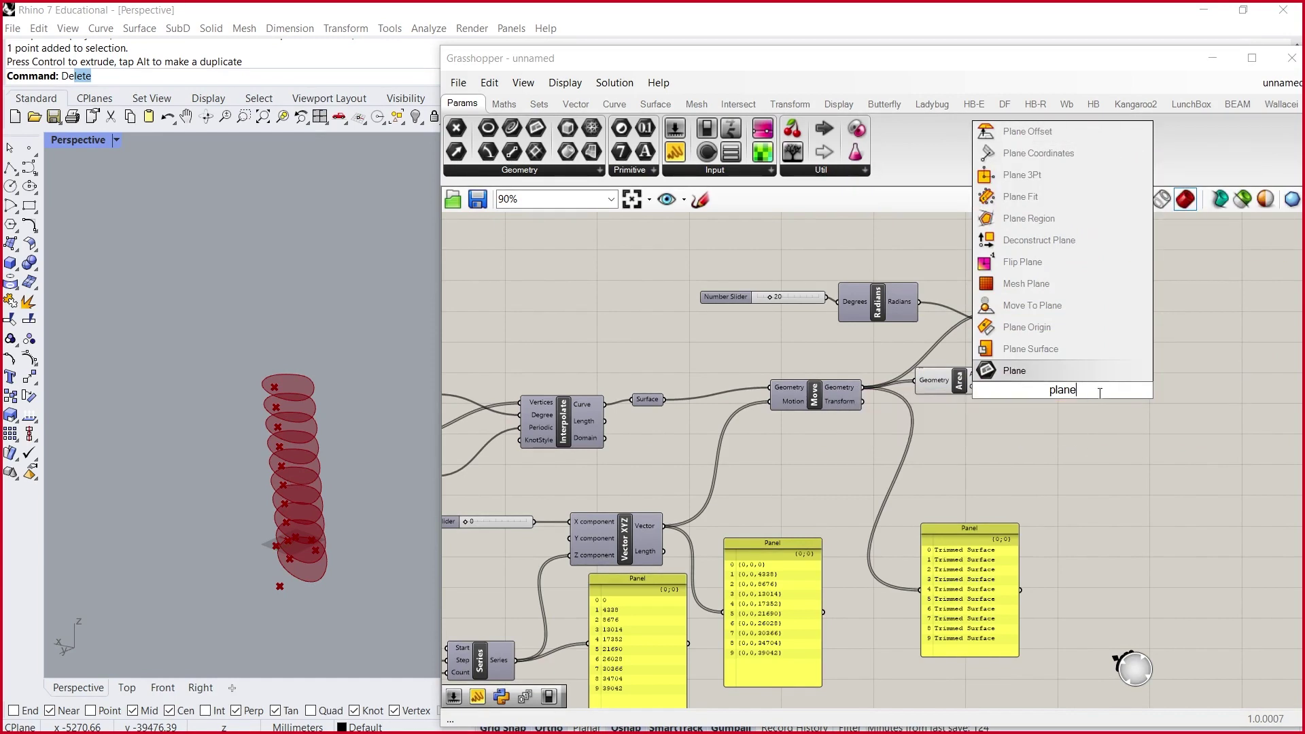
pyautogui.press('Escape')
pyautogui.doubleClick(1079, 398)
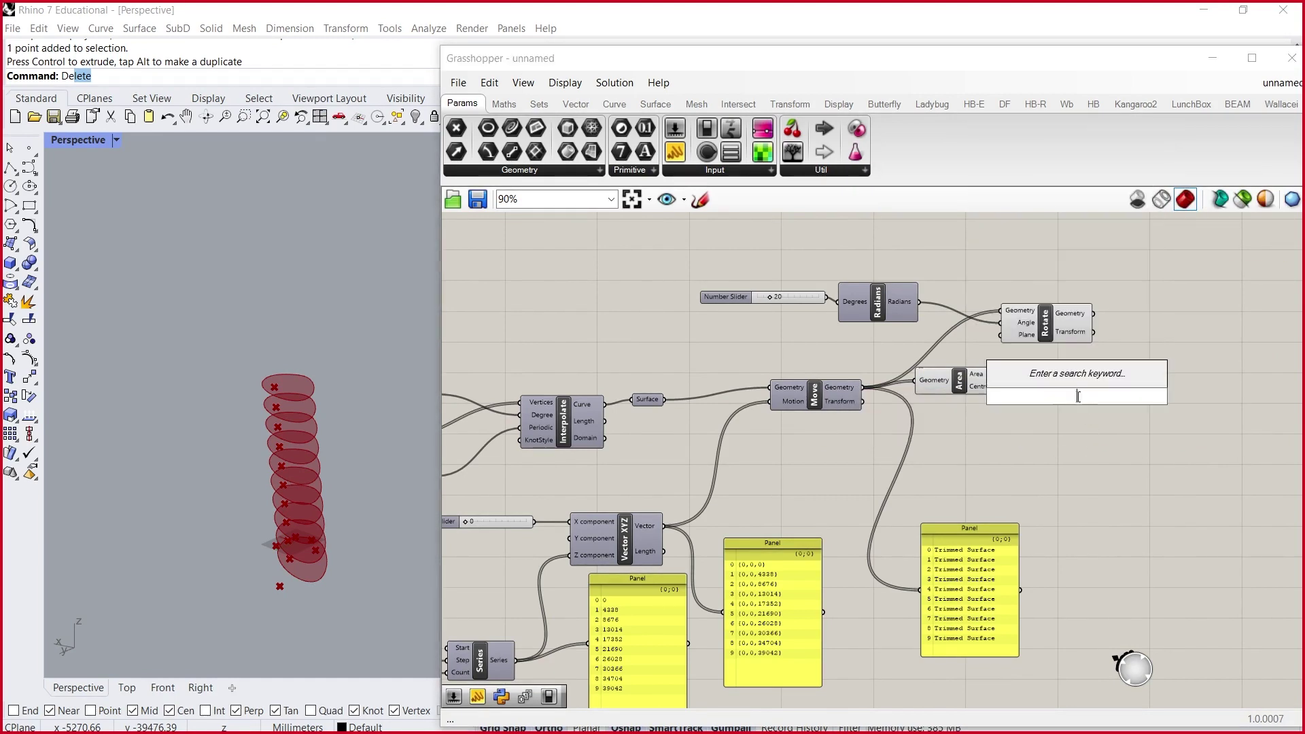
pyautogui.write('uni')
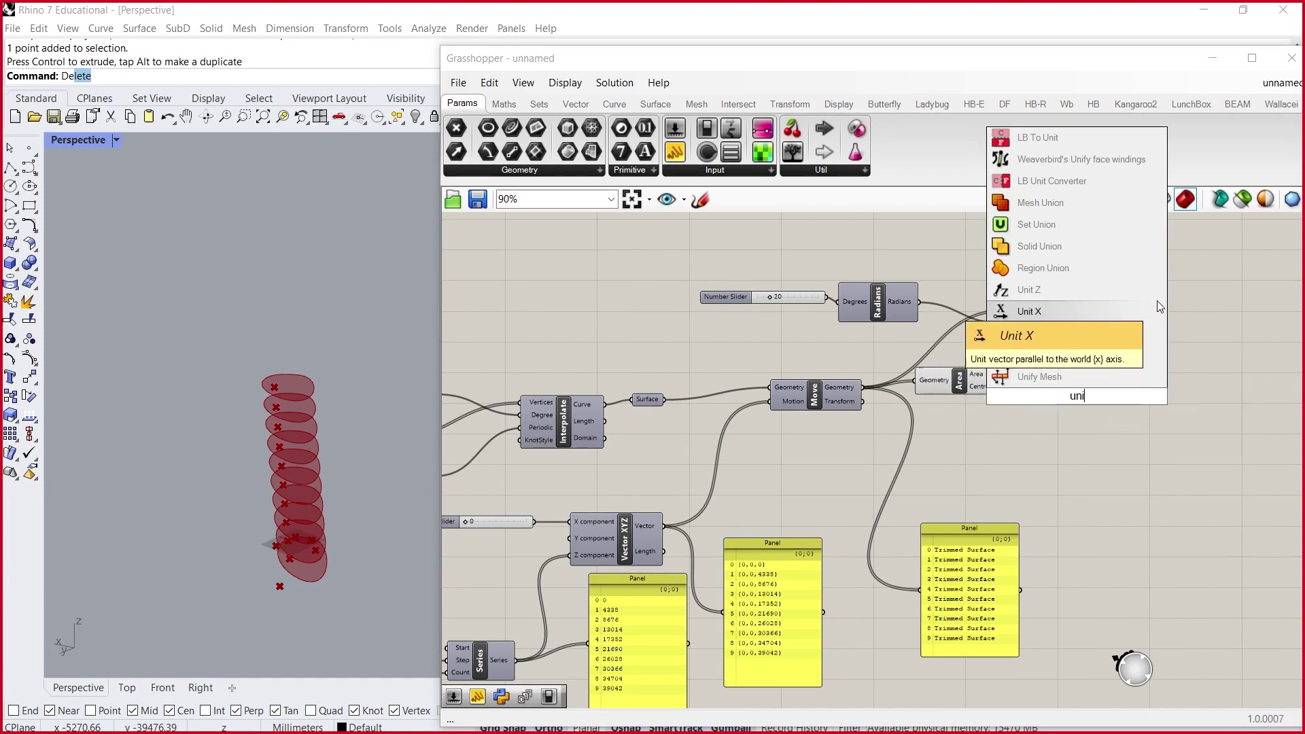
pyautogui.click(1145, 284)
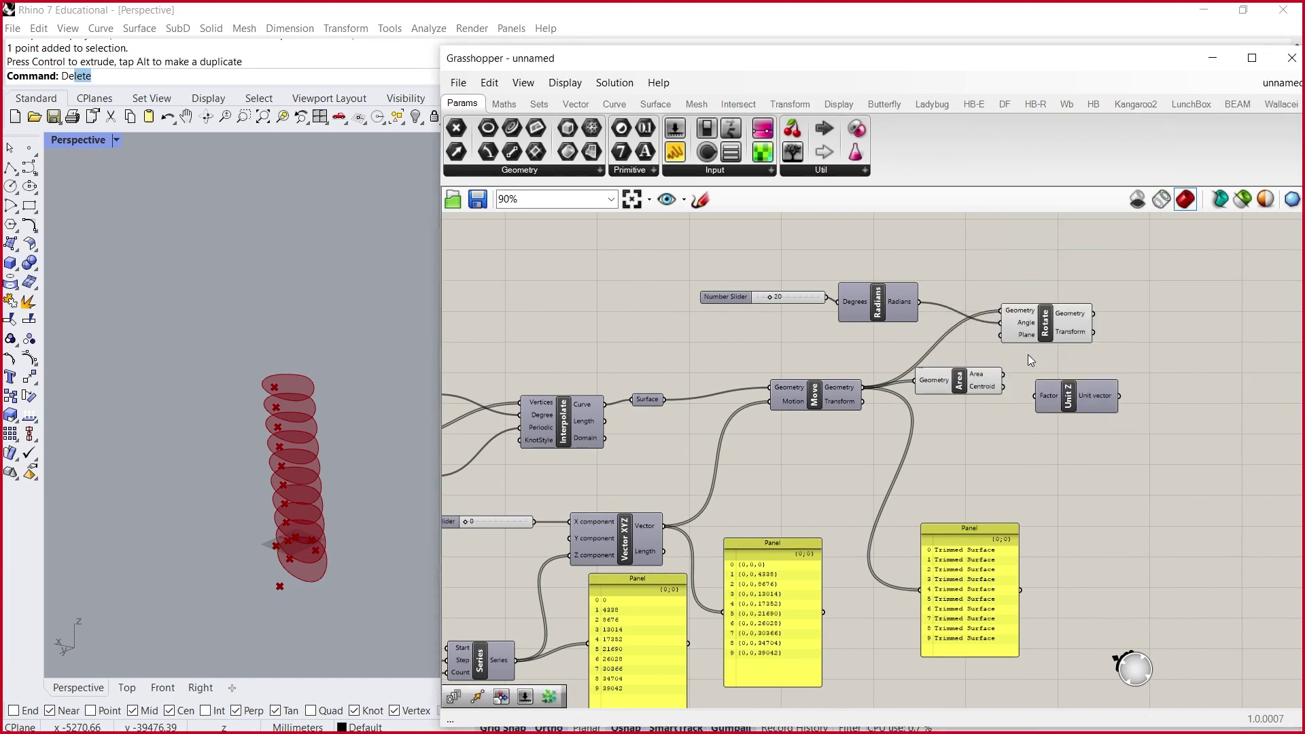
pyautogui.click(1100, 395)
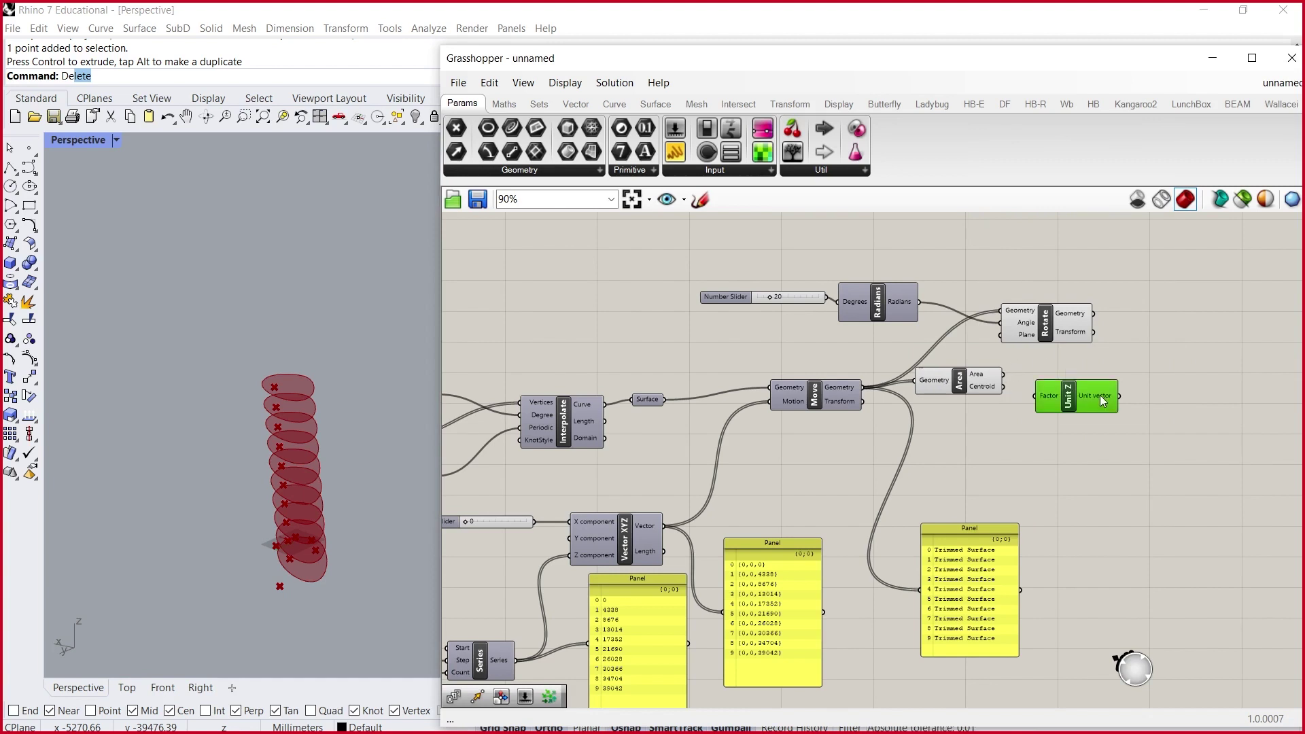
pyautogui.press('Delete')
# - Add an XY Plane component with the Area Centroid as its Origin, and connect its Plane output to Rotate's Plane input
pyautogui.doubleClick(1051, 398)
pyautogui.write('plane xy')
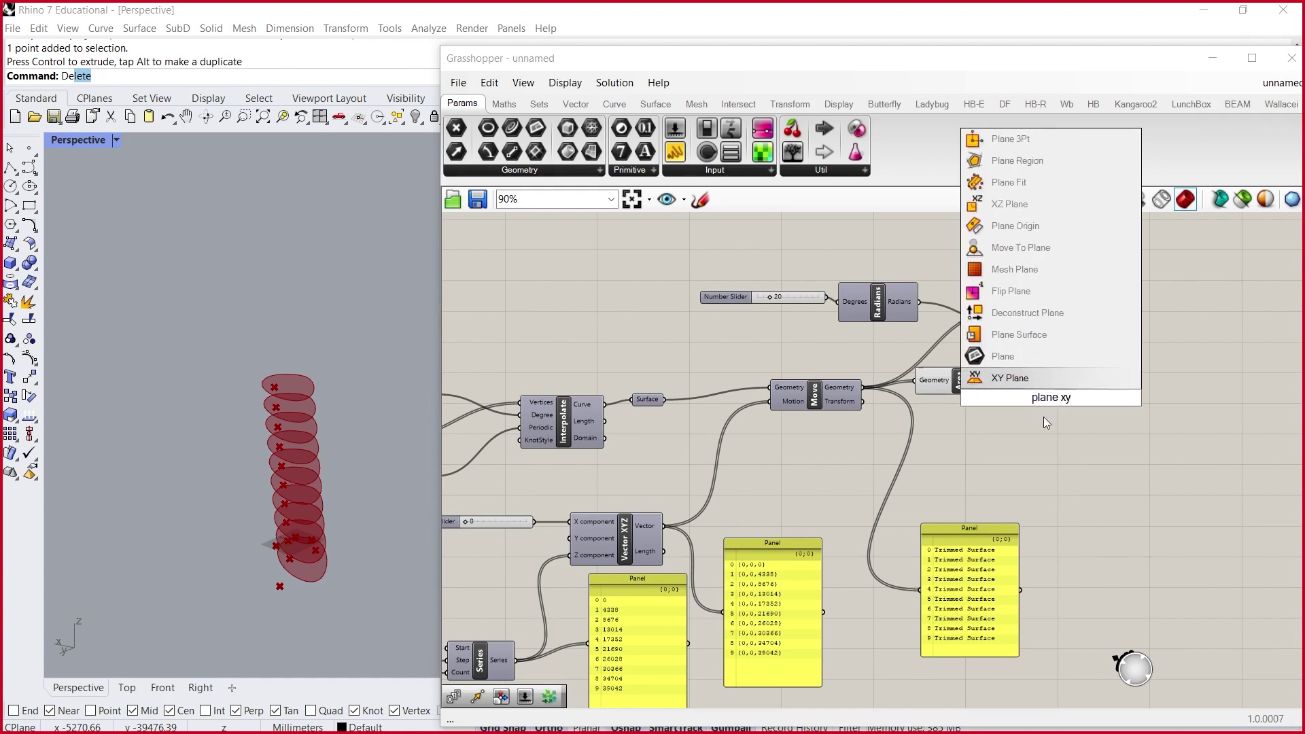
pyautogui.press('Return')
pyautogui.moveTo(1064, 396); pyautogui.dragTo(1024, 387)
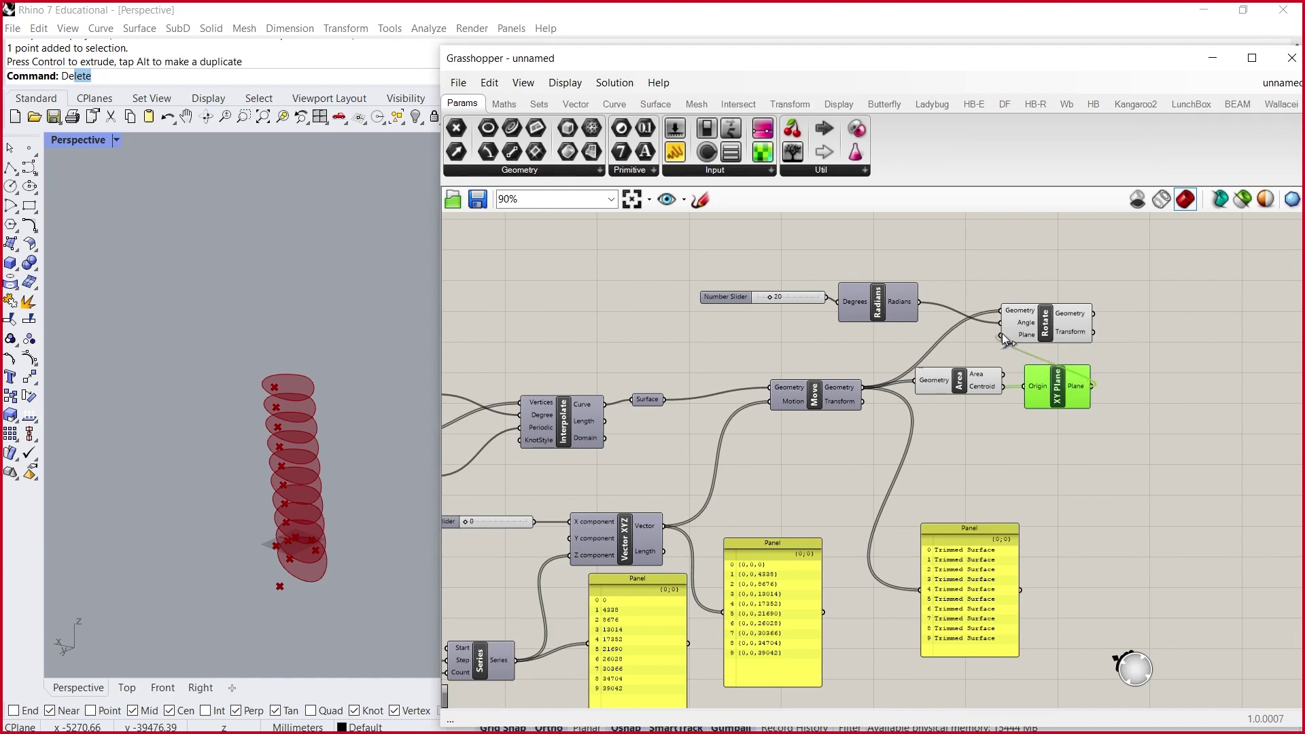
pyautogui.moveTo(1003, 336); pyautogui.dragTo(1002, 336)
# - Rearrange the slider, Radians, Area, XY Plane and Rotate components so they are spaced out clearly on the canvas
pyautogui.moveTo(1067, 311); pyautogui.dragTo(1120, 272)
pyautogui.moveTo(1009, 347); pyautogui.dragTo(700, 271)
pyautogui.scroll(-2, 1025, 343)
pyautogui.scroll(1, 996, 377)
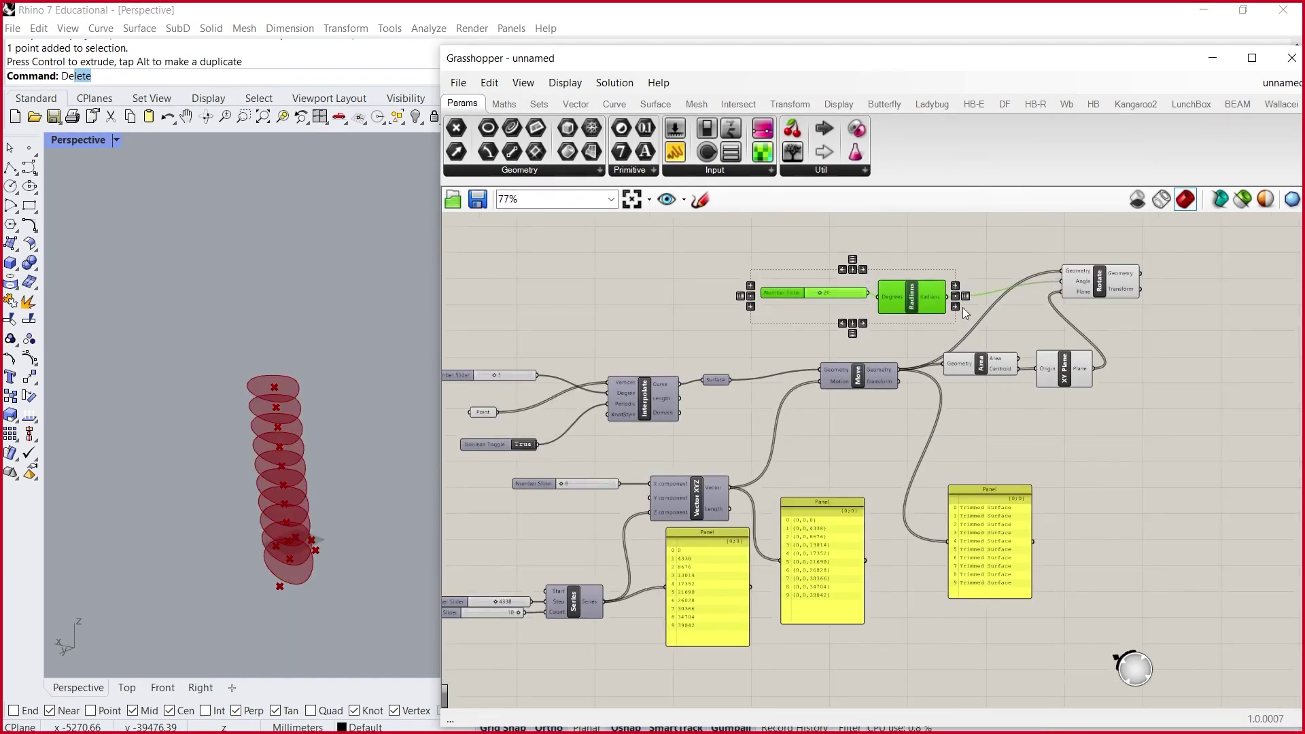
pyautogui.scroll(3, 989, 357)
pyautogui.click(1132, 330)
pyautogui.moveTo(932, 453); pyautogui.dragTo(953, 491)
pyautogui.moveTo(1047, 450); pyautogui.dragTo(1108, 465)
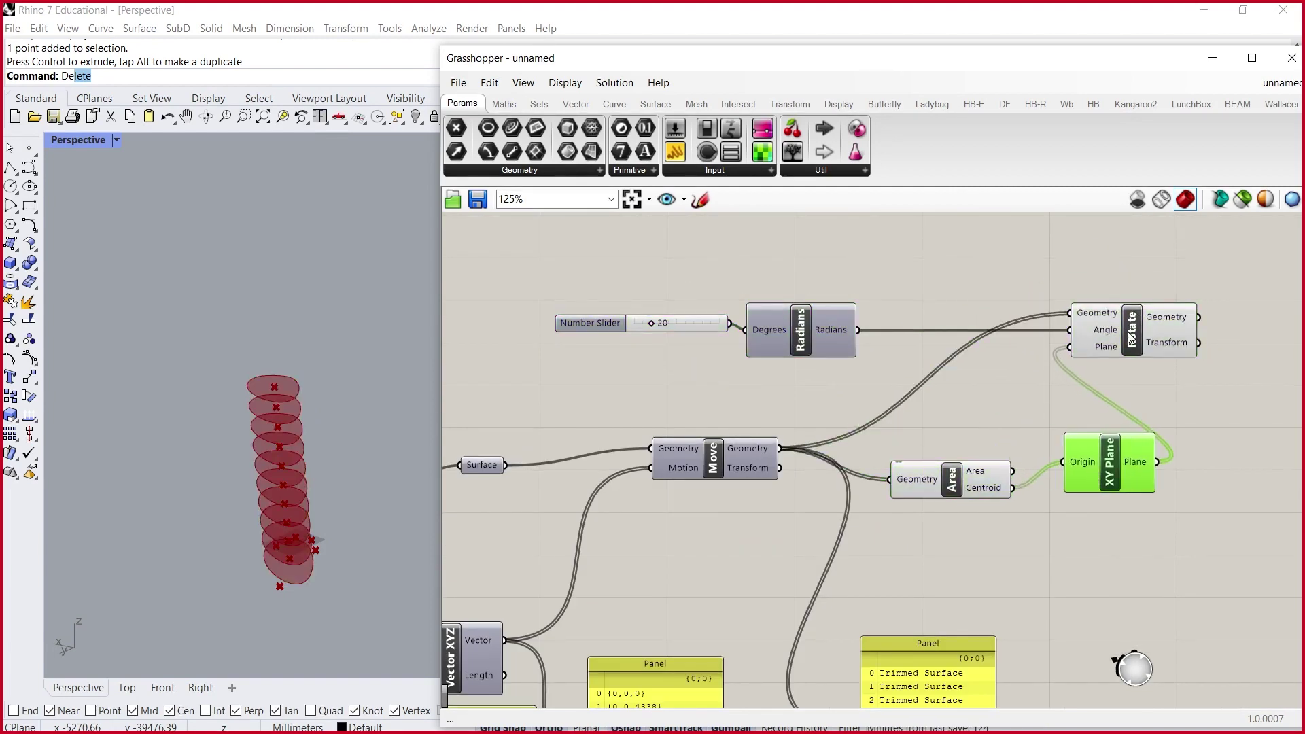
pyautogui.moveTo(1132, 333); pyautogui.dragTo(1138, 337)
pyautogui.moveTo(950, 479); pyautogui.dragTo(976, 478)
pyautogui.click(1088, 462)
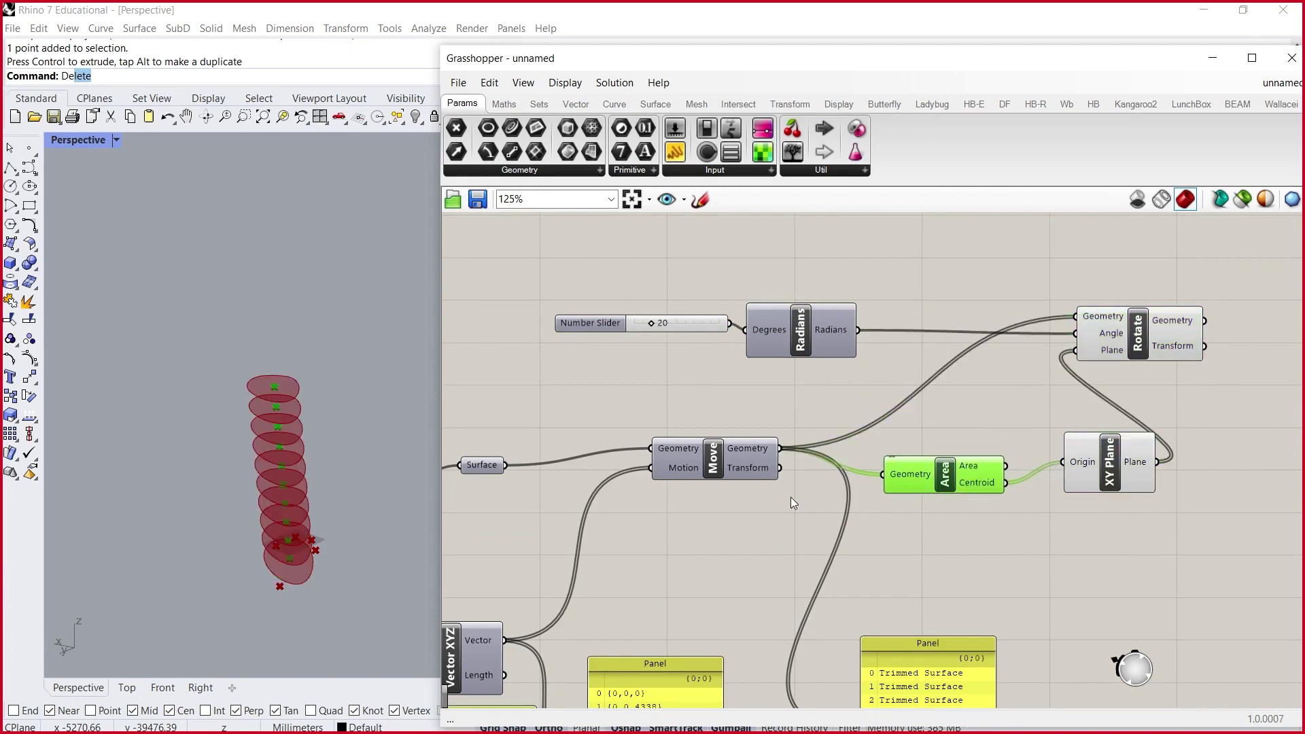
# - Turn the Move component's preview back on and compare the original and rotated surfaces in the Rhino viewport
pyautogui.rightClick(716, 455)
pyautogui.click(757, 478)
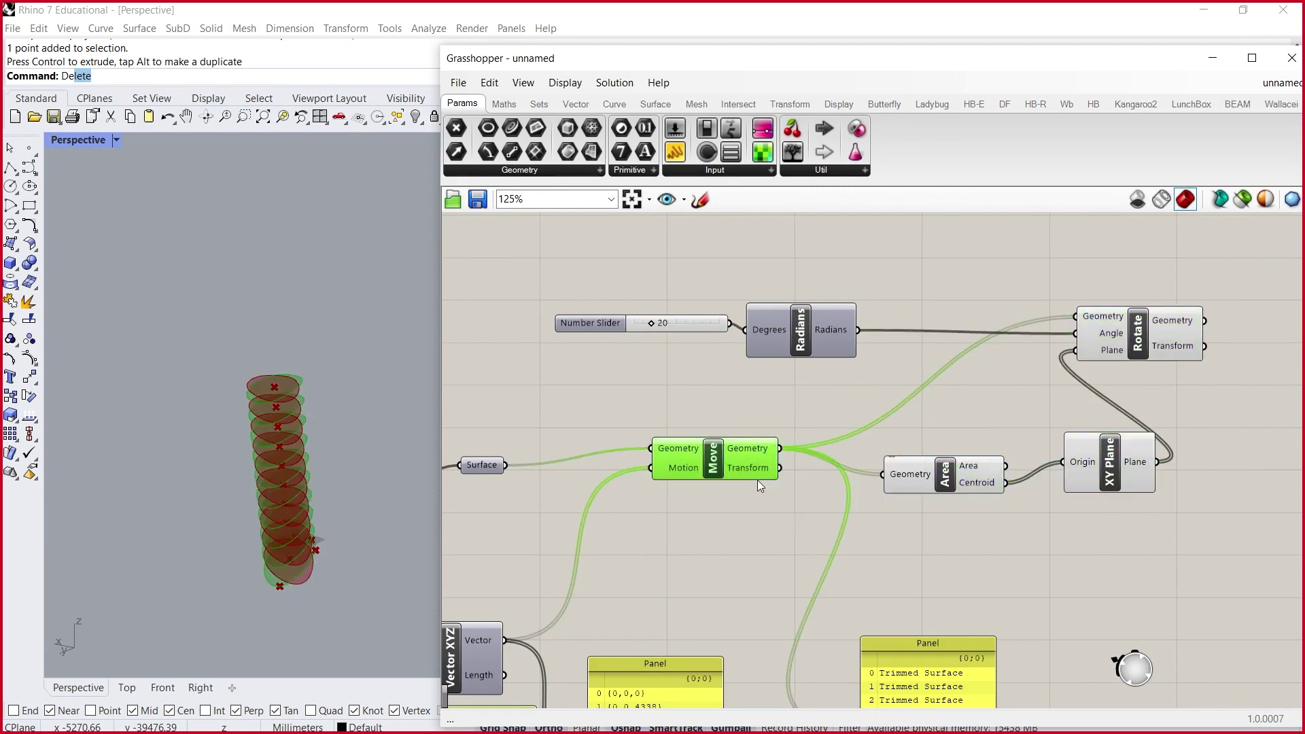
pyautogui.click(715, 393)
pyautogui.moveTo(381, 404); pyautogui.dragTo(285, 489, button='right')
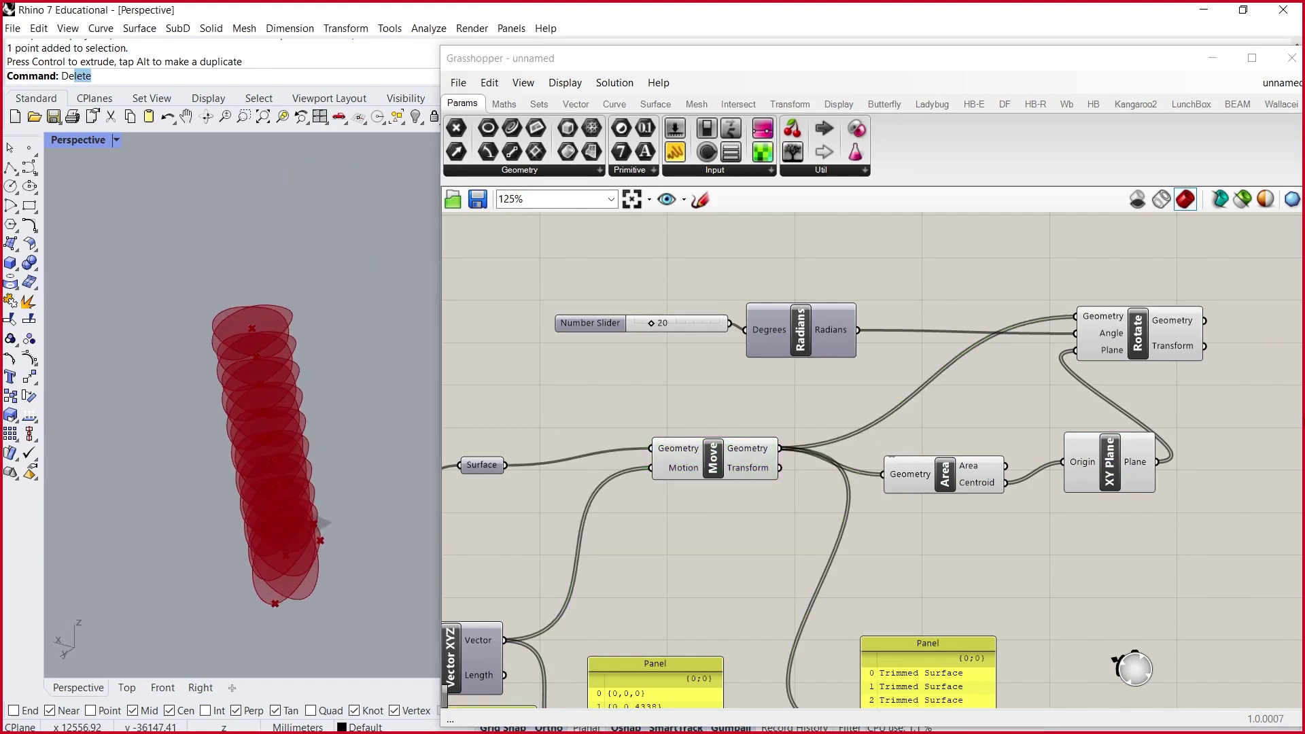
# - Highlight the rotated surfaces and set the rotation angle slider to 13 degrees
pyautogui.click(1153, 331)
pyautogui.scroll(3, 588, 350)
pyautogui.moveTo(699, 312)
pyautogui.mouseDown()
pyautogui.moveTo(653, 305)
pyautogui.moveTo(785, 299)
pyautogui.moveTo(843, 269)
pyautogui.moveTo(675, 291)
pyautogui.moveTo(734, 253)
pyautogui.moveTo(696, 270)
pyautogui.moveTo(683, 299)
pyautogui.mouseUp()
pyautogui.scroll(-4, 565, 325)
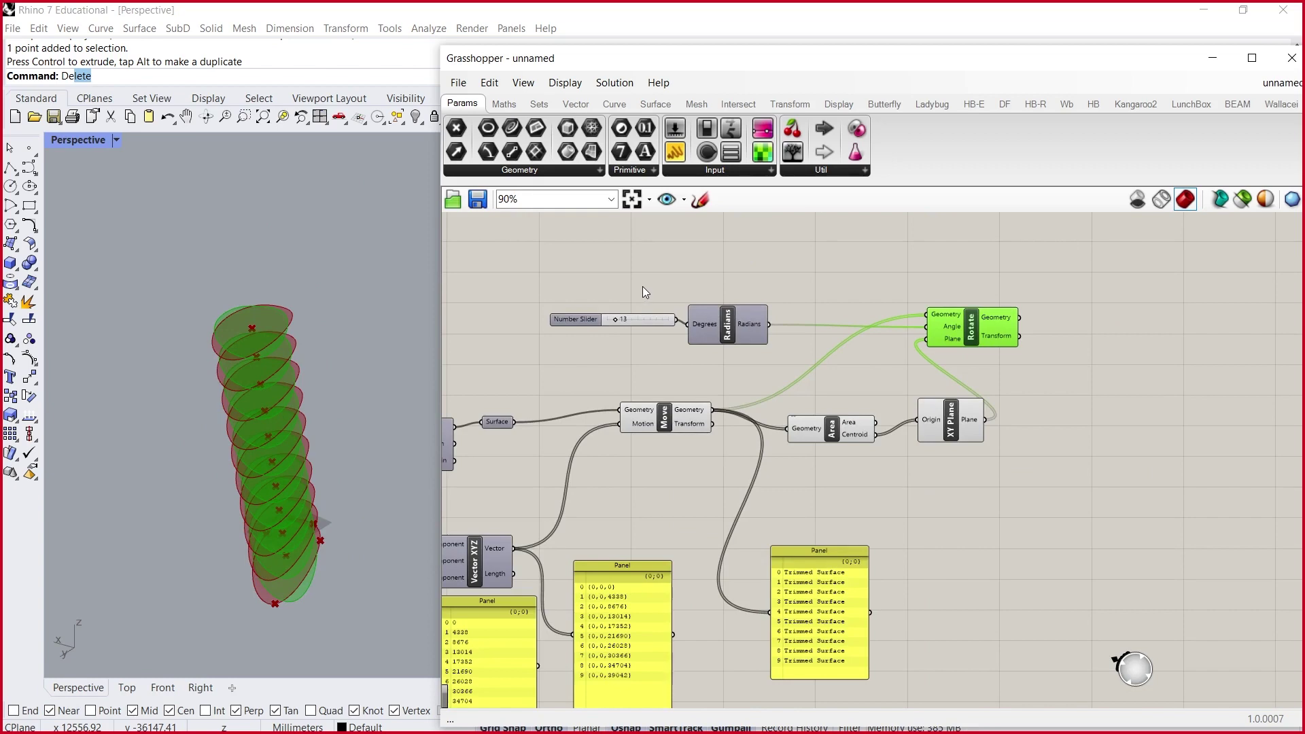
pyautogui.scroll(4, 748, 327)
pyautogui.click(676, 317)
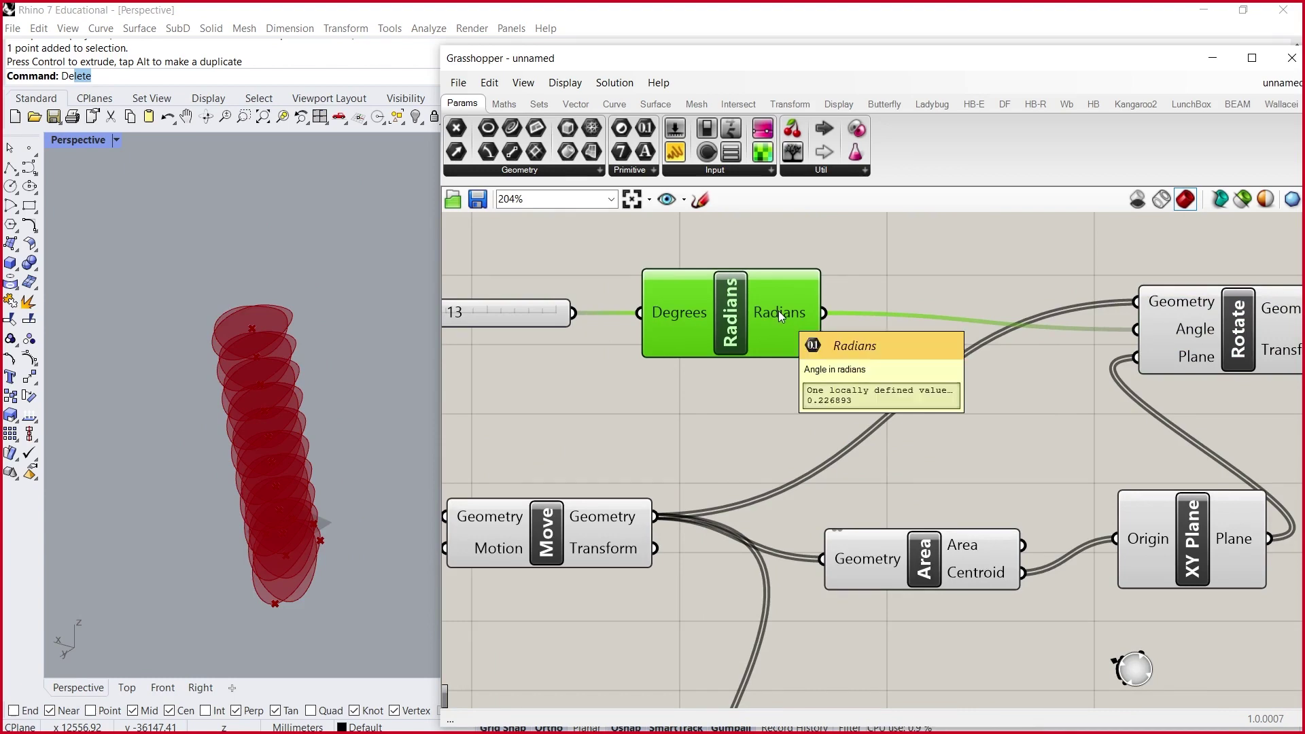
pyautogui.scroll(-3, 764, 319)
pyautogui.scroll(3, 1014, 298)
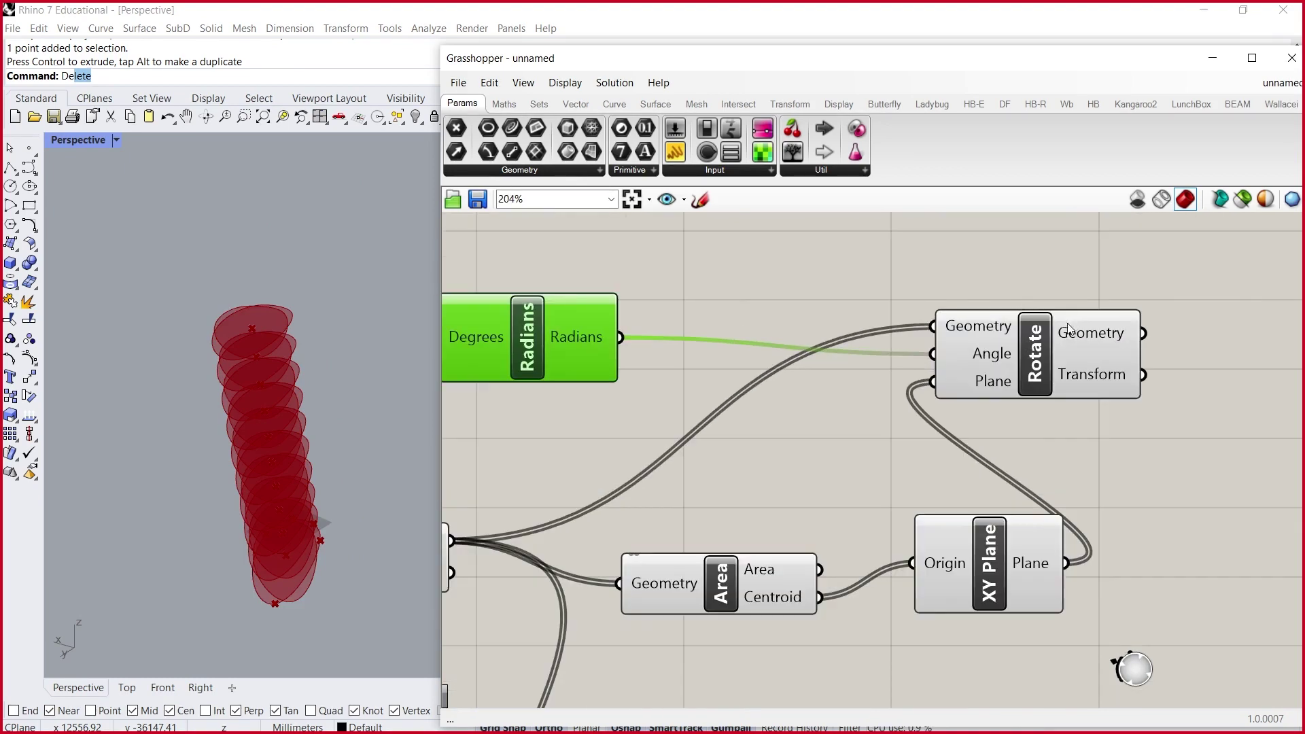
# - Highlight the rotated surfaces and look up the Rotate component in the component search
pyautogui.click(1039, 339)
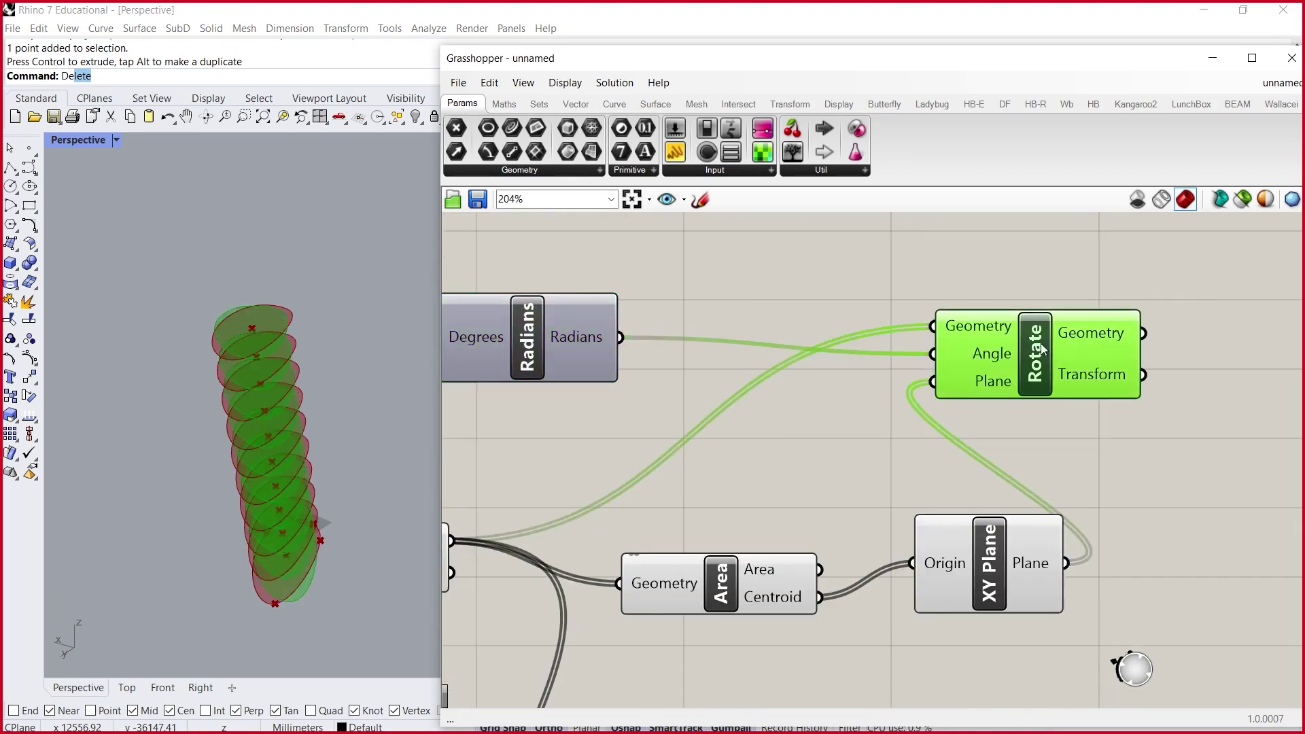
pyautogui.doubleClick(1037, 285)
pyautogui.write('rot')
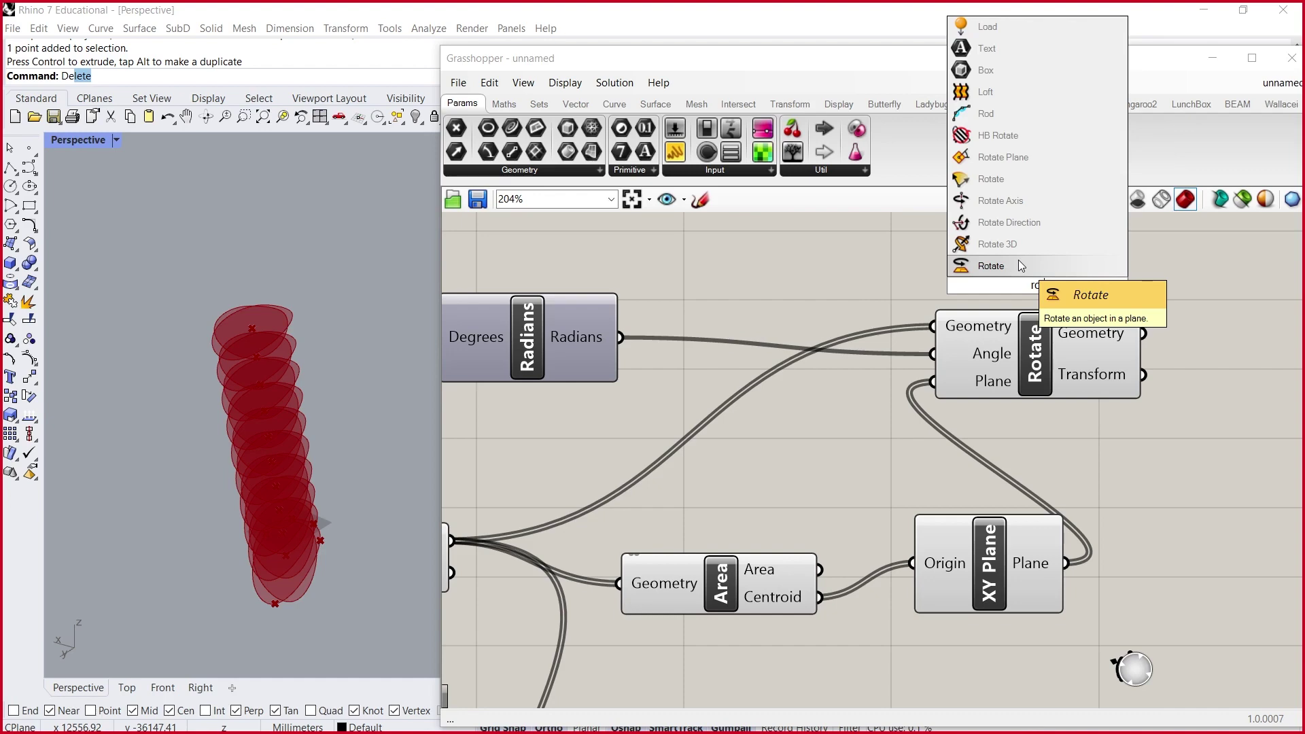
pyautogui.click(571, 348)
# - Highlight the rotated surfaces again and set the rotation angle slider to 100 degrees
pyautogui.scroll(-3, 1002, 381)
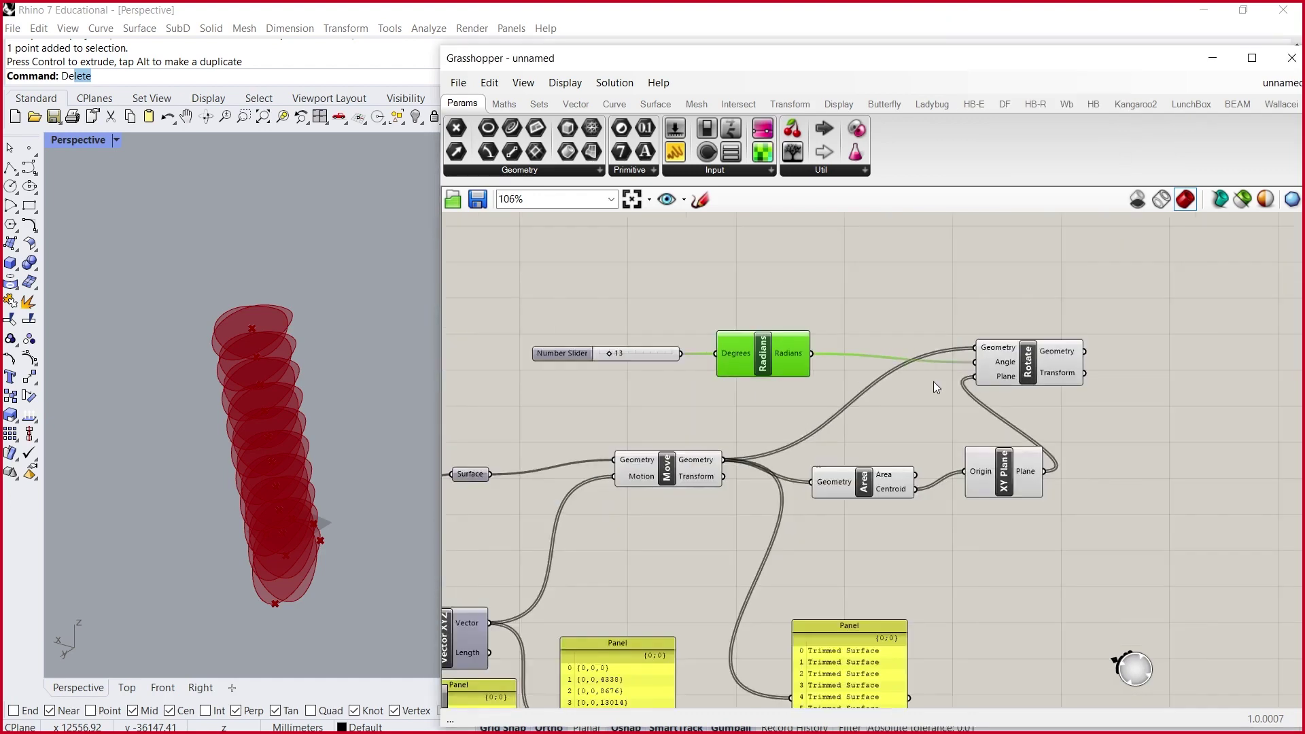
pyautogui.scroll(2, 782, 365)
pyautogui.click(1149, 348)
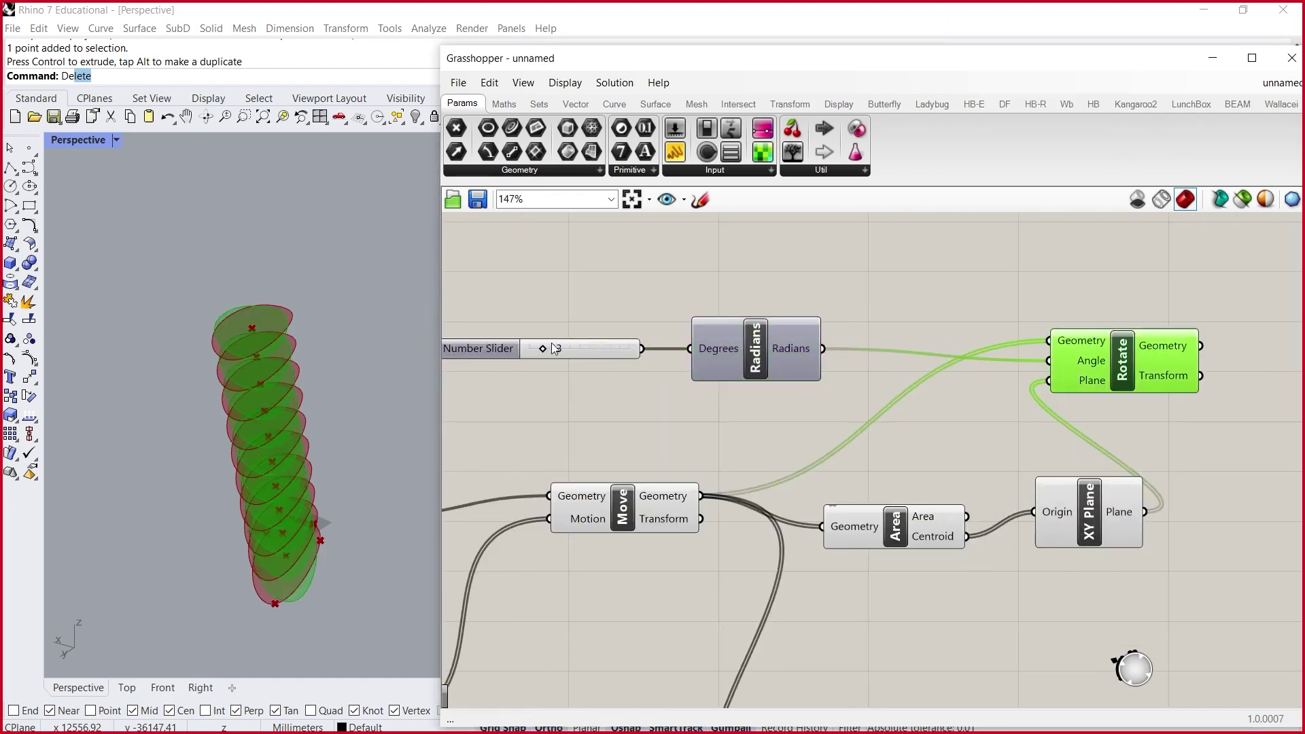
pyautogui.moveTo(546, 345); pyautogui.dragTo(1037, 329)
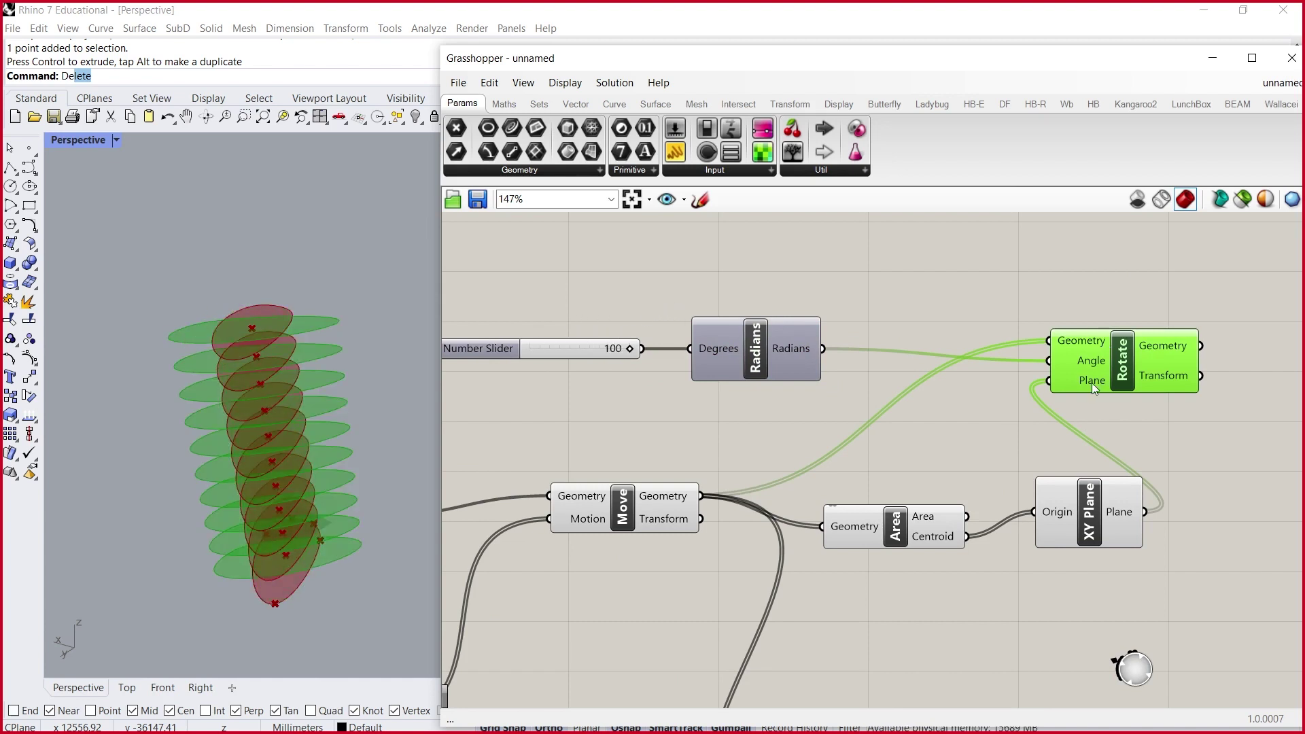
# - Examine the values at Rotate's Angle input, the Area Centroid output and the XY Plane output, comparing the original and rotated surfaces
pyautogui.moveTo(1064, 369)
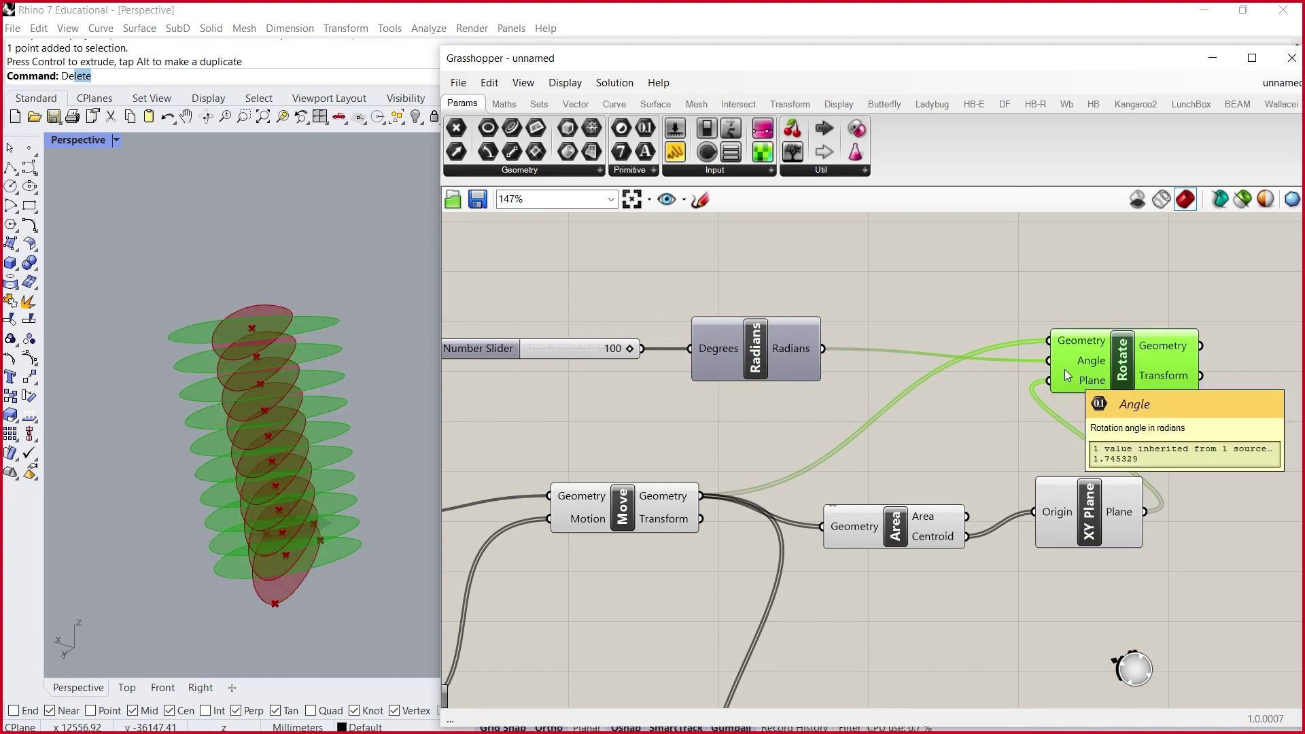
pyautogui.scroll(-3, 877, 402)
pyautogui.scroll(3, 905, 476)
pyautogui.moveTo(901, 503); pyautogui.dragTo(907, 472)
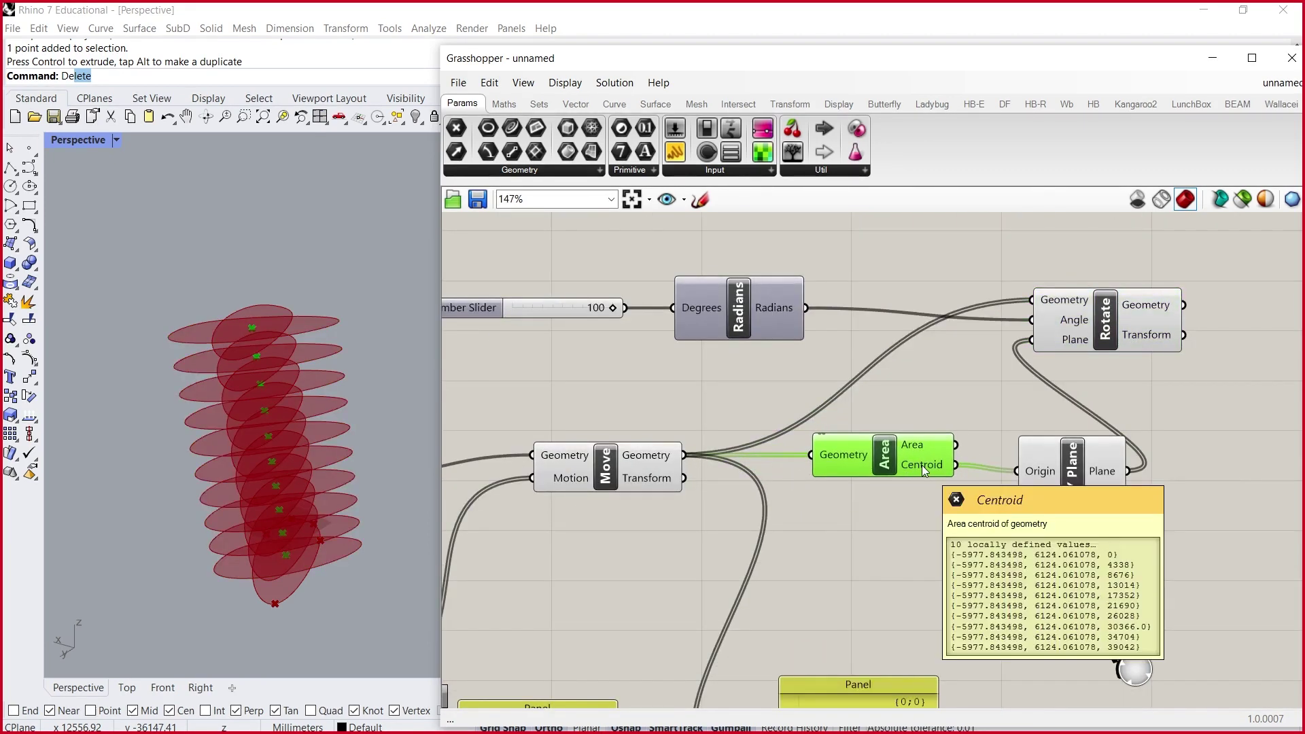
pyautogui.scroll(-3, 748, 417)
pyautogui.scroll(5, 1006, 484)
pyautogui.moveTo(889, 466); pyautogui.dragTo(868, 448)
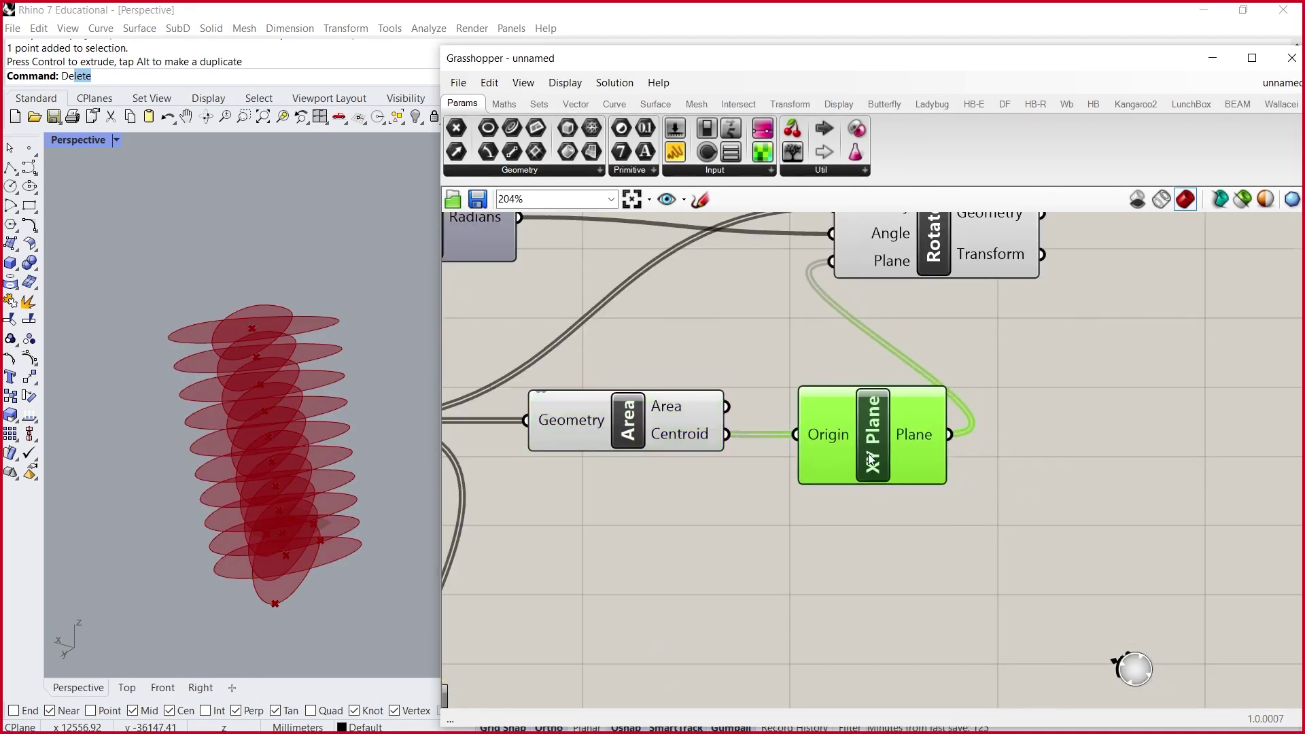
pyautogui.moveTo(899, 429)
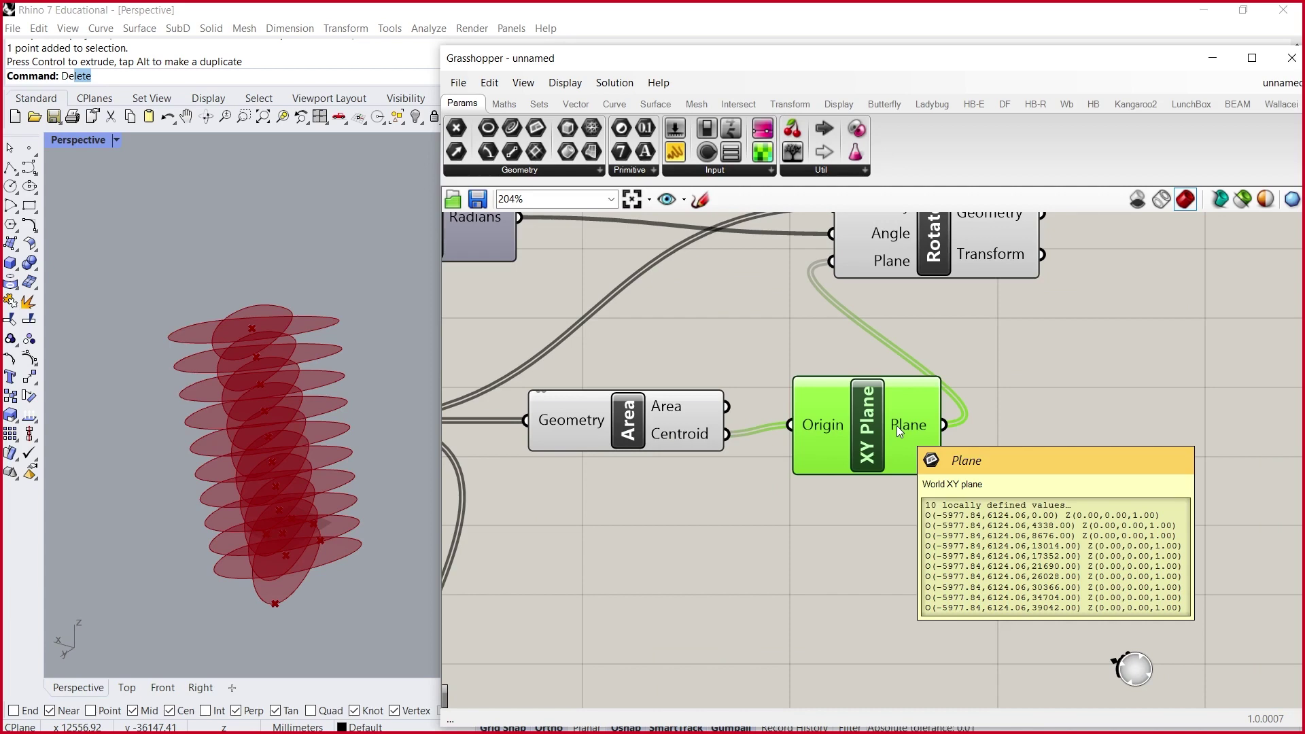
pyautogui.scroll(3, 892, 409)
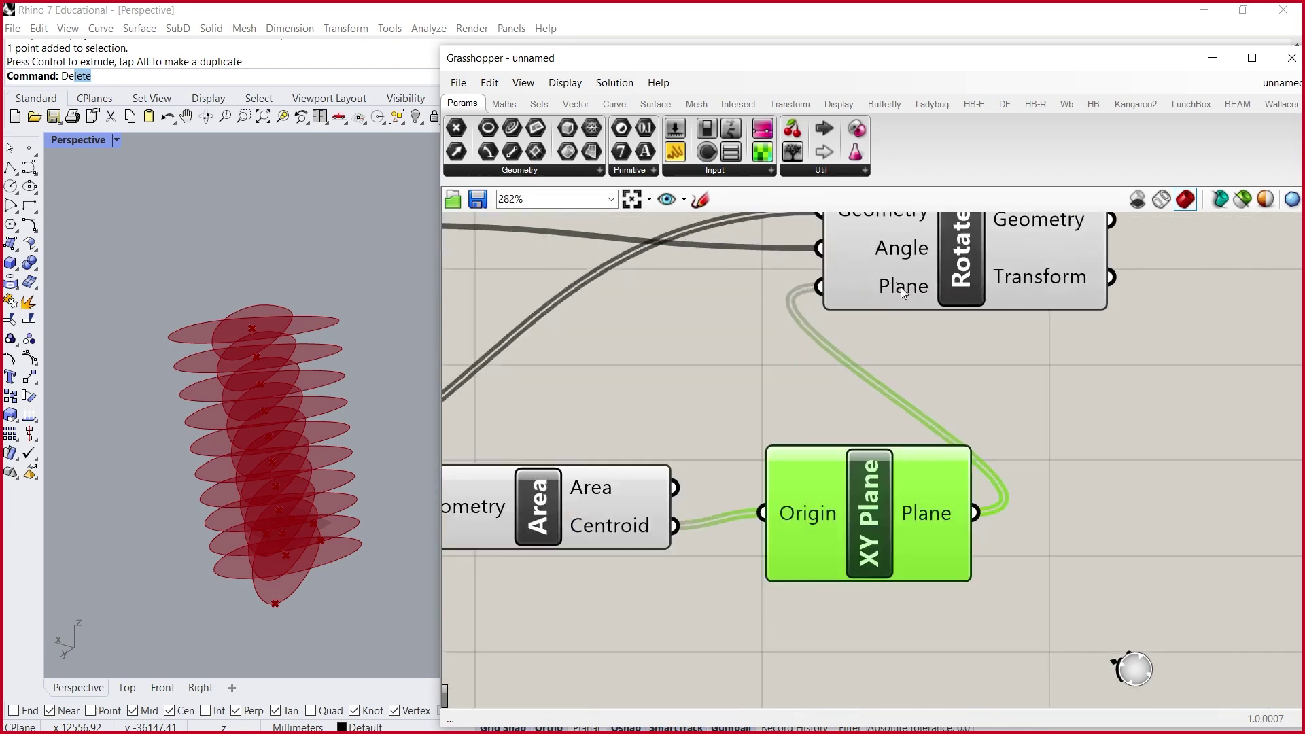
pyautogui.click(931, 295)
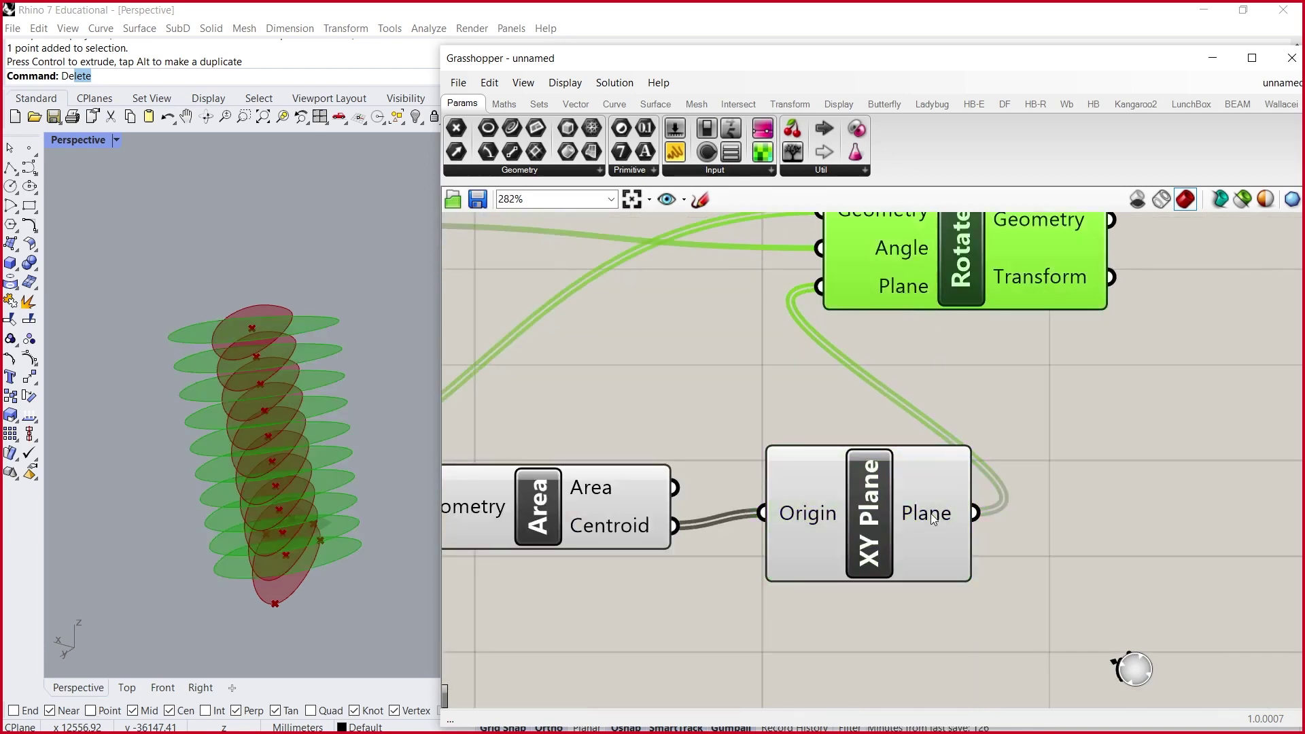
pyautogui.scroll(-7, 930, 515)
pyautogui.scroll(3, 947, 435)
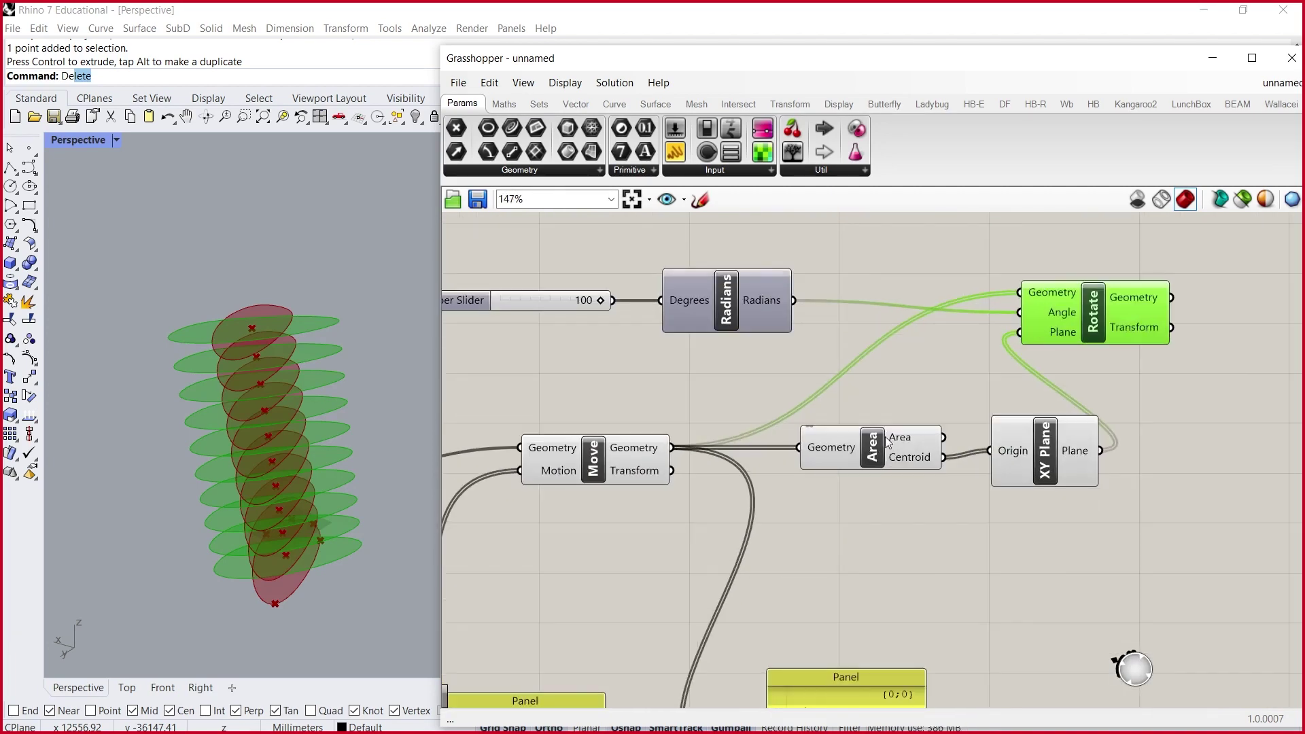
# - Move the Area, XY Plane, Rotate, Radians and angle slider components closer together on the canvas
pyautogui.click(803, 454)
pyautogui.click(1001, 476)
pyautogui.moveTo(1119, 302); pyautogui.dragTo(1010, 311)
pyautogui.moveTo(701, 294); pyautogui.dragTo(685, 315)
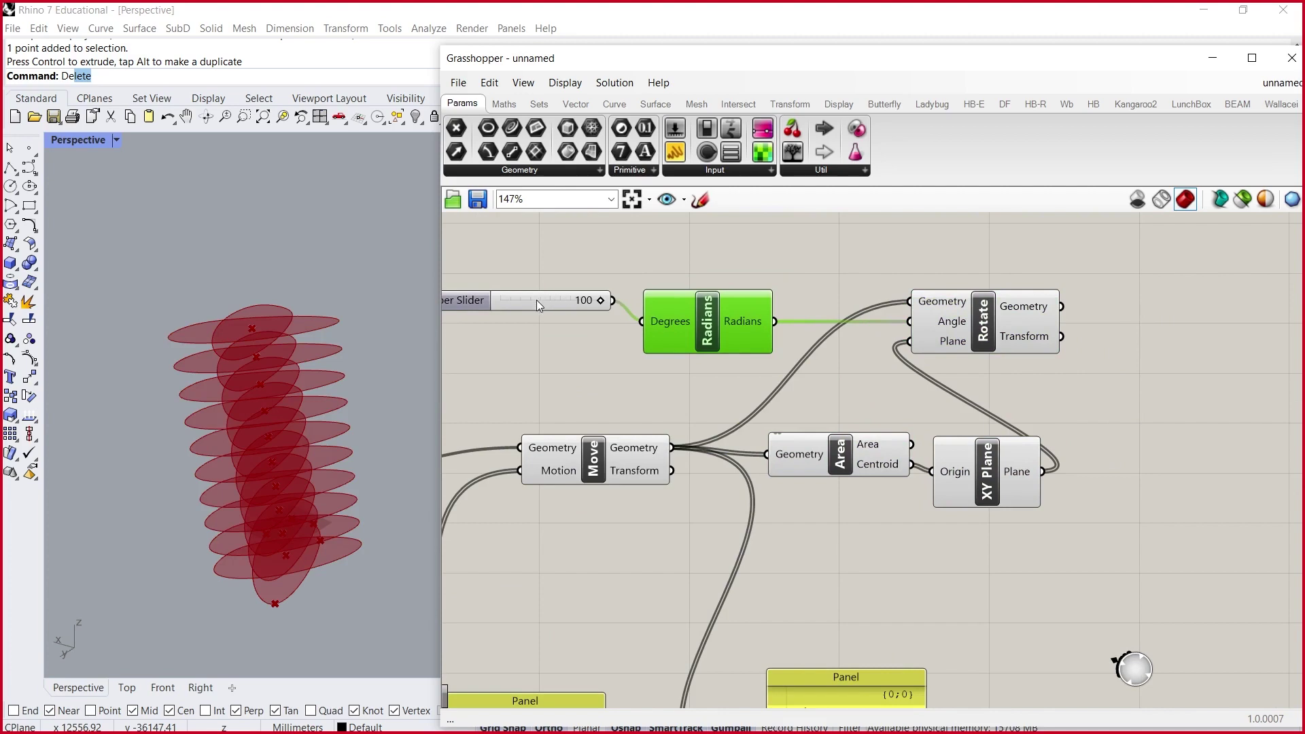
pyautogui.moveTo(536, 298); pyautogui.dragTo(537, 338)
# - Turn off the preview of the Move, Area and XY Plane components so only the rotated surfaces are displayed
pyautogui.scroll(-2, 1205, 270)
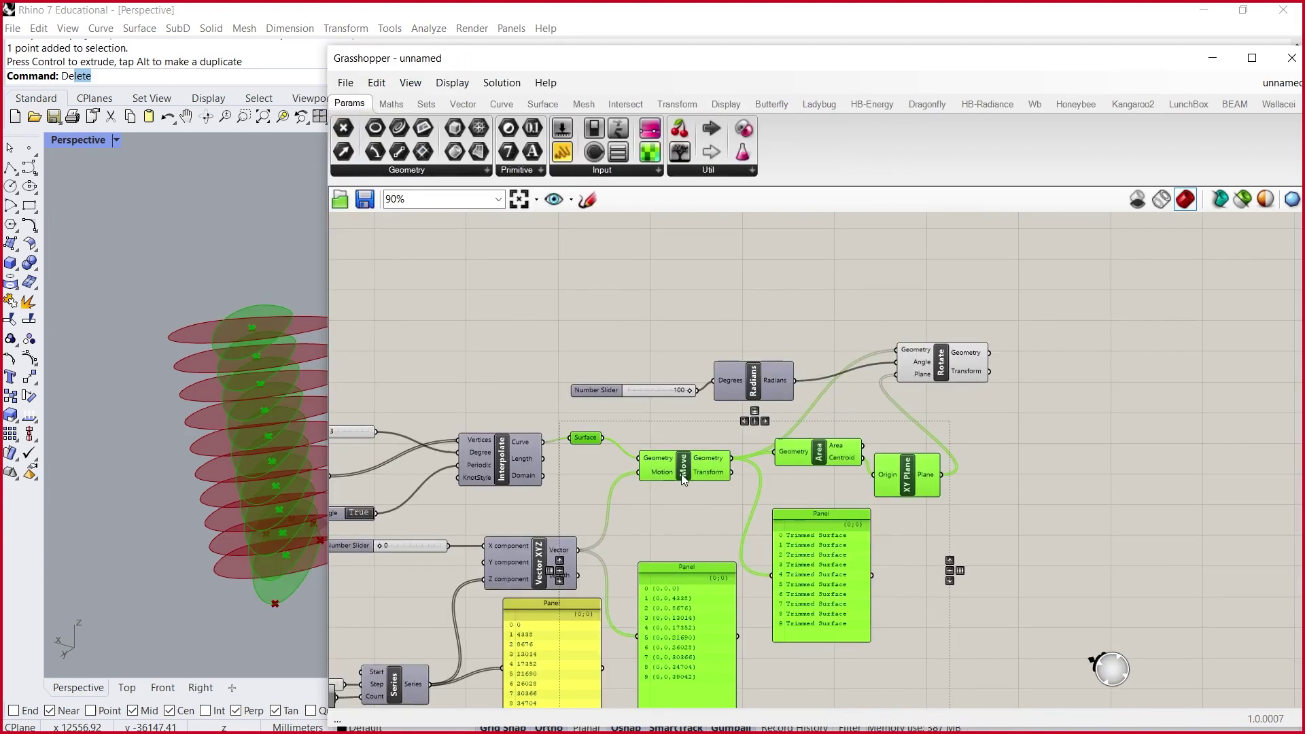
pyautogui.rightClick(682, 475)
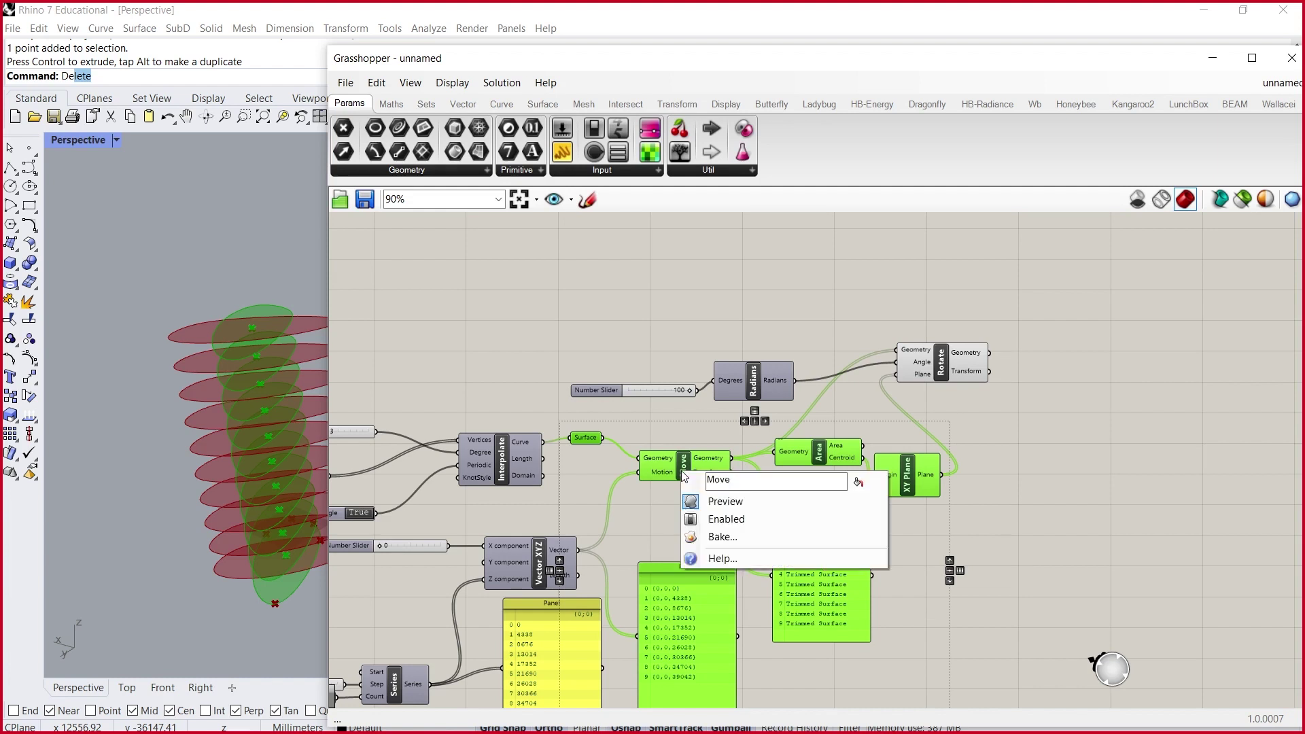
pyautogui.click(751, 500)
pyautogui.rightClick(826, 453)
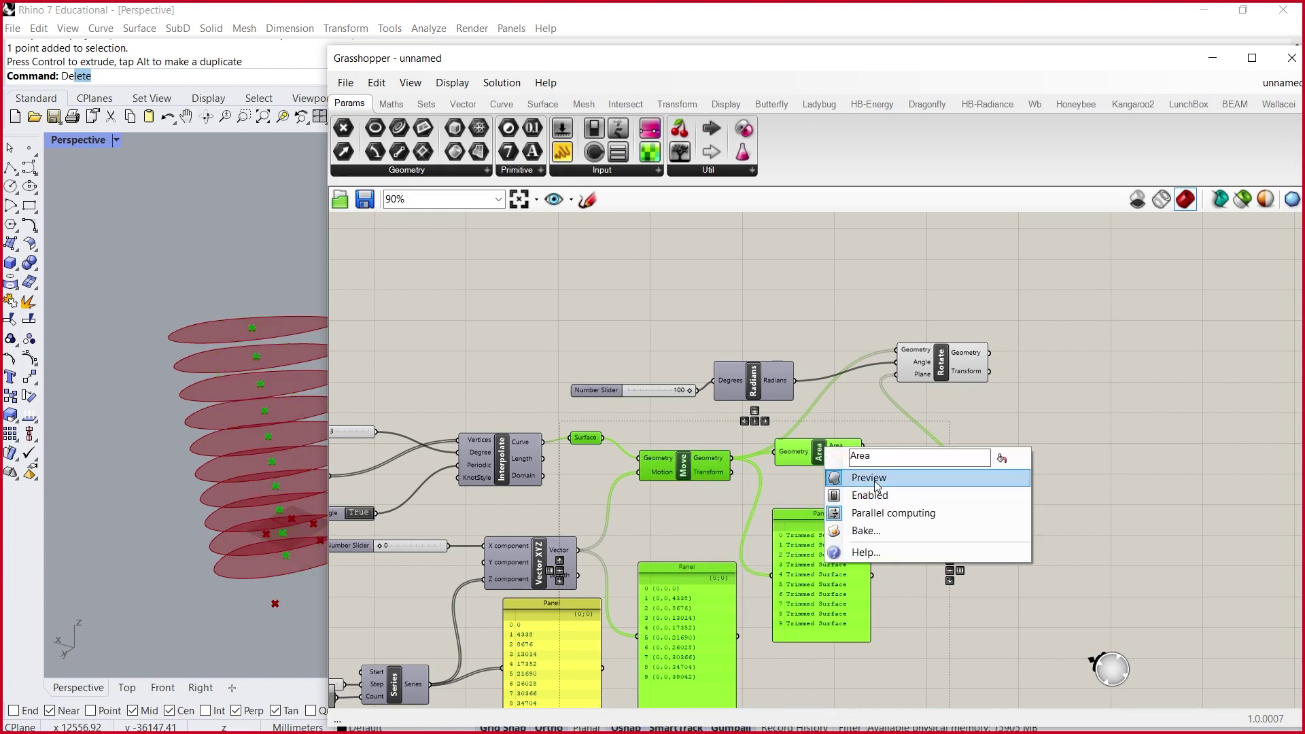
pyautogui.click(864, 478)
pyautogui.rightClick(911, 476)
pyautogui.click(945, 501)
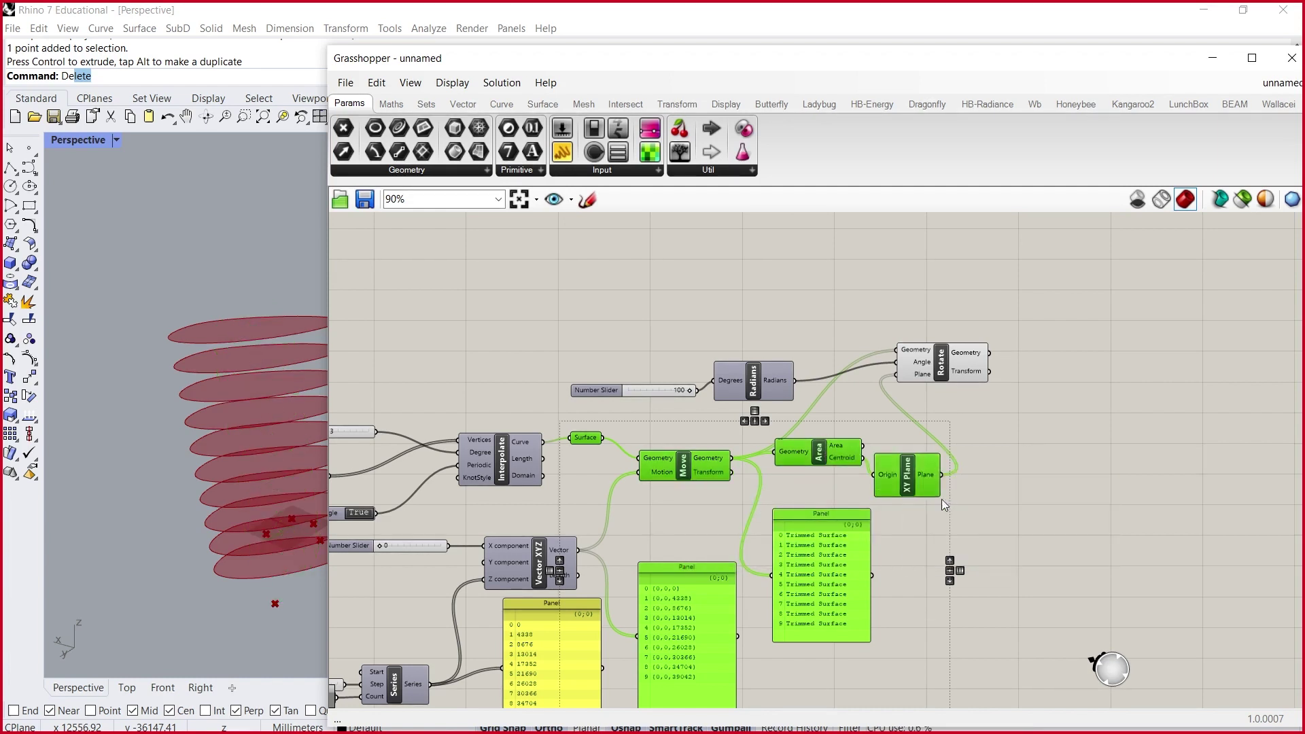
pyautogui.click(532, 352)
# - Add a Loft component and place it beside the Rotate component
pyautogui.scroll(-2, 709, 319)
pyautogui.moveTo(905, 351); pyautogui.dragTo(933, 343)
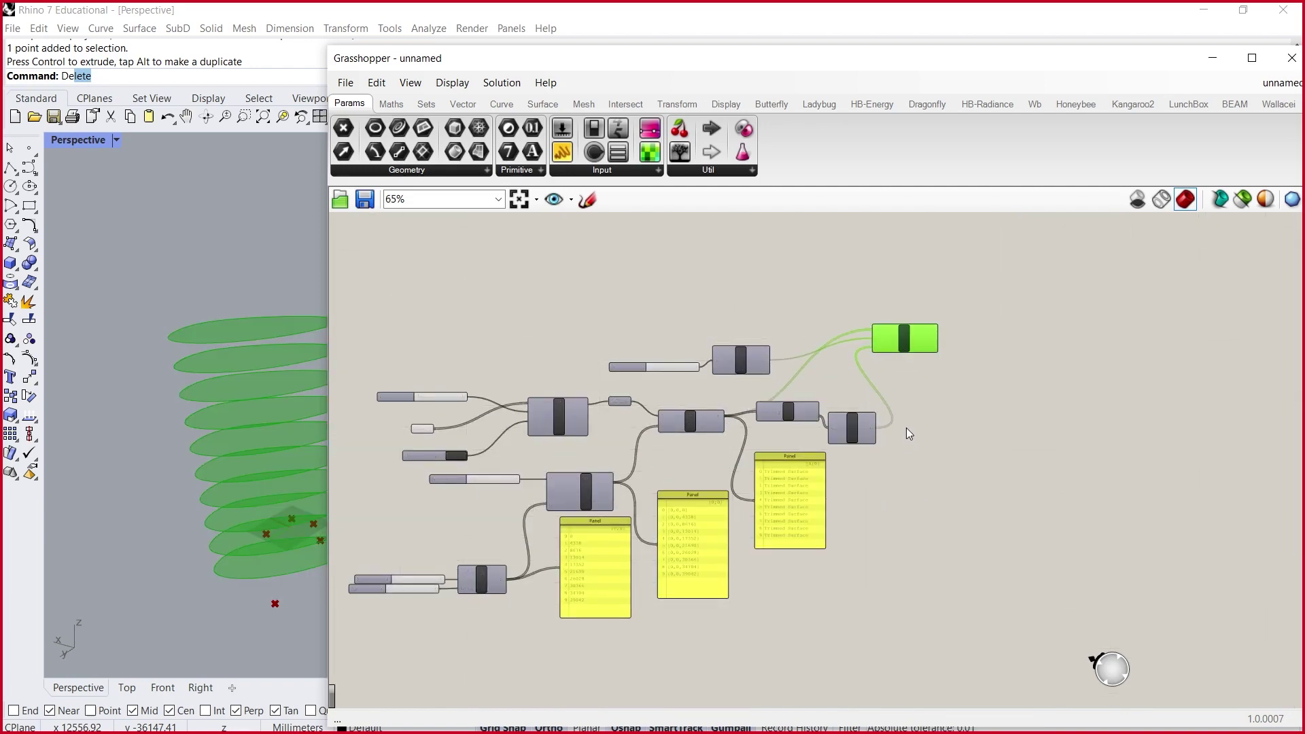
pyautogui.doubleClick(980, 311)
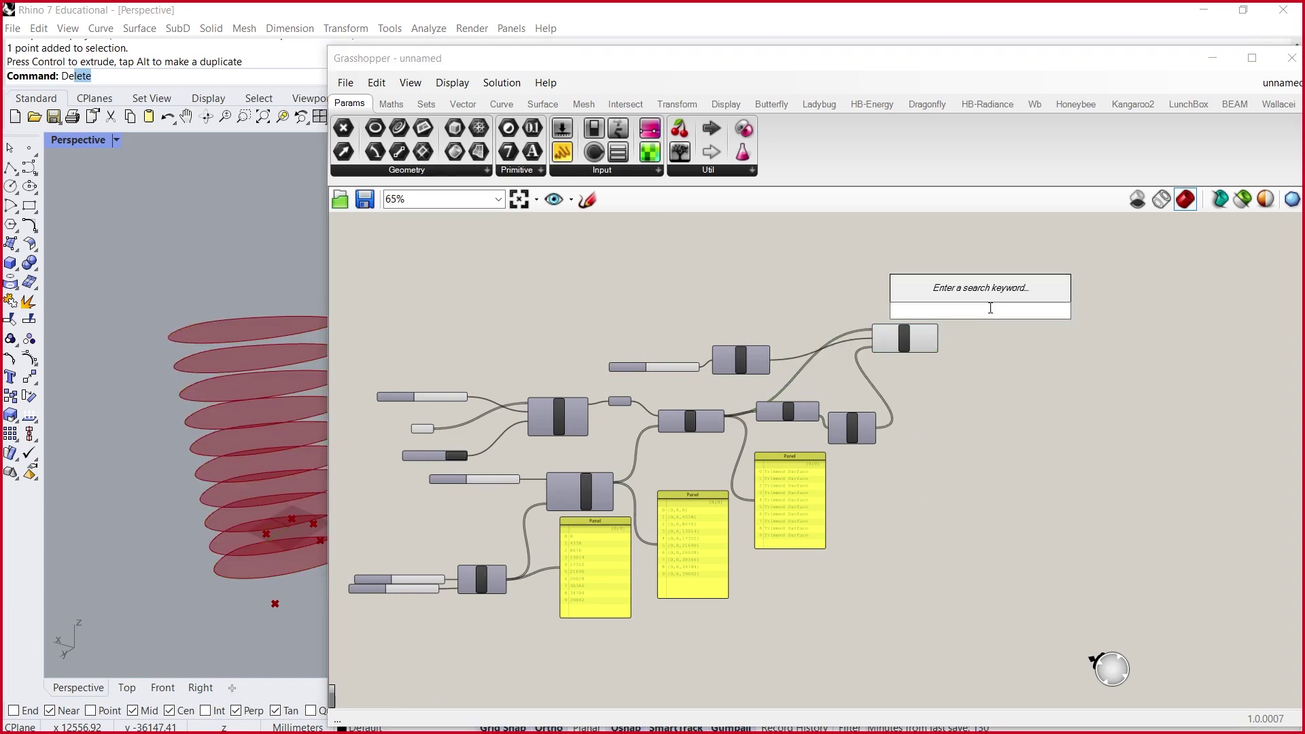
pyautogui.write('loft')
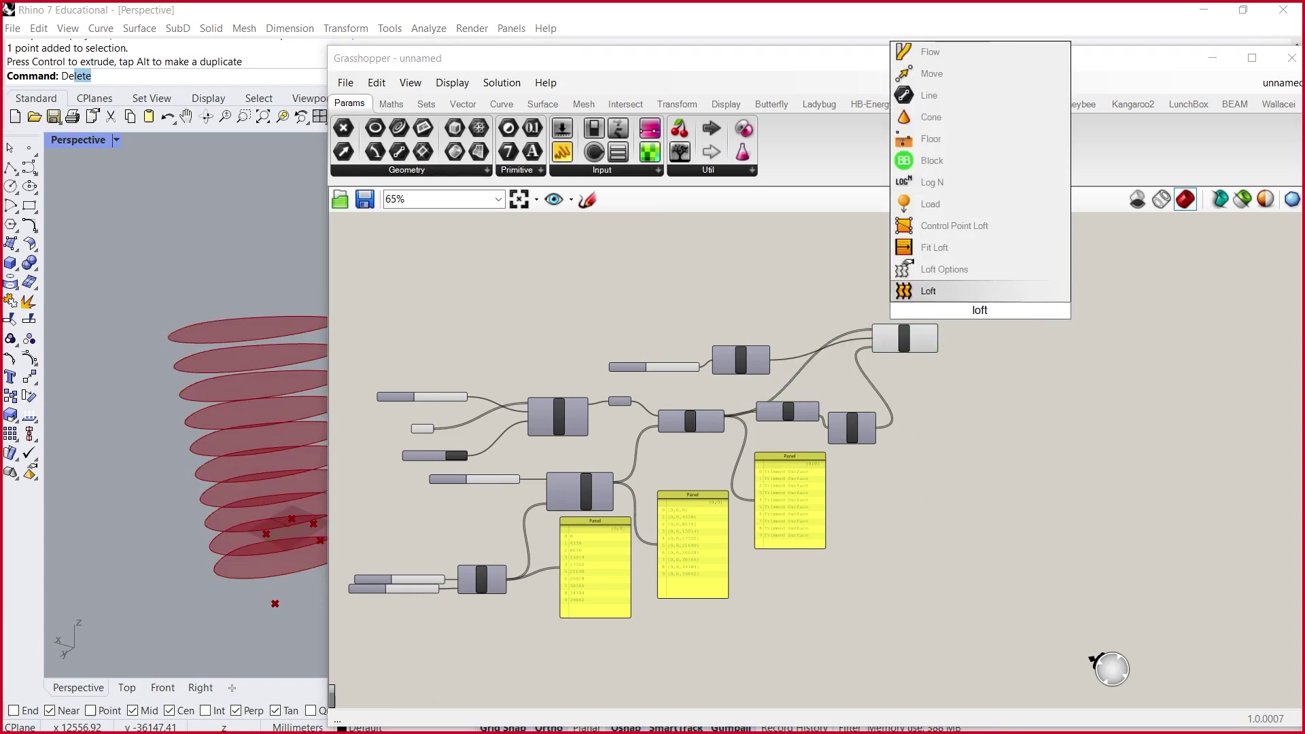
pyautogui.press('Return')
pyautogui.scroll(5, 990, 307)
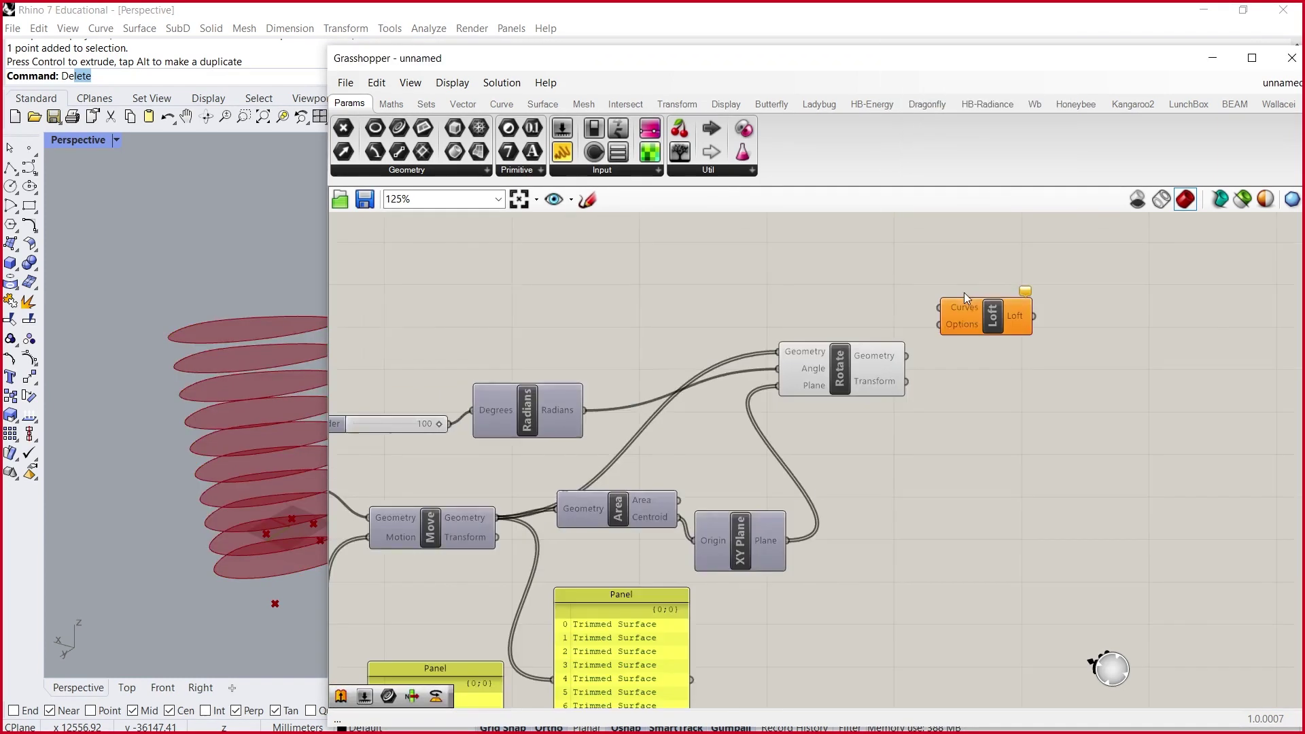
pyautogui.moveTo(1015, 350); pyautogui.dragTo(1030, 324)
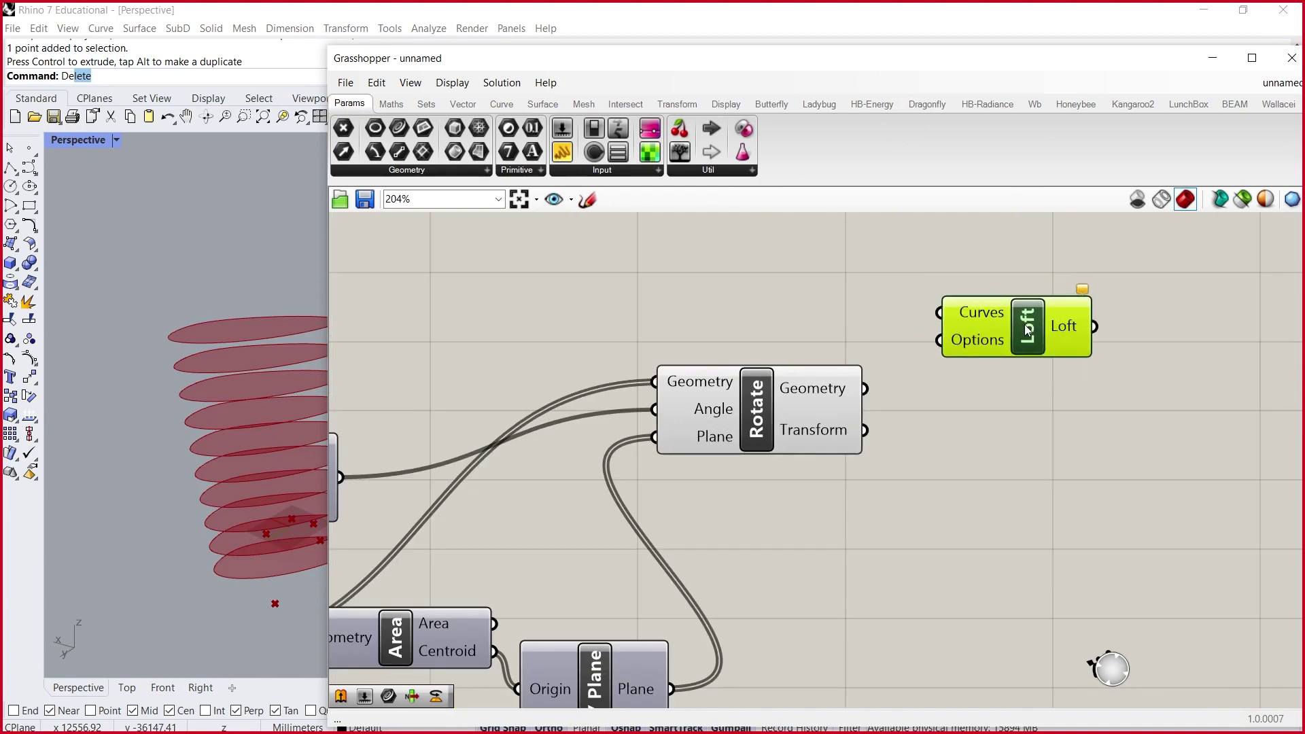
# - Connect Rotate's Geometry output to Loft's Curves input and highlight the lofted surface
pyautogui.scroll(-3, 1024, 332)
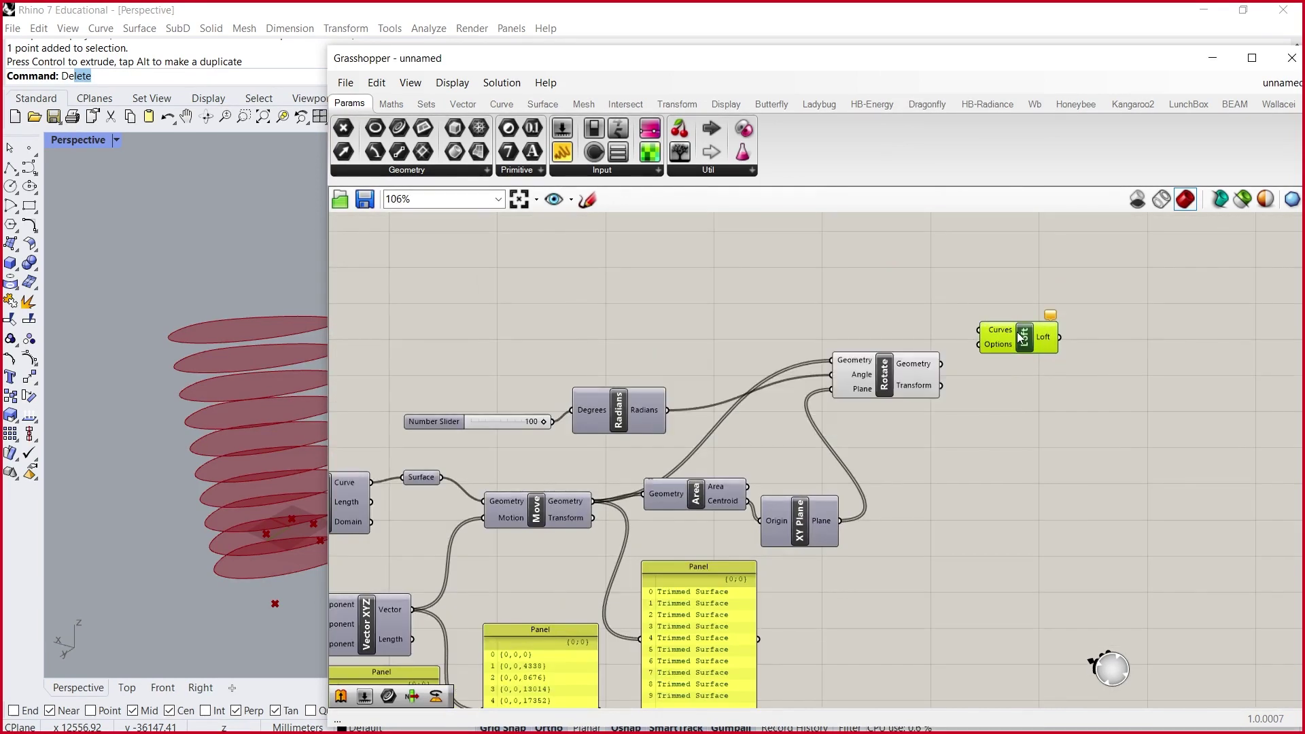
pyautogui.scroll(2, 1015, 333)
pyautogui.click(878, 394)
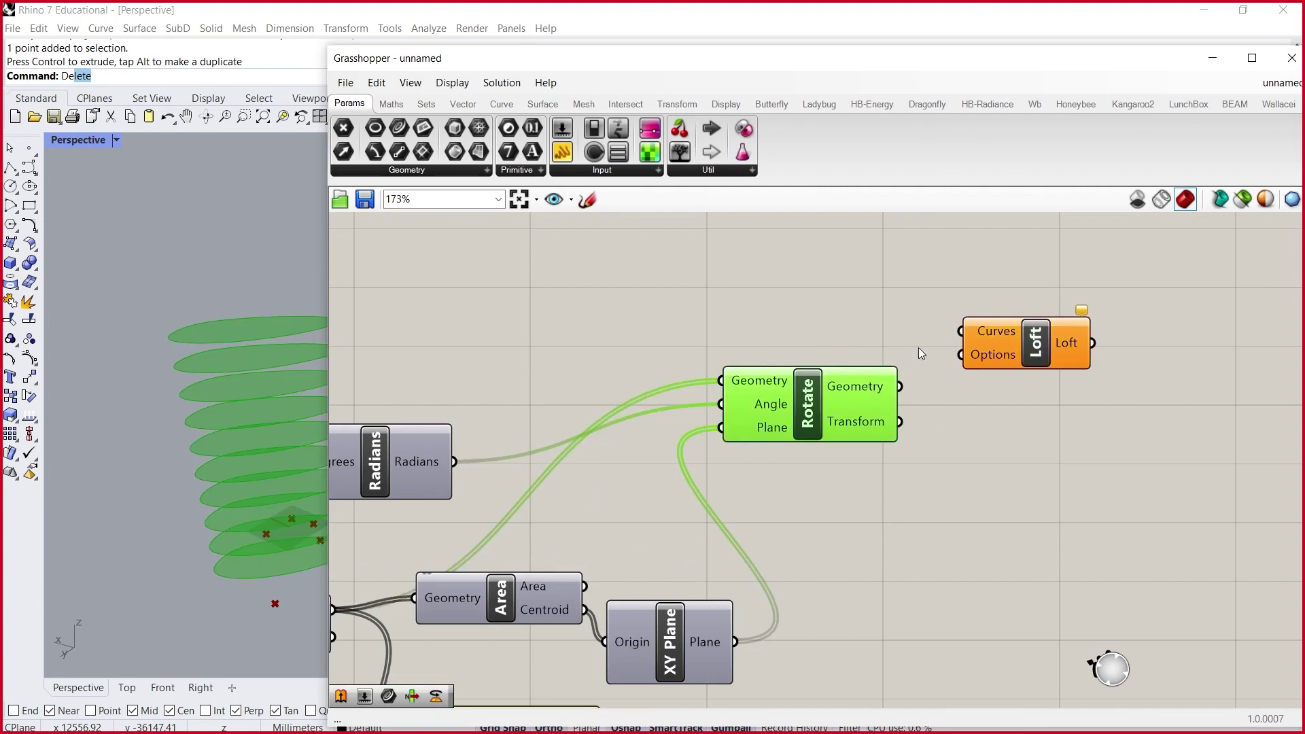
pyautogui.moveTo(1029, 337)
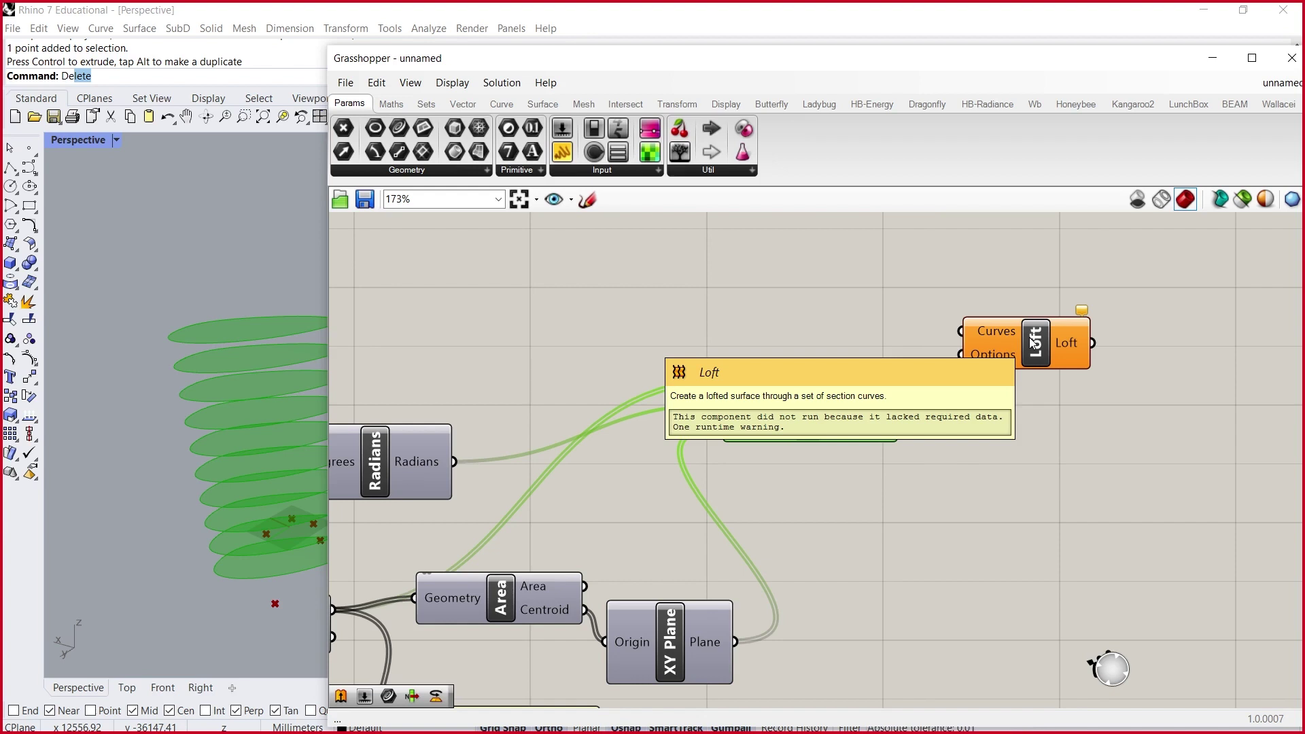
pyautogui.moveTo(900, 386); pyautogui.dragTo(1056, 306)
pyautogui.click(995, 332)
# - Raise the Series component's Step slider to 5261, keeping its Count at 10
pyautogui.scroll(-5, 1058, 307)
pyautogui.scroll(3, 361, 672)
pyautogui.scroll(5, 843, 416)
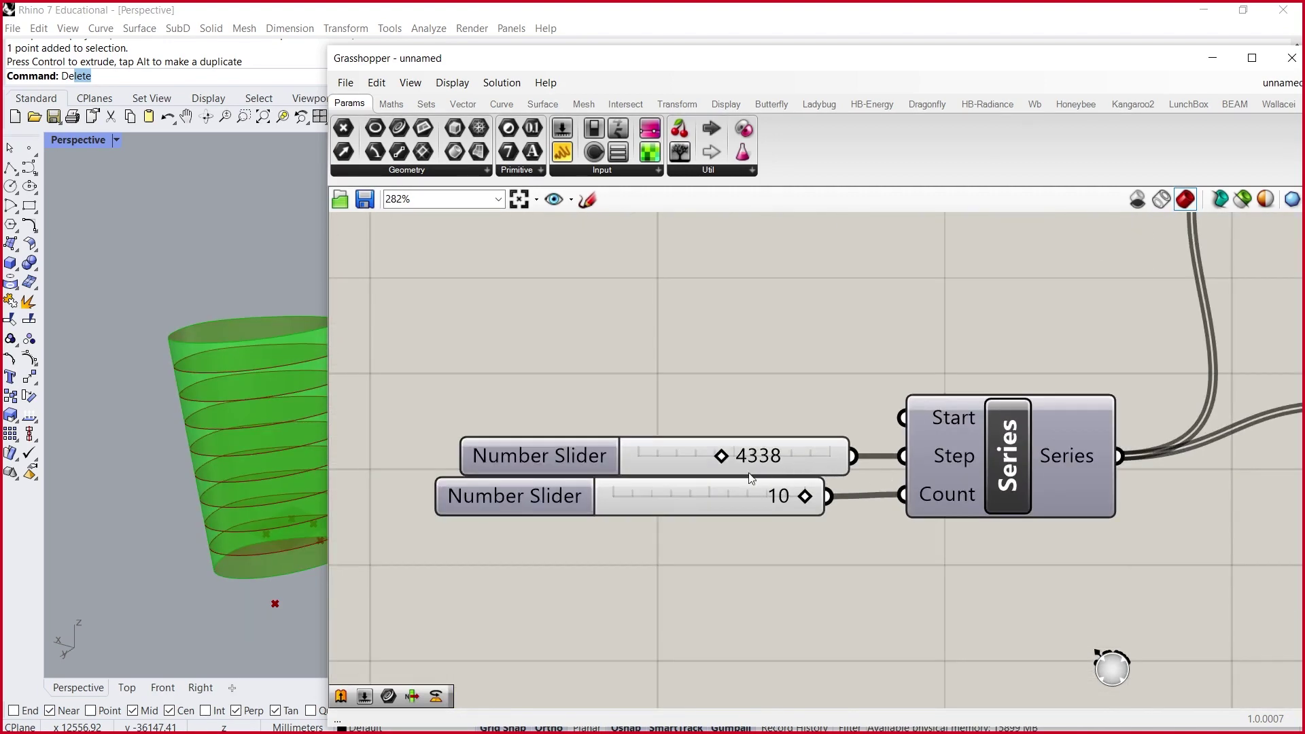
pyautogui.moveTo(722, 457)
pyautogui.mouseDown()
pyautogui.moveTo(618, 456)
pyautogui.moveTo(739, 456)
pyautogui.mouseUp()
pyautogui.moveTo(805, 496)
pyautogui.mouseDown()
pyautogui.moveTo(752, 497)
pyautogui.moveTo(819, 478)
pyautogui.mouseUp()
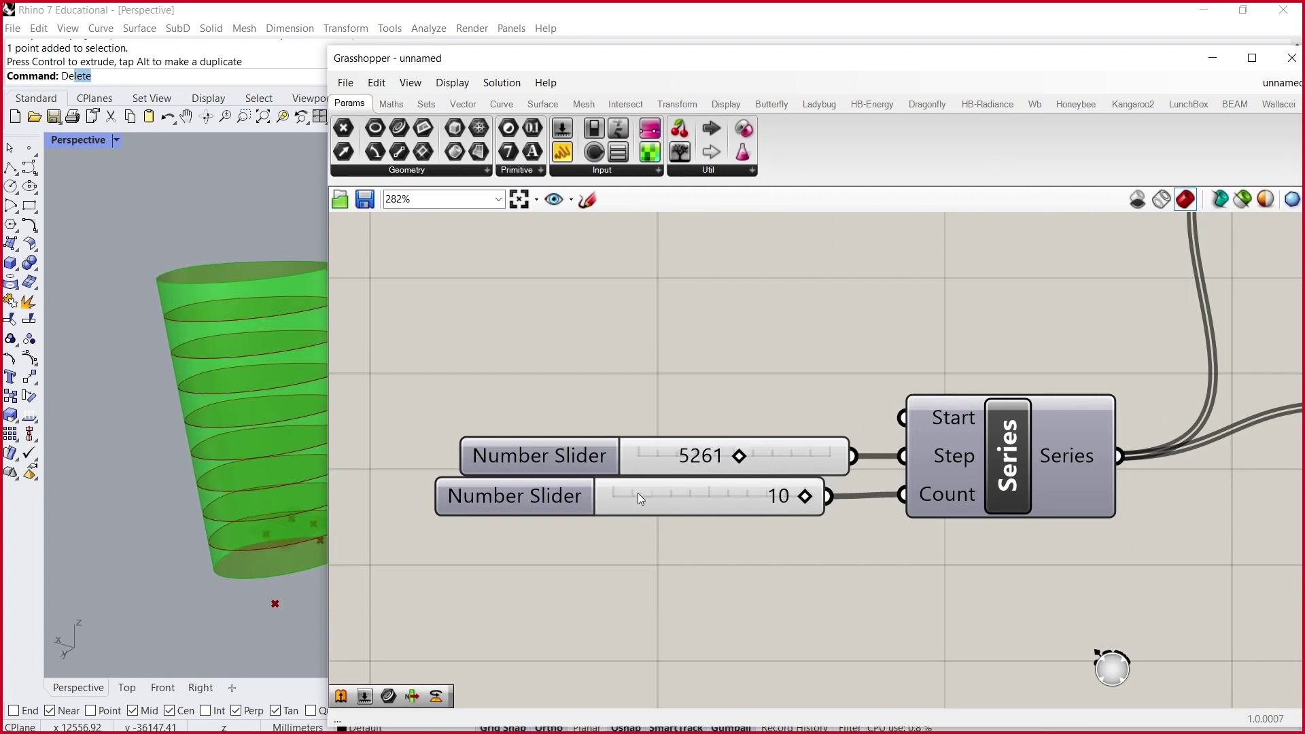
# - Set the Series component's Step slider to 4537 with the Count at 10
pyautogui.scroll(-4, 662, 491)
pyautogui.scroll(5, 708, 507)
pyautogui.moveTo(655, 487)
pyautogui.mouseDown()
pyautogui.moveTo(666, 479)
pyautogui.moveTo(638, 485)
pyautogui.mouseUp()
pyautogui.moveTo(734, 533)
pyautogui.mouseDown()
pyautogui.moveTo(655, 533)
pyautogui.moveTo(732, 533)
pyautogui.mouseUp()
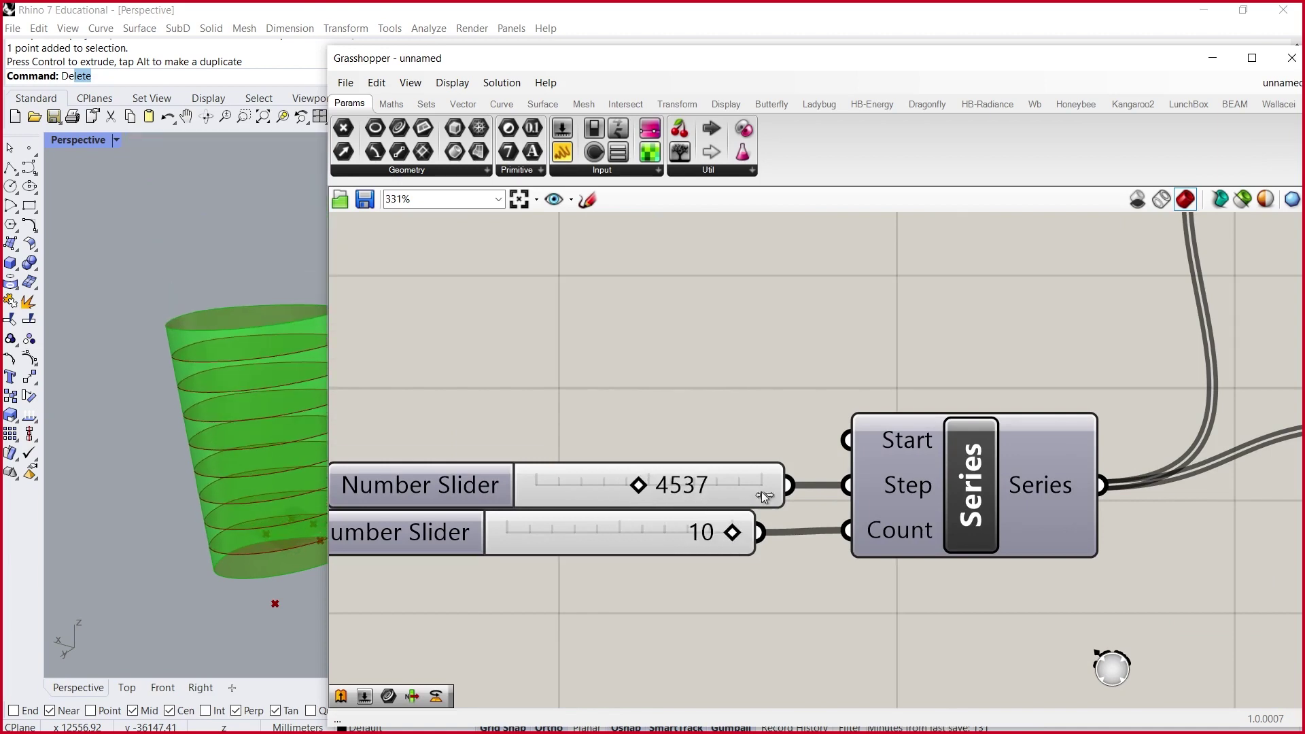
# - Examine Rotate's Geometry output and compare the rotated surfaces with the Loft result in the Rhino viewport
pyautogui.scroll(-5, 483, 532)
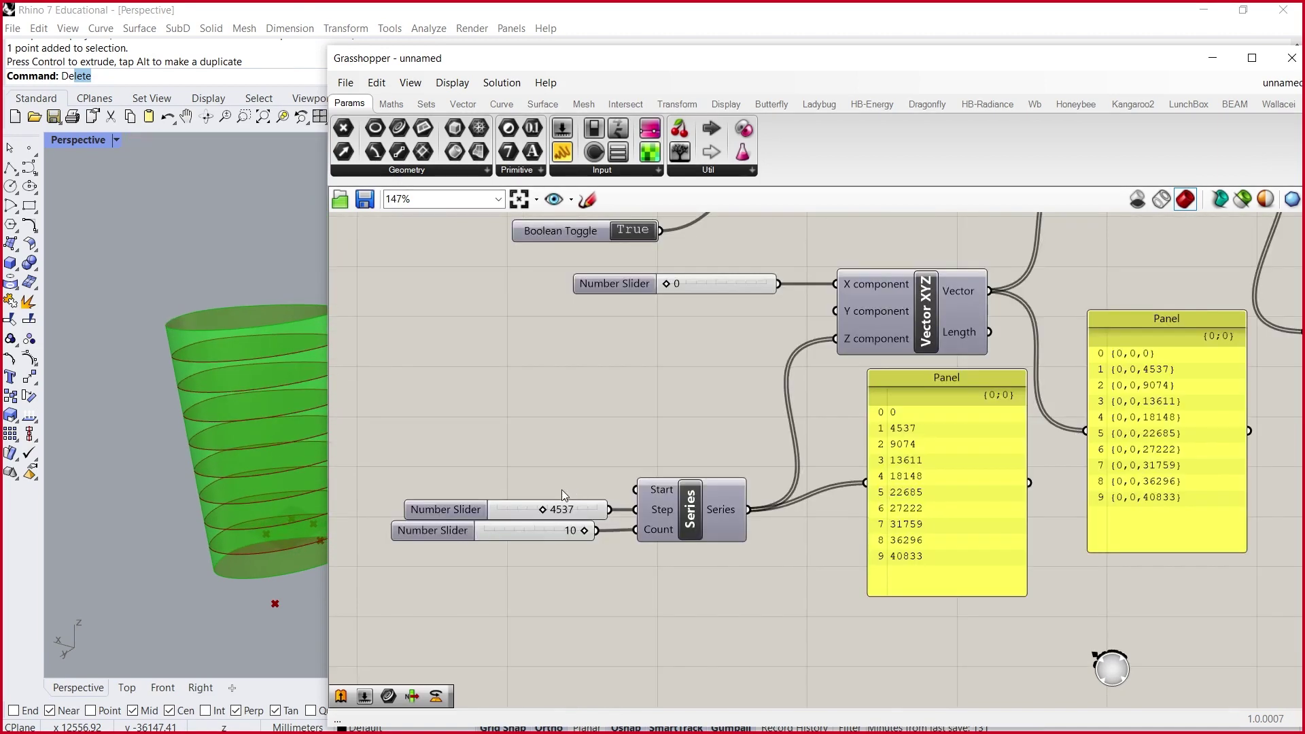
pyautogui.scroll(-4, 561, 489)
pyautogui.scroll(8, 1069, 262)
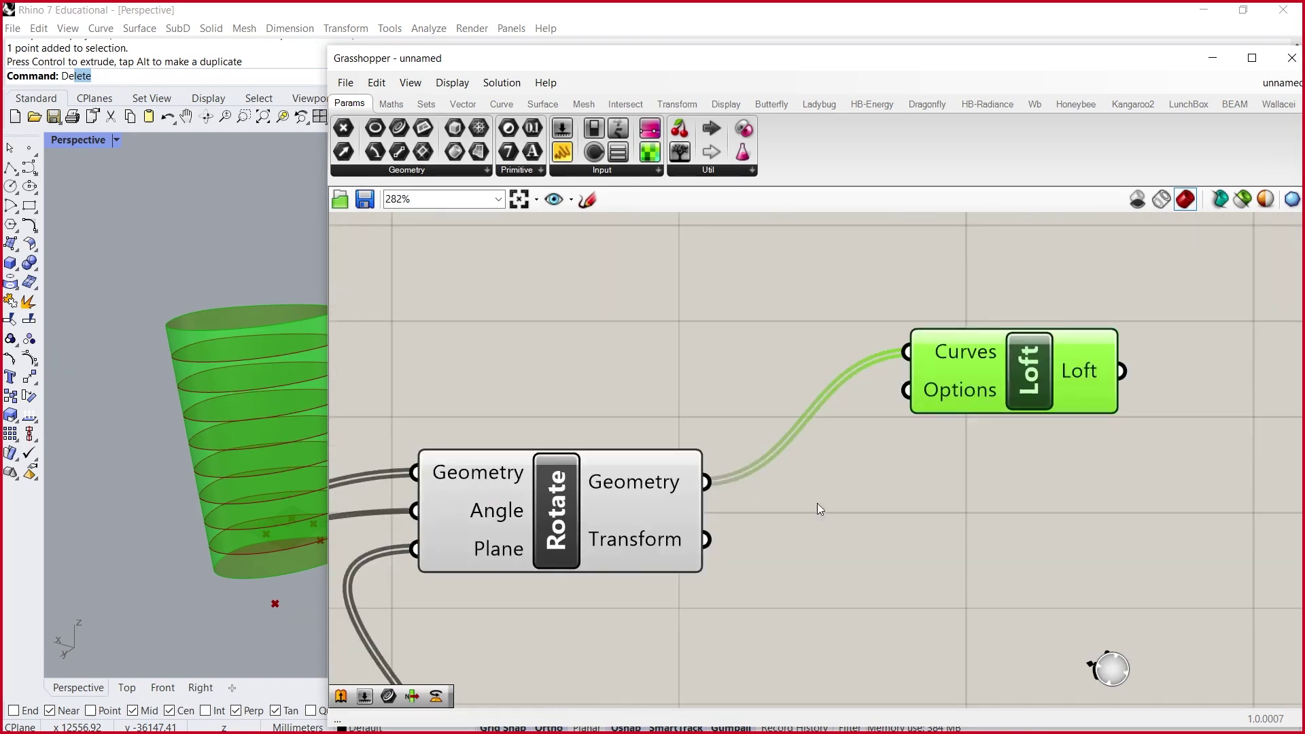
pyautogui.click(624, 487)
pyautogui.moveTo(627, 487)
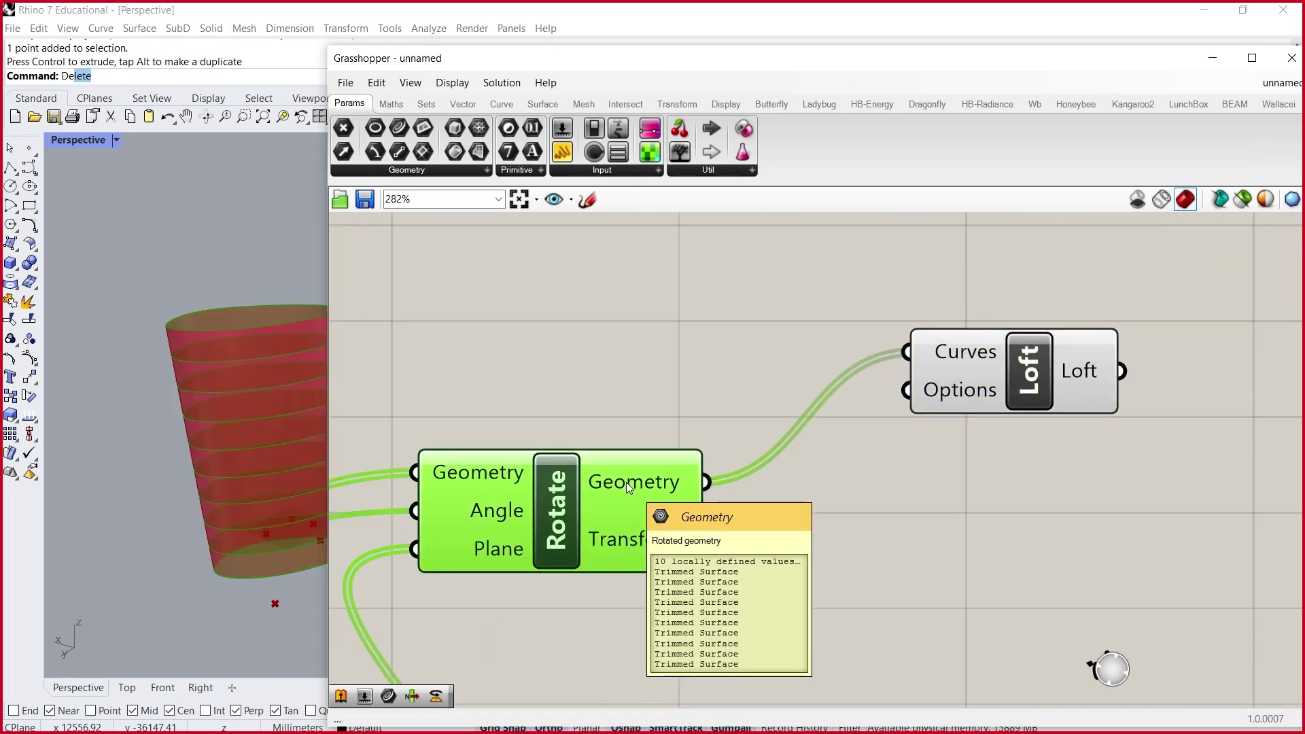
pyautogui.moveTo(971, 351)
pyautogui.click(1031, 374)
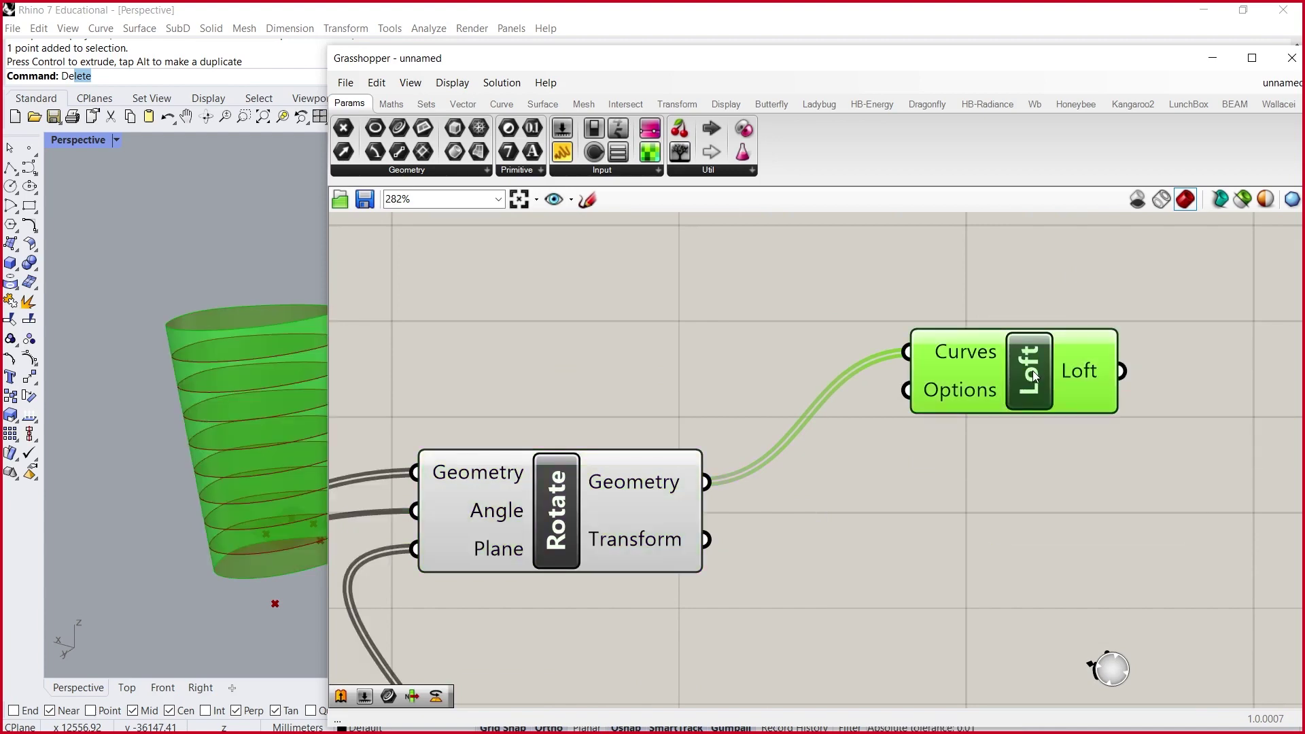
# - Set the rotation angle slider feeding Radians to 31 degrees
pyautogui.scroll(-4, 1088, 319)
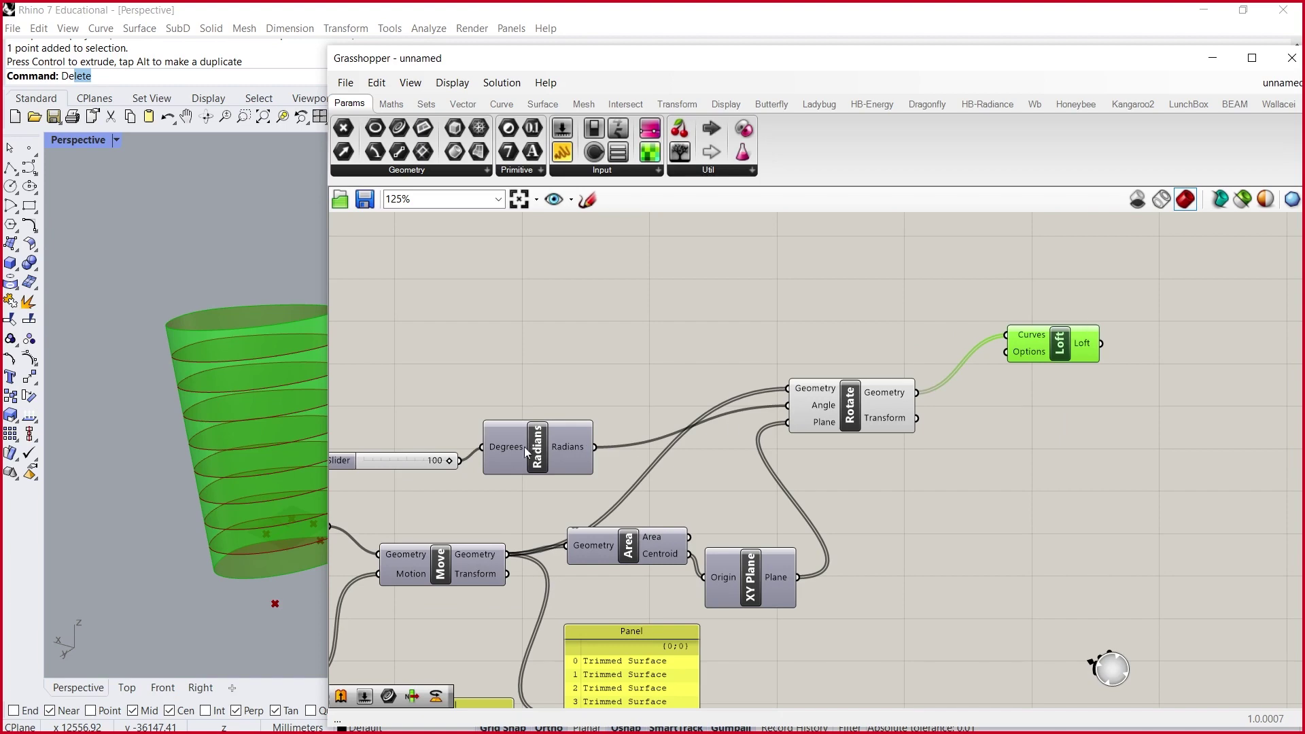
pyautogui.scroll(3, 623, 423)
pyautogui.moveTo(522, 445); pyautogui.dragTo(438, 457)
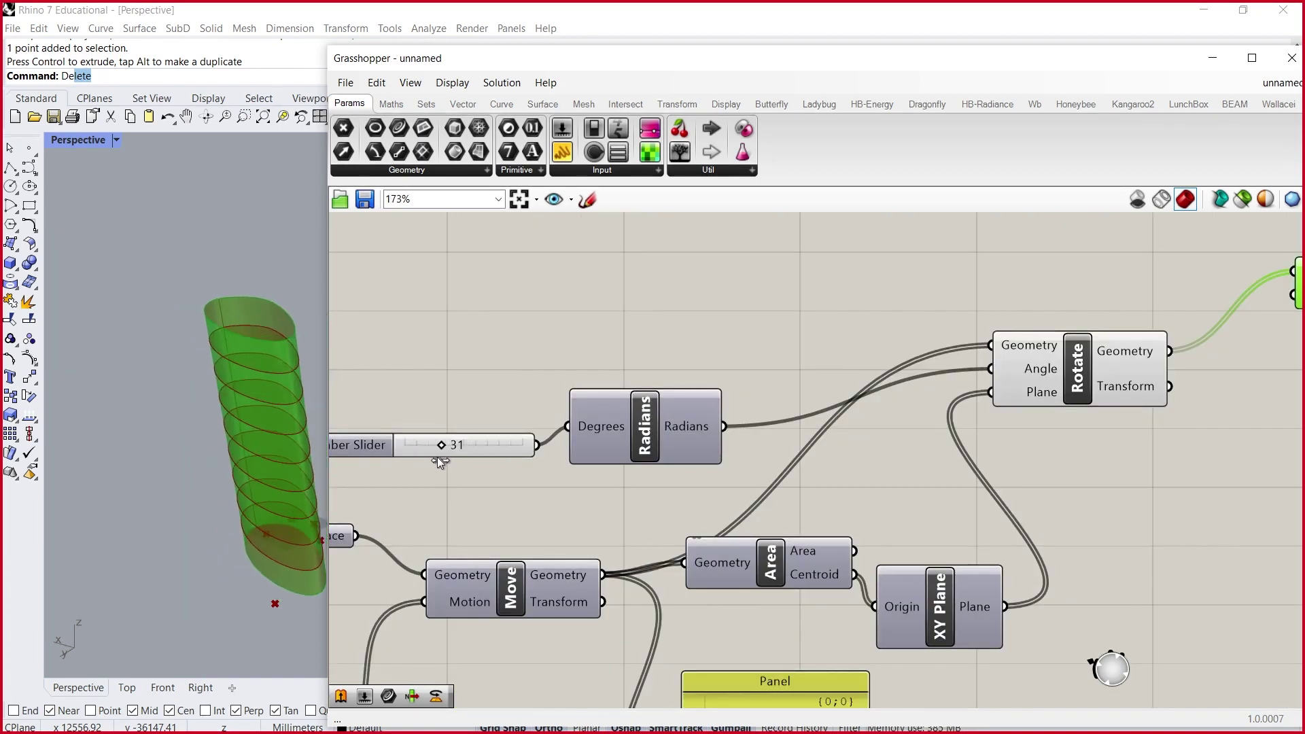
# - Move the Loft component closer to the Rotate component
pyautogui.scroll(-3, 858, 328)
pyautogui.scroll(5, 1038, 371)
pyautogui.moveTo(988, 388); pyautogui.dragTo(891, 406)
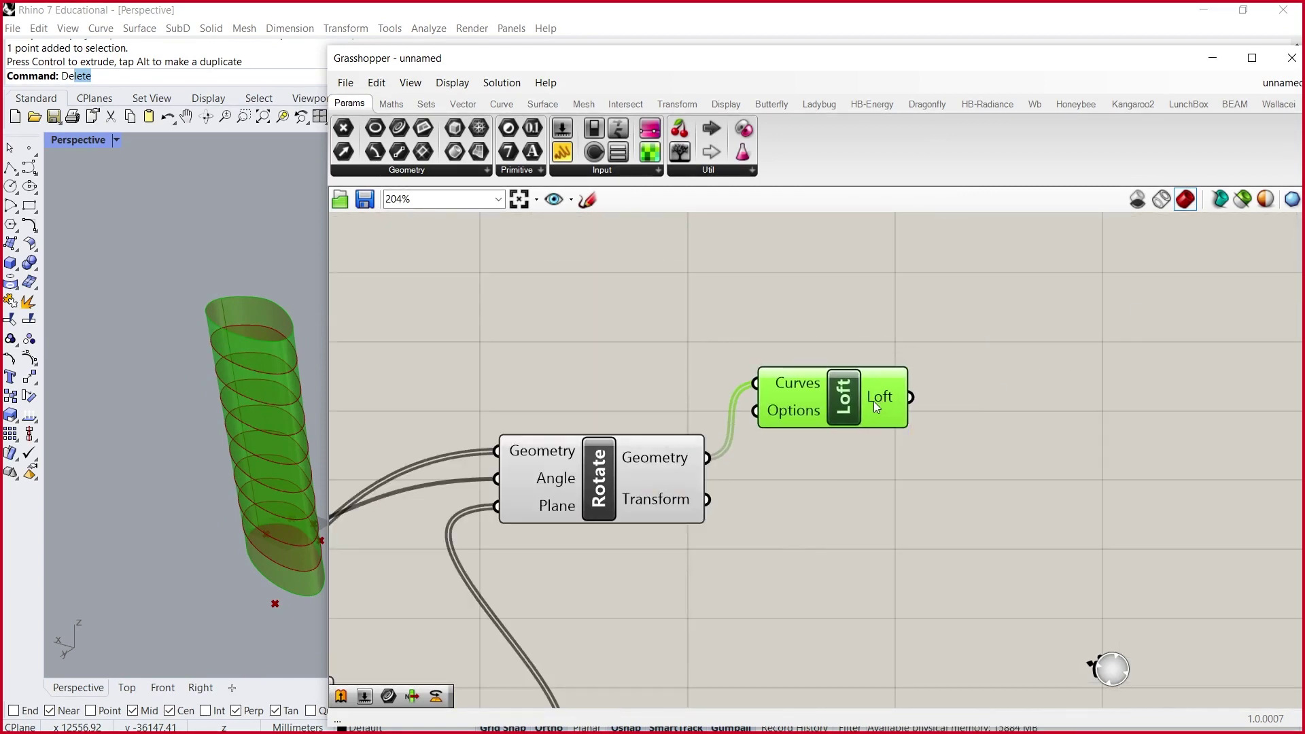
# - Nudge the Rotate component slightly higher on the canvas
pyautogui.moveTo(875, 401)
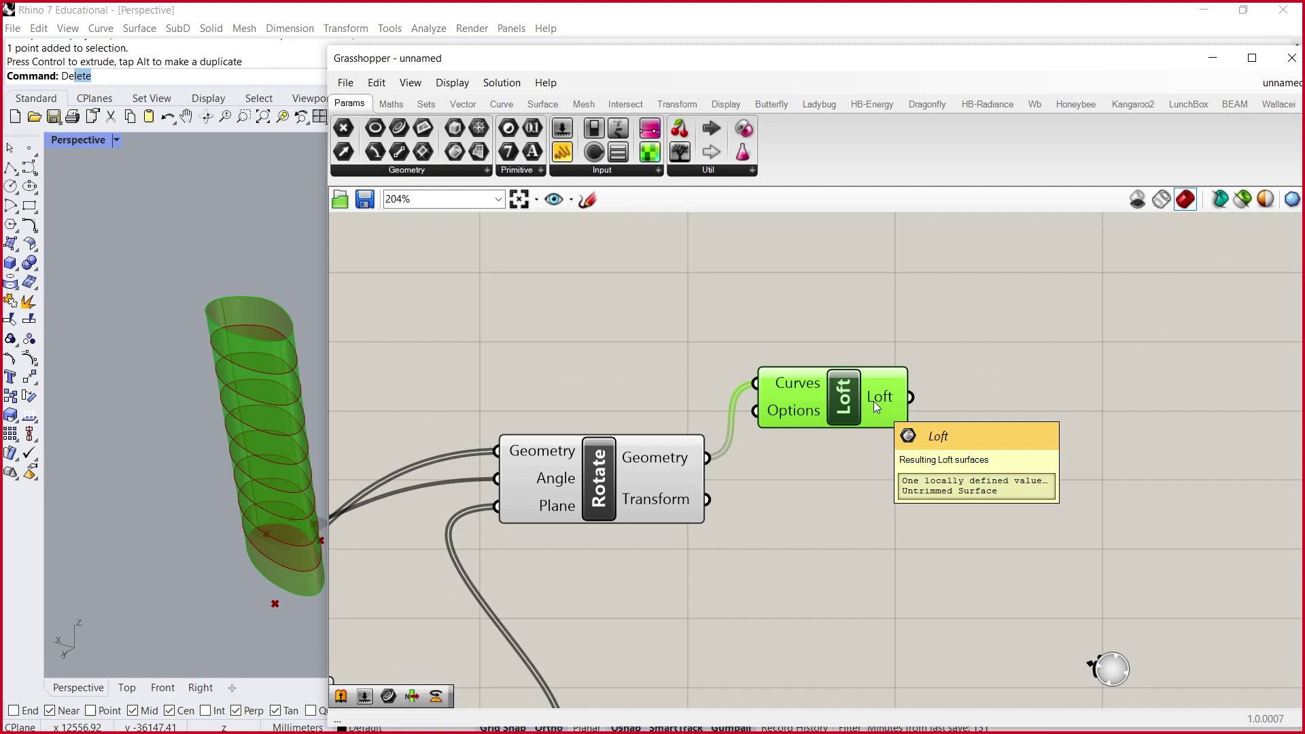
pyautogui.scroll(-4, 1082, 330)
pyautogui.scroll(2, 947, 416)
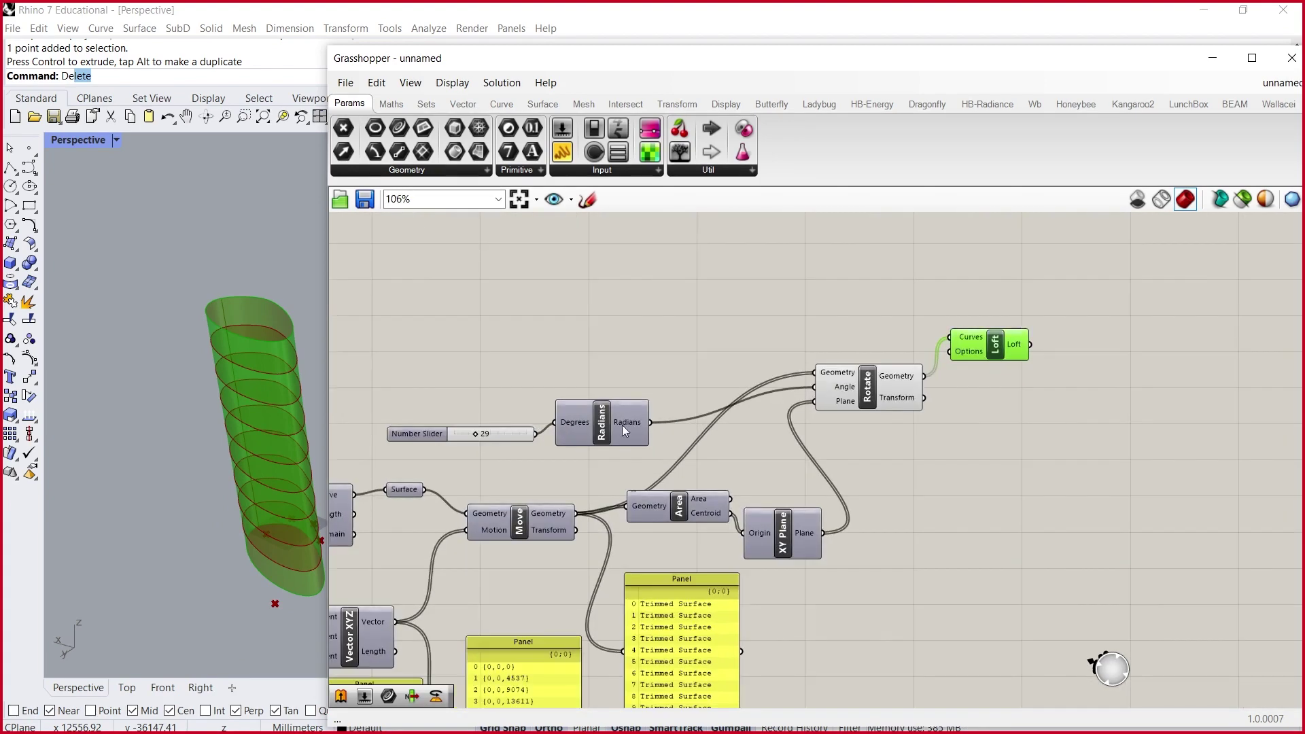
pyautogui.scroll(2, 627, 426)
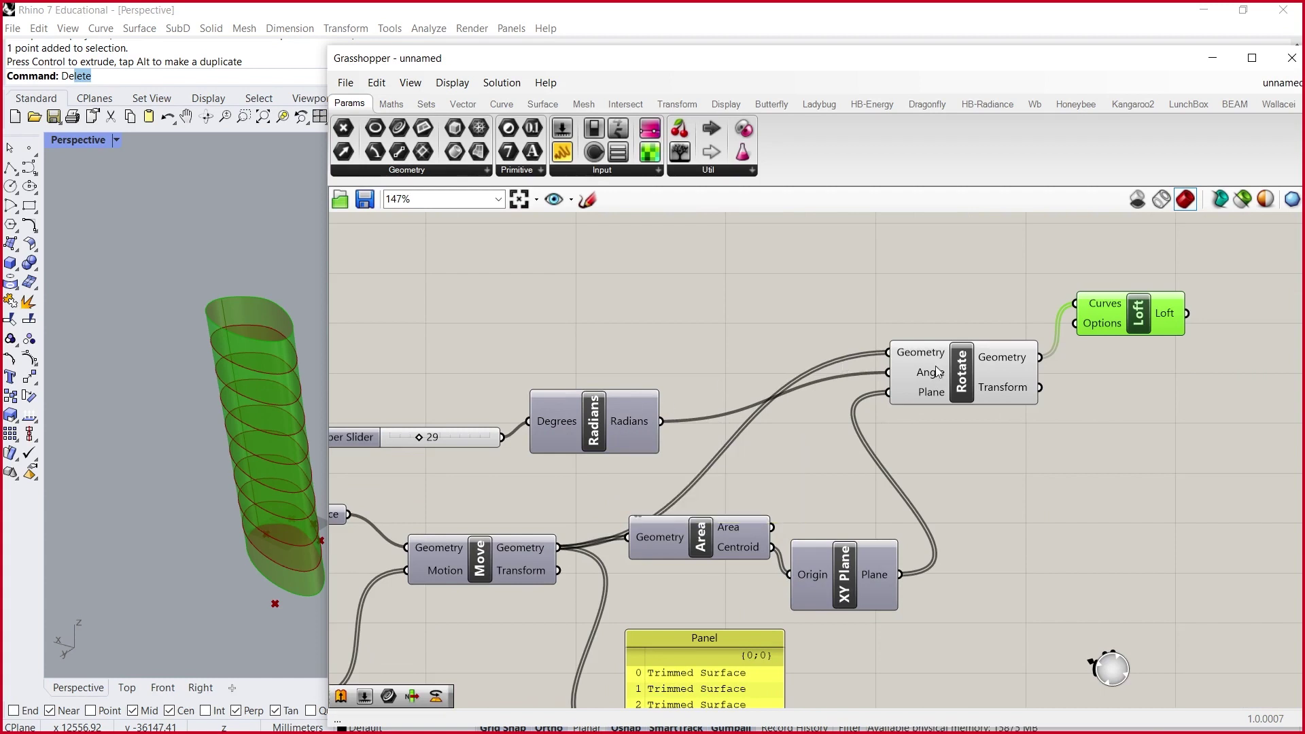
pyautogui.moveTo(936, 368); pyautogui.dragTo(927, 359)
pyautogui.moveTo(923, 348)
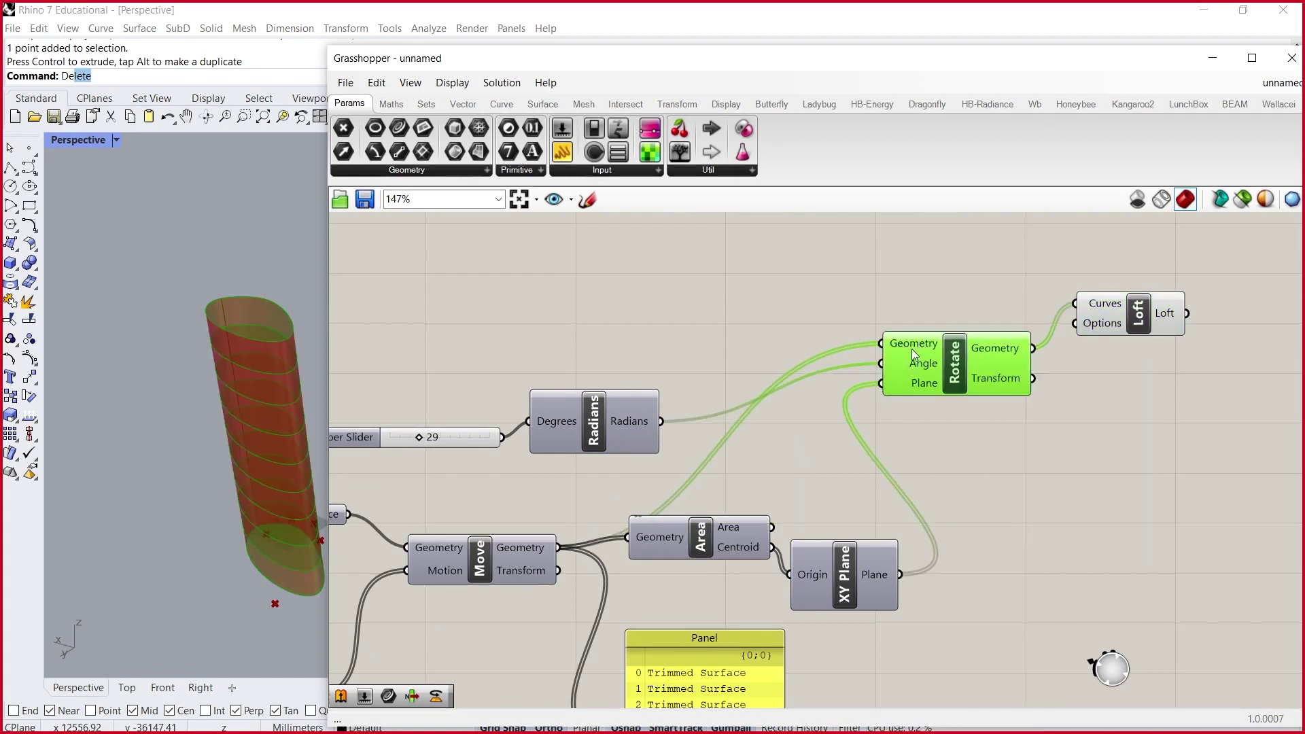
# - Duplicate the Series component together with its Step and Count sliders and place the copy above the Radians component
pyautogui.scroll(-5, 973, 370)
pyautogui.scroll(4, 545, 650)
pyautogui.moveTo(609, 582); pyautogui.dragTo(439, 470)
pyautogui.hotkey('ctrl', 'c')
pyautogui.hotkey('ctrl', 'v')
pyautogui.scroll(-3, 428, 615)
pyautogui.moveTo(556, 593); pyautogui.dragTo(924, 253)
pyautogui.scroll(3, 1043, 234)
pyautogui.scroll(-2, 816, 306)
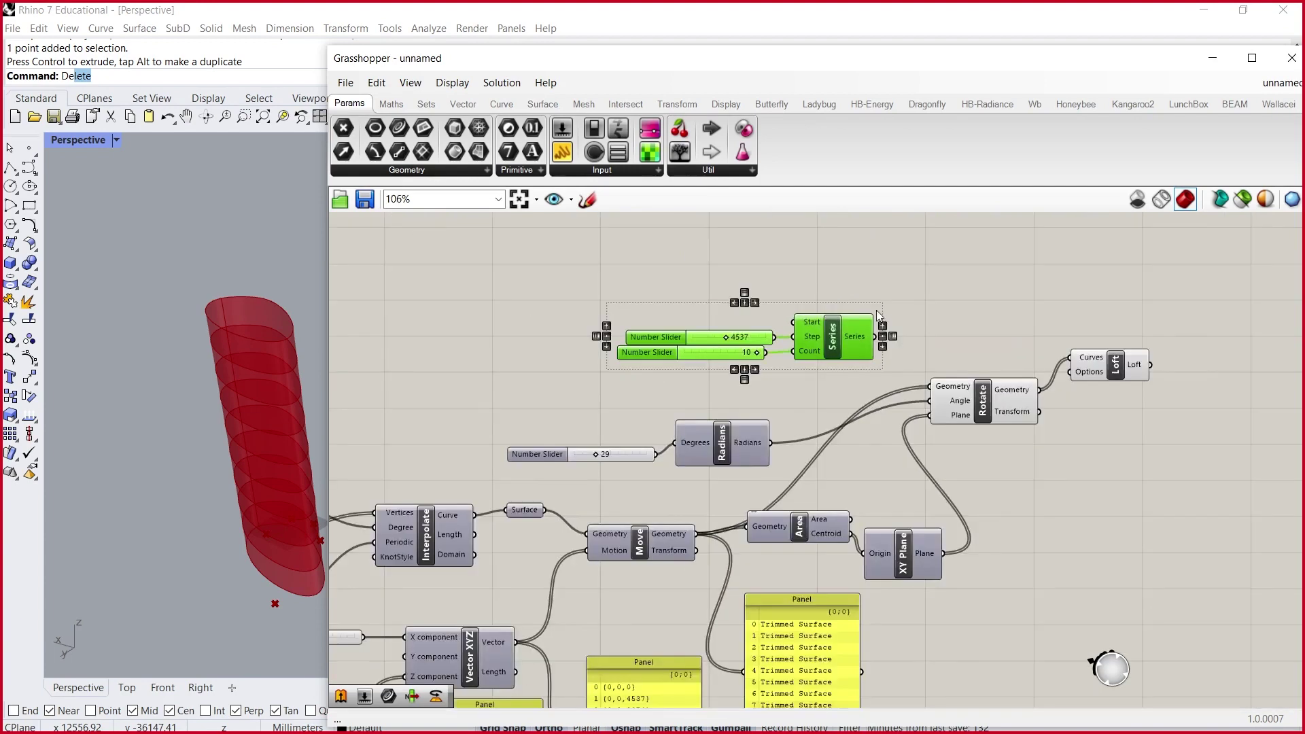
# - Set the Step slider of the copied Series component to 15
pyautogui.scroll(4, 645, 393)
pyautogui.doubleClick(542, 363)
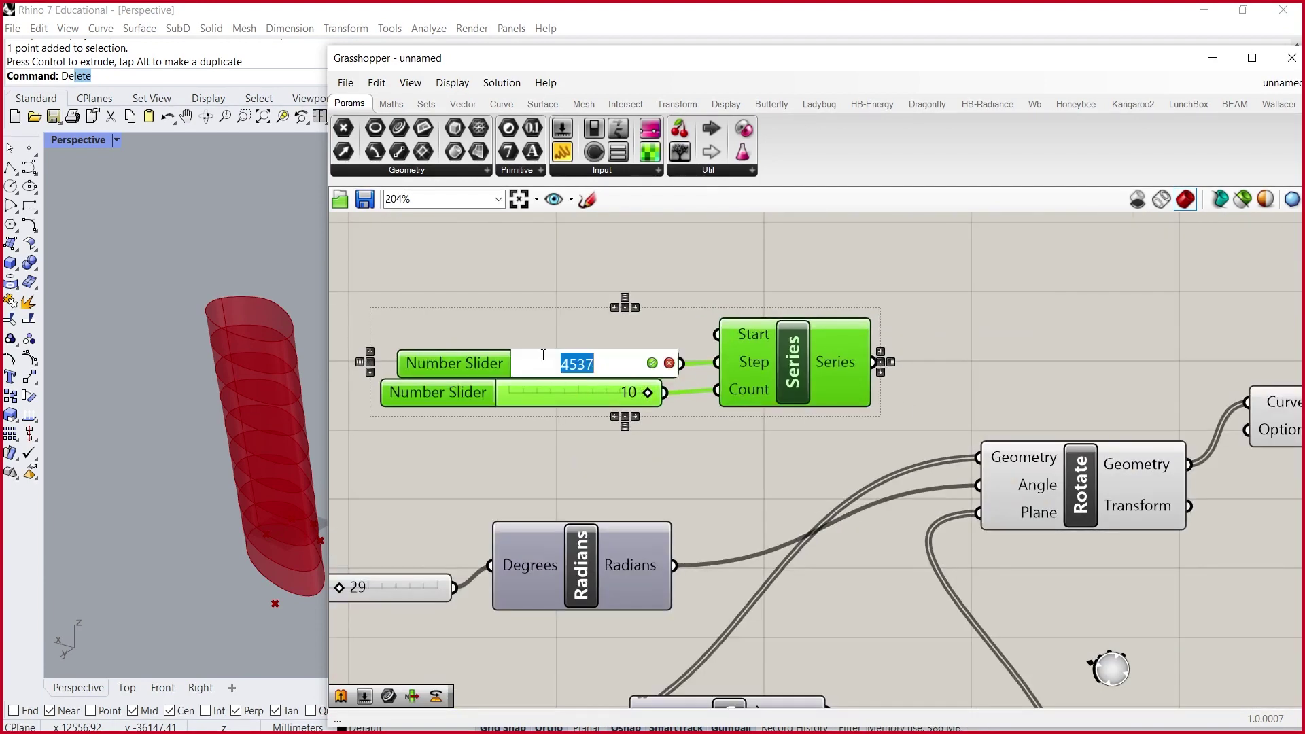
pyautogui.write('15')
pyautogui.click(652, 362)
# - Connect the original floor Count slider to the copied Series' Count input and delete the duplicate Count slider
pyautogui.scroll(-5, 830, 383)
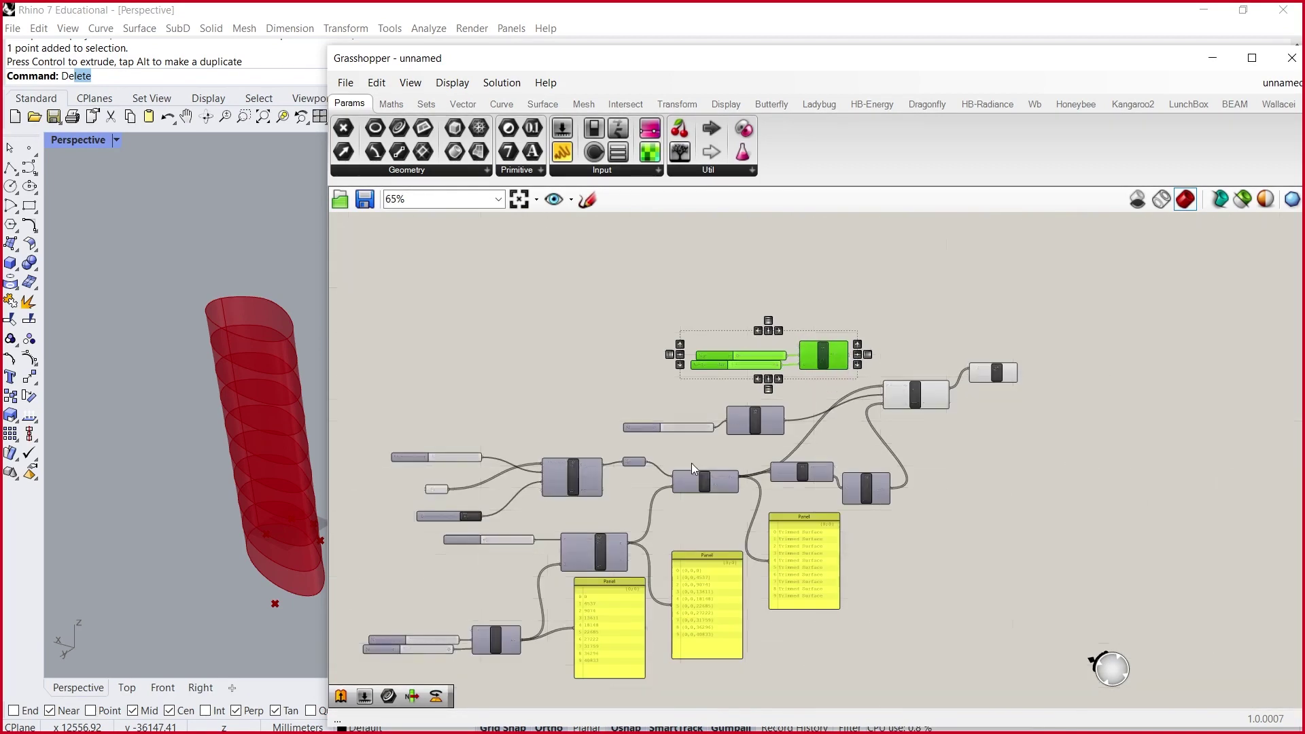
pyautogui.scroll(3, 456, 660)
pyautogui.moveTo(425, 670); pyautogui.dragTo(690, 440)
pyautogui.scroll(-4, 504, 599)
pyautogui.scroll(3, 731, 425)
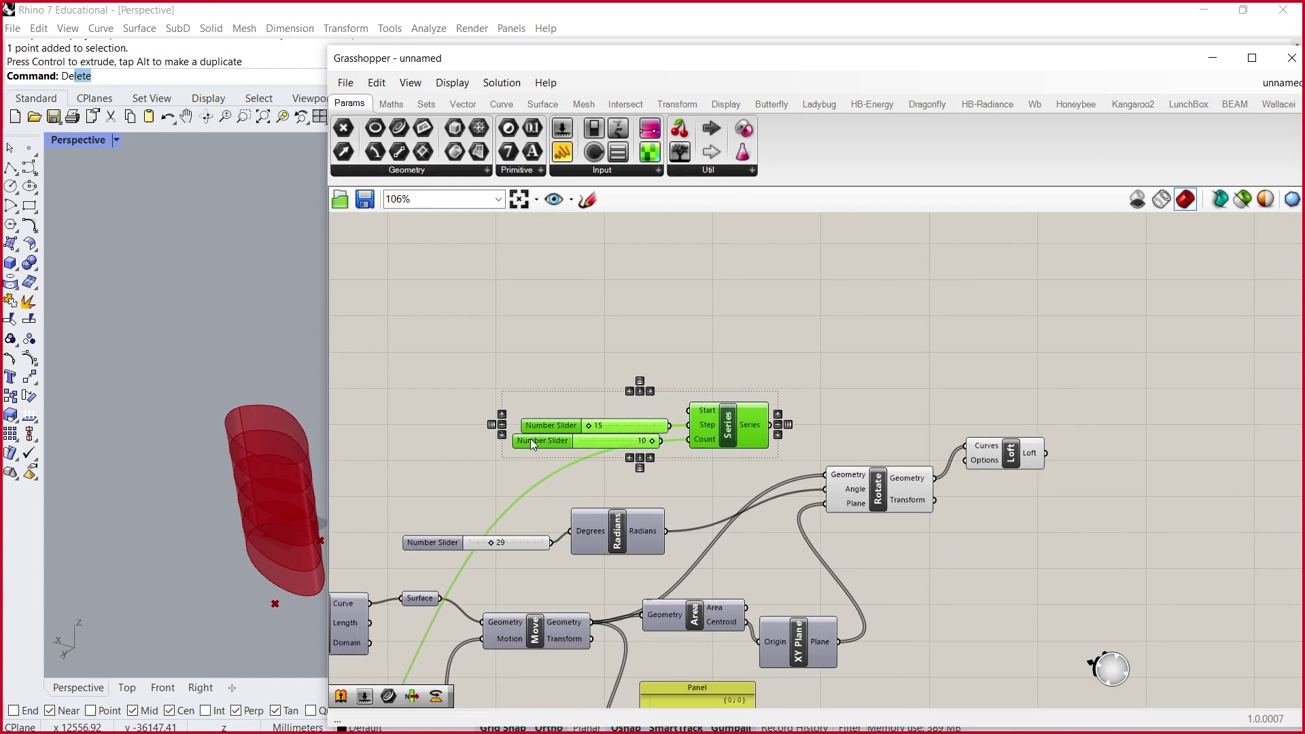
pyautogui.click(527, 470)
pyautogui.scroll(3, 559, 454)
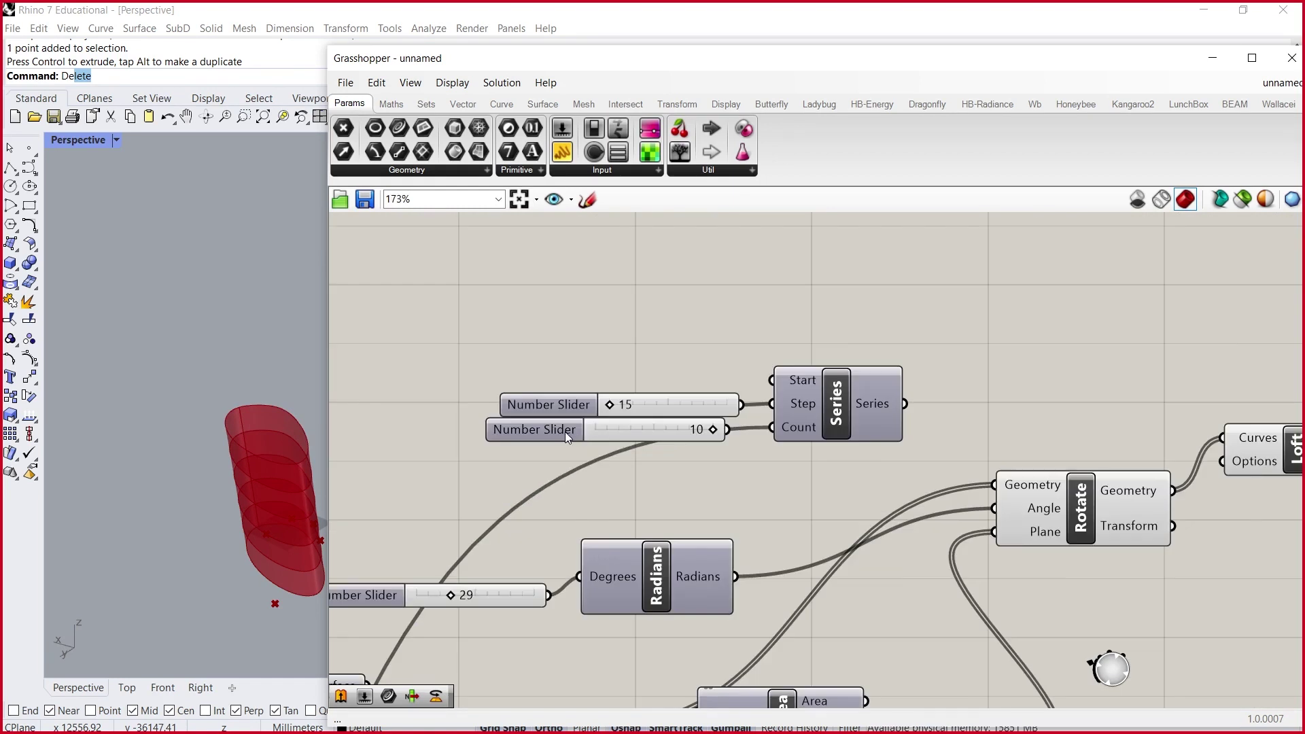
pyautogui.click(565, 431)
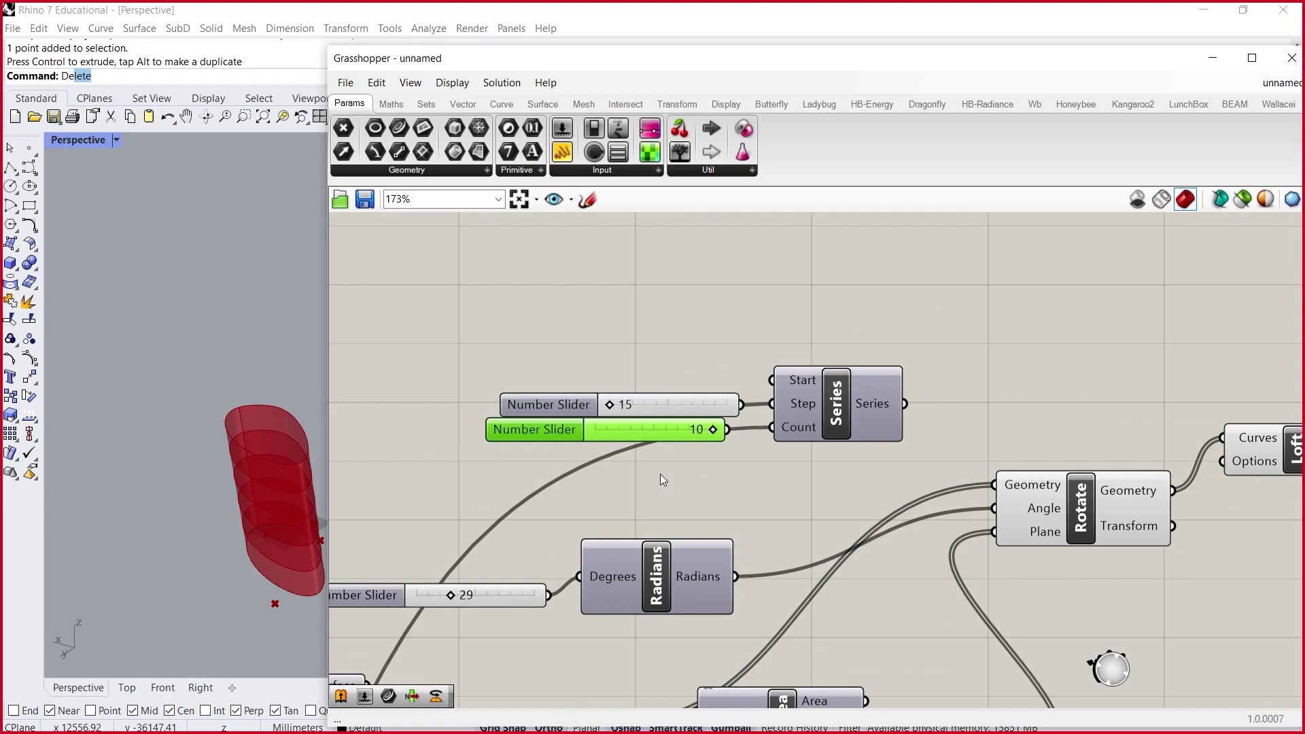
pyautogui.press('Delete')
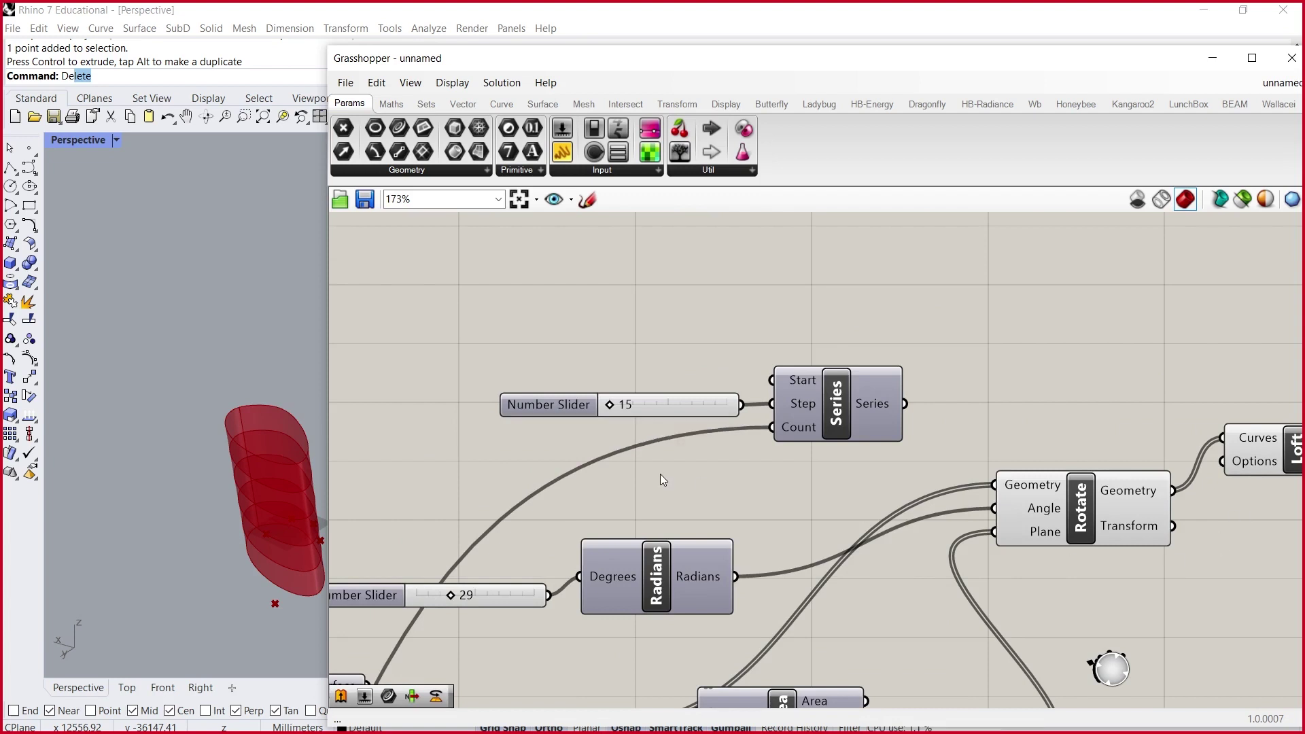
# - Connect the copied Series output to the Degrees input of Radians, replacing the single angle slider, and view the twisted tower
pyautogui.click(868, 402)
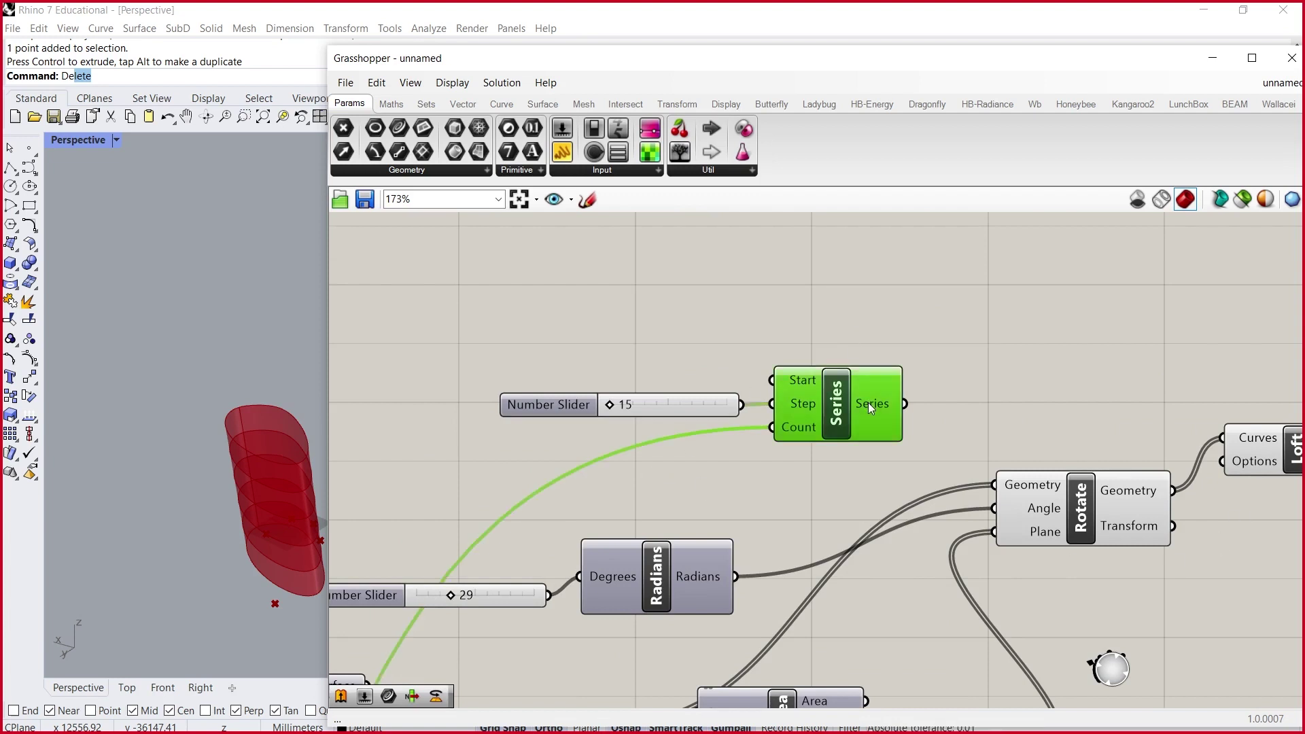
pyautogui.moveTo(869, 404)
pyautogui.scroll(-1, 874, 401)
pyautogui.scroll(1, 886, 422)
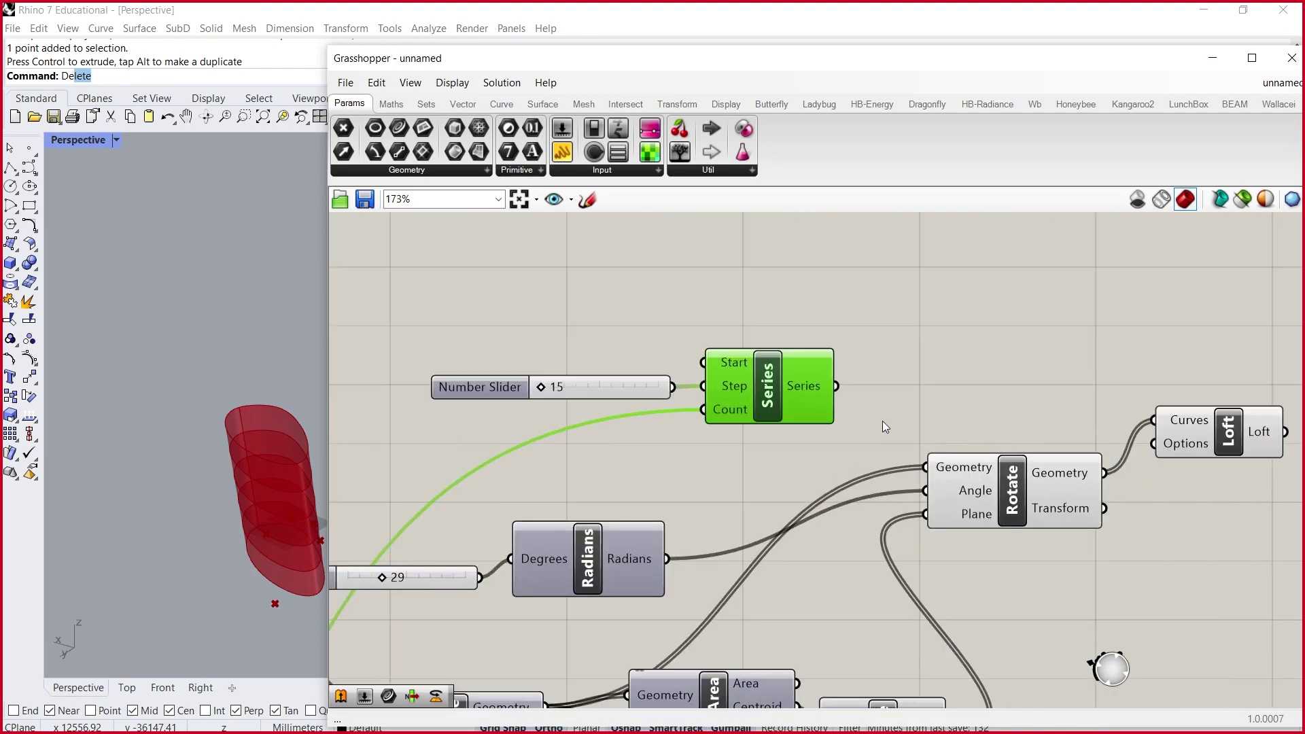
pyautogui.moveTo(836, 389); pyautogui.dragTo(511, 561)
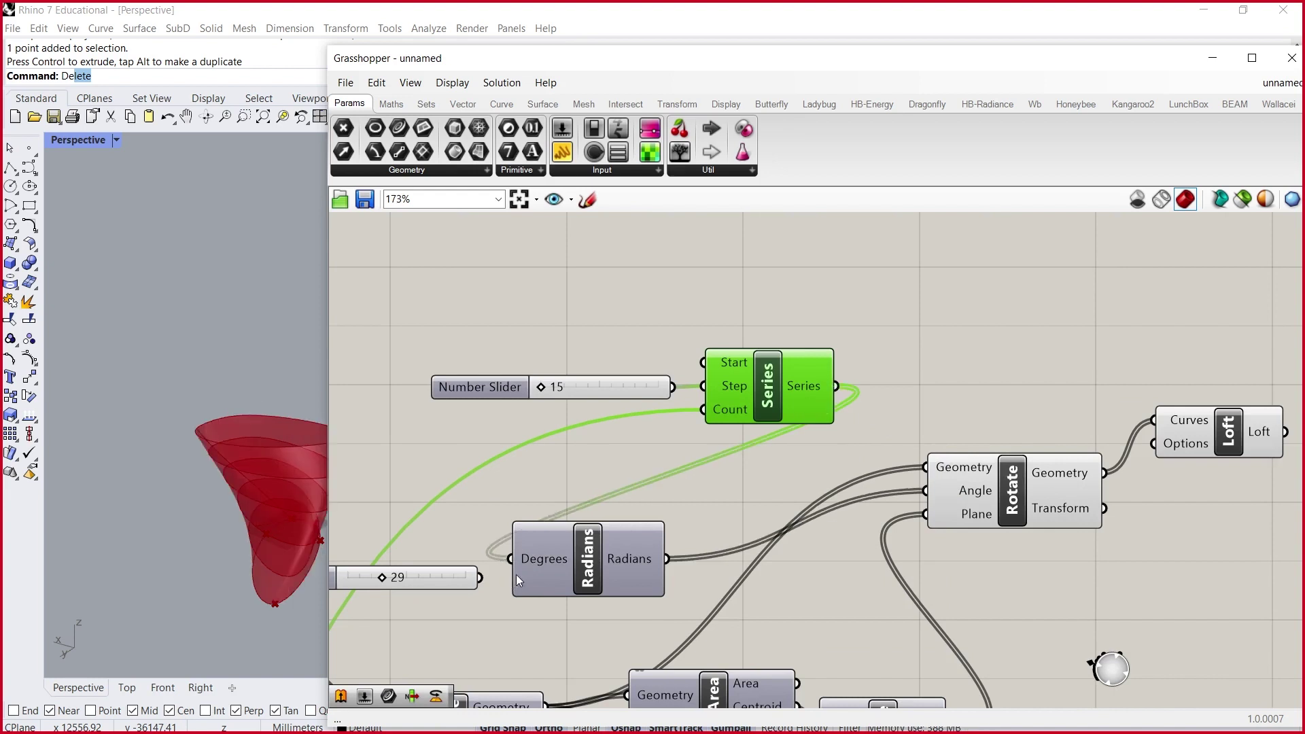
pyautogui.moveTo(171, 431); pyautogui.dragTo(203, 405, button='right')
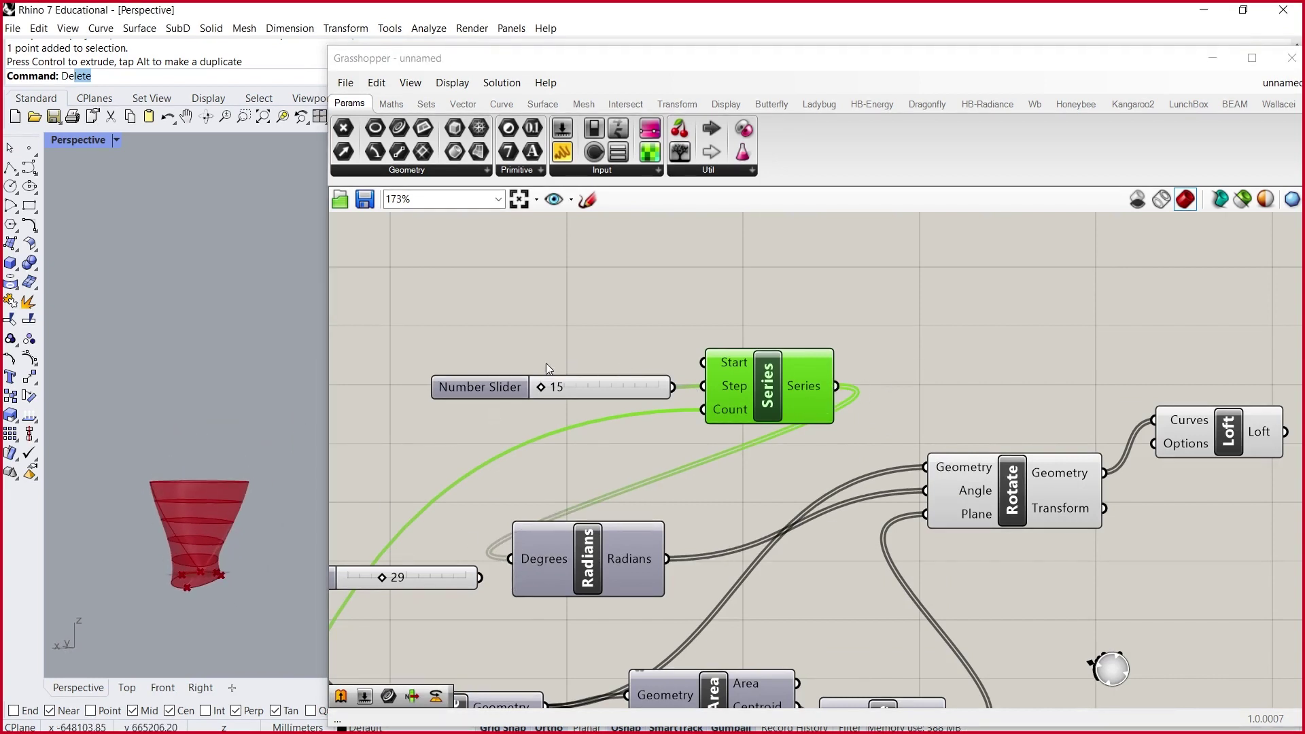
# - Replace the copied Series' Step slider with a new number slider of 10 and delete the old one
pyautogui.moveTo(540, 389); pyautogui.dragTo(575, 389)
pyautogui.doubleClick(603, 349)
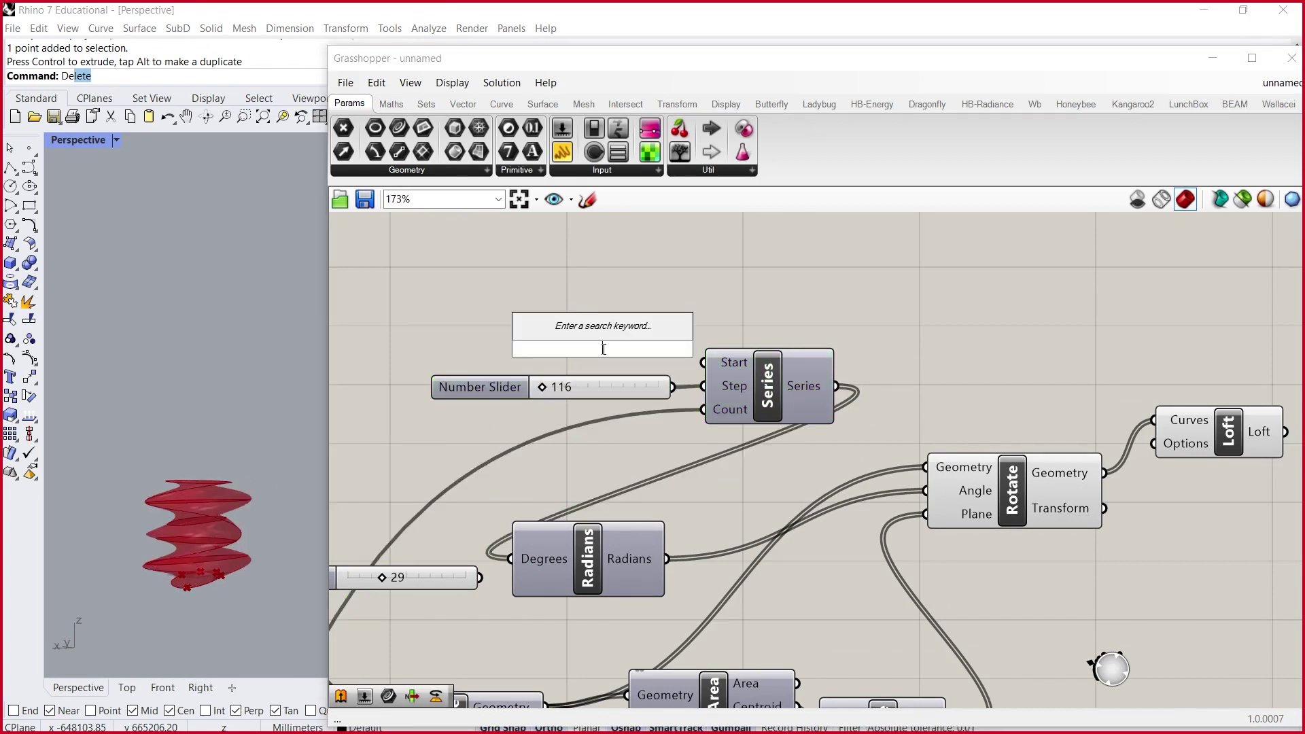
pyautogui.write('10')
pyautogui.press('Return')
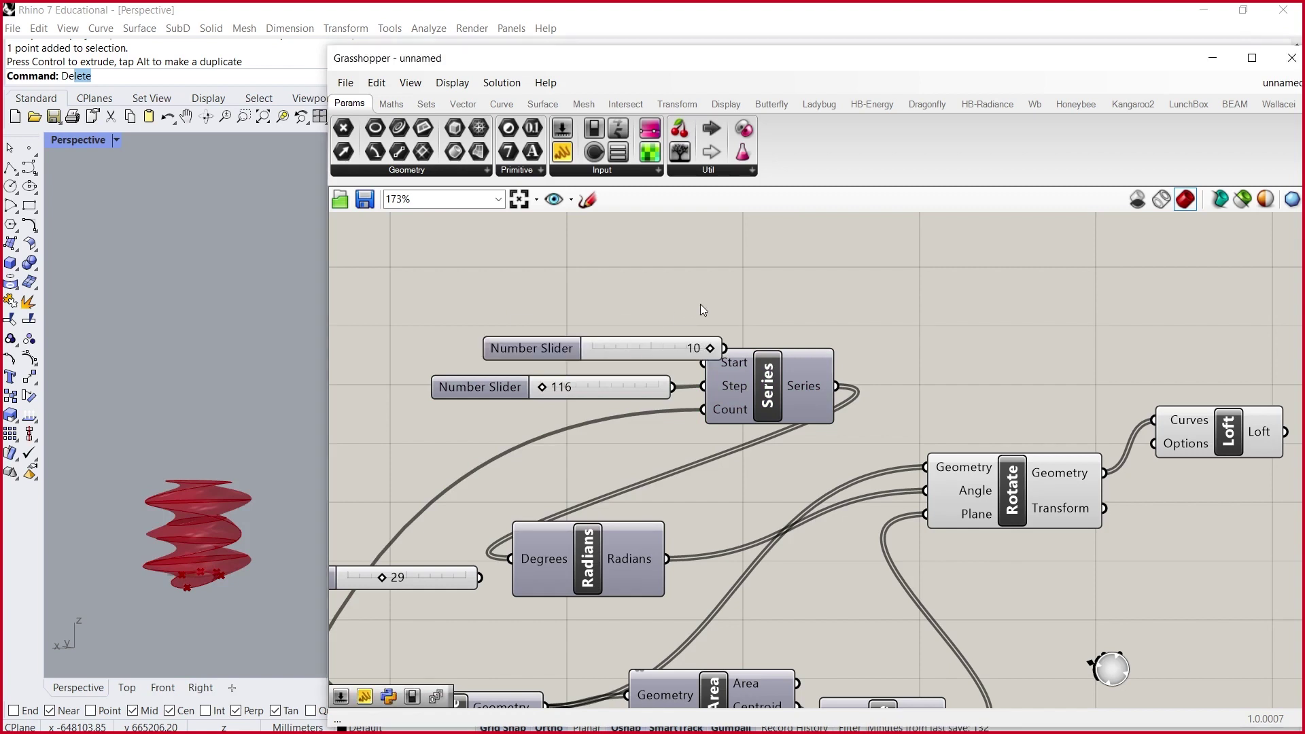
pyautogui.moveTo(673, 353); pyautogui.dragTo(703, 386)
pyautogui.click(632, 390)
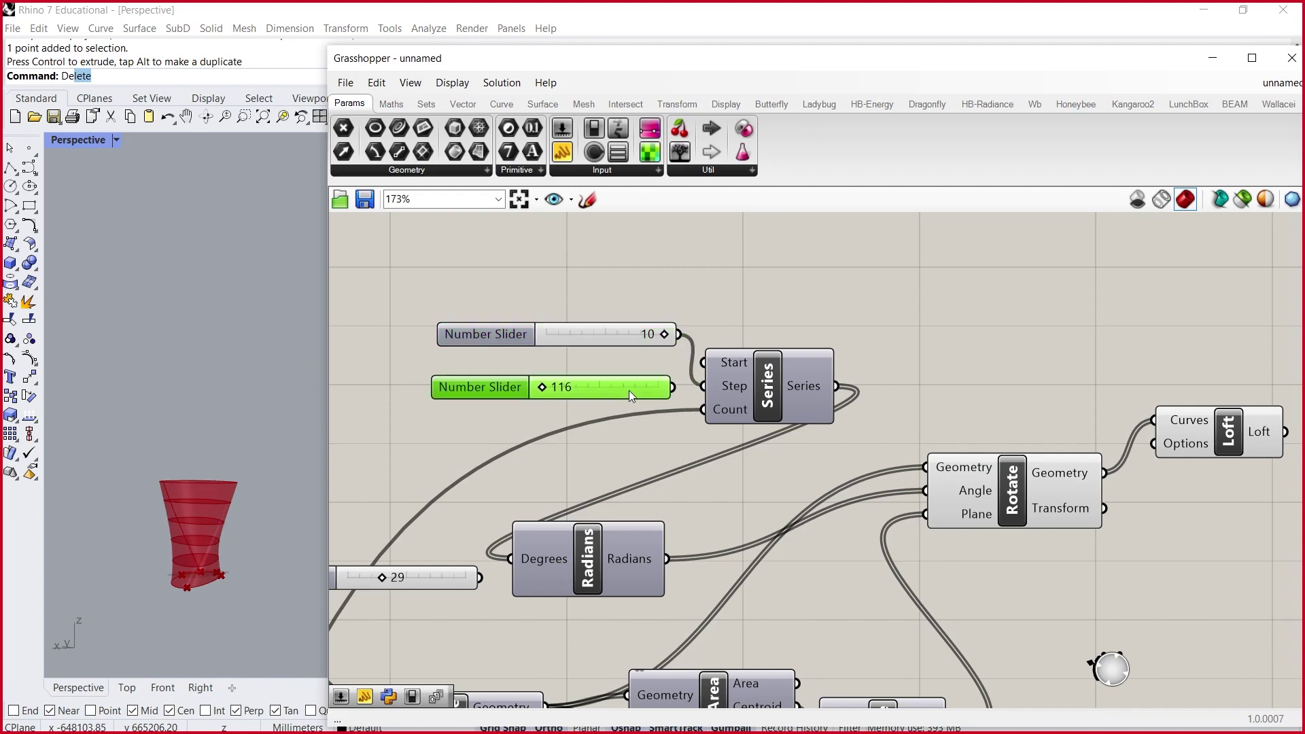
pyautogui.press('Delete')
# - Set the new Step slider to 0 and look at the untwisted tower up close
pyautogui.scroll(4, 574, 336)
pyautogui.moveTo(622, 297); pyautogui.dragTo(327, 306)
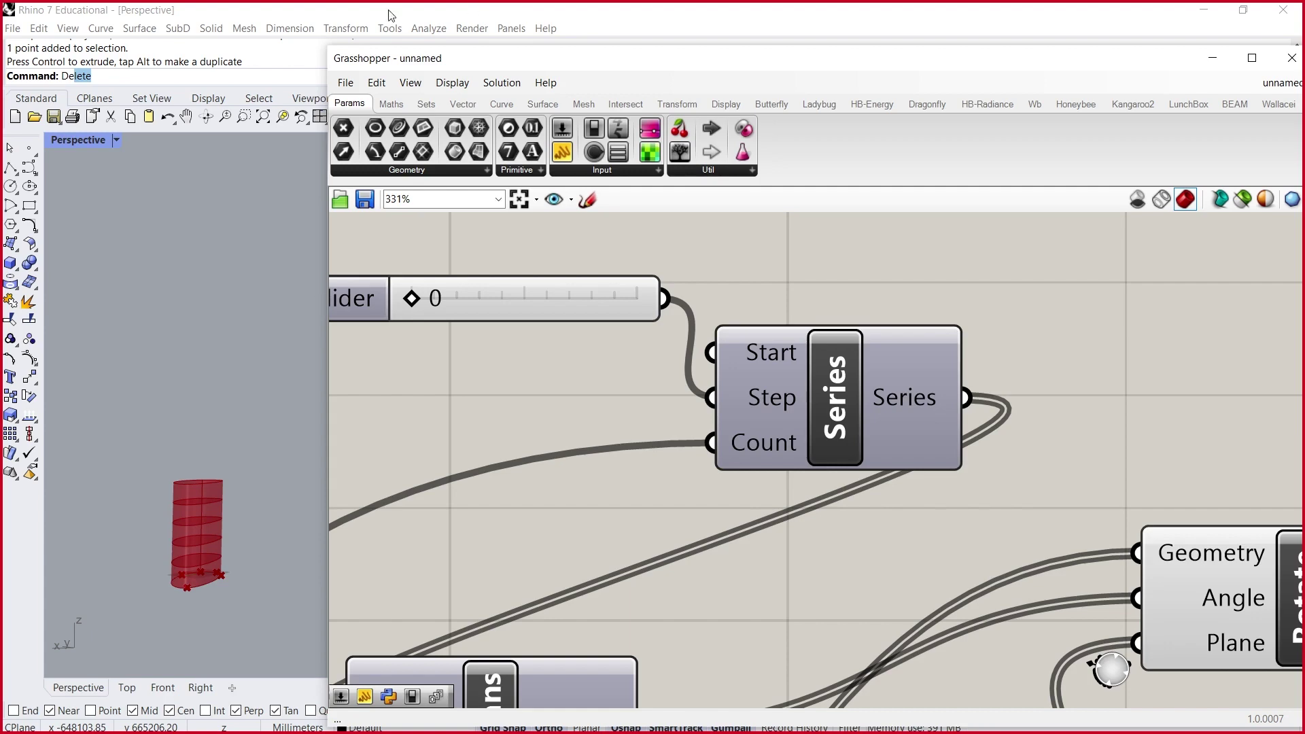
pyautogui.scroll(3, 187, 621)
pyautogui.scroll(3, 240, 495)
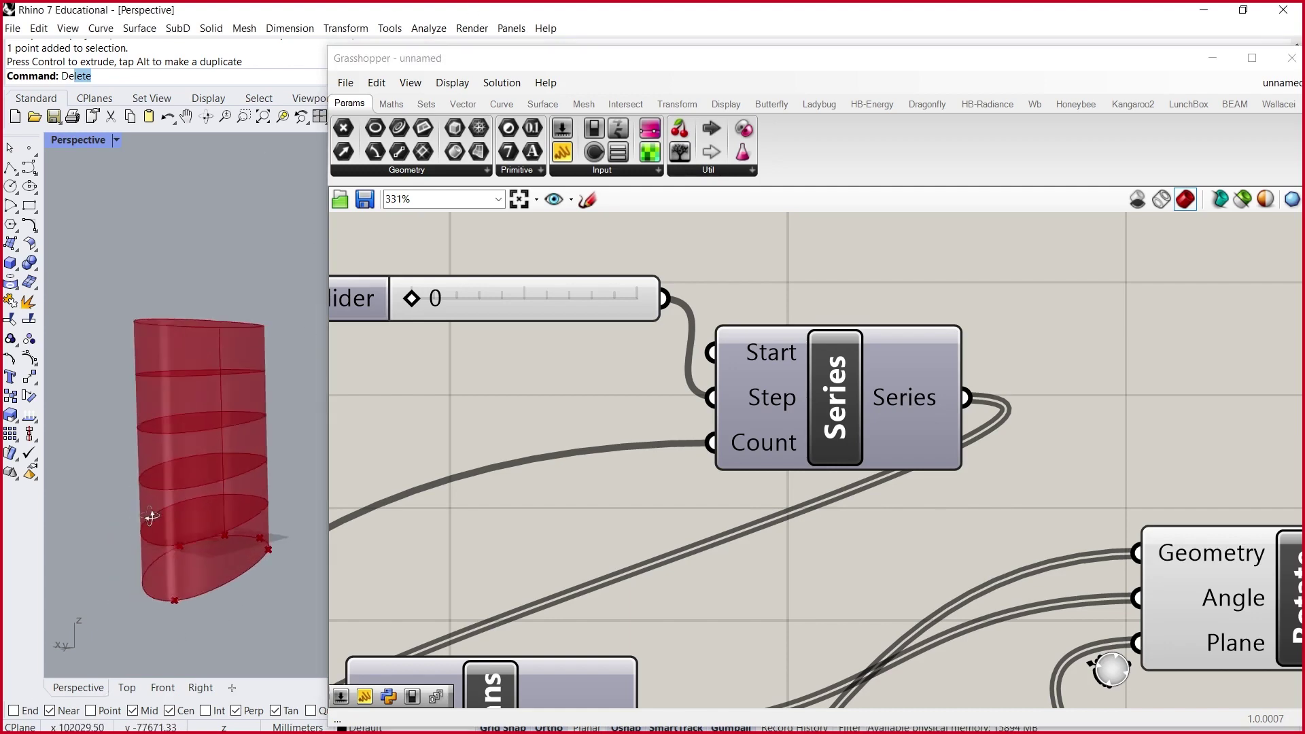
# - Place Radians between the rotation Series and Rotate, and shift Rotate and Loft outward to make room
pyautogui.scroll(-5, 1115, 400)
pyautogui.scroll(3, 1099, 399)
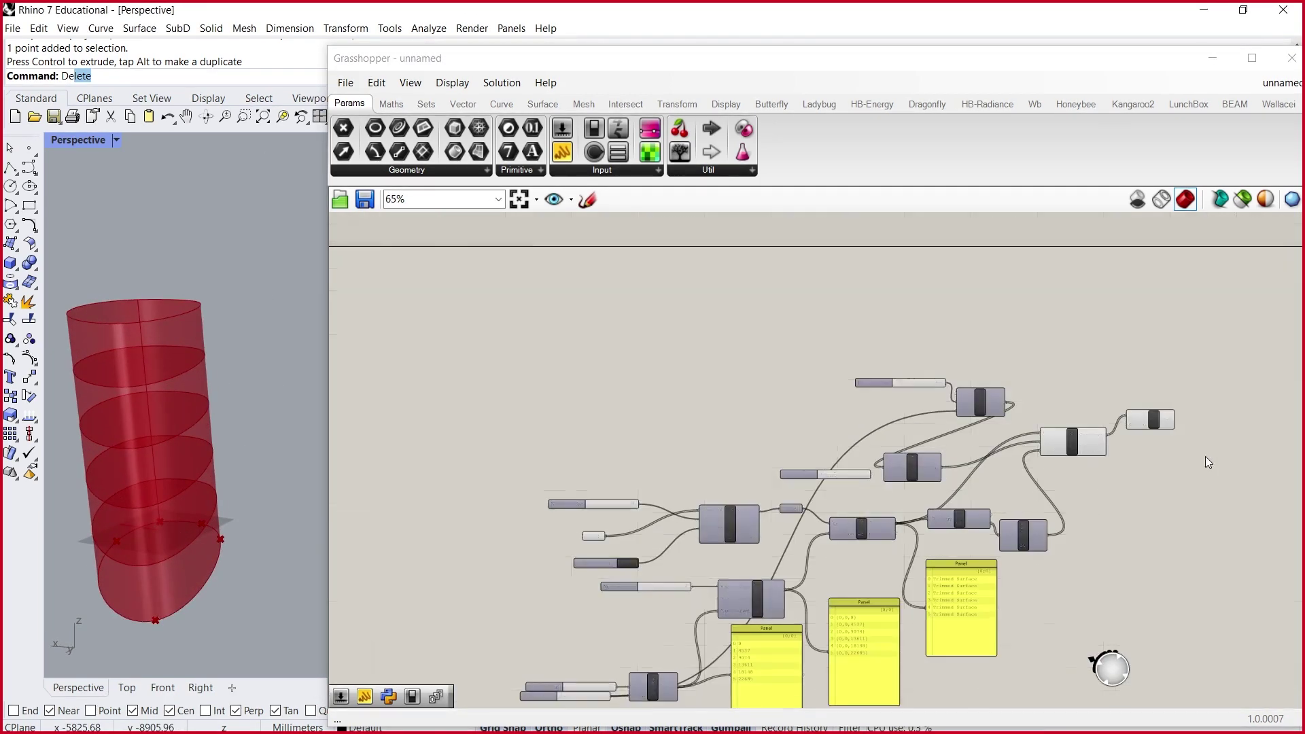
pyautogui.moveTo(588, 472); pyautogui.dragTo(879, 331)
pyautogui.moveTo(885, 404); pyautogui.dragTo(951, 414)
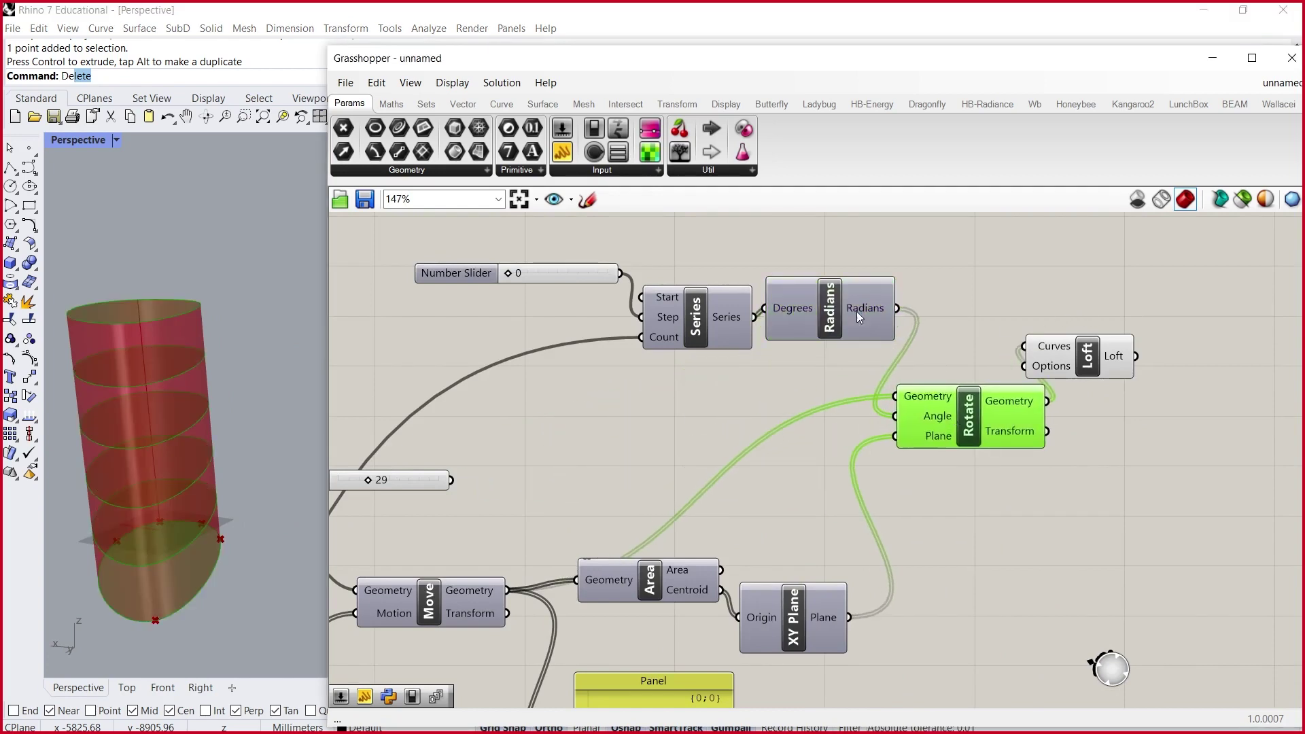
pyautogui.moveTo(829, 304); pyautogui.dragTo(830, 341)
pyautogui.moveTo(1080, 357); pyautogui.dragTo(1161, 378)
# - Move the slider, Series, Radians, Rotate and Loft group closer to the Move component, and tidy Area and XY Plane beneath it
pyautogui.moveTo(1186, 437); pyautogui.dragTo(531, 249)
pyautogui.moveTo(673, 316); pyautogui.dragTo(602, 427)
pyautogui.moveTo(635, 585); pyautogui.dragTo(643, 631)
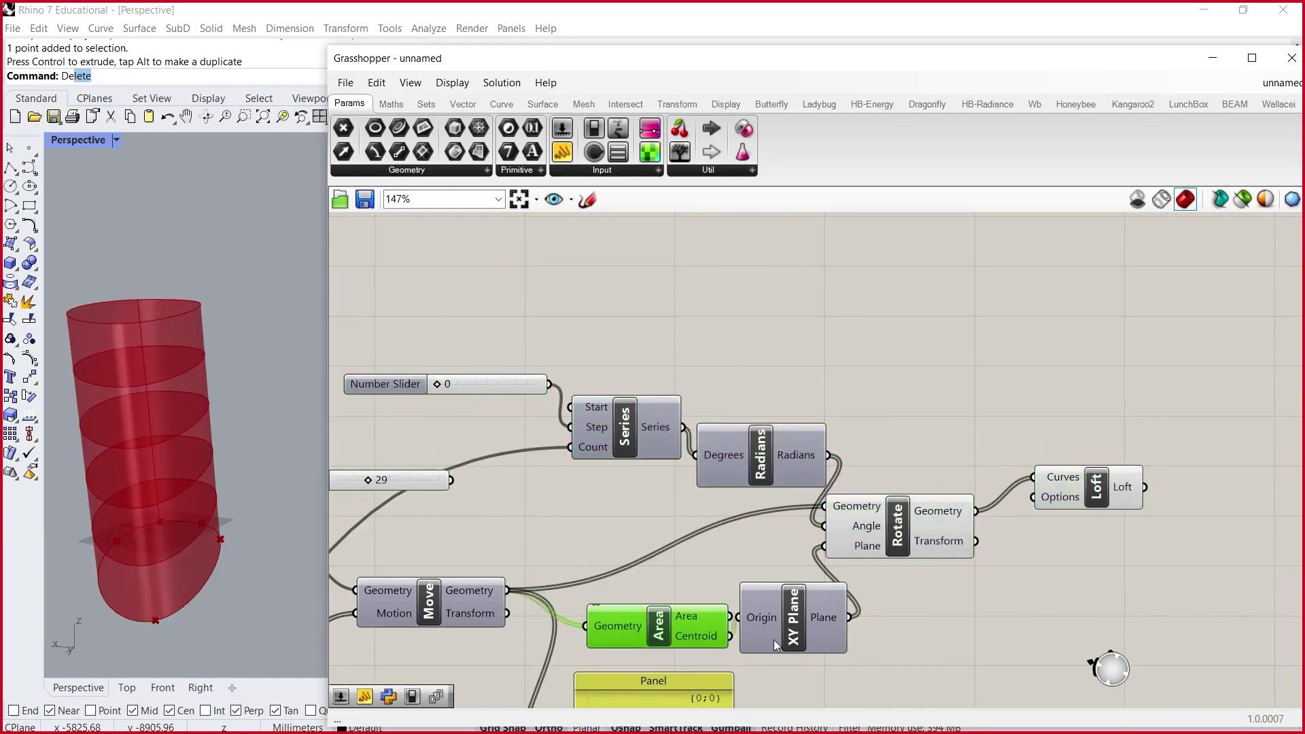
pyautogui.moveTo(794, 644); pyautogui.dragTo(786, 668)
pyautogui.moveTo(635, 626); pyautogui.dragTo(622, 614)
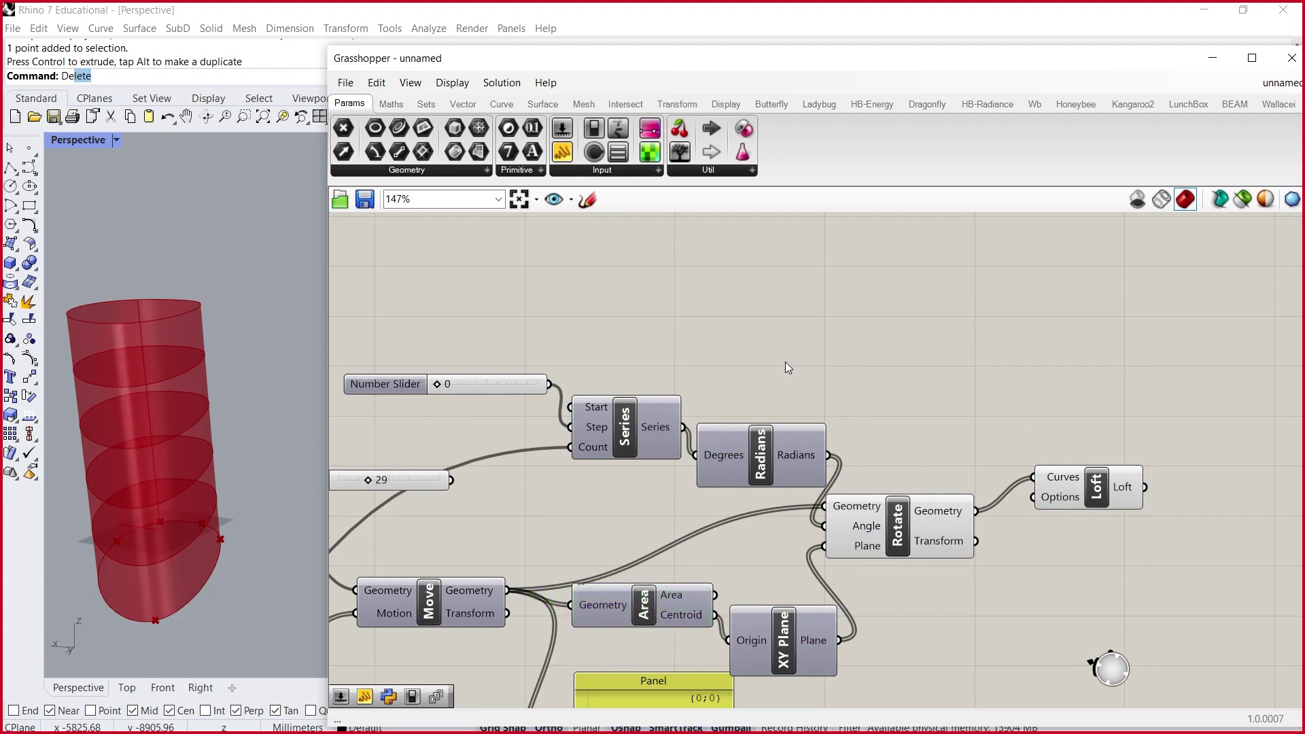
# - Raise the shared floor Count to 8, set the rotation Step slider to 4, and highlight the Loft result
pyautogui.scroll(-2, 798, 325)
pyautogui.click(624, 420)
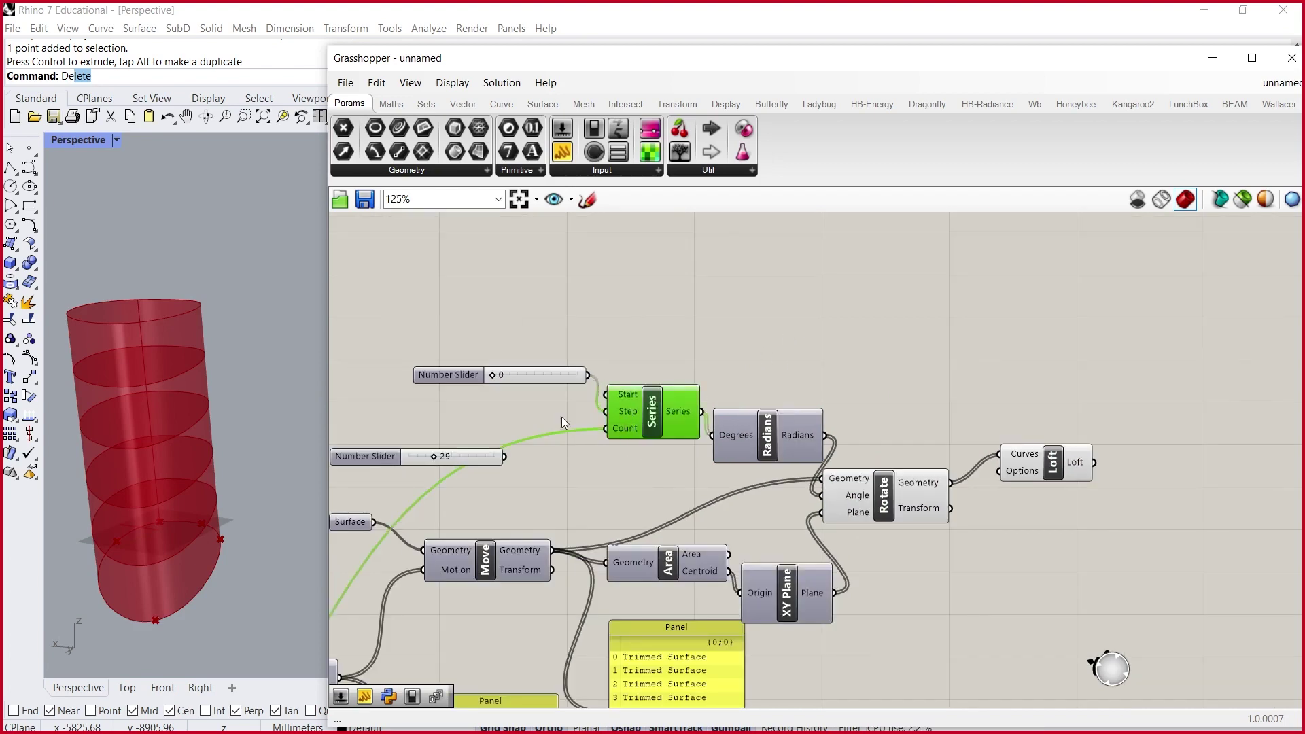
pyautogui.scroll(-5, 547, 409)
pyautogui.scroll(5, 816, 407)
pyautogui.click(824, 420)
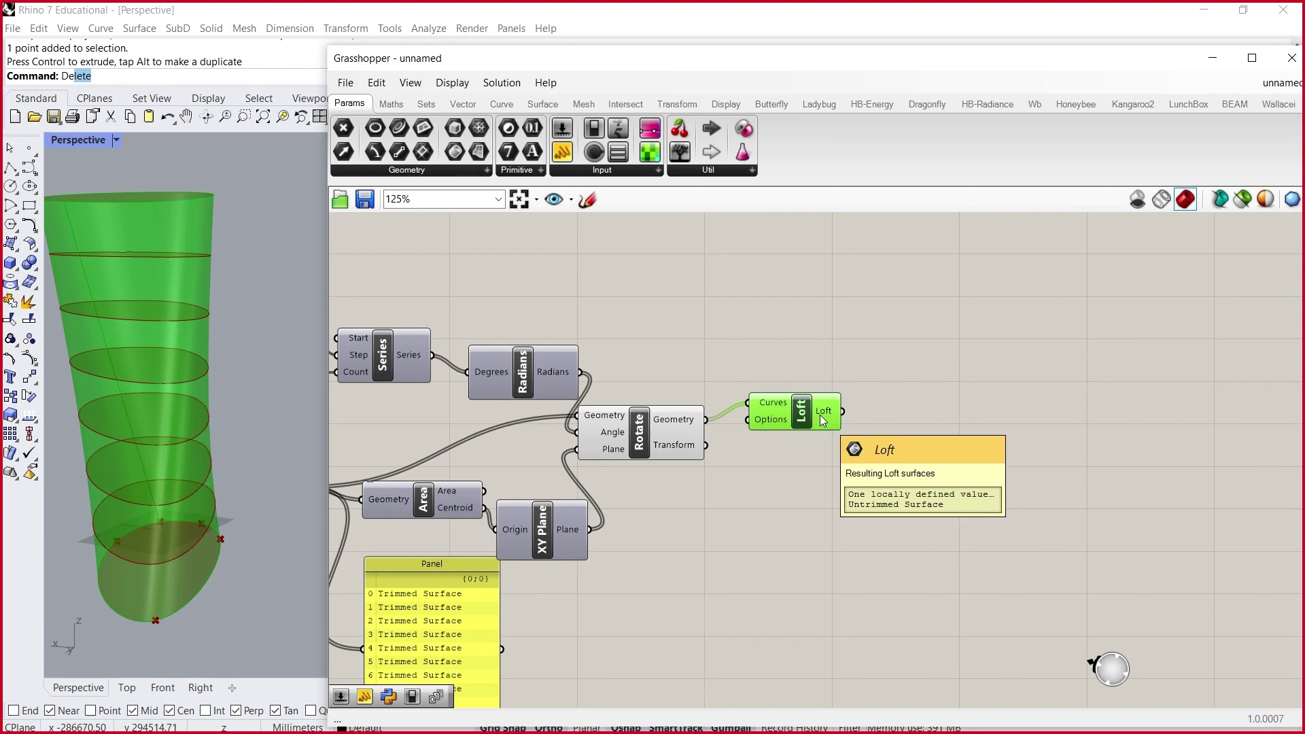
# - Temporarily show the Move component's preview to compare the unrotated floors with the twisted tower, and hide it again
pyautogui.scroll(-3, 576, 417)
pyautogui.scroll(4, 521, 405)
pyautogui.click(526, 469)
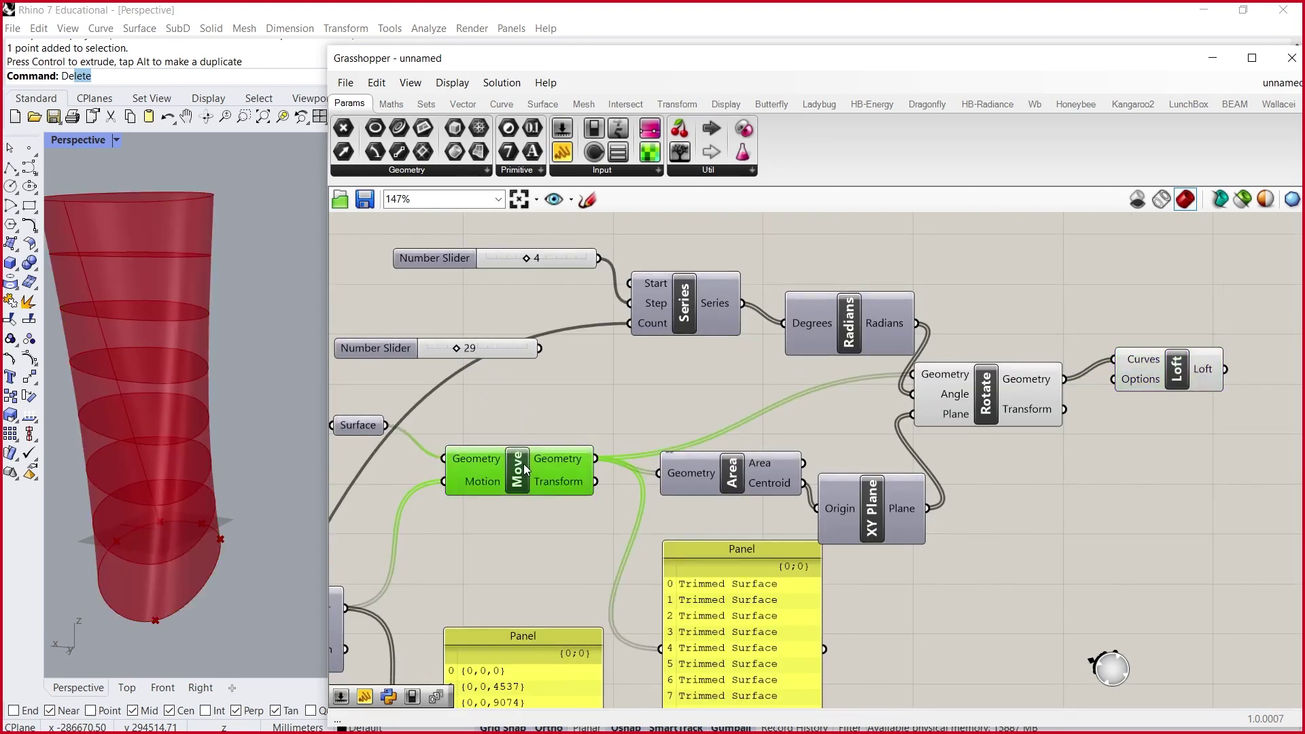
pyautogui.rightClick(525, 469)
pyautogui.click(574, 513)
pyautogui.moveTo(248, 471); pyautogui.dragTo(211, 395, button='right')
pyautogui.rightClick(529, 472)
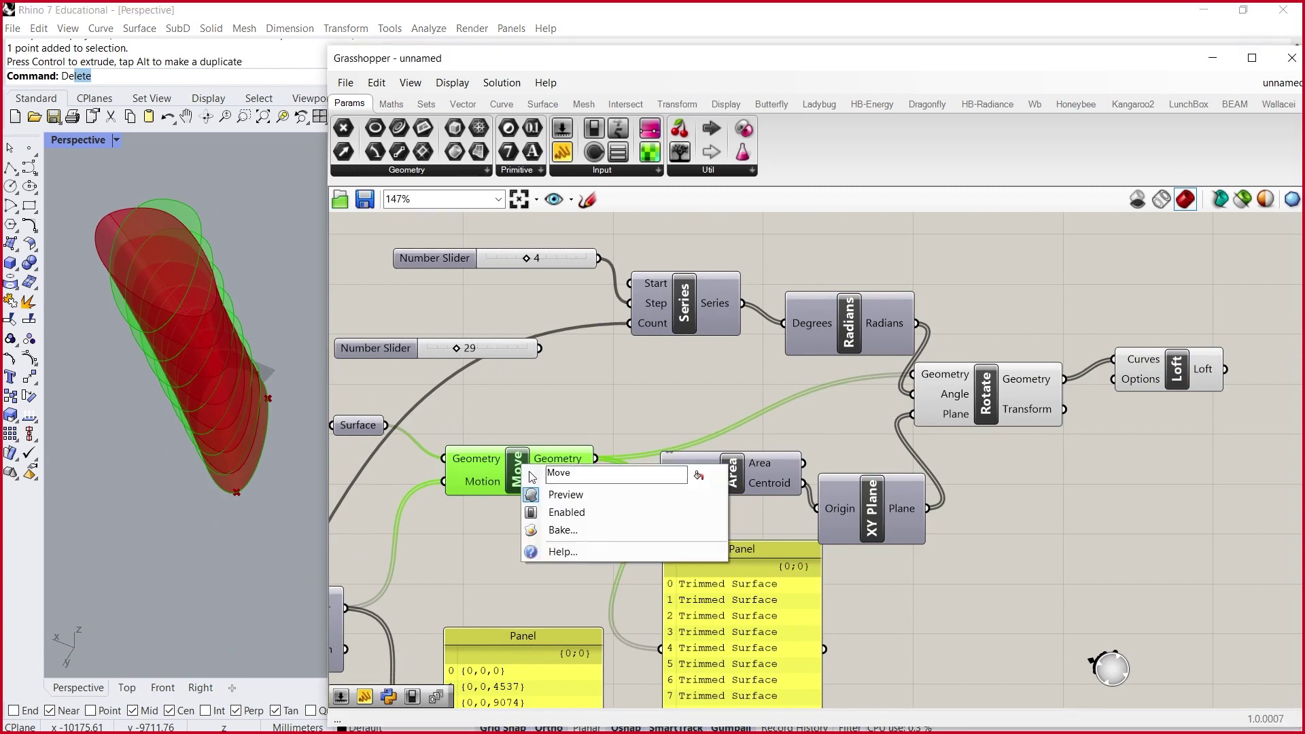
pyautogui.click(581, 499)
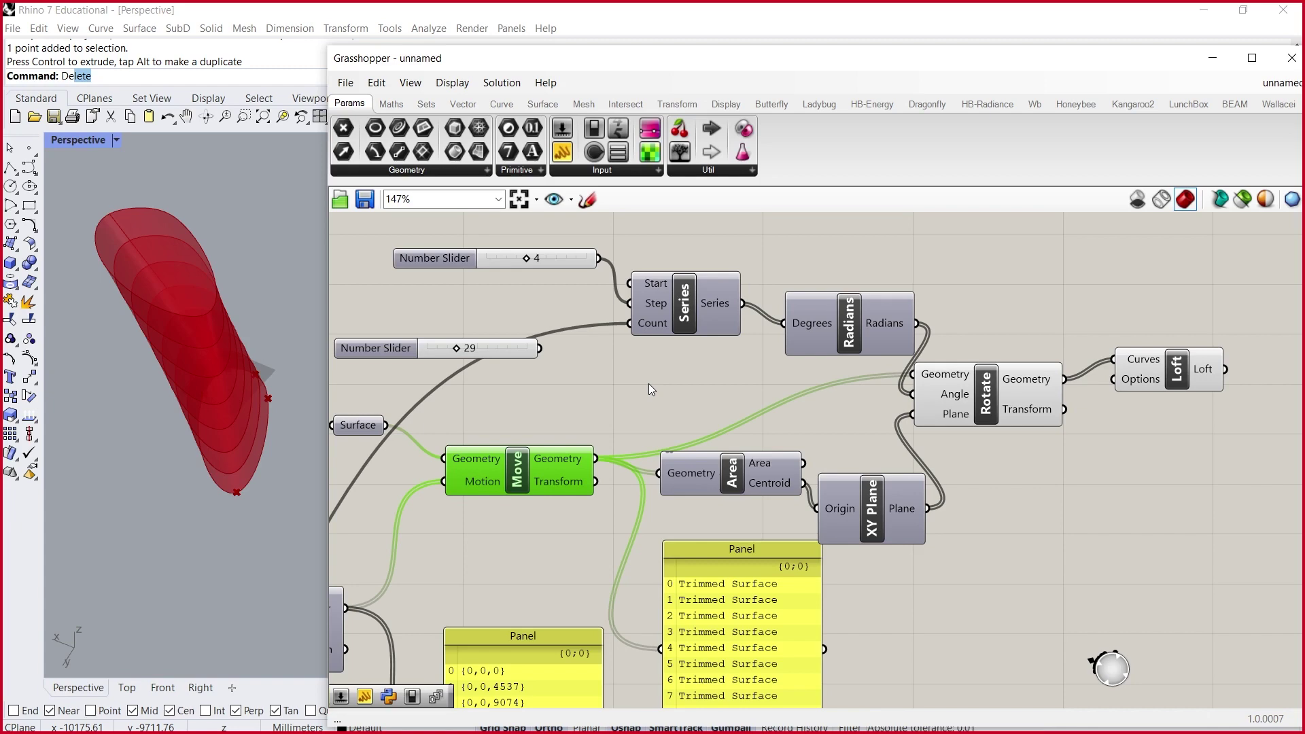
# - Add a Divide Domain² component and place it above and beyond the Loft component
pyautogui.scroll(-3, 648, 383)
pyautogui.click(1043, 378)
pyautogui.moveTo(1040, 381)
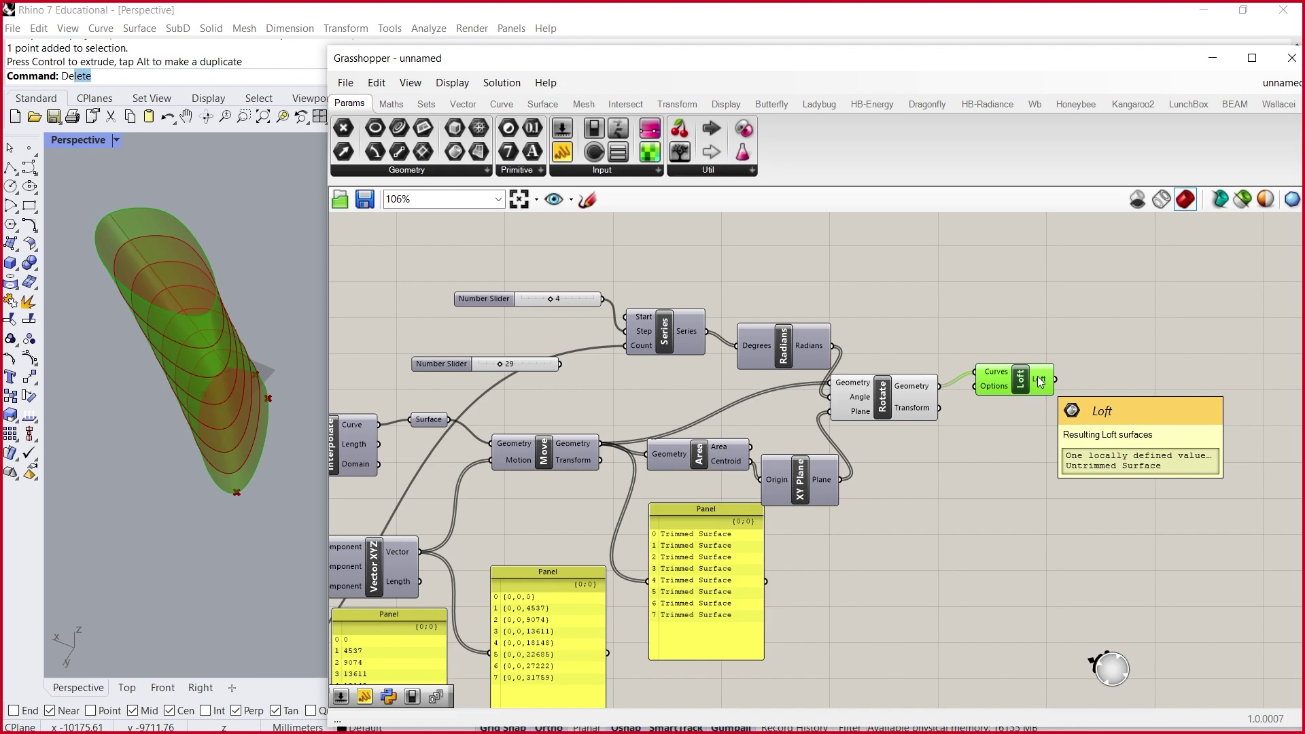
pyautogui.doubleClick(1067, 311)
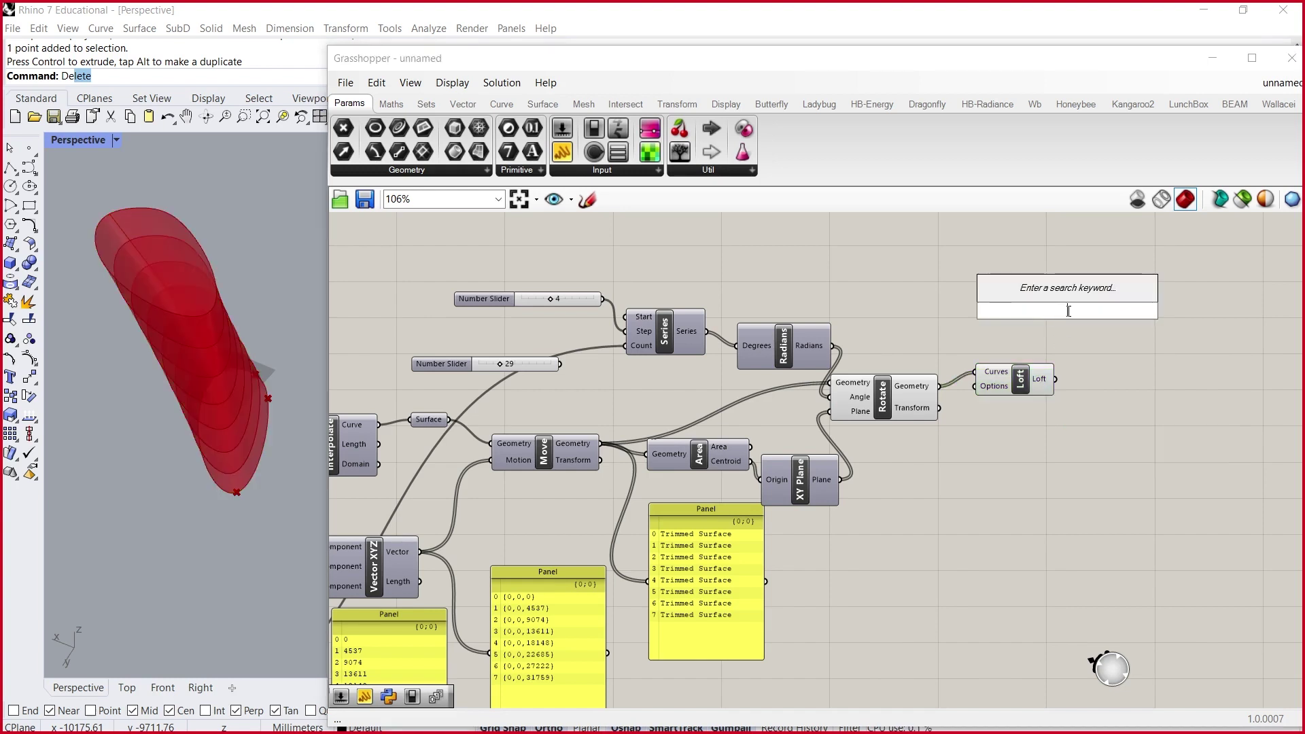
pyautogui.write('divide')
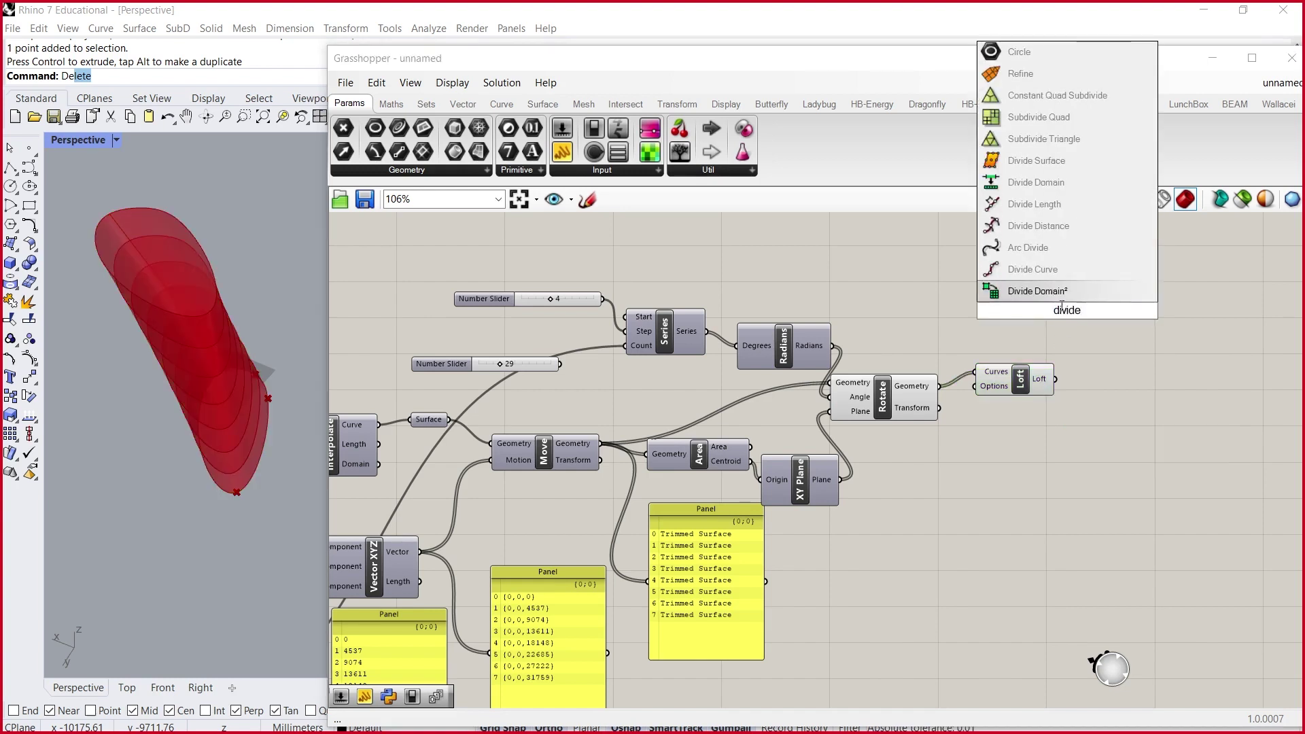
pyautogui.press('Return')
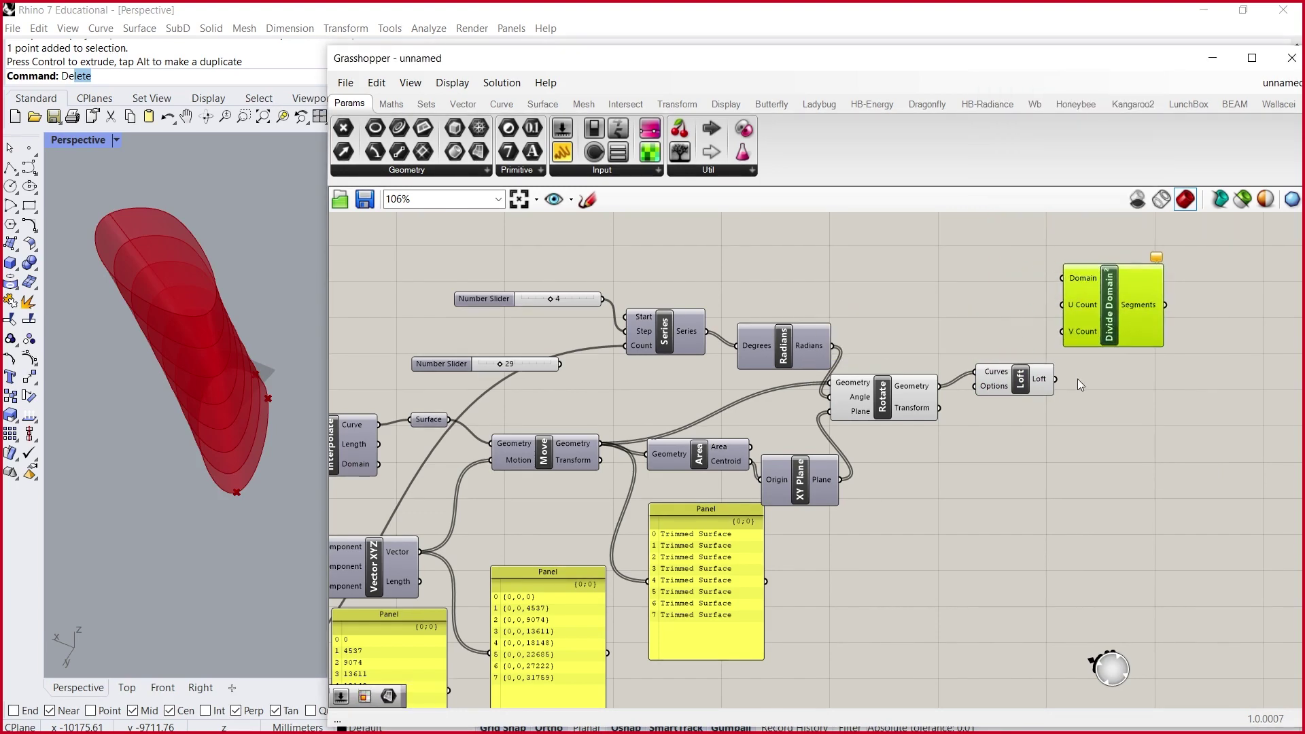
pyautogui.scroll(2, 1043, 348)
pyautogui.moveTo(1043, 348); pyautogui.dragTo(1100, 314)
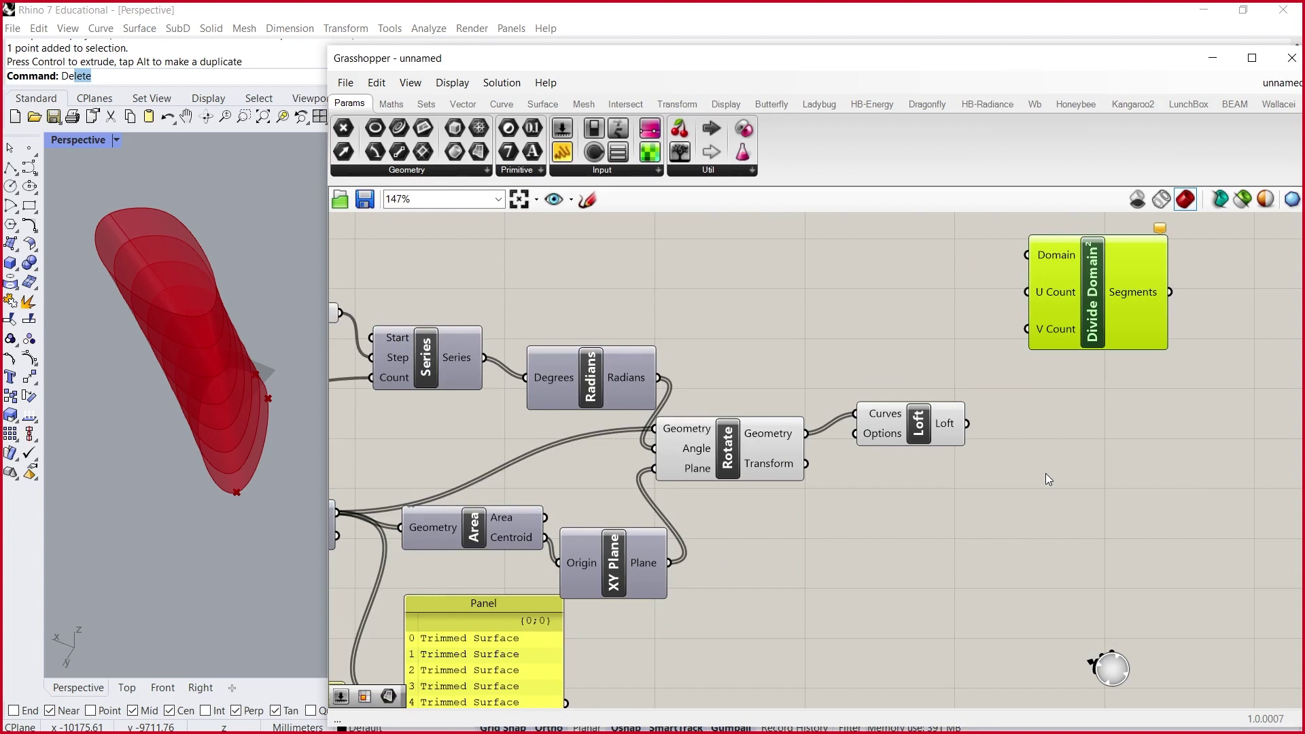
pyautogui.moveTo(1081, 287); pyautogui.dragTo(1067, 314)
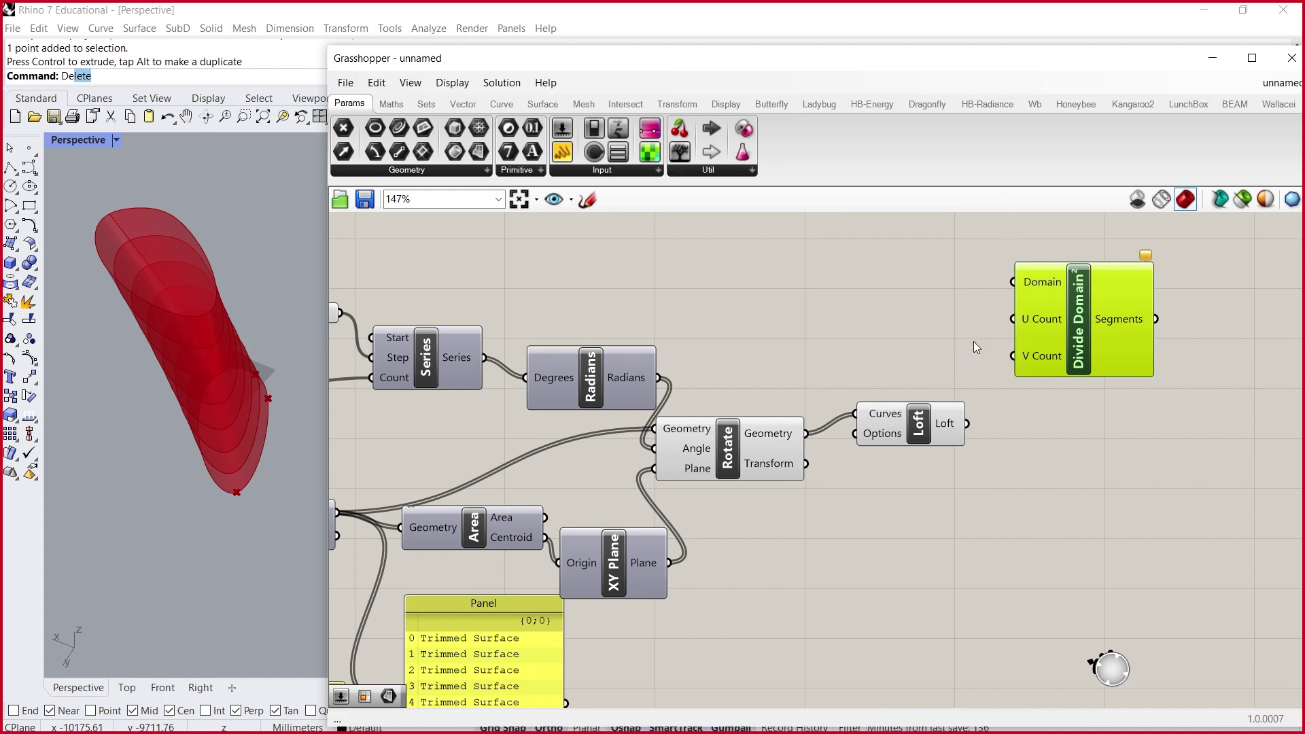
# - Feed the Loft result into Divide Domain²'s Domain, and drive its U Count and V Count with two number sliders set to 10
pyautogui.moveTo(969, 428); pyautogui.dragTo(1017, 283)
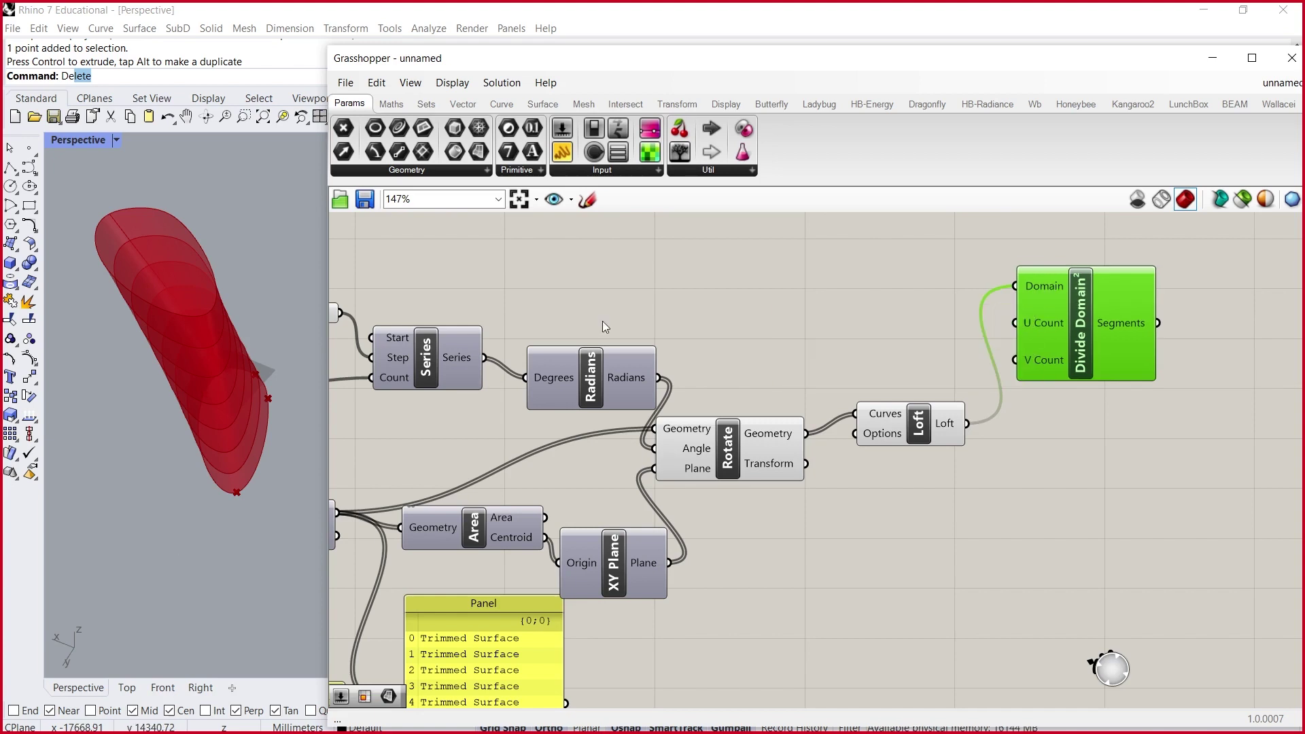
pyautogui.moveTo(1030, 287)
pyautogui.moveTo(1038, 343)
pyautogui.doubleClick(883, 303)
pyautogui.write('10')
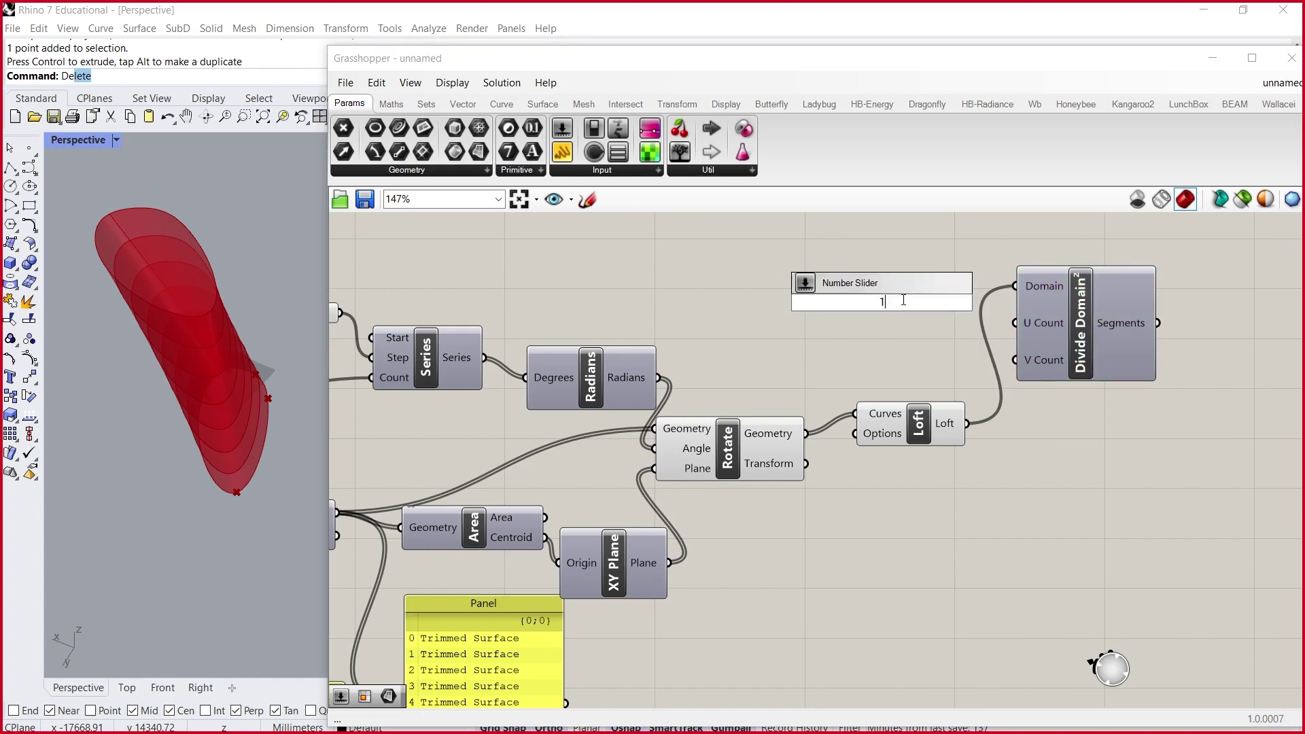
pyautogui.press('Return')
pyautogui.moveTo(878, 304); pyautogui.dragTo(874, 350)
pyautogui.moveTo(977, 351); pyautogui.dragTo(1015, 360)
pyautogui.moveTo(1098, 342); pyautogui.dragTo(1115, 319)
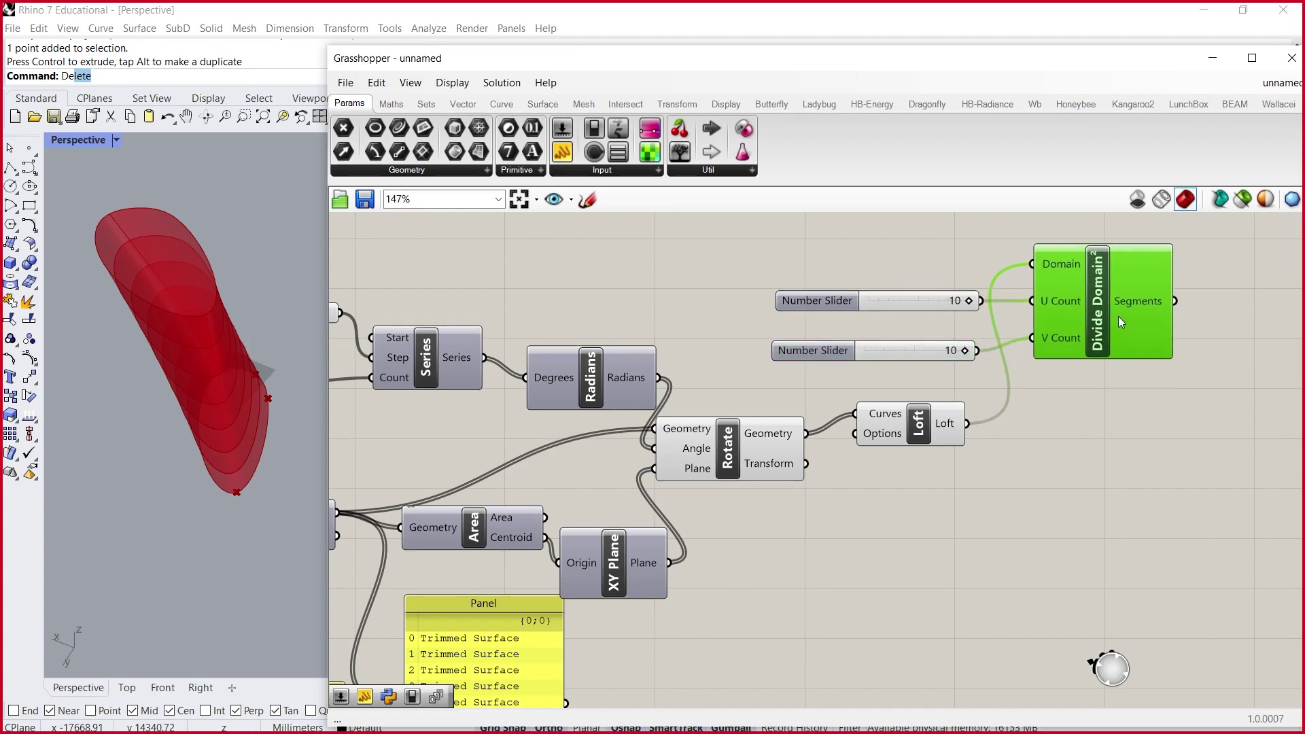
pyautogui.moveTo(1142, 295)
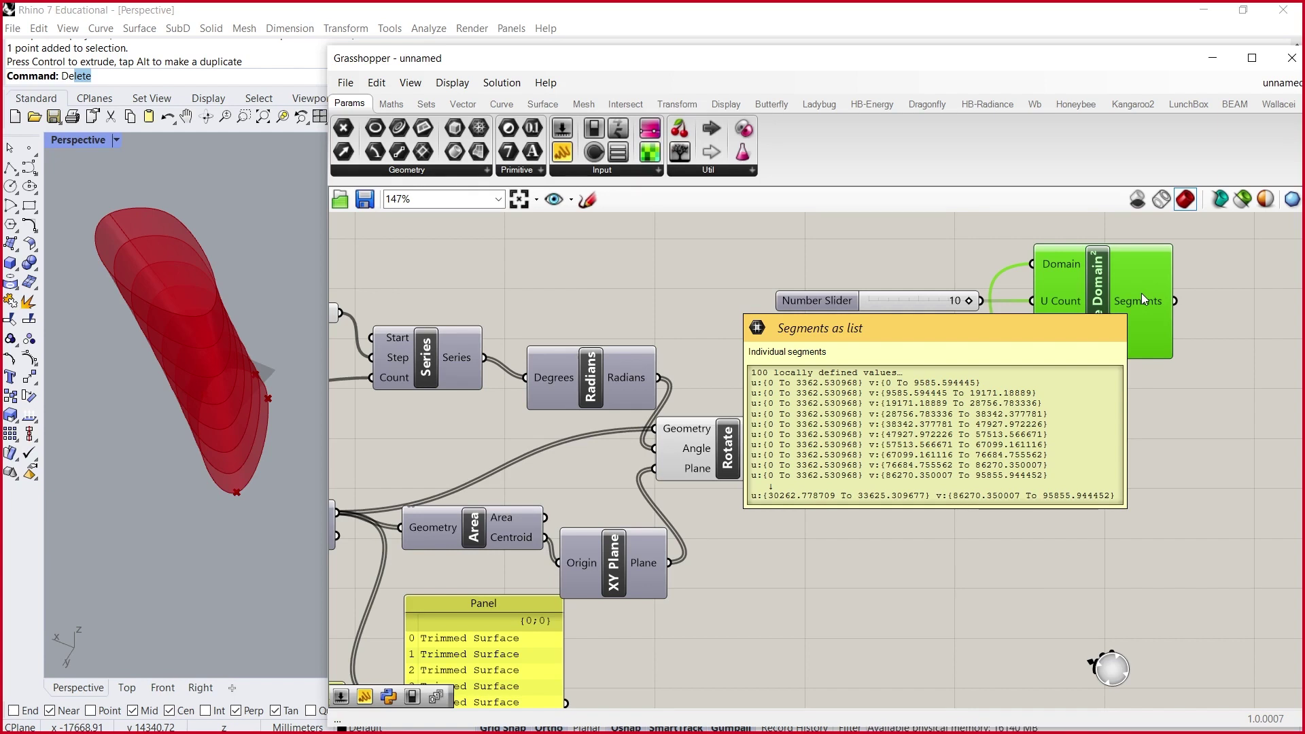
pyautogui.scroll(2, 1090, 318)
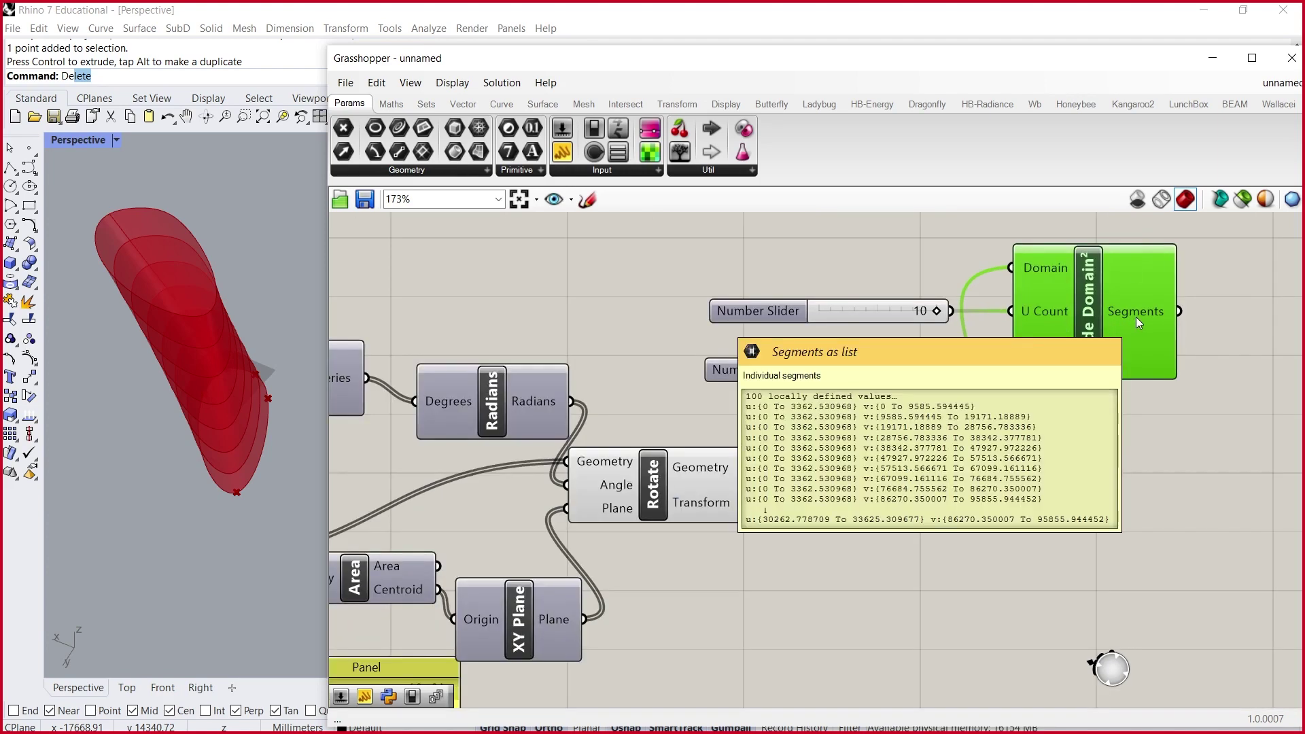
pyautogui.scroll(-2, 982, 329)
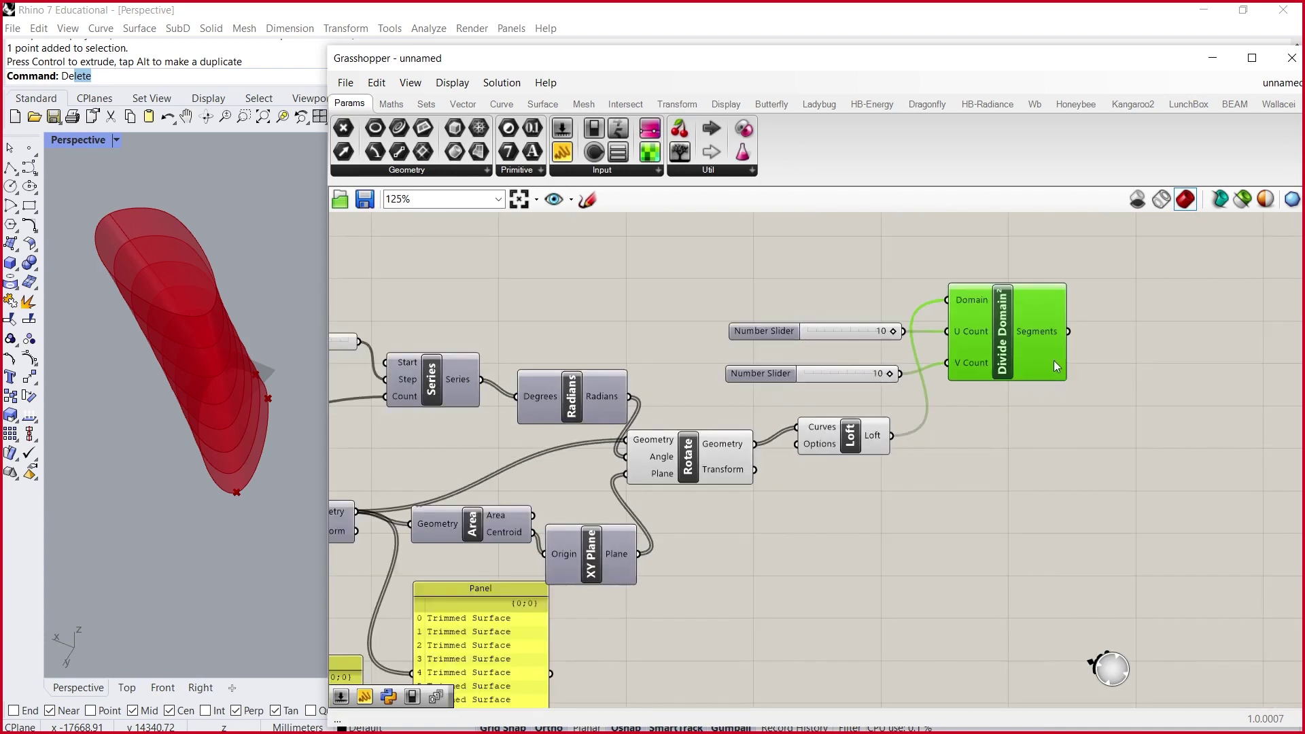
pyautogui.doubleClick(1127, 346)
pyautogui.write('iso')
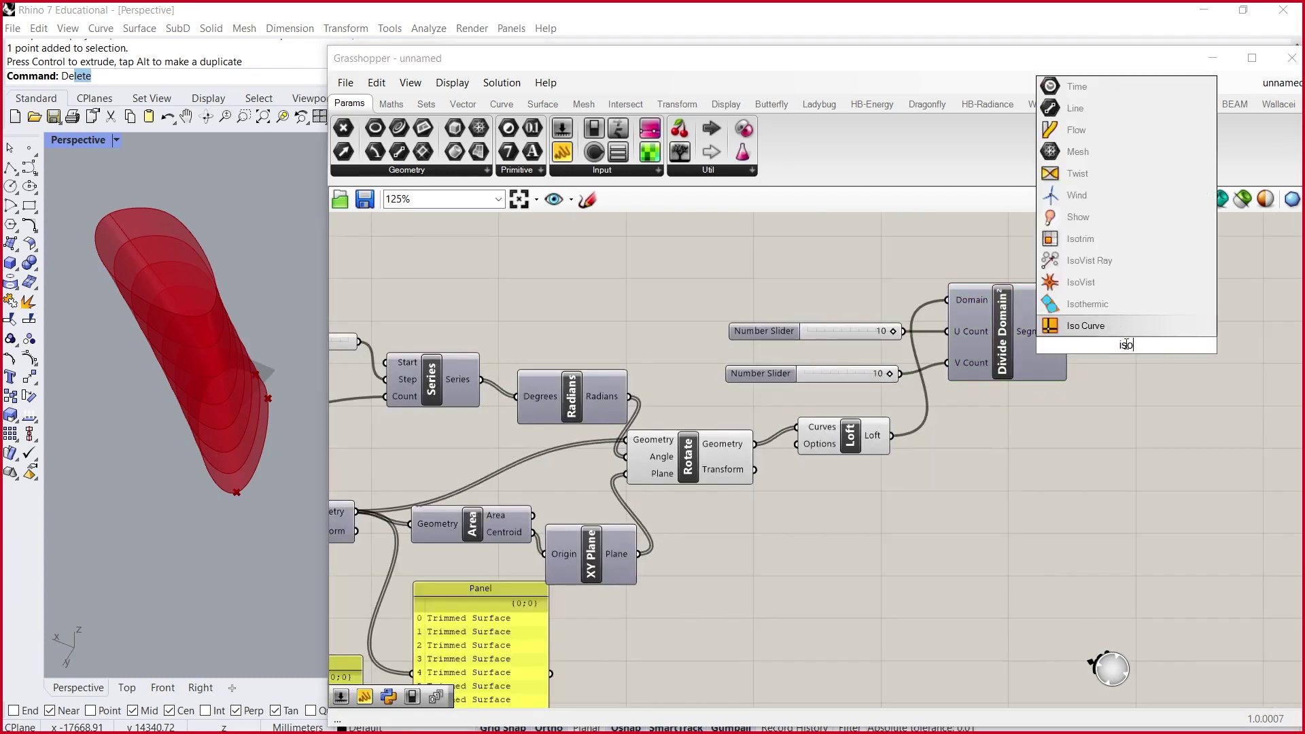
pyautogui.click(1126, 332)
pyautogui.moveTo(1125, 344); pyautogui.dragTo(1151, 322)
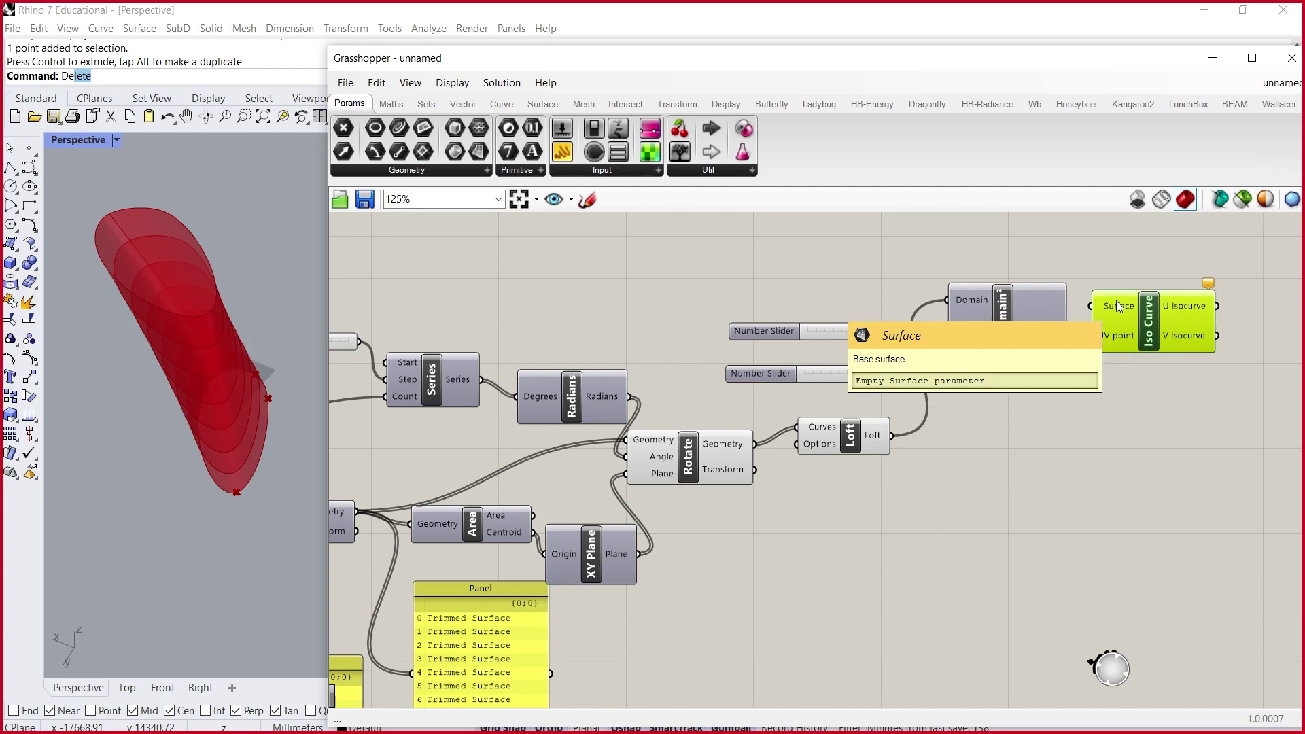
pyautogui.moveTo(1035, 338)
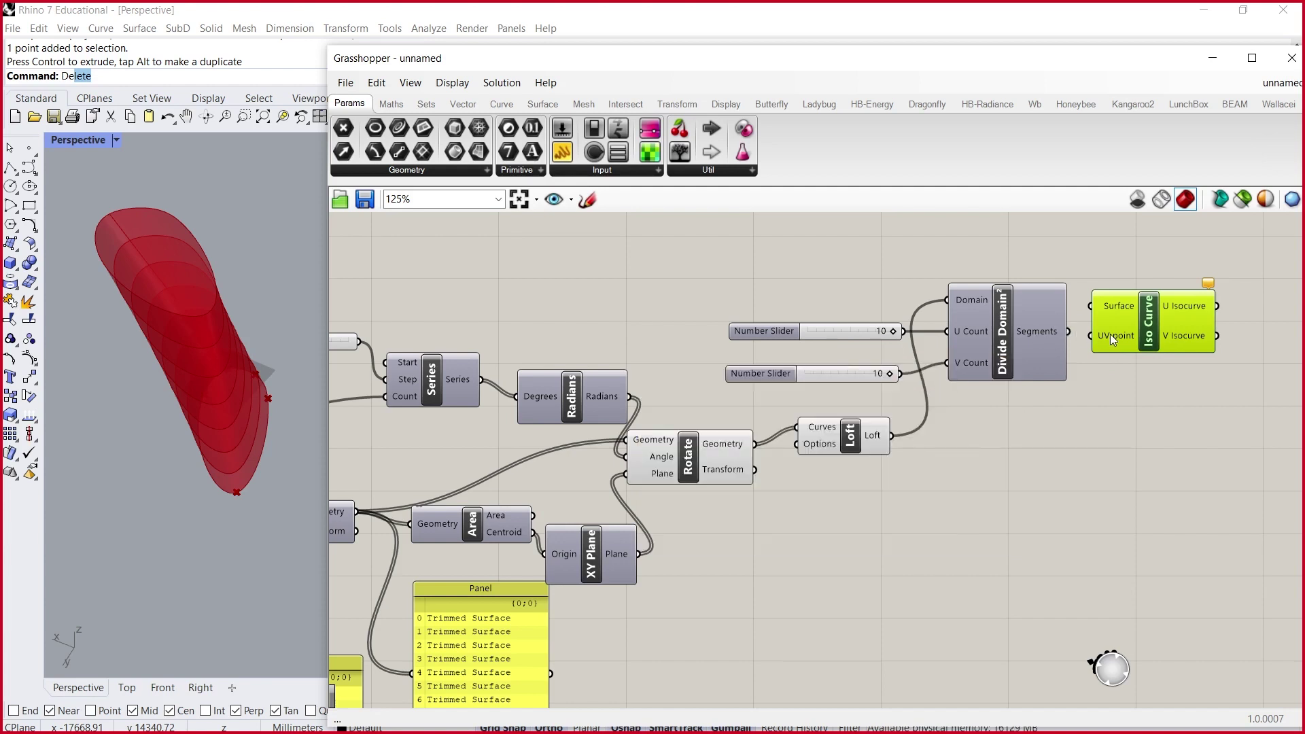
pyautogui.moveTo(1112, 338)
pyautogui.press('Delete')
# - Add an Isotrim component and connect Divide Domain²'s Segments to its Domain and the Loft result to its Surface
pyautogui.doubleClick(1151, 333)
pyautogui.write('isotr')
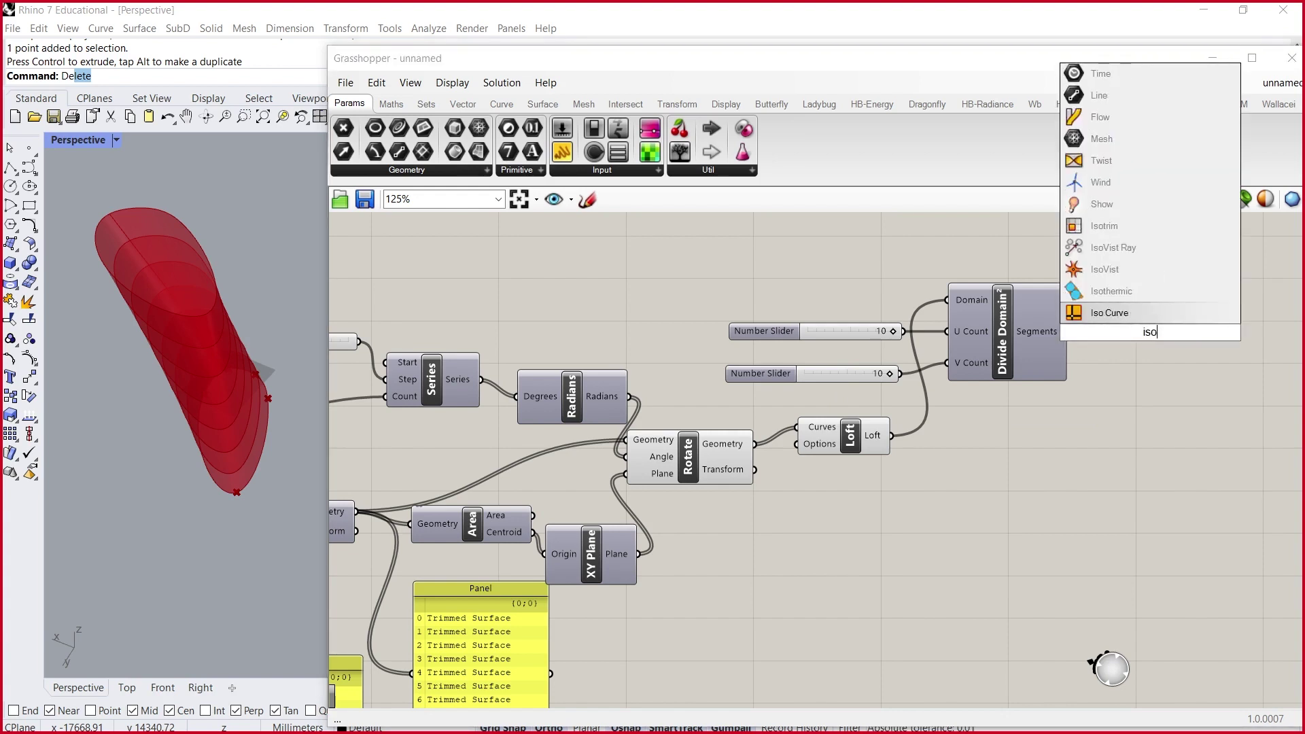
pyautogui.click(1147, 312)
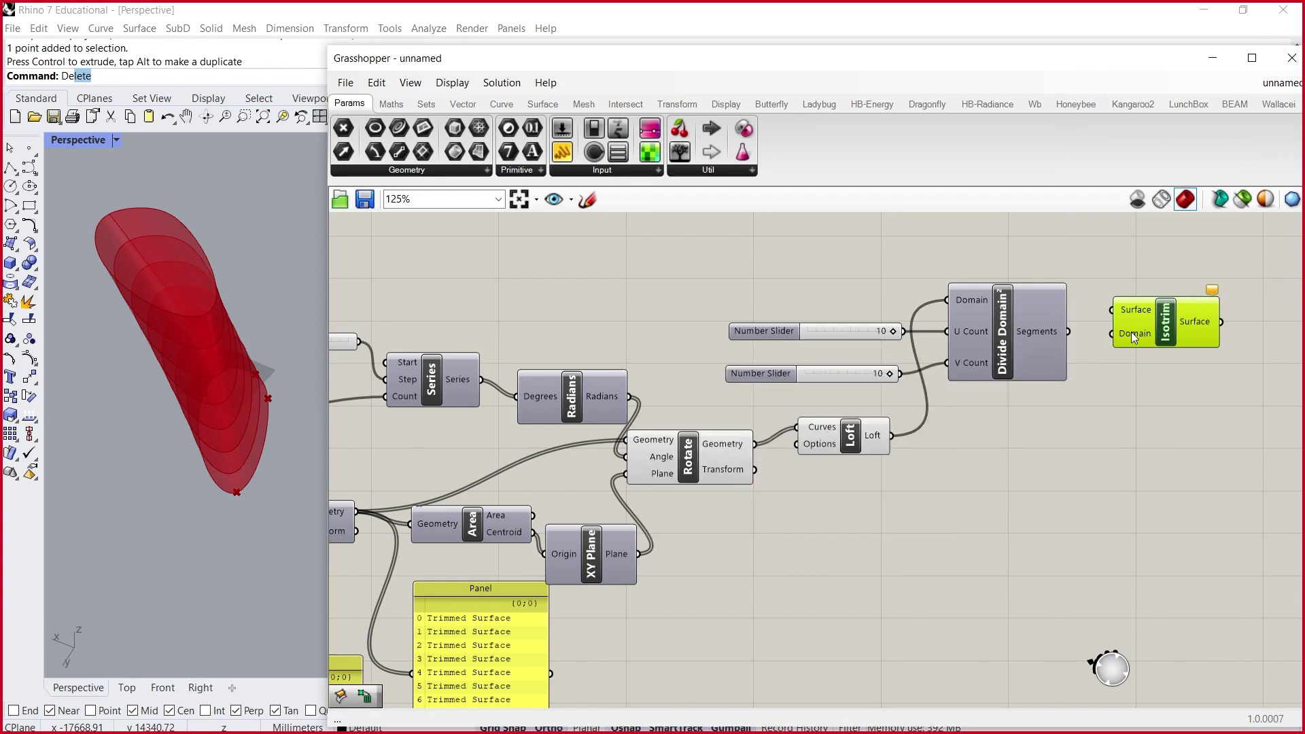
pyautogui.moveTo(1133, 336)
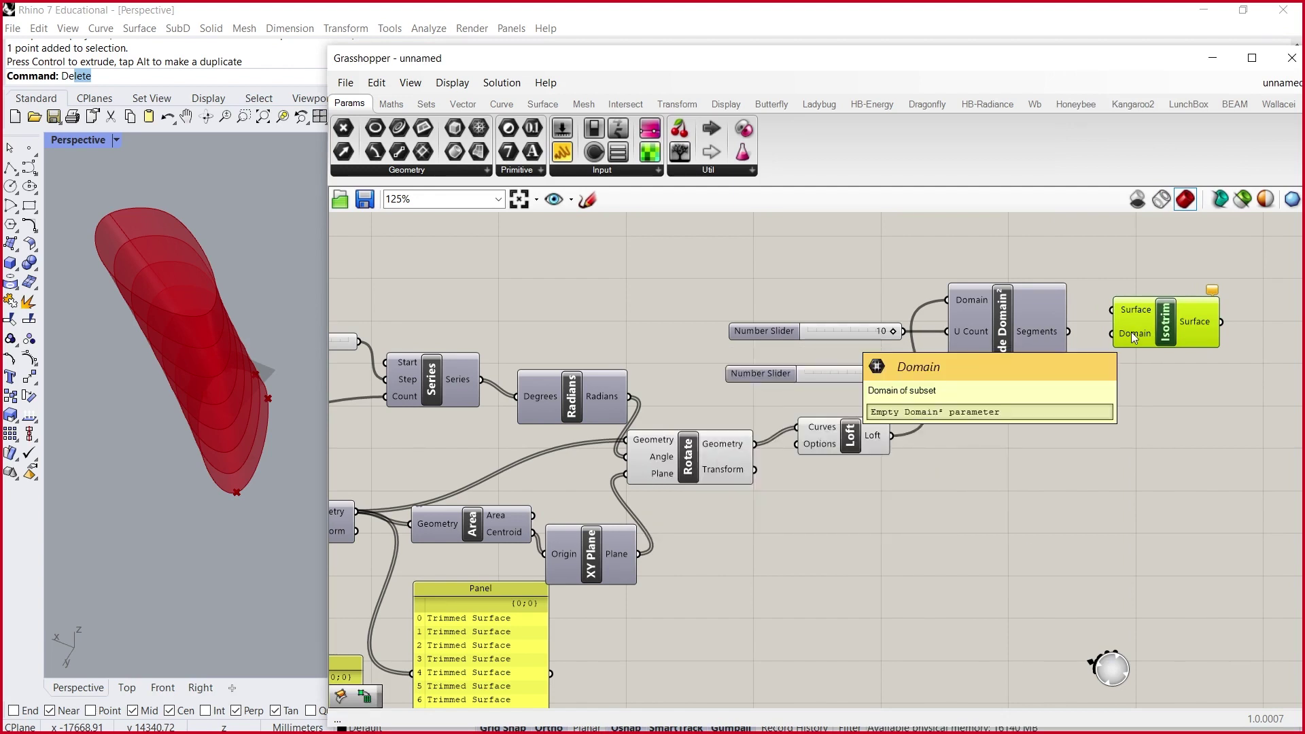
pyautogui.moveTo(1108, 340); pyautogui.dragTo(1112, 334)
pyautogui.click(872, 439)
pyautogui.moveTo(901, 440); pyautogui.dragTo(1112, 309)
# - Hide the previews of Rotate and Loft, and highlight the Isotrim panels on the tower
pyautogui.moveTo(294, 365); pyautogui.dragTo(320, 237, button='right')
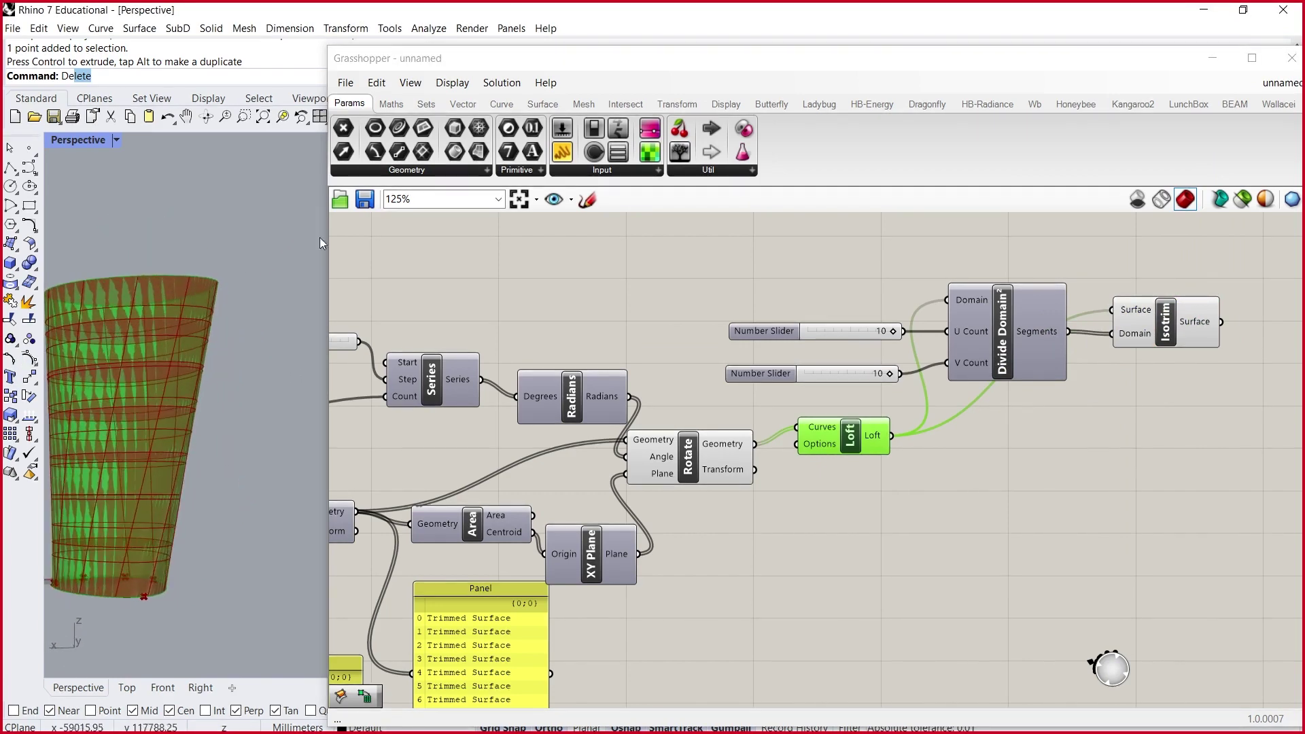
pyautogui.click(1176, 324)
pyautogui.moveTo(945, 499); pyautogui.dragTo(622, 408)
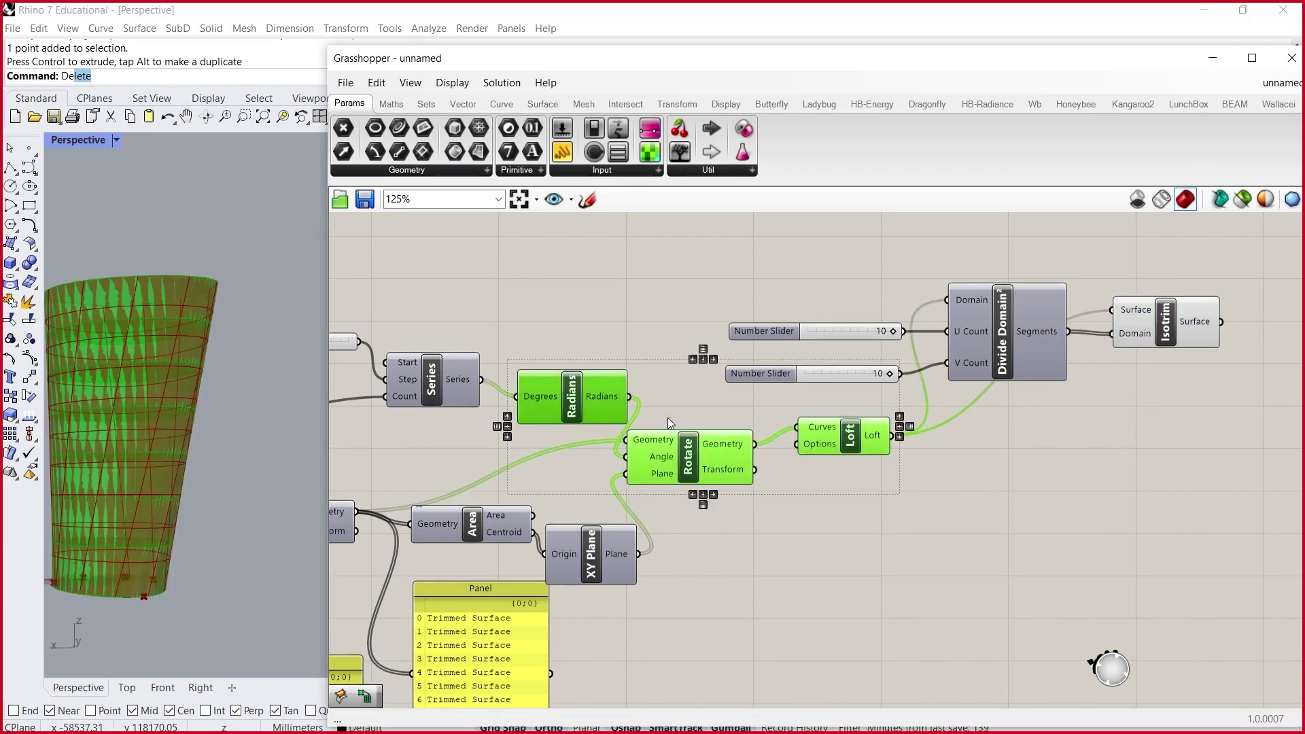
pyautogui.rightClick(698, 459)
pyautogui.click(724, 478)
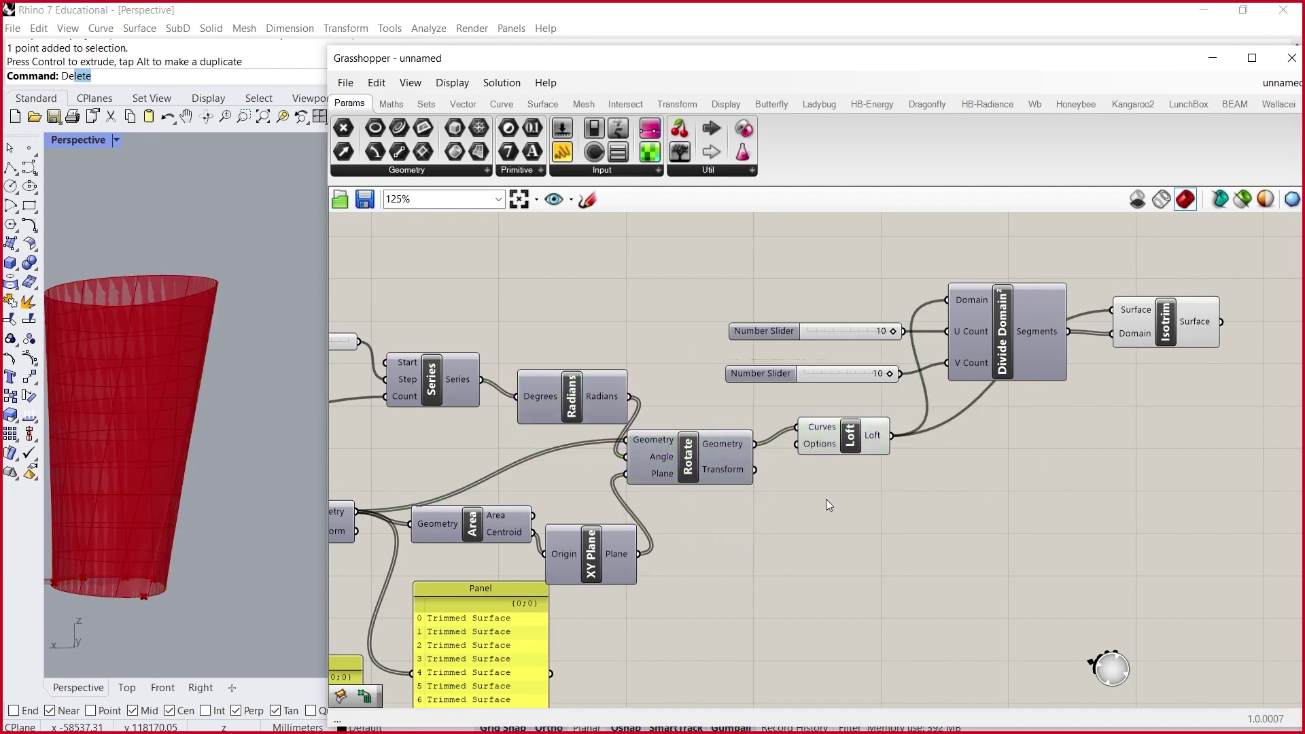
pyautogui.click(858, 434)
pyautogui.rightClick(851, 433)
pyautogui.click(902, 465)
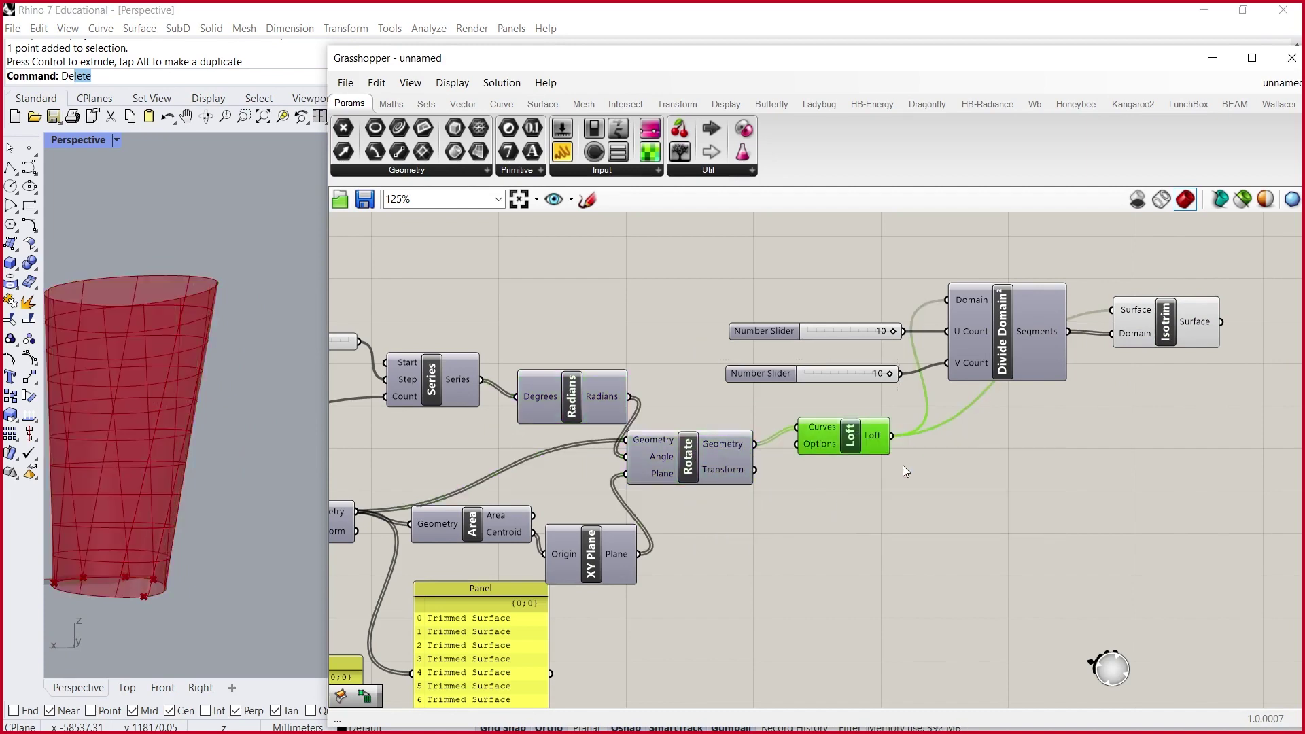
pyautogui.click(1166, 323)
# - Place Isotrim lower and beyond Divide Domain², and set the V Count slider to 5
pyautogui.moveTo(156, 409); pyautogui.dragTo(195, 281, button='right')
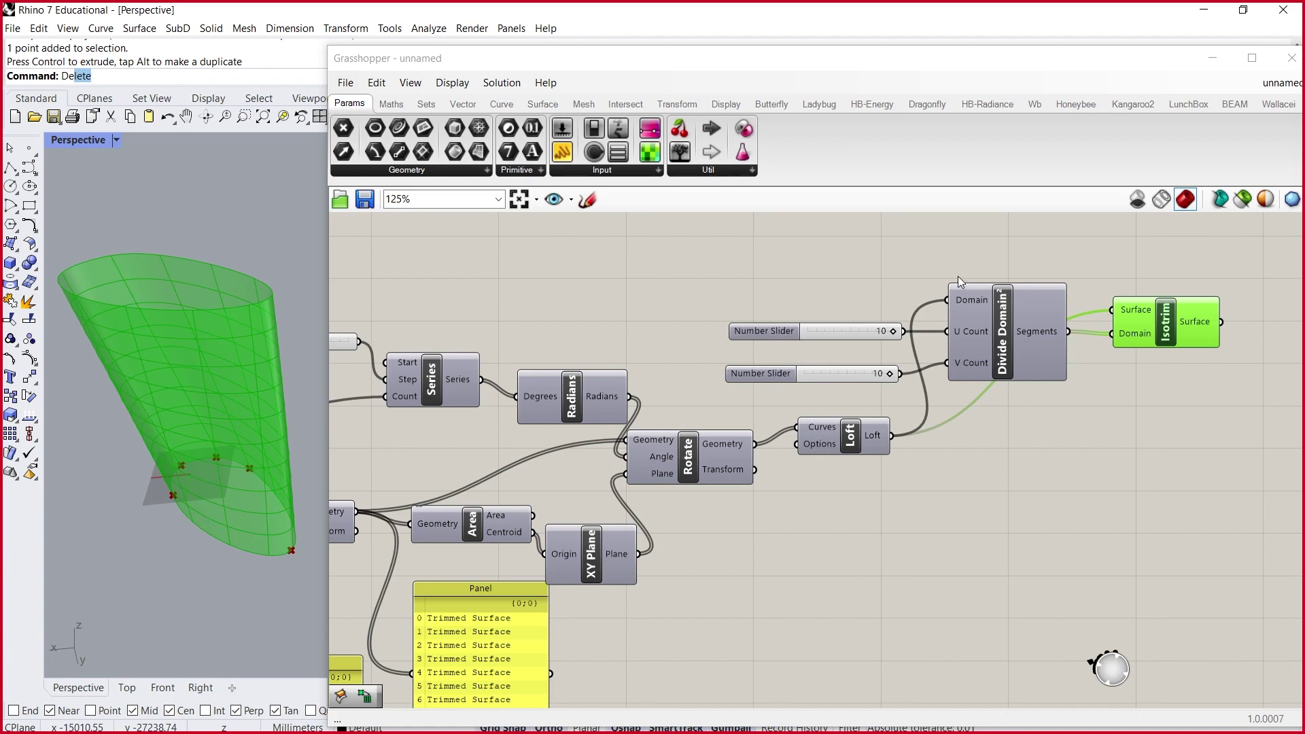
pyautogui.moveTo(1178, 335); pyautogui.dragTo(1206, 419)
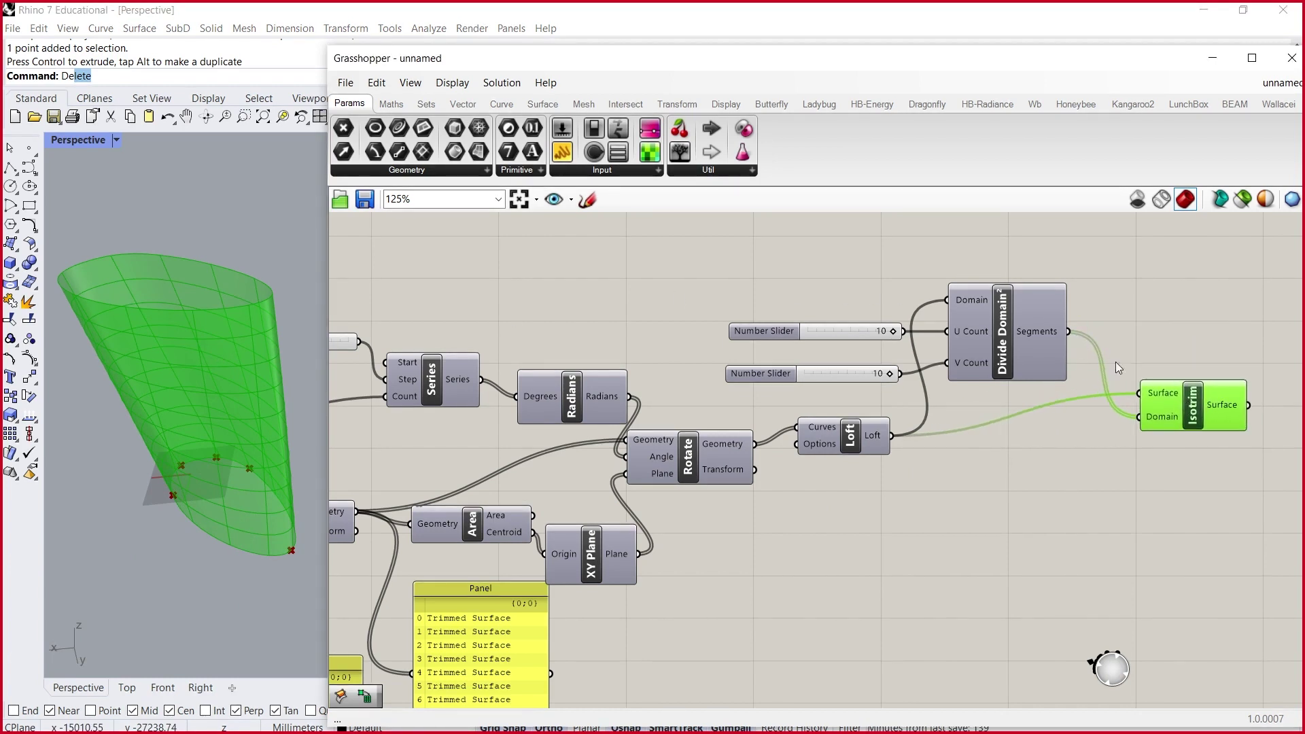
pyautogui.click(990, 328)
pyautogui.moveTo(997, 342); pyautogui.dragTo(994, 341)
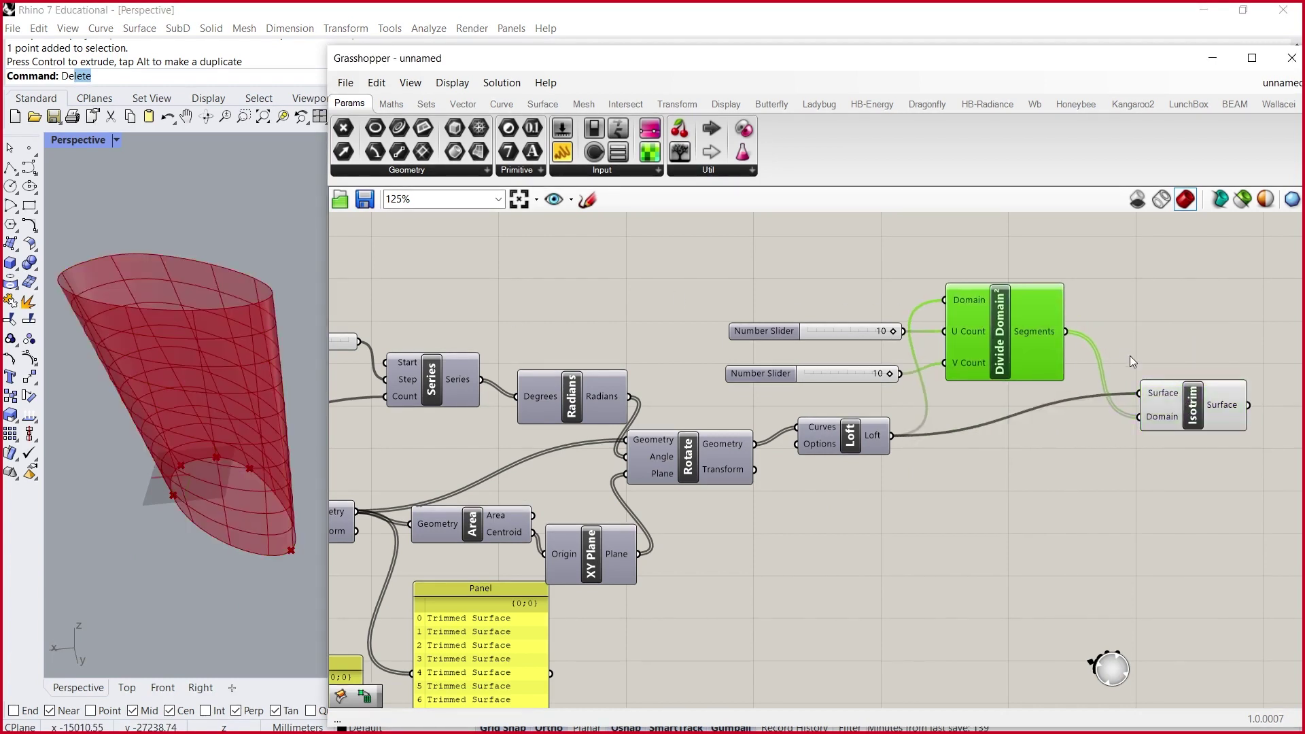
pyautogui.click(1195, 405)
pyautogui.moveTo(1195, 406); pyautogui.dragTo(1192, 392)
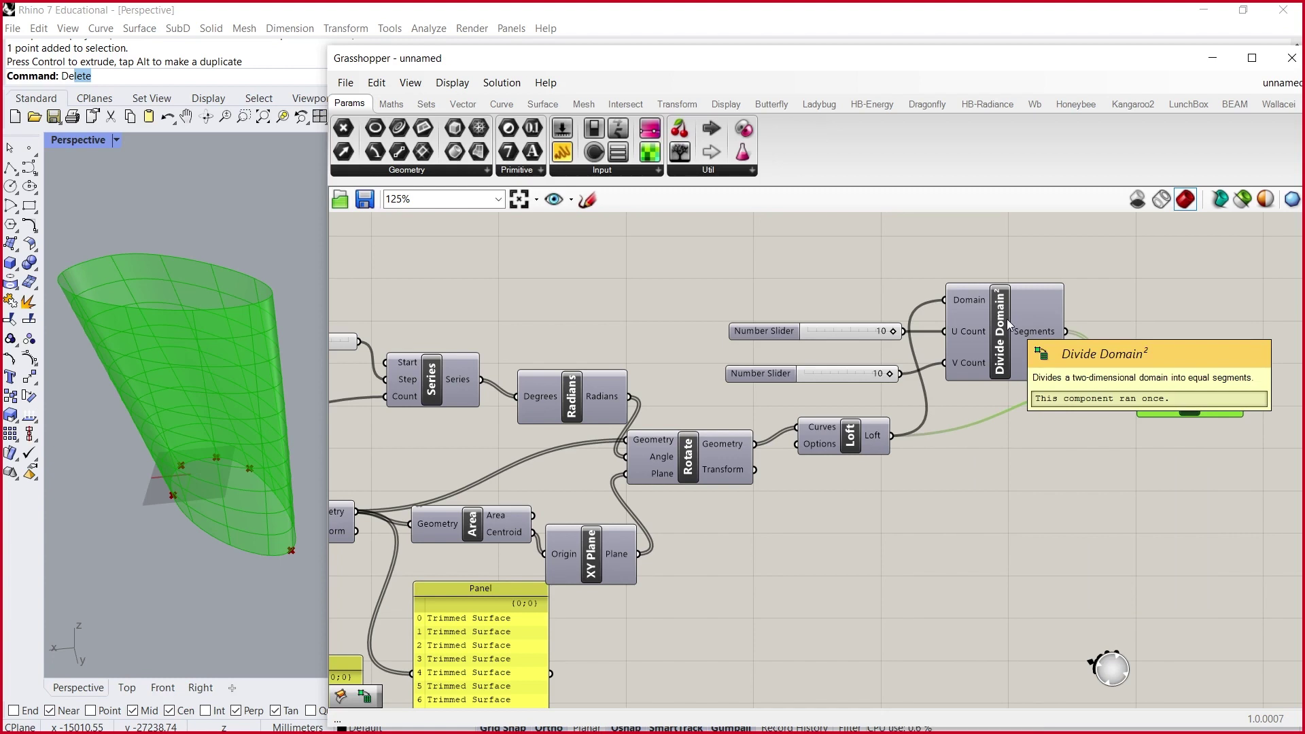
pyautogui.moveTo(880, 373); pyautogui.dragTo(839, 376)
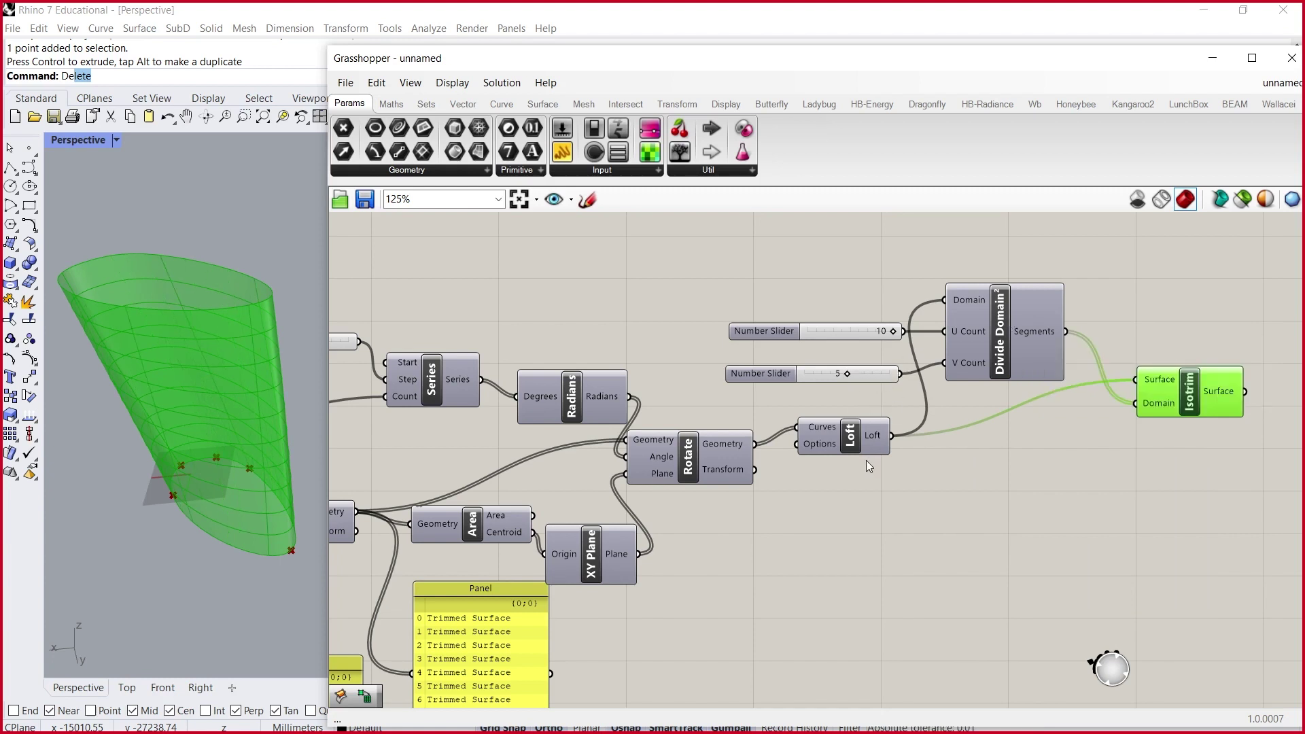
# - Reshape the tower's footprint by moving one corner point of the base outward in Rhino
pyautogui.moveTo(255, 476); pyautogui.dragTo(140, 296, button='right')
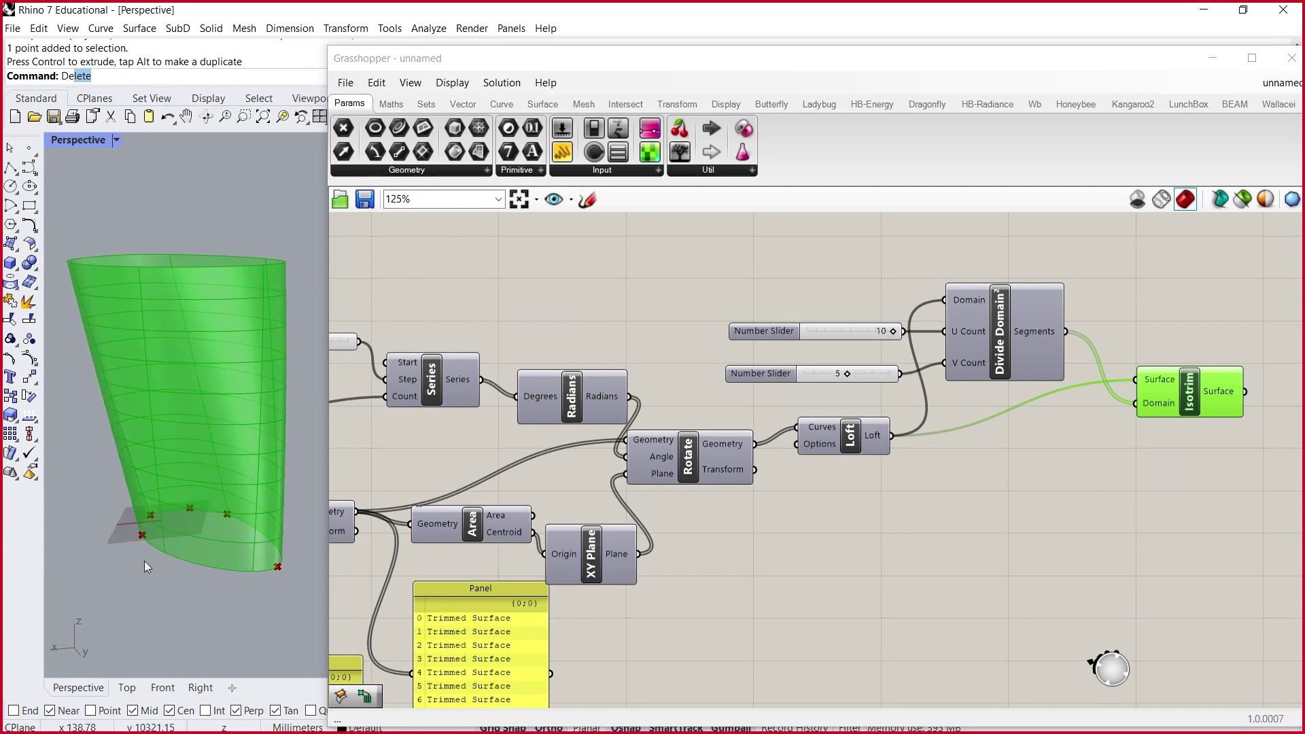
pyautogui.click(143, 537)
pyautogui.moveTo(136, 544); pyautogui.dragTo(151, 601, button='right')
pyautogui.moveTo(140, 495); pyautogui.dragTo(122, 563)
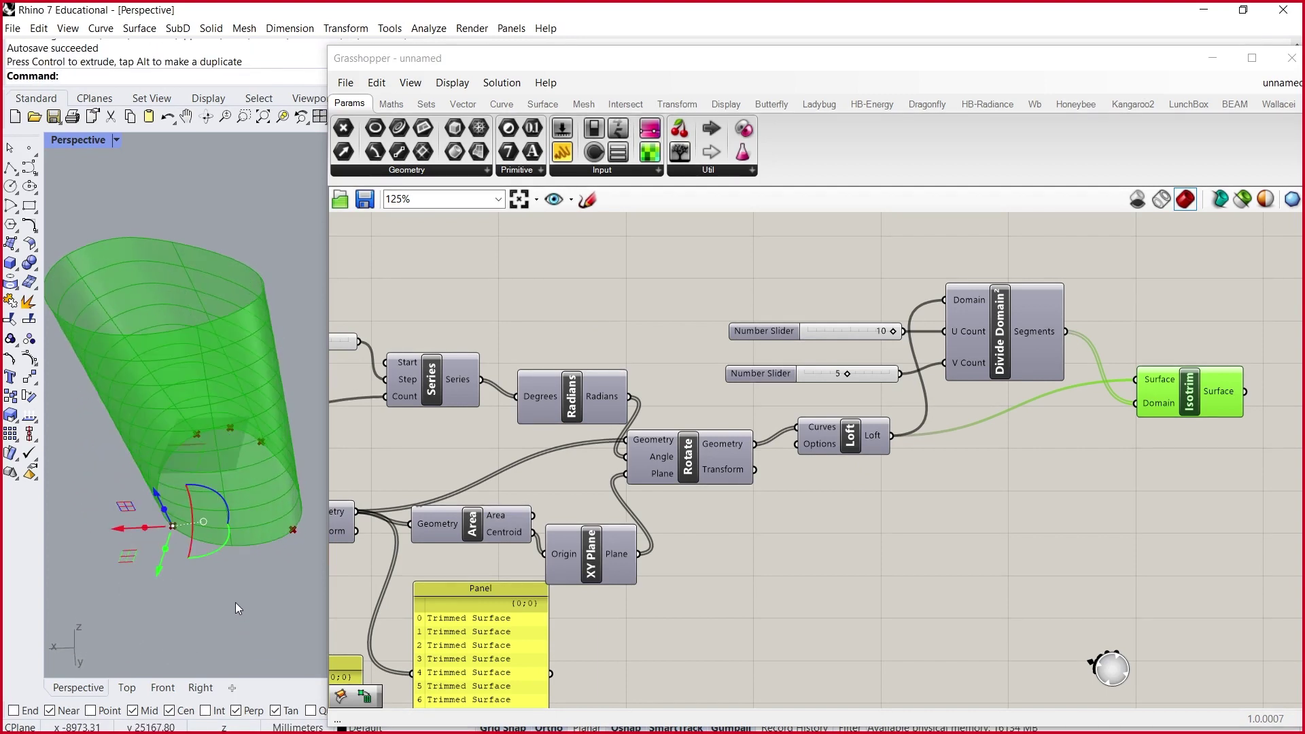
# - Set the rotation Step slider to 10 and increase the upstream slider that makes the tower taller
pyautogui.scroll(-2, 834, 391)
pyautogui.scroll(4, 558, 339)
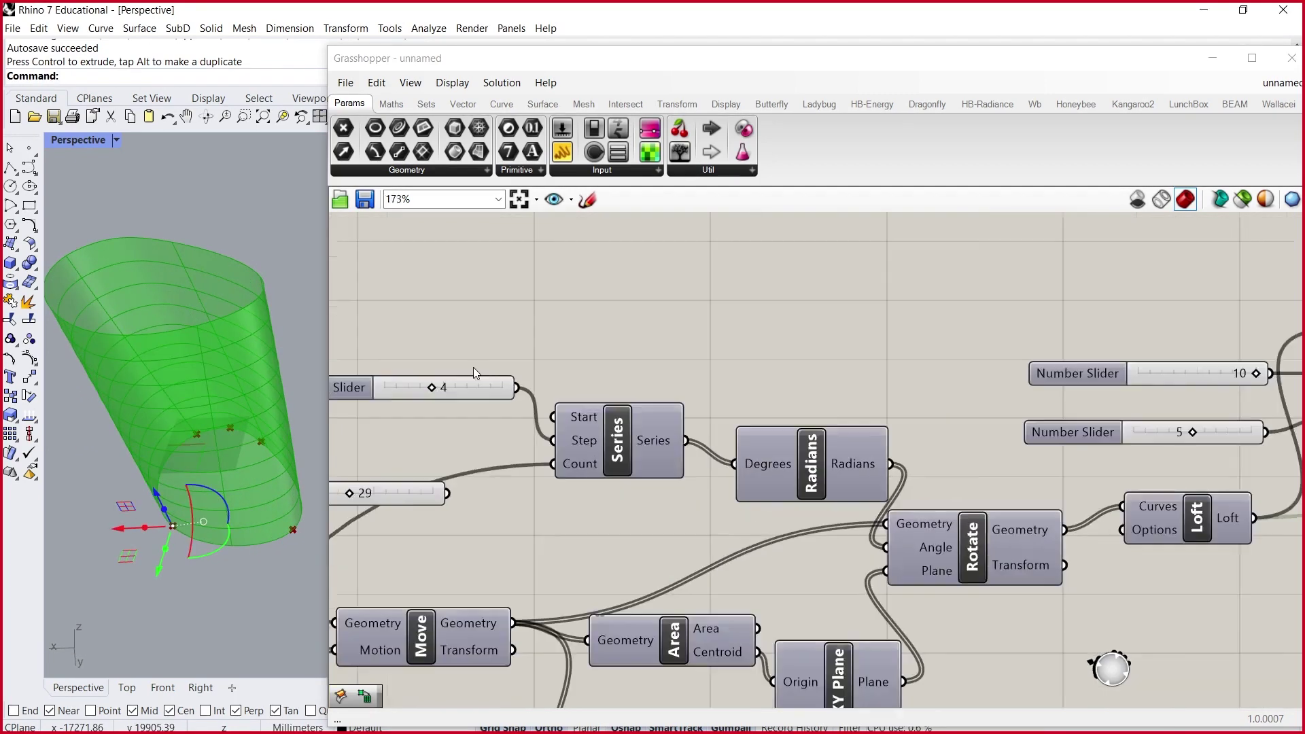
pyautogui.moveTo(464, 388); pyautogui.dragTo(891, 370)
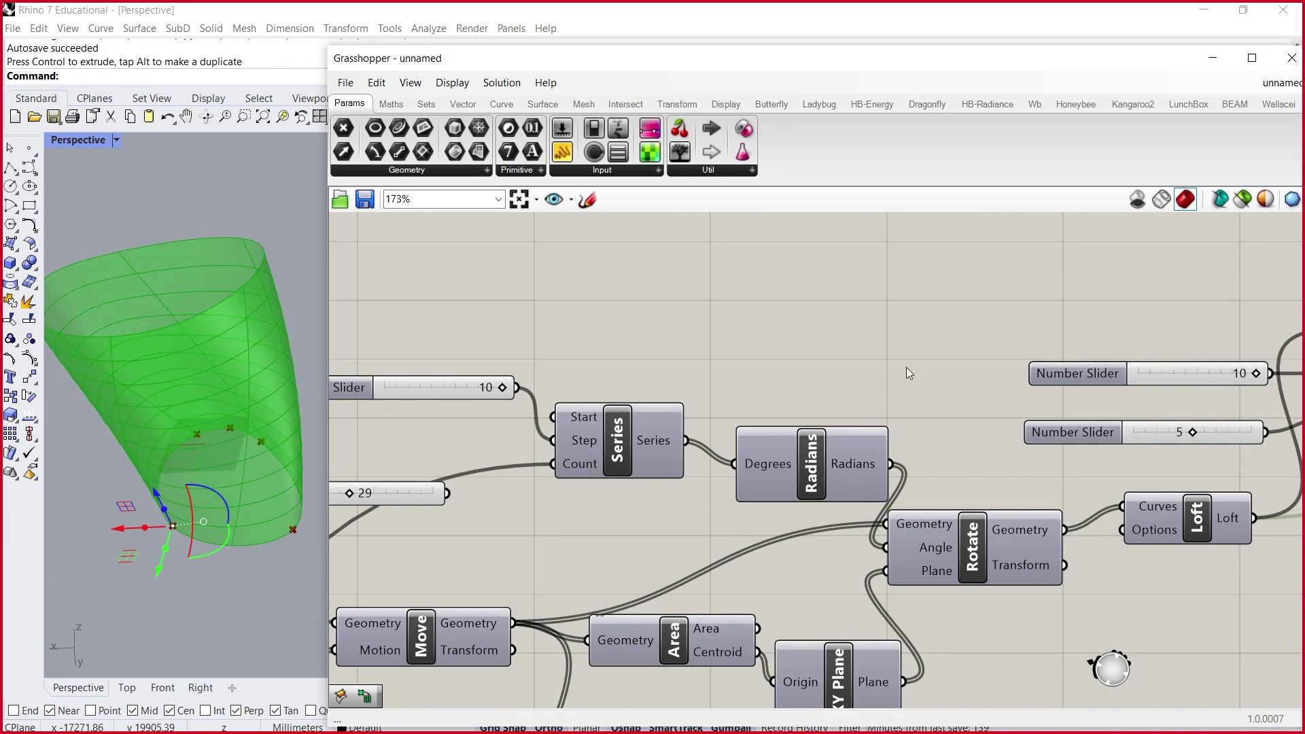
pyautogui.scroll(-5, 785, 463)
pyautogui.scroll(3, 530, 573)
pyautogui.scroll(4, 530, 573)
pyautogui.moveTo(517, 583); pyautogui.dragTo(544, 577)
pyautogui.scroll(-5, 544, 577)
pyautogui.scroll(3, 856, 421)
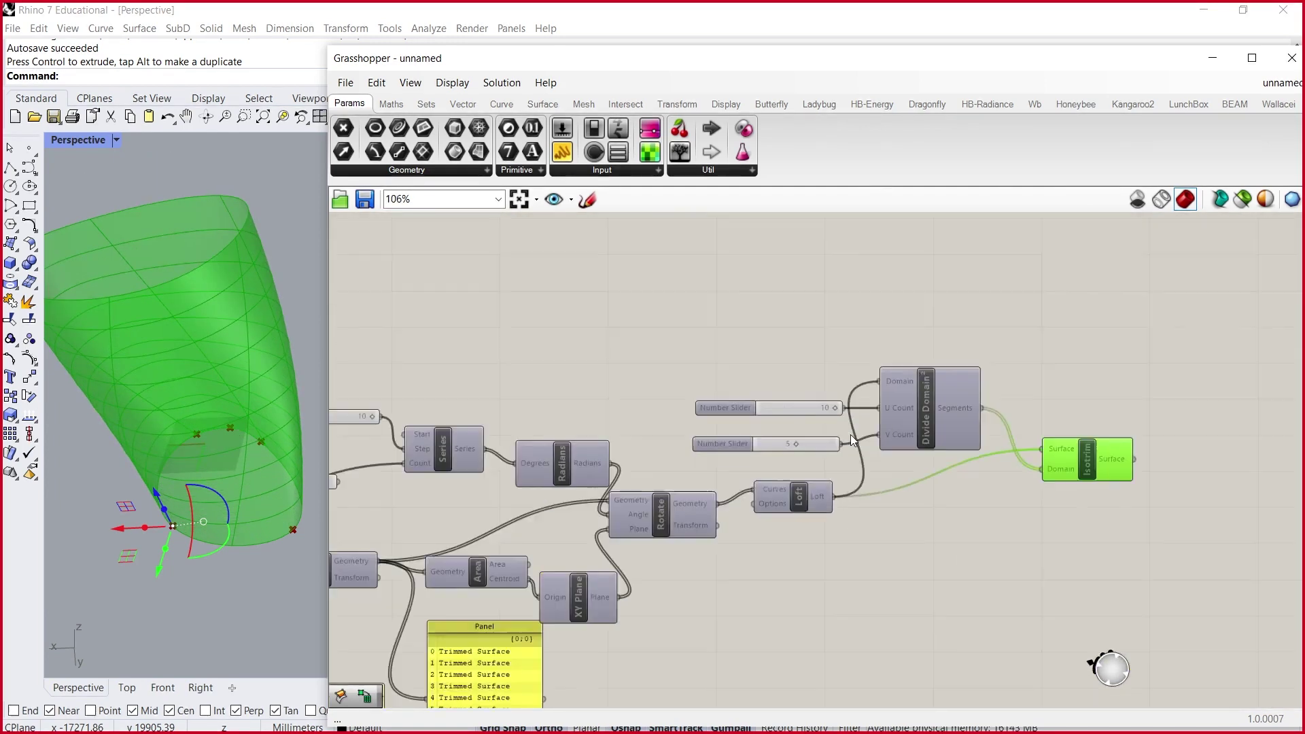
# - Compare the single Loft surface with the subdivided Isotrim panels by highlighting each component in turn
pyautogui.click(822, 504)
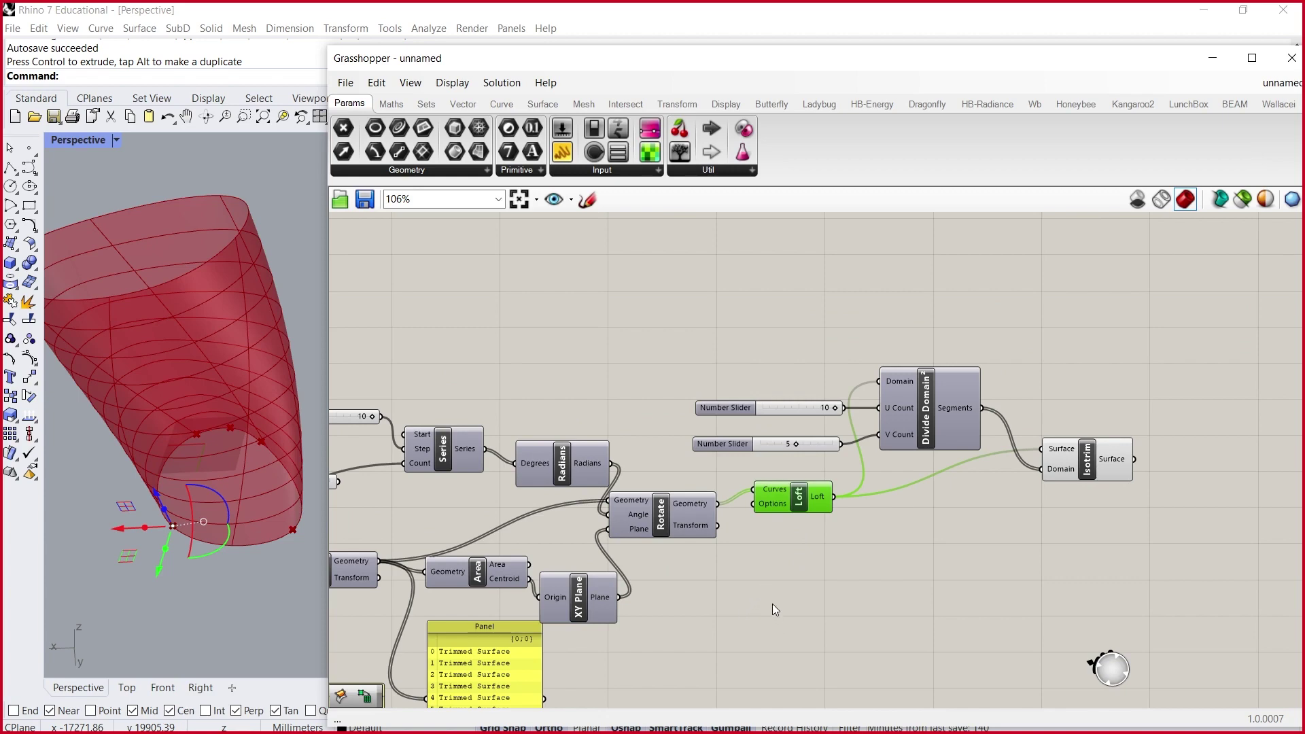
pyautogui.scroll(-3, 520, 435)
pyautogui.scroll(3, 842, 408)
pyautogui.moveTo(829, 505); pyautogui.dragTo(860, 515)
pyautogui.click(876, 515)
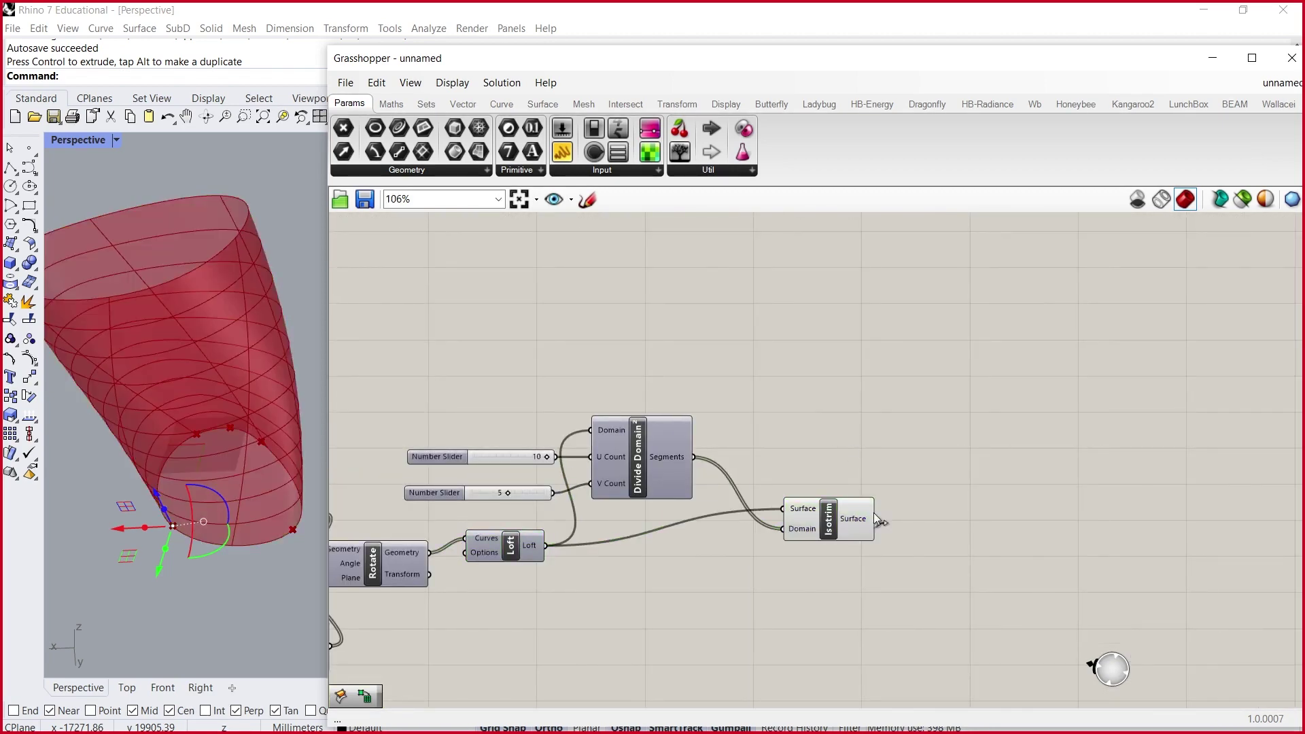
pyautogui.click(846, 518)
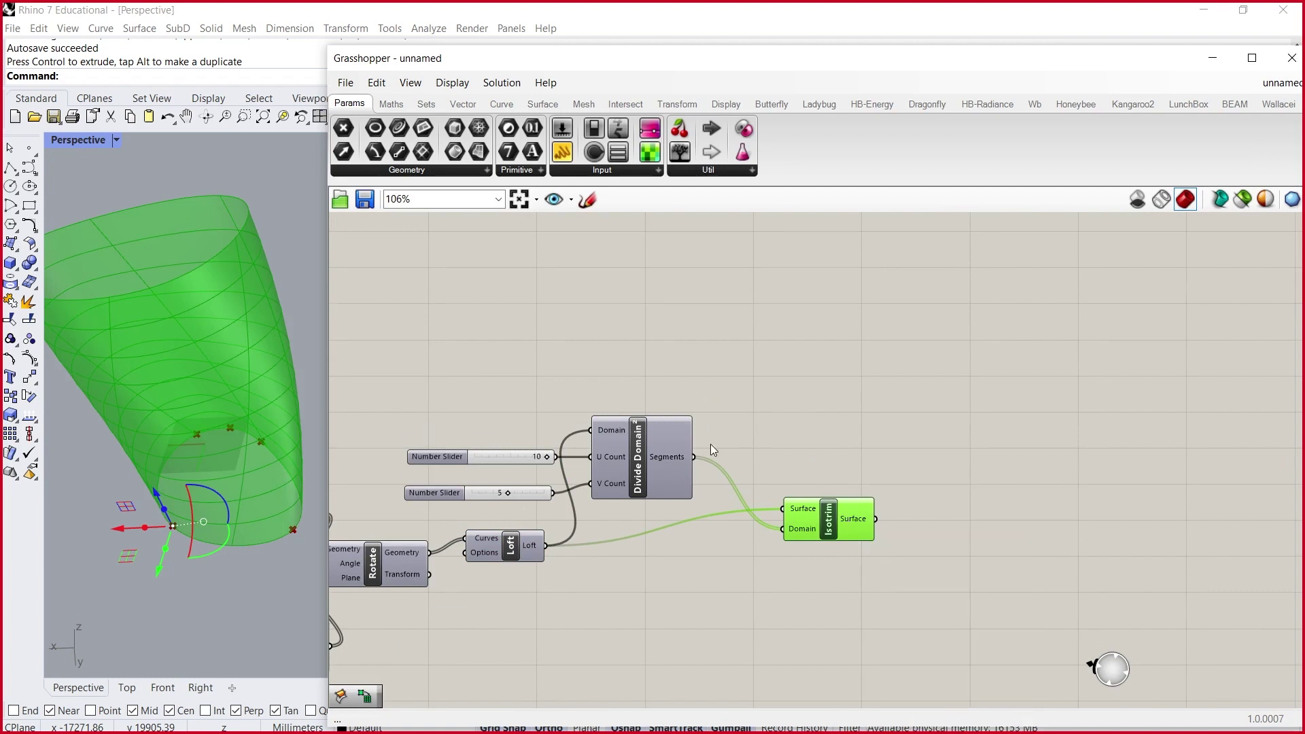
pyautogui.click(529, 552)
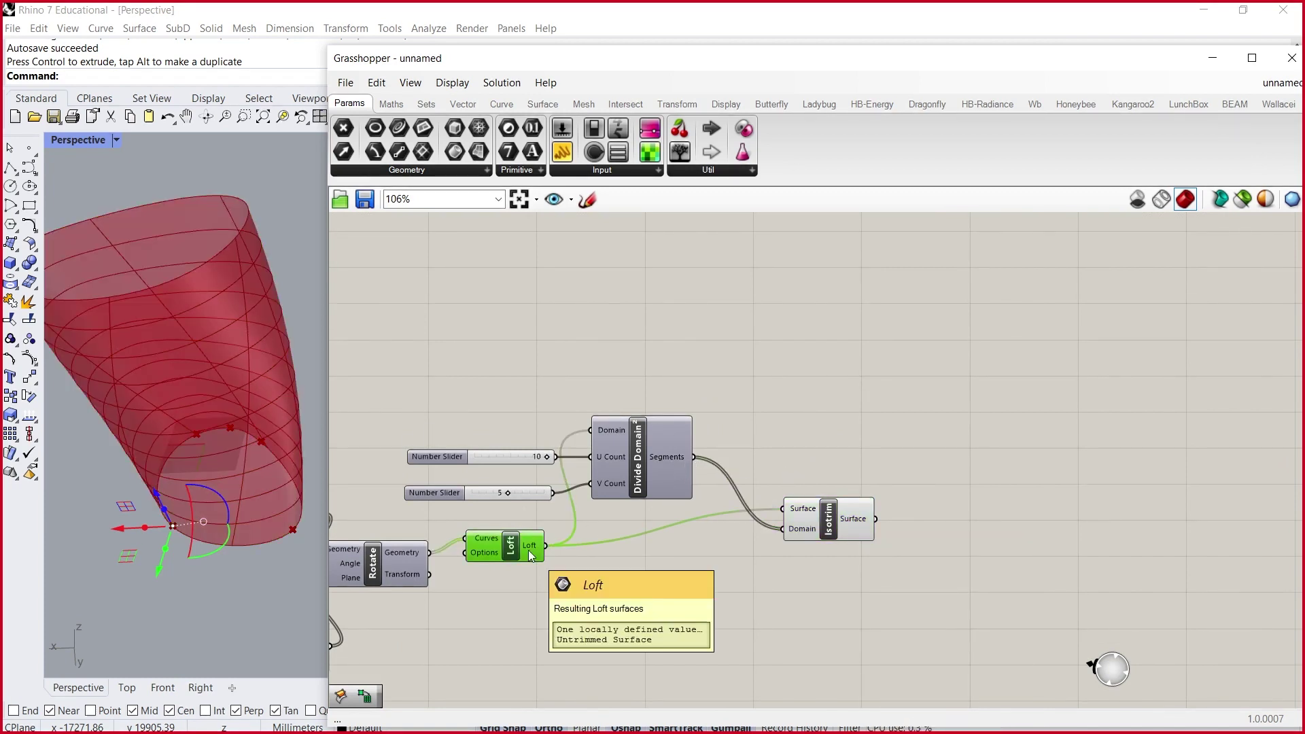
pyautogui.click(858, 521)
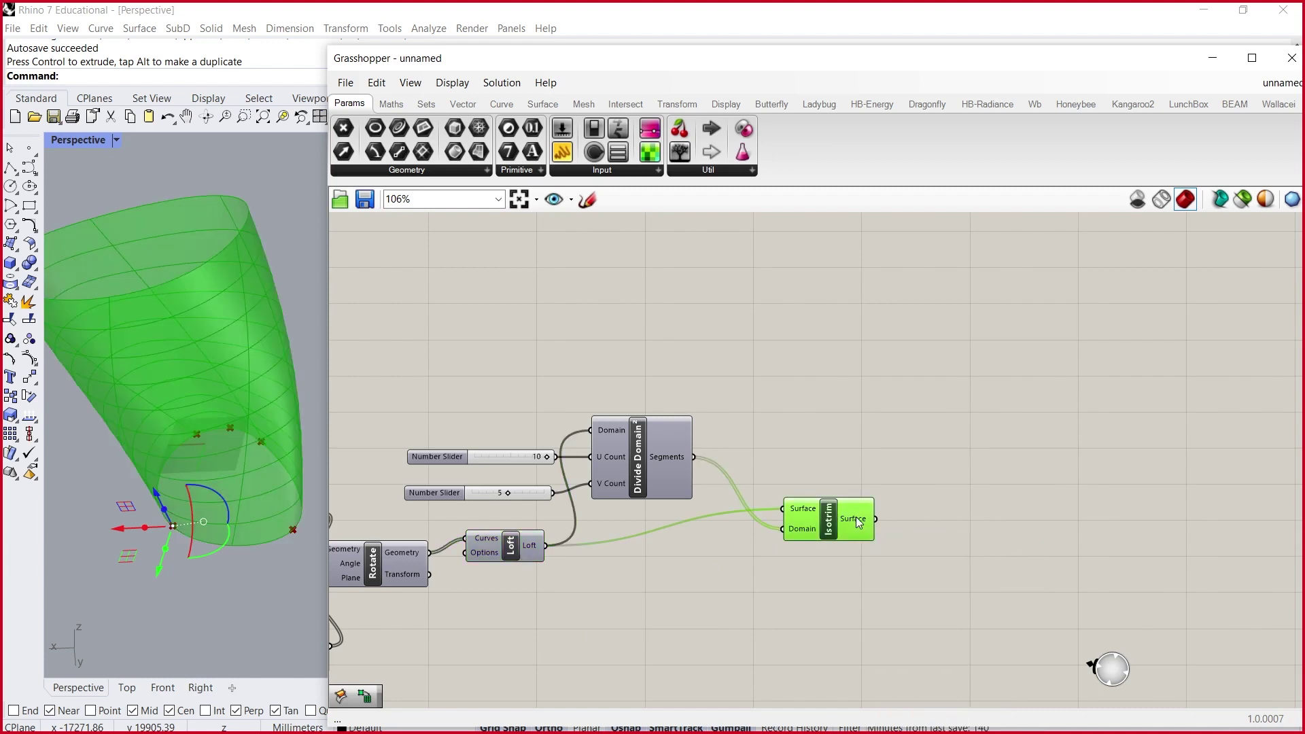
# - Try a Surface Box fed by the Loft surface and Divide Domain² segments as an alternative to Isotrim
pyautogui.moveTo(858, 522); pyautogui.dragTo(816, 533)
pyautogui.click(859, 419)
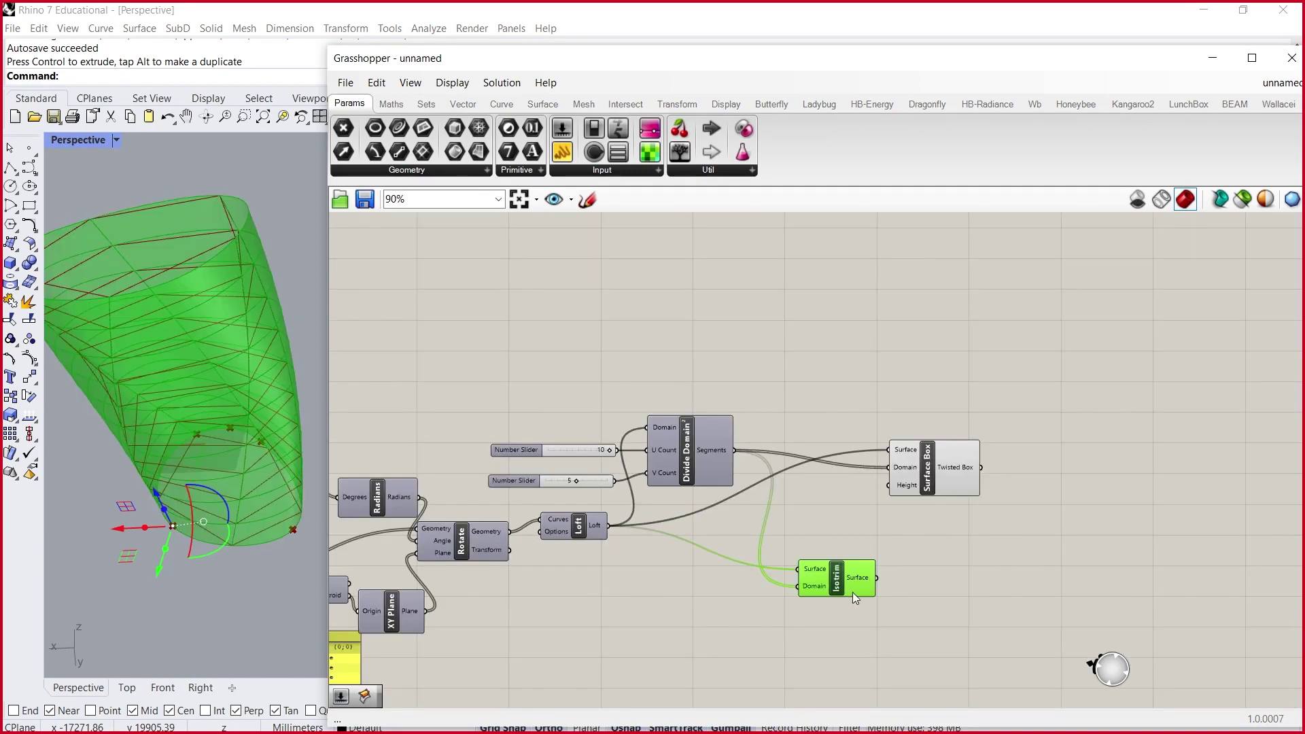
pyautogui.press('Delete')
pyautogui.click(943, 484)
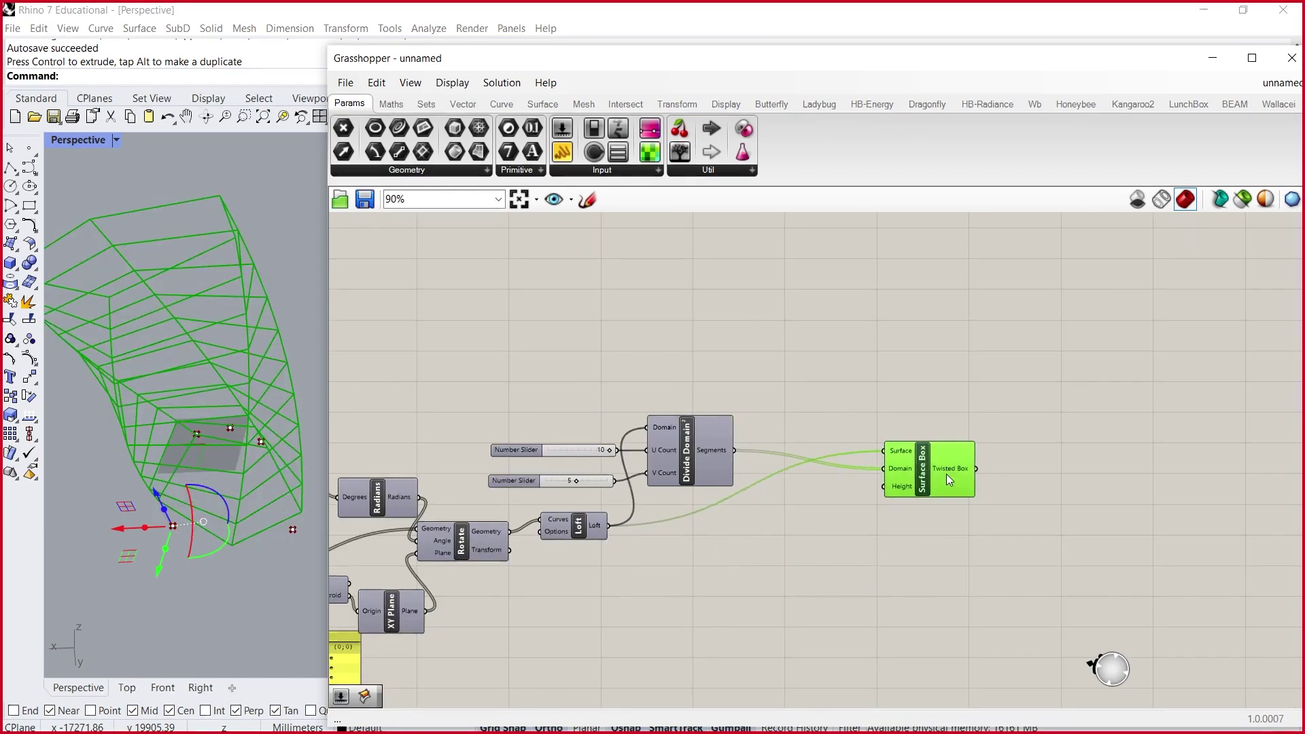
pyautogui.hotkey('ctrl', 'z')
pyautogui.click(868, 549)
pyautogui.click(846, 586)
pyautogui.click(855, 546)
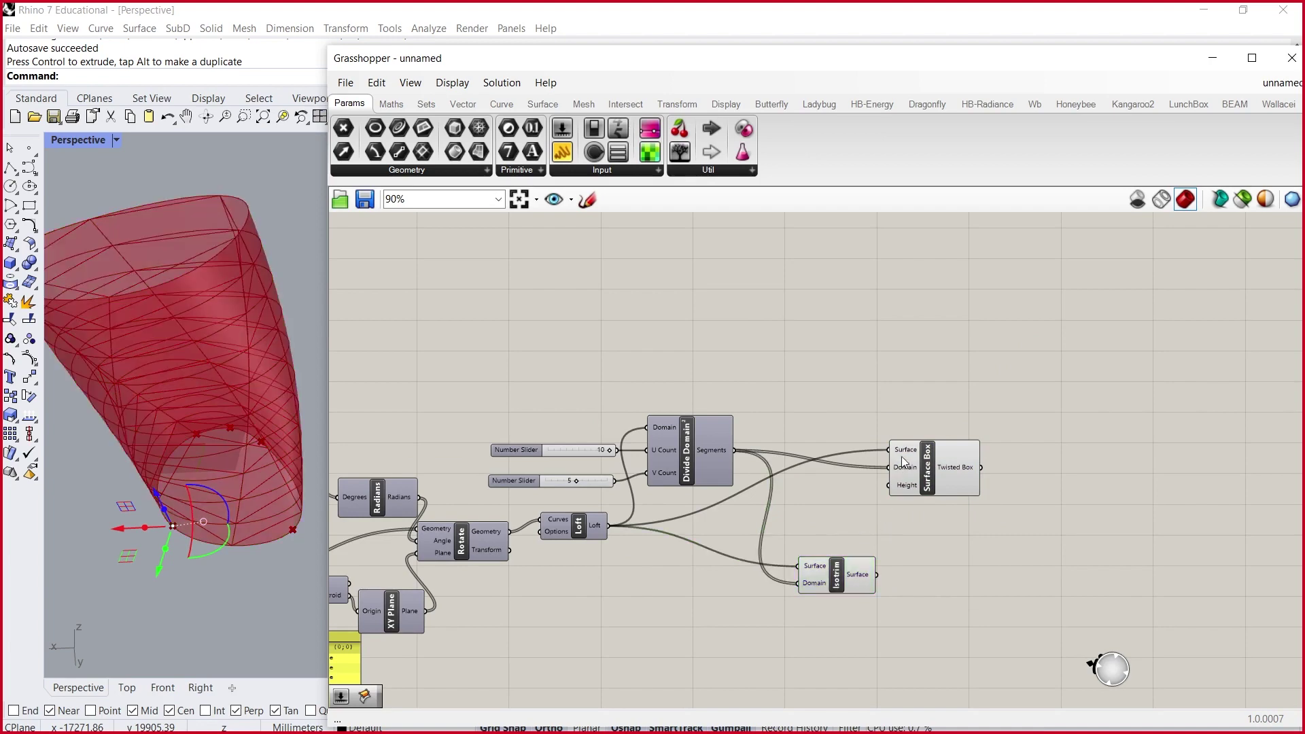
pyautogui.click(940, 446)
pyautogui.press('Delete')
# - Bake the Isotrim panels into Rhino
pyautogui.scroll(-2, 911, 490)
pyautogui.moveTo(850, 564); pyautogui.dragTo(860, 513)
pyautogui.rightClick(860, 513)
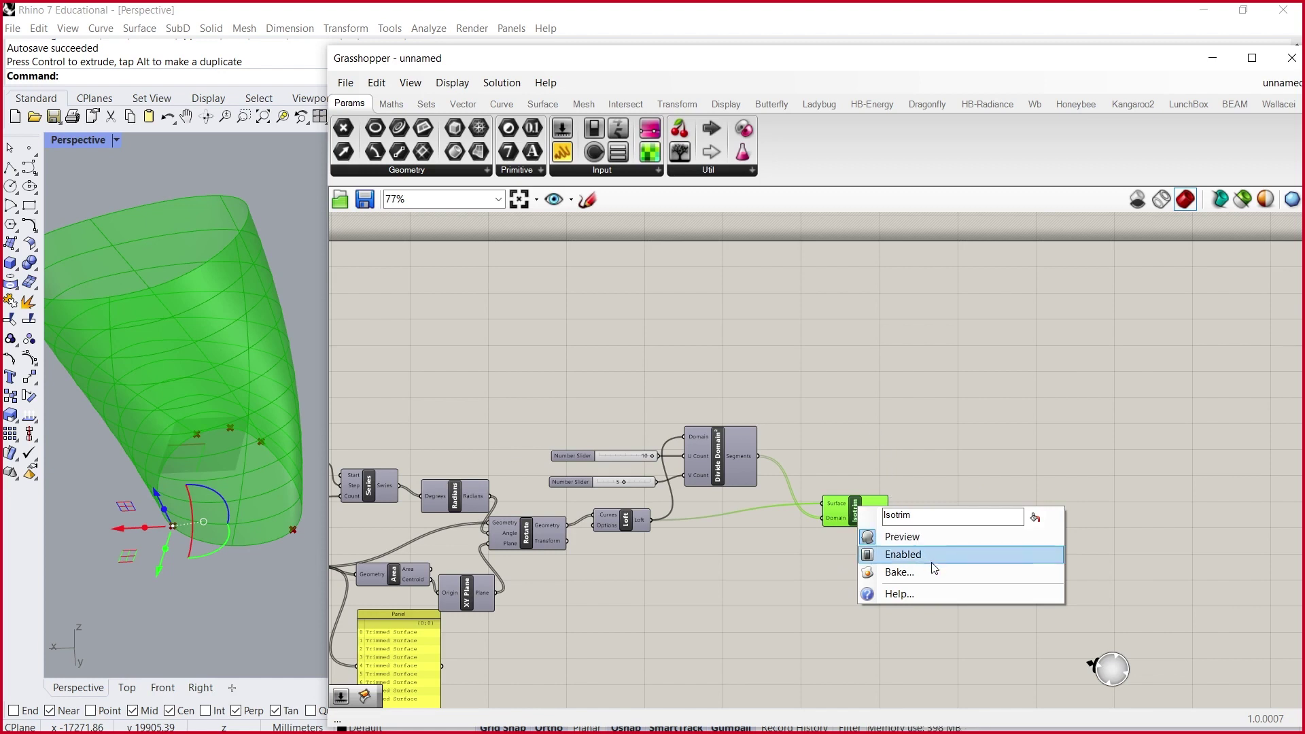
pyautogui.click(870, 573)
pyautogui.click(907, 715)
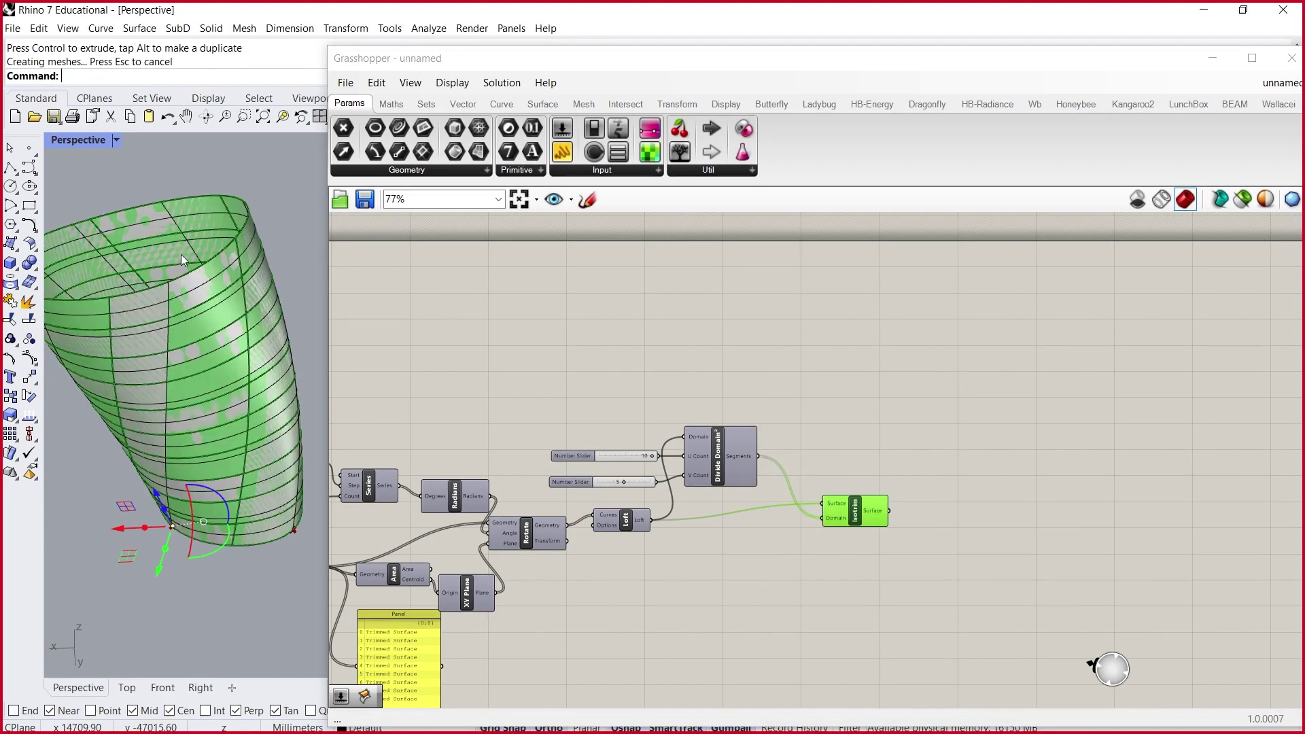
# - Limit the Grasshopper preview to selected components and examine the baked panelled tower in Rhino
pyautogui.click(1244, 198)
pyautogui.scroll(-5, 208, 275)
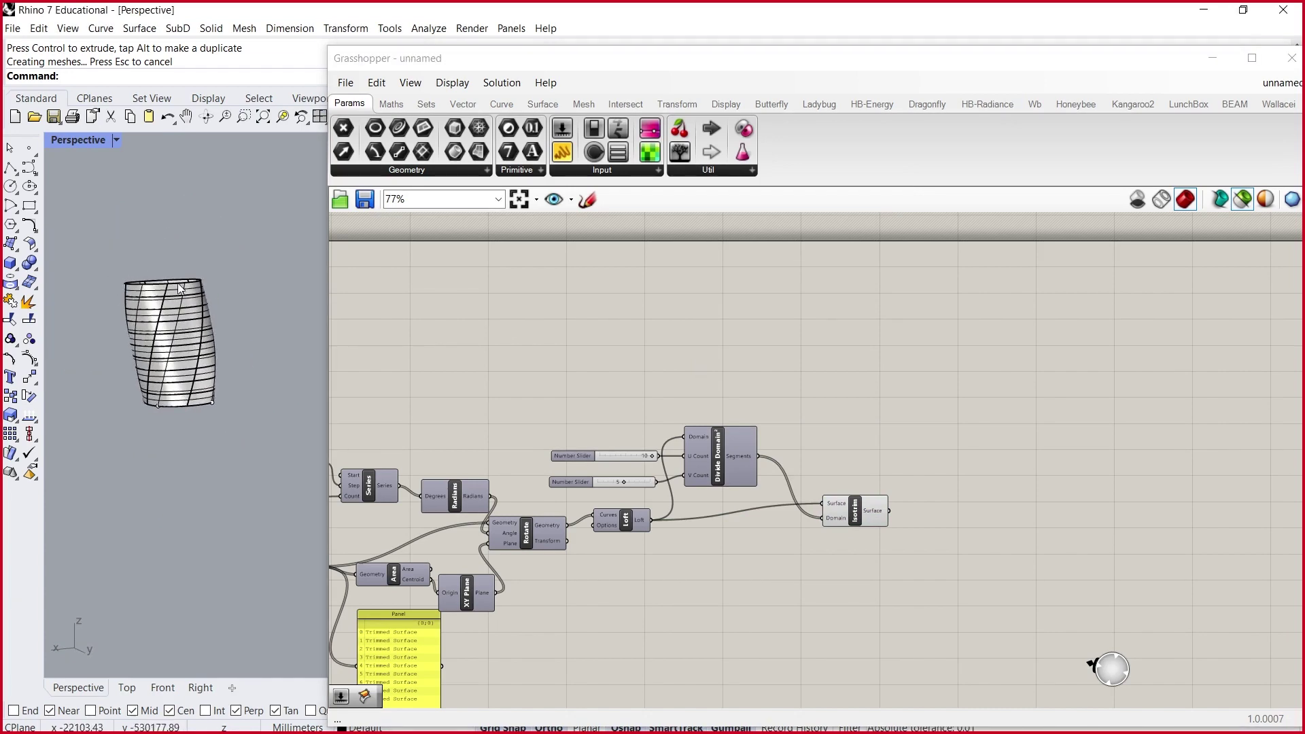
pyautogui.scroll(5, 185, 284)
# - Delete several individual baked panels down the tower's facade and select one more, testing that each panel is a separate surface
pyautogui.click(171, 299)
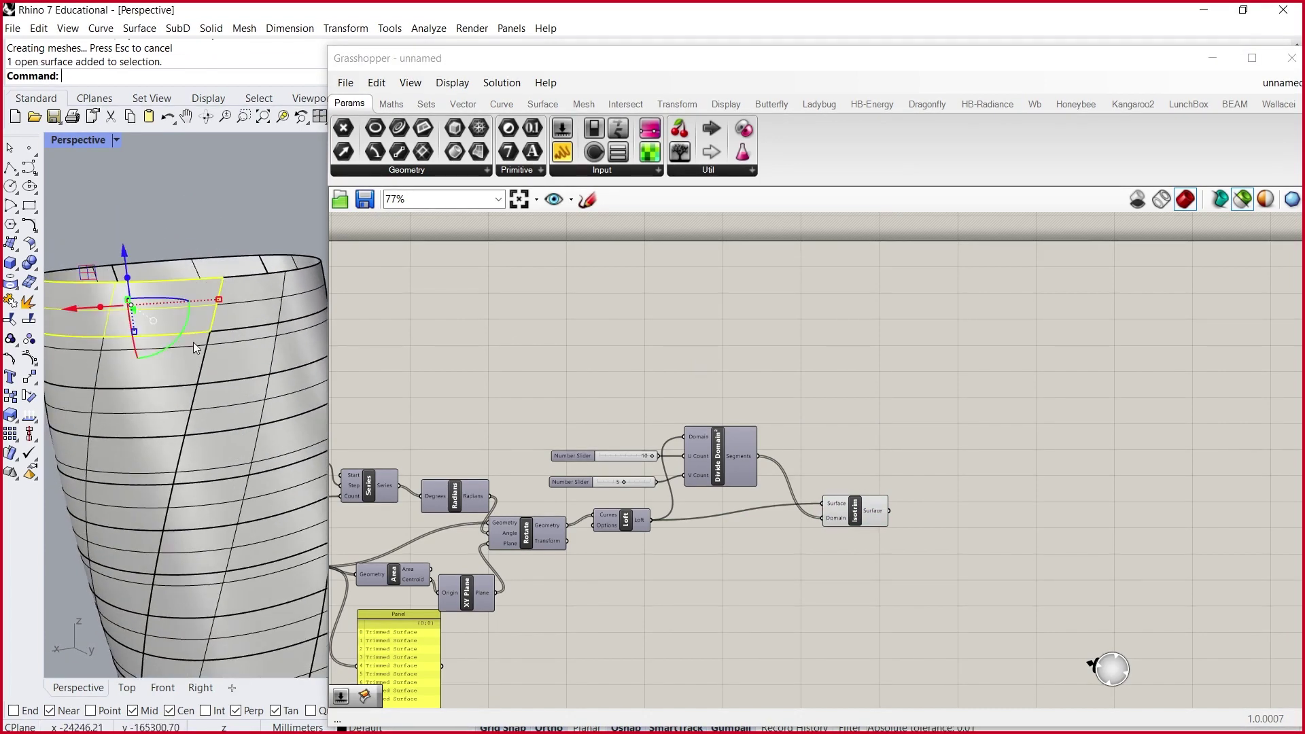
pyautogui.press('Delete')
pyautogui.click(231, 353)
pyautogui.press('Delete')
pyautogui.click(236, 408)
pyautogui.press('Delete')
pyautogui.click(143, 469)
pyautogui.press('Delete')
pyautogui.click(206, 455)
pyautogui.moveTo(206, 455); pyautogui.dragTo(206, 149, button='right')
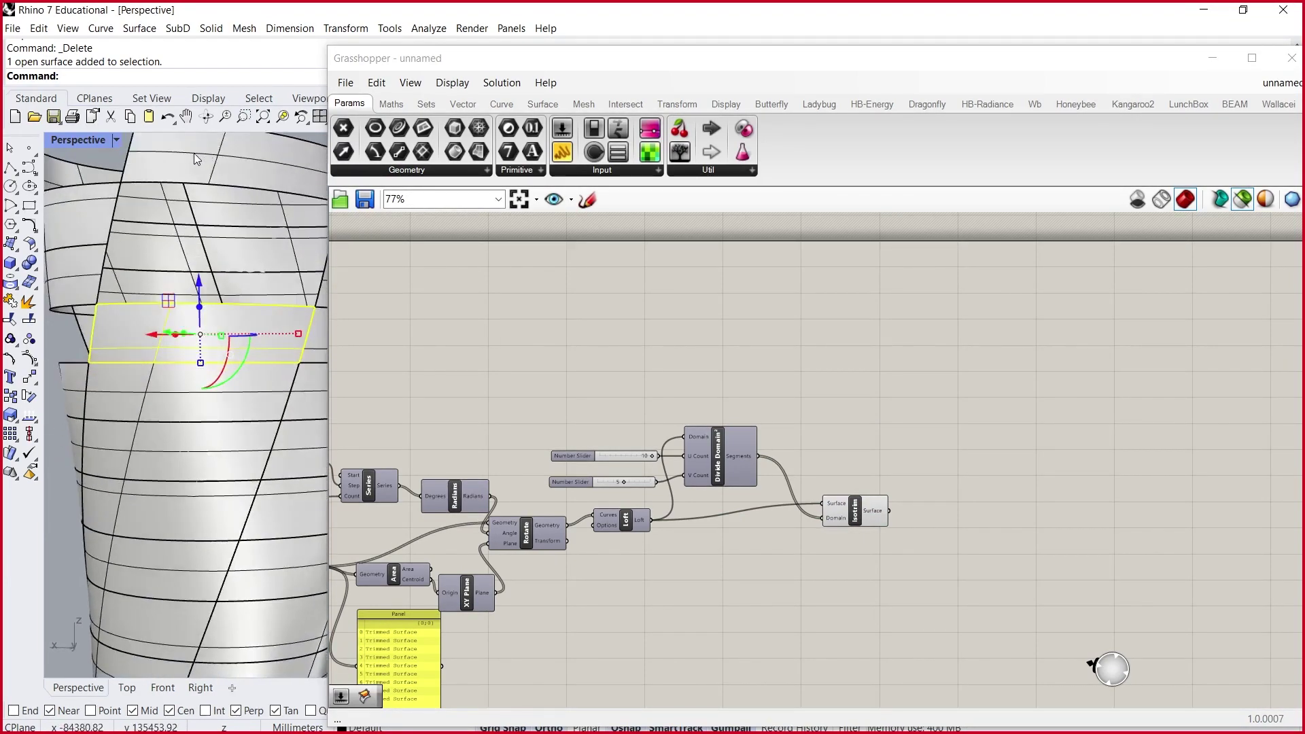
# - Undo the recent Rhino edits until the baked panels are cleared
pyautogui.scroll(-5, 219, 251)
pyautogui.hotkey('ctrl', 'a')
pyautogui.hotkey('ctrl', 'z')
pyautogui.hotkey('ctrl', 'z')
pyautogui.hotkey('ctrl', 'z')
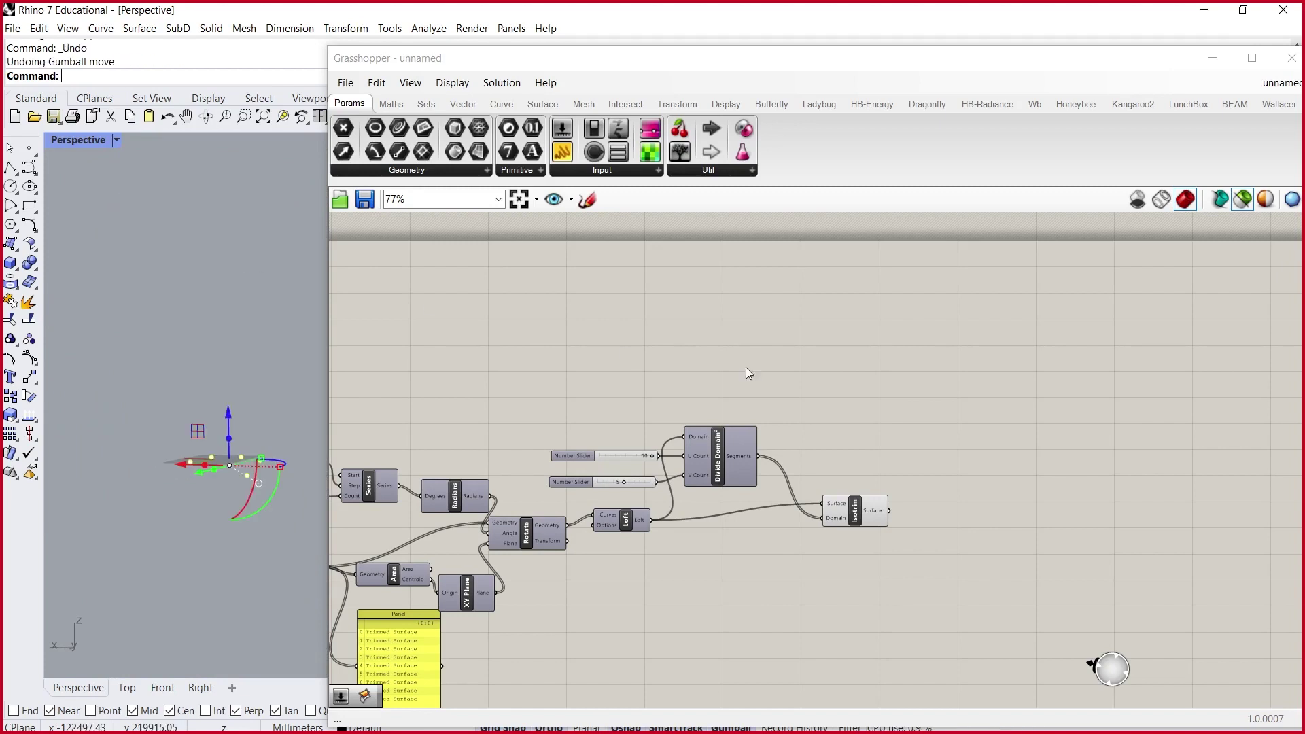
# - Highlight the Isotrim component and the Loft component in turn to contrast panels with one continuous surface
pyautogui.moveTo(850, 505)
pyautogui.mouseDown()
pyautogui.moveTo(844, 470)
pyautogui.moveTo(855, 483)
pyautogui.mouseUp()
pyautogui.click(813, 533)
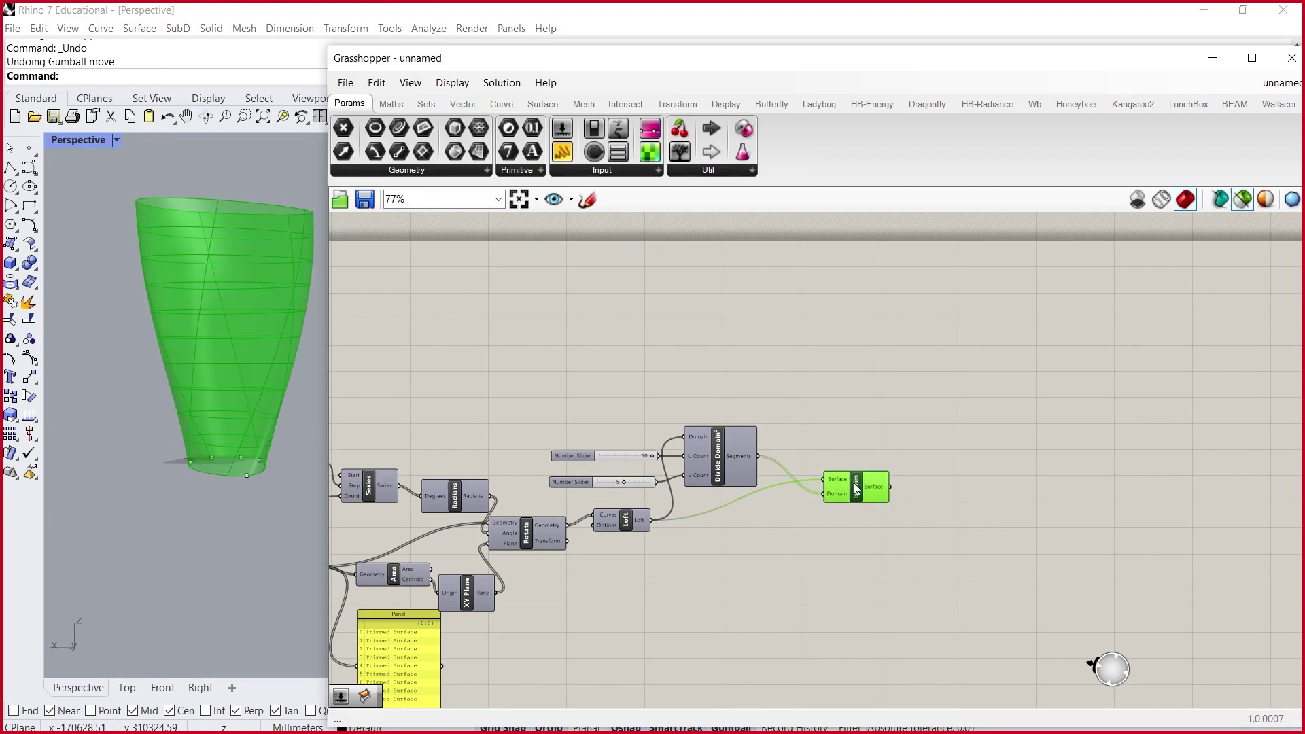
pyautogui.click(627, 518)
pyautogui.scroll(2, 714, 503)
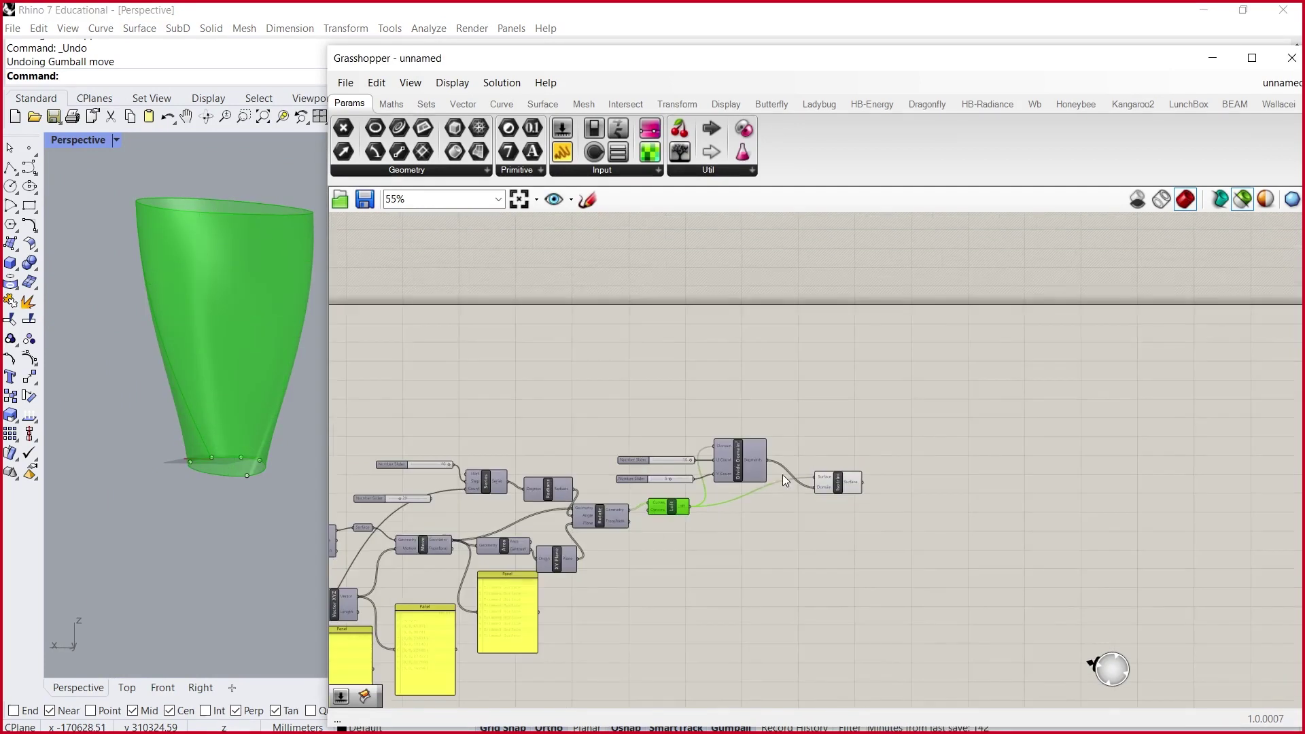
# - Toggle the Loft component's preview on and back off, and deselect the component
pyautogui.rightClick(725, 511)
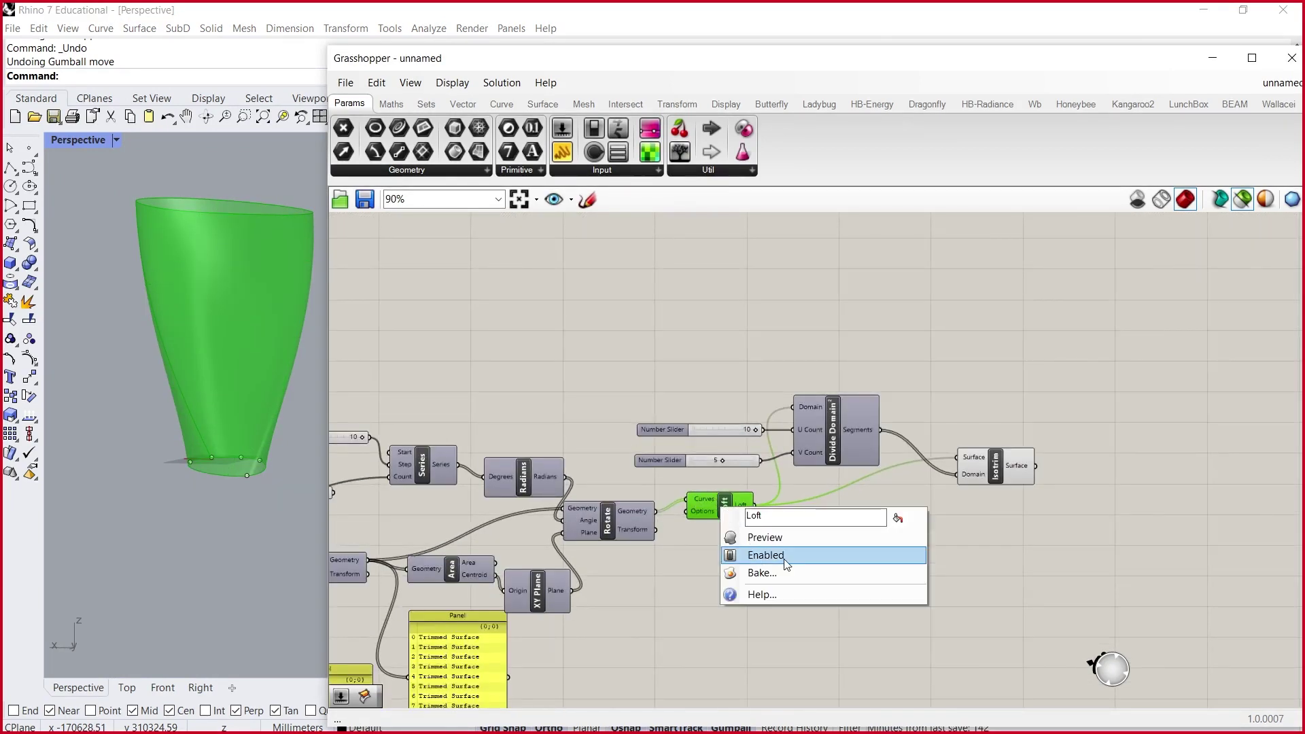
pyautogui.click(775, 537)
pyautogui.rightClick(726, 508)
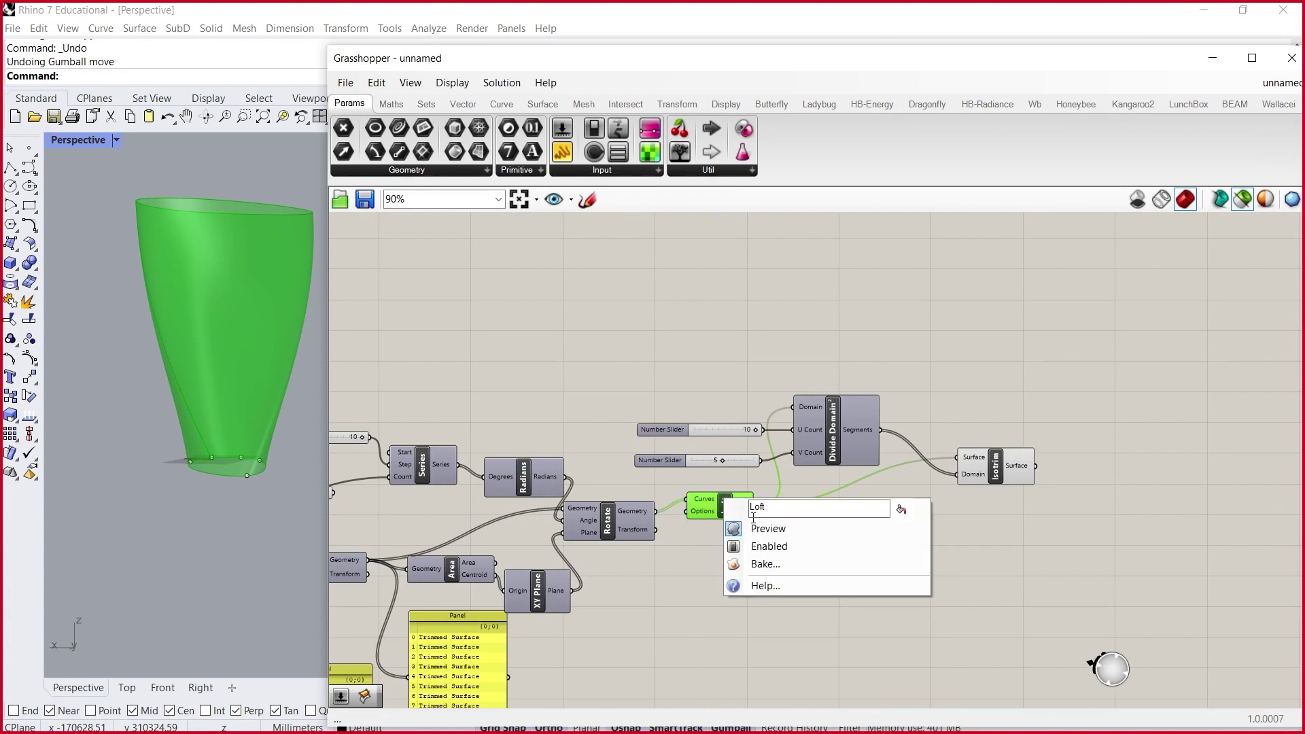
pyautogui.click(775, 528)
pyautogui.rightClick(702, 510)
pyautogui.click(709, 542)
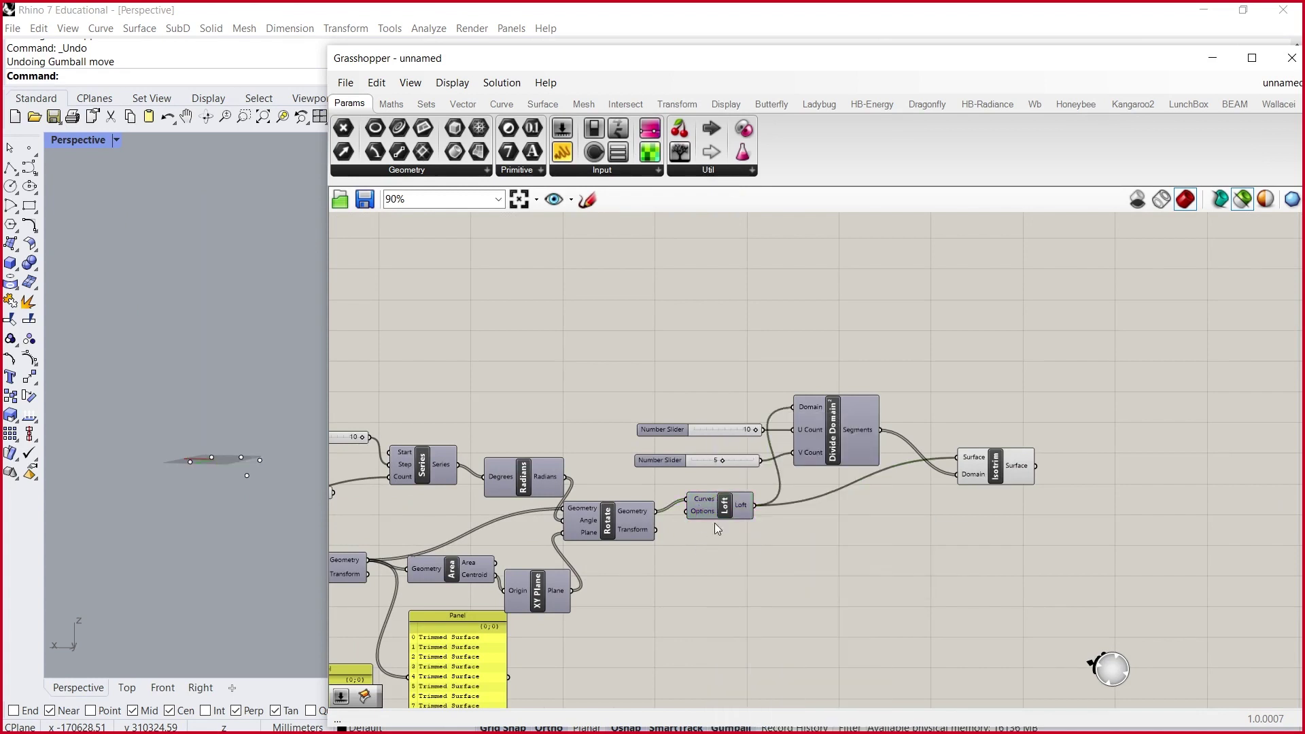
# - Bake the Loft surface into Rhino and move the baked surface away from the tower preview
pyautogui.click(724, 507)
pyautogui.rightClick(725, 509)
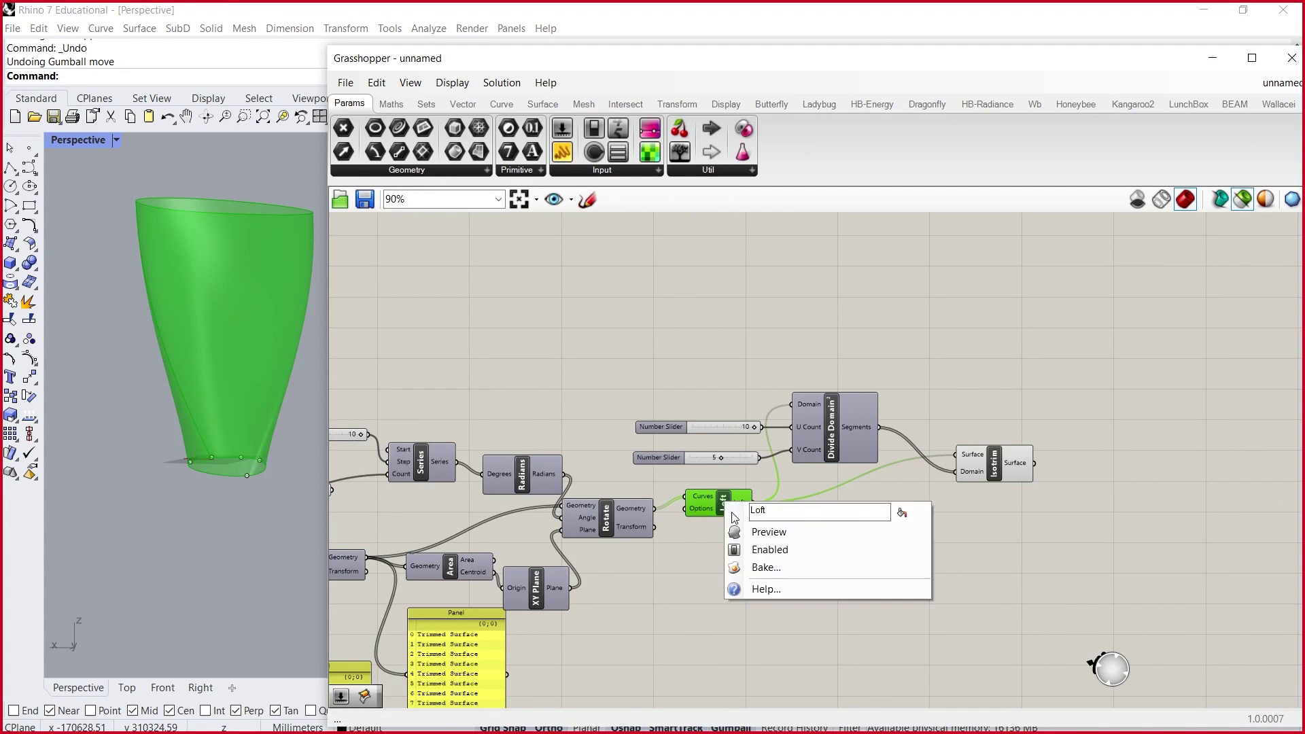
pyautogui.click(759, 573)
pyautogui.click(755, 711)
pyautogui.scroll(-3, 348, 502)
pyautogui.click(262, 244)
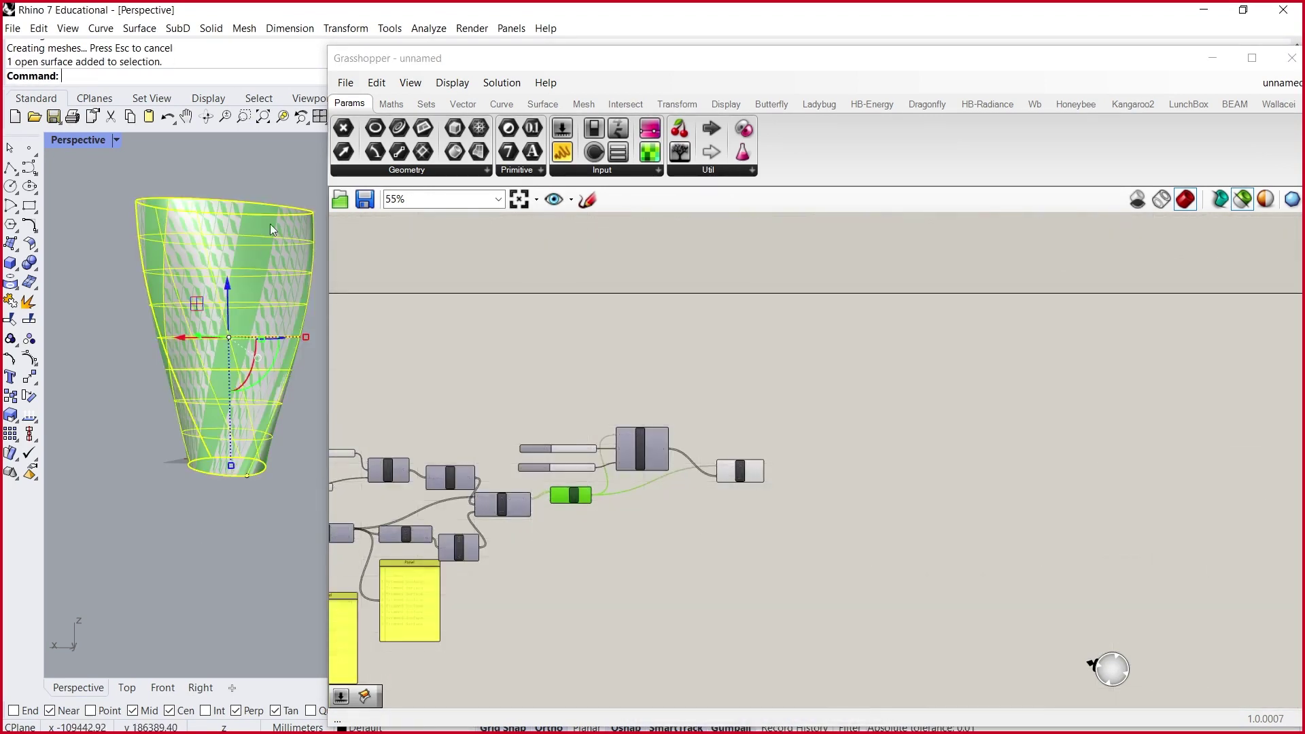
pyautogui.moveTo(262, 244); pyautogui.dragTo(191, 352, button='right')
pyautogui.moveTo(248, 243); pyautogui.dragTo(147, 490)
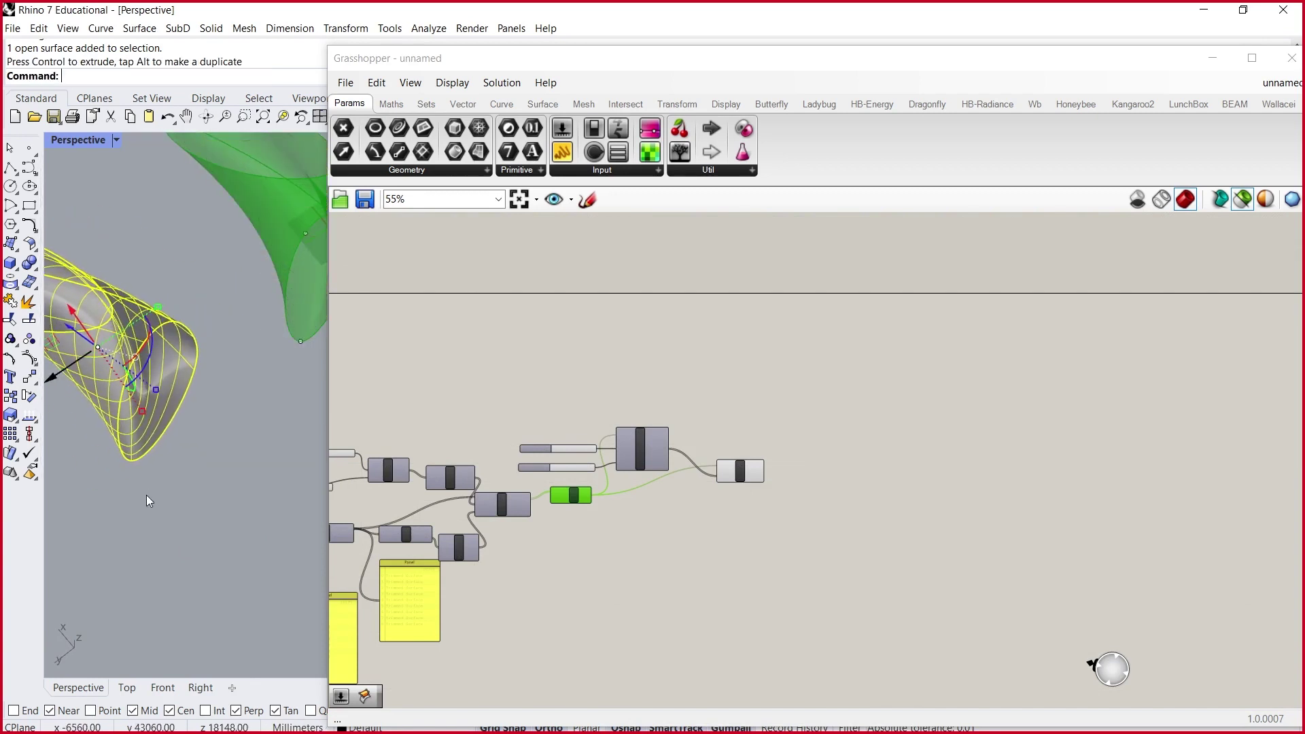
# - Inspect the baked loft surface up close and delete it from Rhino
pyautogui.click(202, 508)
pyautogui.moveTo(203, 508); pyautogui.dragTo(164, 296, button='right')
pyautogui.click(163, 295)
pyautogui.scroll(5, 163, 296)
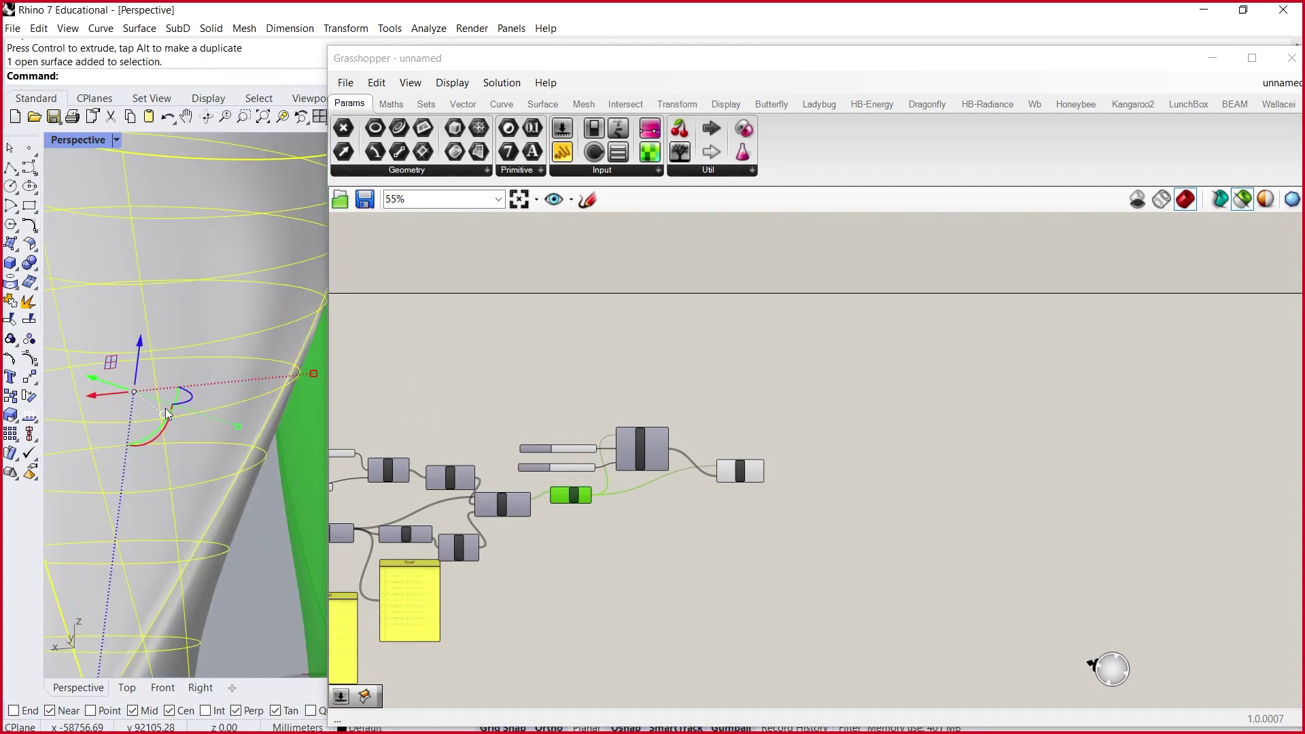
pyautogui.scroll(-5, 205, 256)
pyautogui.press('Escape')
pyautogui.scroll(5, 221, 260)
pyautogui.click(208, 281)
pyautogui.press('Delete')
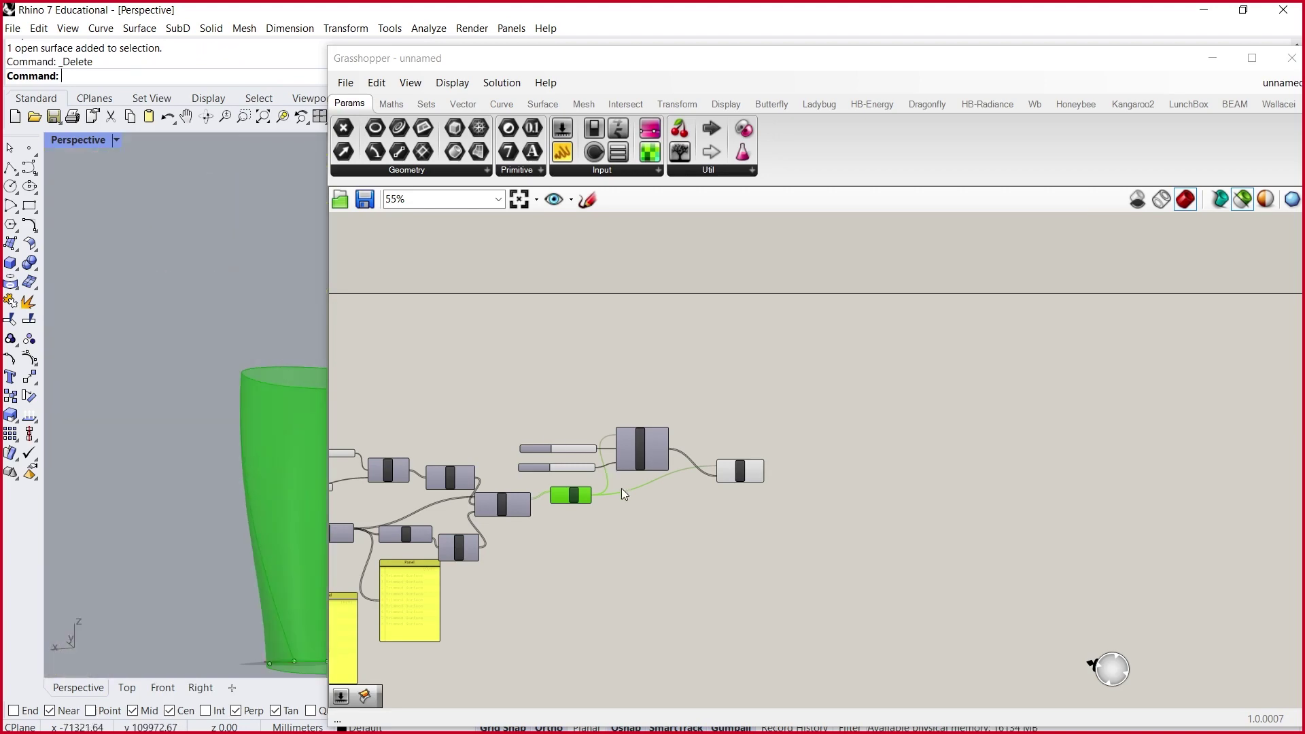
# - Highlight the Isotrim component and examine its panel divisions on the tower in Rhino
pyautogui.scroll(3, 625, 486)
pyautogui.click(834, 443)
pyautogui.scroll(-3, 199, 393)
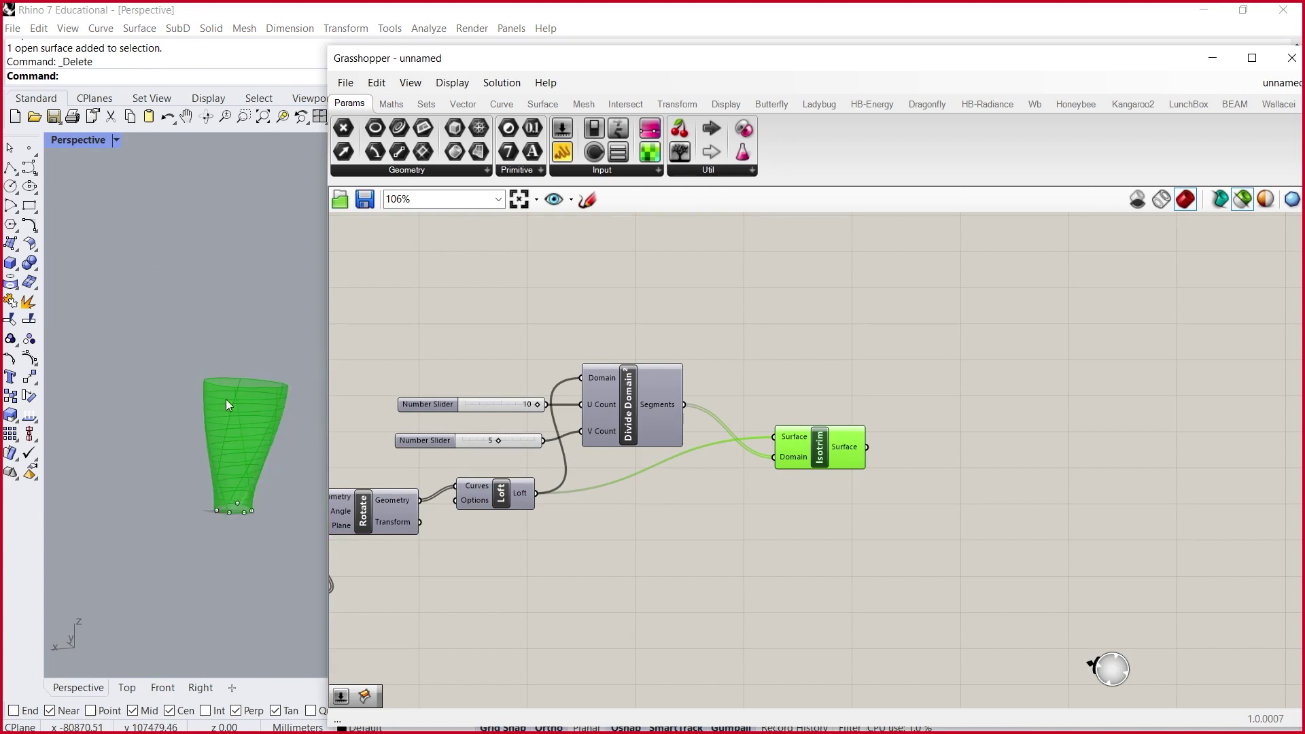
pyautogui.scroll(5, 230, 439)
pyautogui.moveTo(230, 439); pyautogui.dragTo(122, 520, button='right')
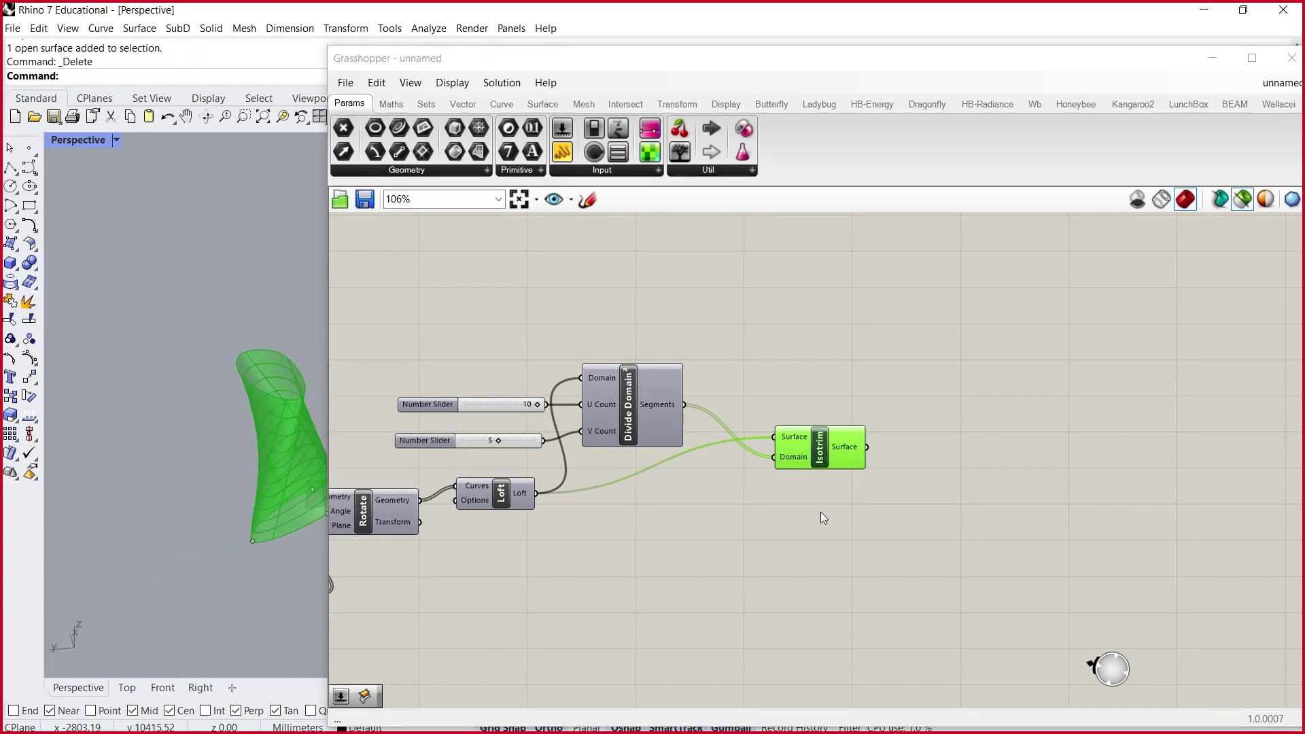
# - Move the Isotrim component lower on the canvas and place a Surface Box component above and beyond it
pyautogui.click(892, 407)
pyautogui.moveTo(834, 448); pyautogui.dragTo(799, 515)
pyautogui.moveTo(839, 405); pyautogui.dragTo(836, 403)
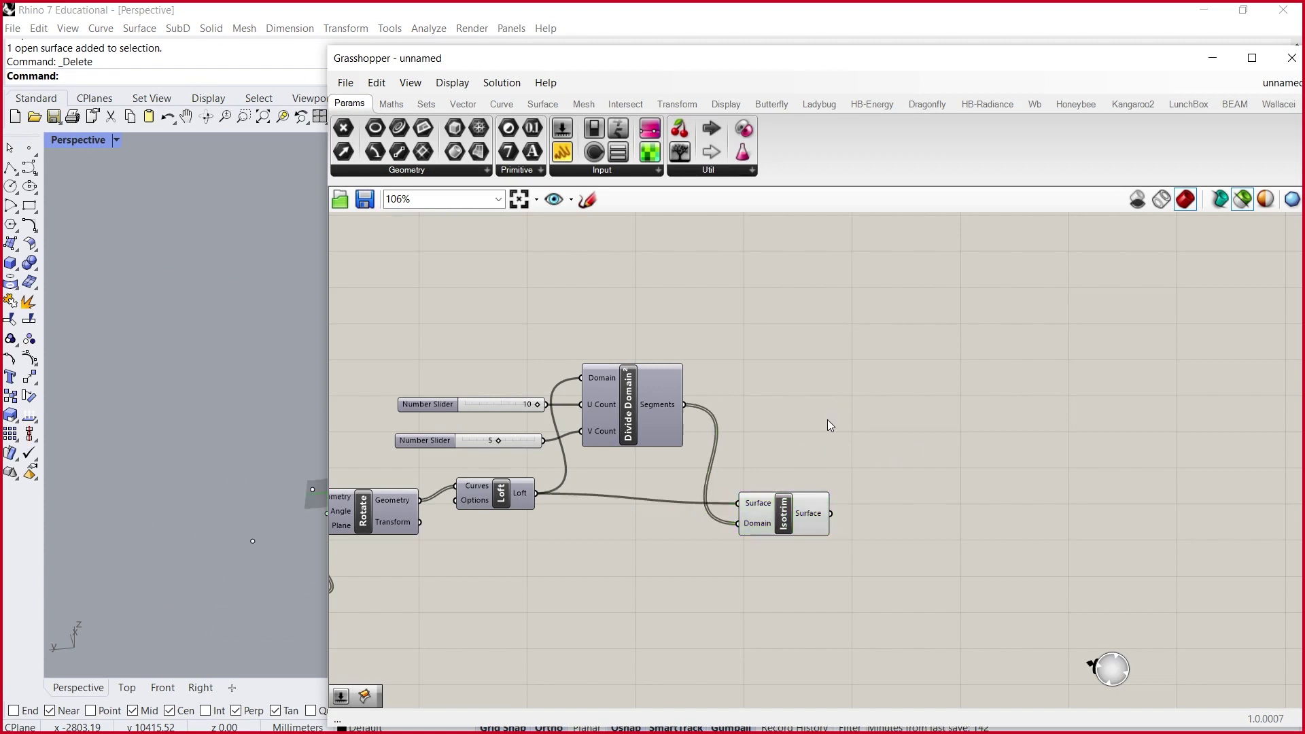
pyautogui.doubleClick(828, 425)
pyautogui.write('surface')
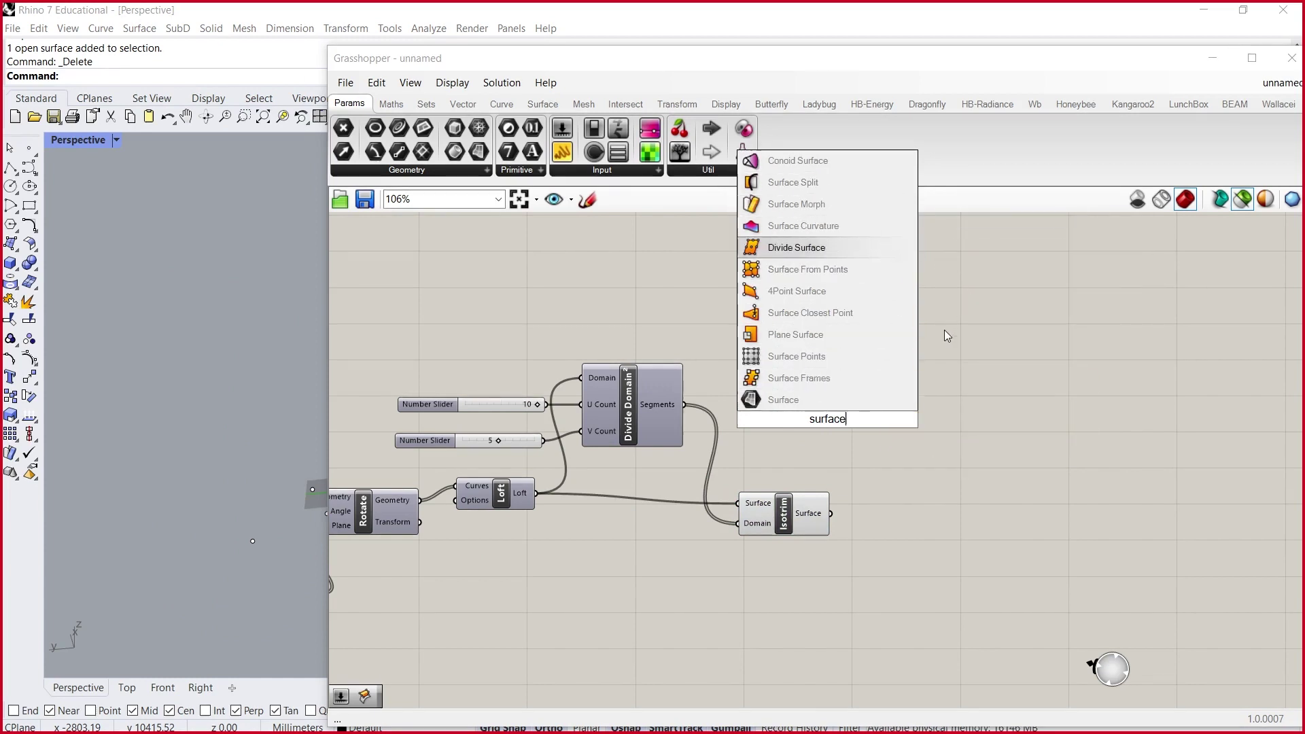
pyautogui.write(' box')
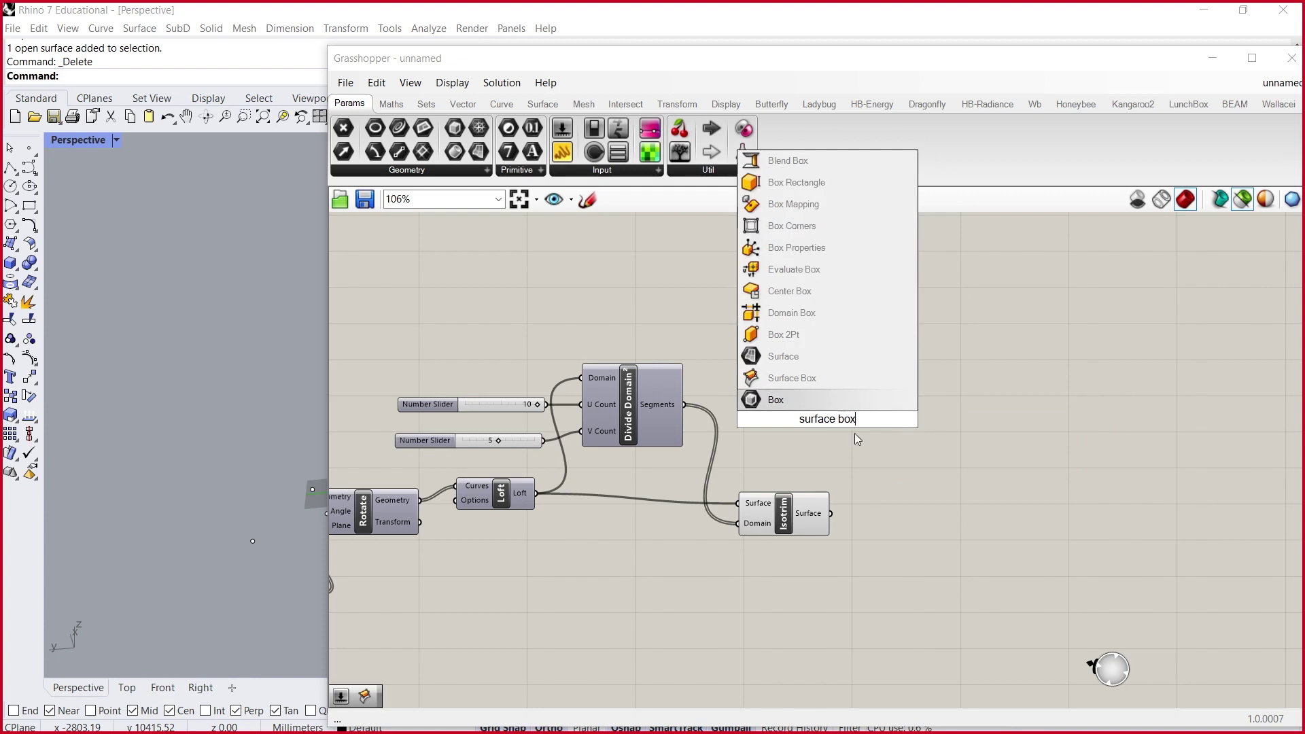
pyautogui.click(792, 378)
pyautogui.moveTo(792, 398); pyautogui.dragTo(843, 348)
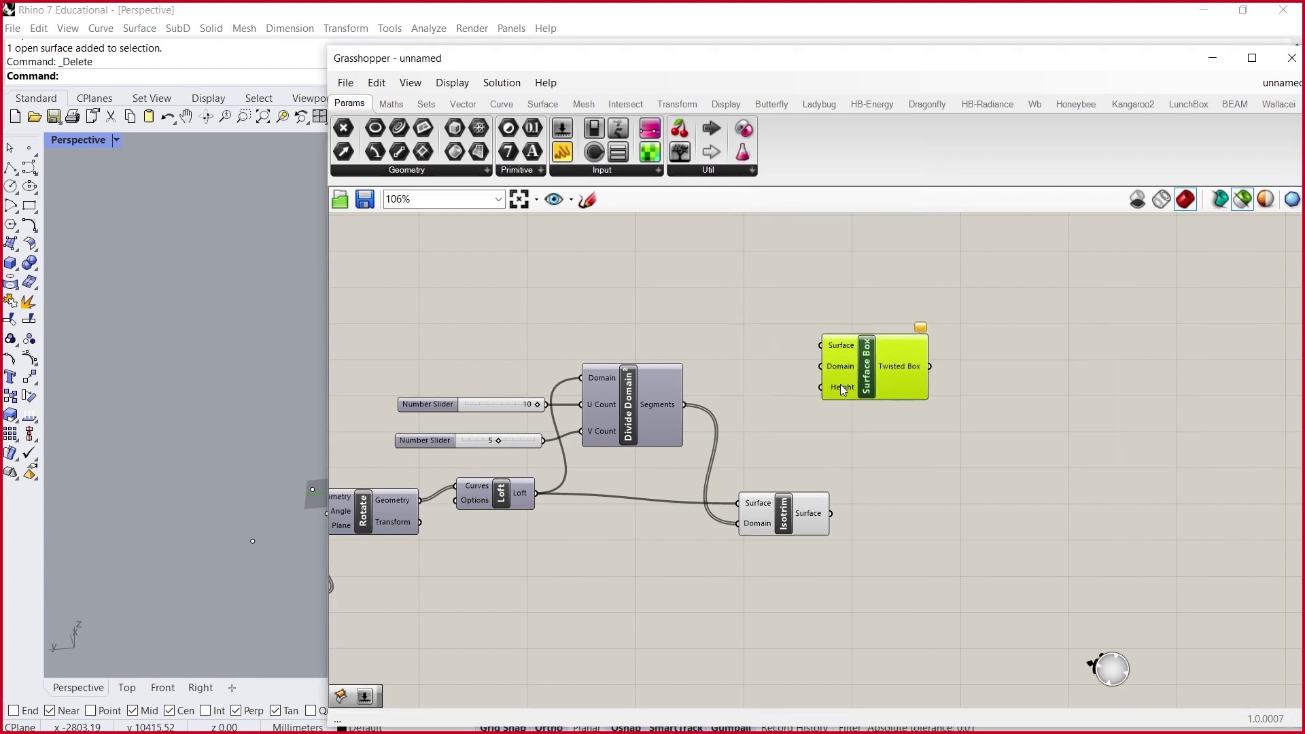
pyautogui.moveTo(840, 385); pyautogui.dragTo(842, 395)
# - Connect the Loft output to the Surface Box's Surface input and the Divide Domain² Segments to its Domain input
pyautogui.moveTo(536, 493); pyautogui.dragTo(866, 410)
pyautogui.moveTo(682, 402); pyautogui.dragTo(840, 396)
pyautogui.scroll(2, 507, 442)
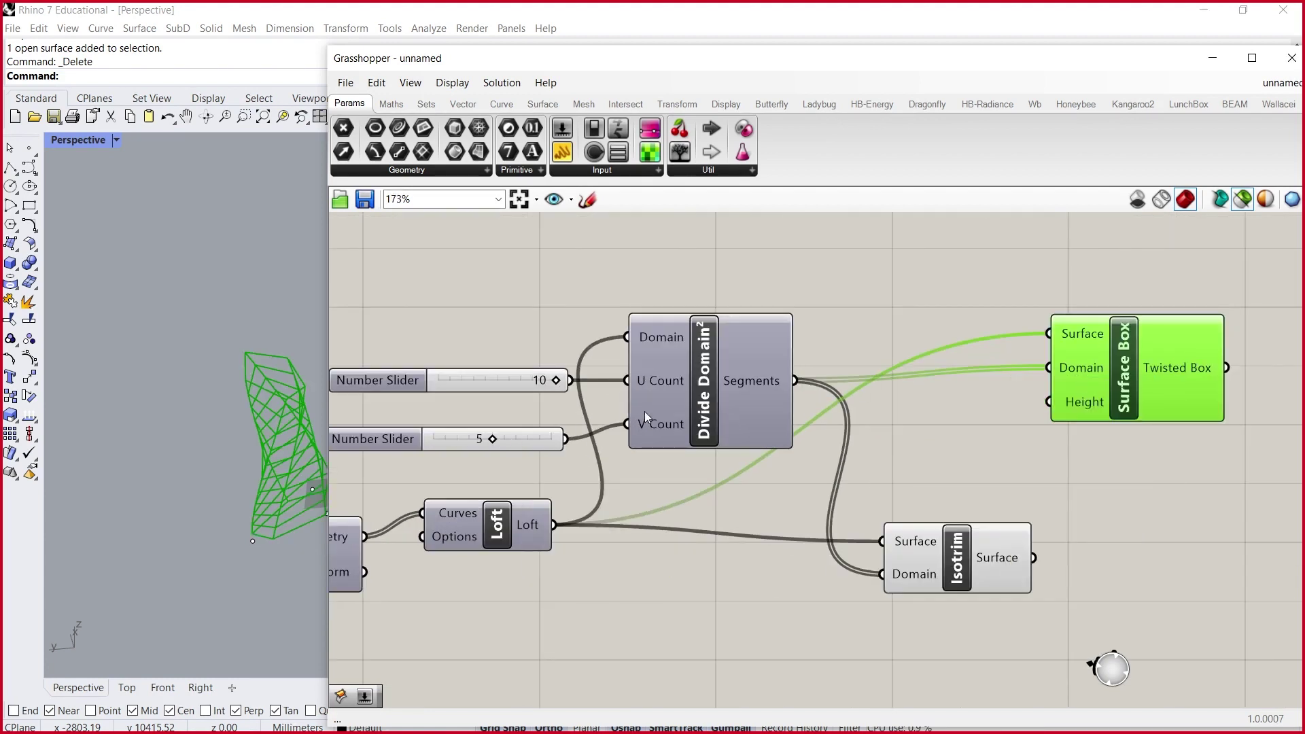
pyautogui.scroll(3, 271, 374)
pyautogui.scroll(1, 271, 374)
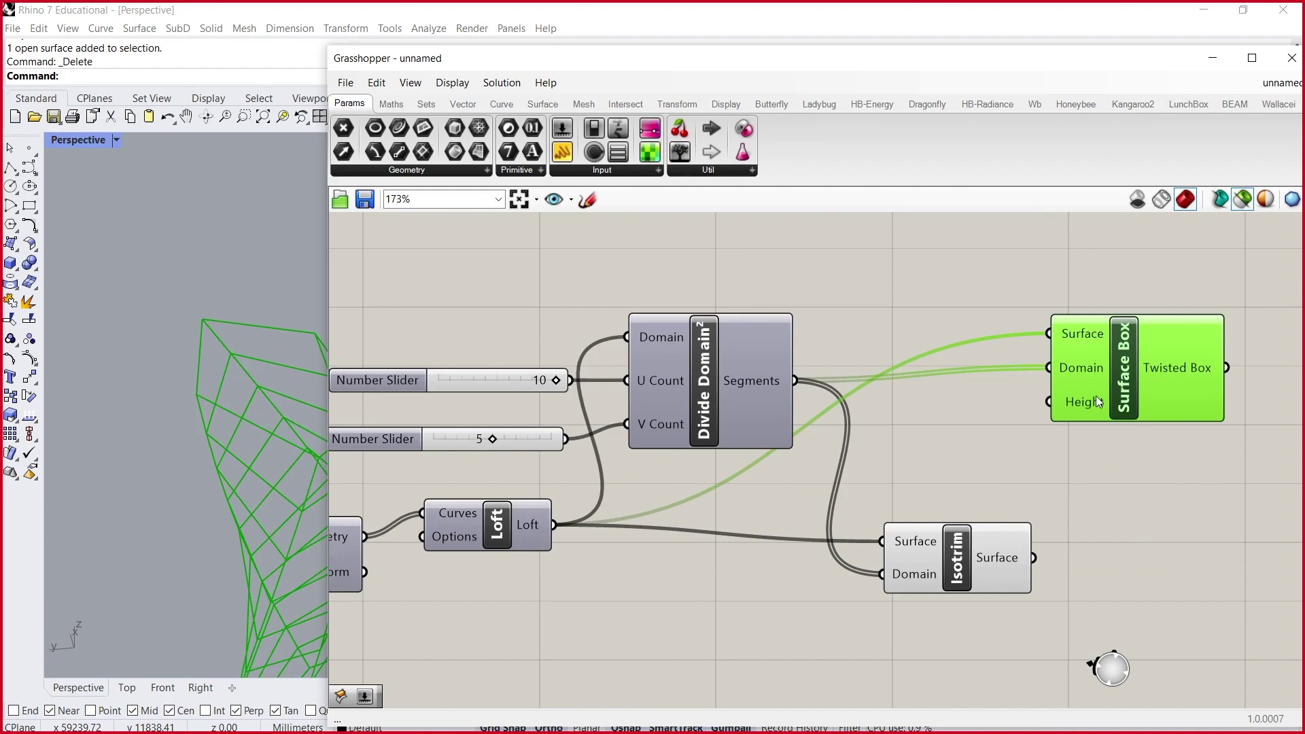
# - Add a number slider set to 1000, connect it to the Surface Box's Height input, and inspect the twisted boxes
pyautogui.doubleClick(925, 252)
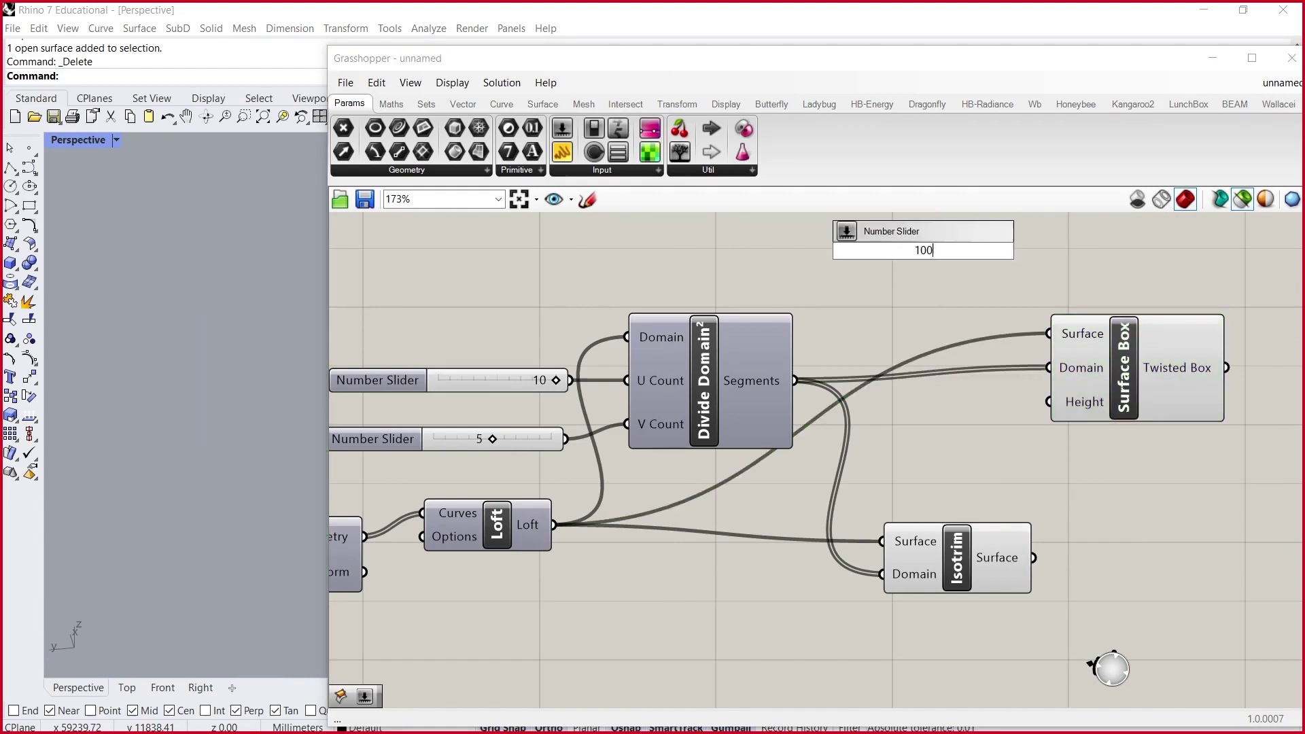
pyautogui.press('Return')
pyautogui.moveTo(1044, 252); pyautogui.dragTo(1112, 385)
pyautogui.moveTo(143, 389); pyautogui.dragTo(181, 419, button='right')
pyautogui.scroll(5, 232, 382)
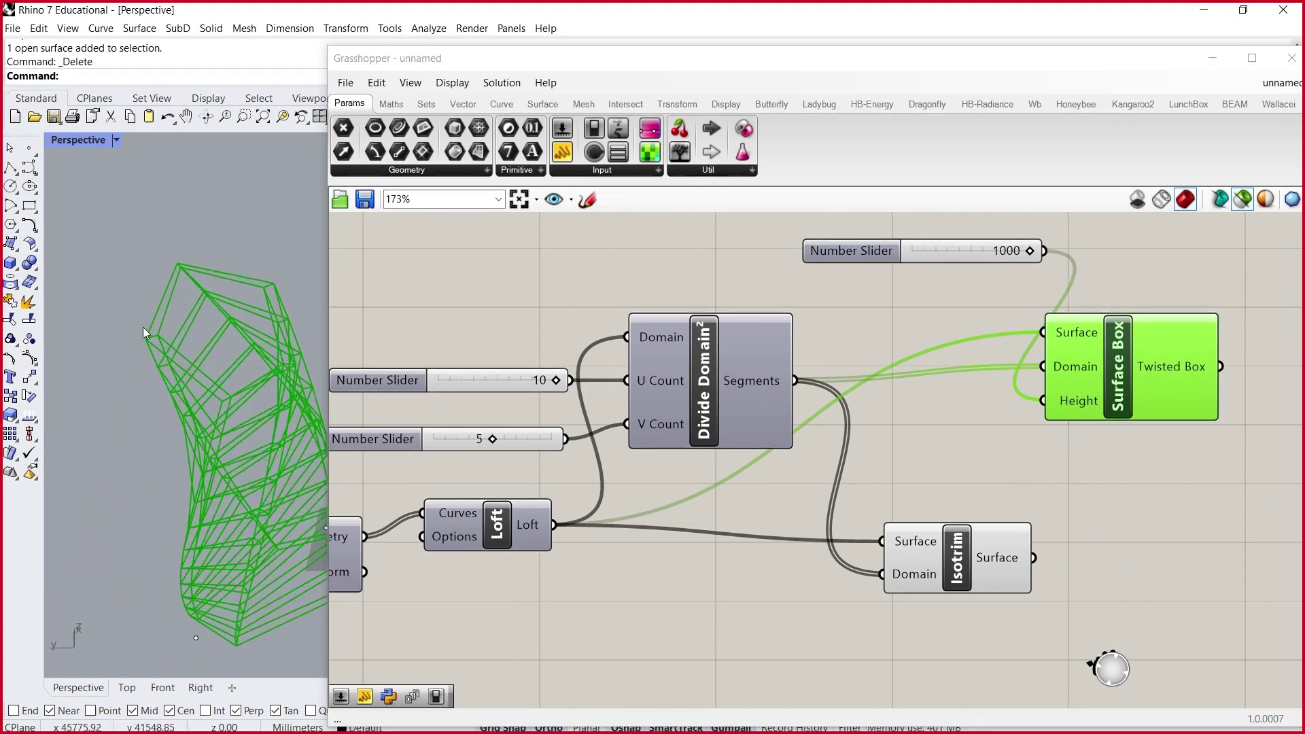
pyautogui.scroll(5, 145, 328)
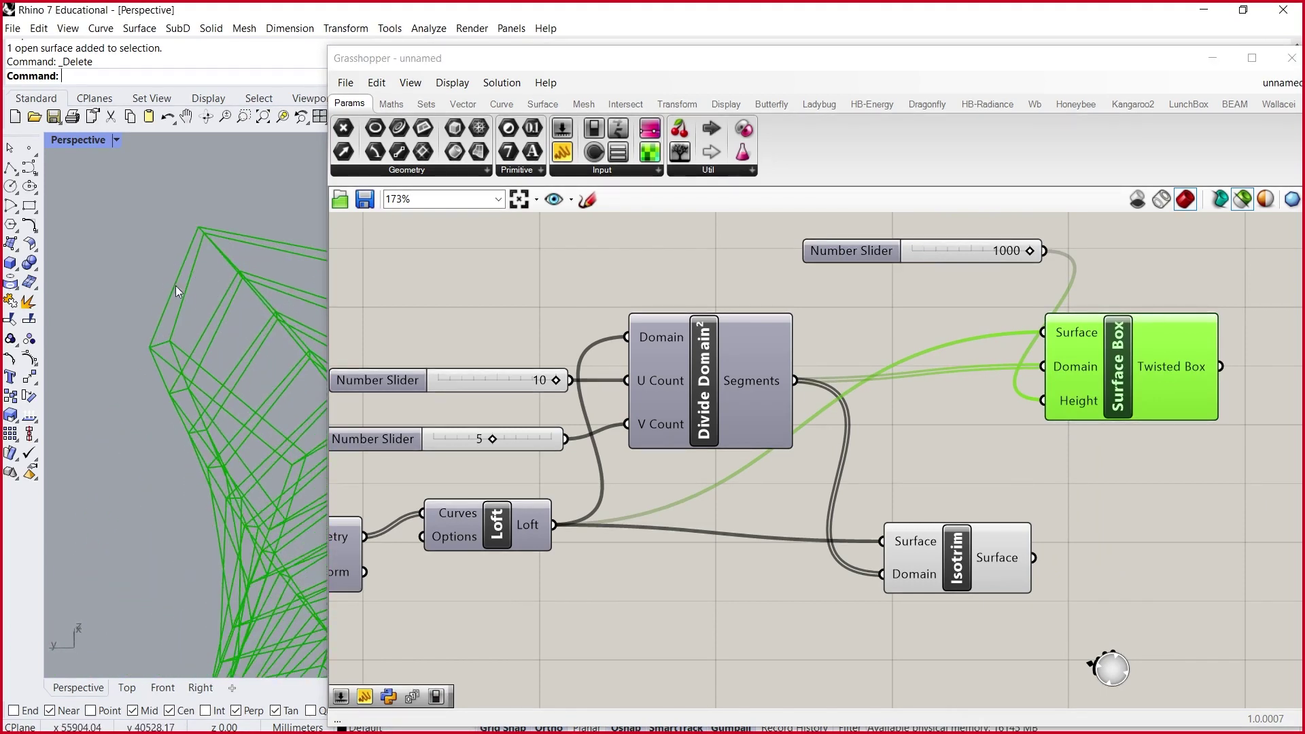
pyautogui.scroll(-5, 170, 306)
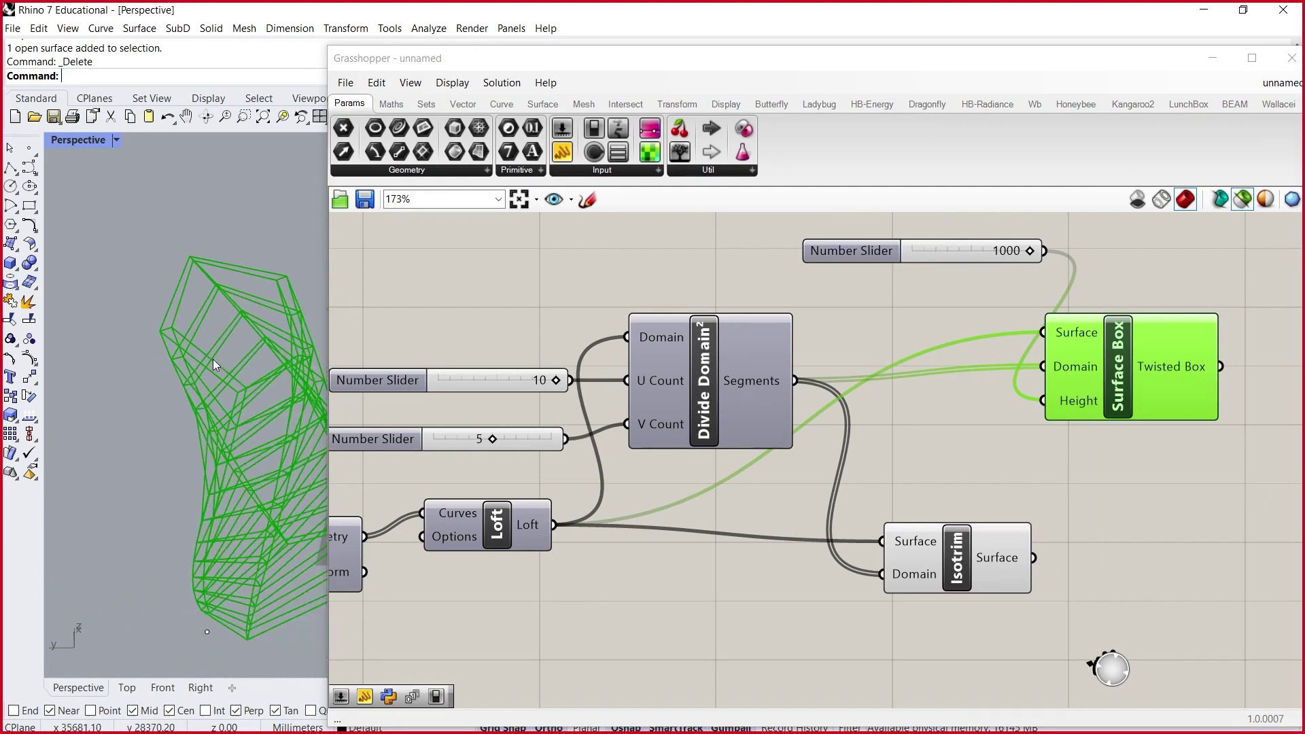
pyautogui.scroll(-2, 169, 355)
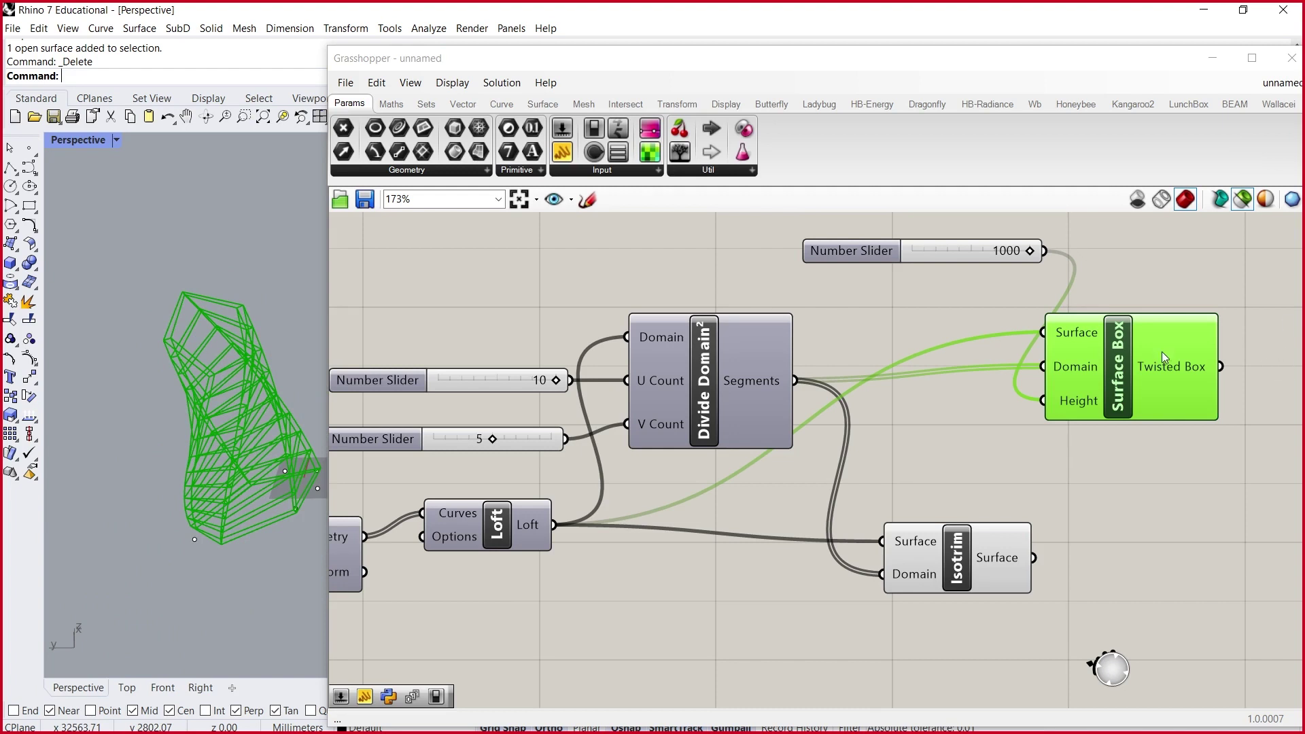
# - Review what feeds the Surface Box by highlighting the Loft, the Divide Domain² segments, and the Surface Box with its Height input
pyautogui.moveTo(1156, 368); pyautogui.dragTo(1199, 371)
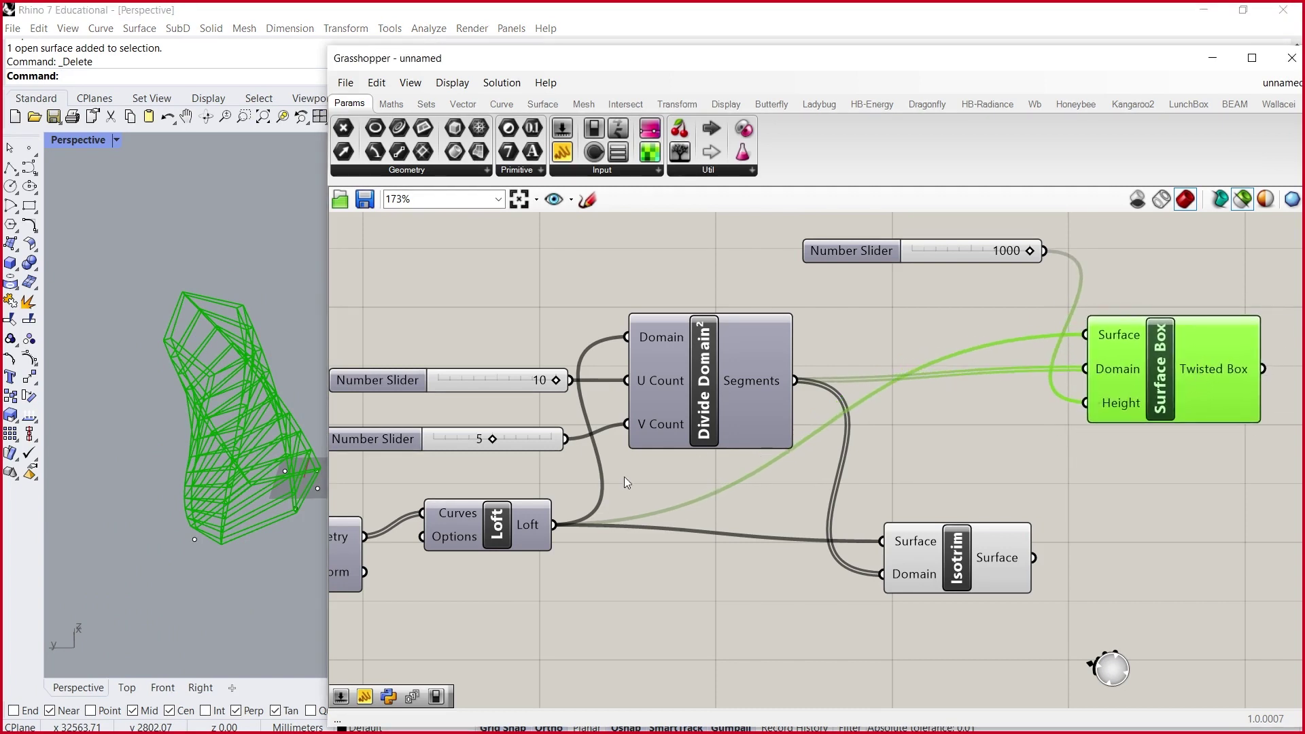
pyautogui.click(524, 528)
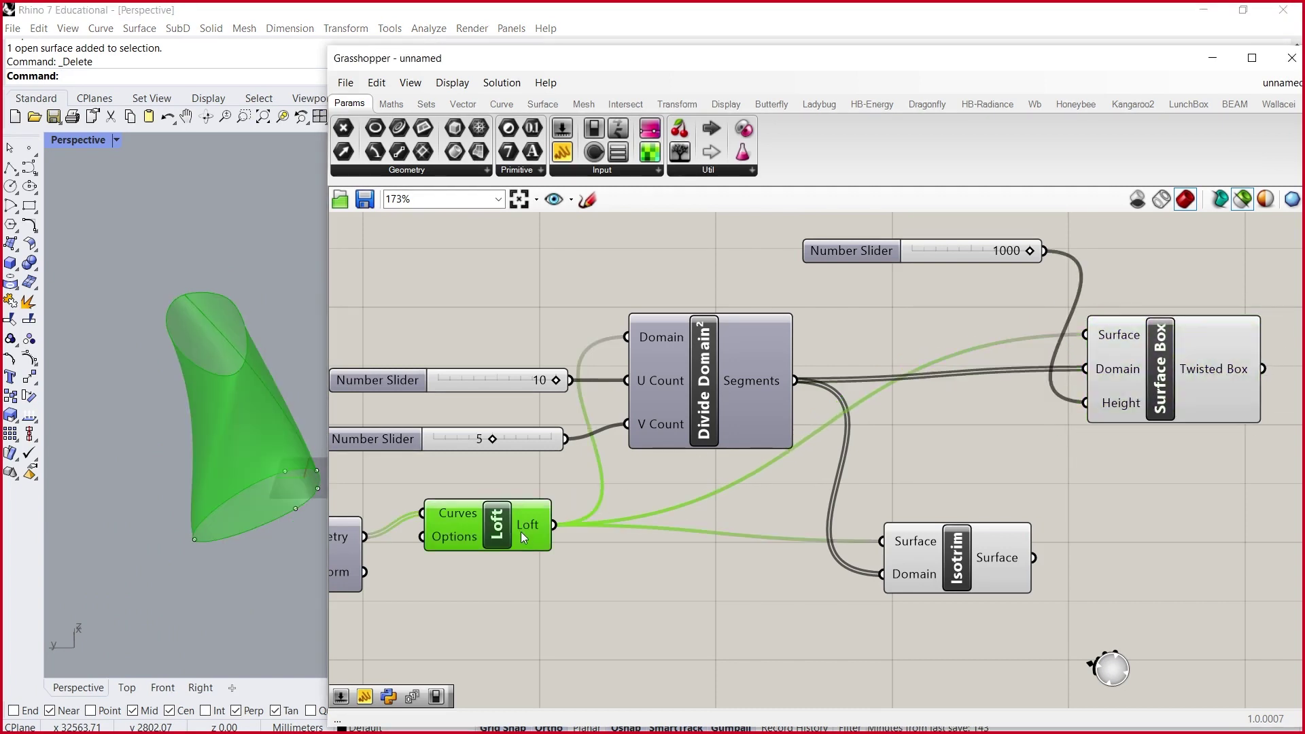
pyautogui.click(748, 381)
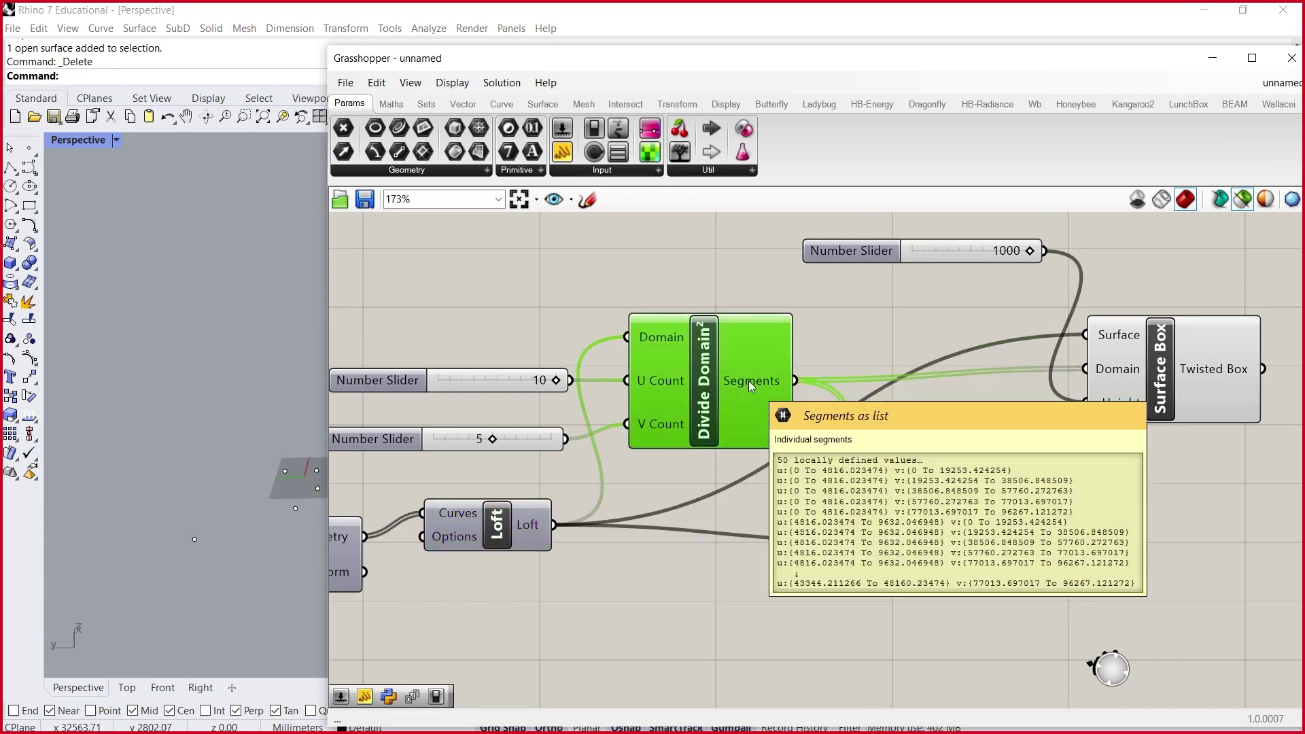
pyautogui.moveTo(1209, 372); pyautogui.dragTo(1202, 377)
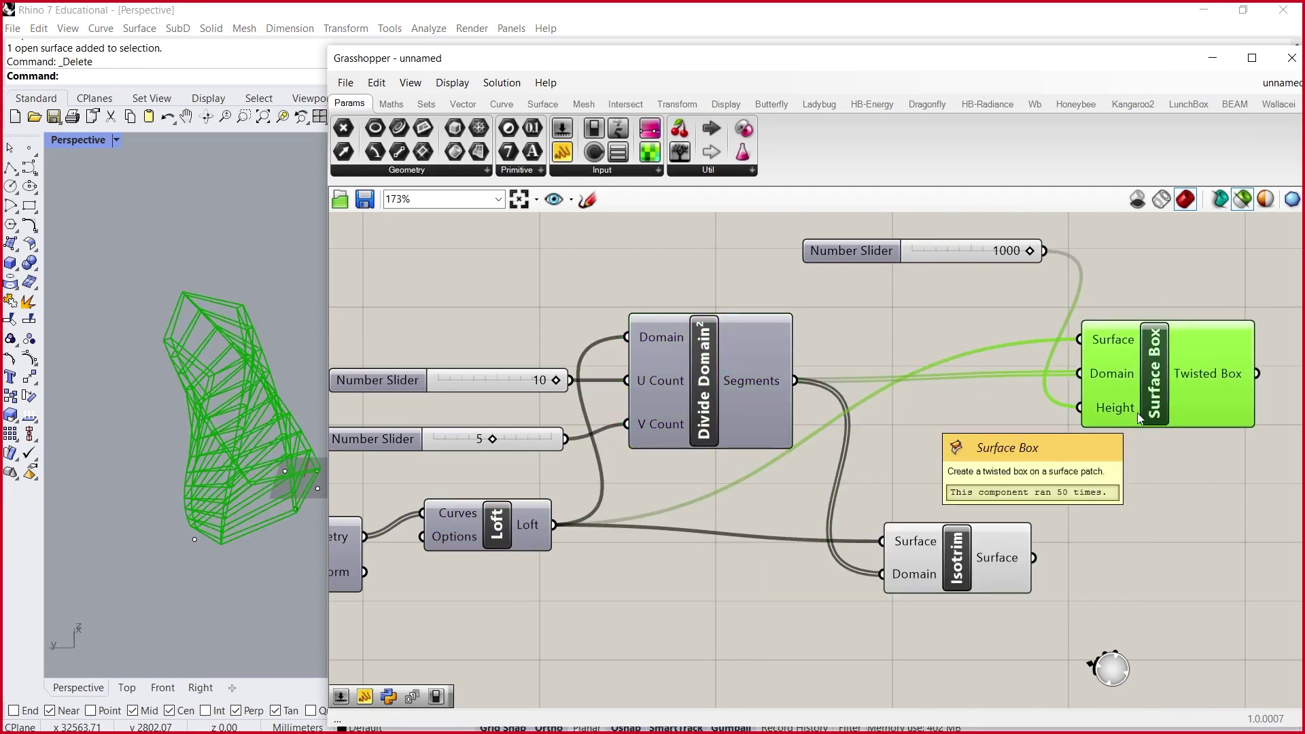
pyautogui.moveTo(1133, 412)
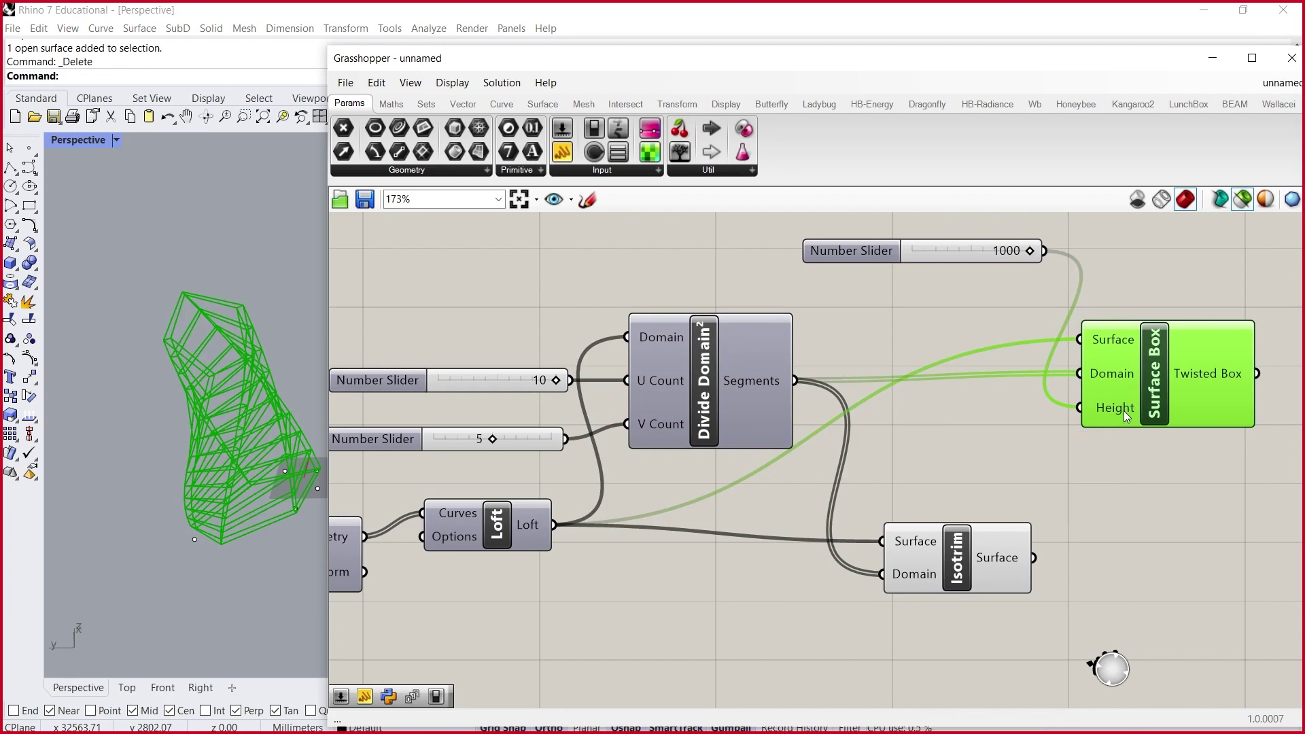
pyautogui.scroll(-4, 1087, 408)
pyautogui.scroll(3, 1176, 394)
pyautogui.scroll(-1, 1152, 429)
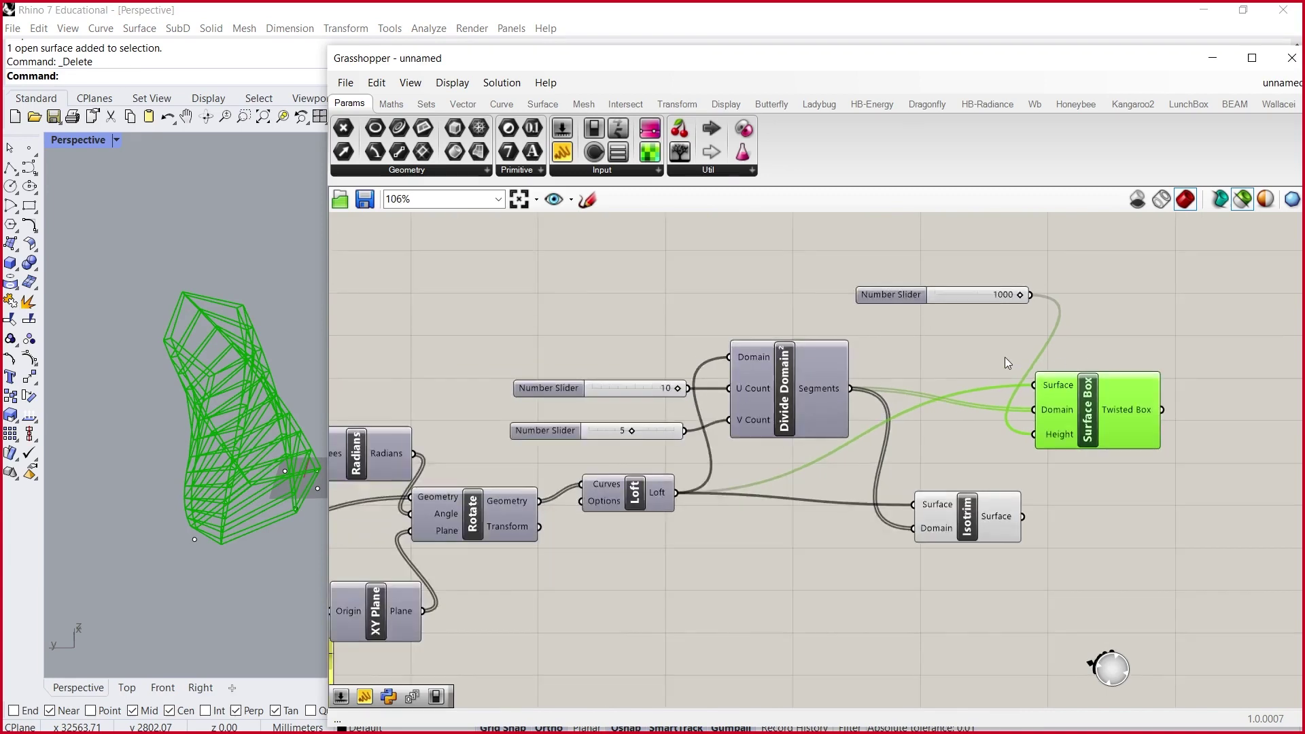
# - Compare the Surface Box twisted boxes with the Isotrim panels by highlighting each component in turn
pyautogui.click(925, 624)
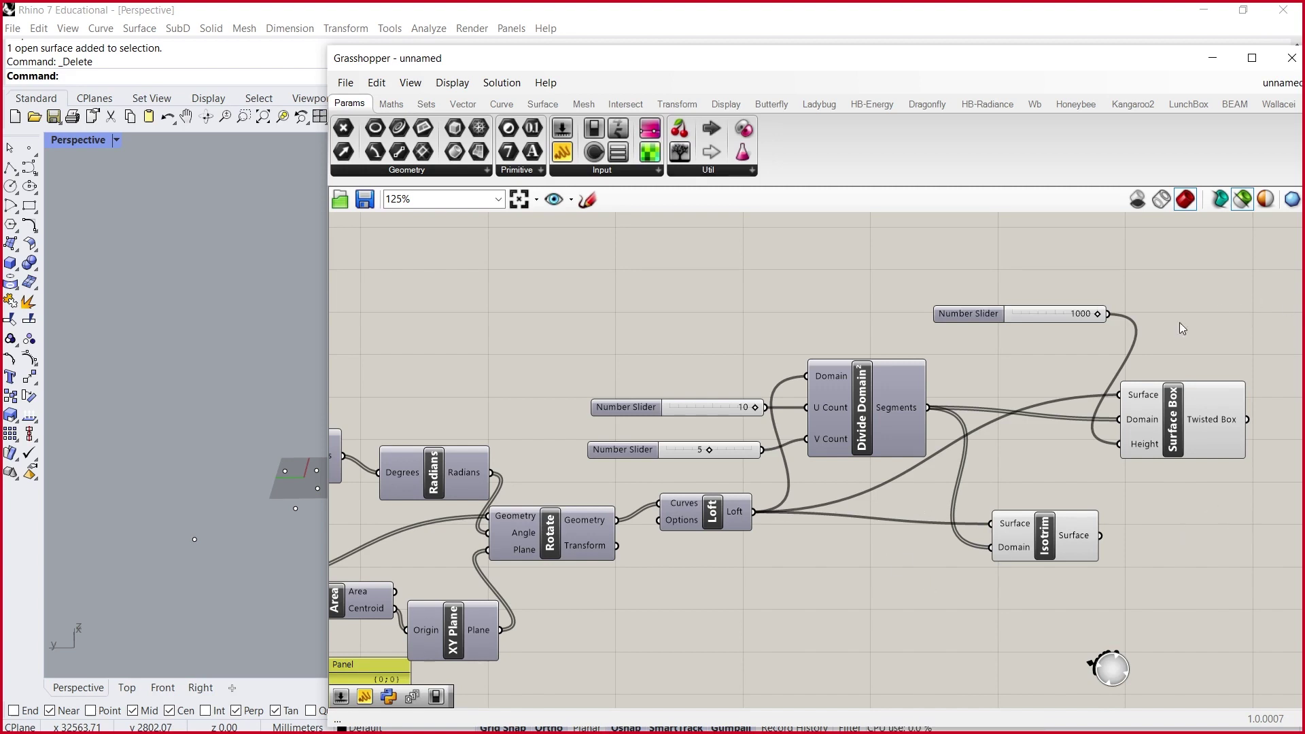
pyautogui.click(1164, 416)
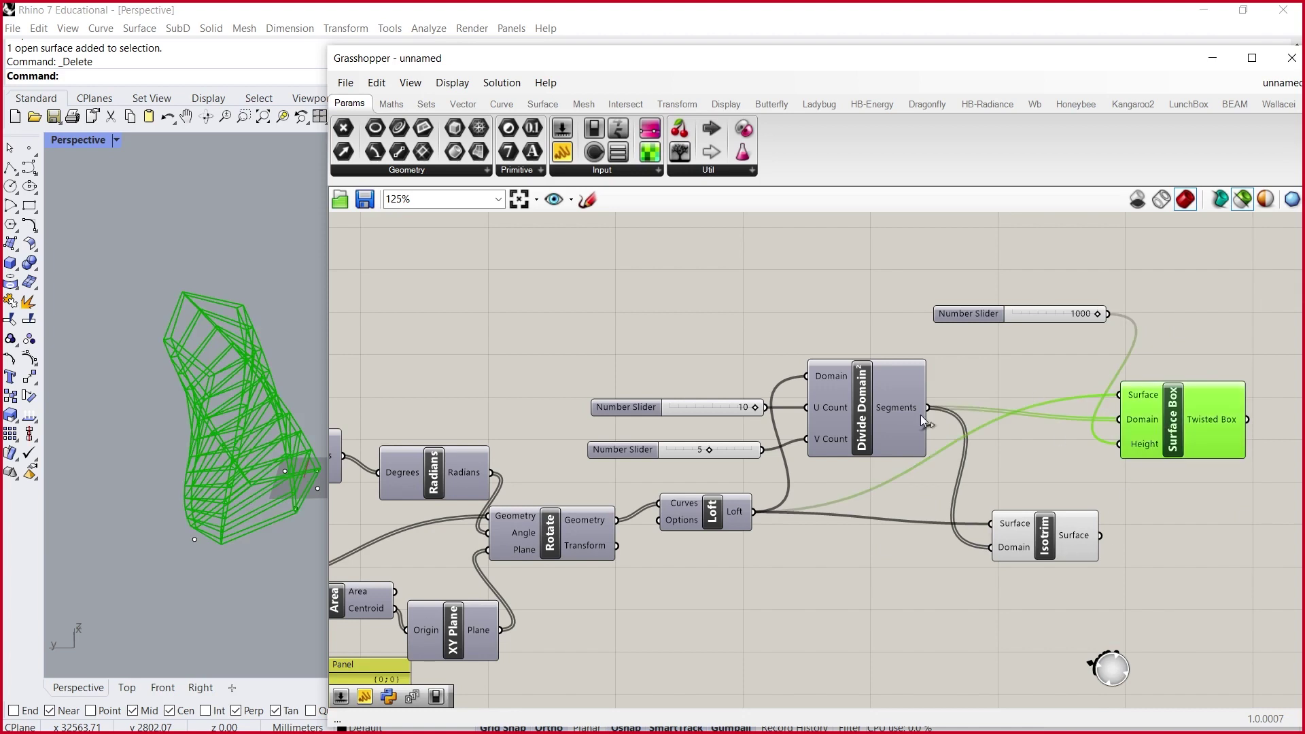
pyautogui.click(1051, 540)
pyautogui.moveTo(286, 401); pyautogui.dragTo(255, 422, button='right')
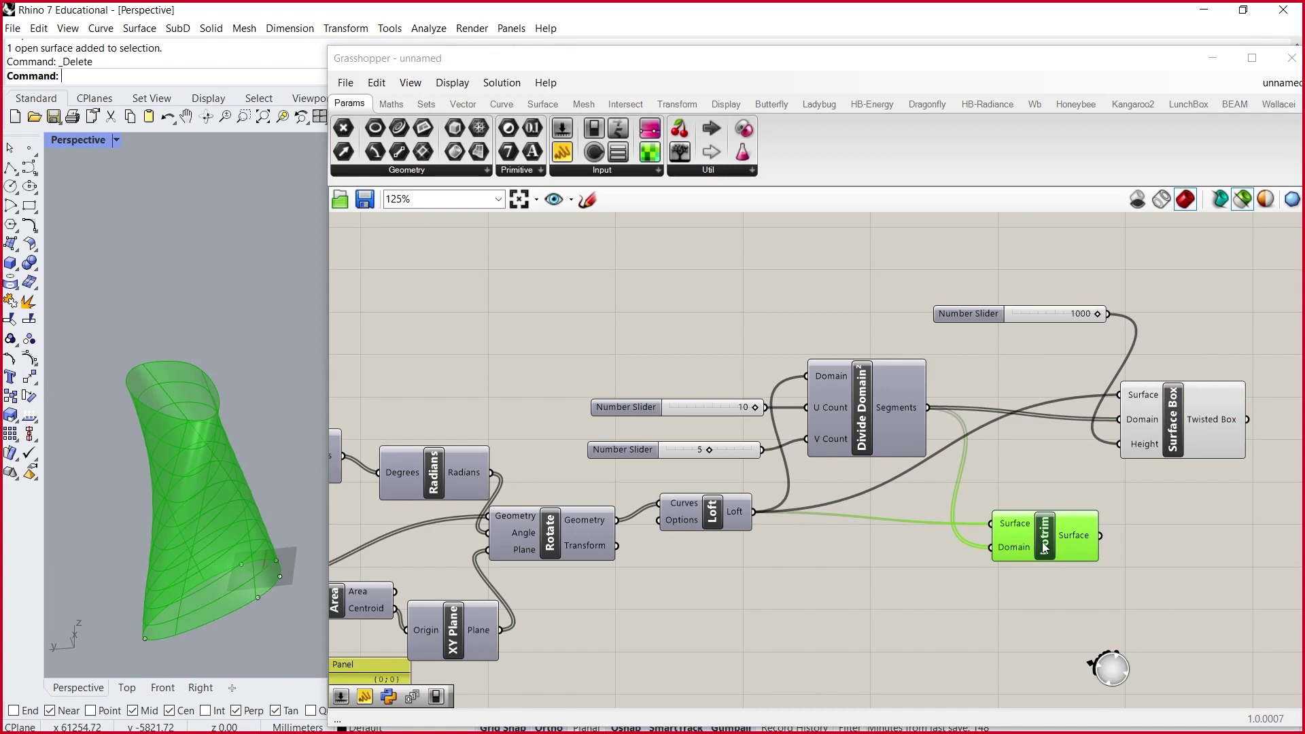
pyautogui.moveTo(1010, 525)
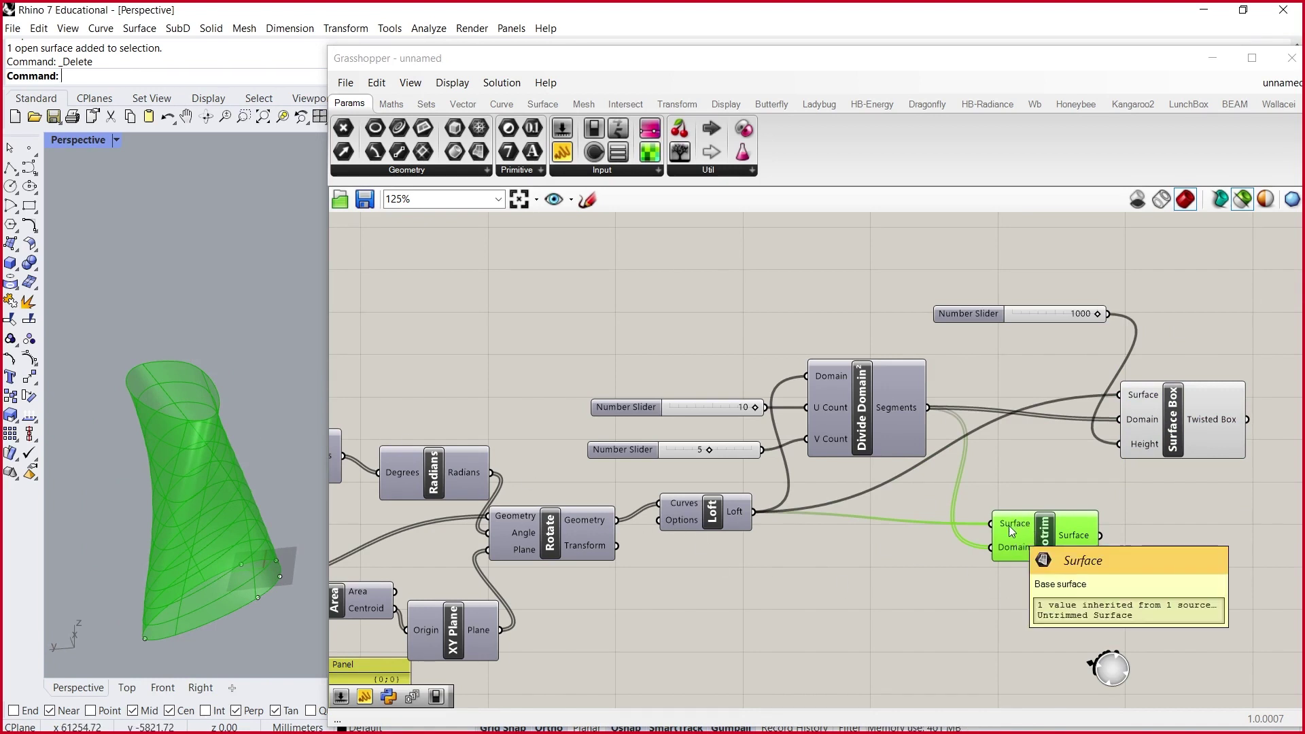
# - Bake the Isotrim panels into Rhino with the default attributes and select one panel at the tower's upper rim
pyautogui.rightClick(1049, 528)
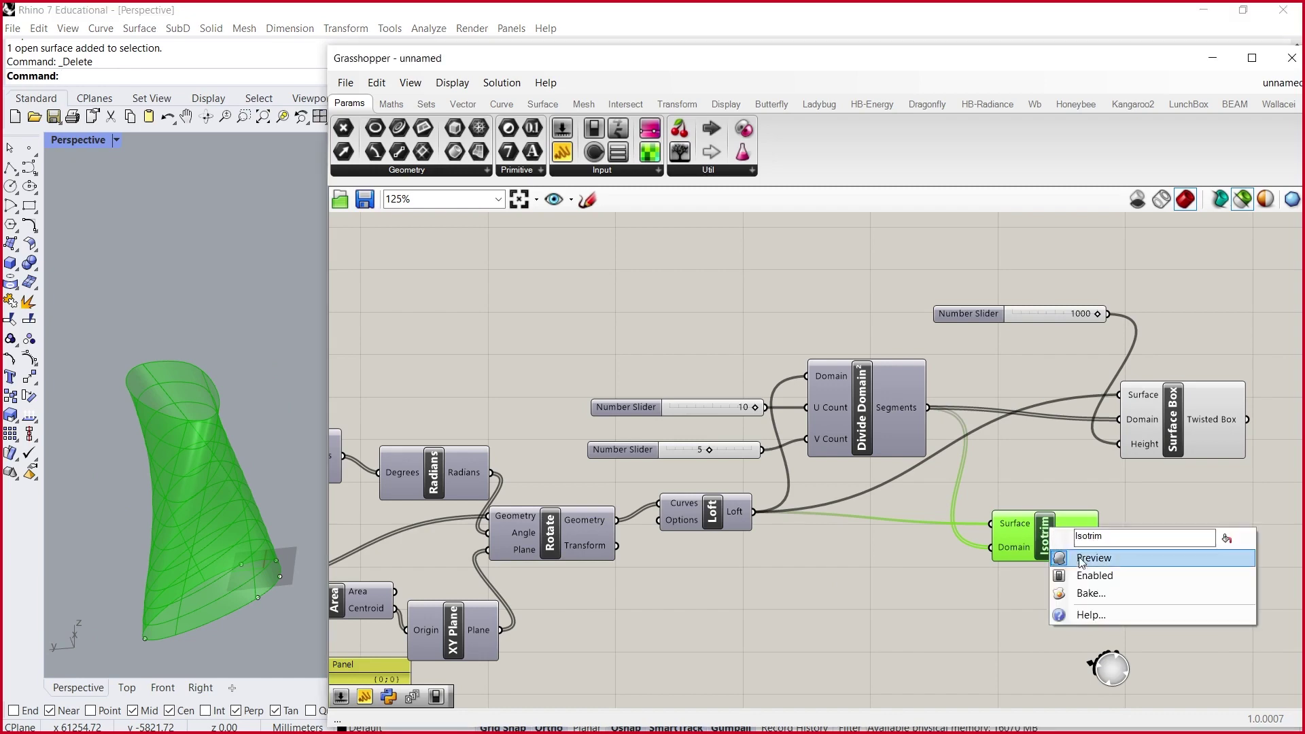
pyautogui.click(1091, 594)
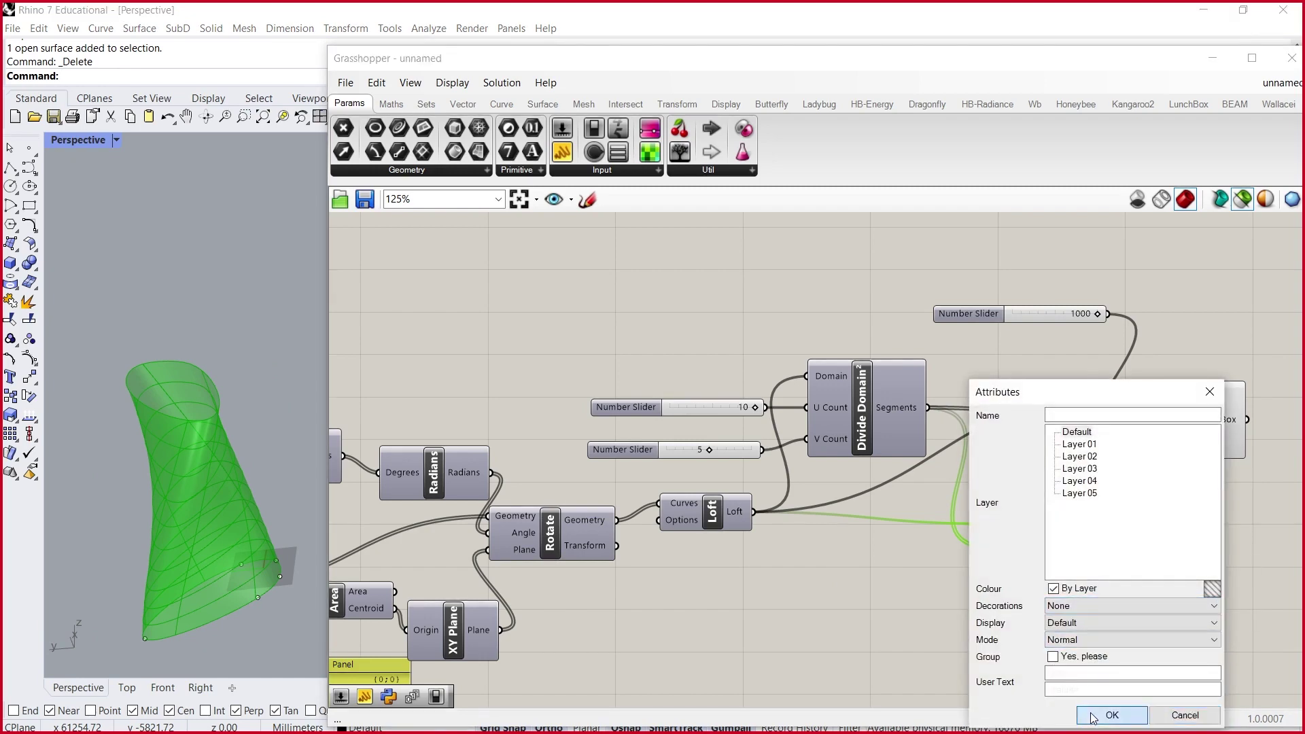
pyautogui.click(1107, 714)
pyautogui.scroll(3, 167, 350)
pyautogui.click(161, 384)
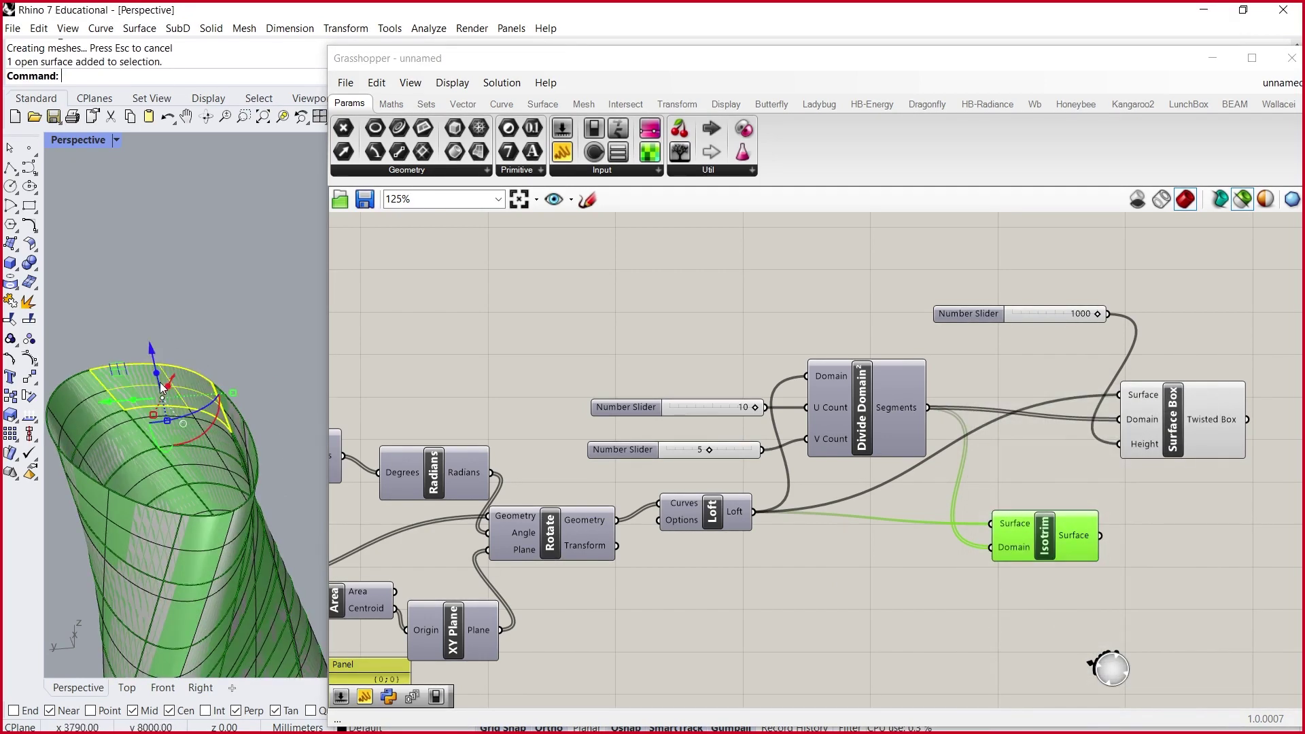
# - Delete the selected baked panel, and undo both the deletion and the bake
pyautogui.press('Delete')
pyautogui.hotkey('ctrl', 'z')
pyautogui.hotkey('ctrl', 'z')
# - Reposition the Surface Box component slightly further from the Divide Domain² component and inspect its twisted boxes around the tower
pyautogui.scroll(-3, 765, 401)
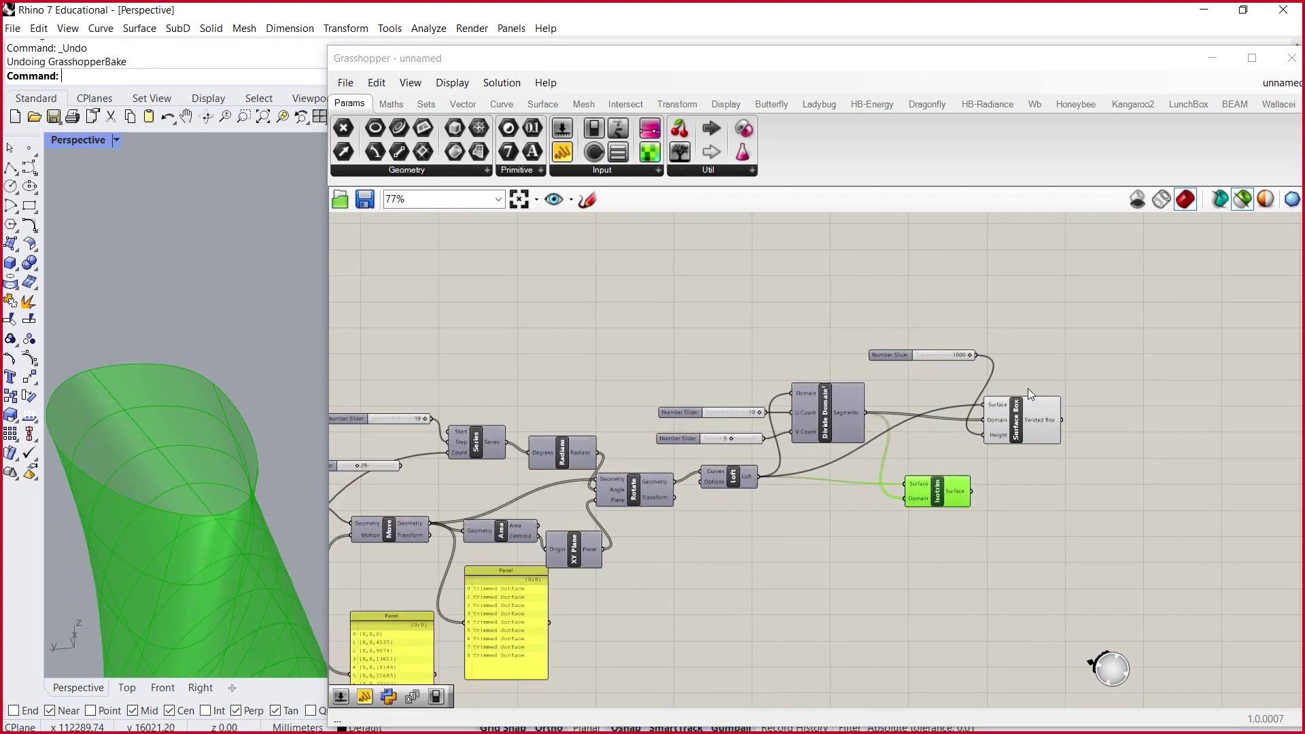
pyautogui.click(1022, 420)
pyautogui.moveTo(1021, 420); pyautogui.dragTo(1045, 443)
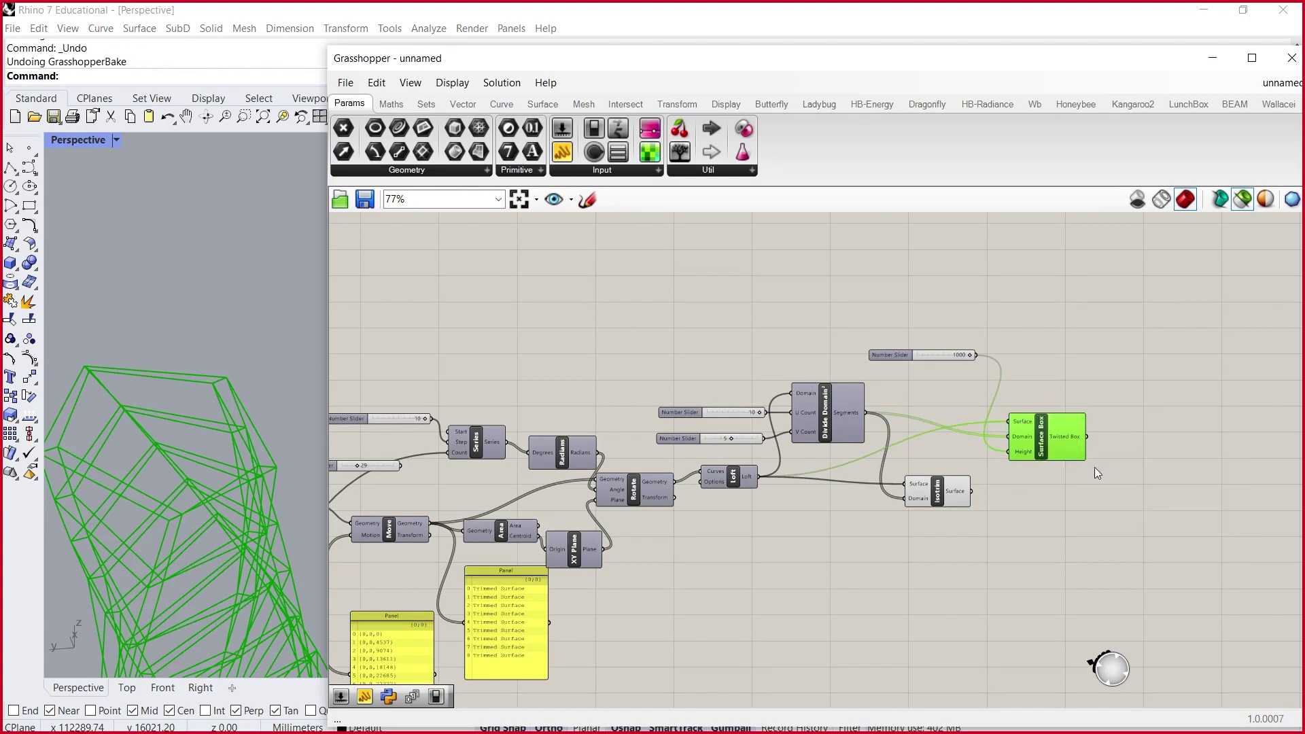
pyautogui.scroll(3, 1098, 481)
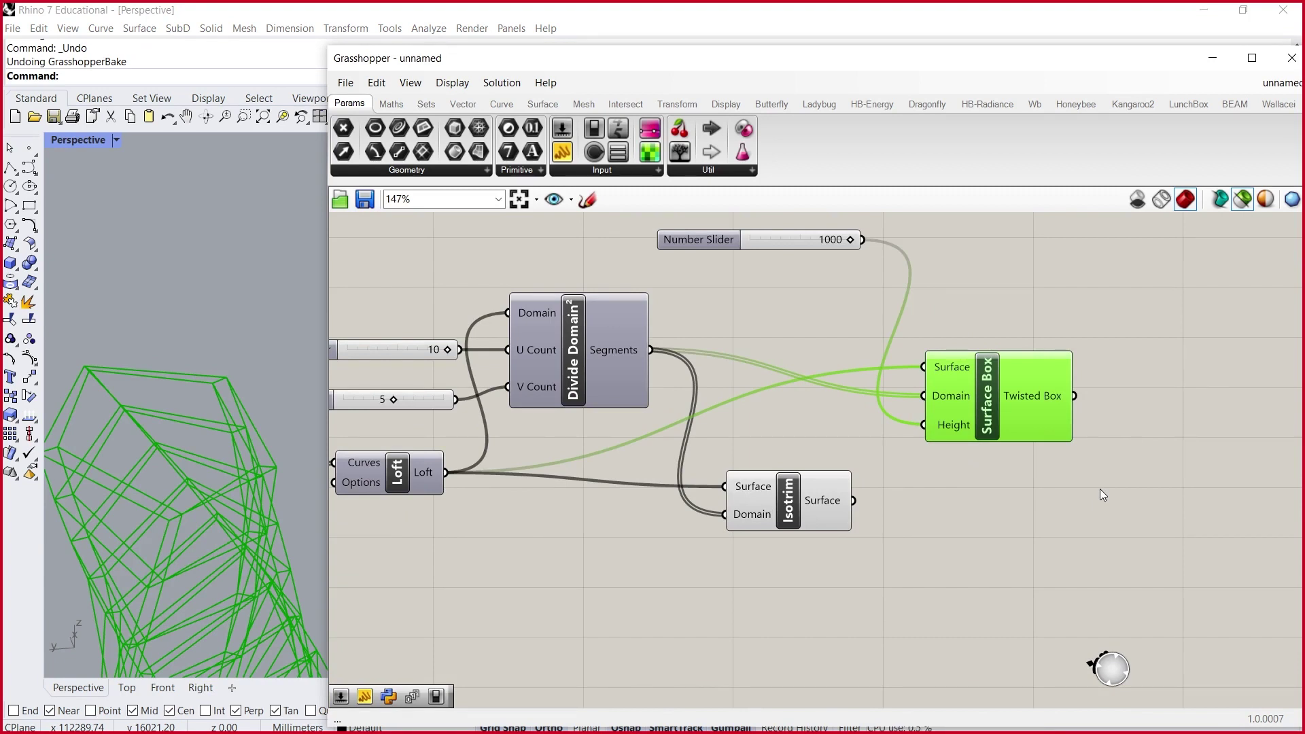
pyautogui.scroll(-9, 214, 446)
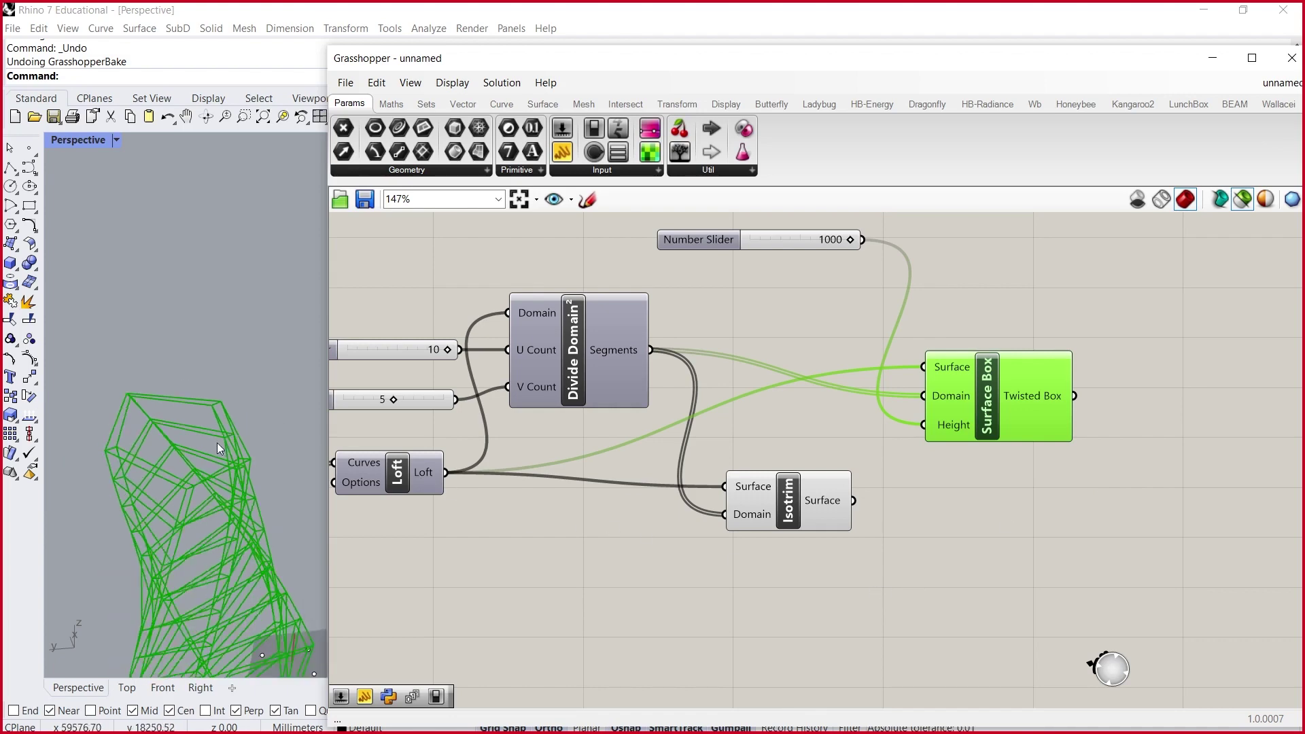
pyautogui.moveTo(249, 545); pyautogui.dragTo(276, 499, button='right')
pyautogui.scroll(-3, 1054, 307)
pyautogui.scroll(5, 758, 335)
pyautogui.scroll(-5, 582, 363)
pyautogui.scroll(4, 986, 295)
pyautogui.moveTo(928, 419); pyautogui.dragTo(931, 401)
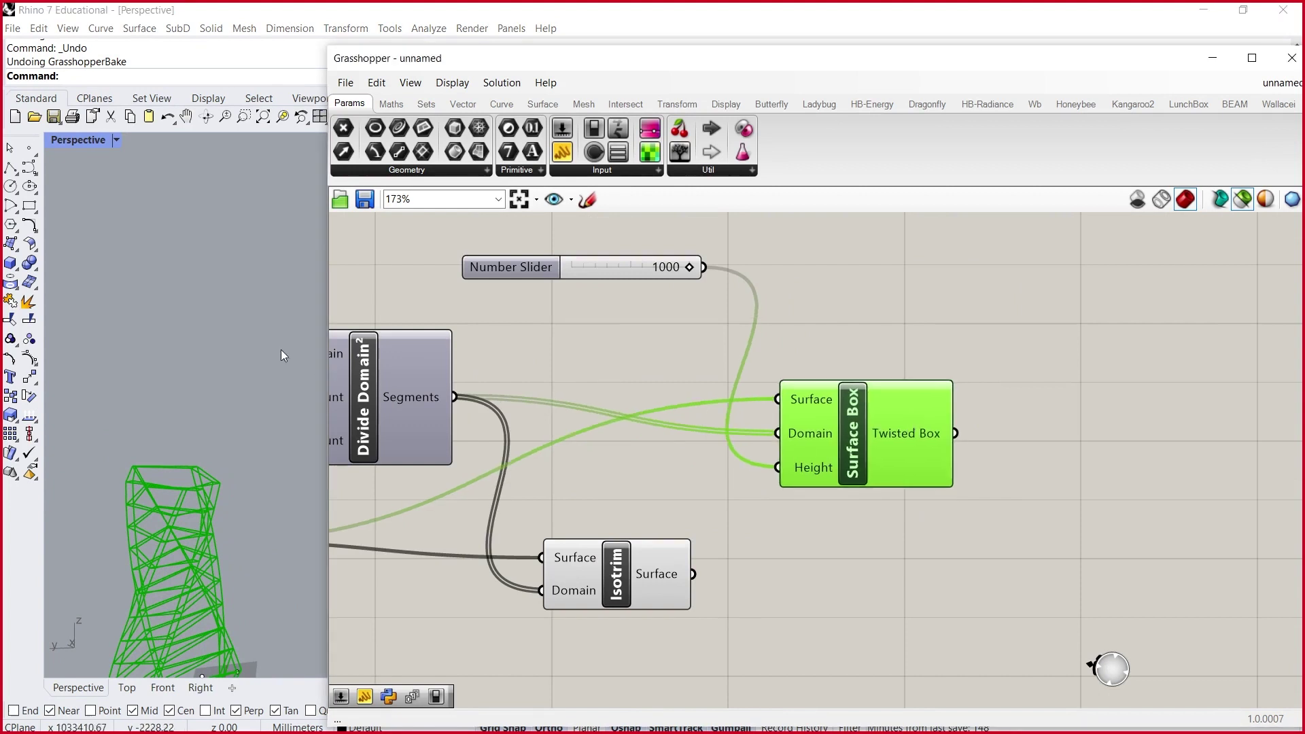
# - Collapse the Grasshopper window and maximize Rhino's Top viewport, with the whole tower in view
pyautogui.scroll(-5, 198, 258)
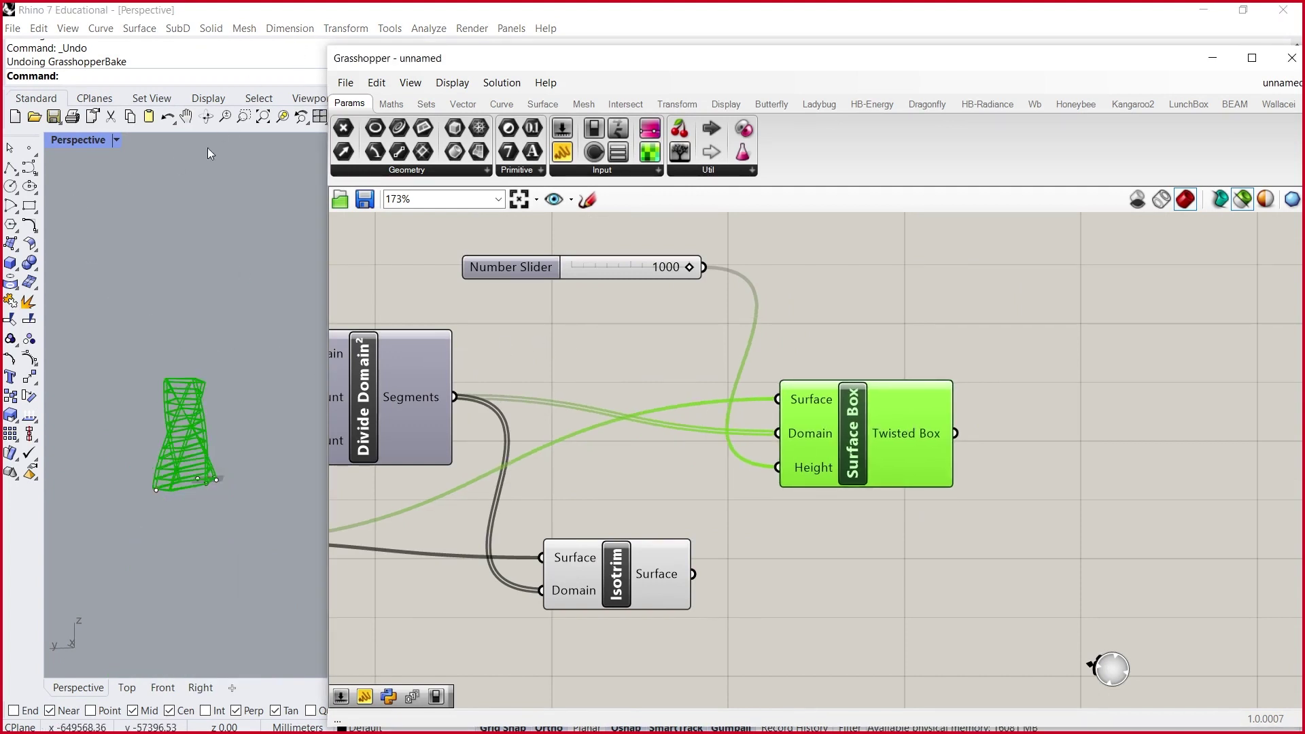
pyautogui.doubleClick(461, 10)
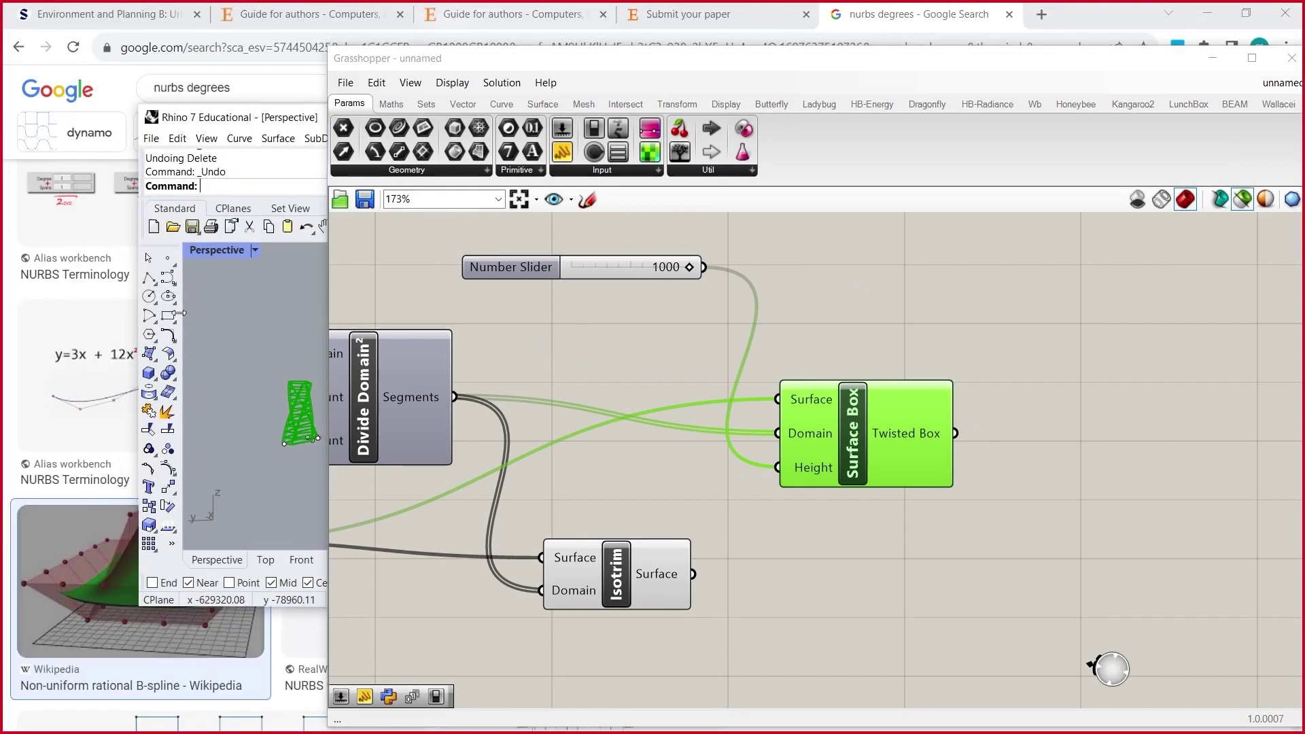
pyautogui.doubleClick(250, 119)
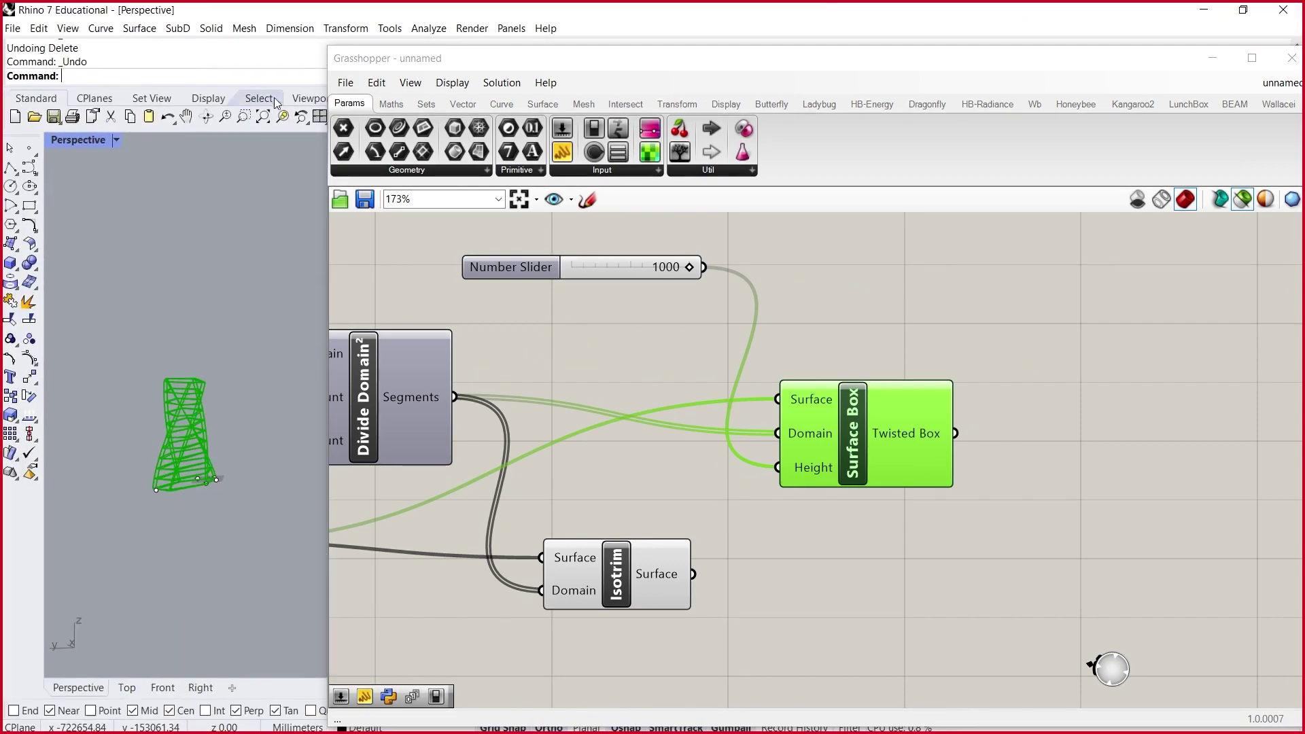
pyautogui.doubleClick(539, 68)
pyautogui.doubleClick(75, 138)
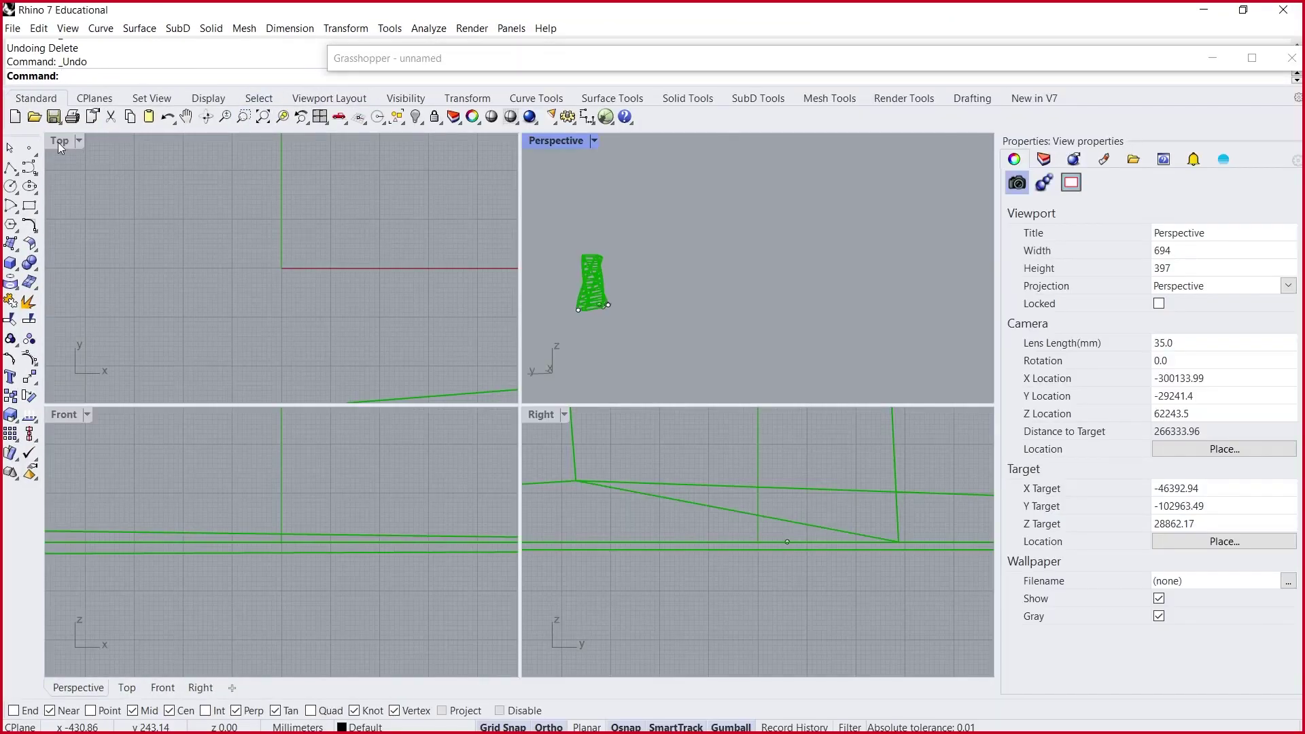
pyautogui.doubleClick(59, 140)
pyautogui.scroll(-10, 341, 349)
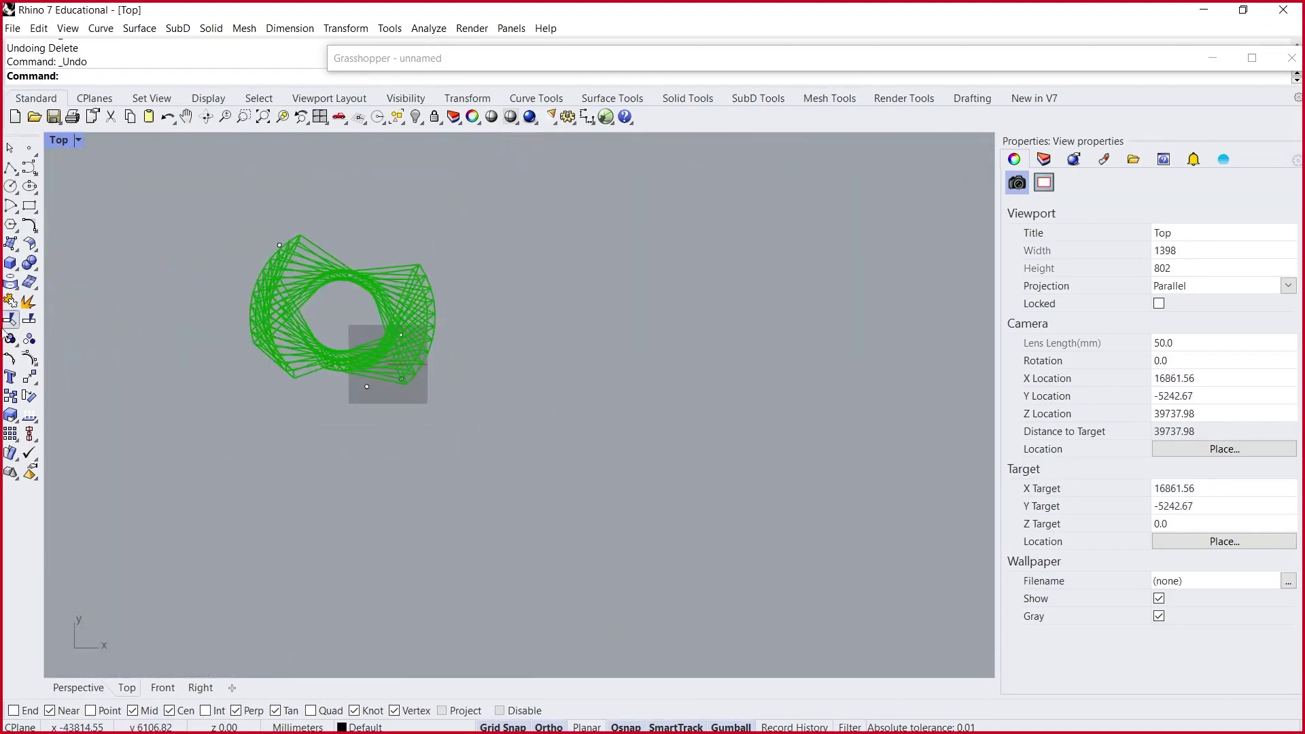
# - Draw a closed, right-angled polyline with ten corners, a branching stepped outline, below the tower in the Top view
pyautogui.click(10, 167)
pyautogui.click(205, 461)
pyautogui.click(206, 423)
pyautogui.click(166, 424)
pyautogui.click(166, 404)
pyautogui.click(259, 404)
pyautogui.click(259, 382)
pyautogui.click(286, 382)
pyautogui.click(286, 424)
pyautogui.click(235, 423)
pyautogui.click(234, 463)
pyautogui.click(205, 463)
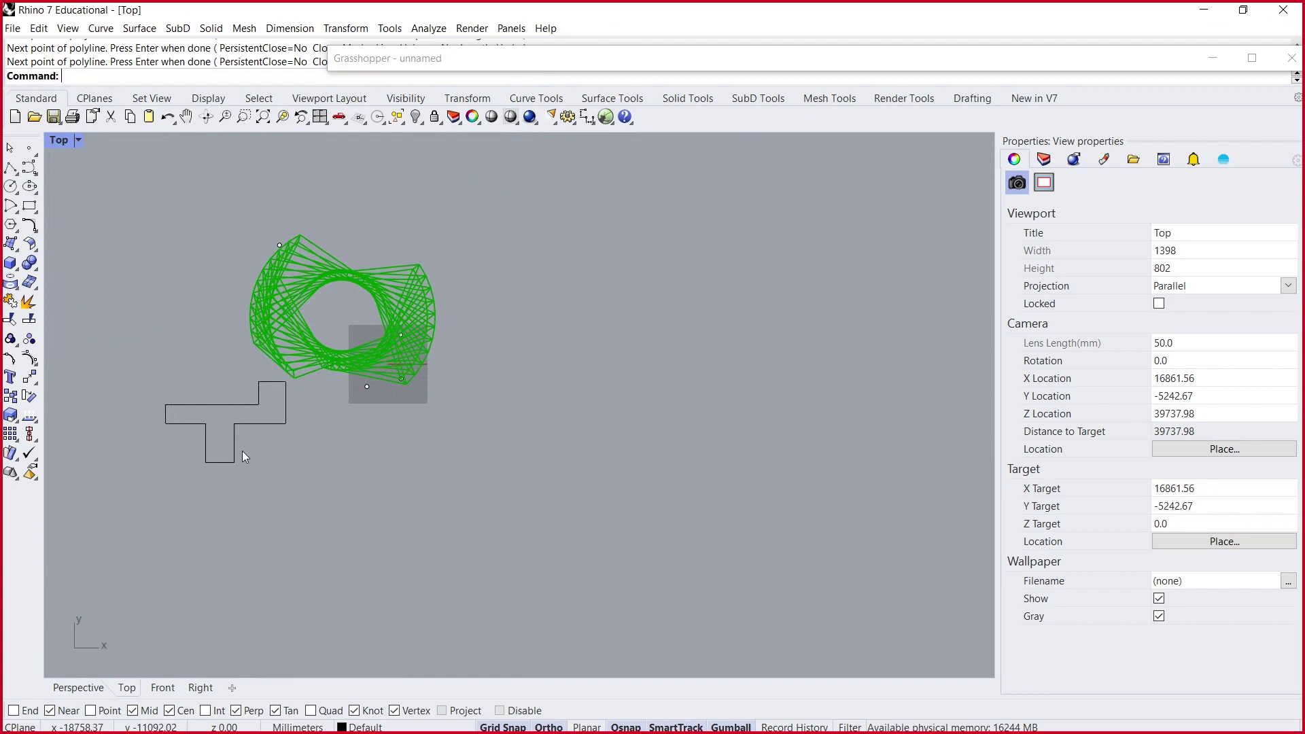
pyautogui.click(238, 451)
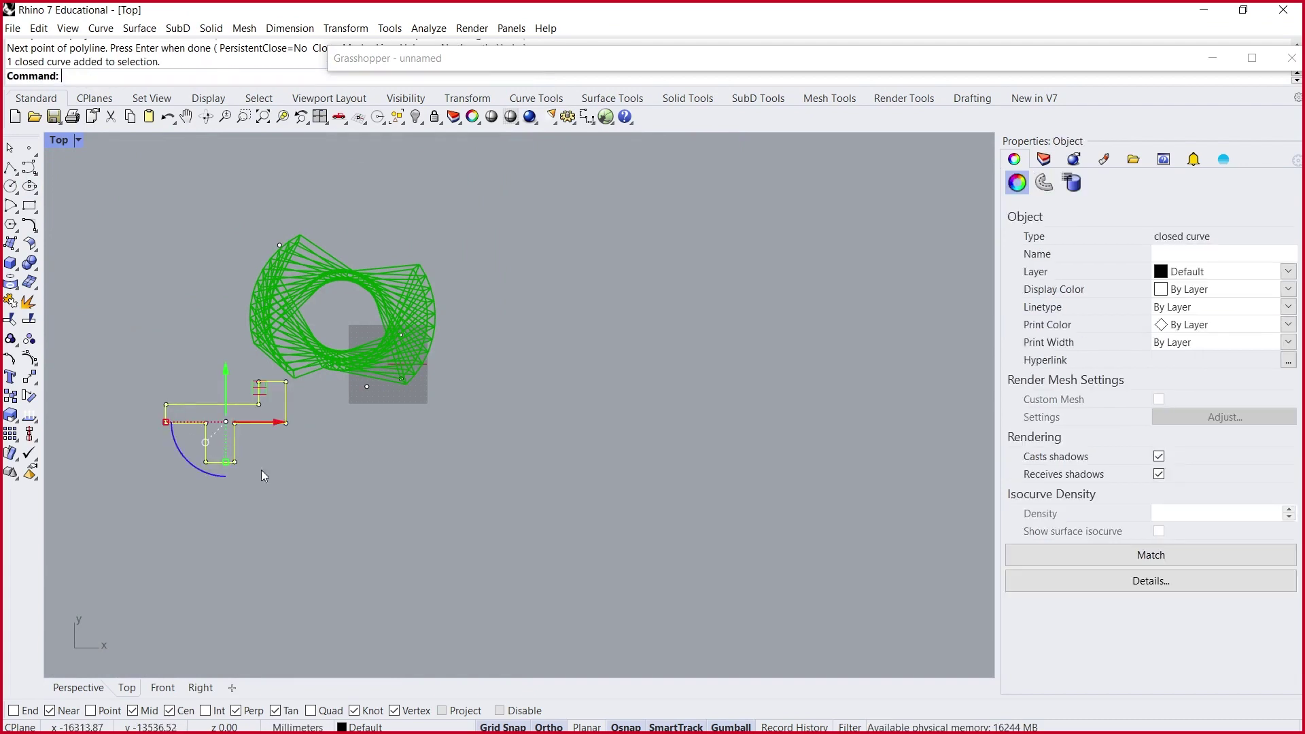
pyautogui.click(329, 505)
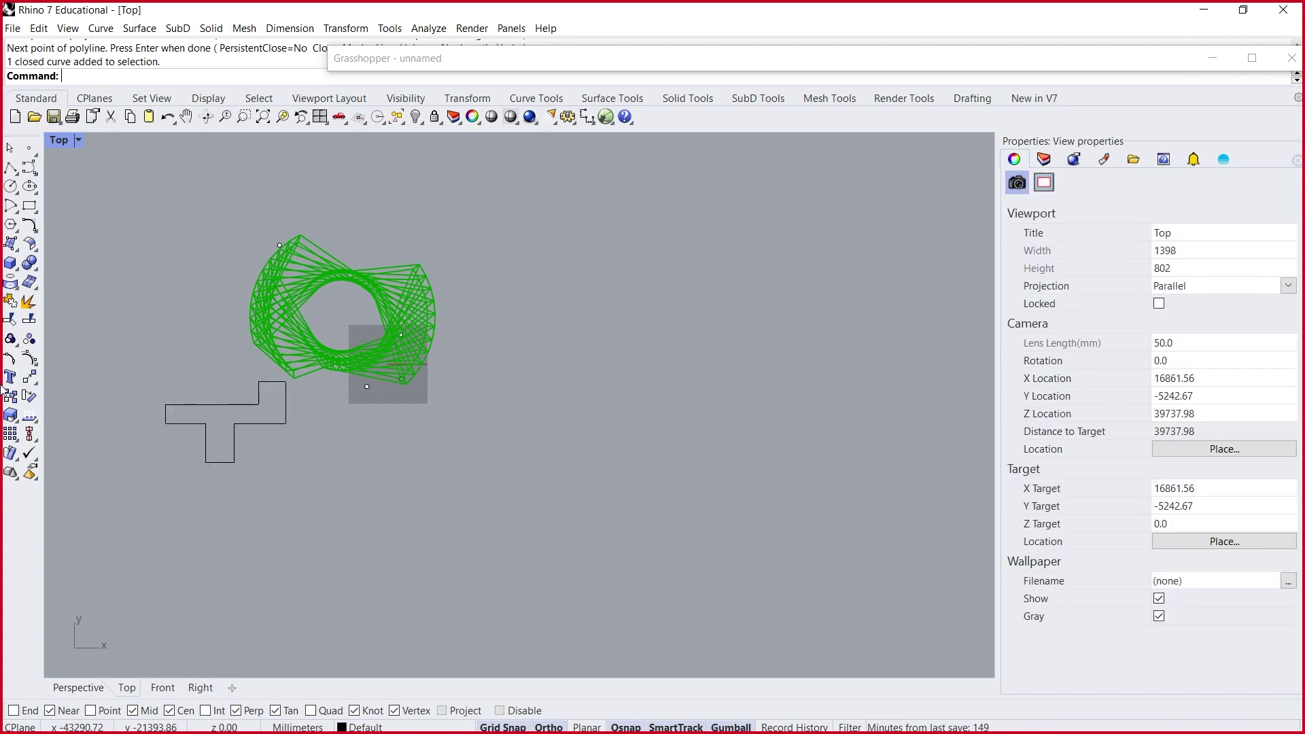
# - Create a sphere by its diameter beside the tower, just above the far end of the branching outline
pyautogui.click(19, 272)
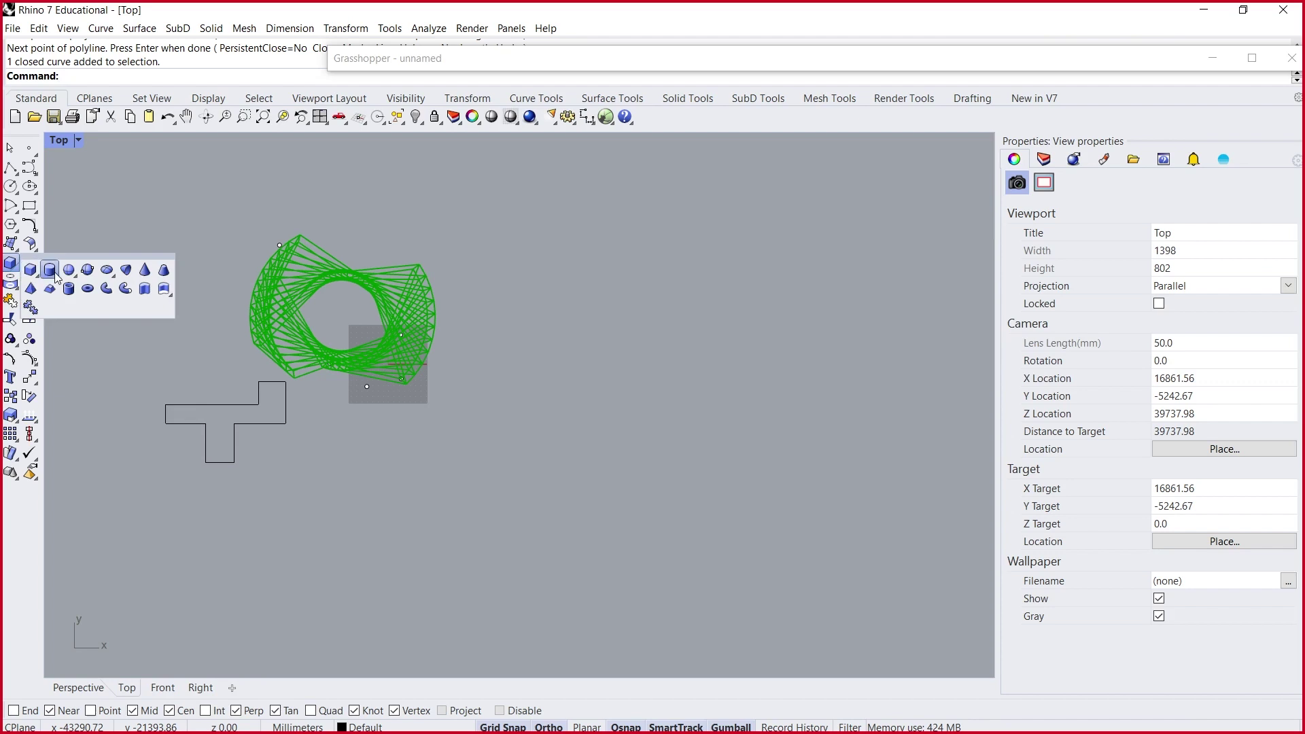
pyautogui.click(87, 271)
pyautogui.click(111, 344)
pyautogui.click(158, 320)
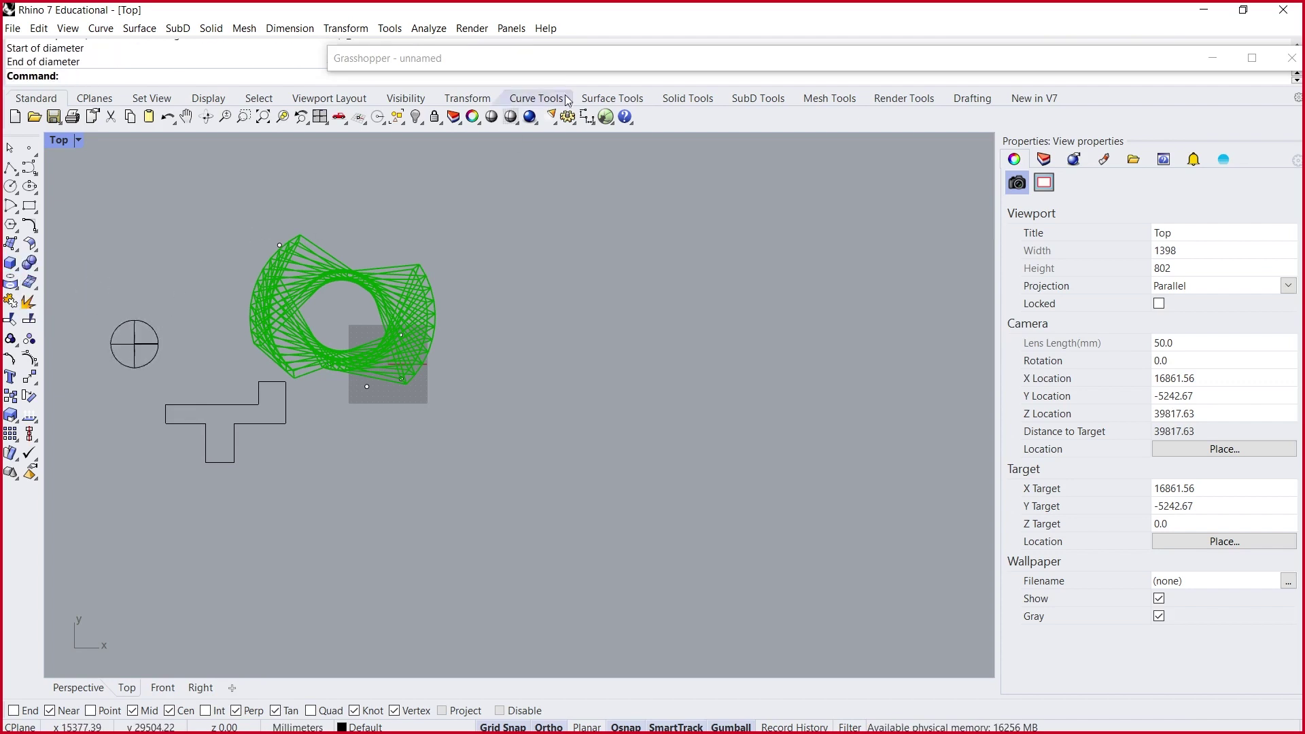
# - Maximize the Perspective viewport with Grasshopper collapsed, and bring the sphere and the branching outline into view
pyautogui.click(582, 65)
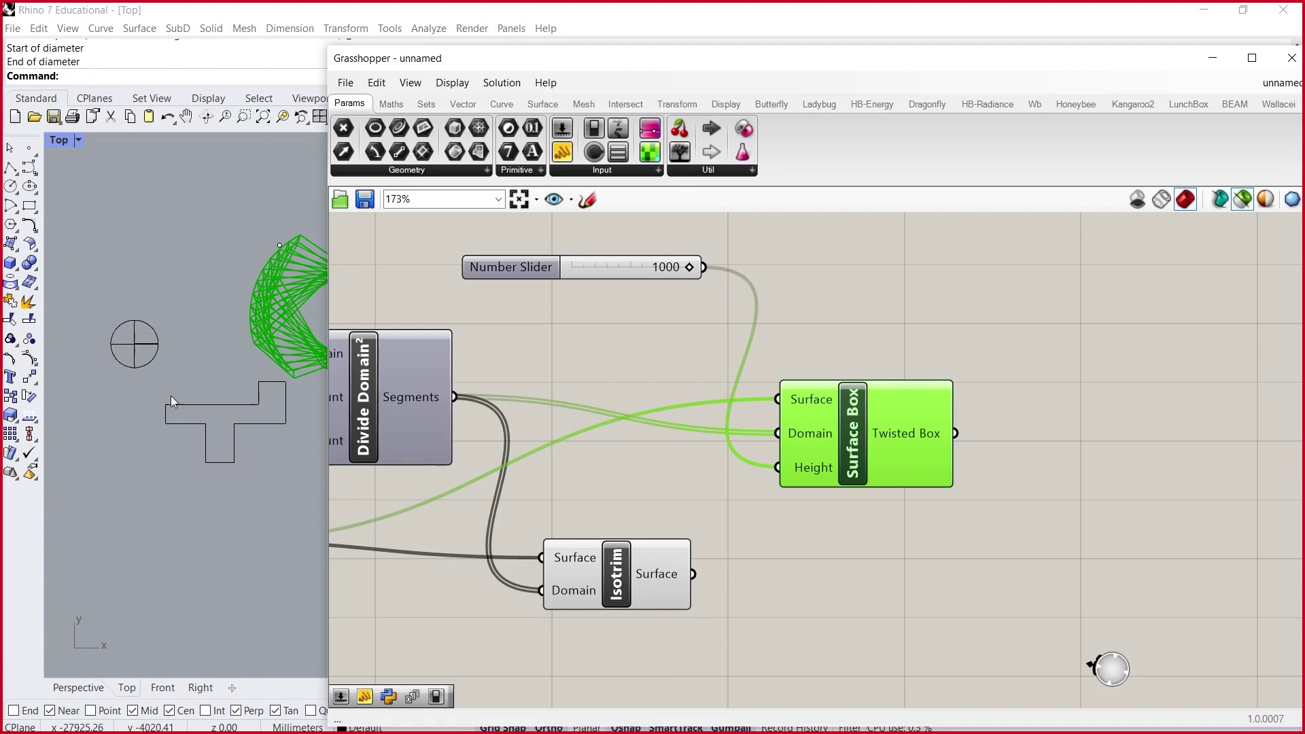
pyautogui.doubleClick(60, 141)
pyautogui.doubleClick(622, 59)
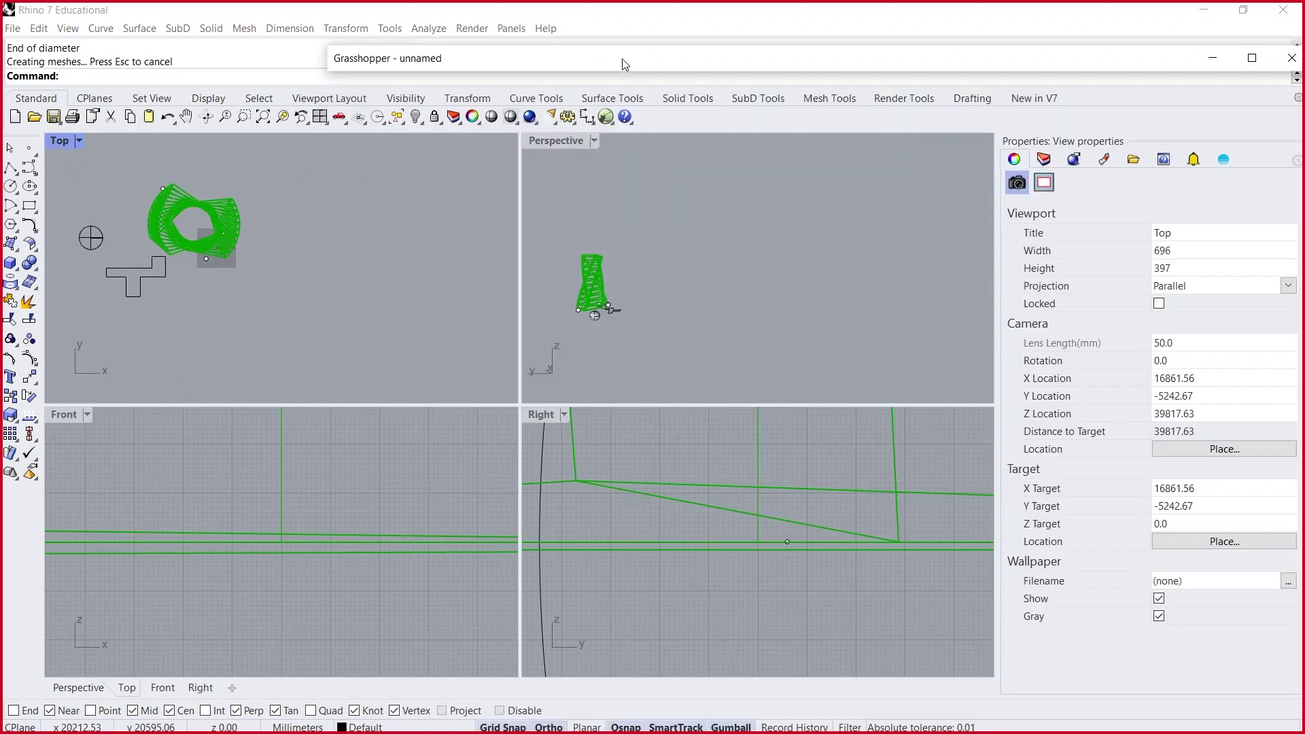
pyautogui.doubleClick(543, 141)
pyautogui.scroll(14, 173, 493)
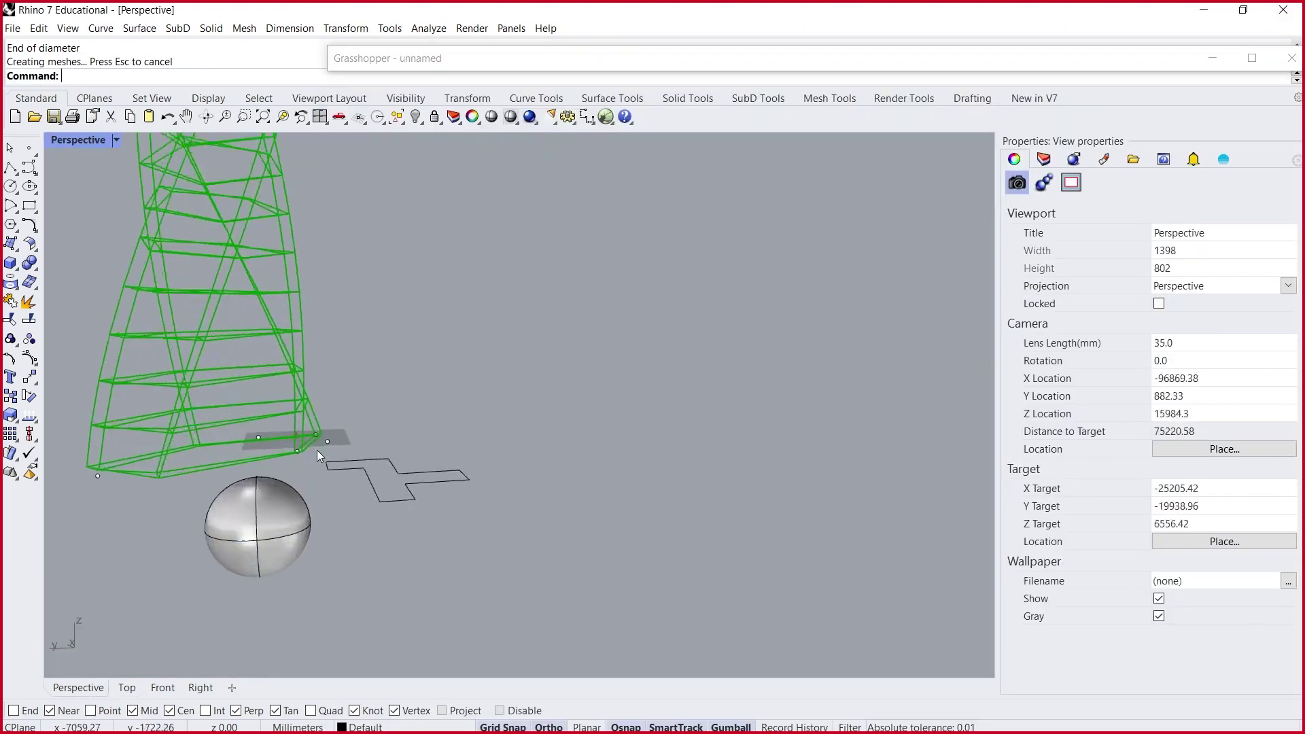
pyautogui.click(405, 459)
pyautogui.moveTo(406, 459); pyautogui.dragTo(435, 458, button='right')
pyautogui.write('Exru')
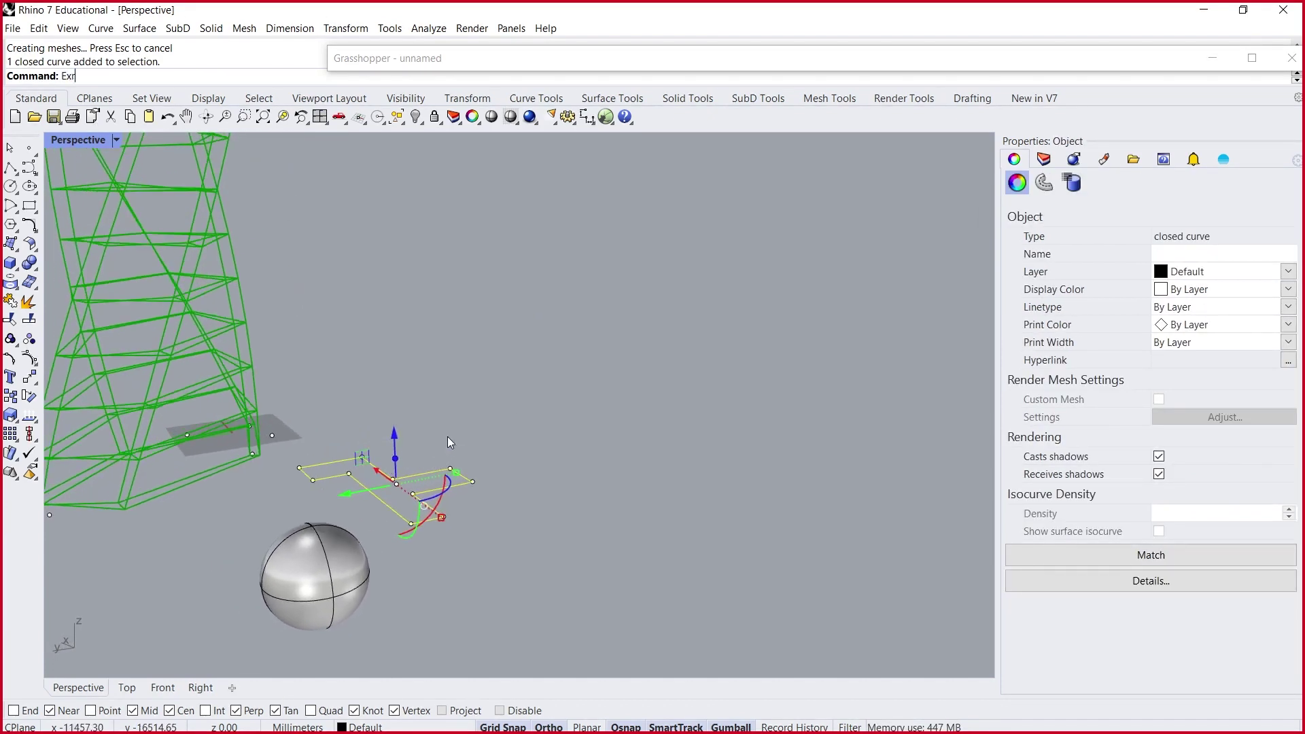
pyautogui.press('BackSpace')
pyautogui.press('BackSpace')
pyautogui.write('trudeCrv')
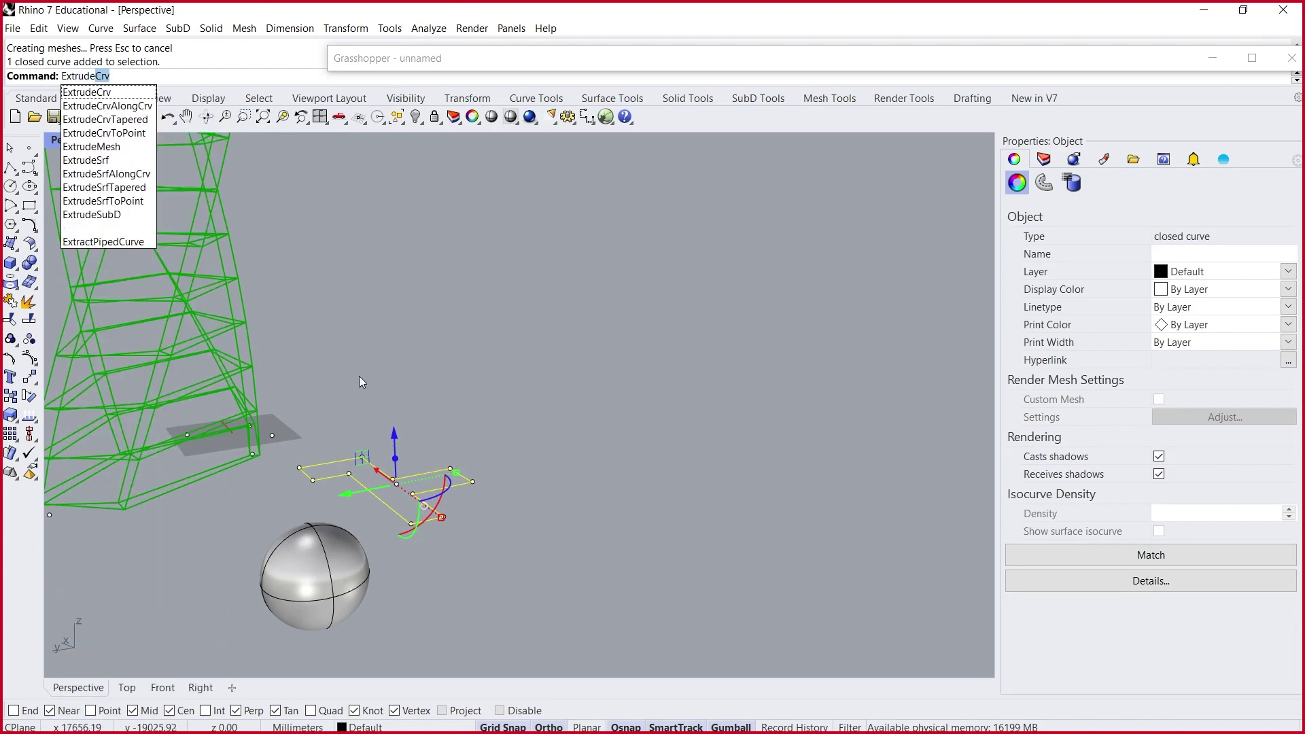
pyautogui.click(131, 159)
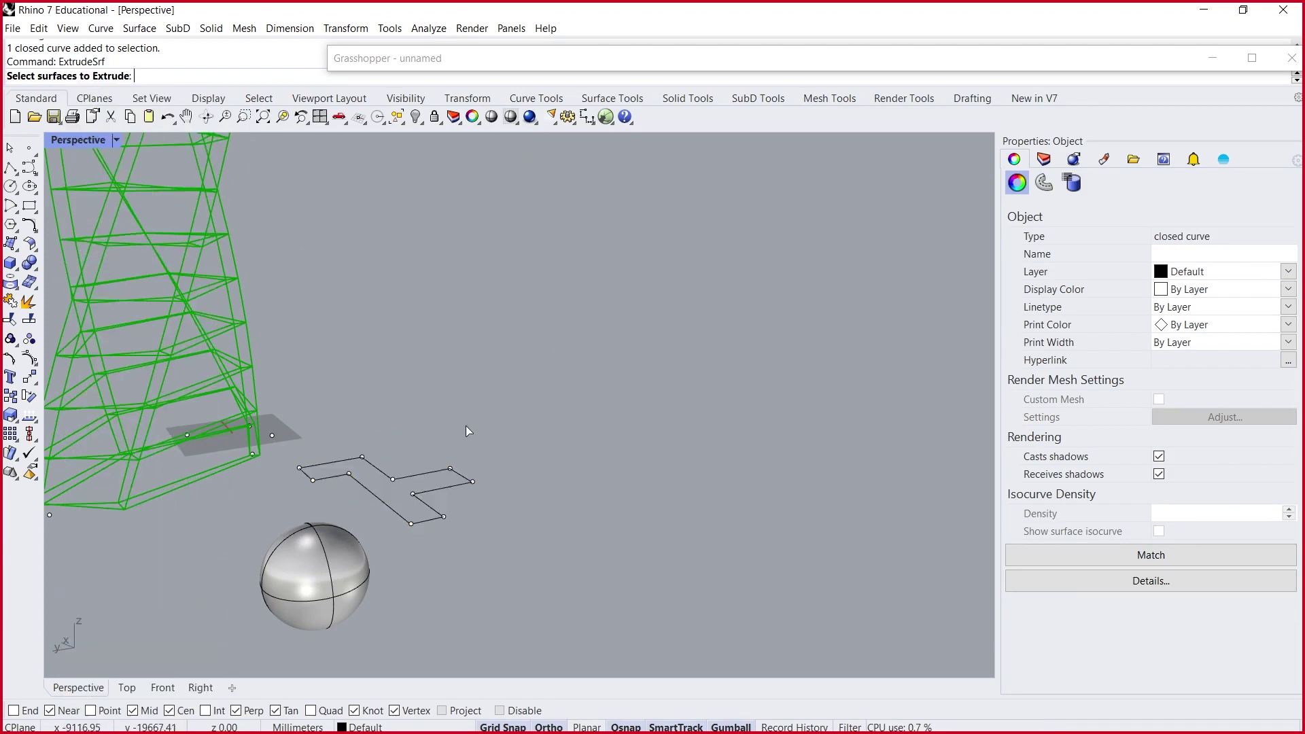
pyautogui.click(425, 475)
pyautogui.press('Escape')
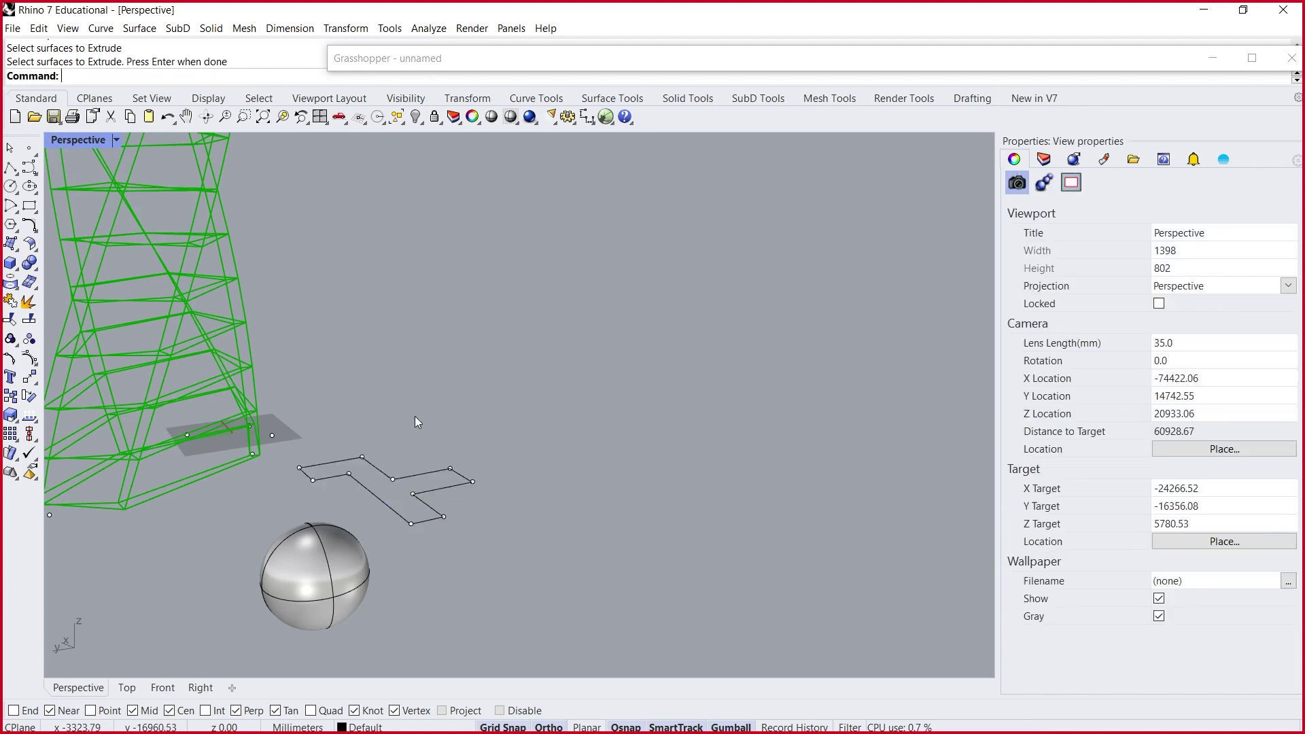
# - Extrude the closed branching outline with ExtrudeCrv, accepting the distance of 2428.6 mm
pyautogui.write('ExtrudeCrv')
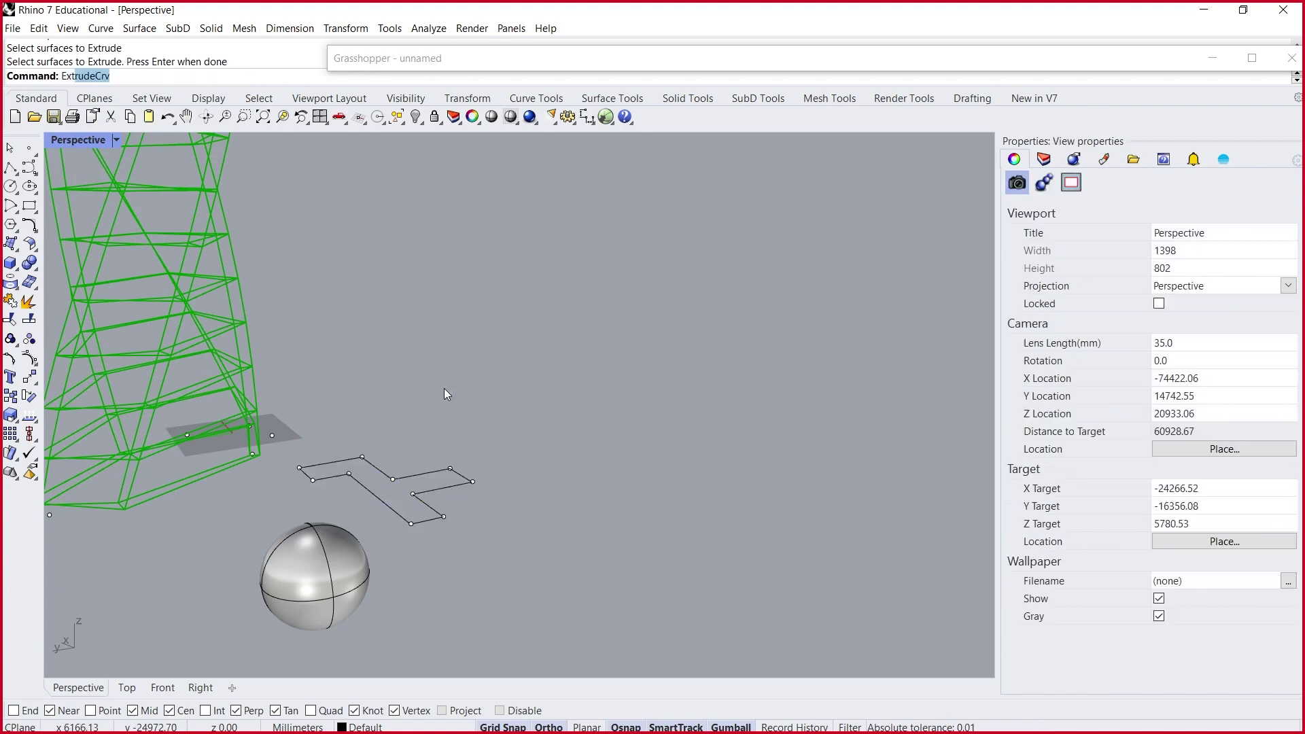
pyautogui.press('Return')
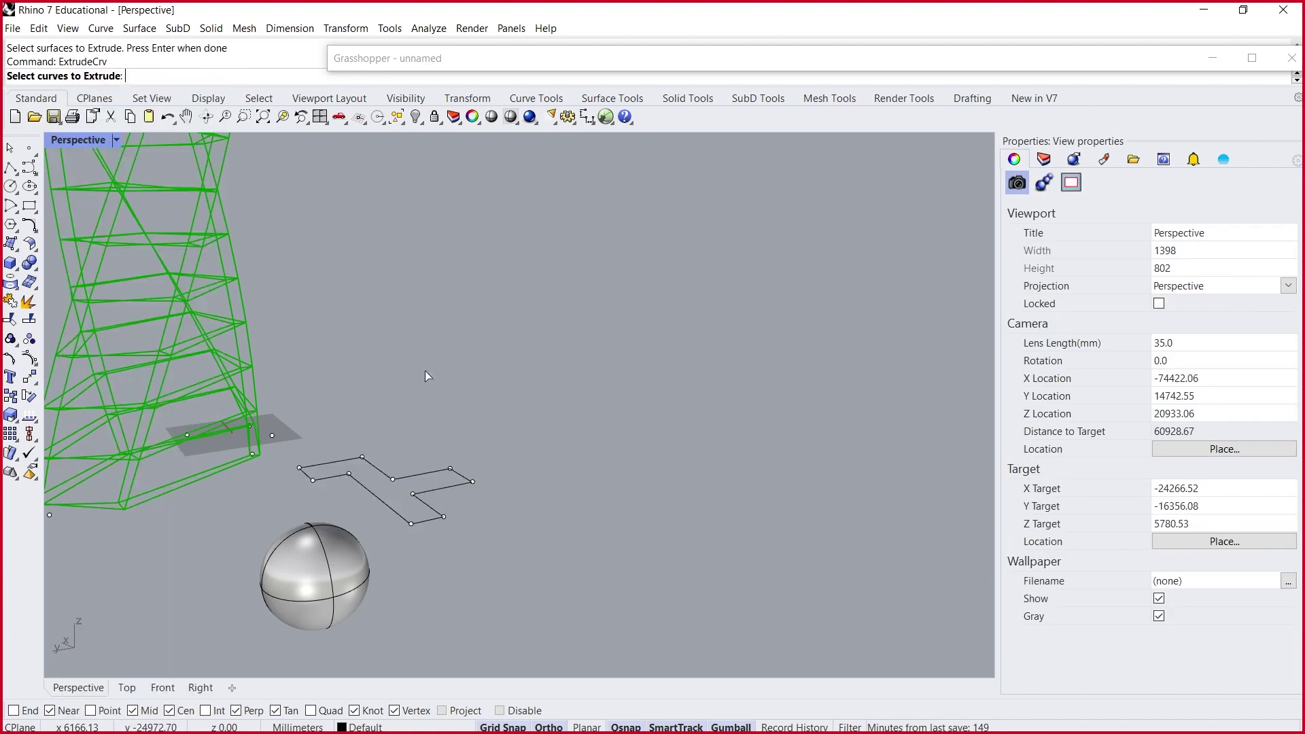
pyautogui.click(436, 472)
pyautogui.press('Return')
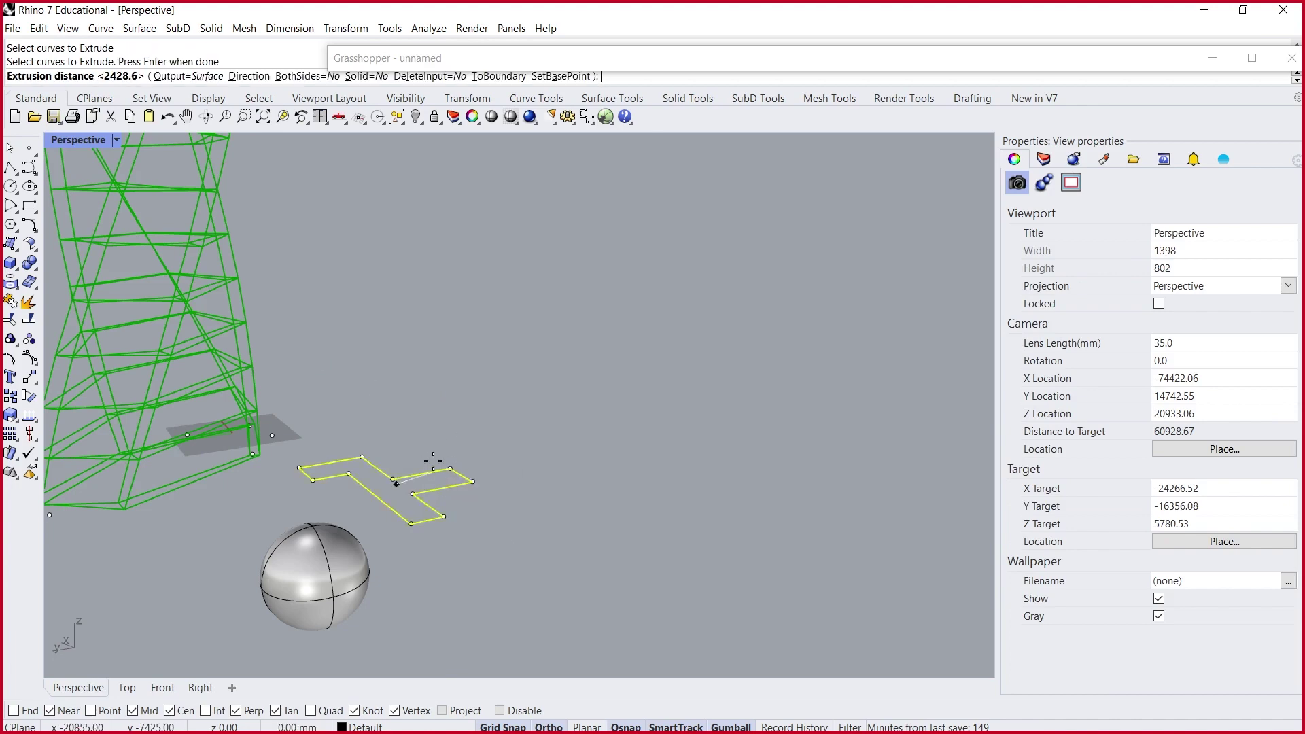
pyautogui.press('Return')
pyautogui.moveTo(448, 384); pyautogui.dragTo(443, 437, button='right')
# - Delete the closed base curve of the extrusion and cap the open extruded walls into a solid
pyautogui.click(443, 439)
pyautogui.click(530, 475)
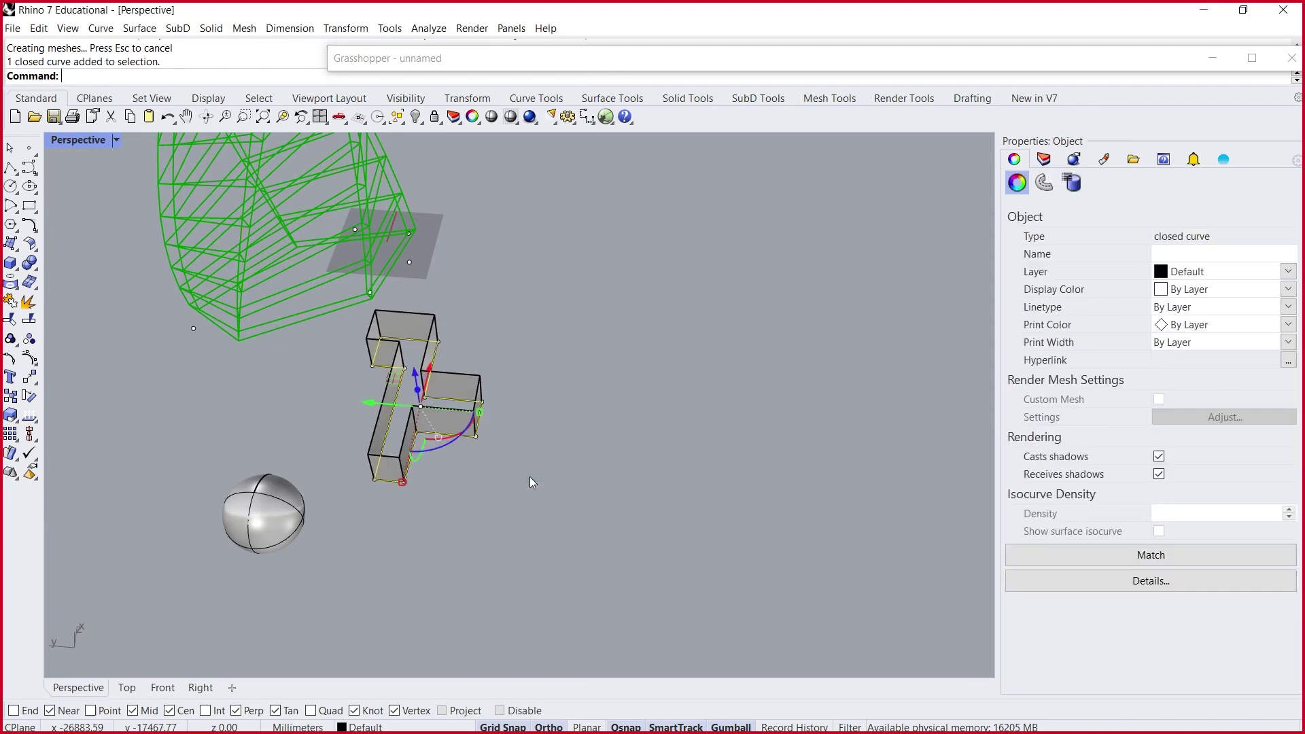
pyautogui.press('Delete')
pyautogui.click(446, 413)
pyautogui.write('cap')
pyautogui.press('Return')
pyautogui.click(565, 495)
pyautogui.click(428, 396)
pyautogui.click(487, 518)
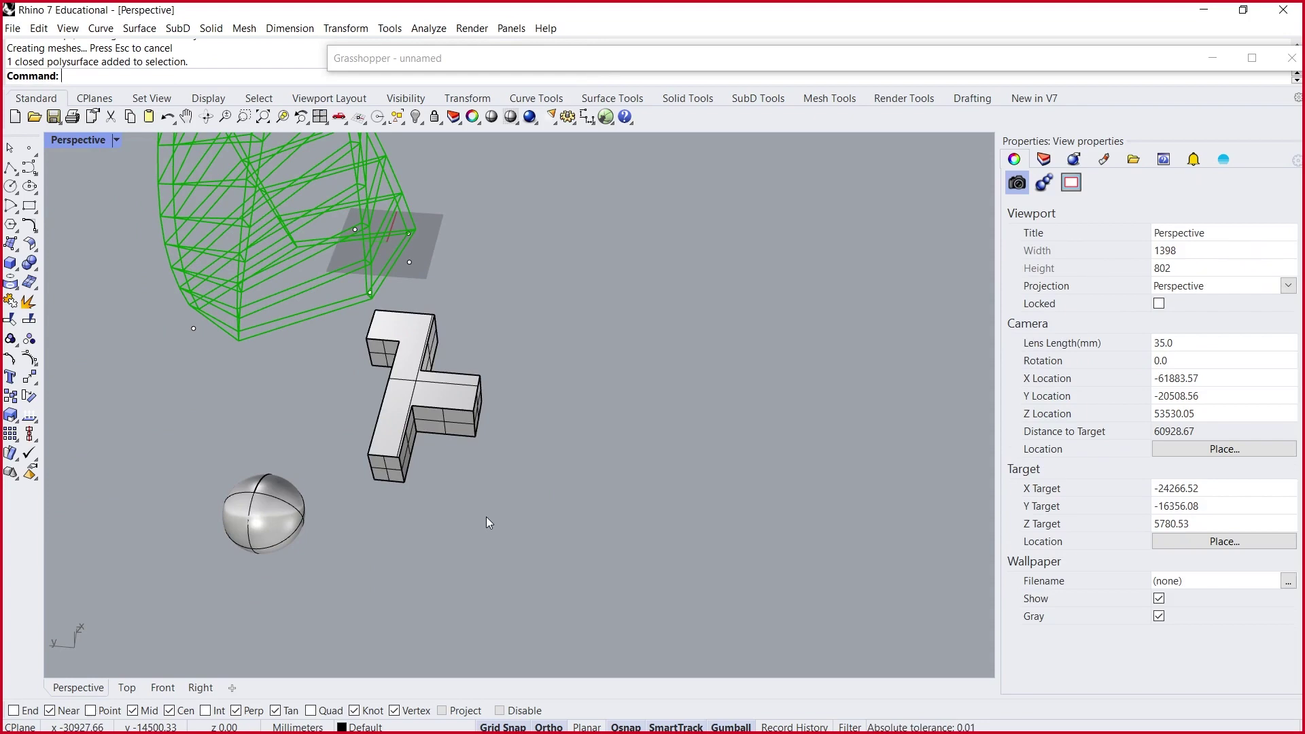
# - Select the capped branching solid and check its shape and object type
pyautogui.moveTo(486, 516); pyautogui.dragTo(381, 341, button='right')
pyautogui.click(472, 391)
pyautogui.click(631, 488)
pyautogui.click(451, 388)
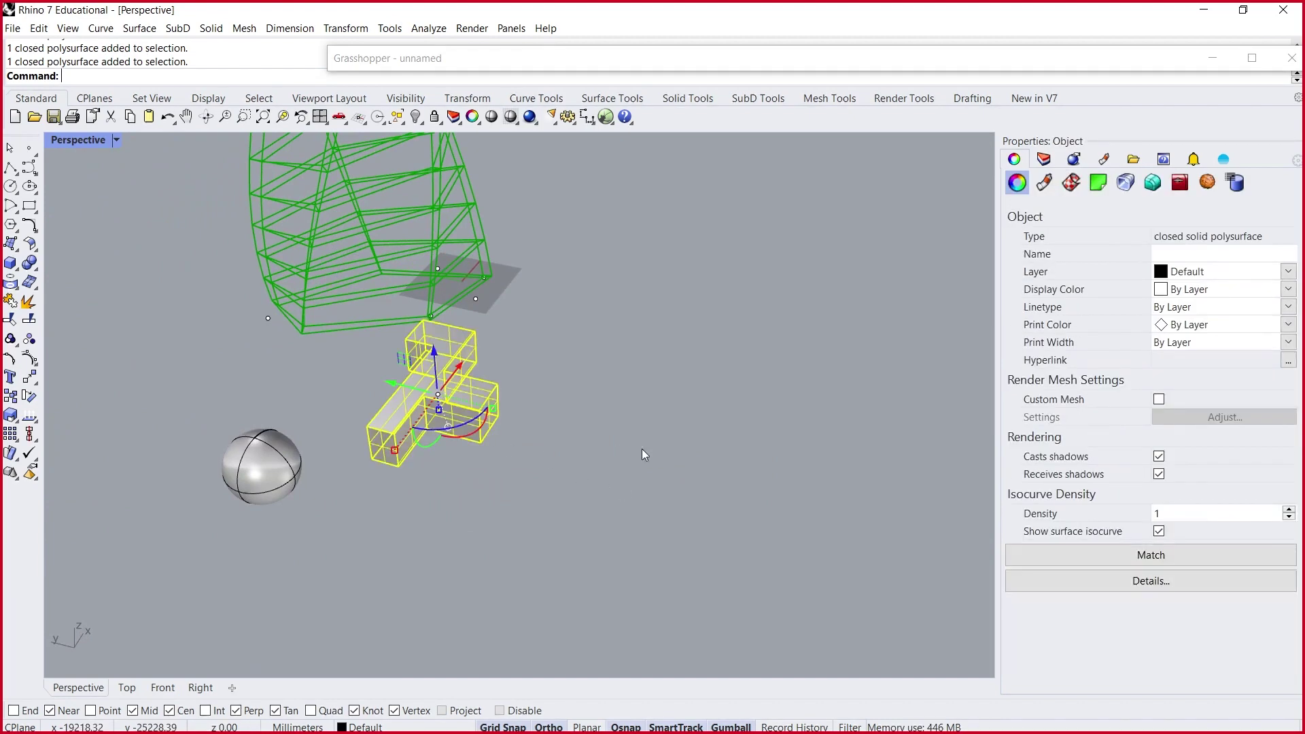
# - Examine the branching solid and the sphere beside the tower from several angles, with Grasshopper collapsed
pyautogui.click(639, 448)
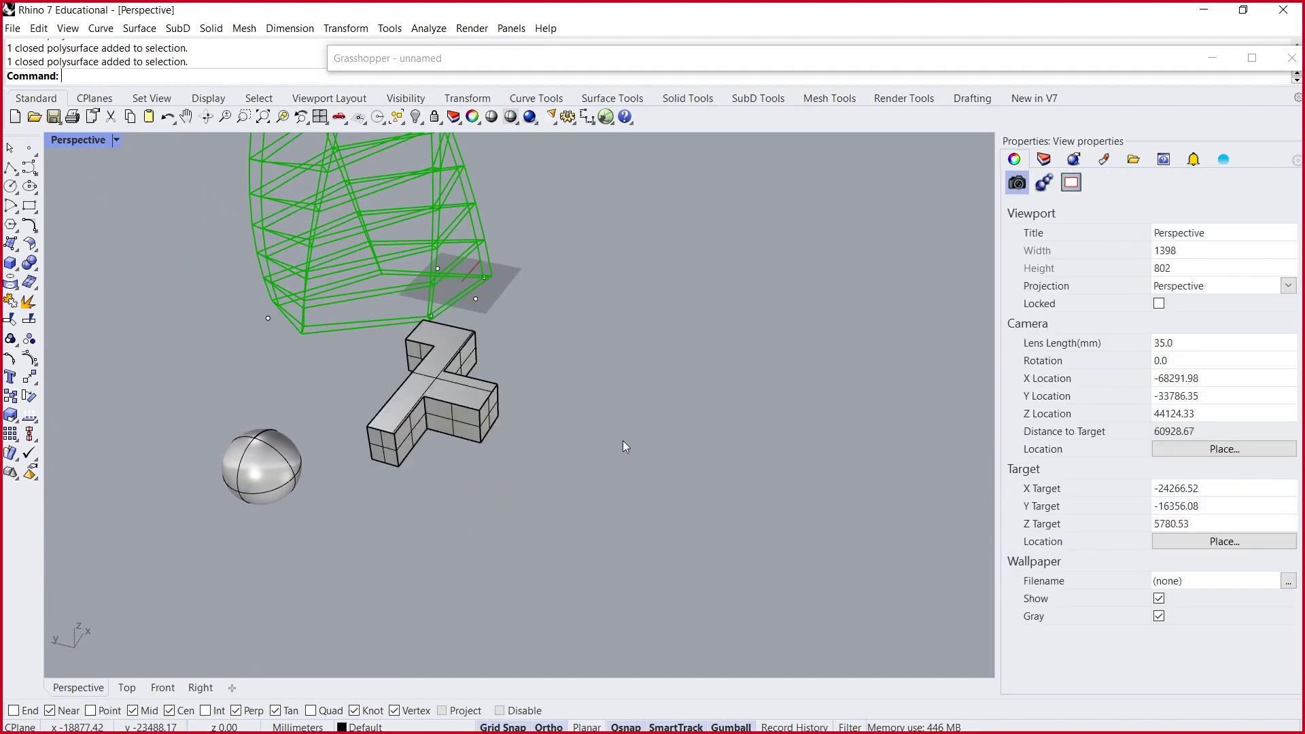
pyautogui.doubleClick(663, 58)
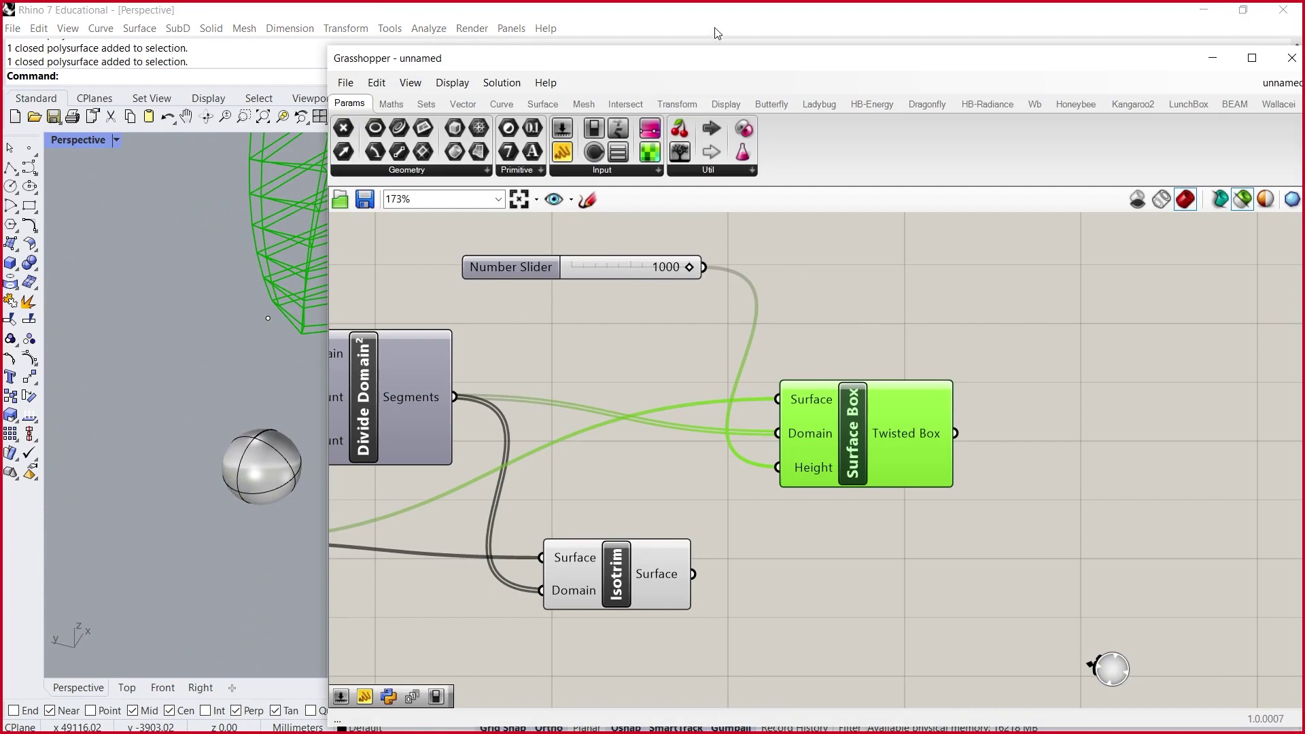
pyautogui.doubleClick(717, 63)
pyautogui.click(464, 352)
pyautogui.moveTo(620, 384); pyautogui.dragTo(586, 376, button='right')
pyautogui.click(590, 382)
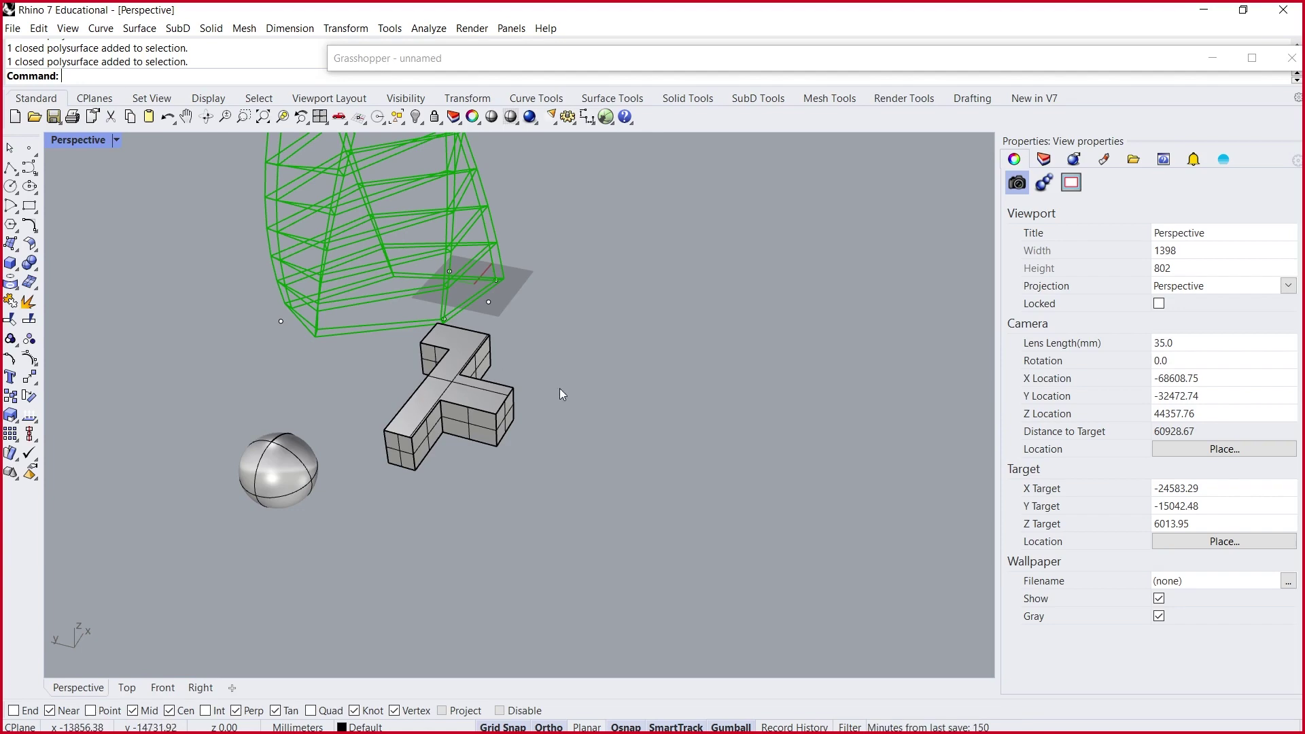
pyautogui.scroll(4, 538, 357)
pyautogui.moveTo(538, 357); pyautogui.dragTo(377, 465, button='right')
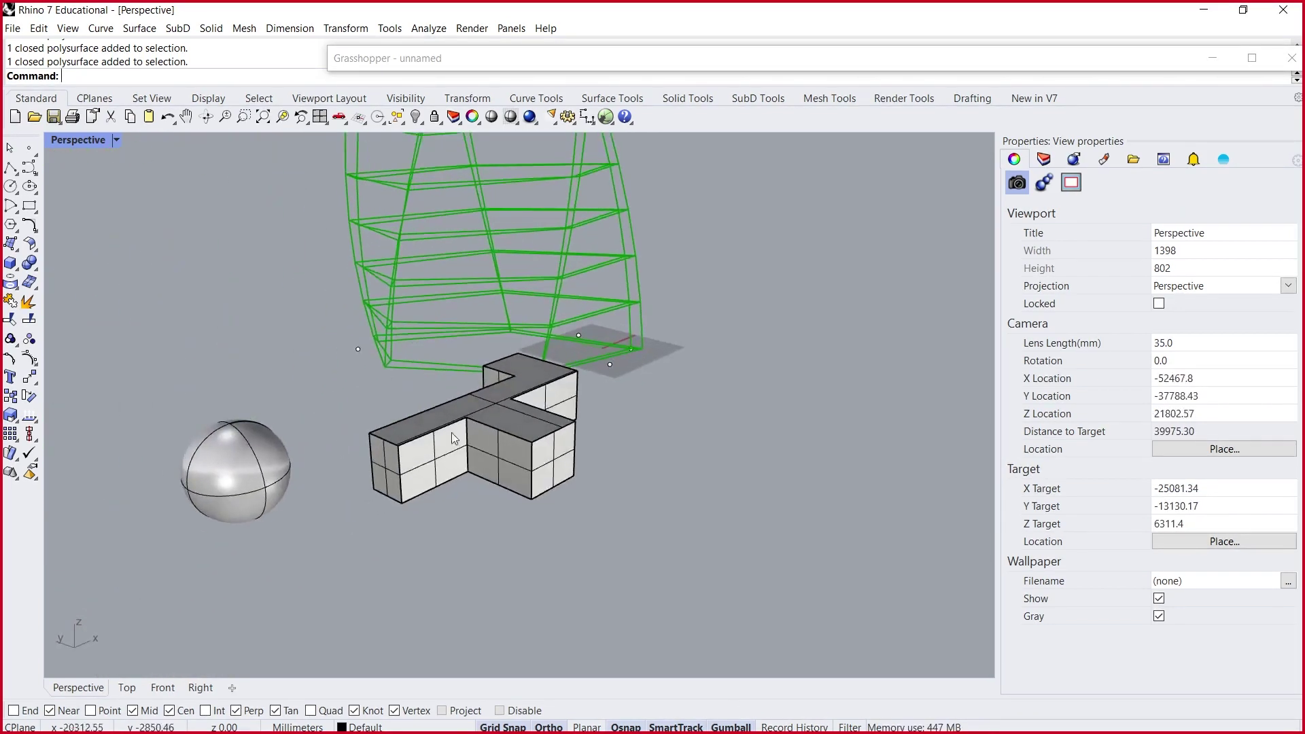
pyautogui.doubleClick(803, 60)
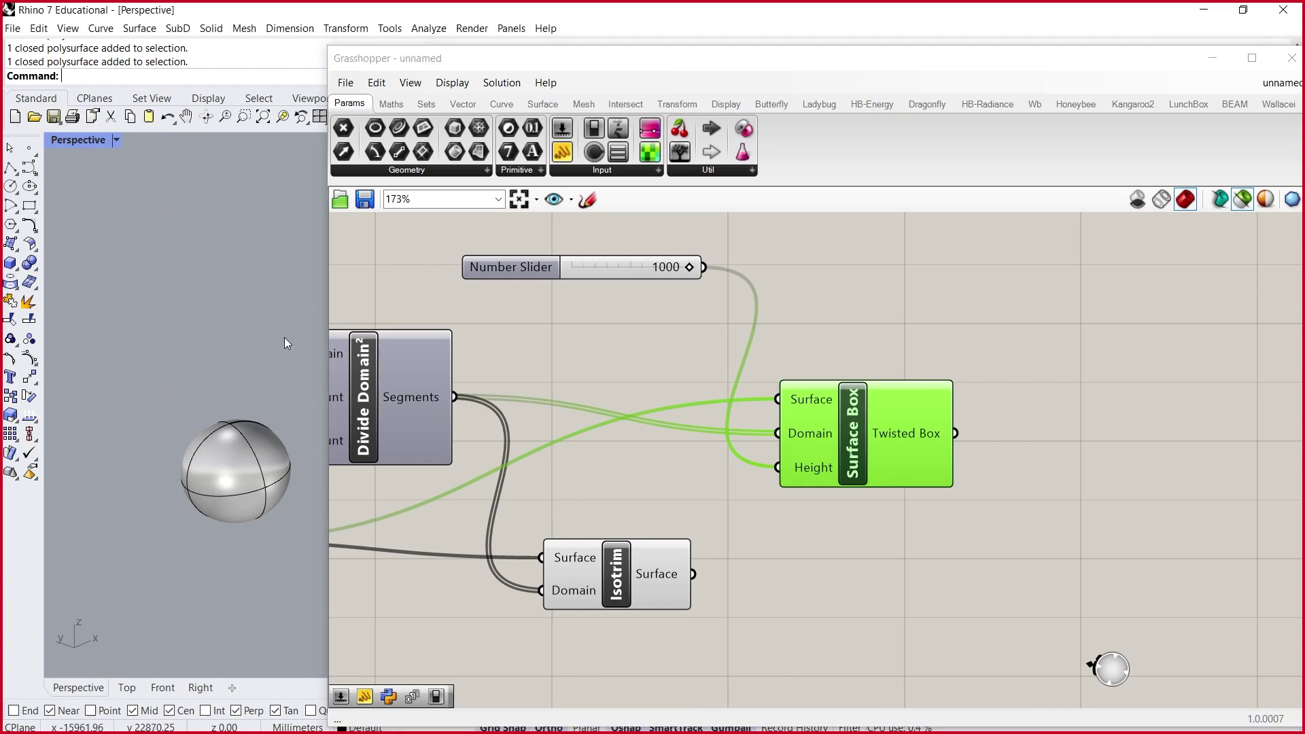
pyautogui.doubleClick(595, 60)
pyautogui.moveTo(645, 423); pyautogui.dragTo(684, 473, button='right')
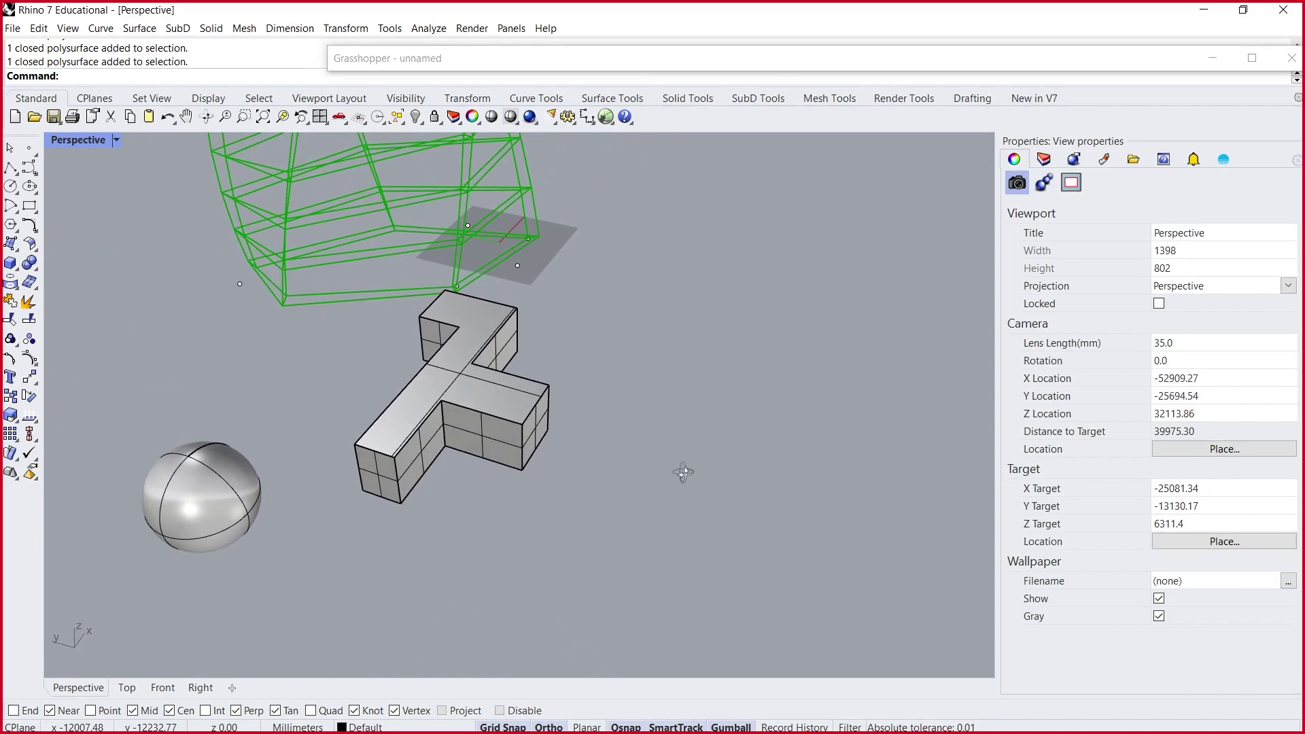
# - Place a point object on the upper corner of the branching solid nearest the tower's base
pyautogui.click(487, 385)
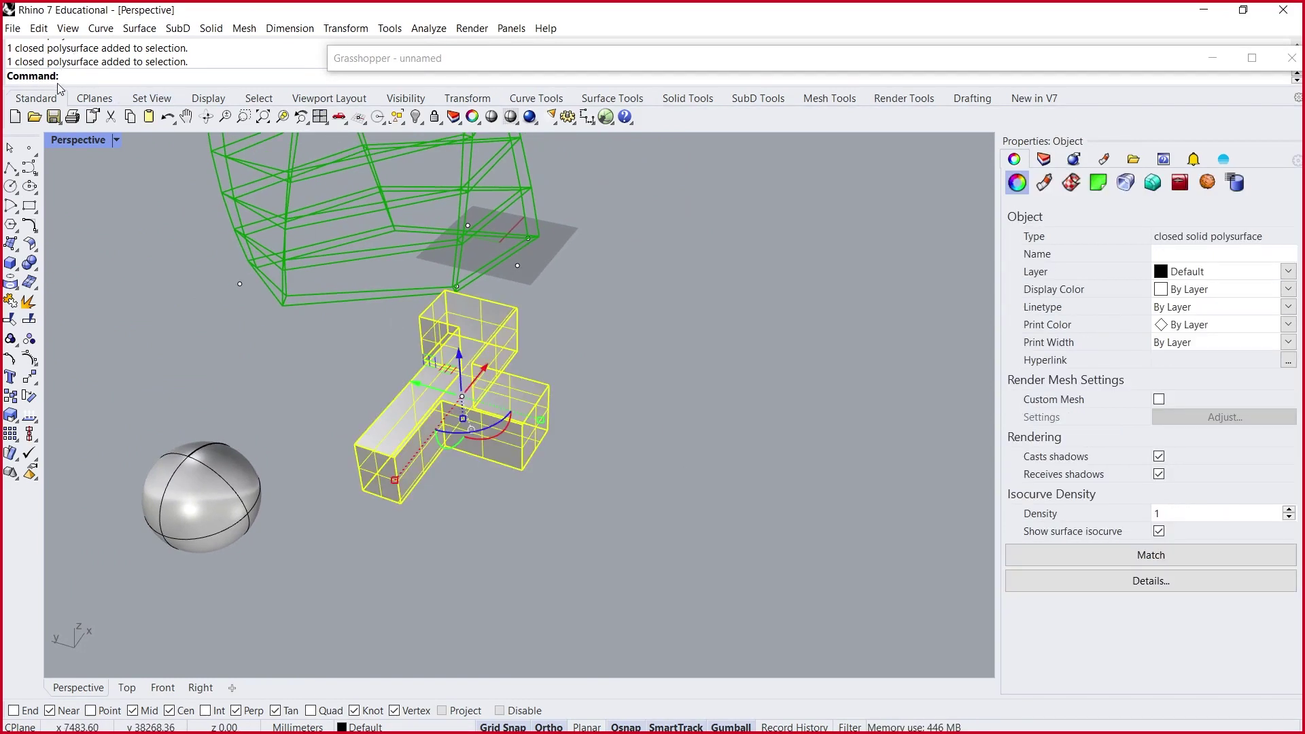
pyautogui.click(29, 147)
pyautogui.click(518, 307)
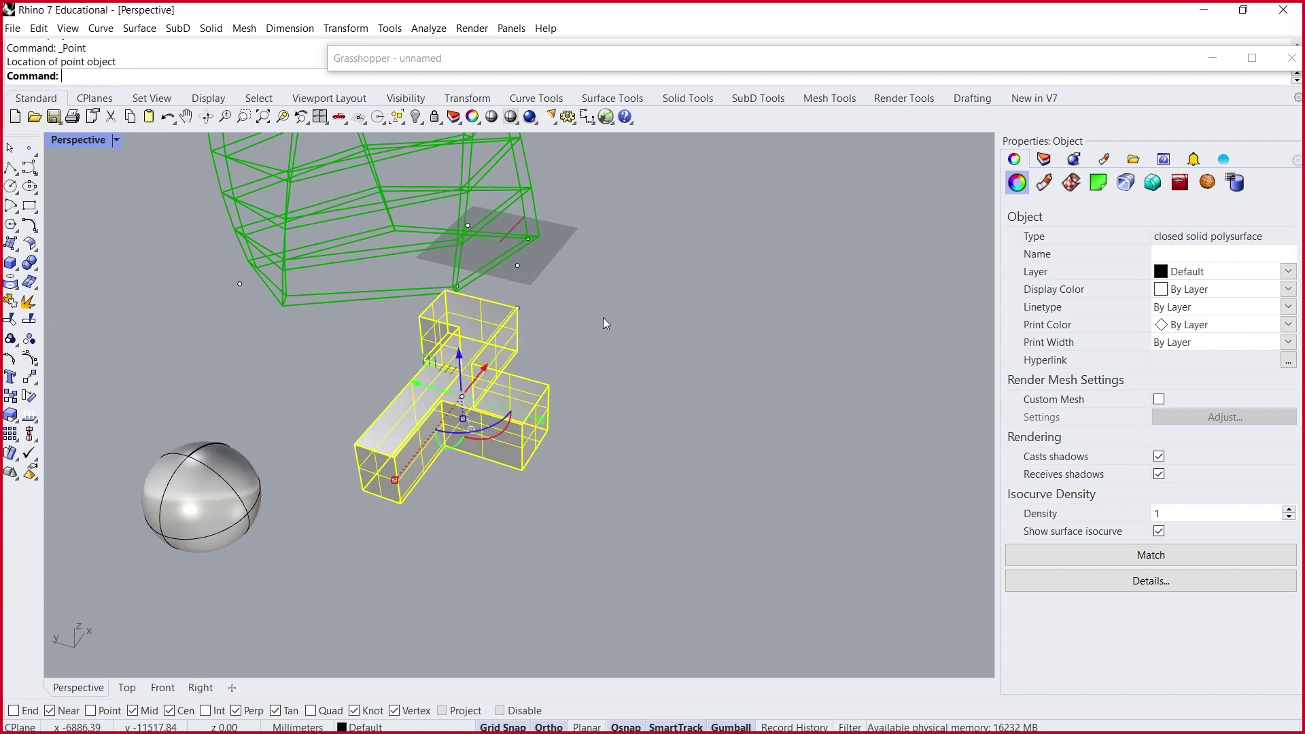
pyautogui.press('Escape')
pyautogui.click(517, 265)
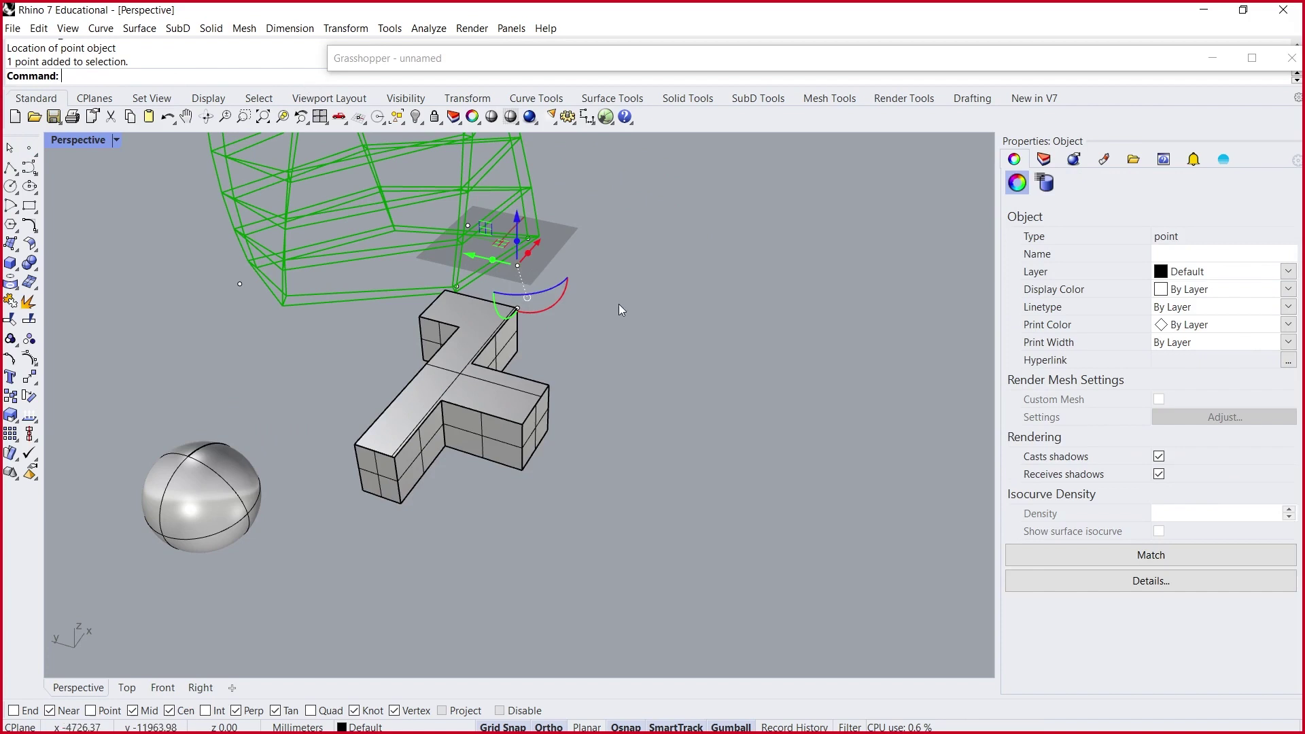
pyautogui.press('Escape')
# - Add a Brep parameter beside Isotrim in Grasshopper and set the branching solid as its single Brep
pyautogui.click(216, 495)
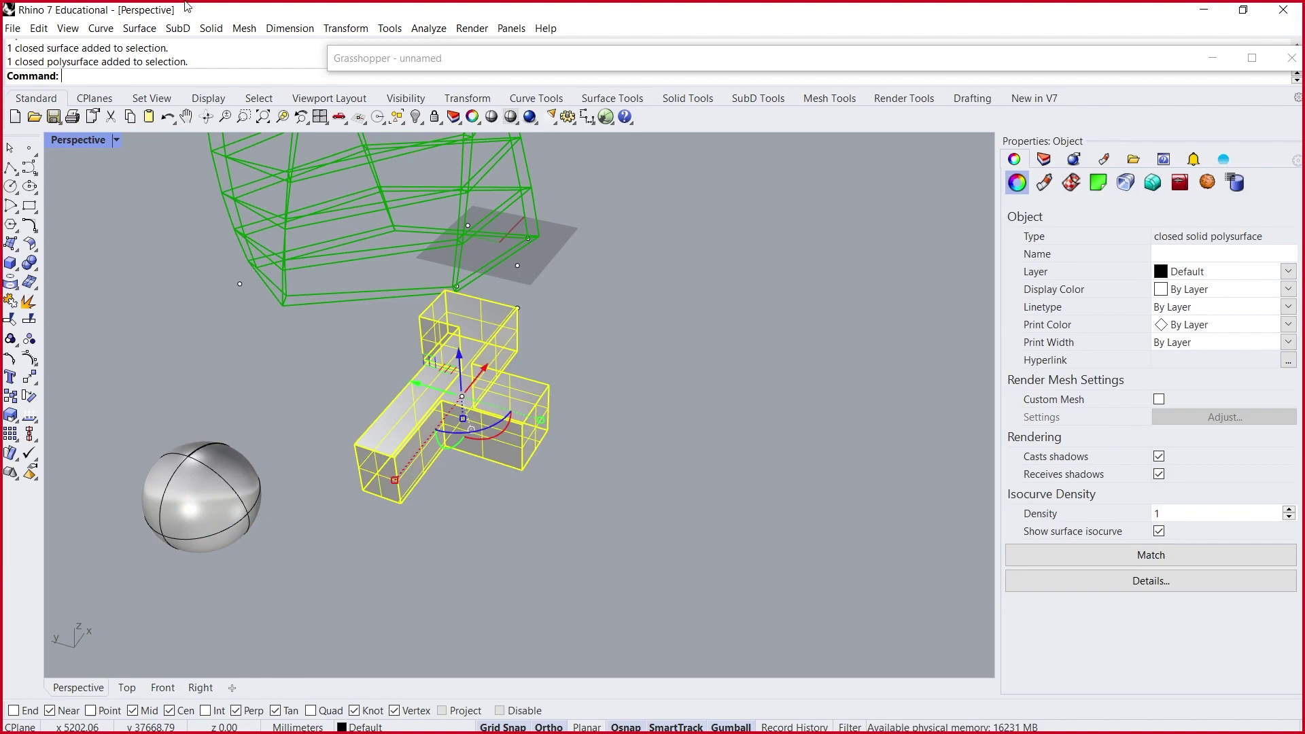
pyautogui.doubleClick(686, 68)
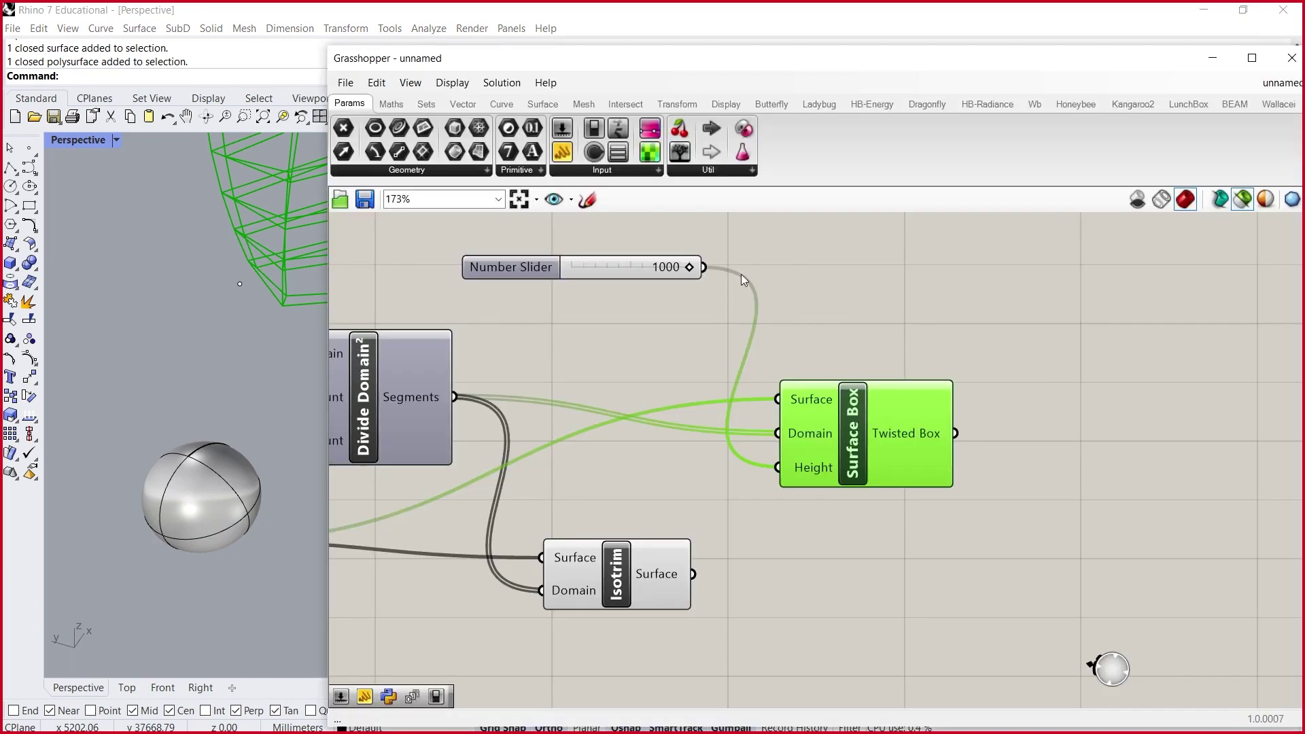
pyautogui.doubleClick(790, 571)
pyautogui.write('brep')
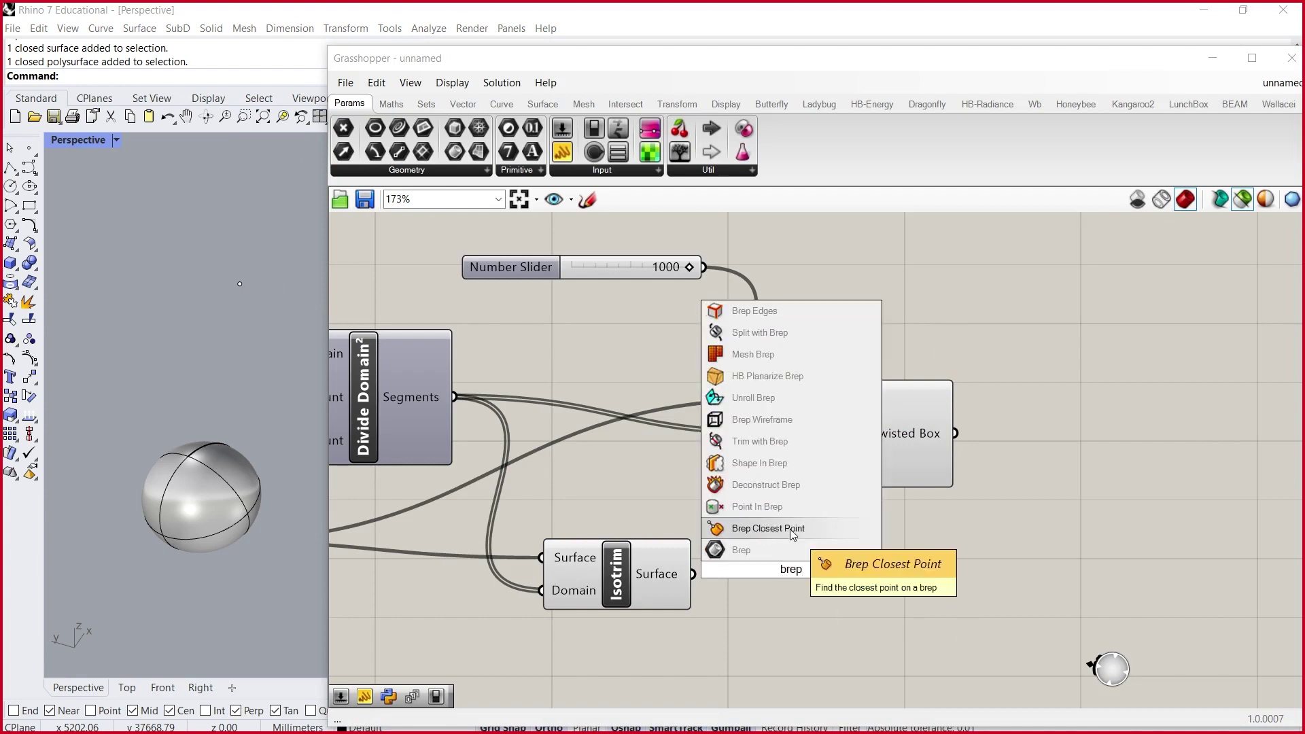
pyautogui.click(747, 548)
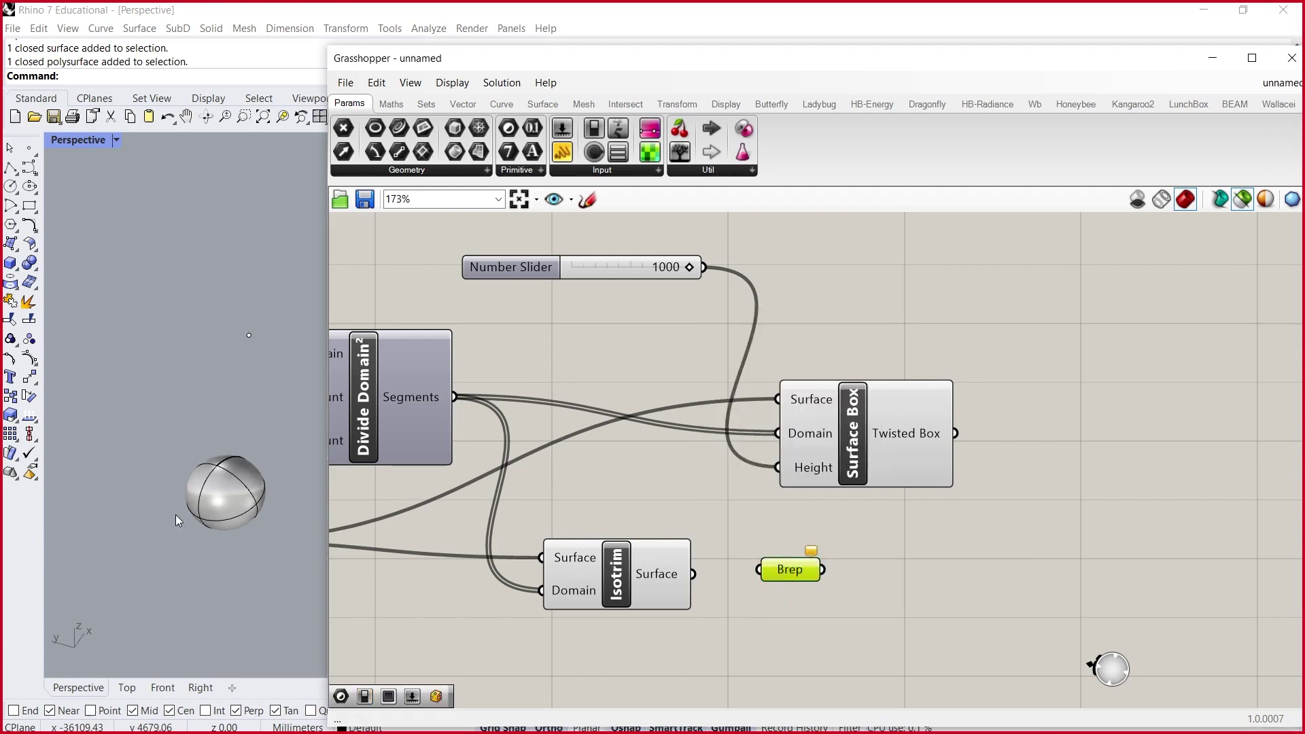
pyautogui.rightClick(792, 569)
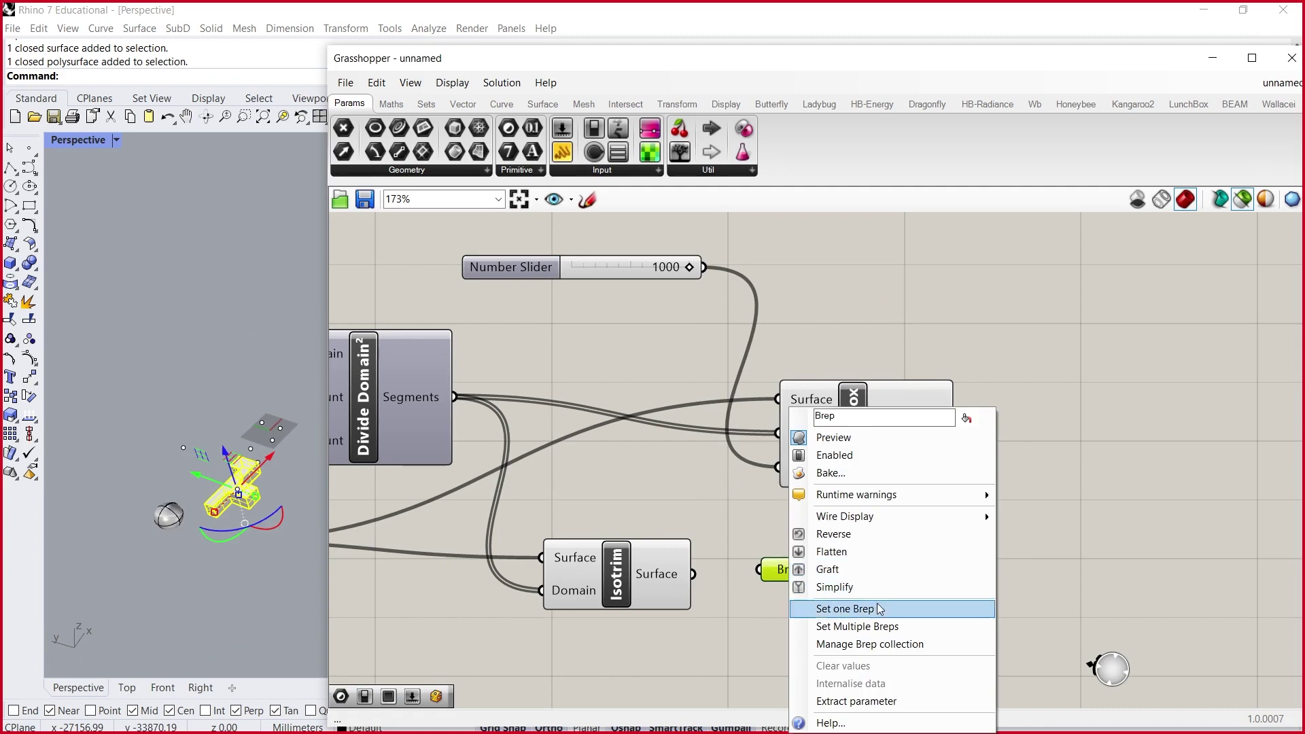
pyautogui.click(846, 607)
pyautogui.click(248, 499)
pyautogui.click(847, 566)
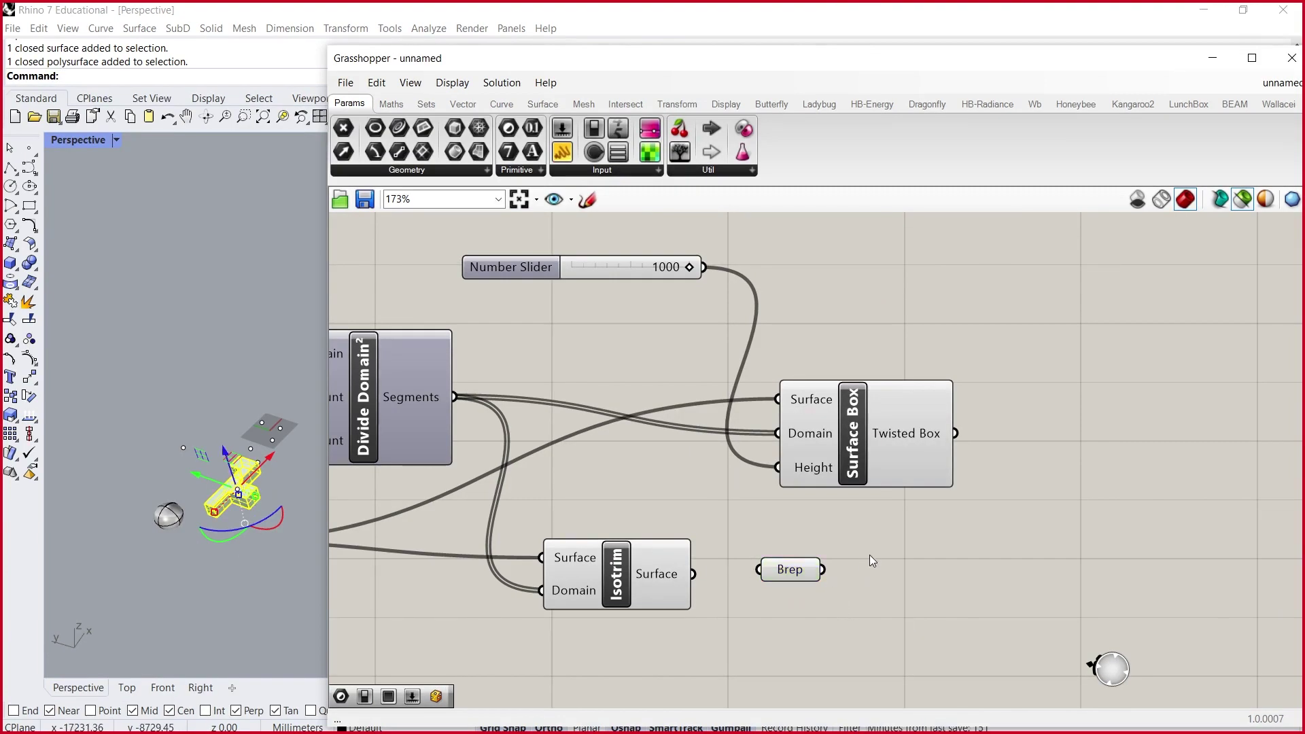
# - Move the Surface Box component slightly upward on the canvas, clear of the Brep parameter, and check its twisted boxes on the tower
pyautogui.click(790, 575)
pyautogui.moveTo(789, 482); pyautogui.dragTo(809, 439)
pyautogui.scroll(3, 255, 368)
pyautogui.scroll(-4, 255, 367)
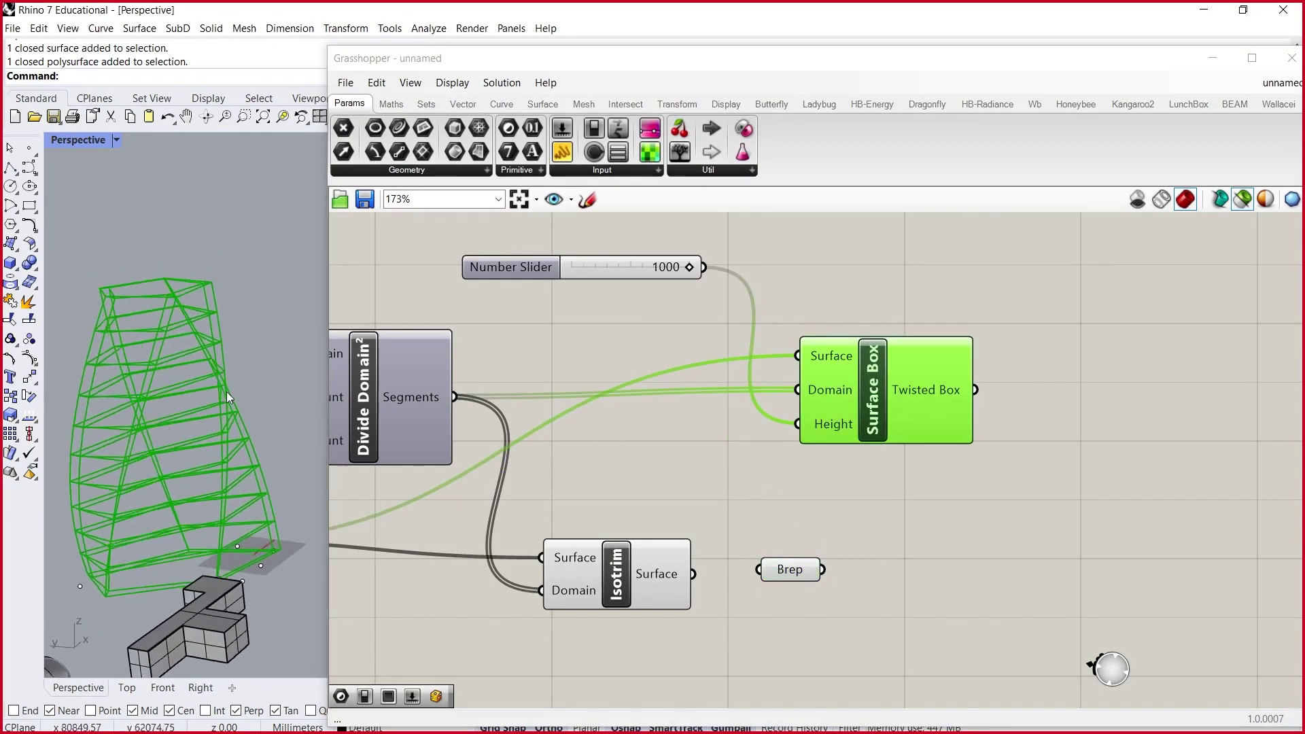
pyautogui.click(1110, 379)
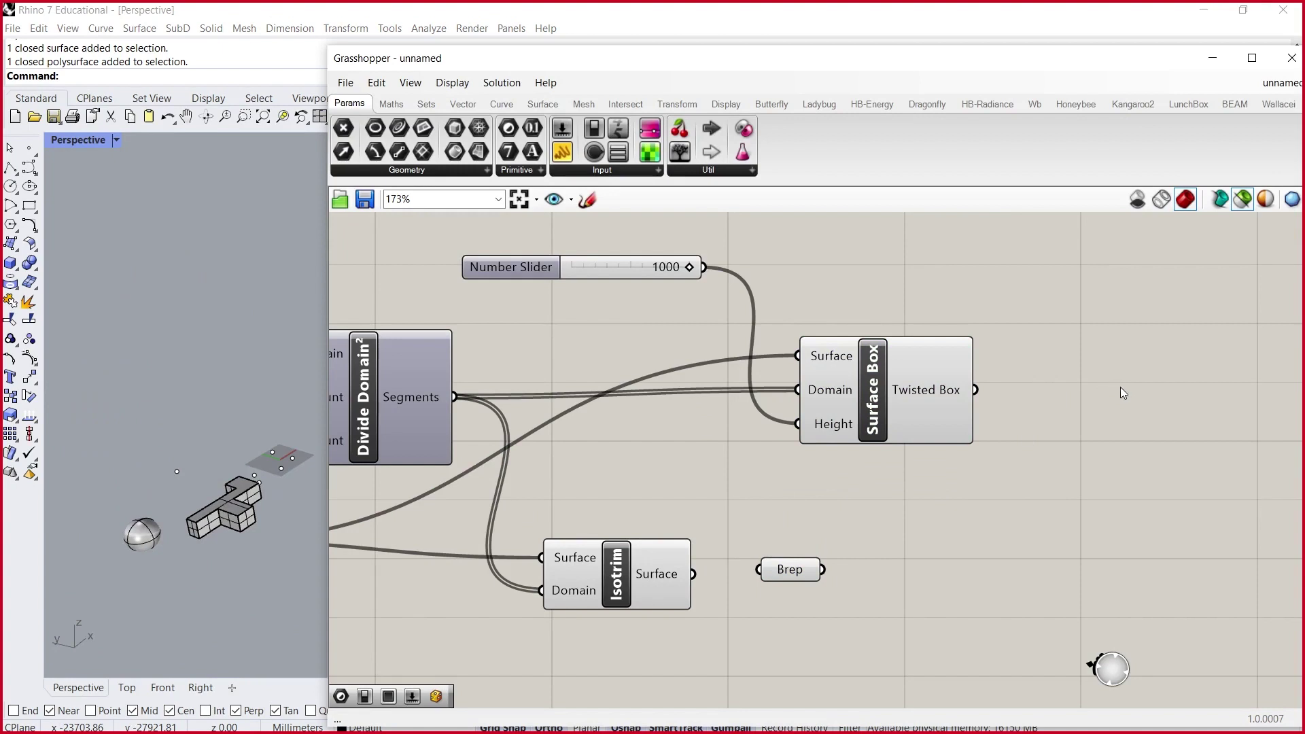
pyautogui.doubleClick(1150, 411)
pyautogui.write('surfac')
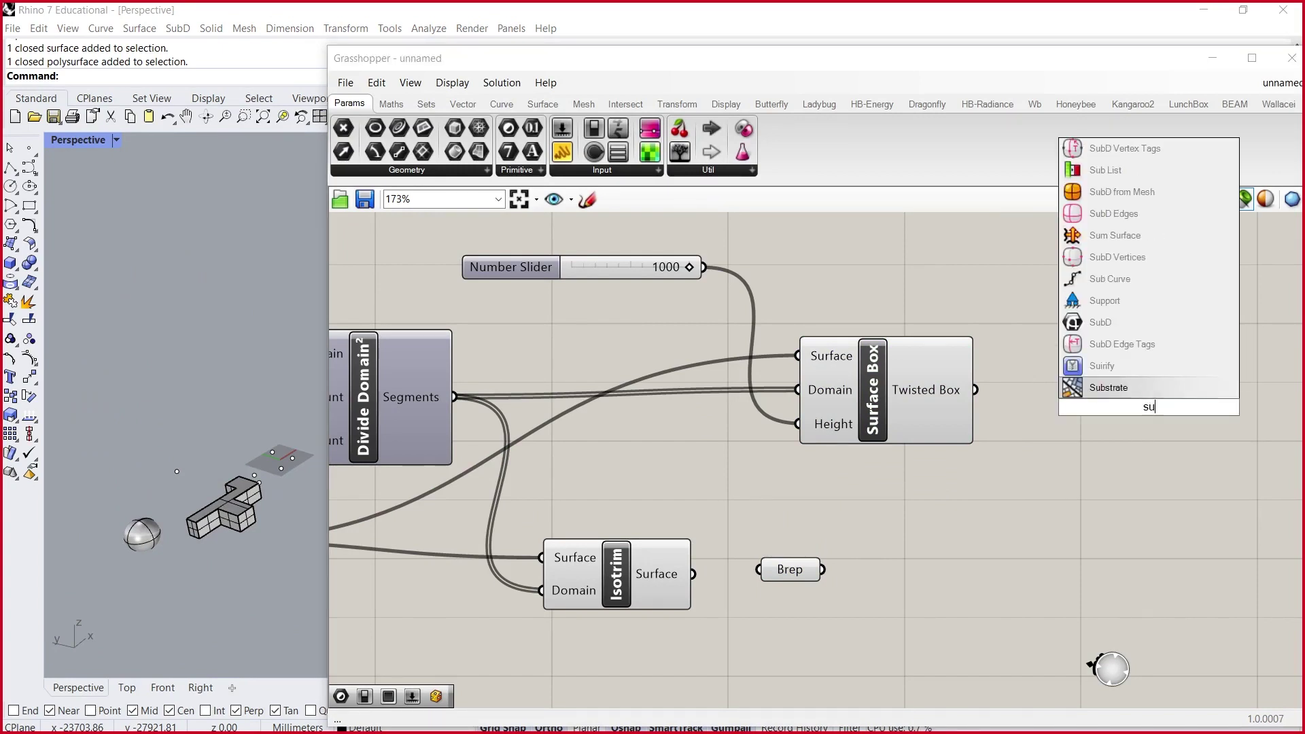
pyautogui.press('BackSpace')
pyautogui.press('BackSpace')
pyautogui.press('BackSpace')
pyautogui.press('BackSpace')
pyautogui.press('BackSpace')
pyautogui.press('BackSpace')
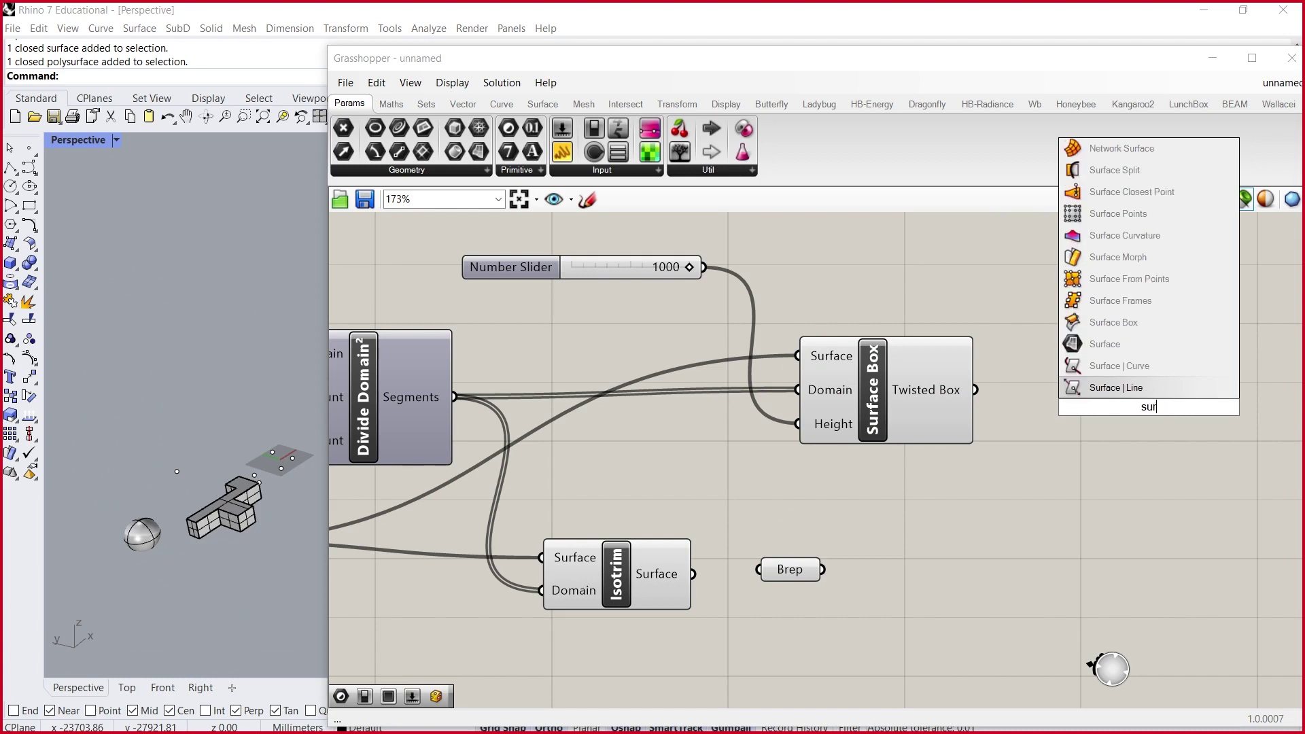
pyautogui.write('a')
pyautogui.press('BackSpace')
pyautogui.write('map')
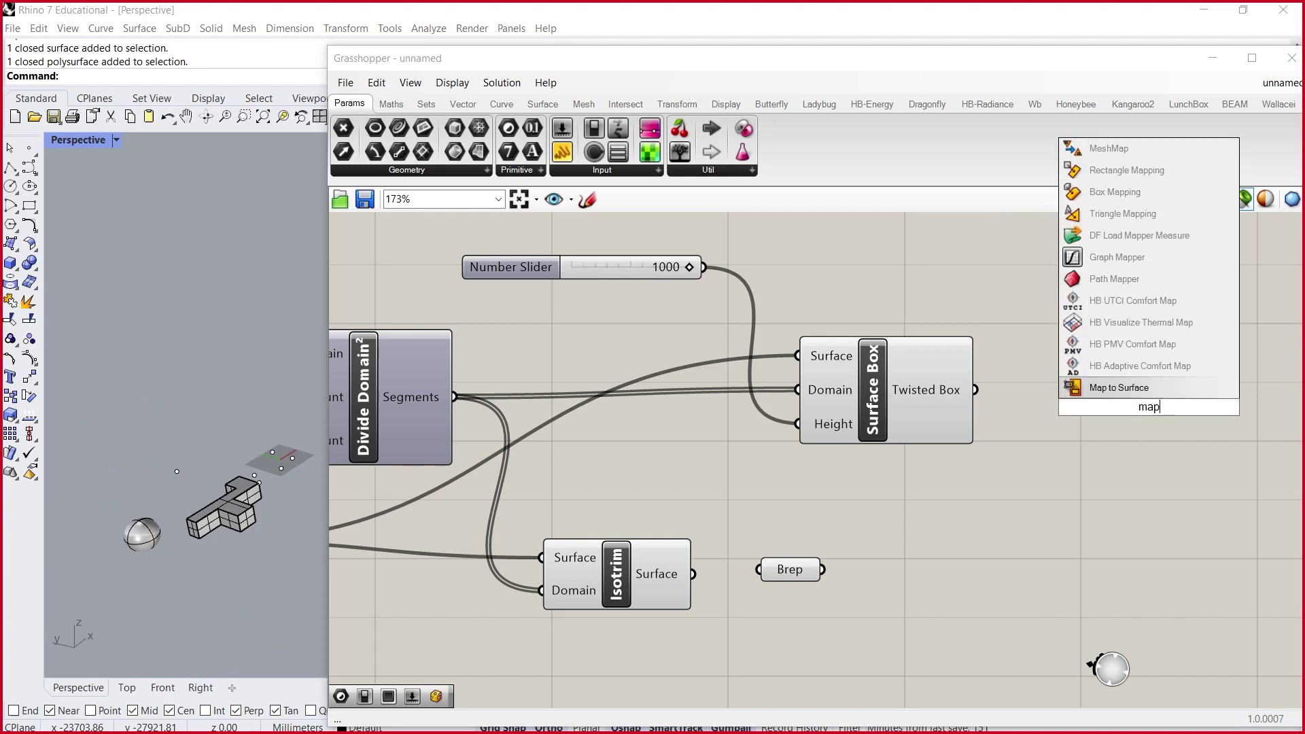
pyautogui.press('BackSpace')
pyautogui.press('BackSpace')
pyautogui.press('BackSpace')
pyautogui.write('sur')
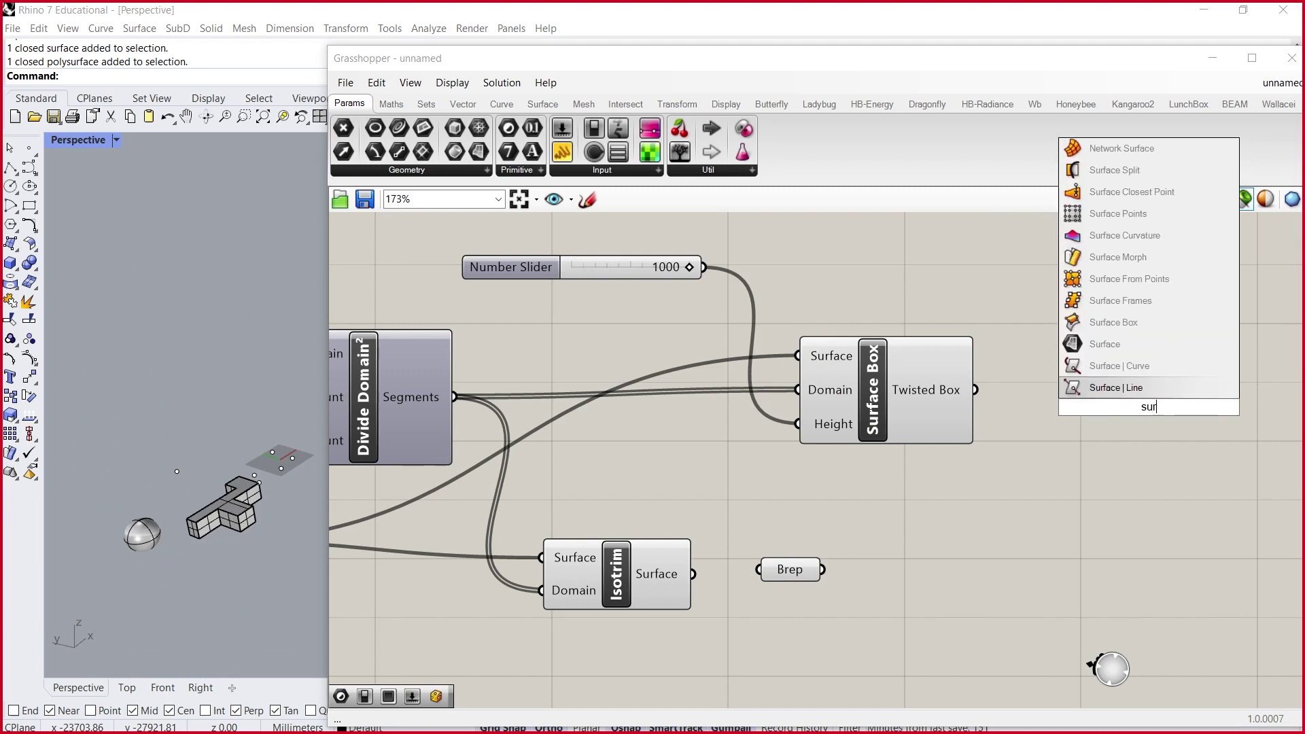
pyautogui.write('face')
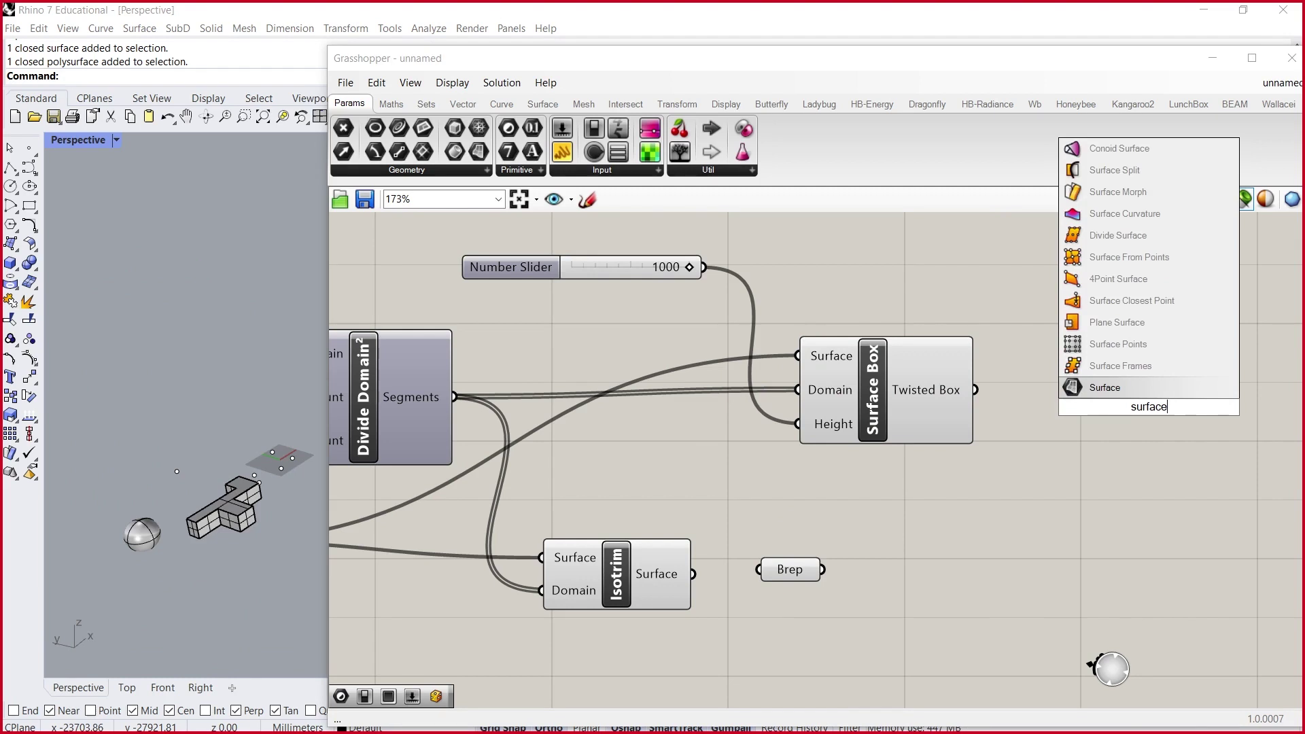
pyautogui.click(1151, 192)
pyautogui.click(1151, 353)
pyautogui.press('Delete')
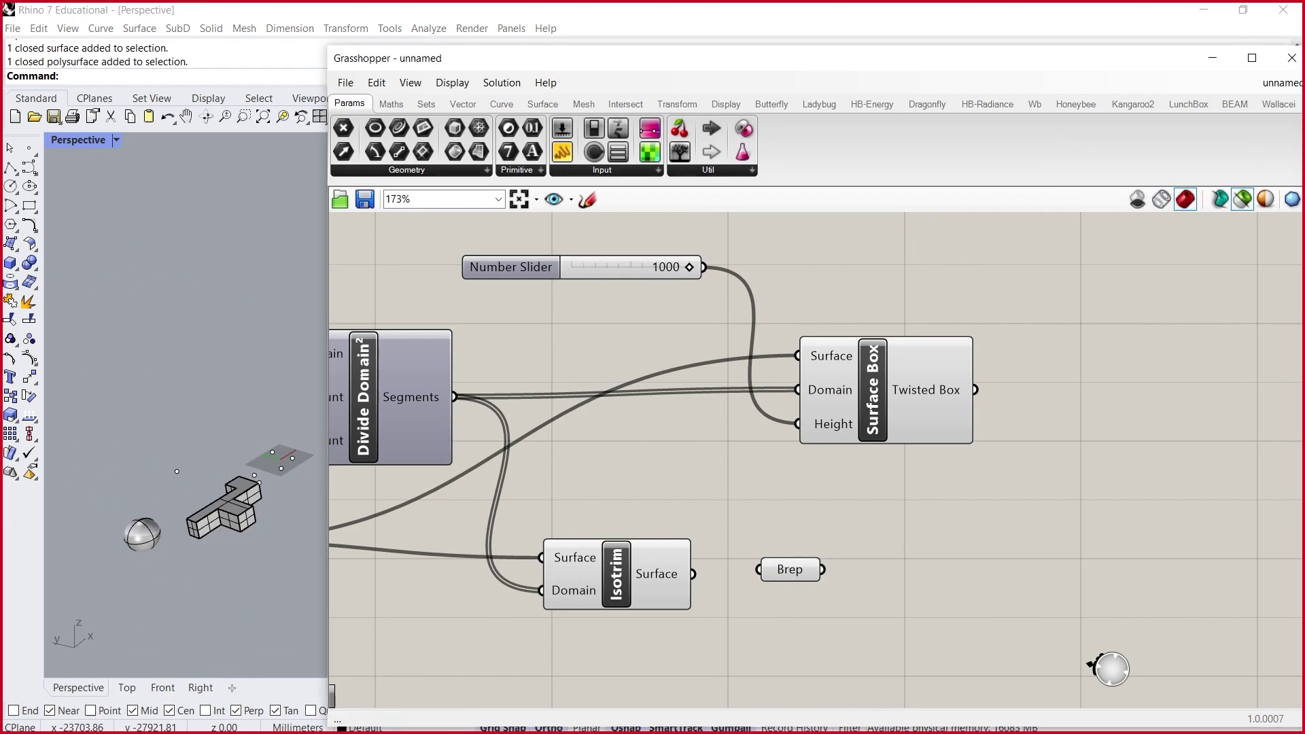
# - Switch to the course PDF in Acrobat, look up the Box morph page, and return to Grasshopper
pyautogui.press('super+Tab')
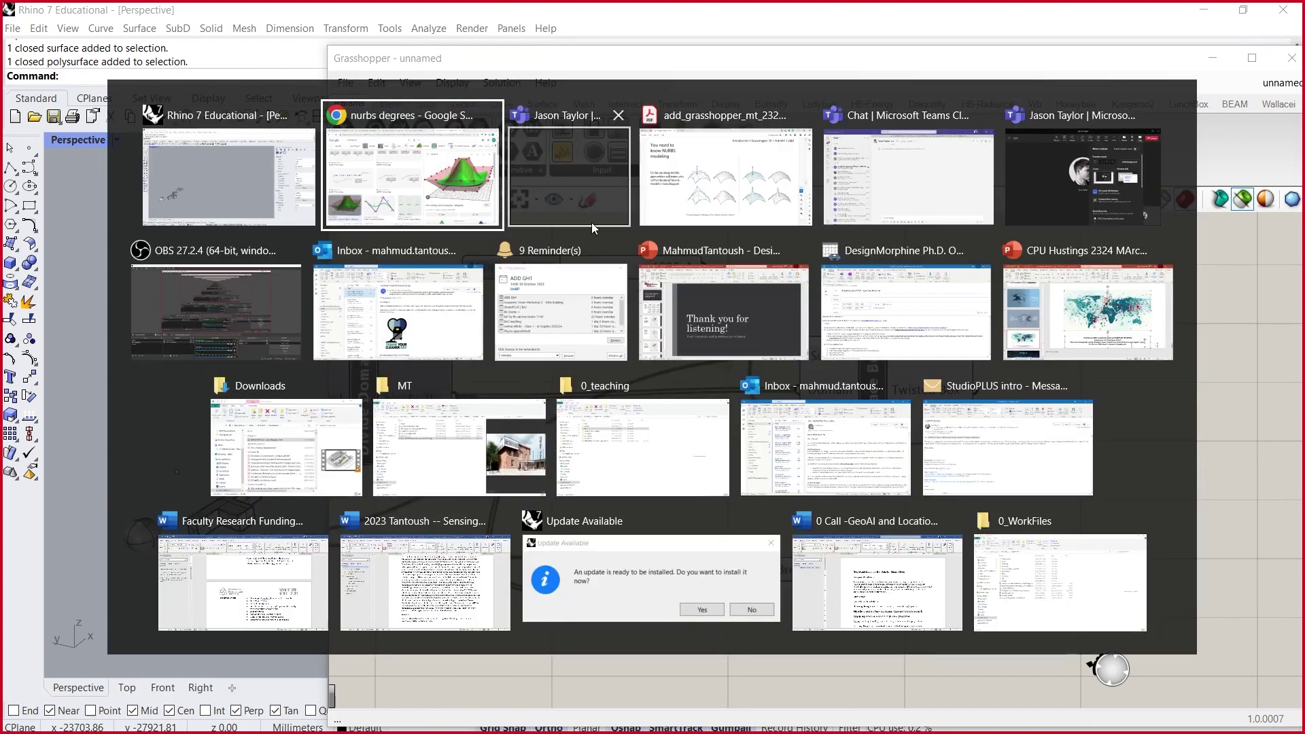
pyautogui.click(683, 197)
pyautogui.scroll(-20, 691, 374)
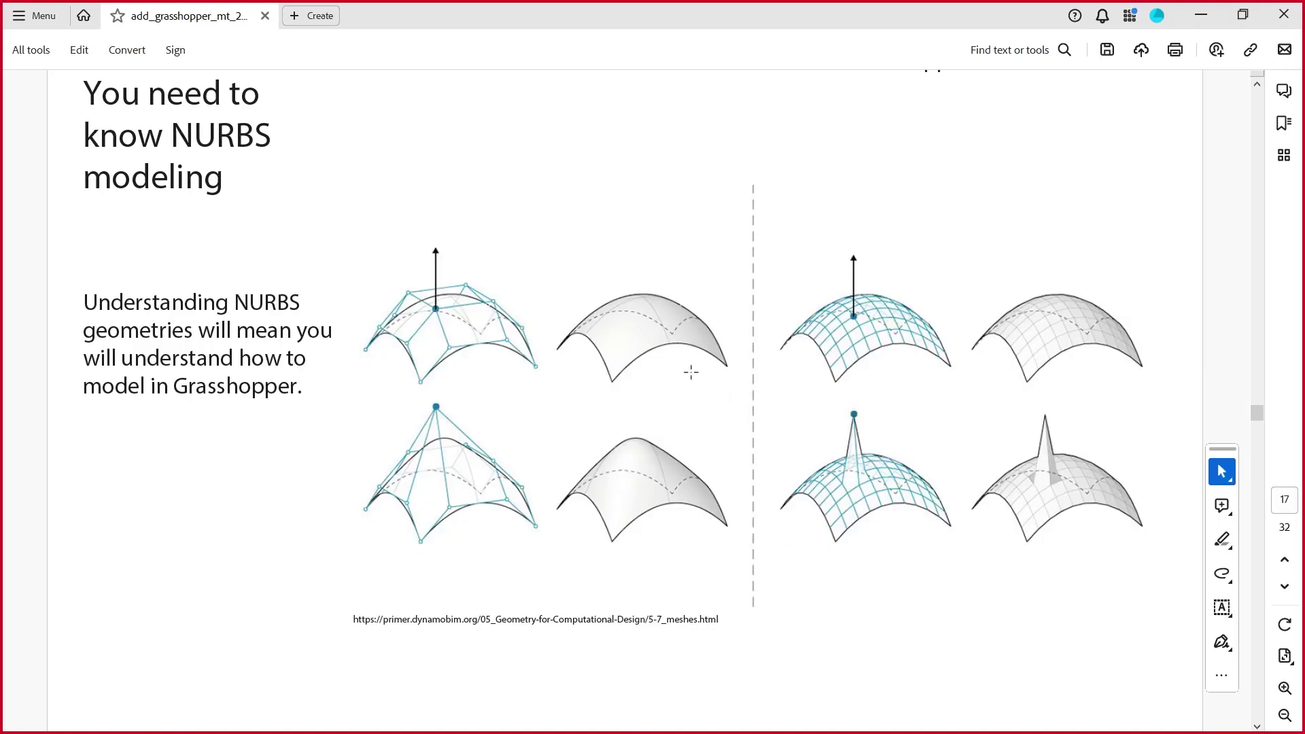
pyautogui.scroll(-20, 712, 395)
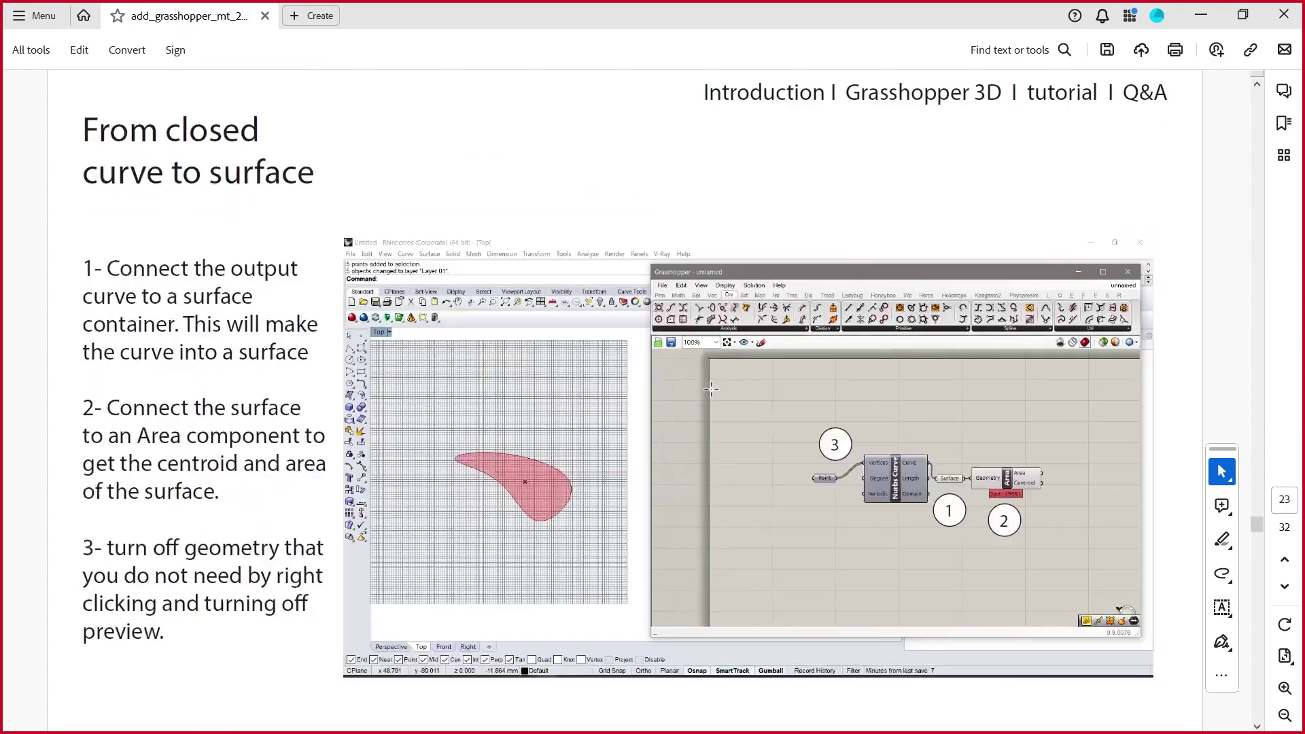
pyautogui.scroll(-3, 711, 384)
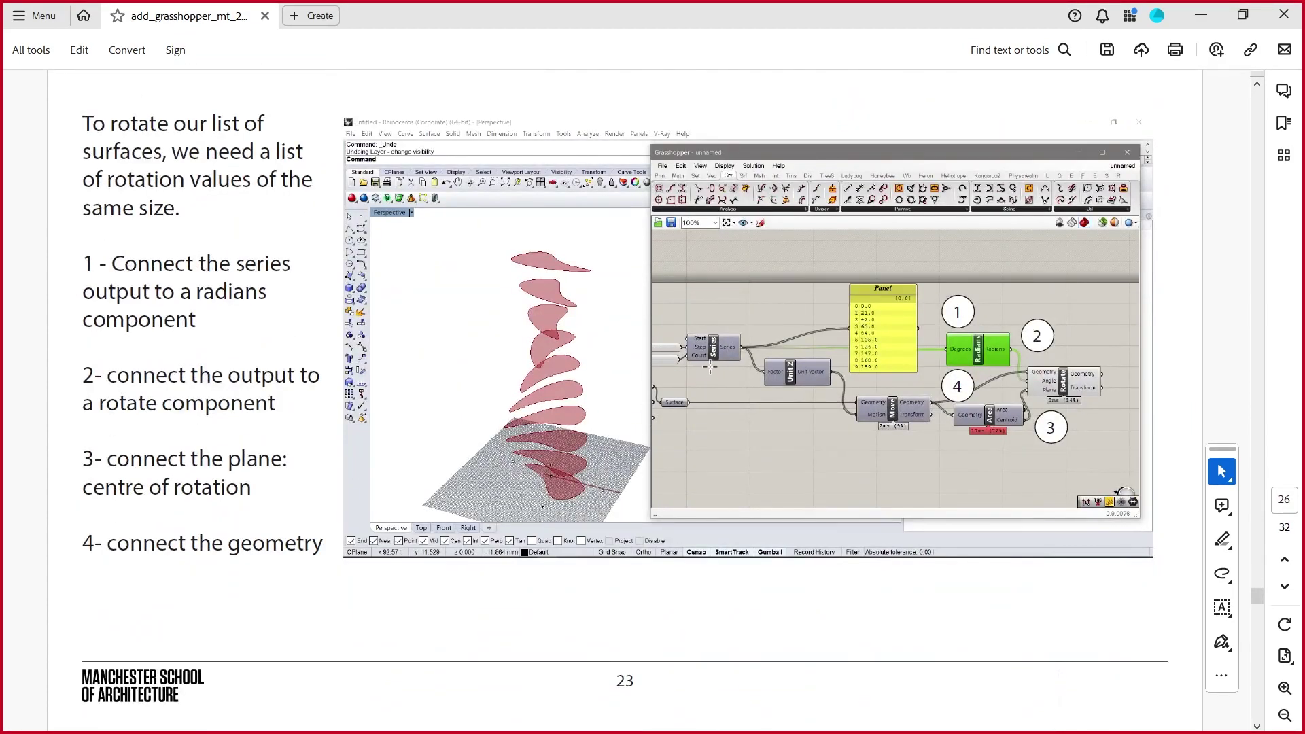
pyautogui.scroll(-15, 710, 367)
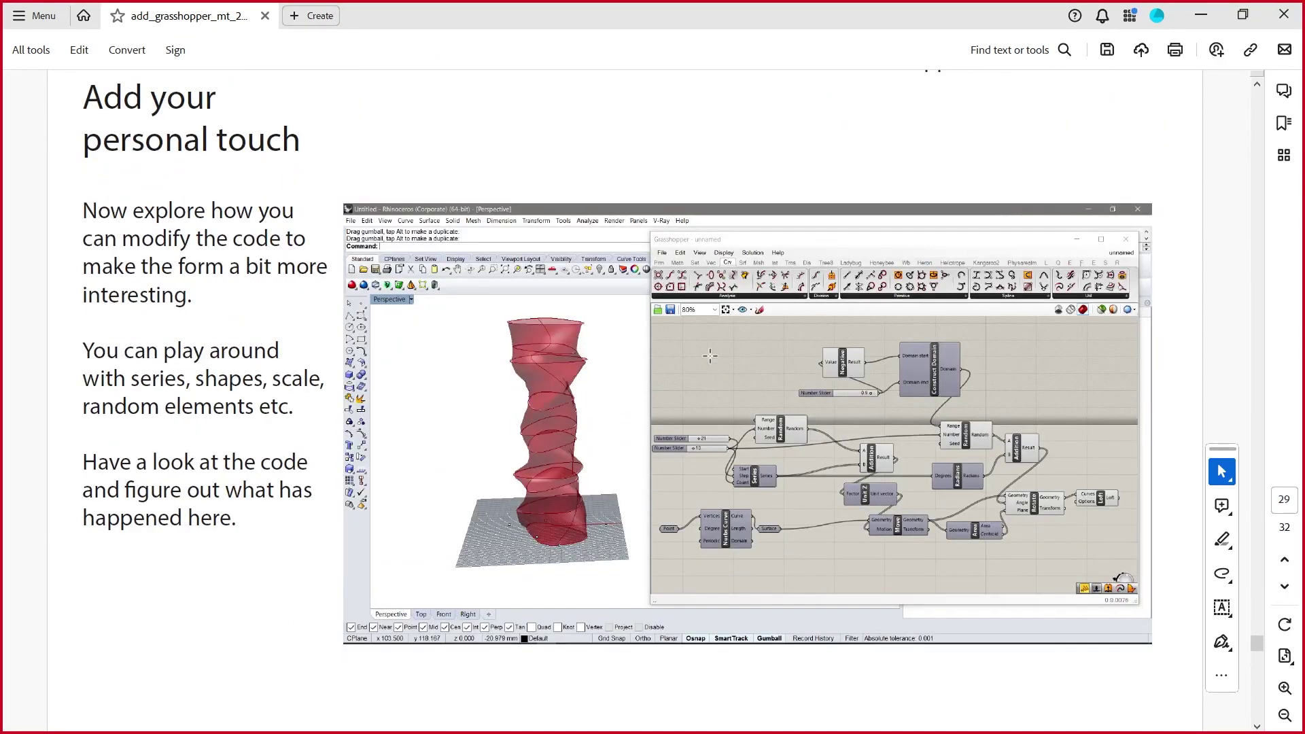
pyautogui.scroll(-5, 731, 370)
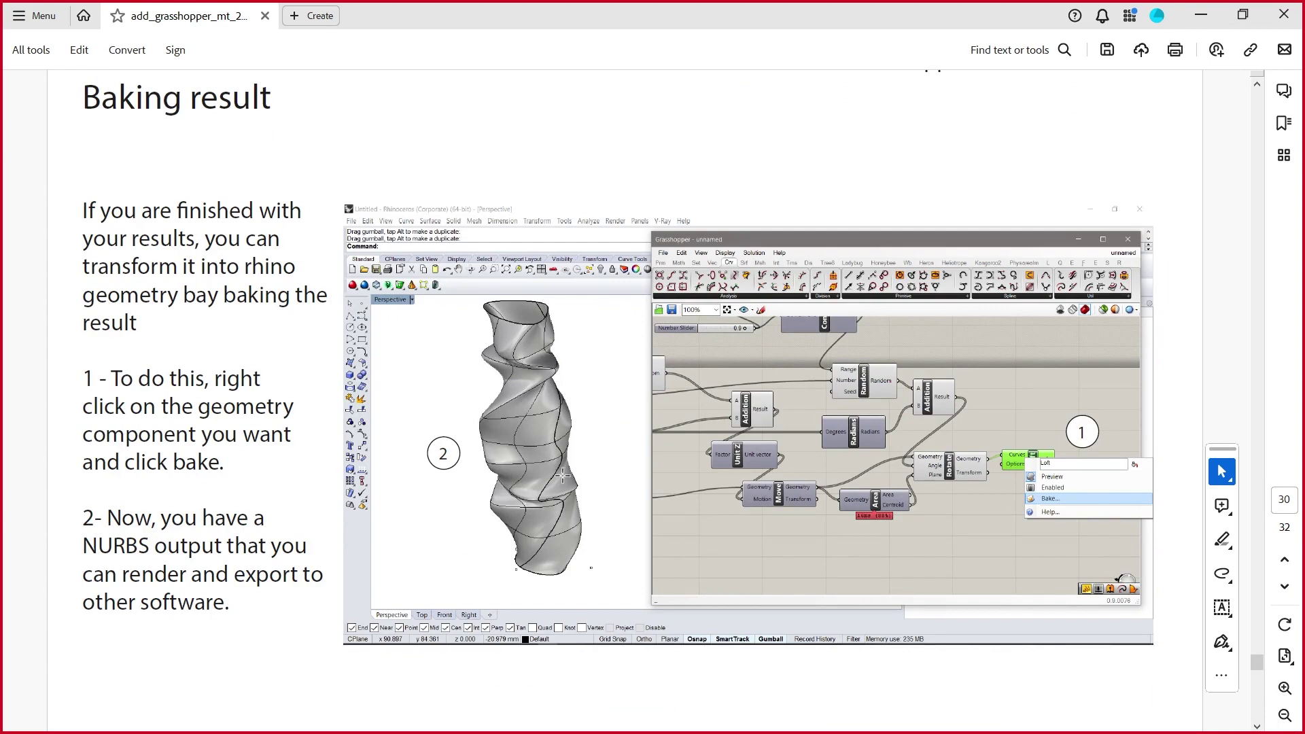
pyautogui.scroll(-5, 562, 475)
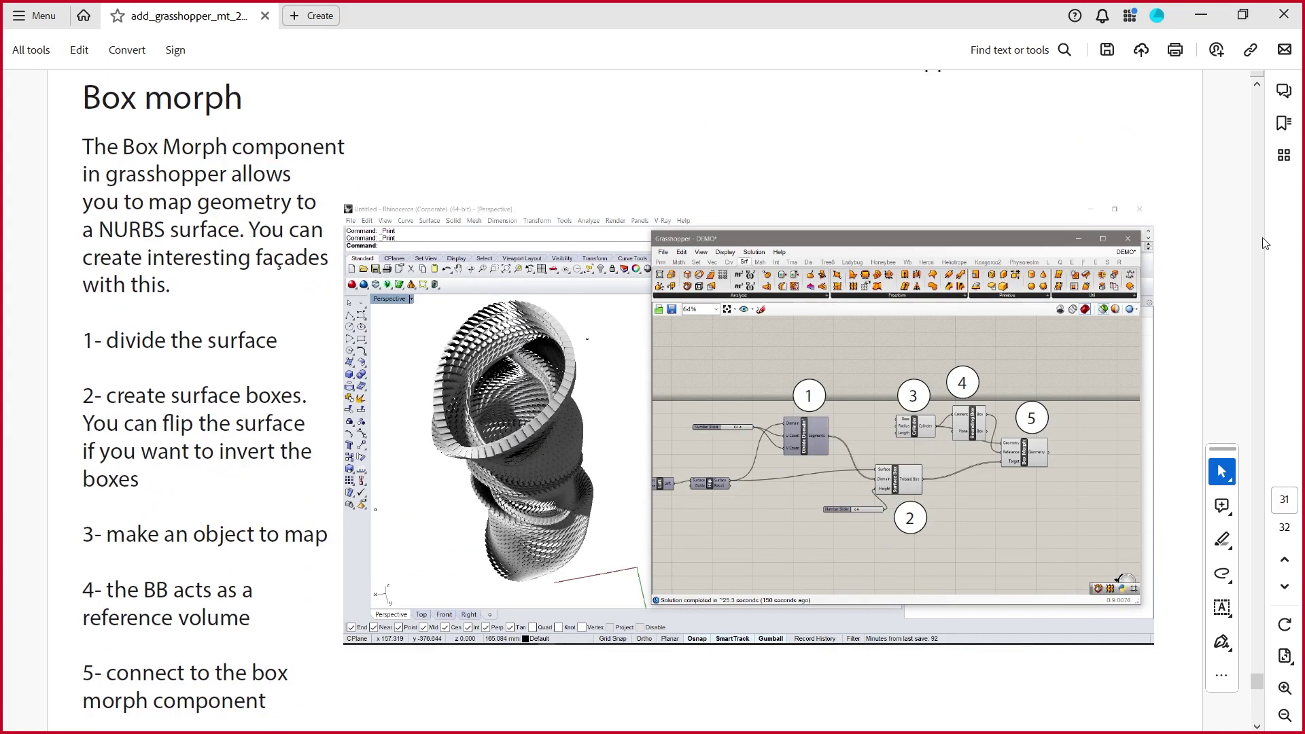
pyautogui.click(1201, 14)
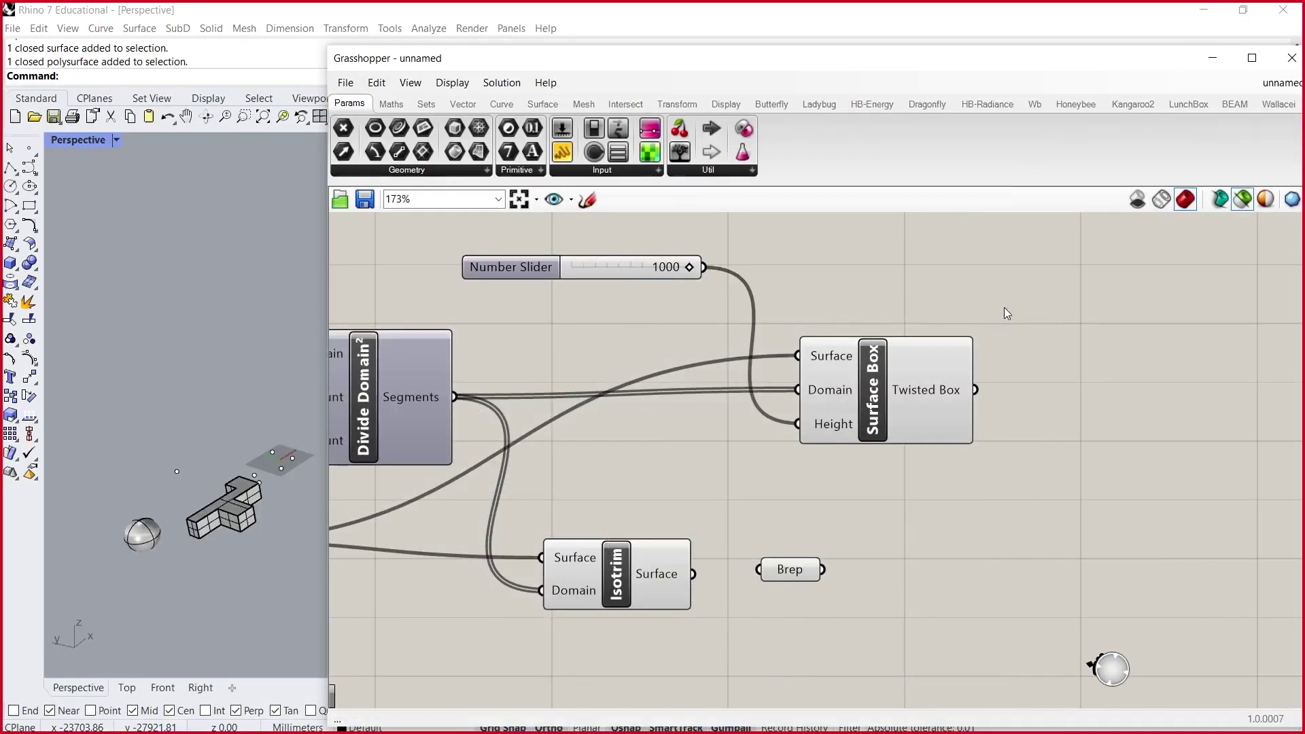
# - Add a Box Morph component to the Grasshopper canvas and place it above and beyond the Surface Box output
pyautogui.click(898, 398)
pyautogui.doubleClick(1038, 373)
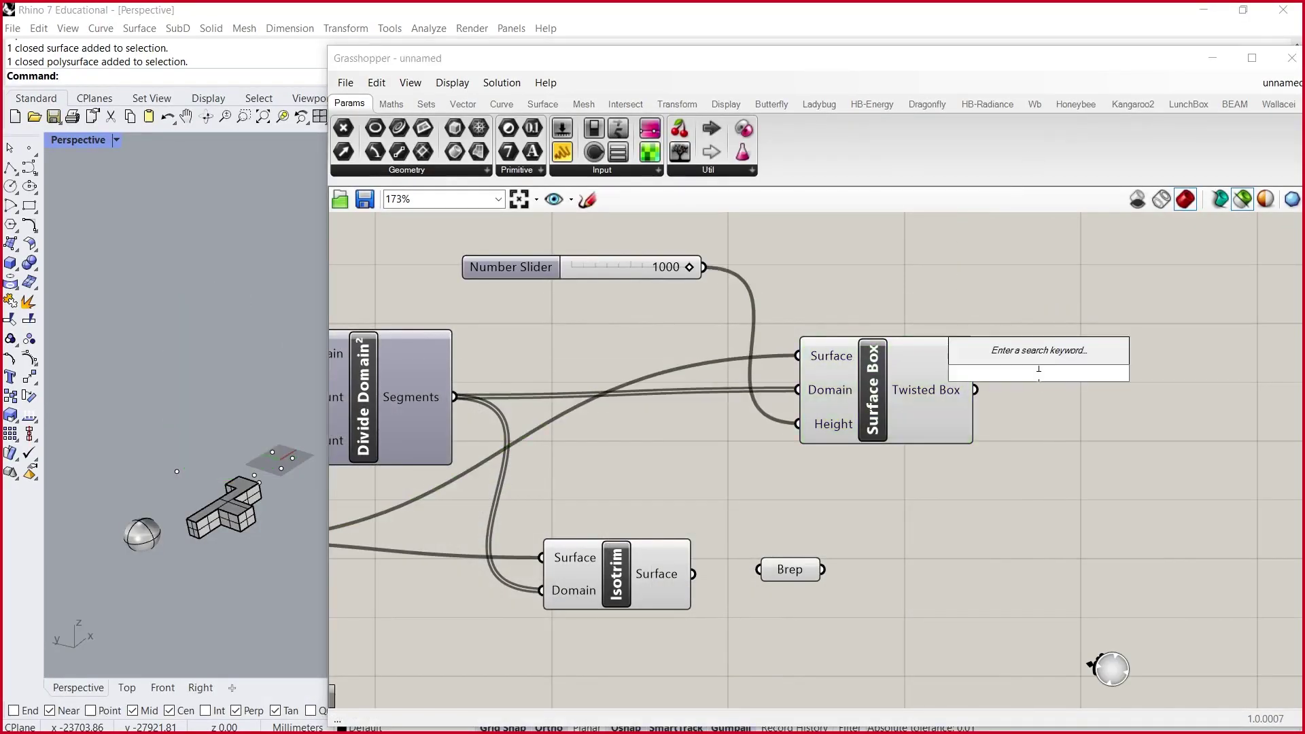
pyautogui.write('box morph')
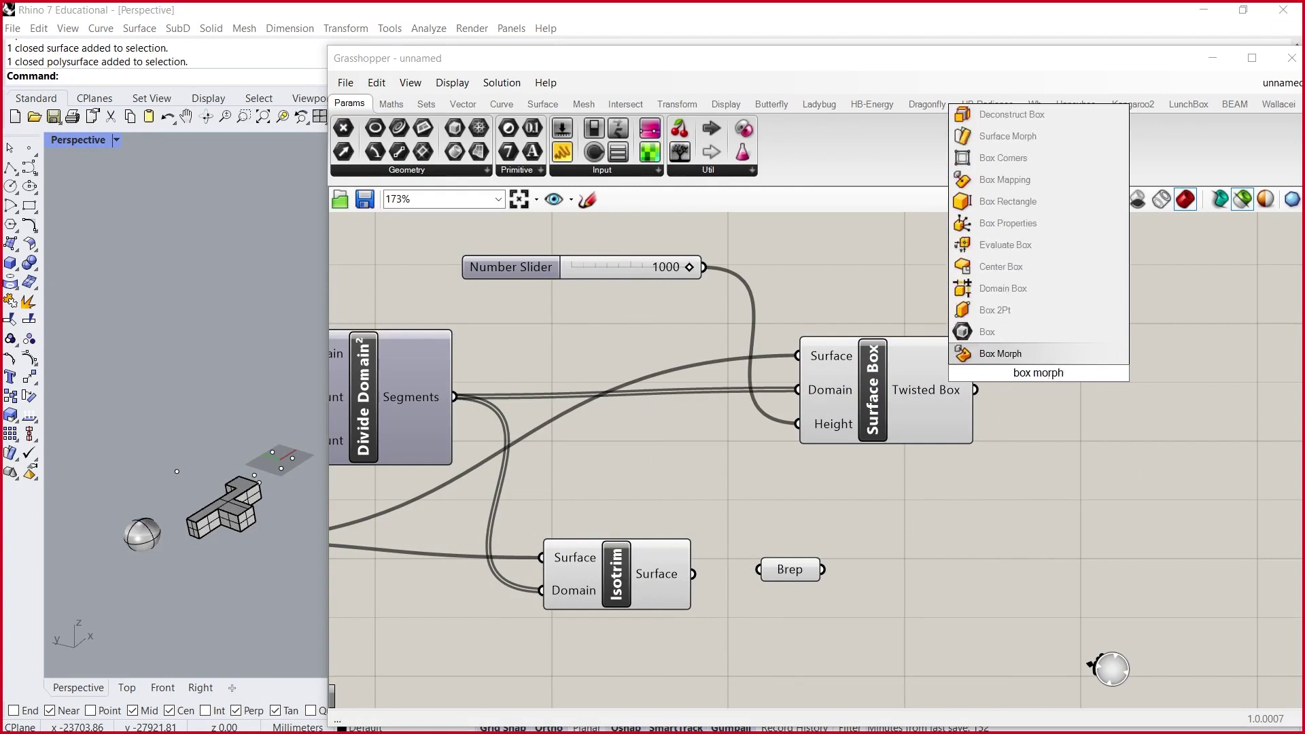
pyautogui.press('Return')
pyautogui.scroll(-3, 1020, 360)
pyautogui.click(1014, 323)
pyautogui.moveTo(1015, 323); pyautogui.dragTo(1047, 280)
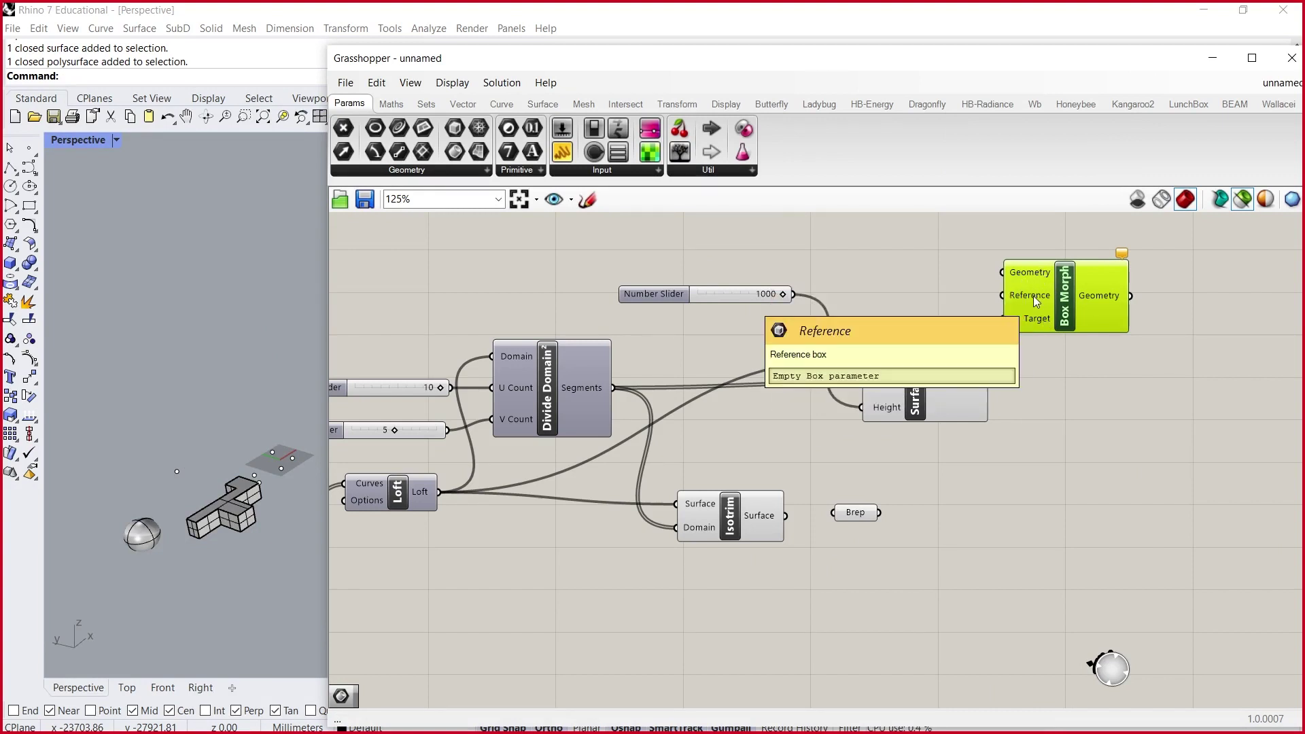
pyautogui.moveTo(1067, 291); pyautogui.dragTo(1108, 270)
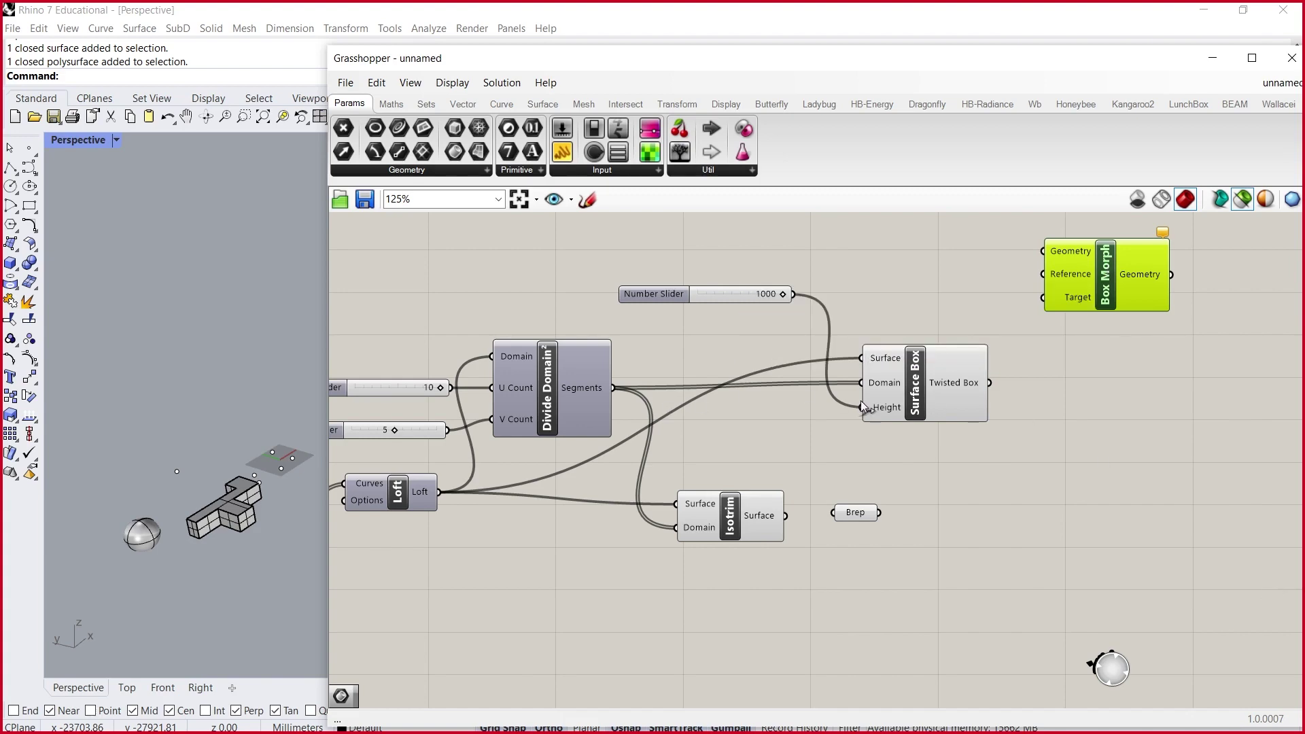
# - Preview the Isotrim panels and the Surface Box twisted boxes together on the tower
pyautogui.scroll(-1, 860, 401)
pyautogui.click(782, 463)
pyautogui.scroll(3, 797, 450)
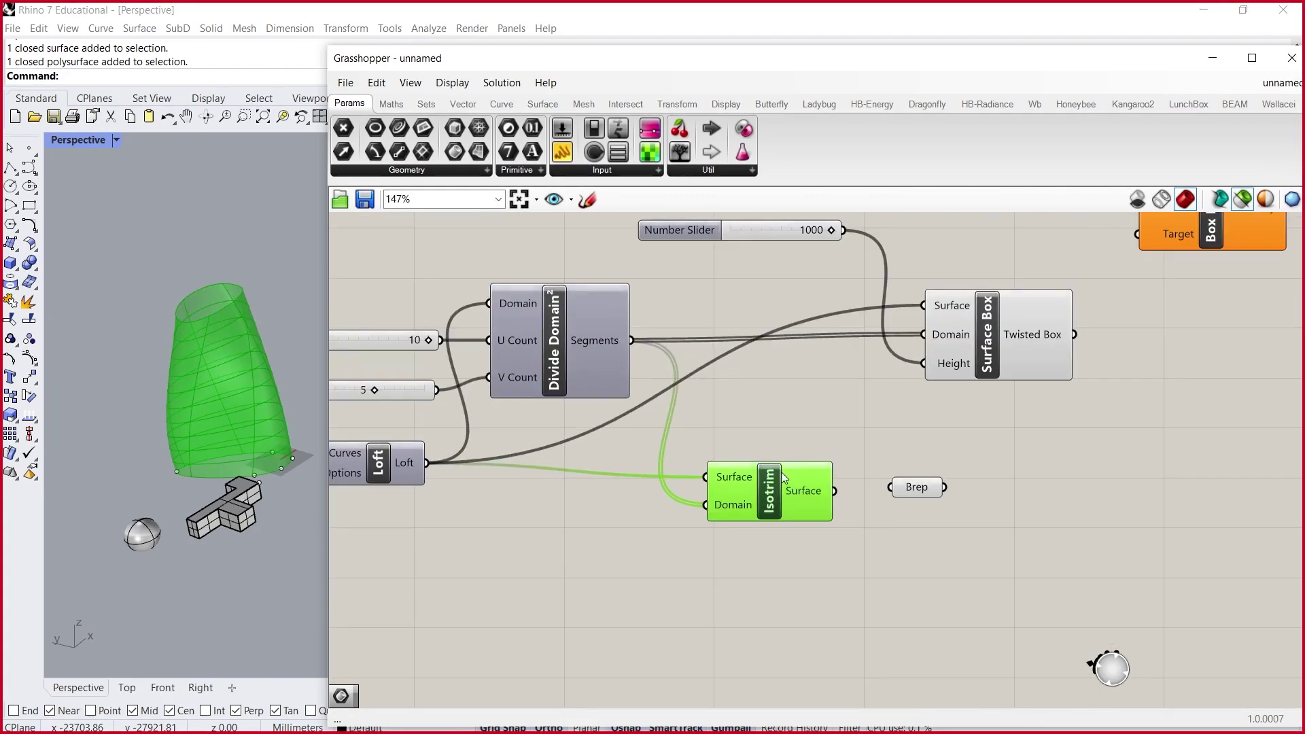
pyautogui.keyDown('shift'); pyautogui.click(1015, 319); pyautogui.keyUp('shift')
pyautogui.scroll(5, 255, 321)
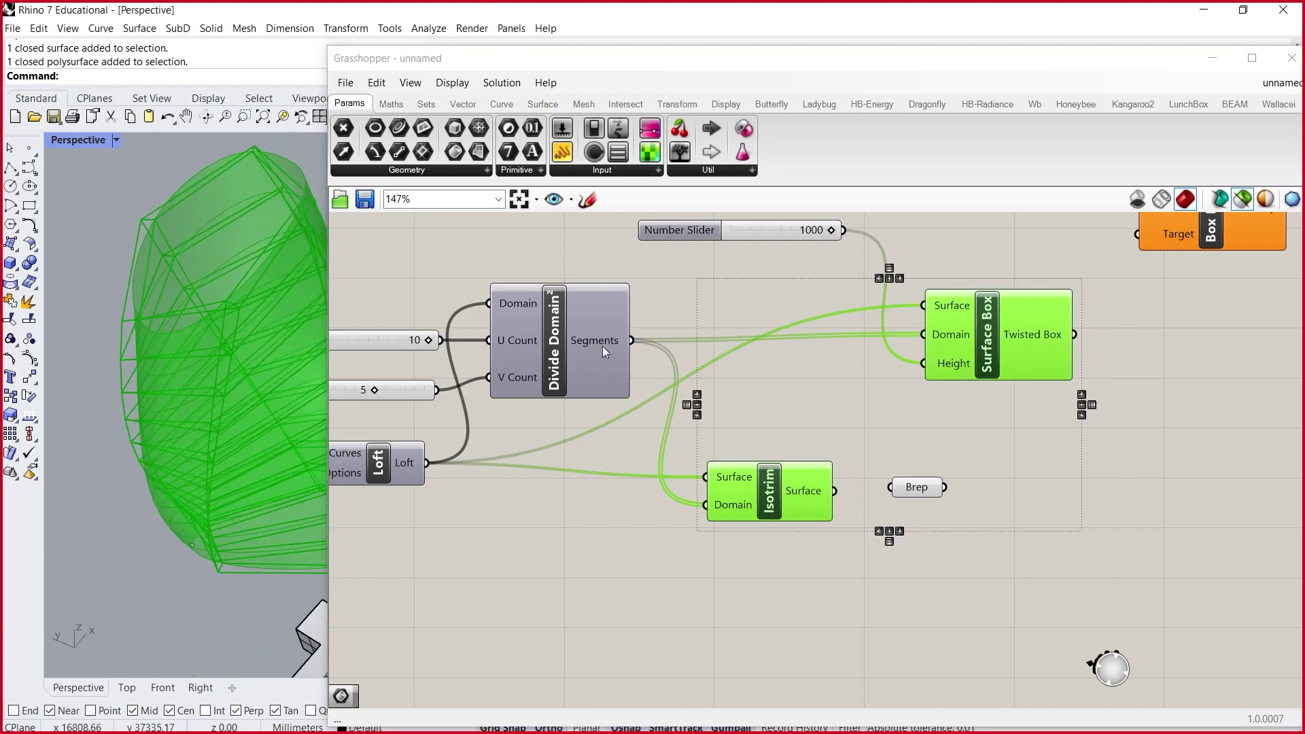
# - Add two number sliders set to 20 and wire them to the U Count and V Count of Divide Domain²
pyautogui.scroll(-3, 560, 328)
pyautogui.scroll(5, 565, 324)
pyautogui.doubleClick(565, 324)
pyautogui.write('20')
pyautogui.press('Return')
pyautogui.doubleClick(577, 284)
pyautogui.write('20')
pyautogui.press('Return')
pyautogui.moveTo(733, 370); pyautogui.dragTo(733, 421)
# - Delete the disconnected sliders of 5 and 10, and arrange the two sliders of 20 beside Divide Domain²
pyautogui.click(603, 438)
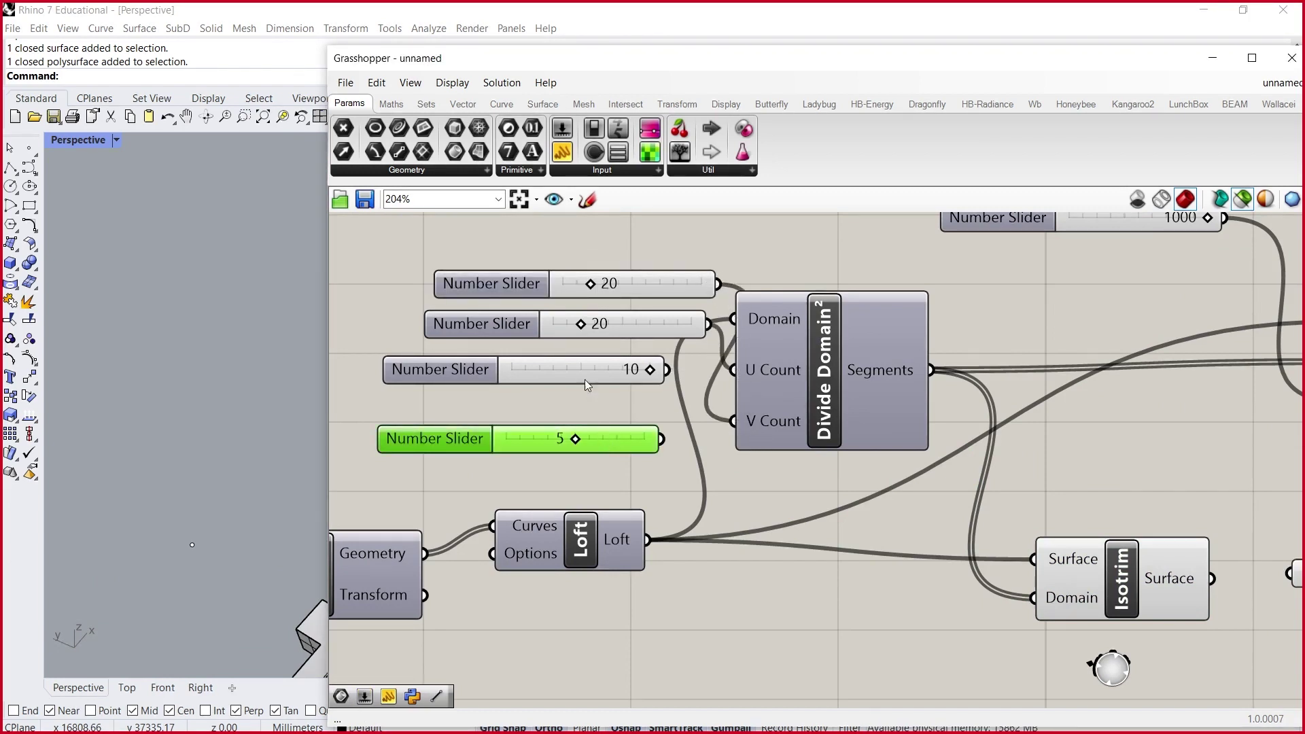
pyautogui.press('Delete')
pyautogui.click(570, 368)
pyautogui.press('Delete')
pyautogui.moveTo(635, 329); pyautogui.dragTo(603, 403)
pyautogui.moveTo(636, 290); pyautogui.dragTo(566, 364)
pyautogui.scroll(-2, 565, 364)
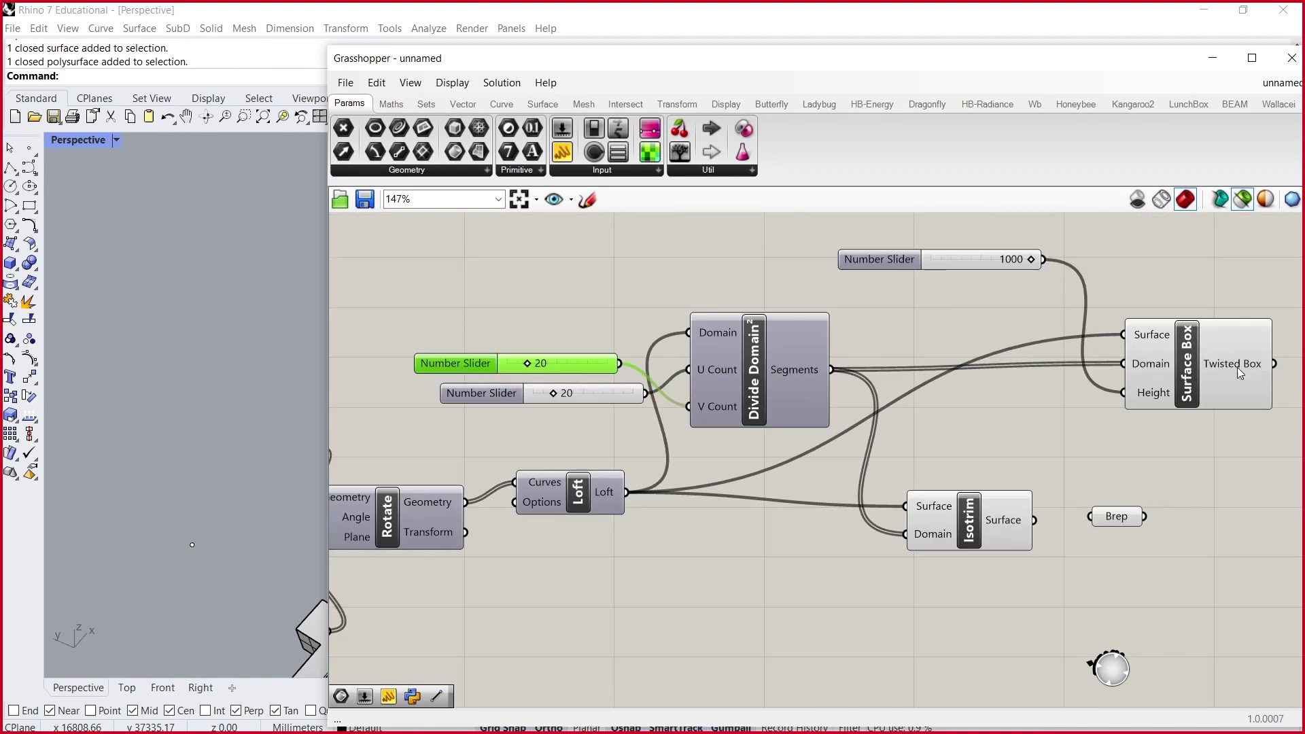
# - Check the denser Isotrim panels and twisted boxes together on the tower in the Perspective view
pyautogui.click(1263, 365)
pyautogui.moveTo(299, 425); pyautogui.dragTo(204, 422, button='right')
pyautogui.scroll(-3, 975, 303)
pyautogui.keyDown('shift'); pyautogui.click(962, 438); pyautogui.keyUp('shift')
pyautogui.scroll(8, 277, 454)
pyautogui.moveTo(202, 382); pyautogui.dragTo(138, 319, button='right')
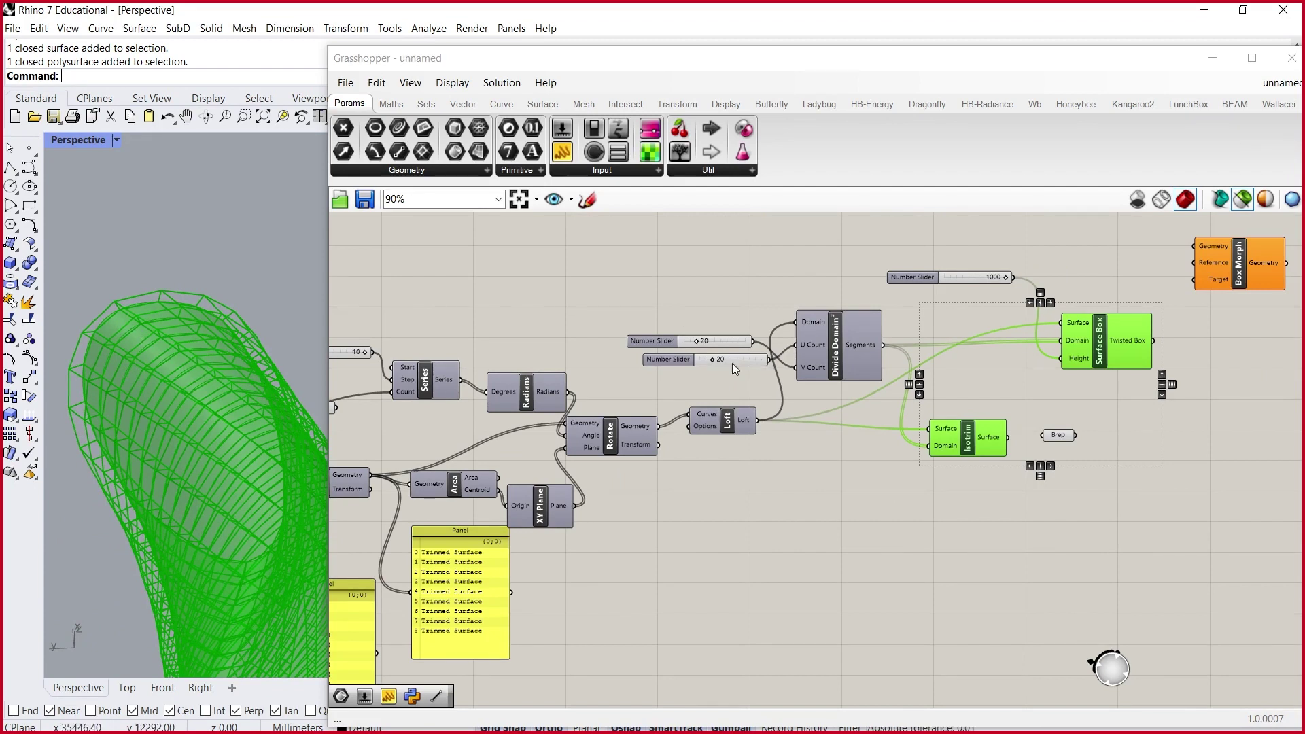
# - Try to flip the tower surface by adding a Flip component and inserting it between Loft and the components Loft feeds
pyautogui.doubleClick(979, 568)
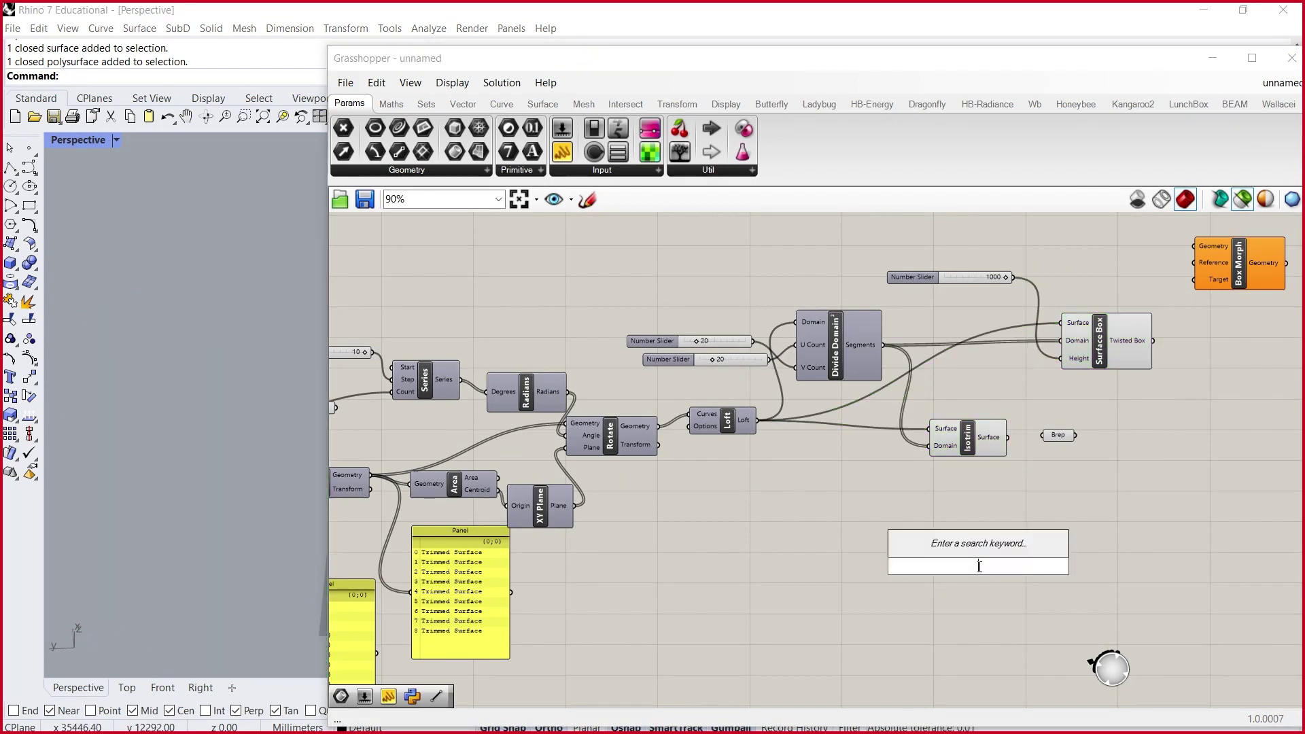
pyautogui.write('flip')
pyautogui.press('Return')
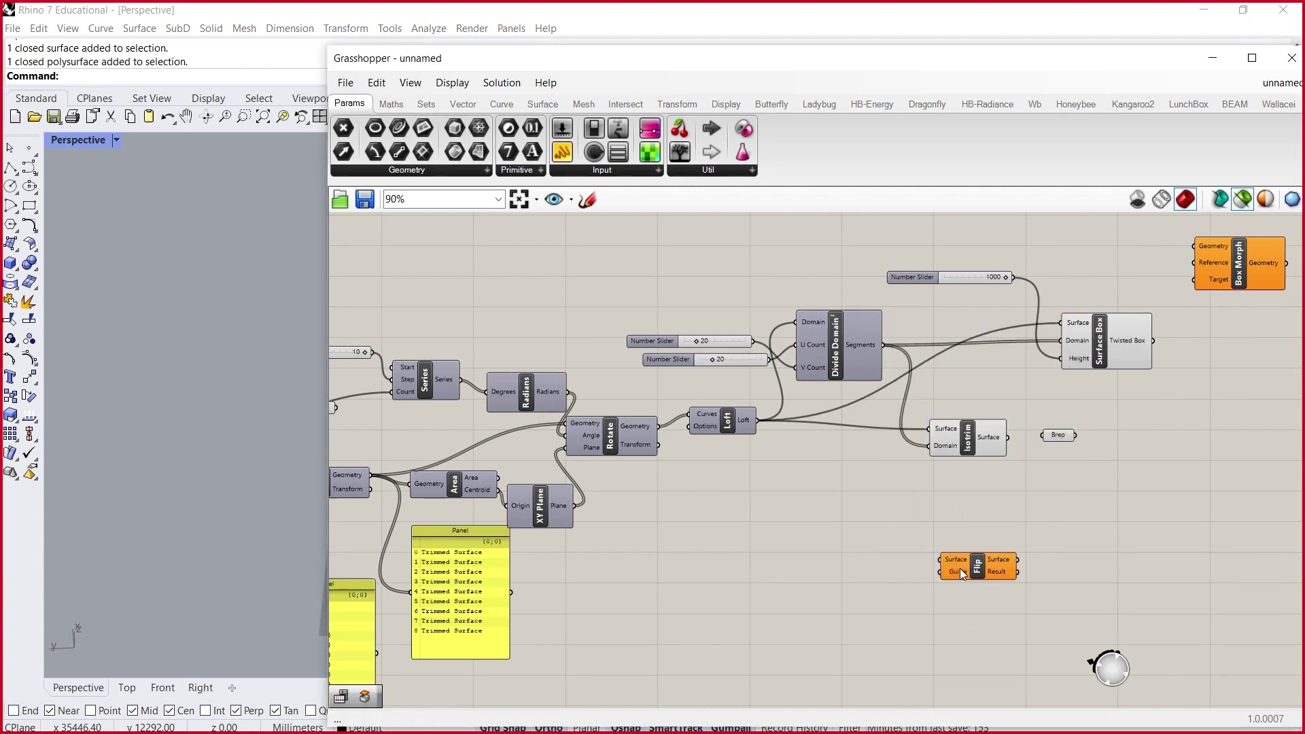
pyautogui.moveTo(966, 574); pyautogui.dragTo(1037, 484)
pyautogui.click(847, 336)
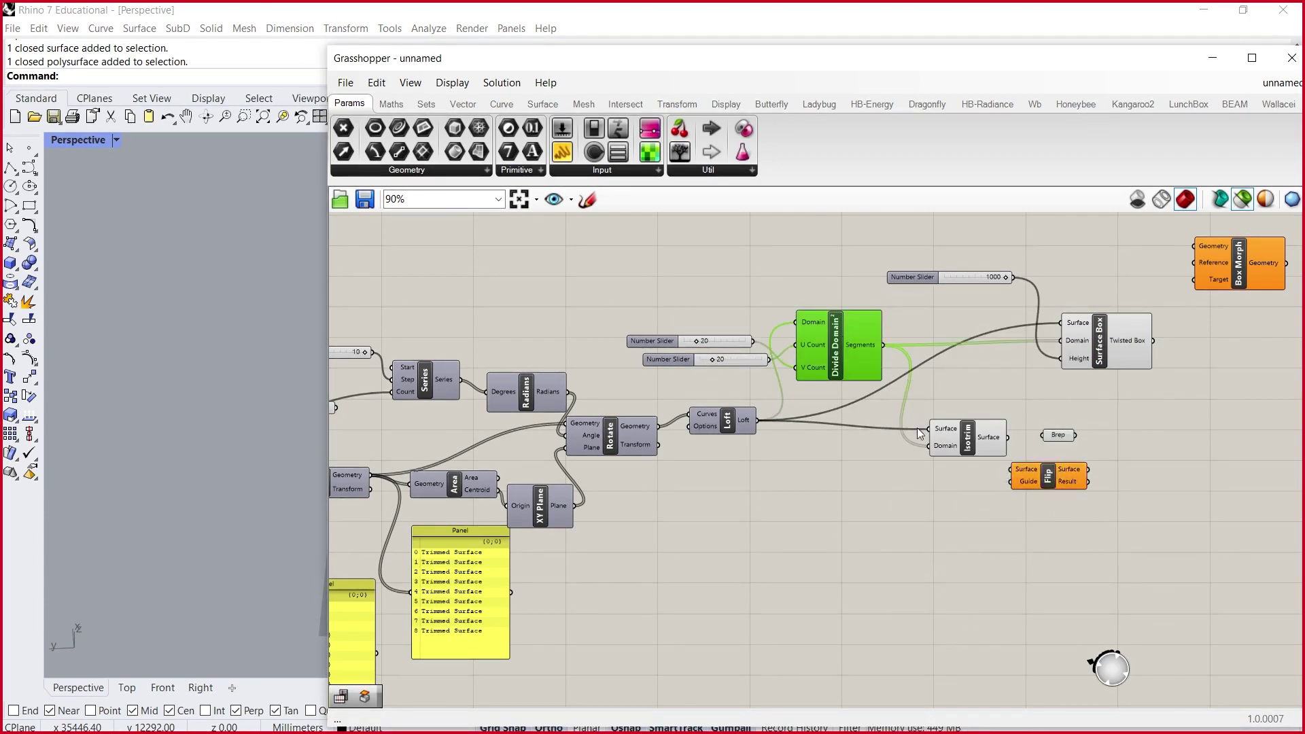
pyautogui.moveTo(978, 452); pyautogui.dragTo(981, 442)
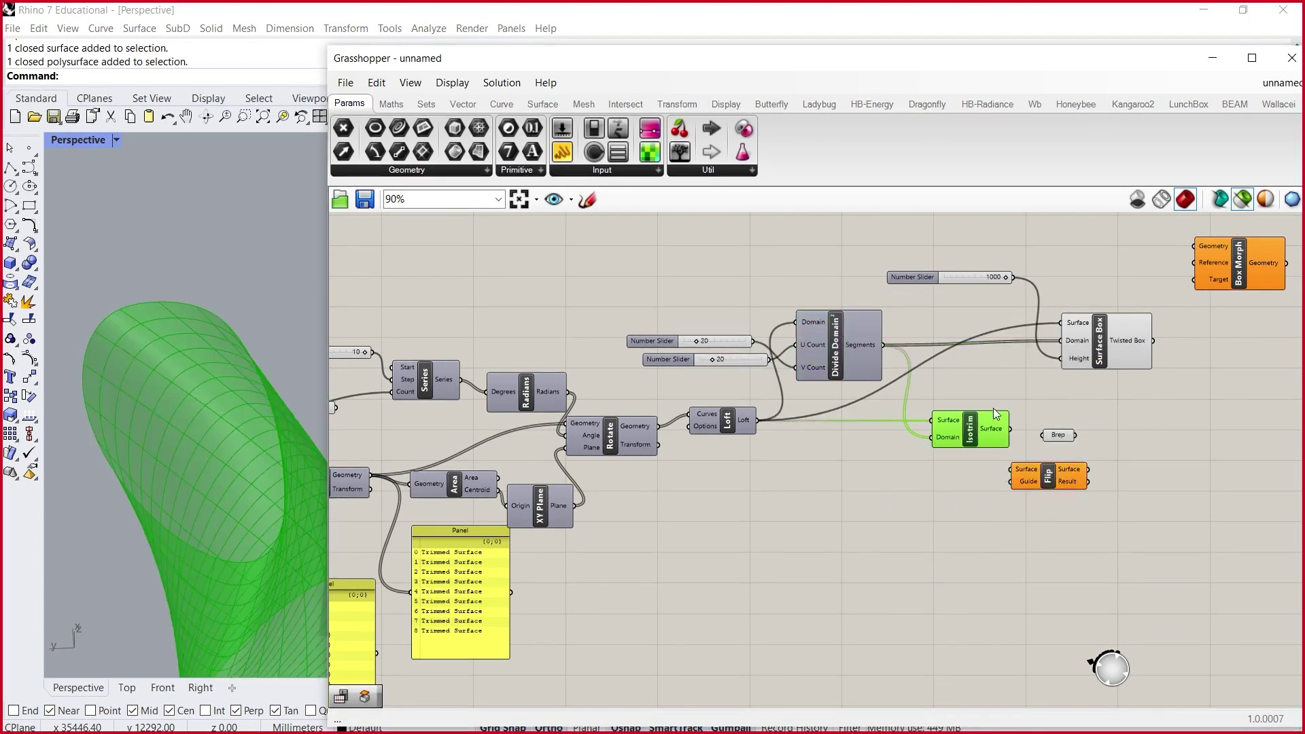
pyautogui.click(730, 425)
pyautogui.moveTo(1047, 474); pyautogui.dragTo(780, 460)
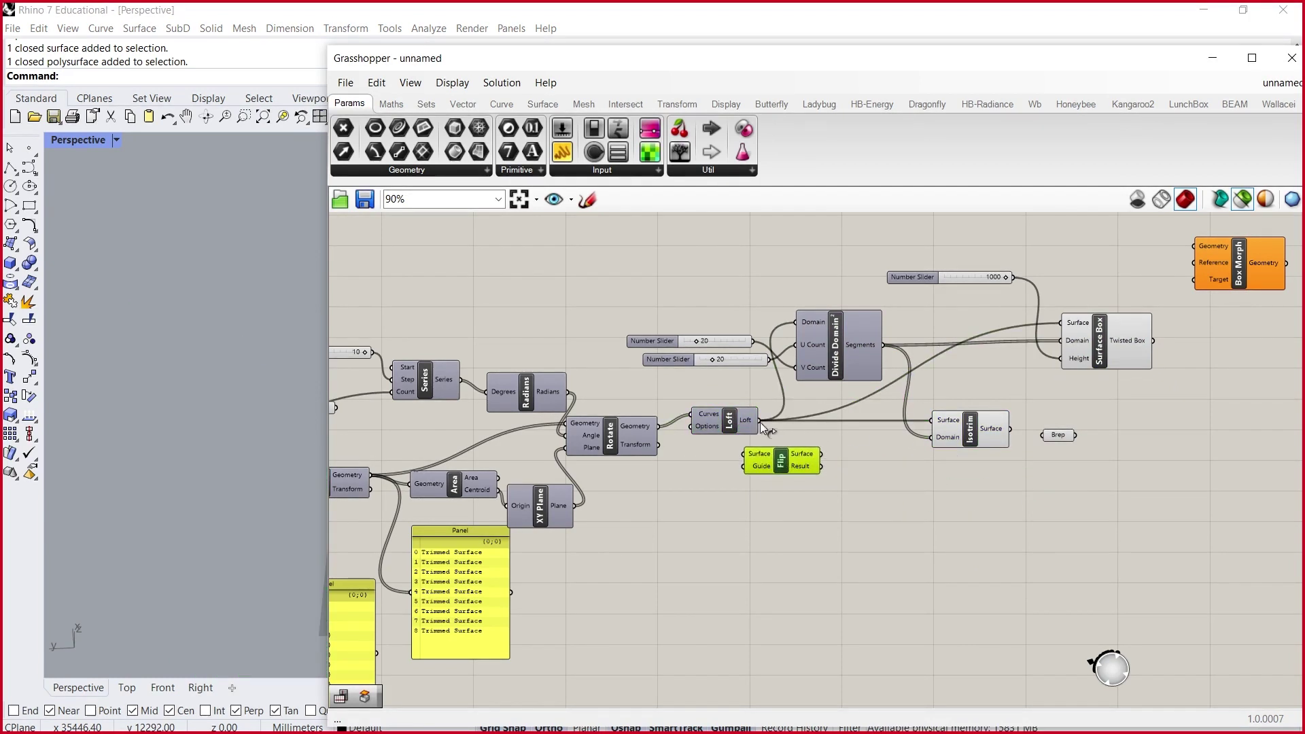
pyautogui.keyDown('ctrl'); pyautogui.keyDown('shift'); pyautogui.moveTo(760, 420); pyautogui.dragTo(799, 420); pyautogui.keyUp('shift'); pyautogui.keyUp('ctrl')
# - Preview the flipped surface together with the Surface Box output to check which side the boxes extend to
pyautogui.keyDown('shift'); pyautogui.click(1108, 347); pyautogui.keyUp('shift')
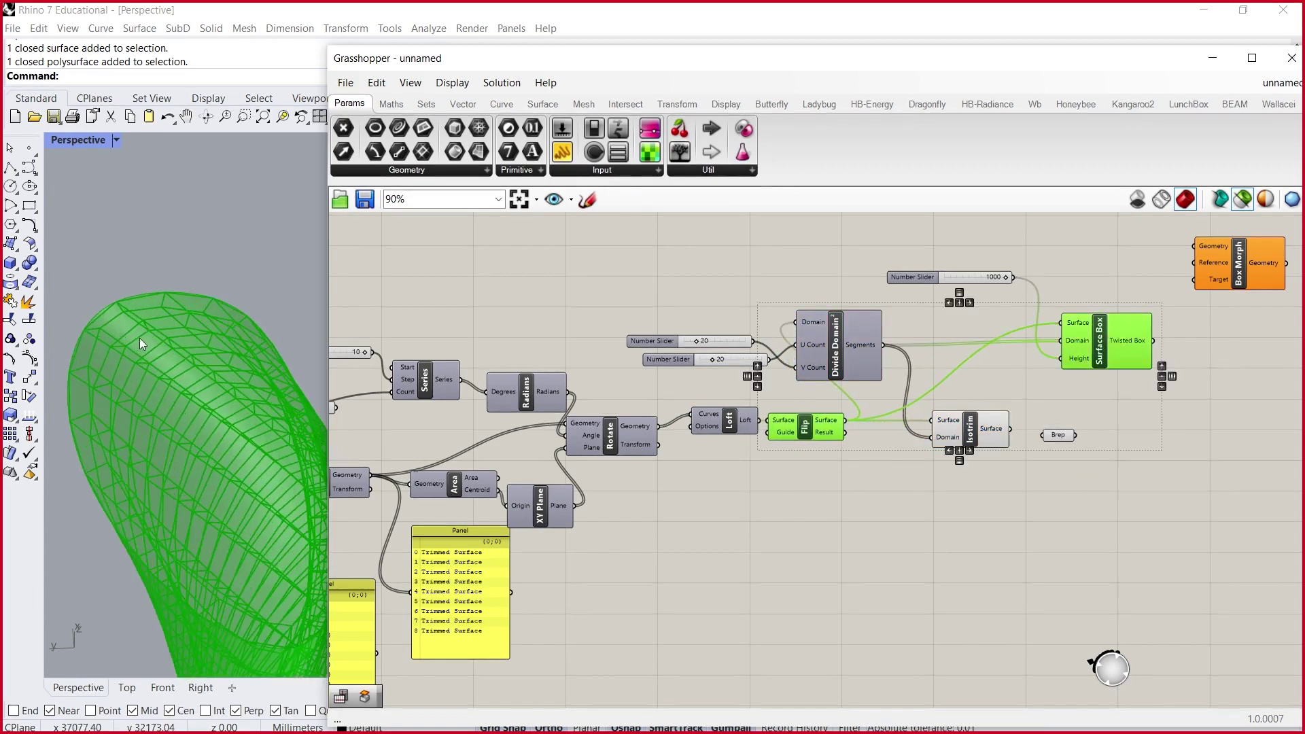
pyautogui.moveTo(139, 337); pyautogui.dragTo(156, 299, button='right')
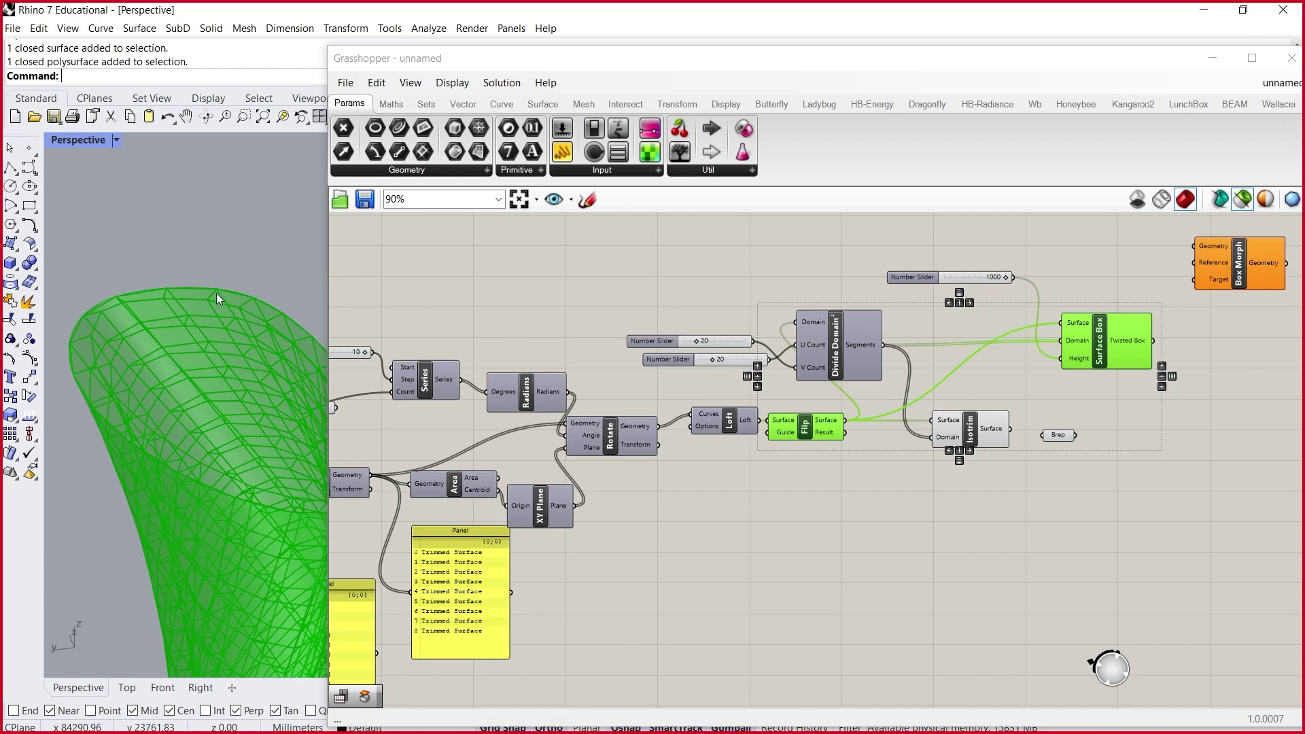
pyautogui.click(590, 492)
pyautogui.scroll(-2, 590, 492)
pyautogui.scroll(4, 908, 406)
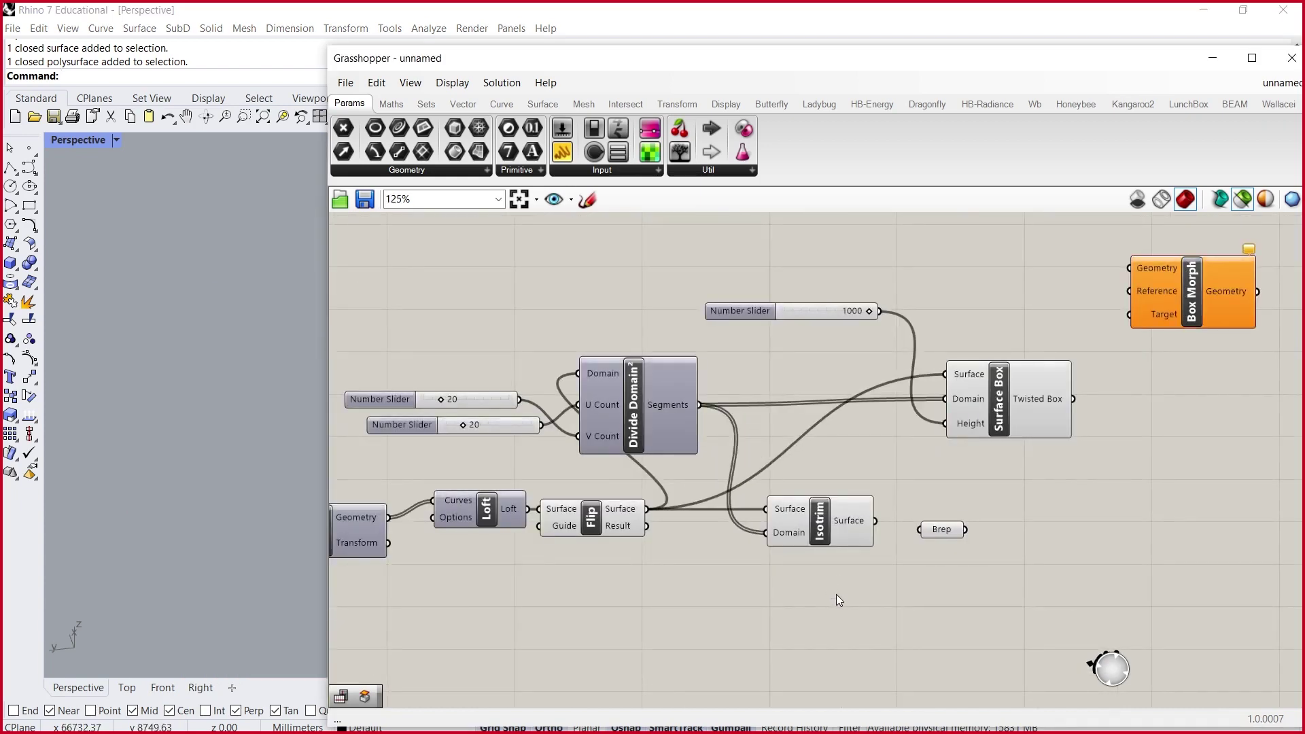
# - Undo the Flip rewiring so Loft feeds its original targets, and delete the Flip component
pyautogui.hotkey('ctrl', 'z')
pyautogui.hotkey('ctrl', 'z')
pyautogui.hotkey('ctrl', 'z')
pyautogui.hotkey('ctrl', 'z')
pyautogui.click(891, 586)
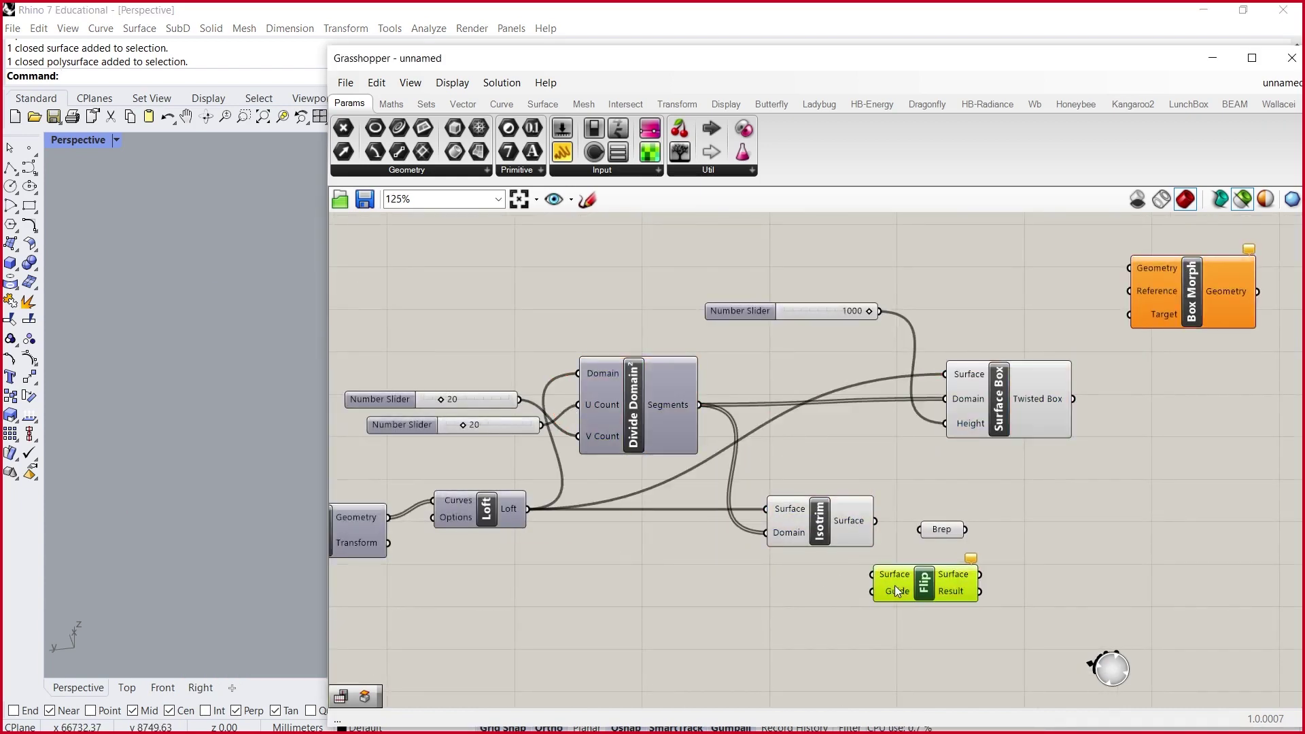
pyautogui.press('Delete')
# - Check Box Morph's Reference input and add a Bounding Box component to the canvas
pyautogui.scroll(-2, 904, 492)
pyautogui.scroll(3, 1074, 364)
pyautogui.click(1057, 371)
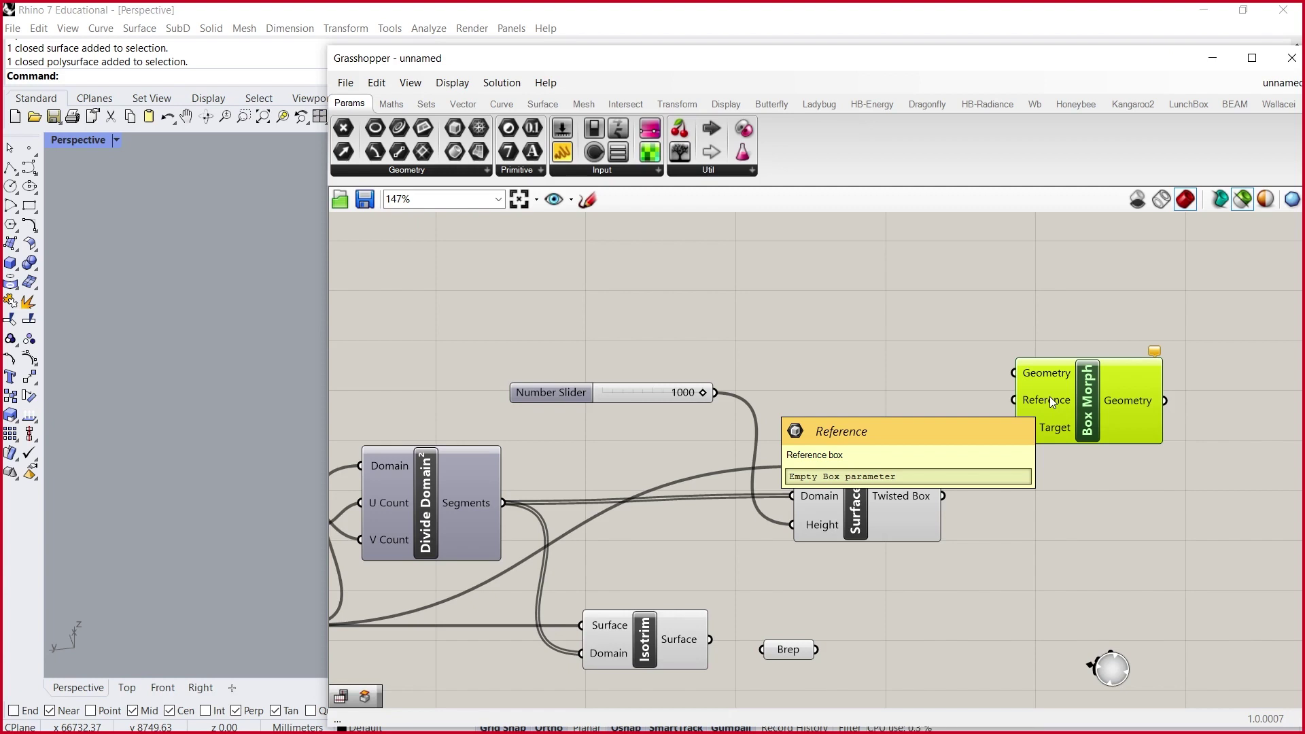
pyautogui.doubleClick(874, 328)
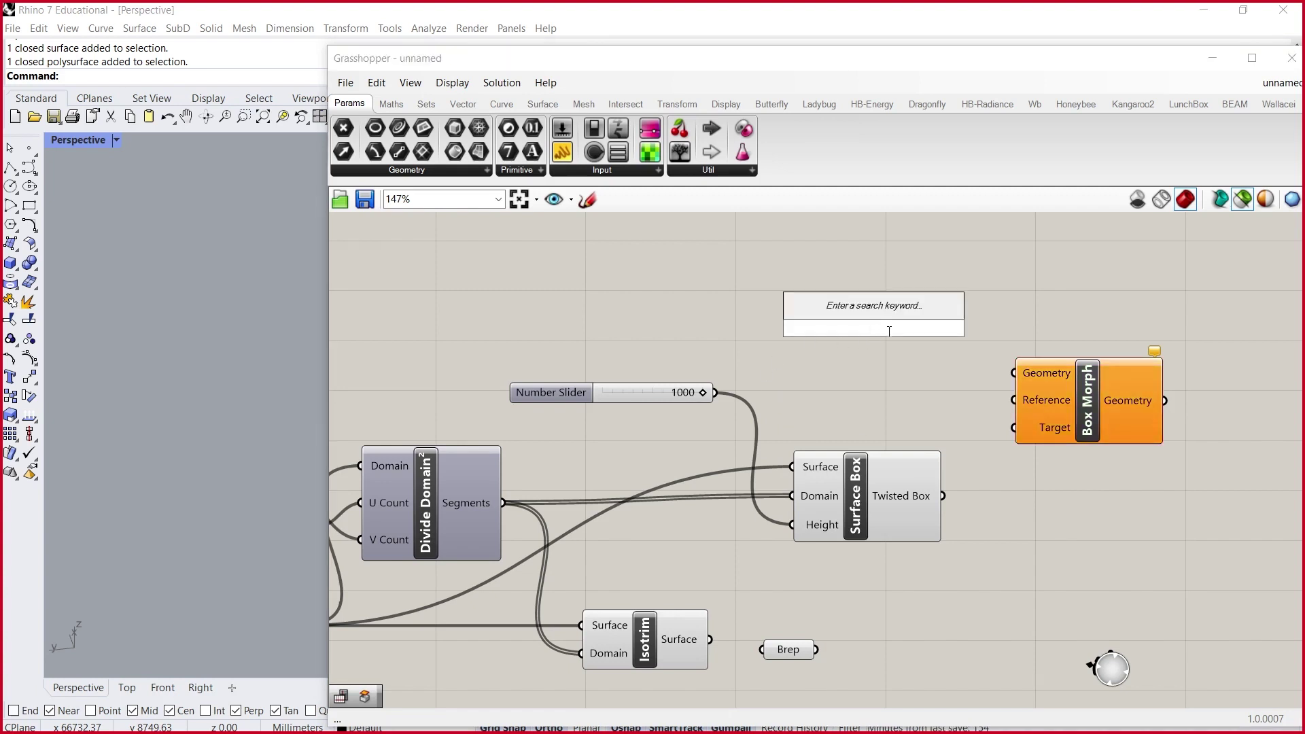
pyautogui.write('bbo')
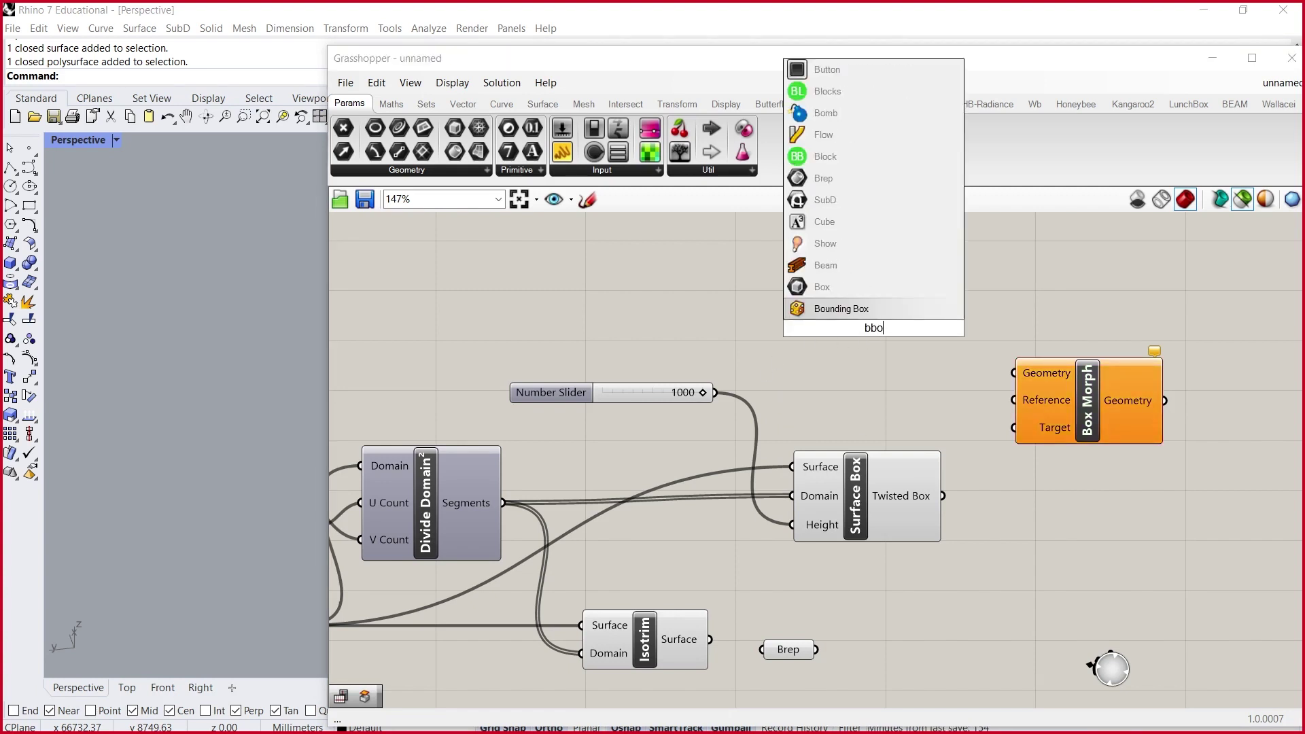
pyautogui.press('Return')
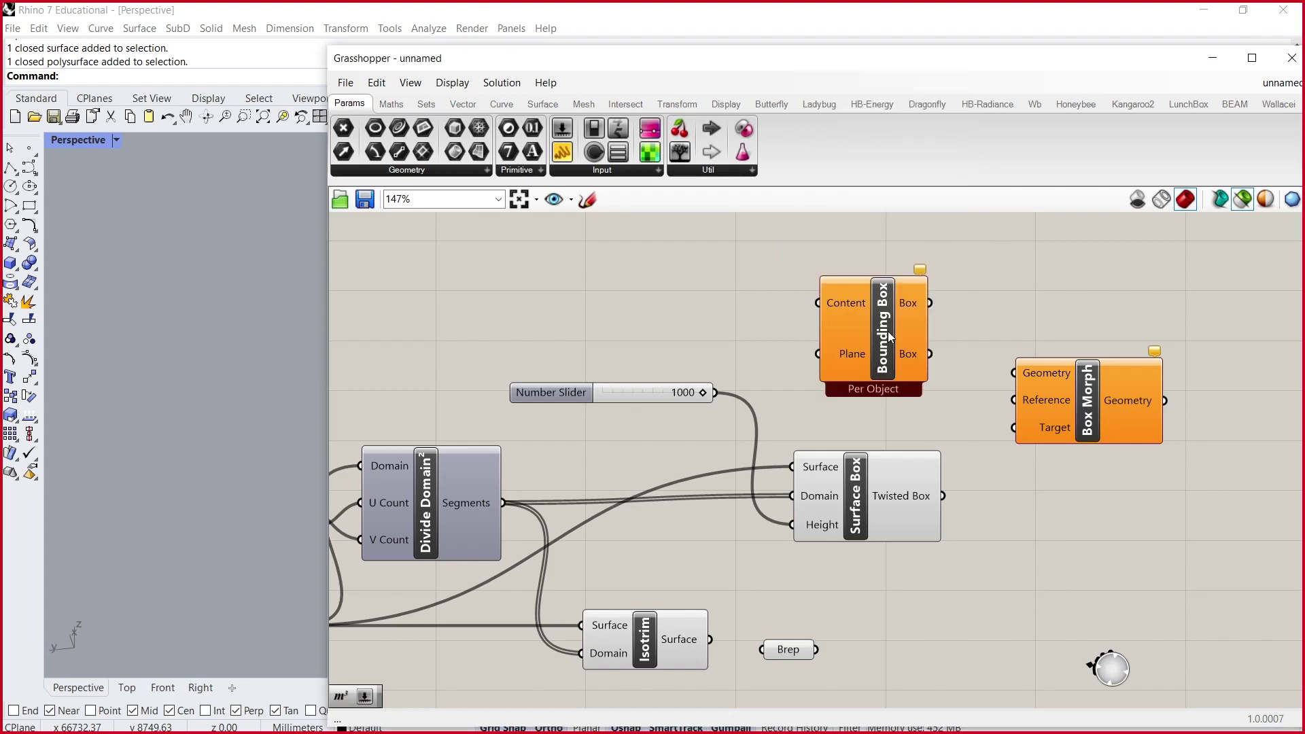
# - Place Bounding Box beside the Brep parameter and connect Brep to its Content input
pyautogui.scroll(-5, 887, 331)
pyautogui.scroll(2, 892, 326)
pyautogui.moveTo(892, 328); pyautogui.dragTo(943, 545)
pyautogui.scroll(3, 916, 480)
pyautogui.moveTo(784, 508); pyautogui.dragTo(861, 480)
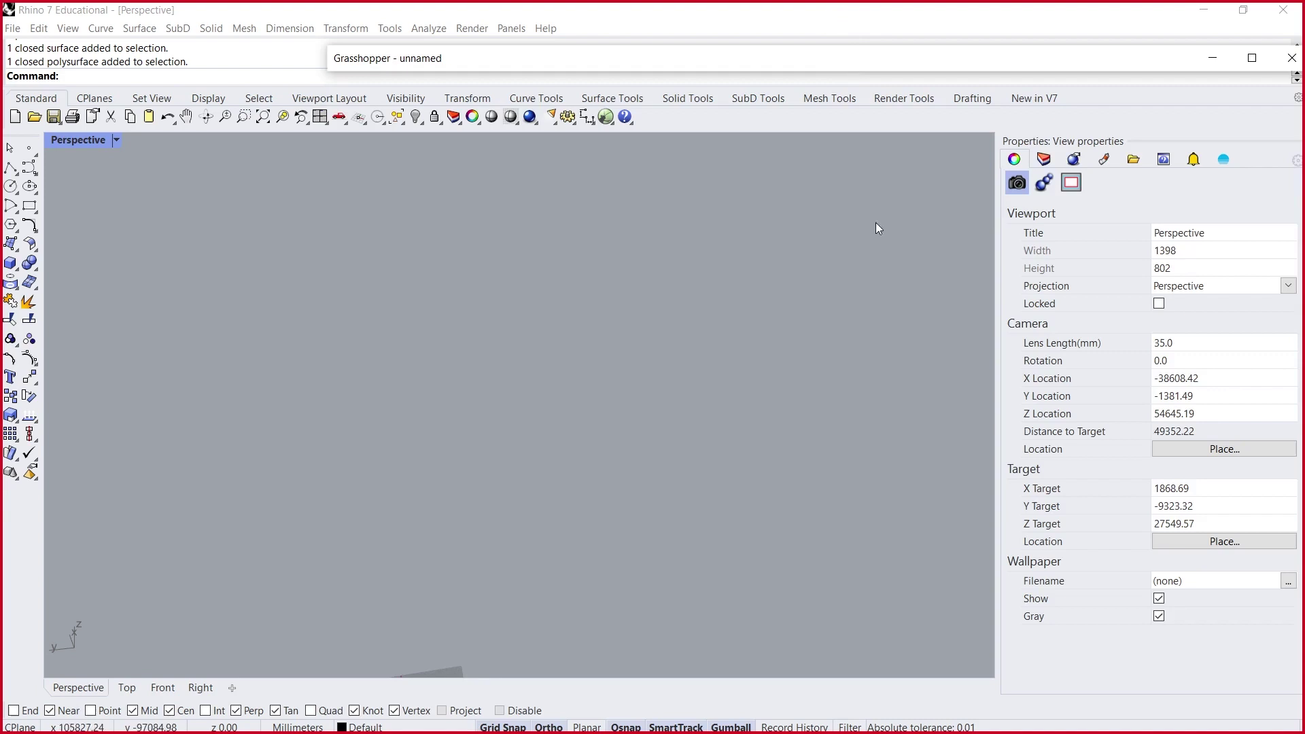
# - Collapse Grasshopper to inspect the bounding box around the branching solid in Rhino, and restore the canvas clear of the model view
pyautogui.doubleClick(843, 60)
pyautogui.scroll(3, 811, 499)
pyautogui.moveTo(812, 499); pyautogui.dragTo(549, 497, button='right')
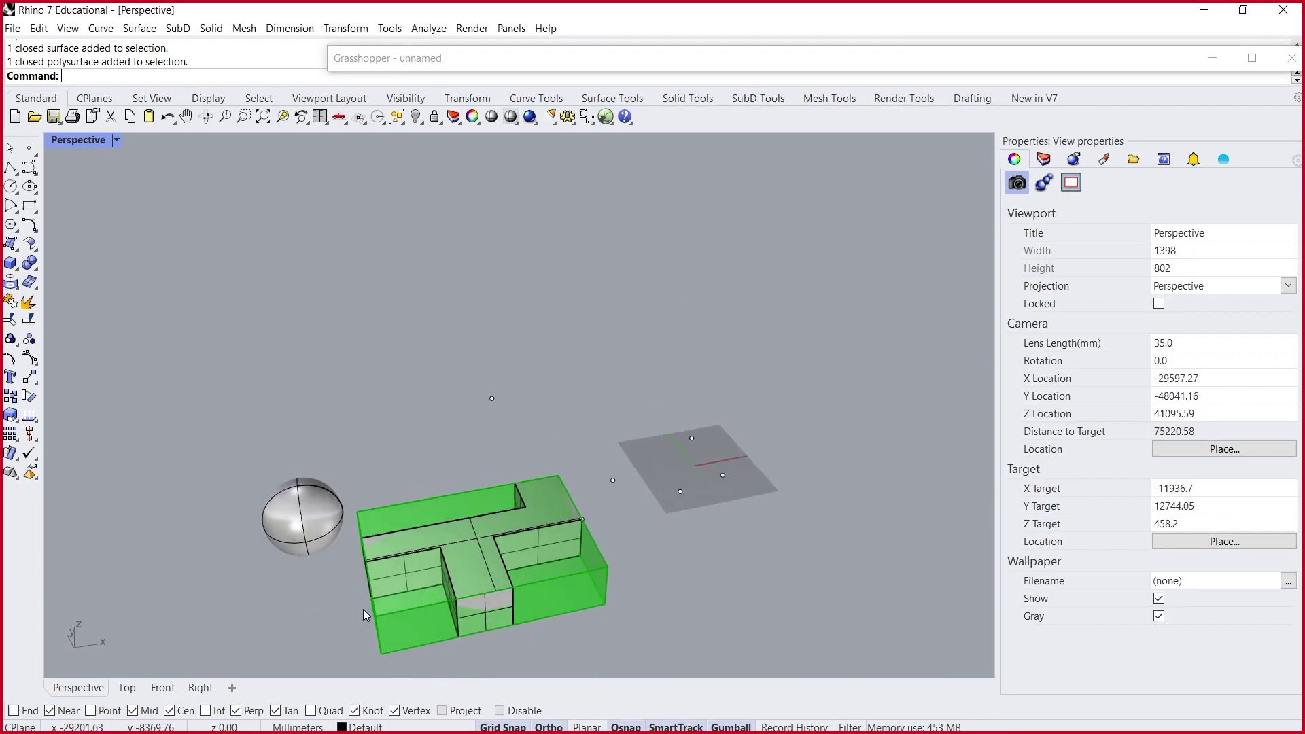
pyautogui.scroll(-2, 363, 609)
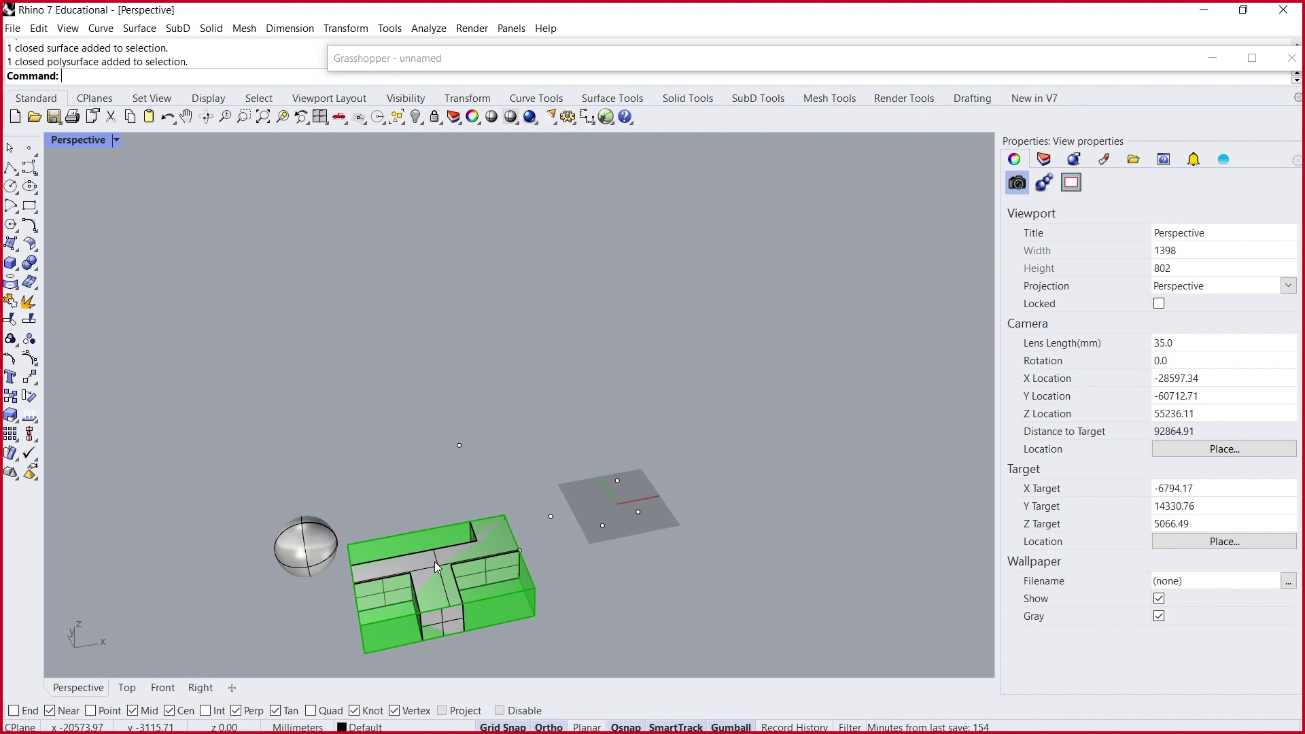
pyautogui.doubleClick(692, 60)
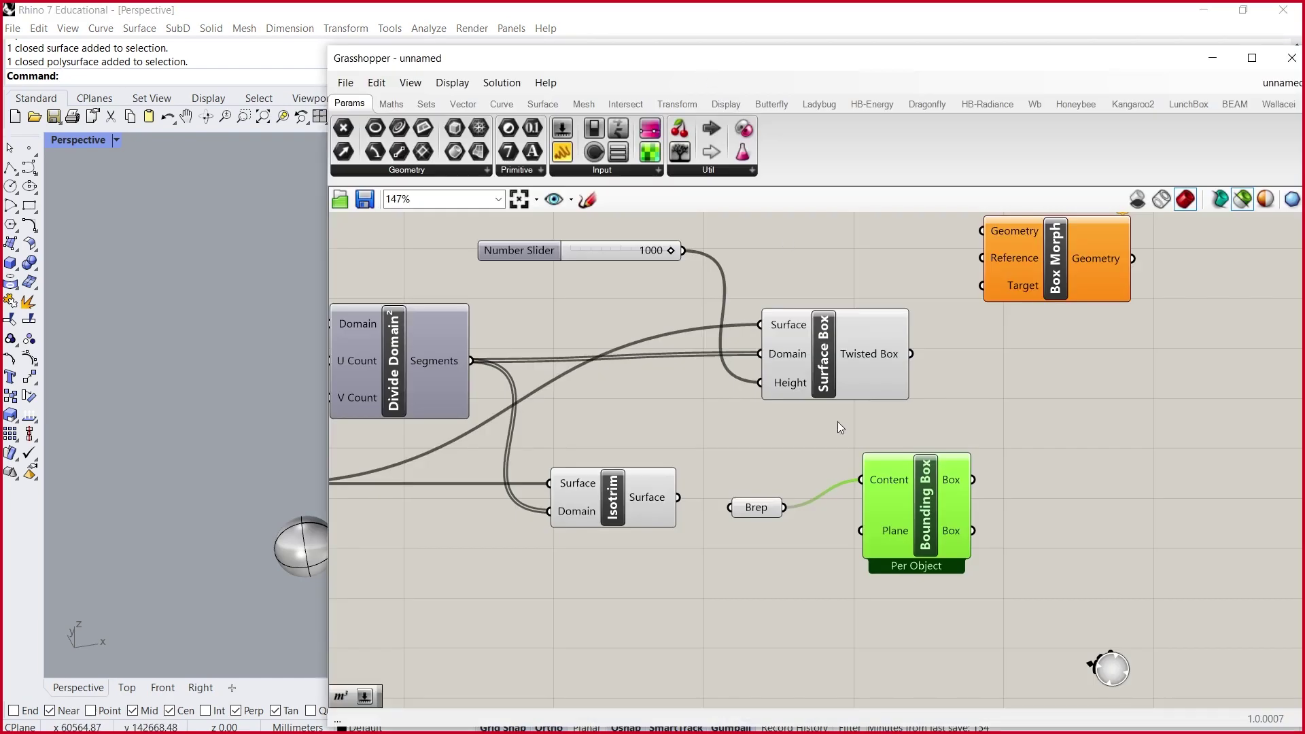
pyautogui.moveTo(674, 55); pyautogui.dragTo(897, 25)
# - Wire Box Morph's inputs: Brep to Geometry, the Bounding Box output to Reference, and Twisted Box to Target
pyautogui.moveTo(1028, 523); pyautogui.dragTo(955, 426)
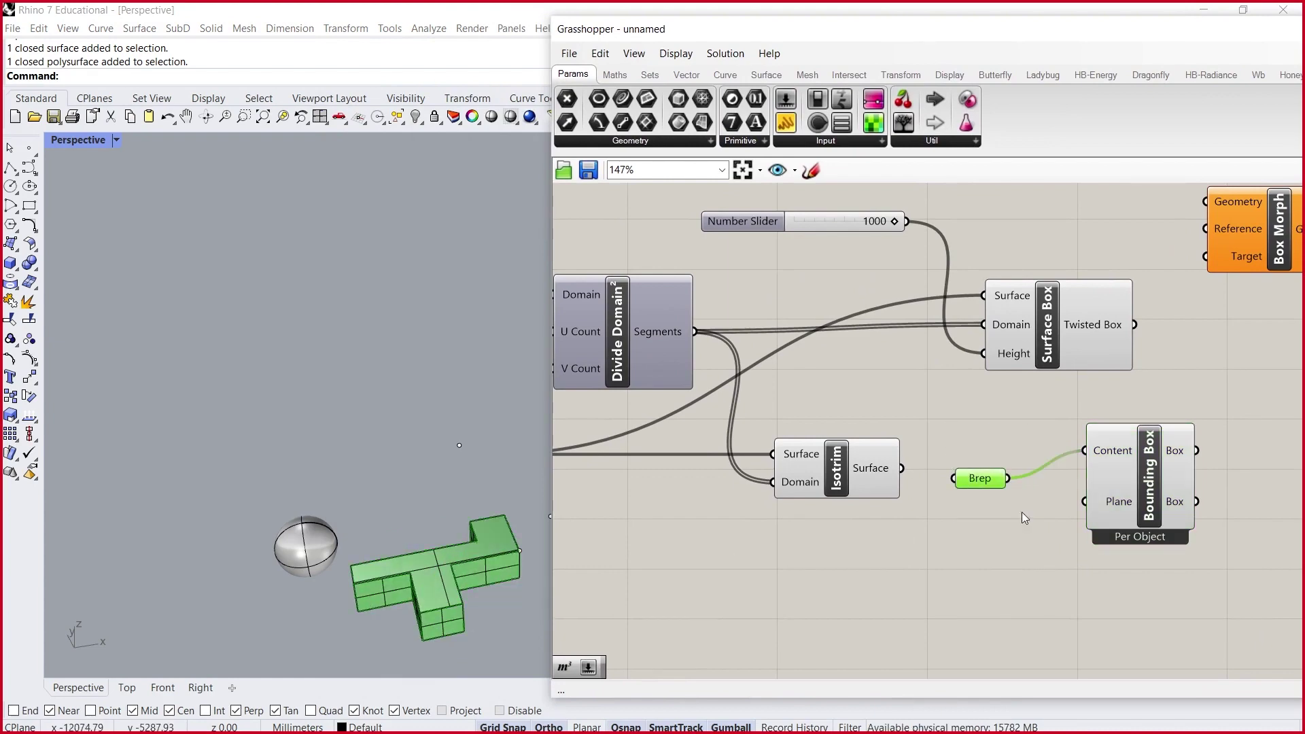
pyautogui.click(1139, 449)
pyautogui.scroll(-2, 900, 532)
pyautogui.scroll(2, 1144, 414)
pyautogui.moveTo(1082, 525); pyautogui.dragTo(1123, 288)
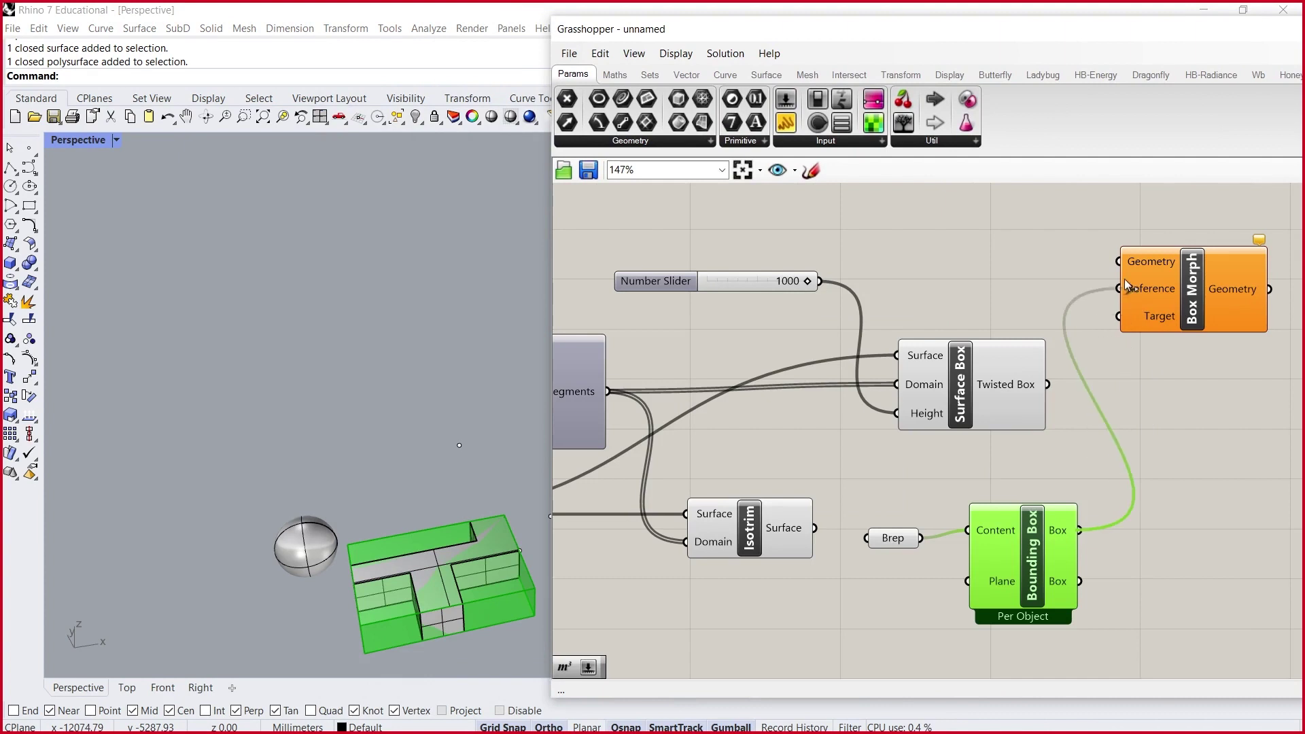
pyautogui.moveTo(923, 539); pyautogui.dragTo(1204, 426)
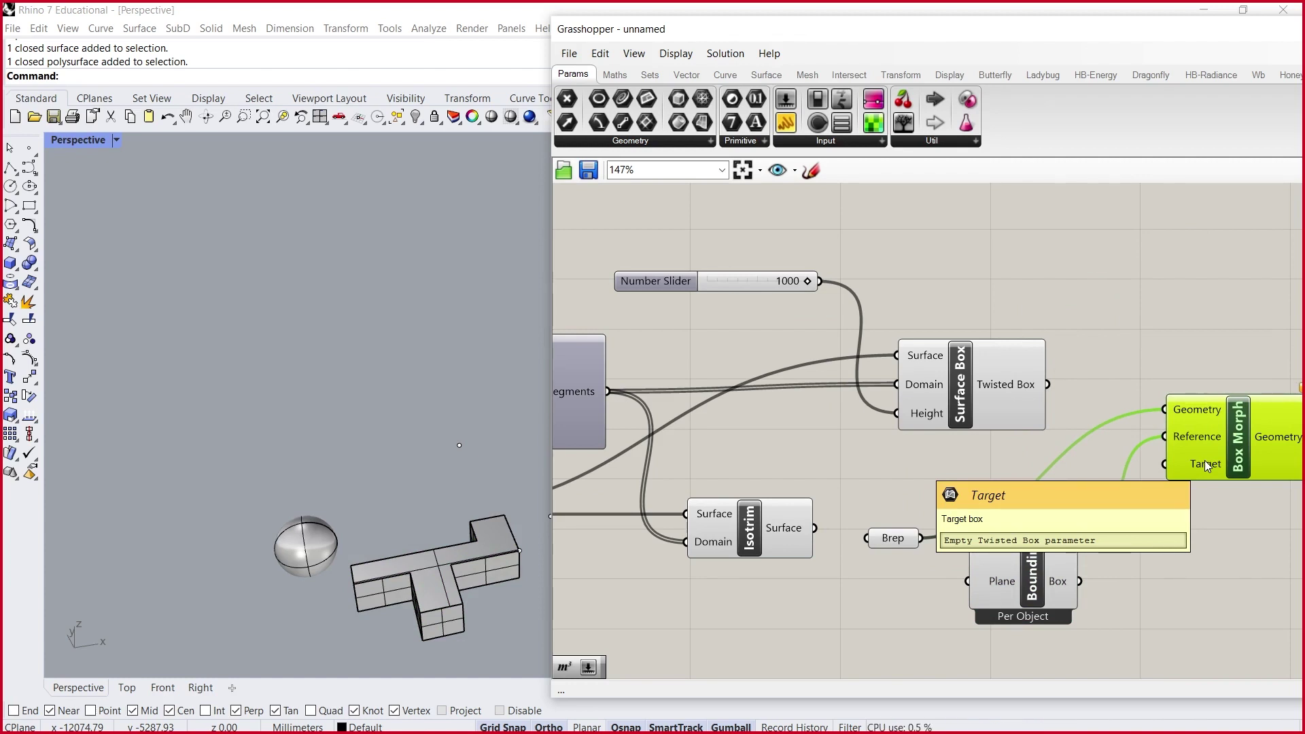
pyautogui.moveTo(1047, 384); pyautogui.dragTo(1164, 469)
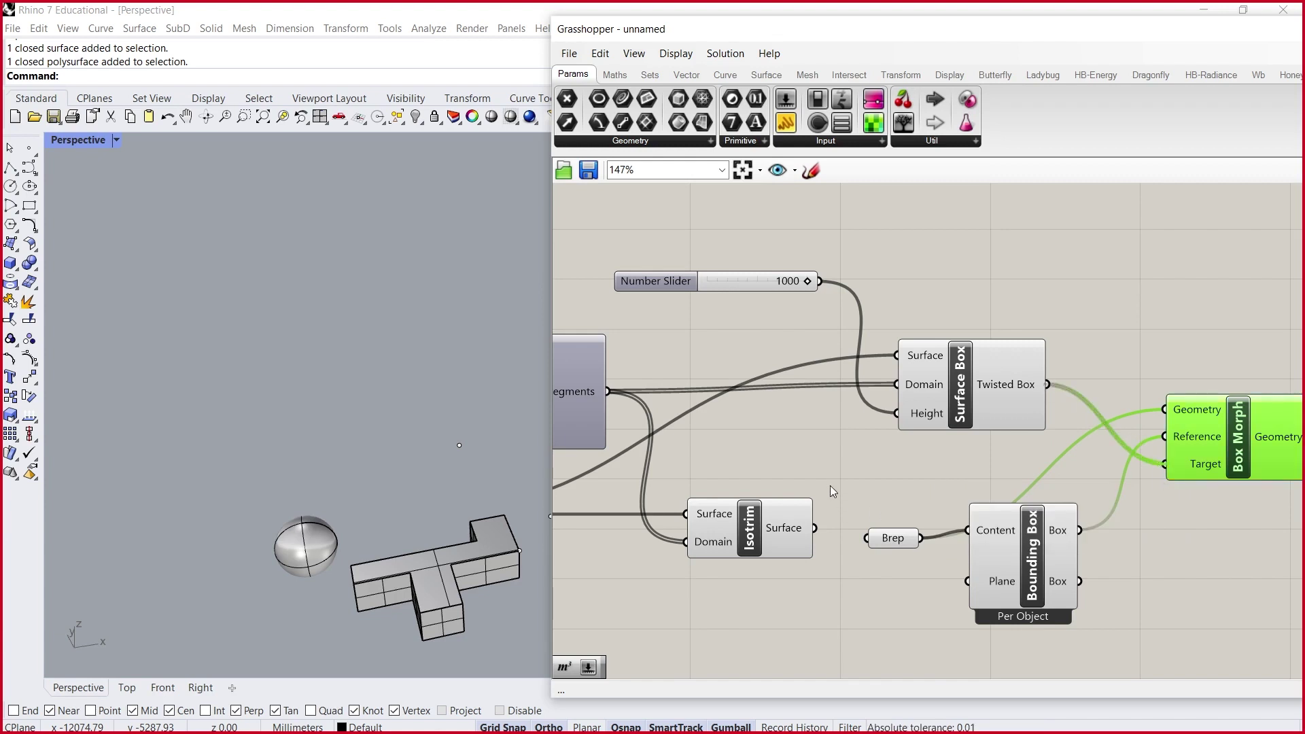
# - Examine the morphed solids on the tower skin up close and compare them with the original branching solid
pyautogui.scroll(-3, 824, 465)
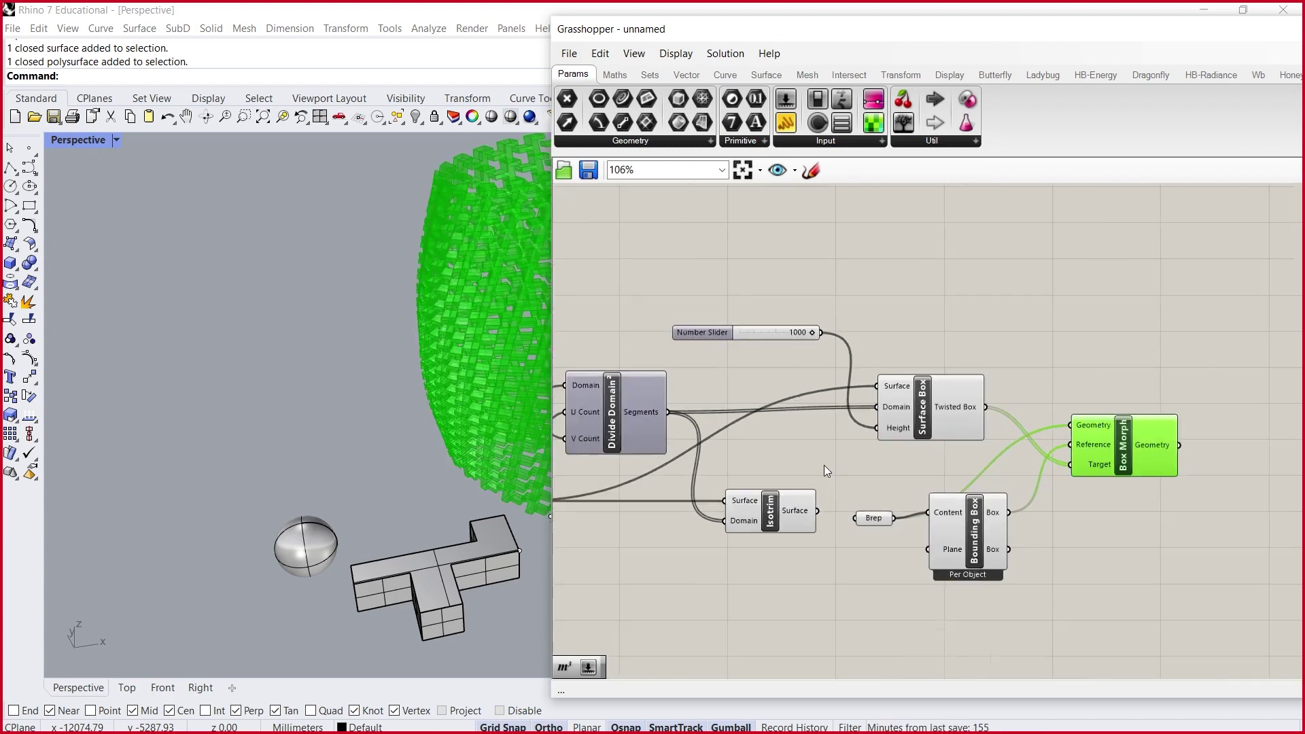
pyautogui.moveTo(308, 411); pyautogui.dragTo(351, 364, button='right')
pyautogui.scroll(4, 312, 478)
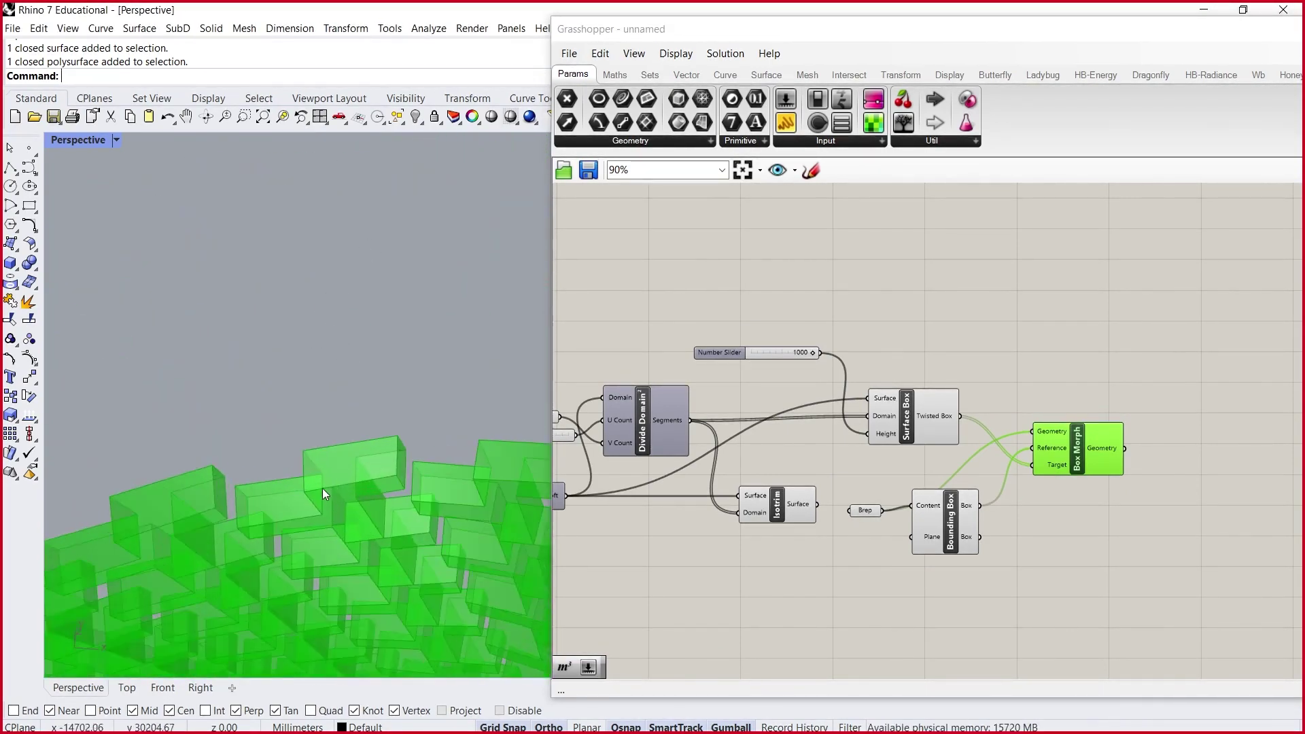
pyautogui.moveTo(312, 478); pyautogui.dragTo(329, 458, button='right')
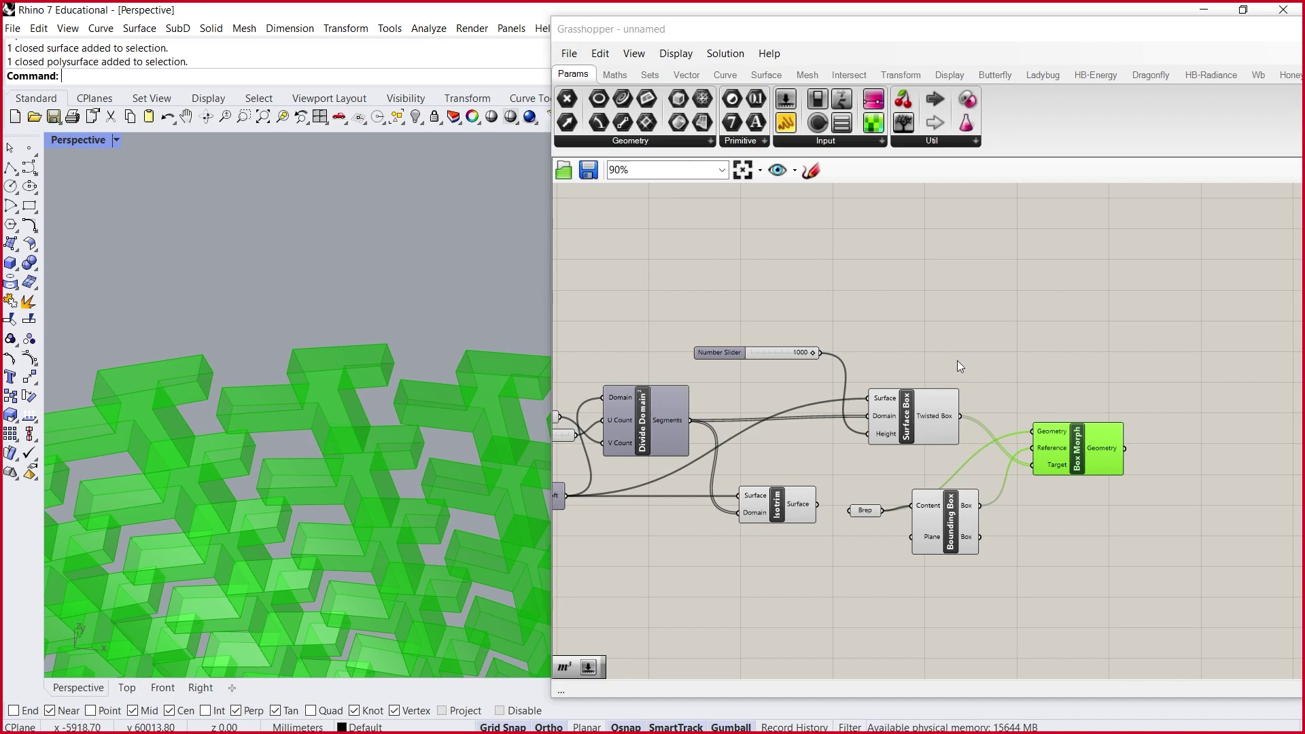
pyautogui.scroll(-10, 381, 301)
pyautogui.keyDown('shift'); pyautogui.moveTo(172, 633); pyautogui.dragTo(265, 478, button='right'); pyautogui.keyUp('shift')
pyautogui.scroll(3, 272, 473)
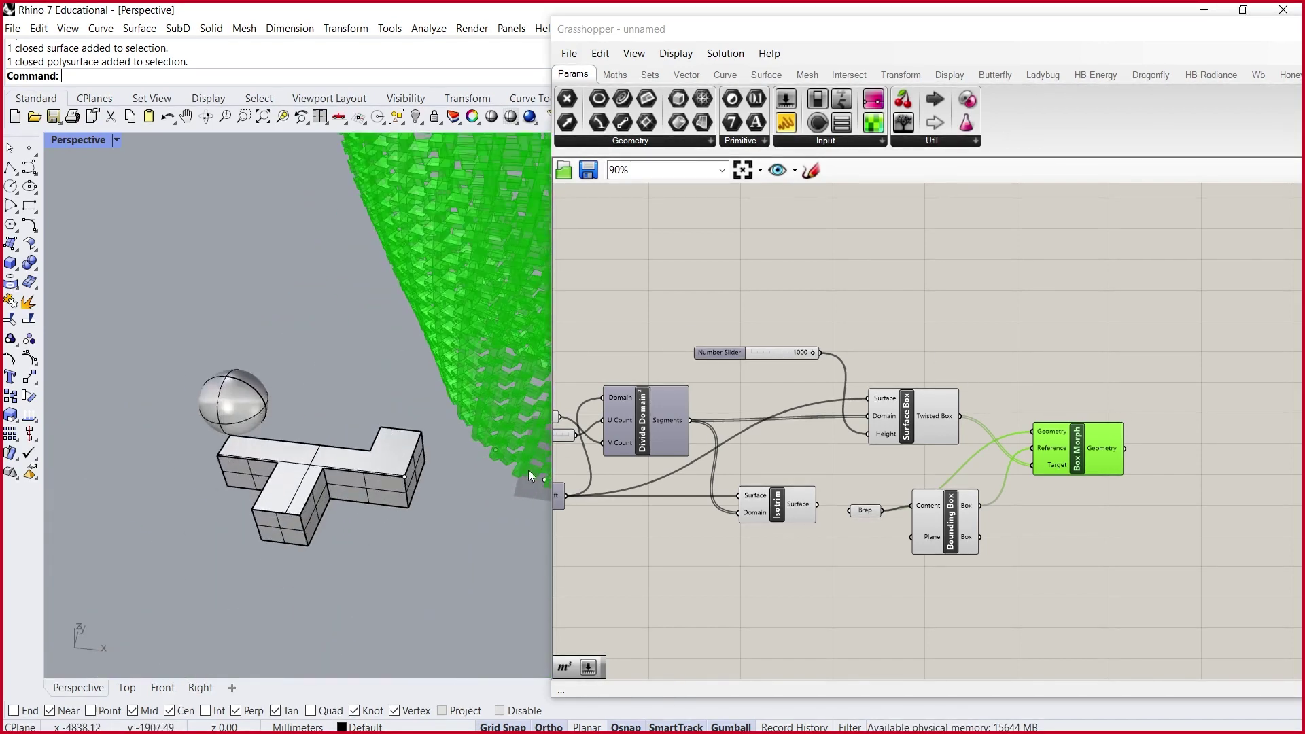
# - Rotate the branching solid in Rhino so that its short branch points upward
pyautogui.click(355, 495)
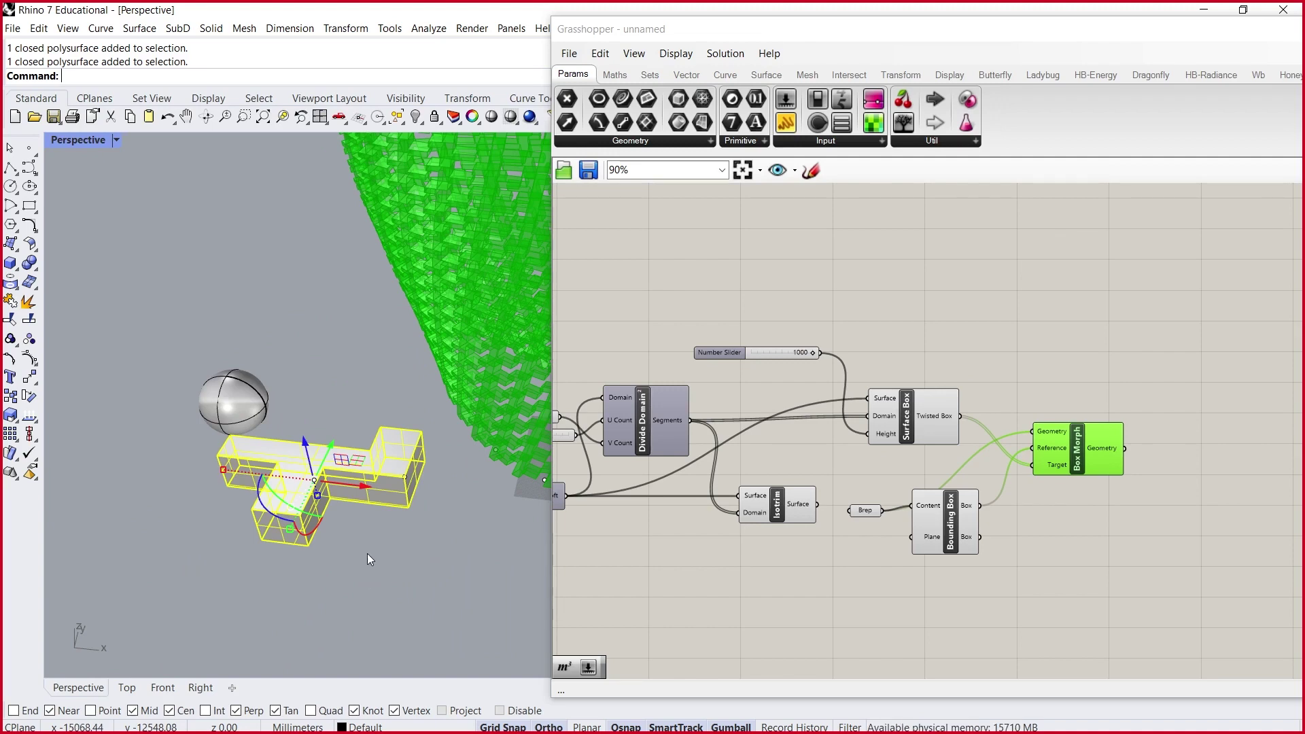
pyautogui.scroll(-5, 370, 458)
pyautogui.moveTo(380, 457); pyautogui.dragTo(246, 451)
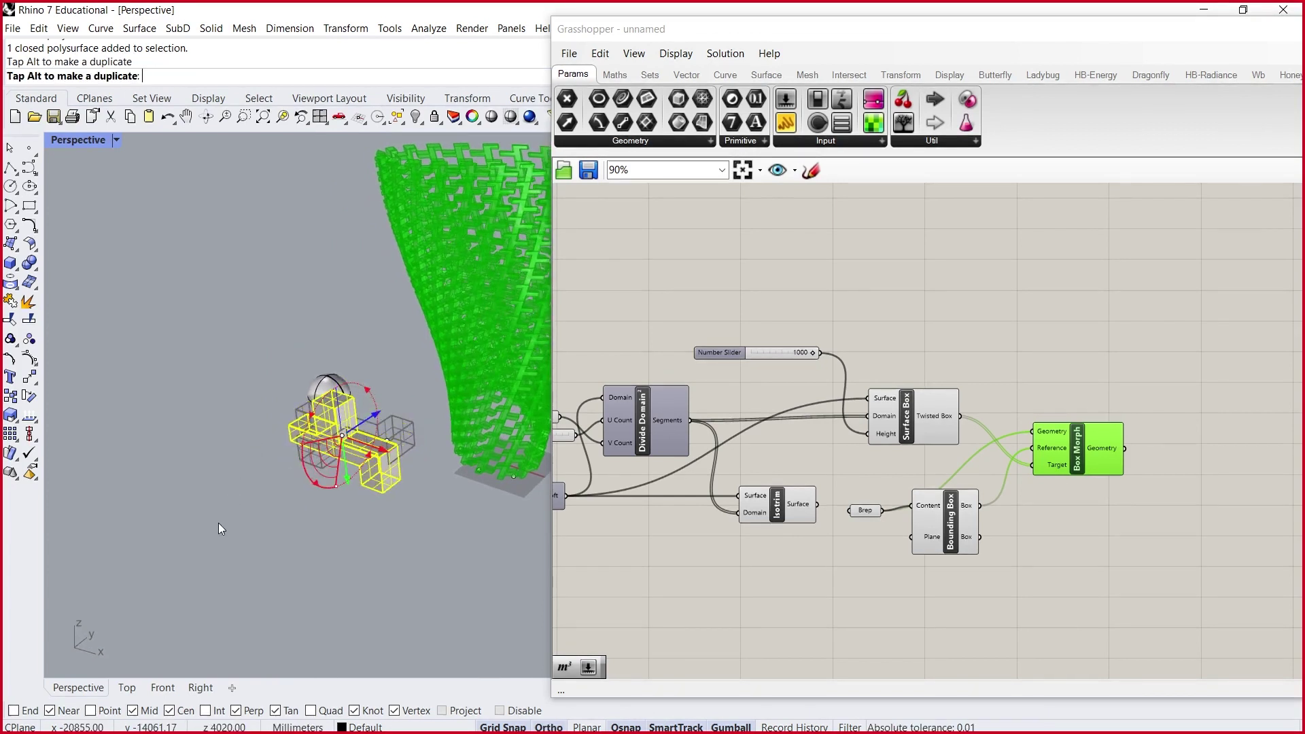
pyautogui.moveTo(217, 528); pyautogui.dragTo(218, 528)
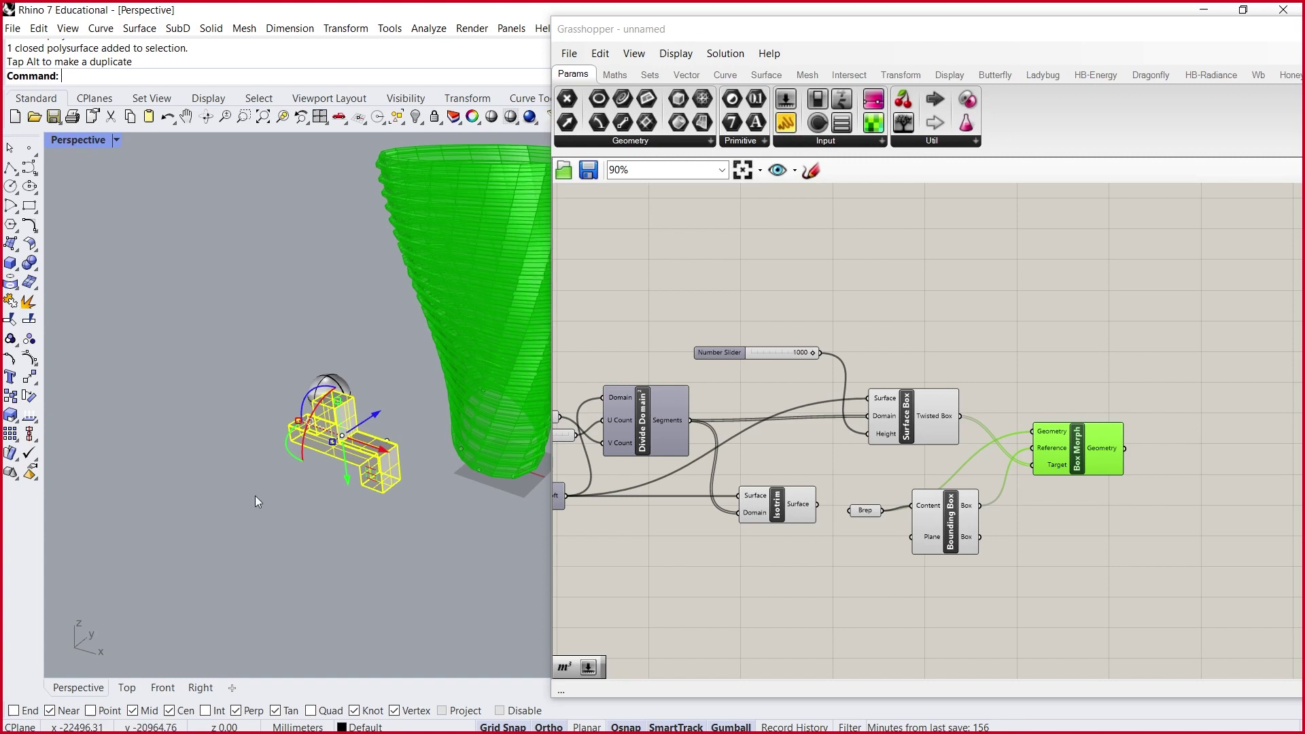
# - Rotate the branching solid in Rhino about its vertical axis and tip it up so its long bar stands vertical
pyautogui.moveTo(291, 454); pyautogui.dragTo(423, 501)
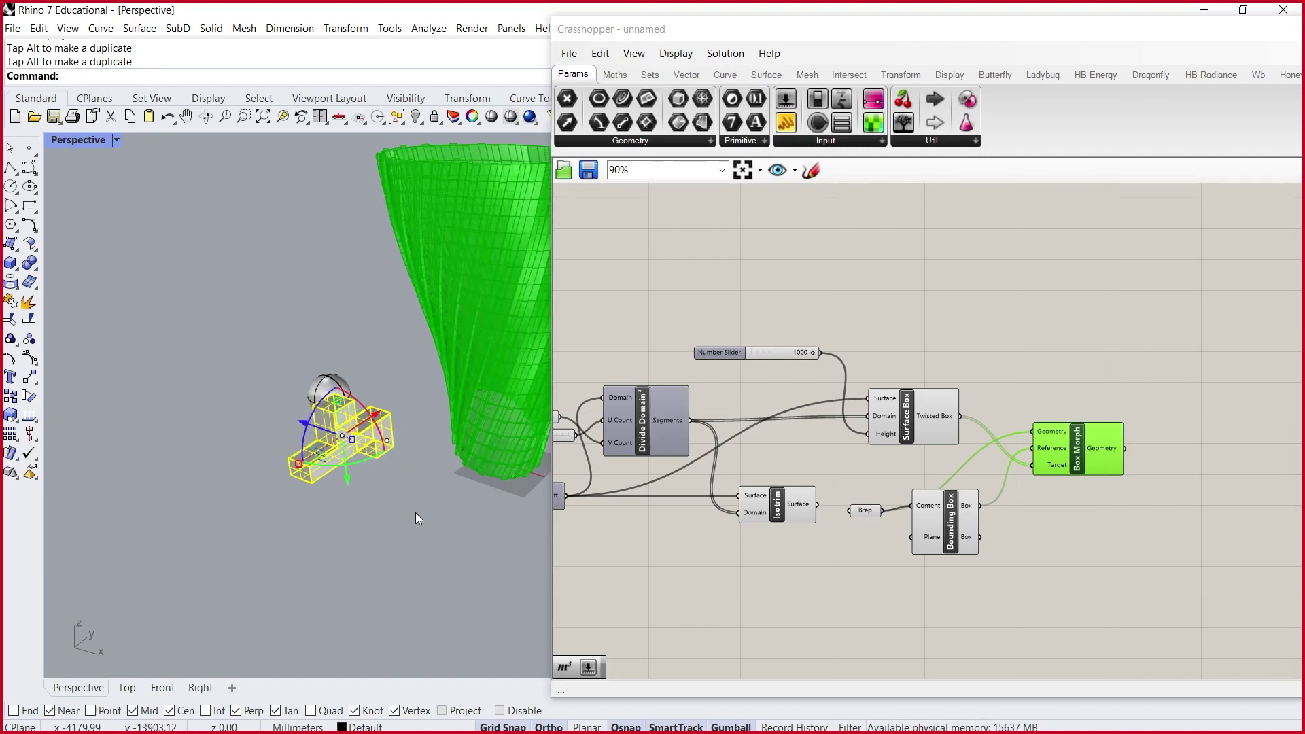
pyautogui.moveTo(399, 403); pyautogui.dragTo(314, 440, button='right')
pyautogui.moveTo(312, 435); pyautogui.dragTo(352, 423)
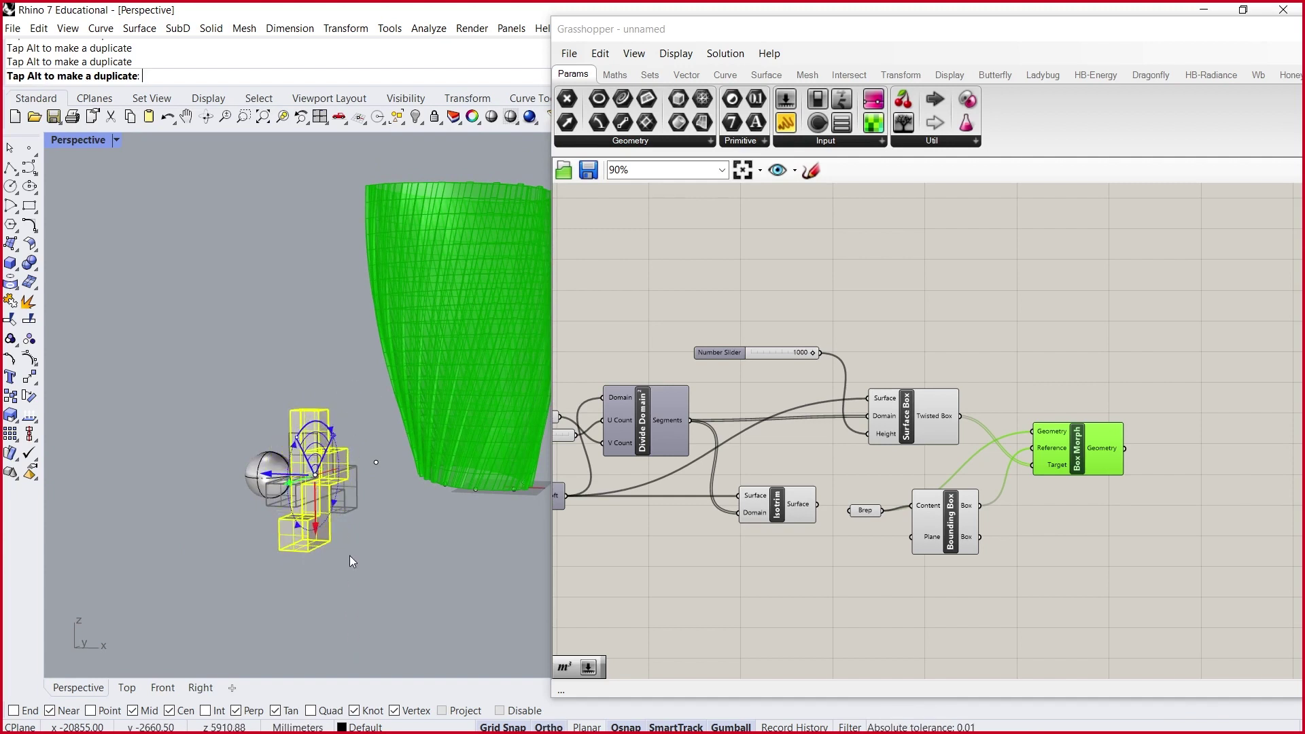
pyautogui.moveTo(350, 556); pyautogui.dragTo(350, 556)
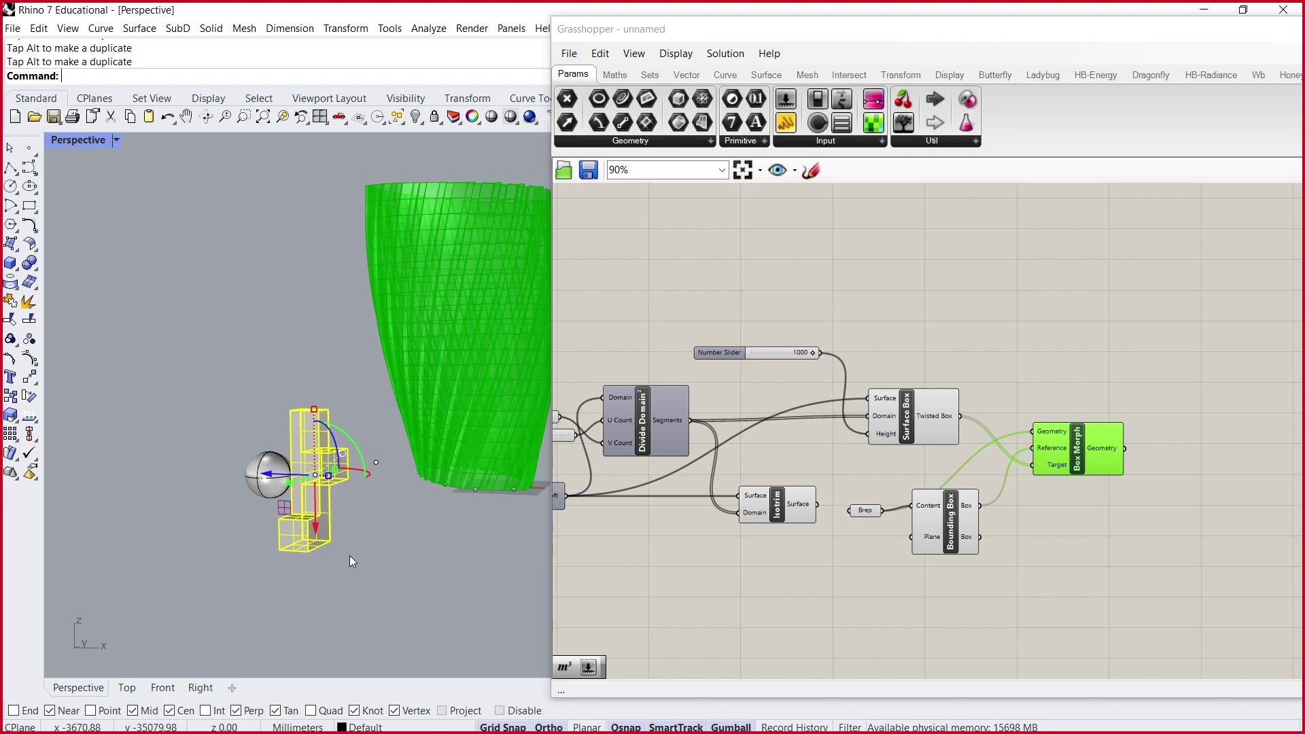
pyautogui.scroll(-3, 419, 495)
pyautogui.scroll(5, 460, 274)
pyautogui.scroll(-3, 211, 322)
pyautogui.moveTo(288, 525); pyautogui.dragTo(301, 544)
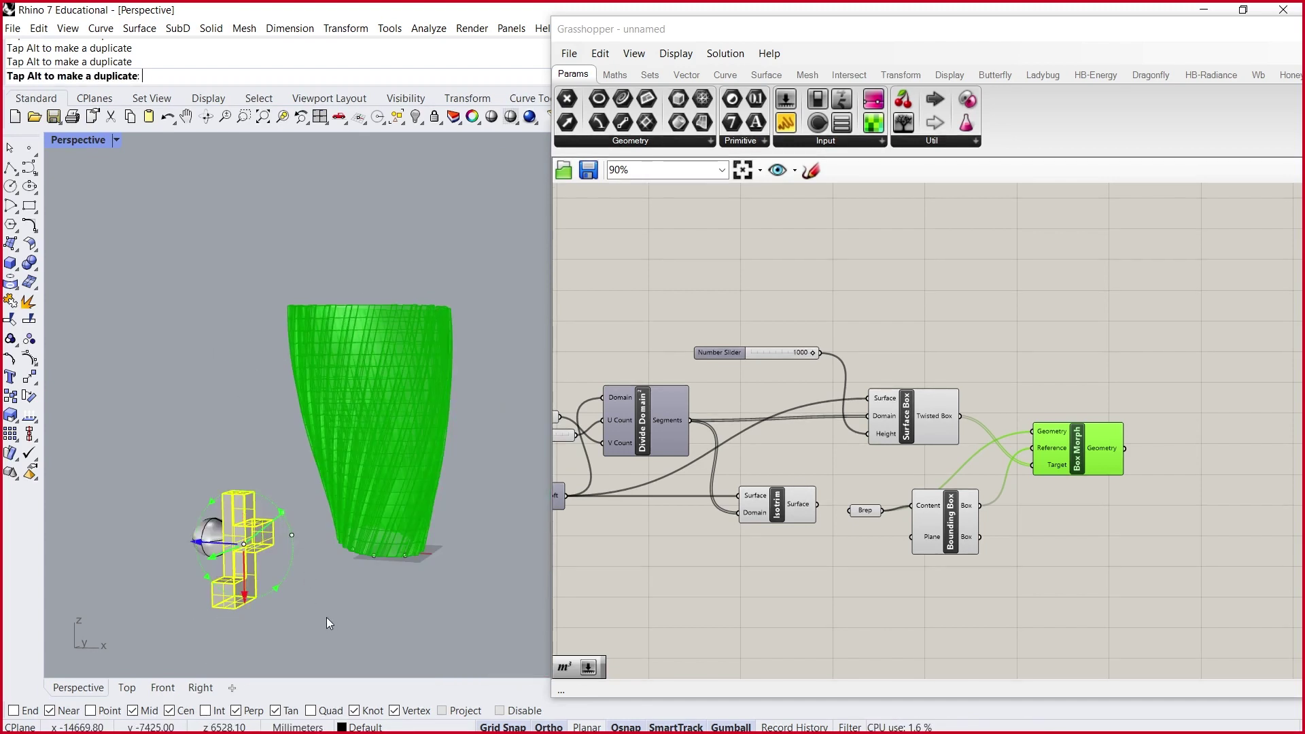
pyautogui.moveTo(183, 386); pyautogui.dragTo(339, 617)
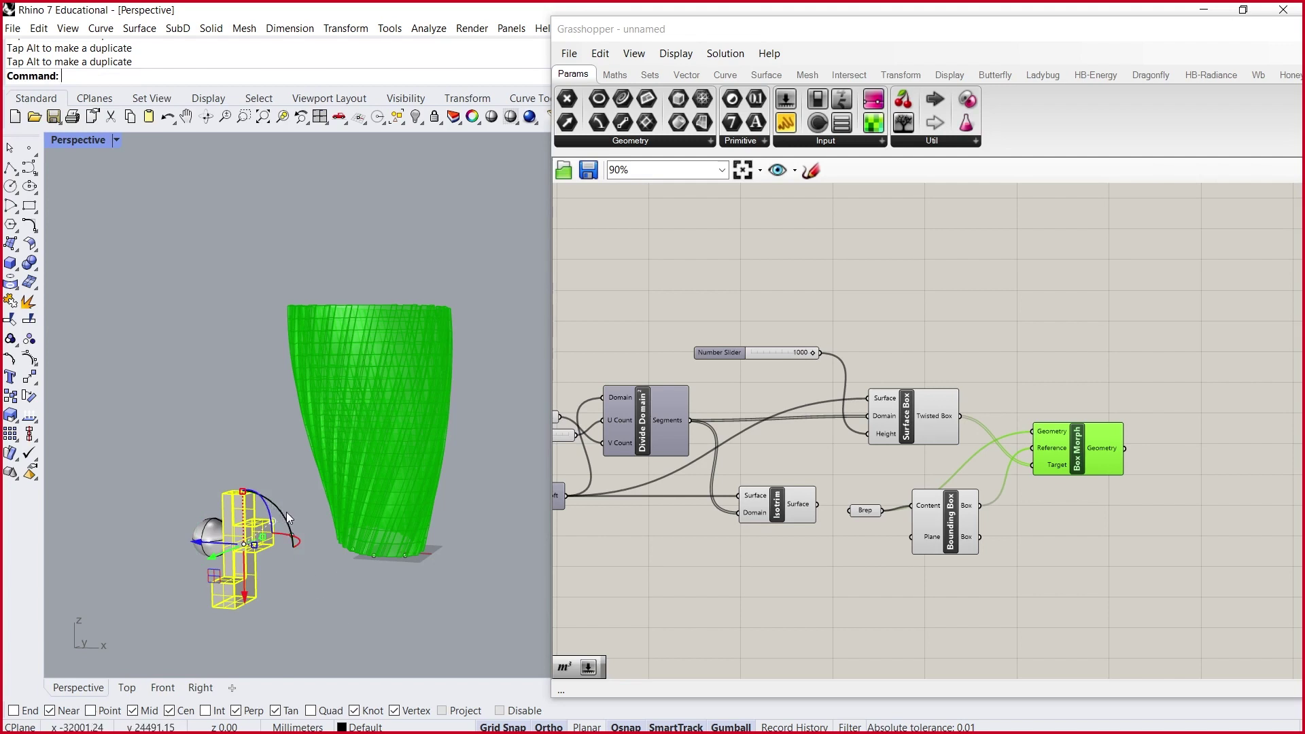
# - Preview the referenced Brep on its own and compare it with the Box Morph result on the tower
pyautogui.moveTo(865, 511); pyautogui.dragTo(859, 503)
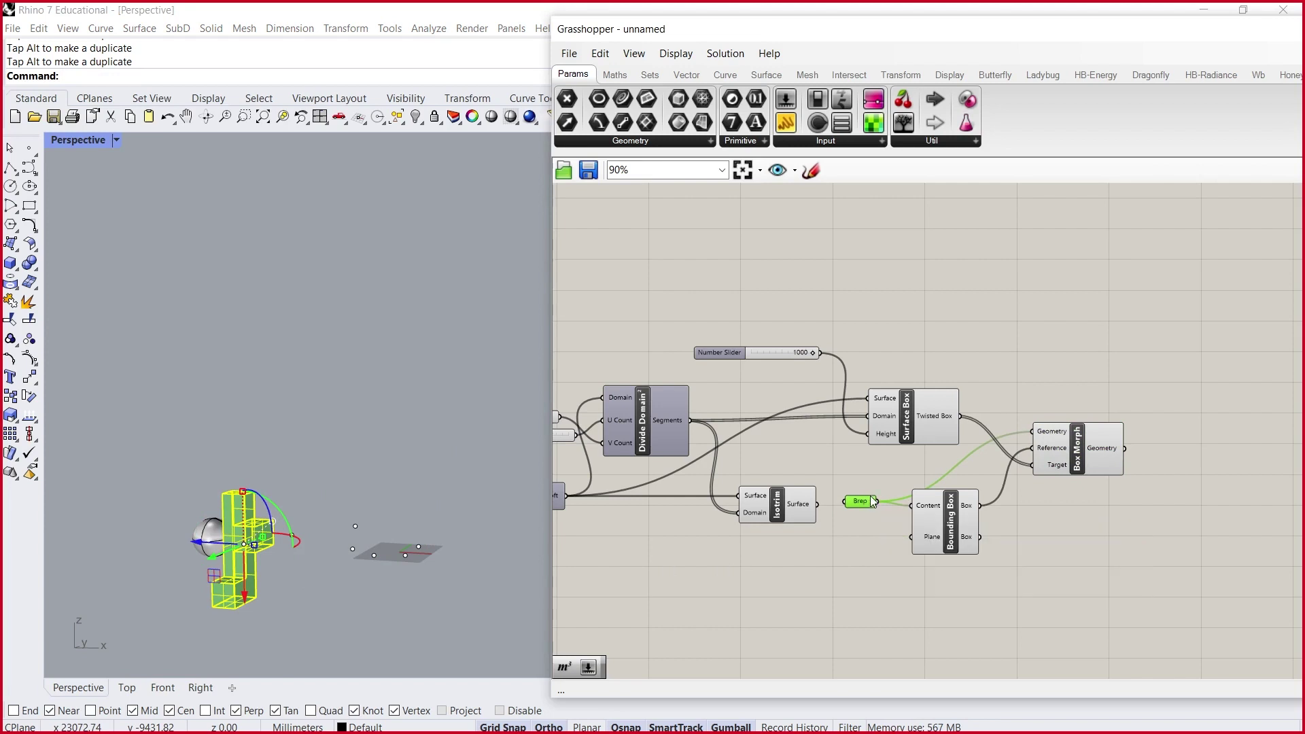
pyautogui.click(297, 601)
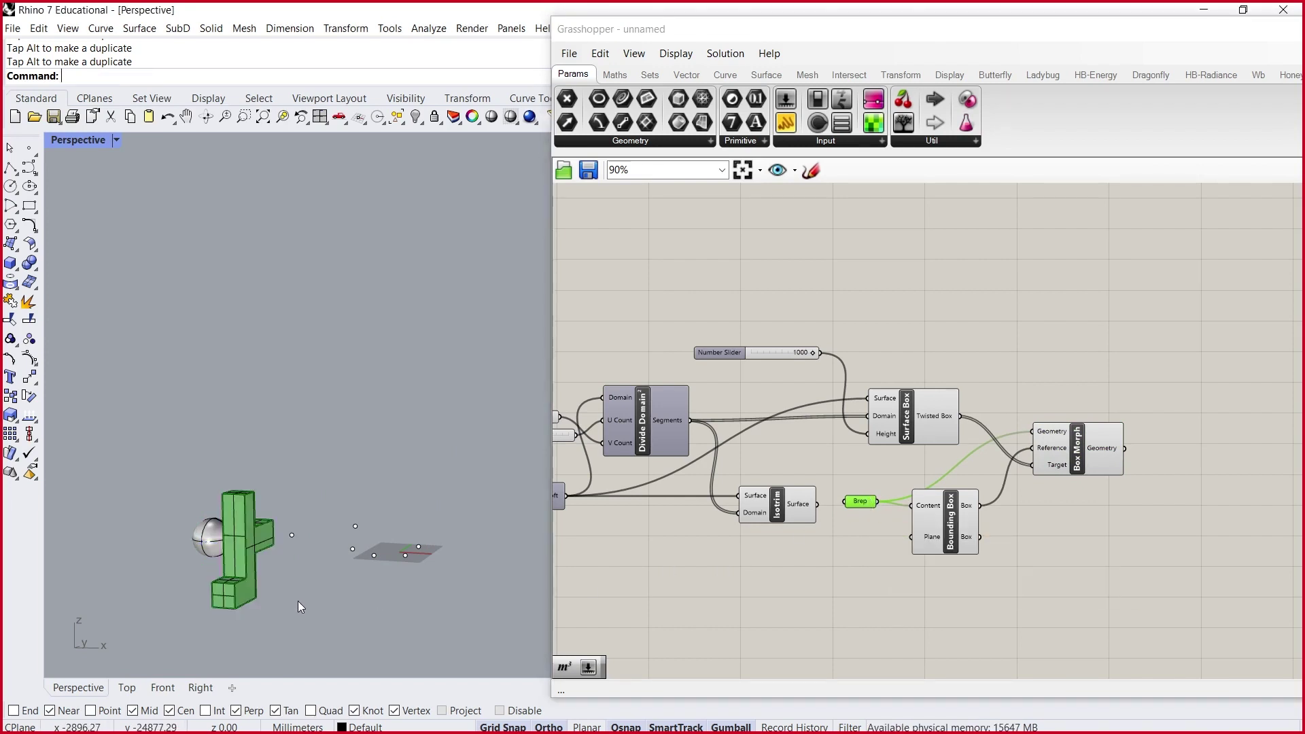
pyautogui.click(1058, 448)
pyautogui.scroll(3, 377, 305)
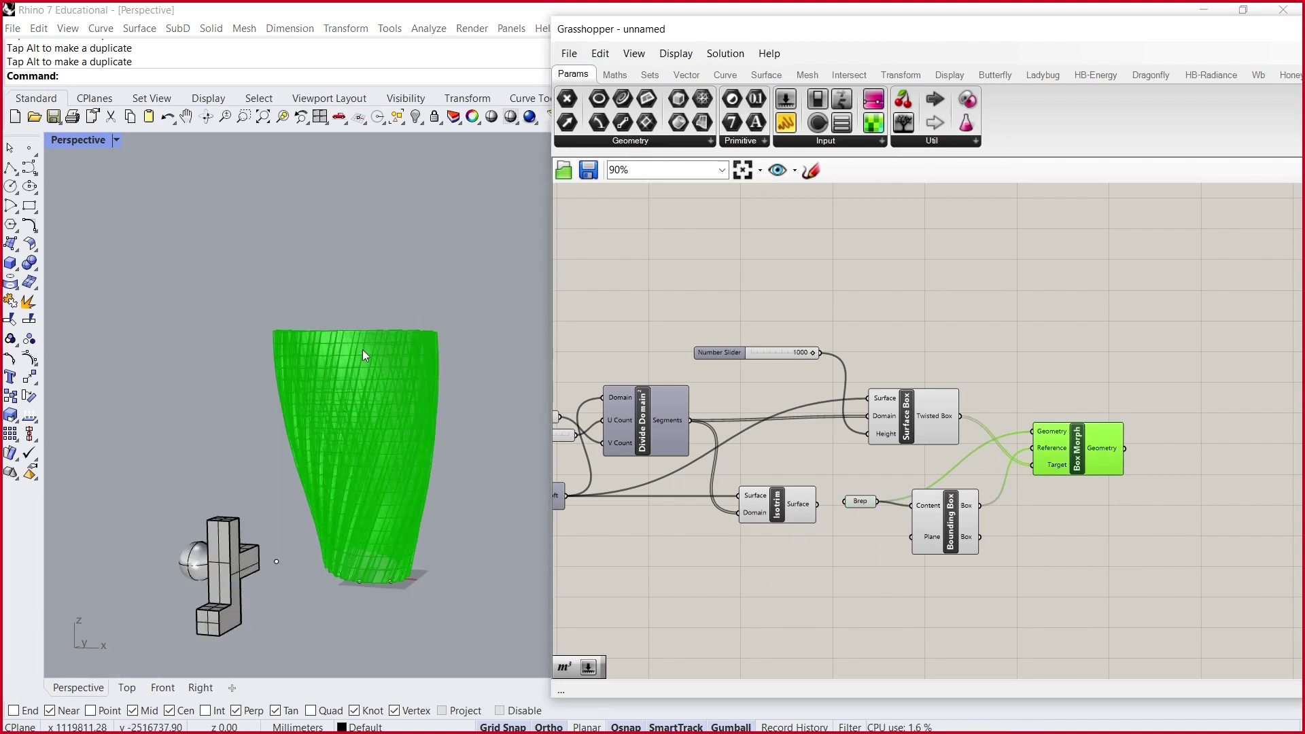
pyautogui.scroll(-2, 300, 442)
# - Rotate the branching solid in Rhino so all its arms lie flat, and deselect it
pyautogui.click(231, 535)
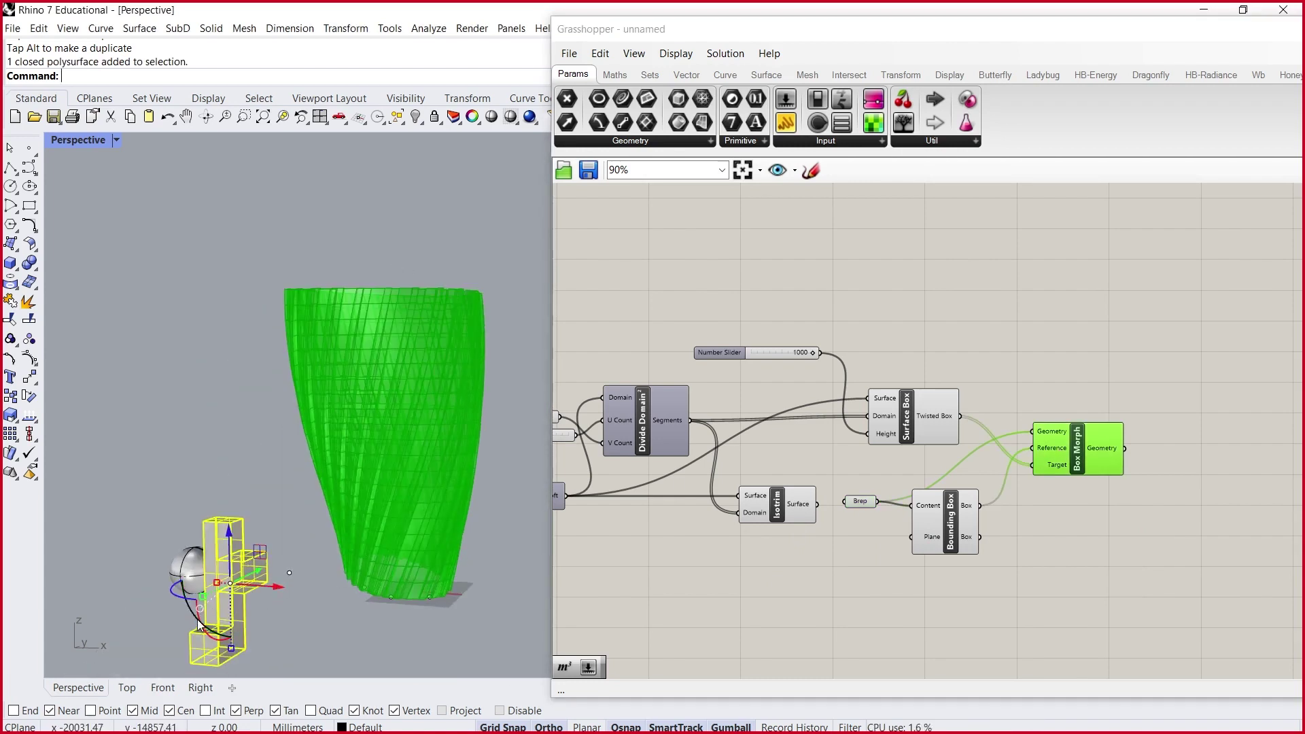
pyautogui.moveTo(207, 610); pyautogui.dragTo(271, 575)
pyautogui.moveTo(271, 575); pyautogui.dragTo(198, 594, button='right')
pyautogui.moveTo(193, 595); pyautogui.dragTo(278, 652)
pyautogui.moveTo(193, 645); pyautogui.dragTo(224, 599, button='right')
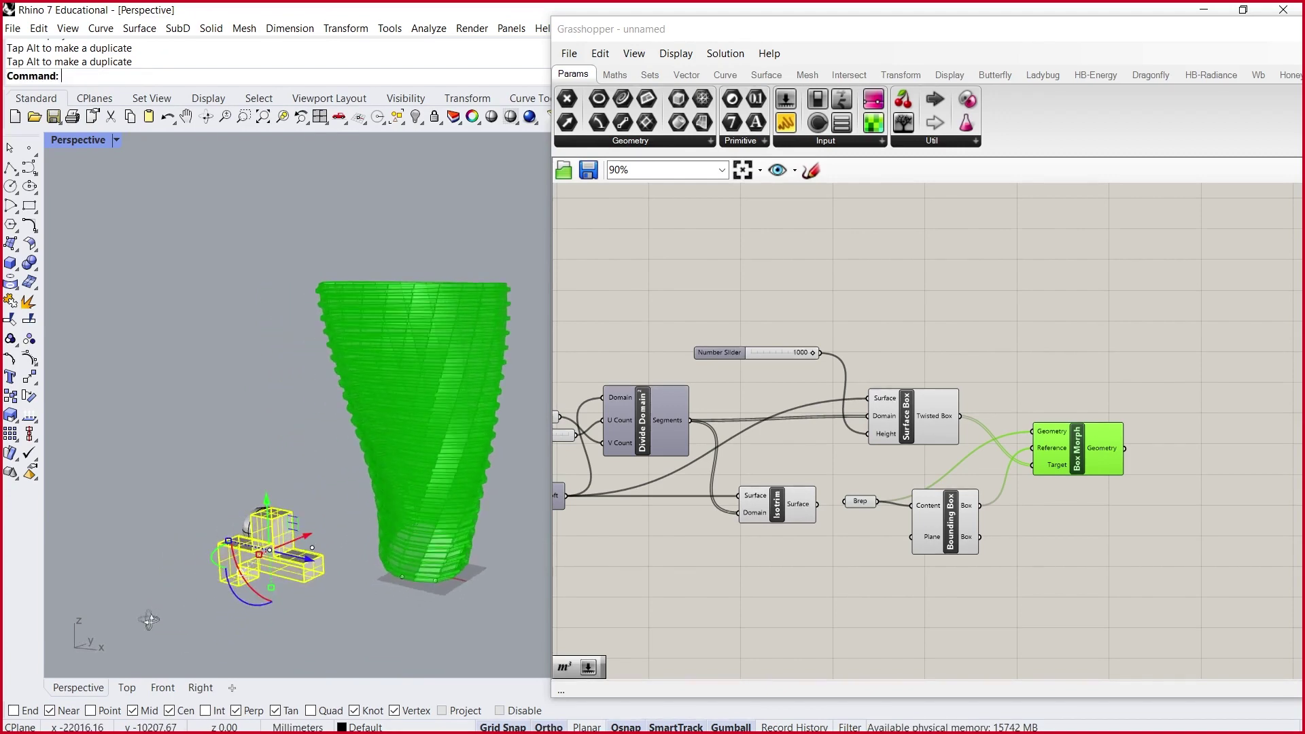
pyautogui.moveTo(229, 586); pyautogui.dragTo(647, 611)
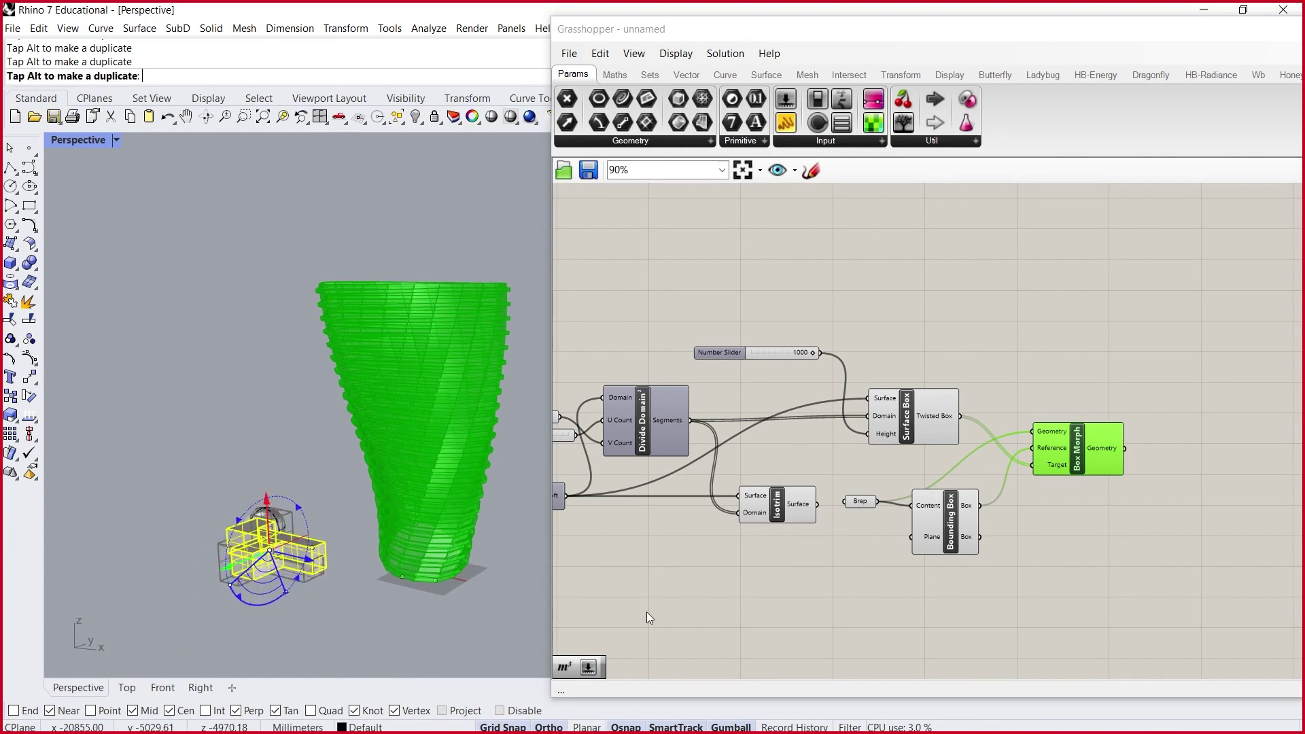
pyautogui.click(471, 621)
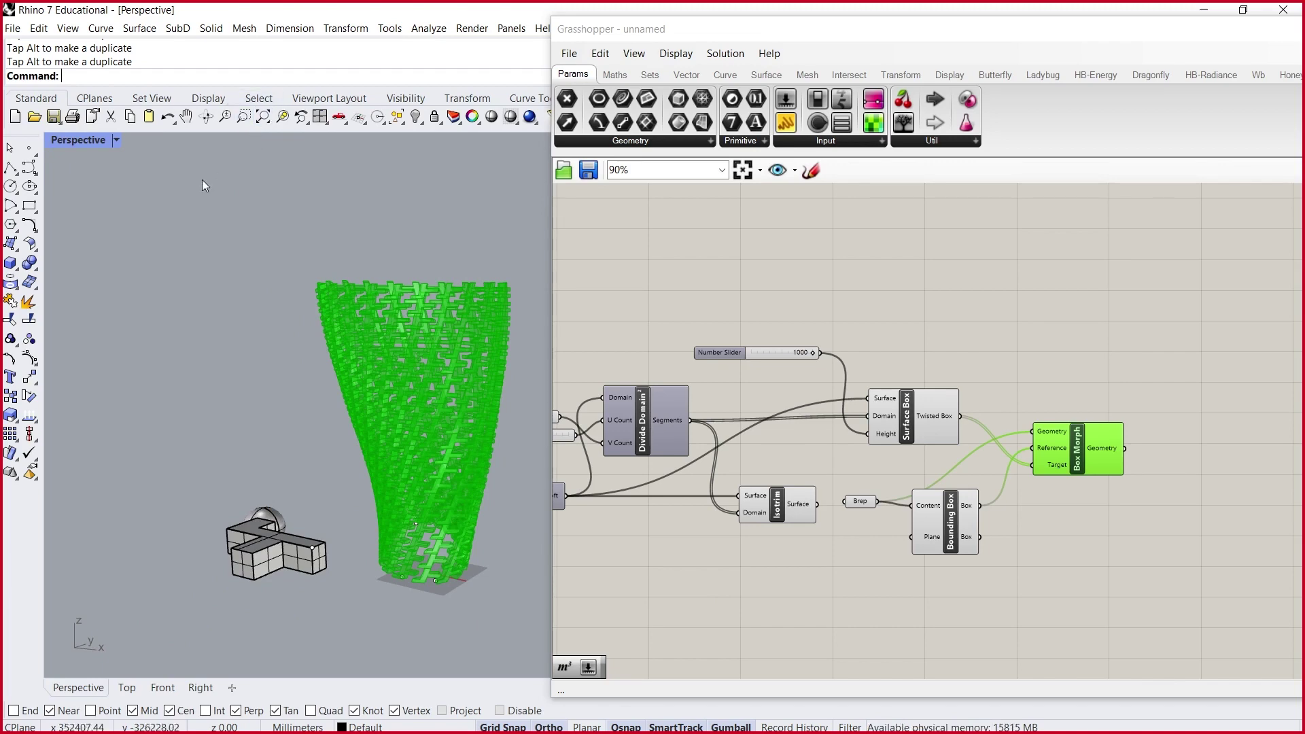
# - Open the recent Grasshopper file Wallacei X_Ladybug_ExampleFile and switch back to the unnamed tower definition
pyautogui.click(13, 29)
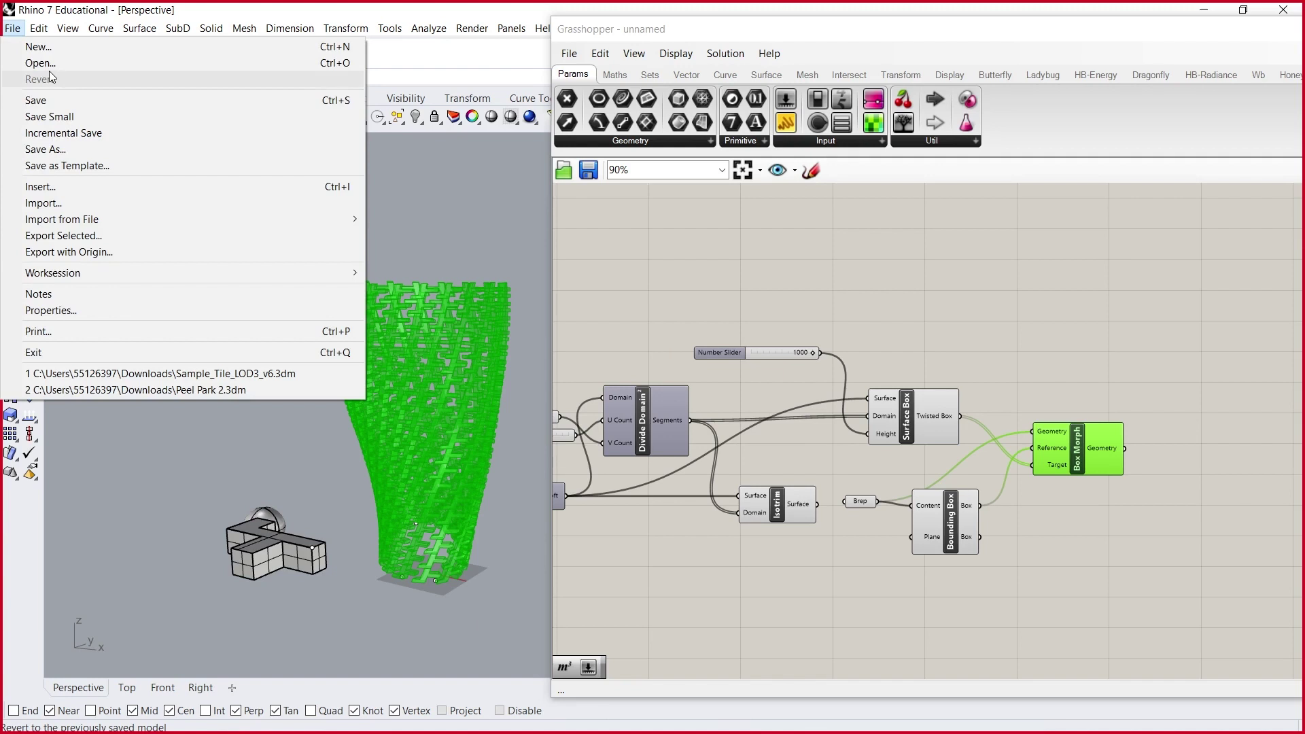
pyautogui.click(569, 54)
pyautogui.moveTo(755, 116)
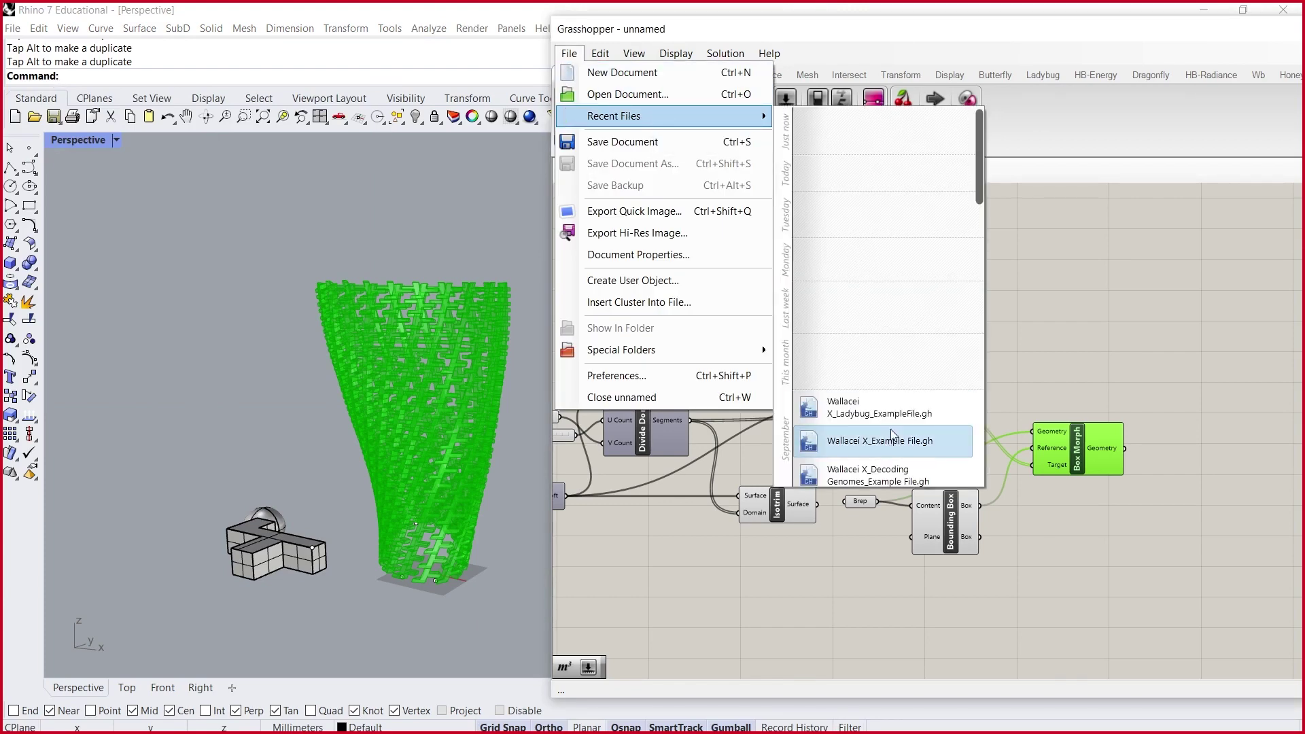
pyautogui.click(887, 472)
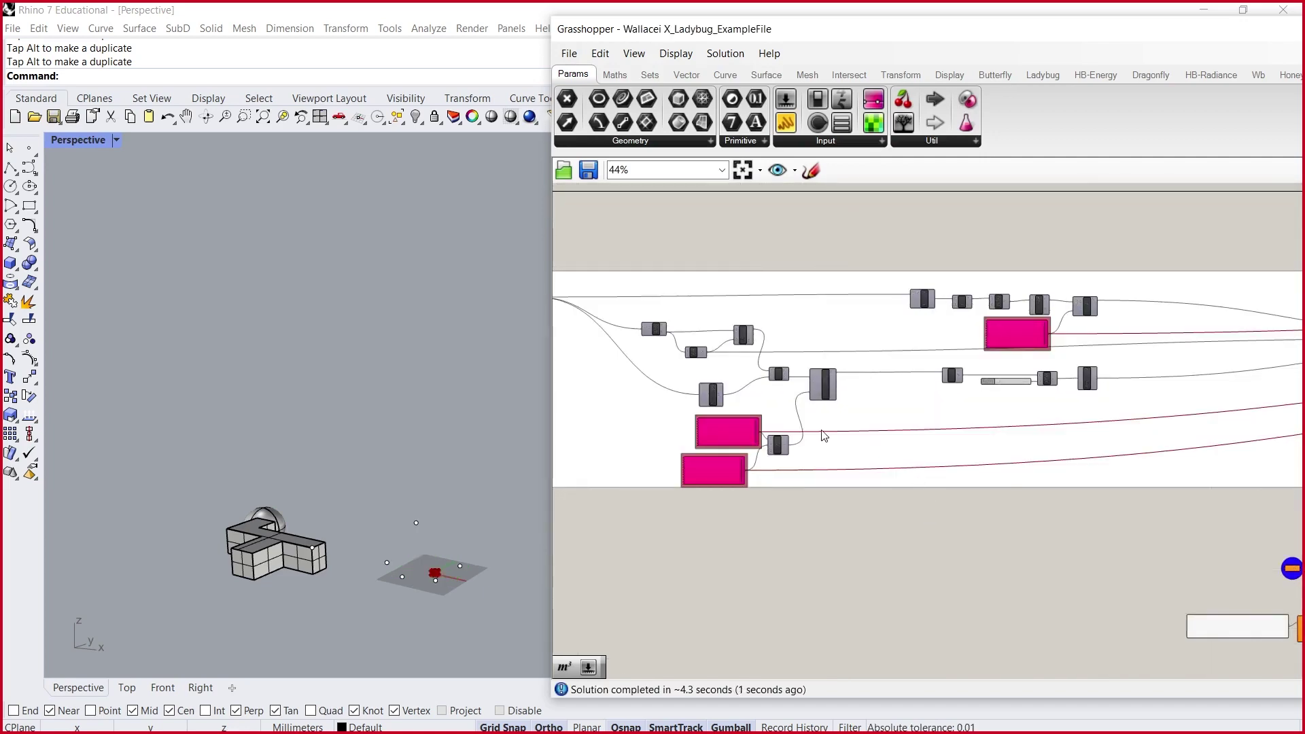
pyautogui.scroll(-3, 841, 433)
pyautogui.moveTo(1256, 33); pyautogui.dragTo(1082, 61)
pyautogui.click(1215, 82)
pyautogui.click(1215, 258)
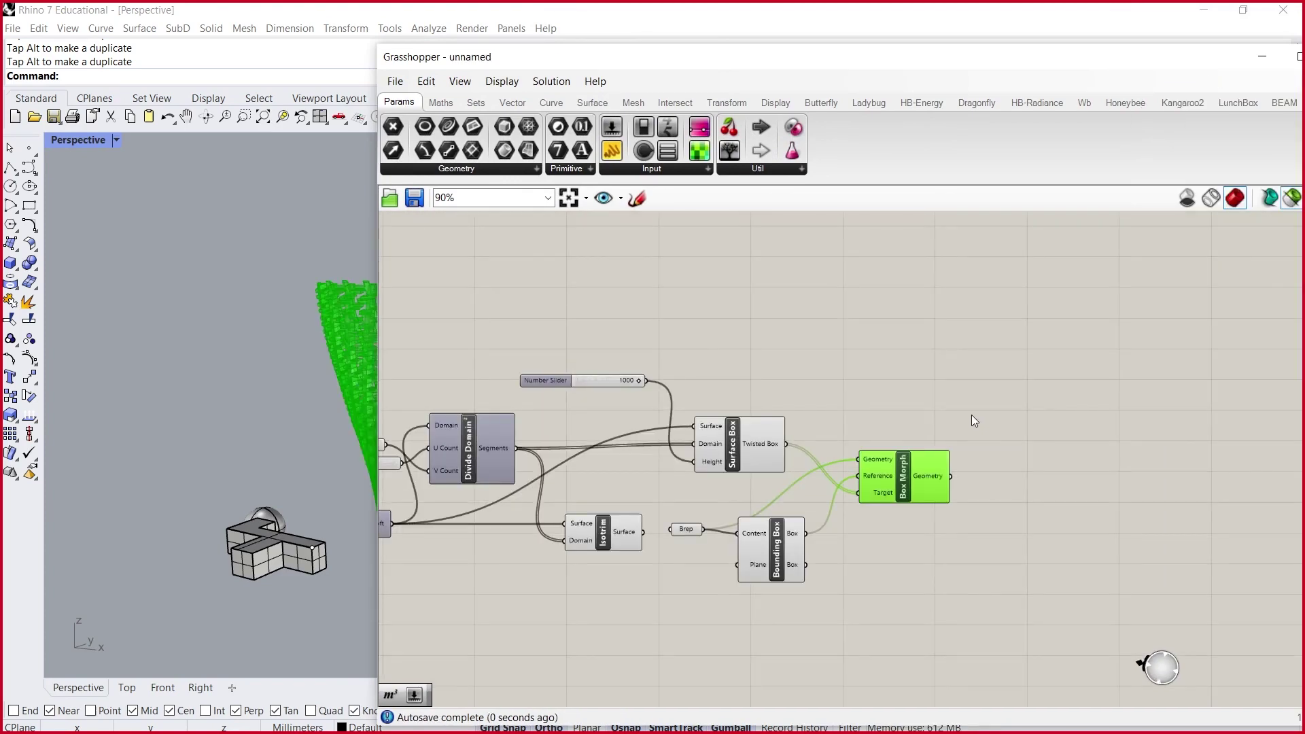
pyautogui.click(395, 81)
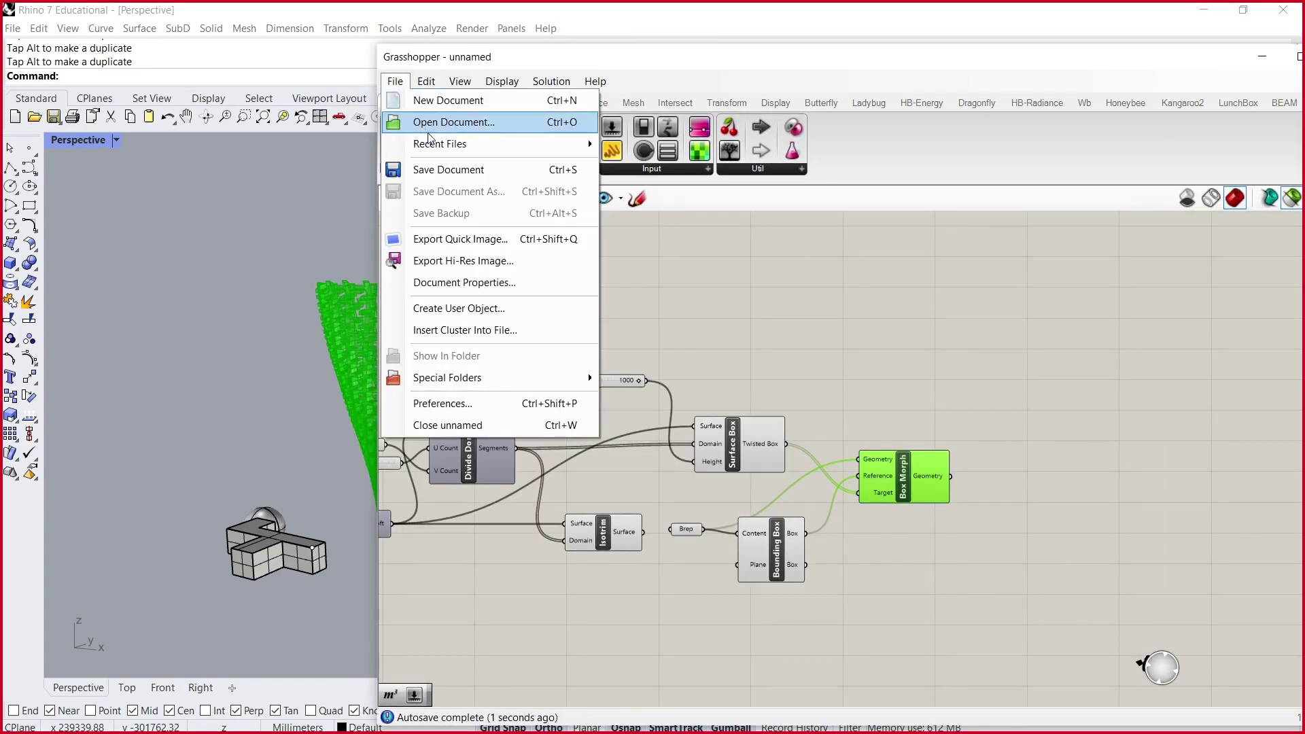
pyautogui.click(466, 170)
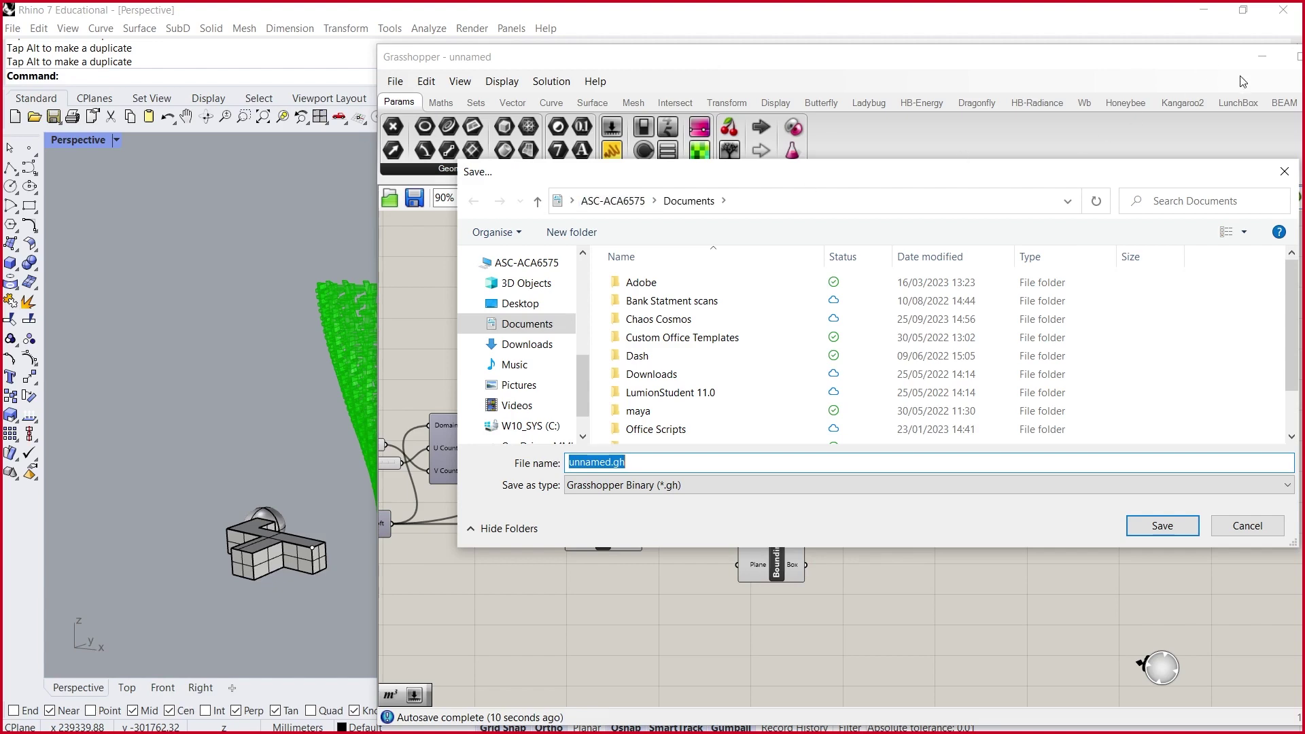
pyautogui.click(1284, 171)
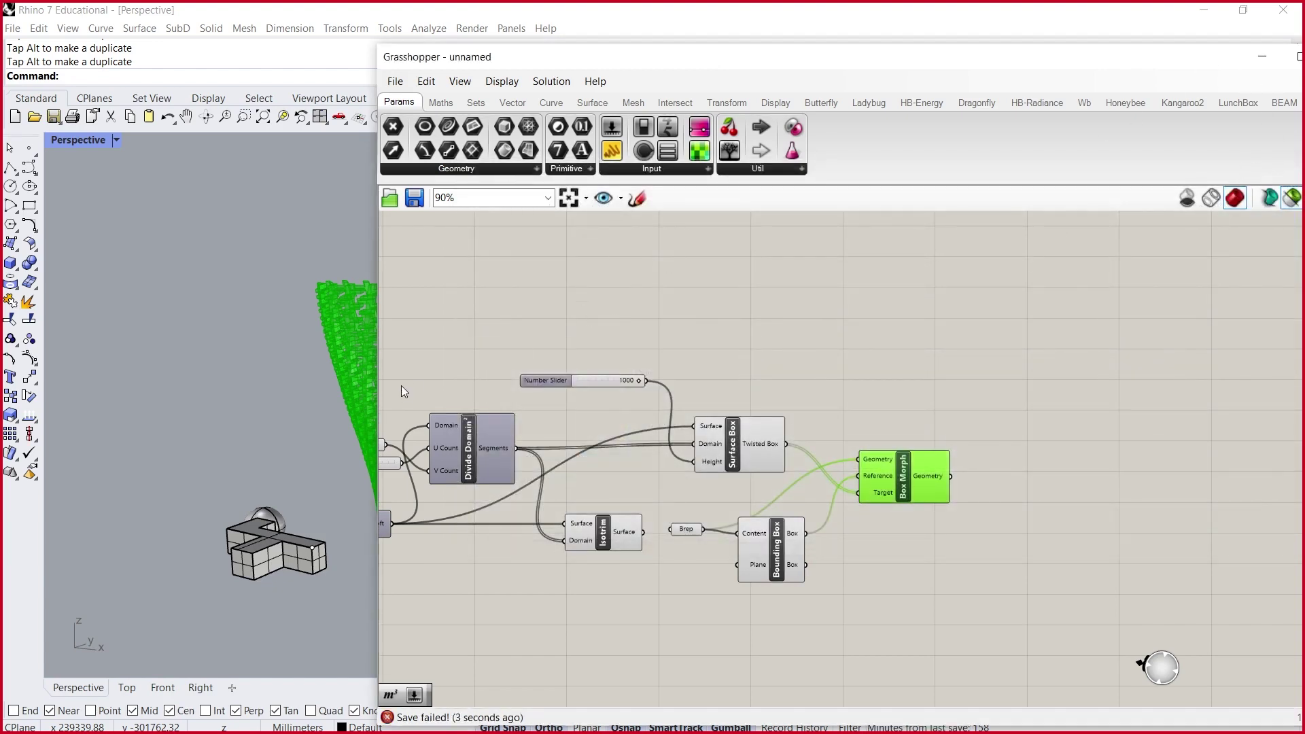
# - Preview the Surface Box and Isotrim results, and toggle Isotrim's display and enabled states off and back on
pyautogui.click(741, 459)
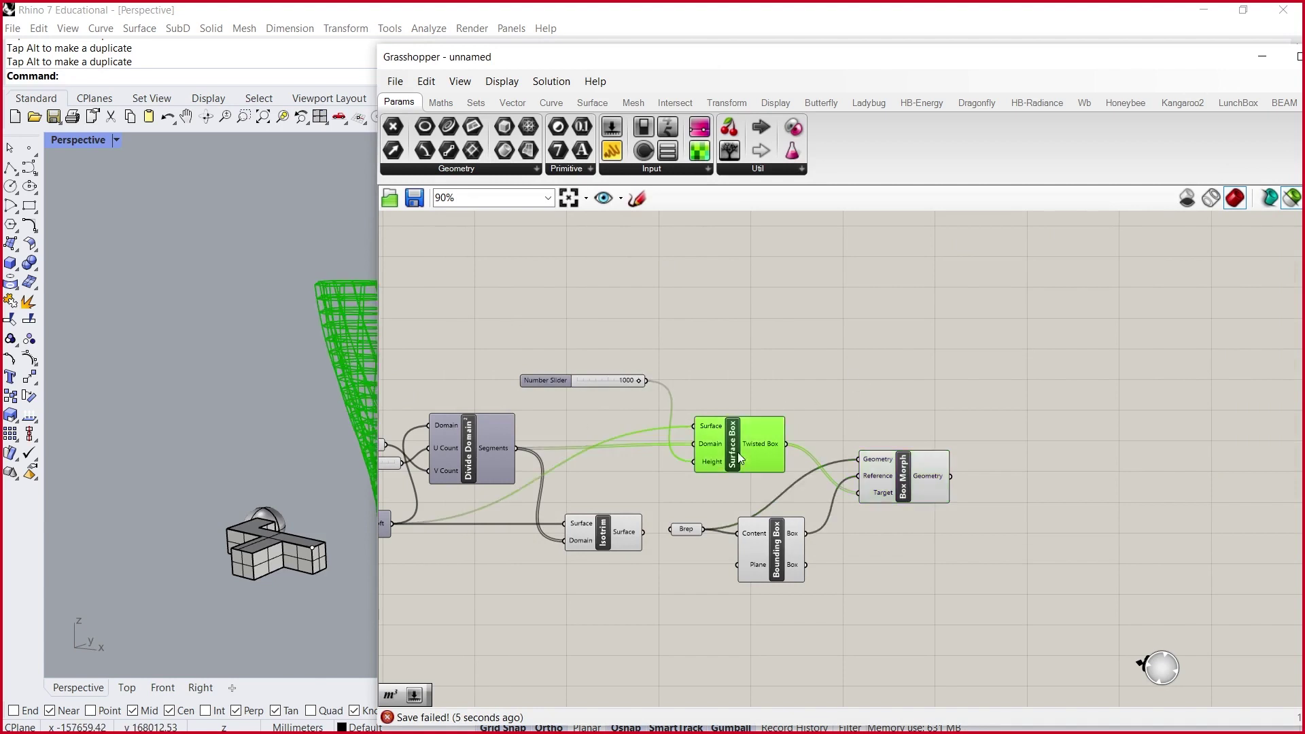
pyautogui.click(589, 534)
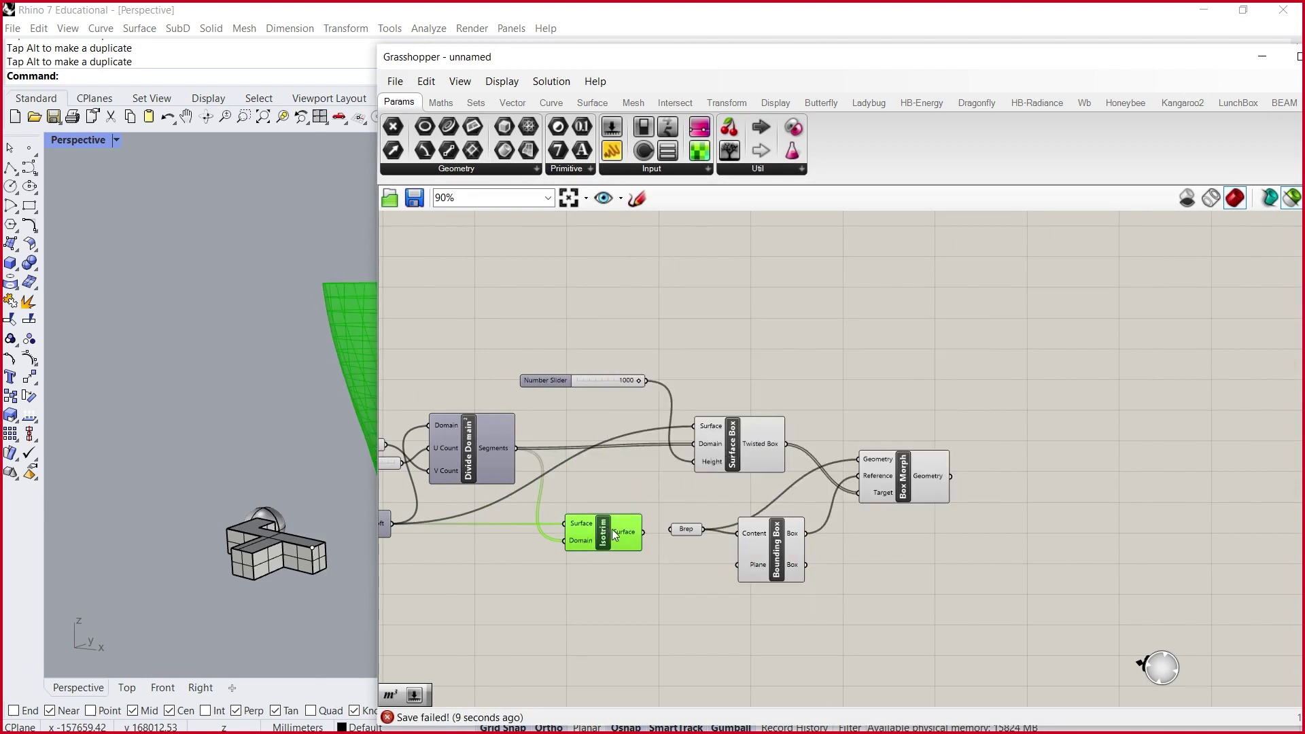
pyautogui.rightClick(618, 537)
pyautogui.click(642, 569)
pyautogui.rightClick(604, 537)
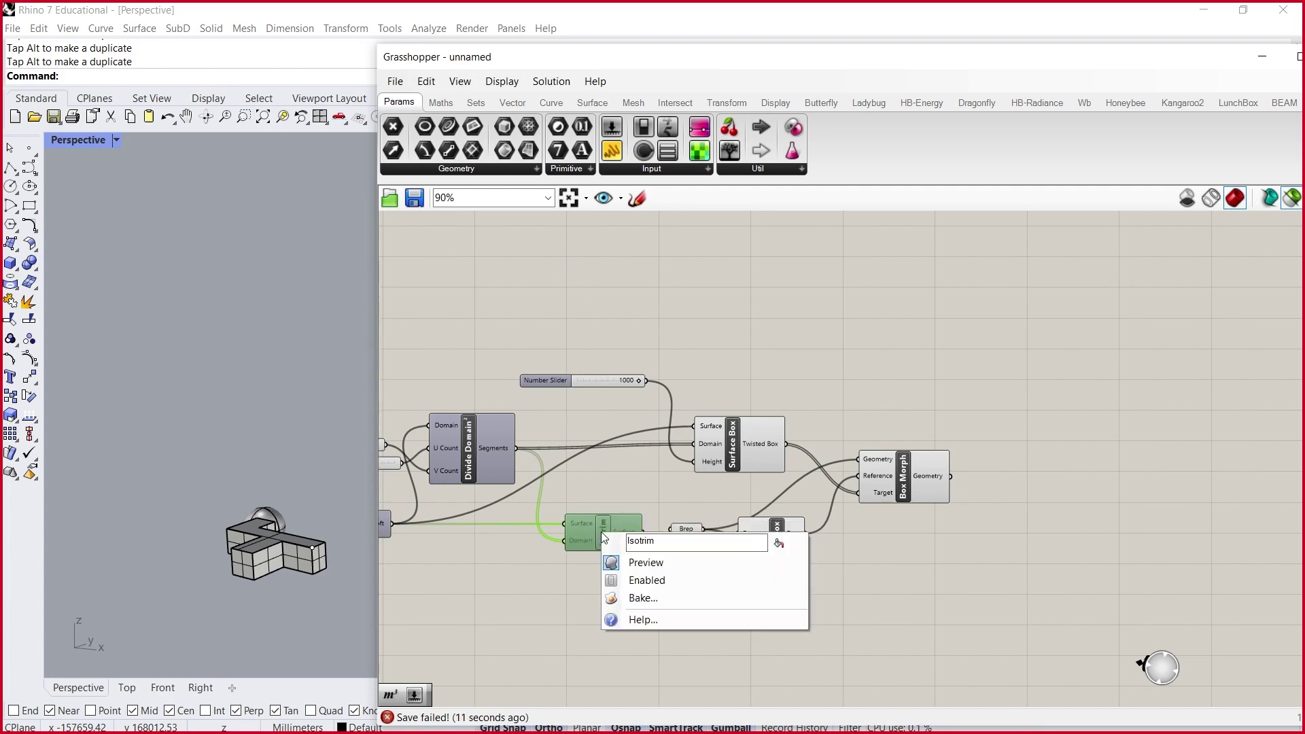
pyautogui.click(638, 564)
pyautogui.rightClick(606, 541)
pyautogui.click(636, 578)
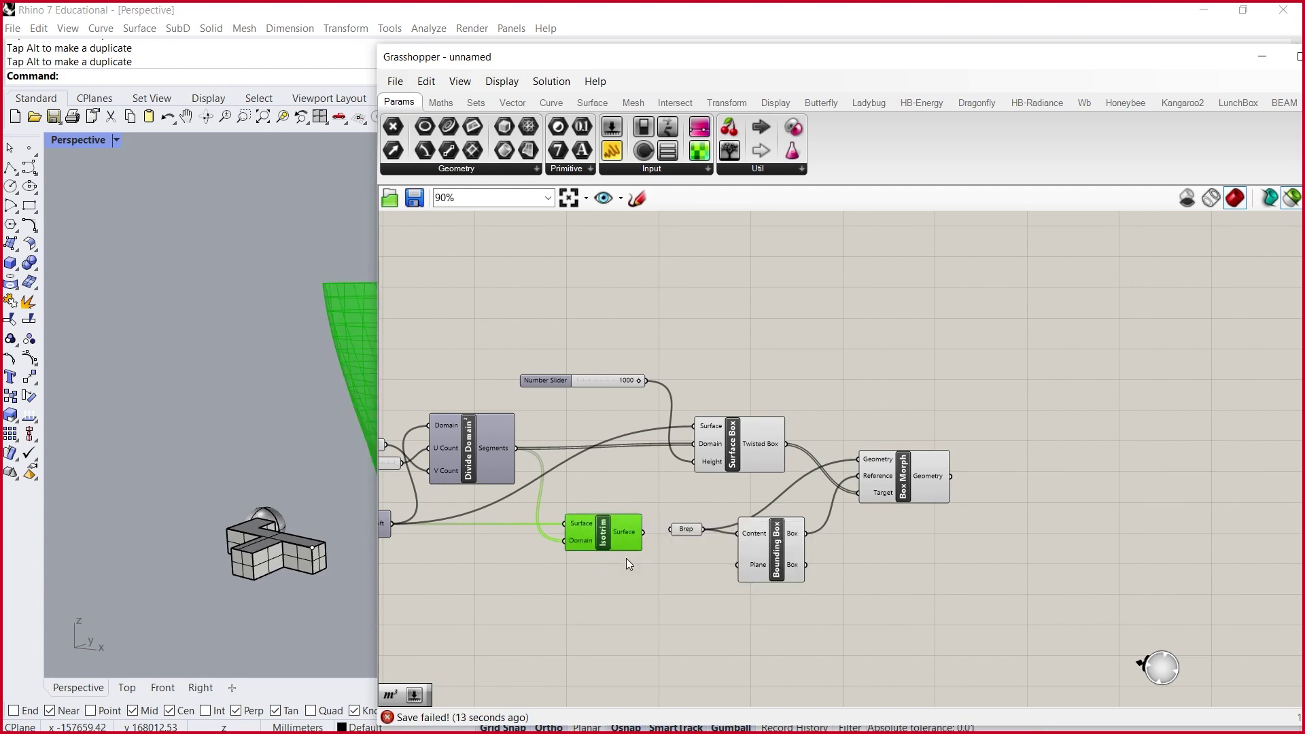
pyautogui.rightClick(600, 526)
pyautogui.click(675, 544)
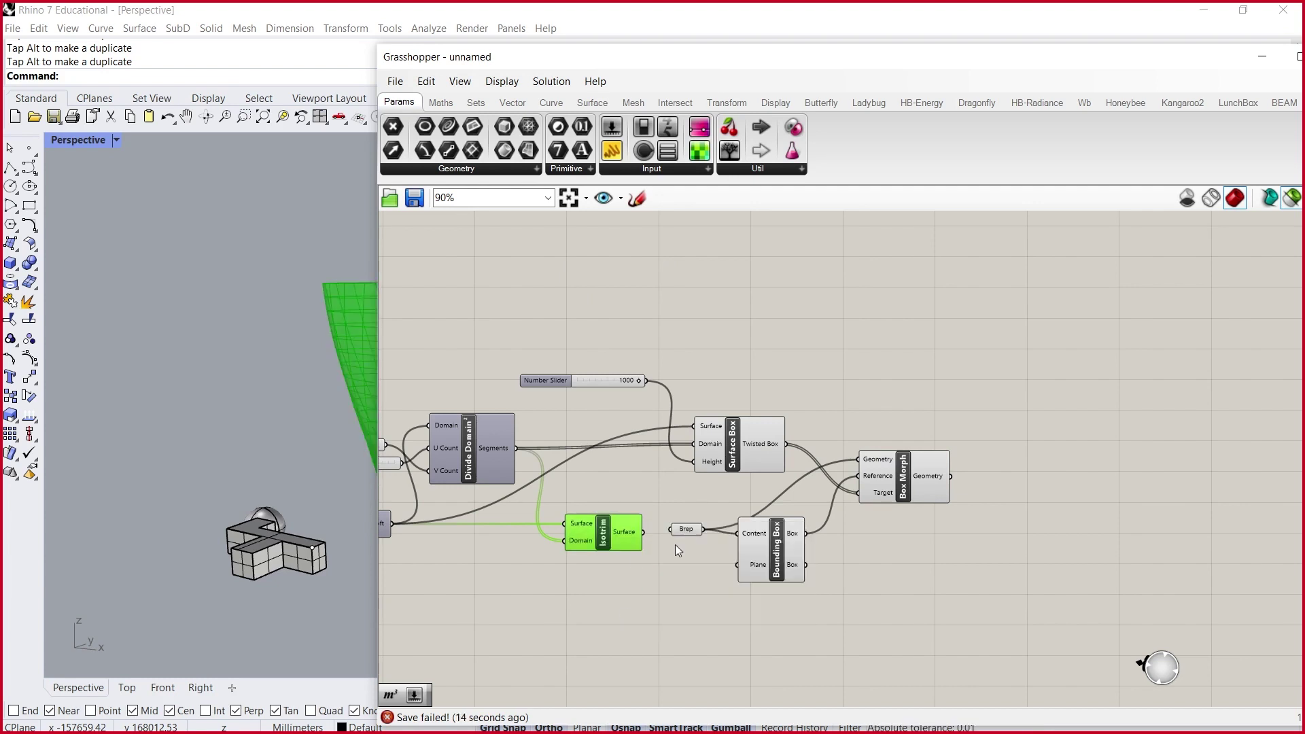
# - Examine the Surface Box and Isotrim previews with the Grasshopper canvas moved clear of the model
pyautogui.click(732, 432)
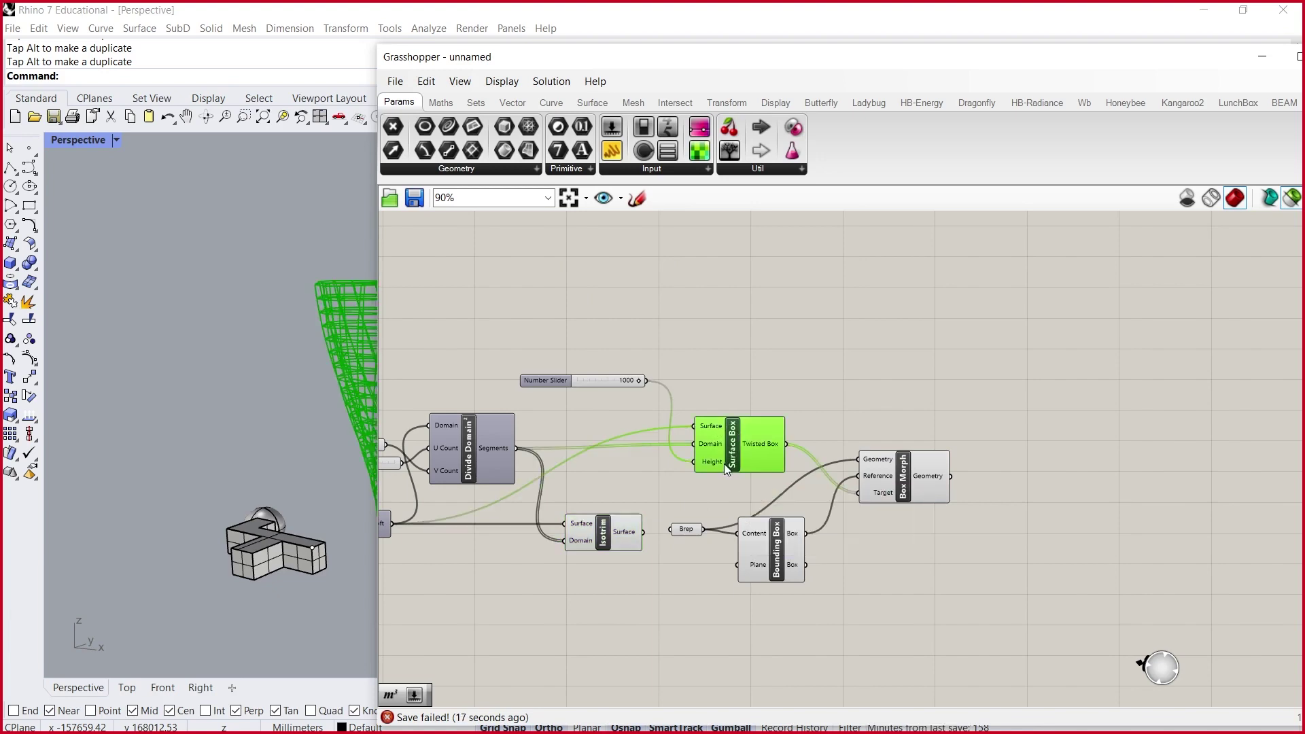
pyautogui.moveTo(707, 57); pyautogui.dragTo(847, 45)
pyautogui.keyDown('shift'); pyautogui.moveTo(255, 396); pyautogui.dragTo(194, 395, button='right'); pyautogui.keyUp('shift')
pyautogui.click(702, 598)
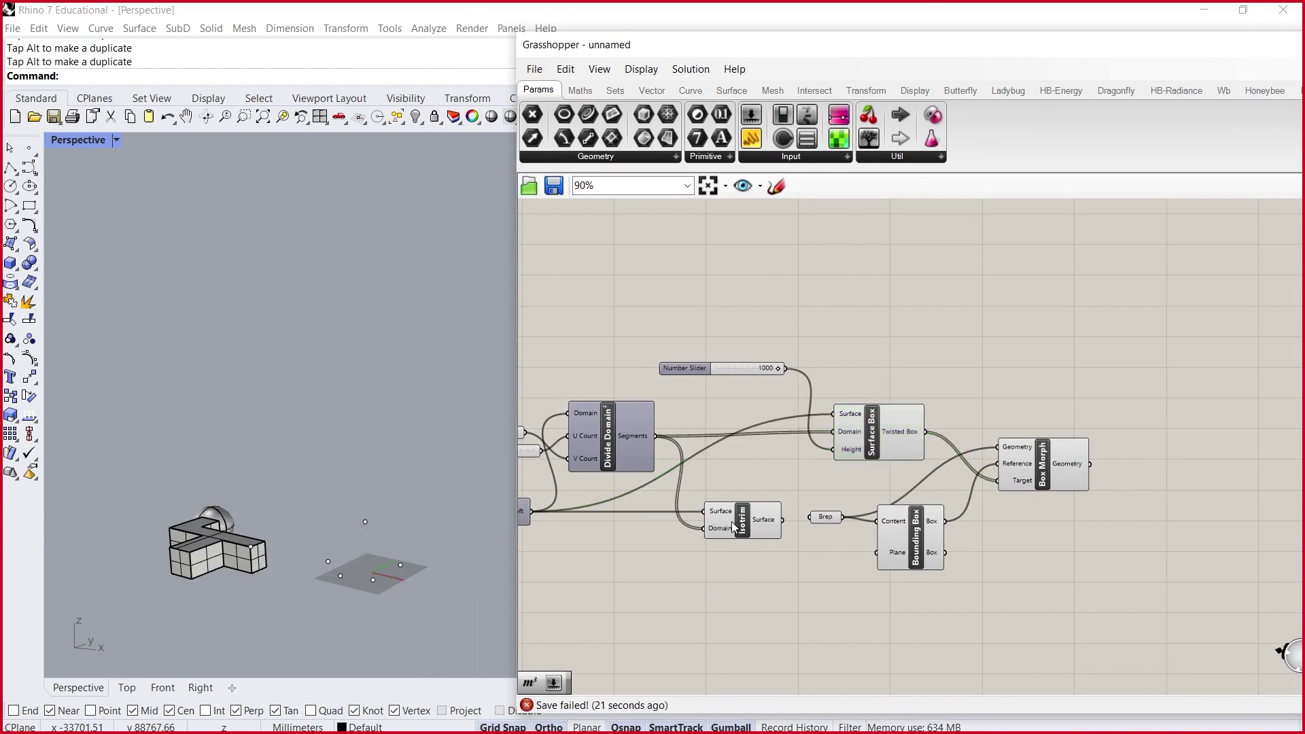
pyautogui.click(732, 530)
pyautogui.click(736, 582)
# - View the tower from above and compare the Box Morph and Surface Box previews
pyautogui.moveTo(914, 45); pyautogui.dragTo(794, 17)
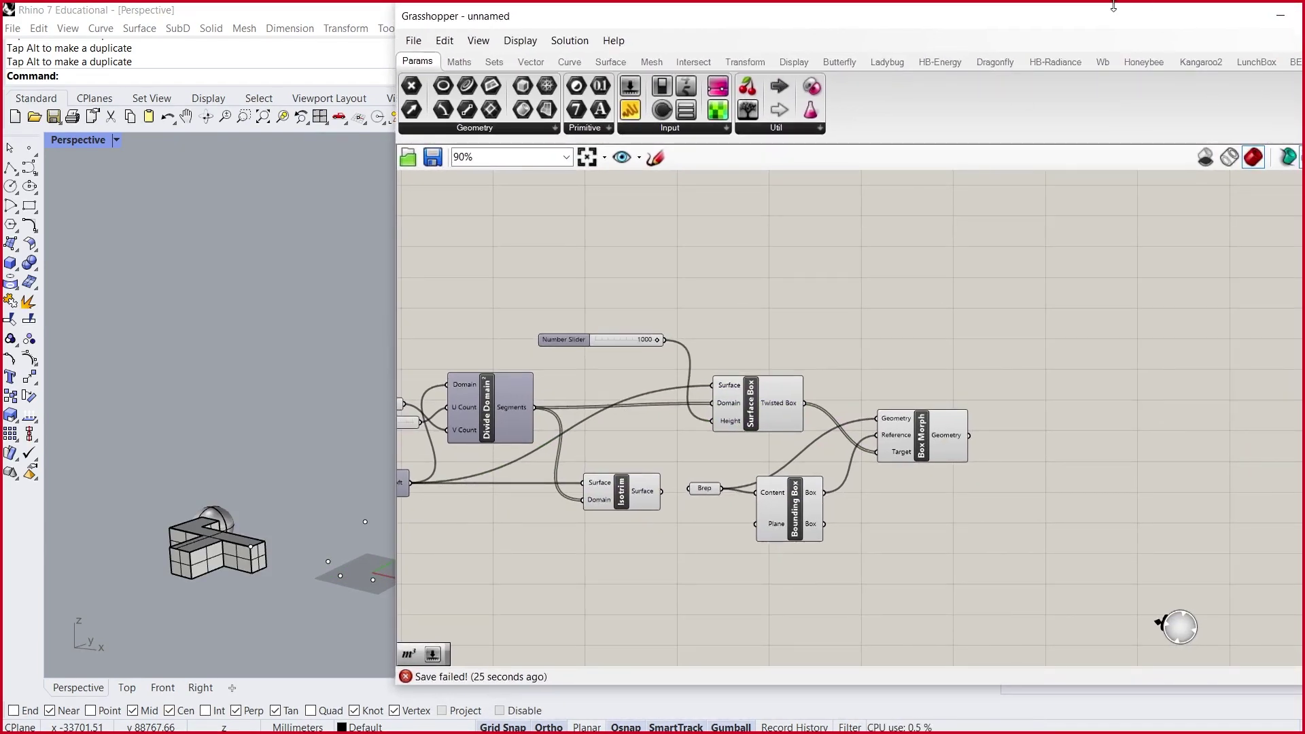
pyautogui.moveTo(1095, 27); pyautogui.dragTo(1008, 42)
pyautogui.click(1222, 176)
pyautogui.moveTo(745, 31); pyautogui.dragTo(957, 26)
pyautogui.moveTo(294, 369); pyautogui.dragTo(287, 417, button='right')
pyautogui.moveTo(788, 31); pyautogui.dragTo(425, 27)
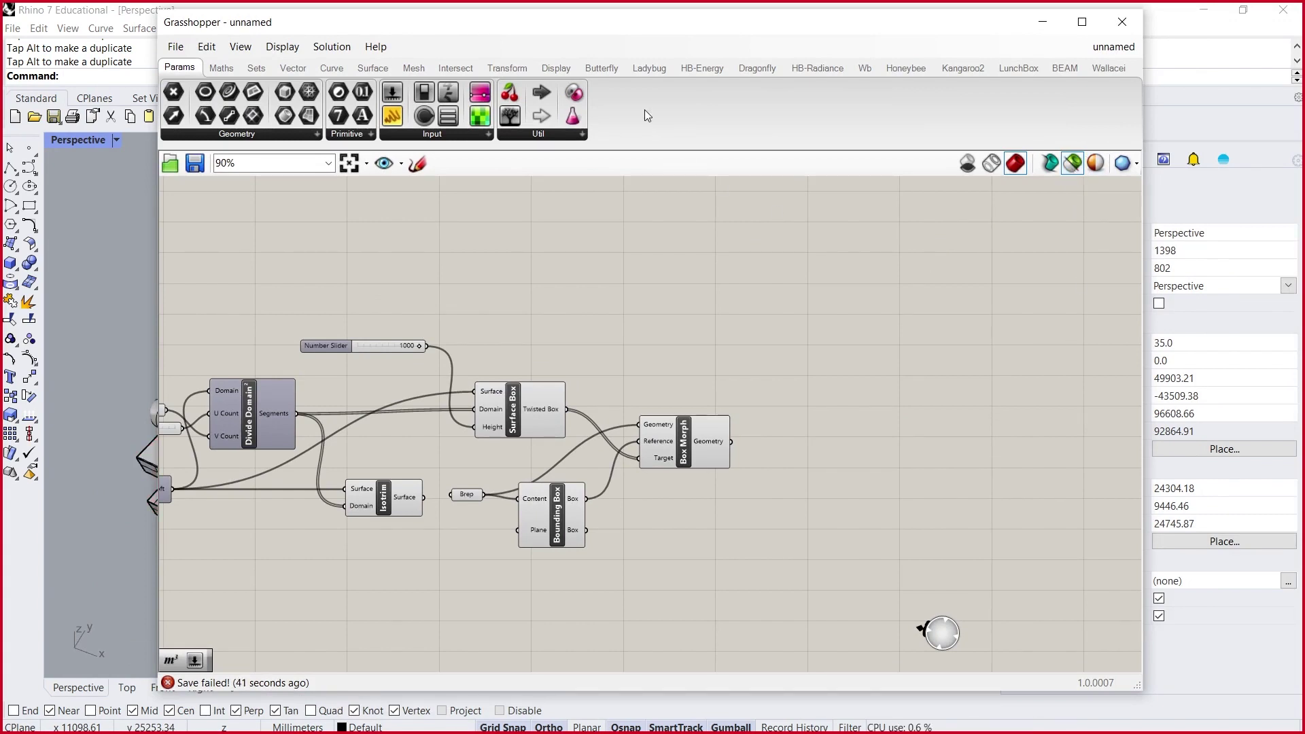
pyautogui.moveTo(652, 17); pyautogui.dragTo(984, 15)
pyautogui.click(1008, 438)
pyautogui.click(839, 407)
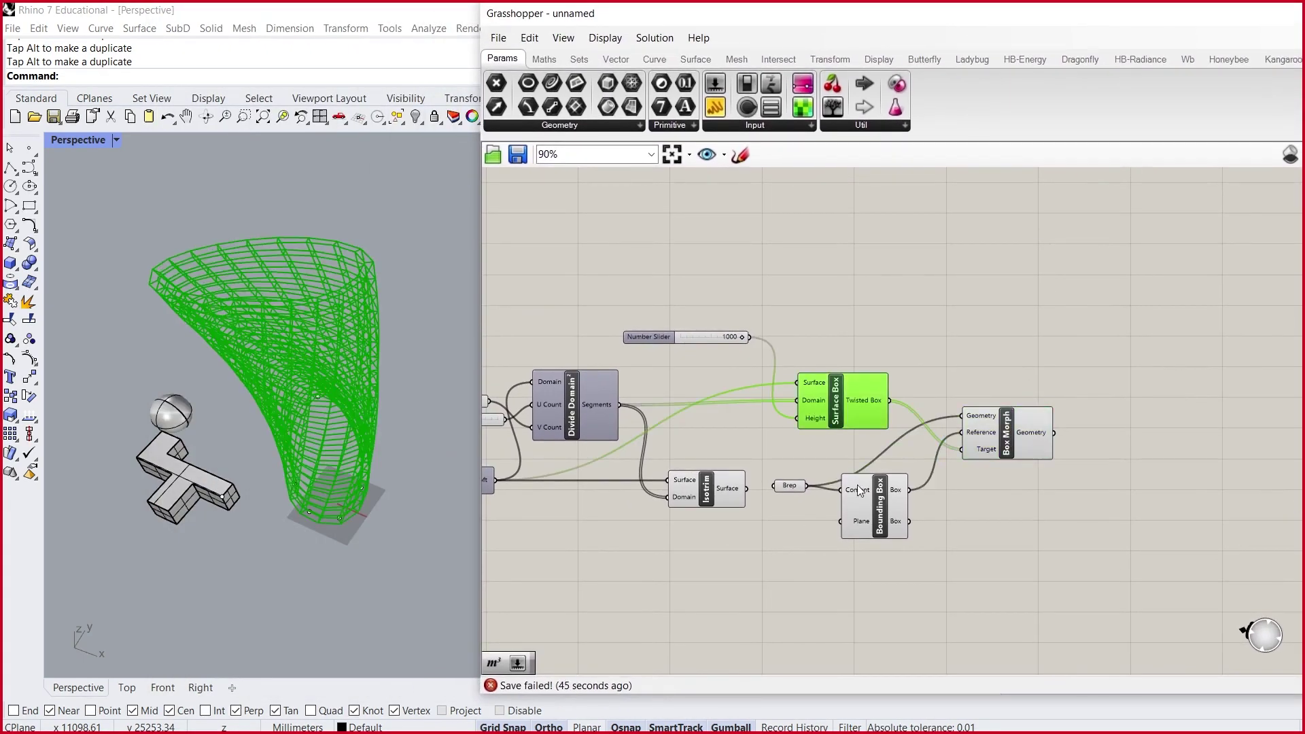
# - Preview the geometry of all components together and review the chain from Loft through Divide Domain² to Box Morph
pyautogui.moveTo(1013, 15); pyautogui.dragTo(903, 26)
pyautogui.click(1180, 179)
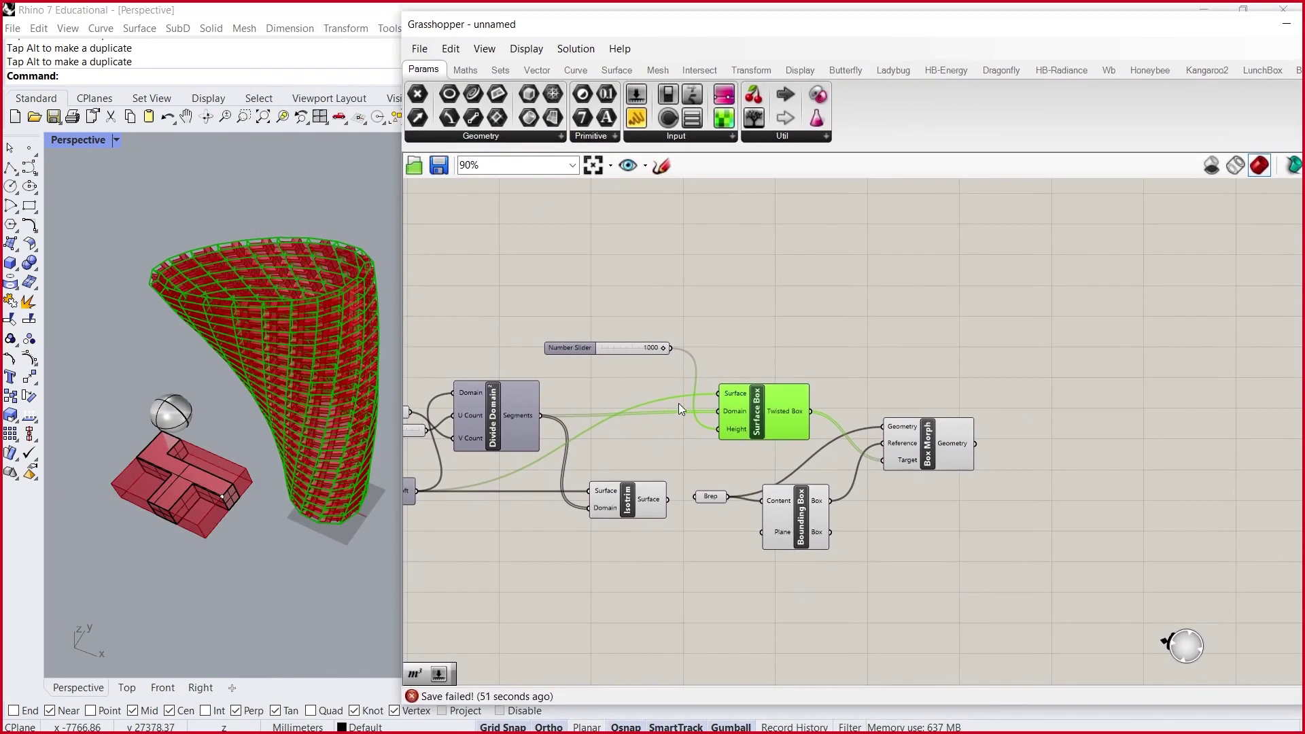
pyautogui.click(524, 420)
pyautogui.scroll(-3, 884, 289)
pyautogui.scroll(5, 542, 392)
pyautogui.rightClick(569, 453)
pyautogui.click(785, 665)
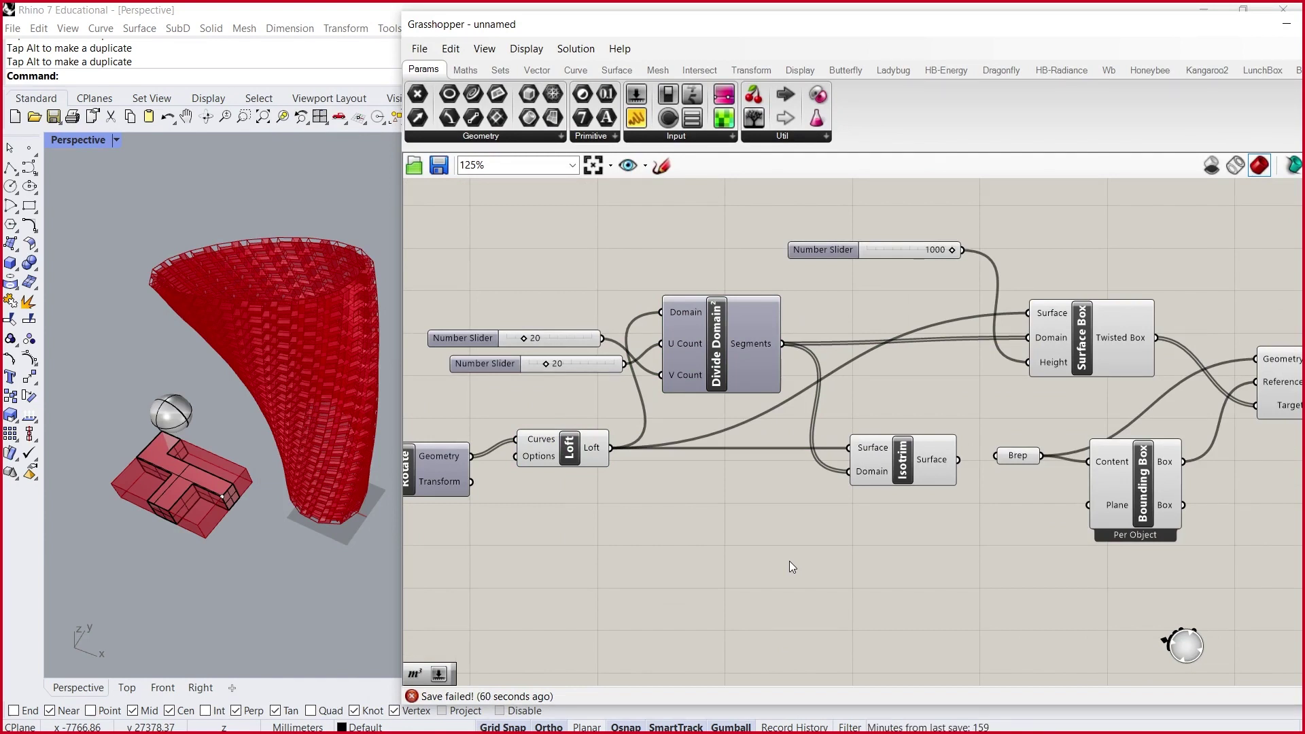
pyautogui.rightClick(573, 443)
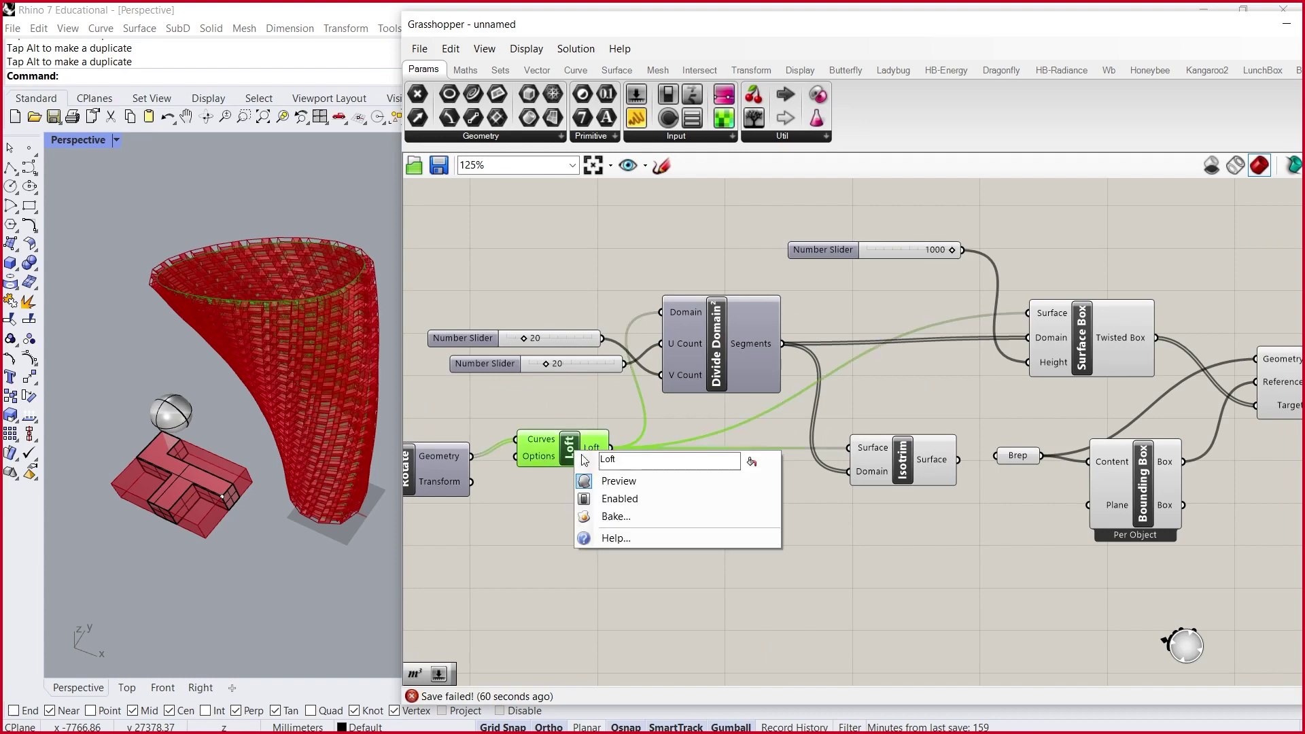
pyautogui.moveTo(1151, 34); pyautogui.dragTo(1033, 44)
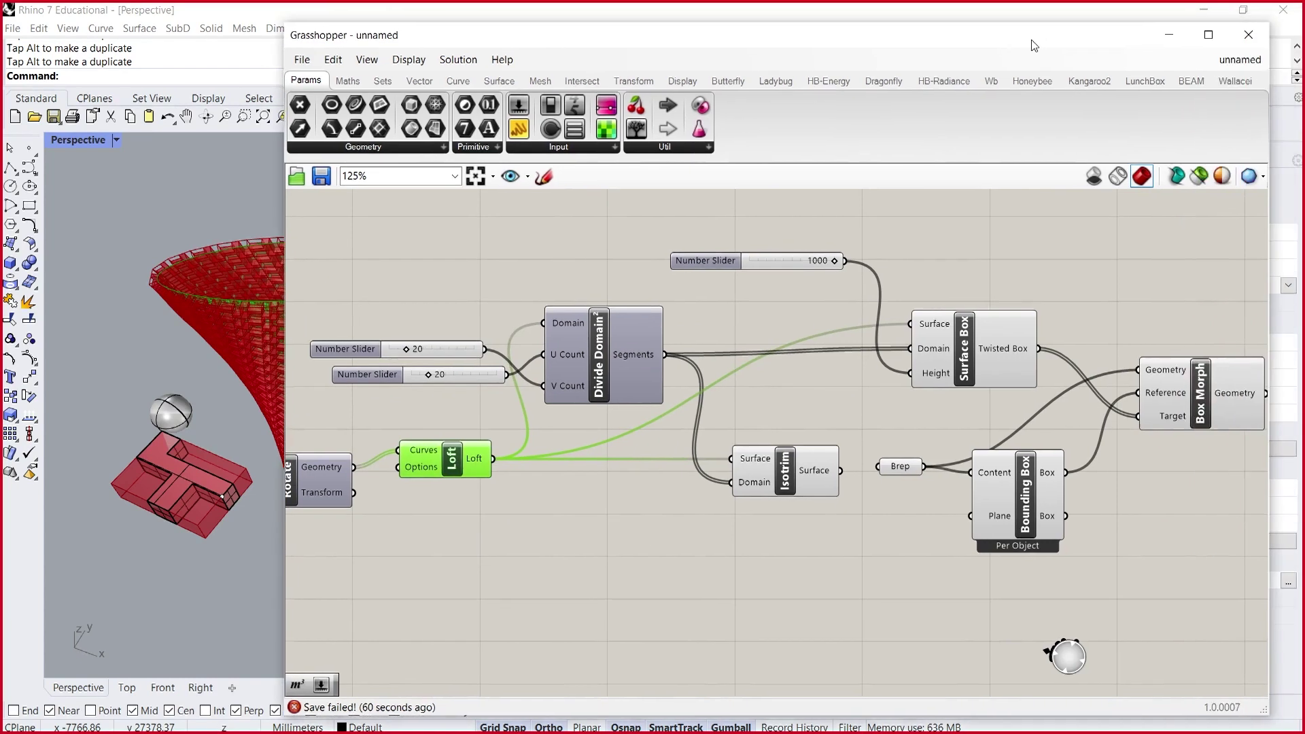
# - Restrict the preview to selected components and show only the Box Morph result, with the whole definition in view
pyautogui.click(1200, 176)
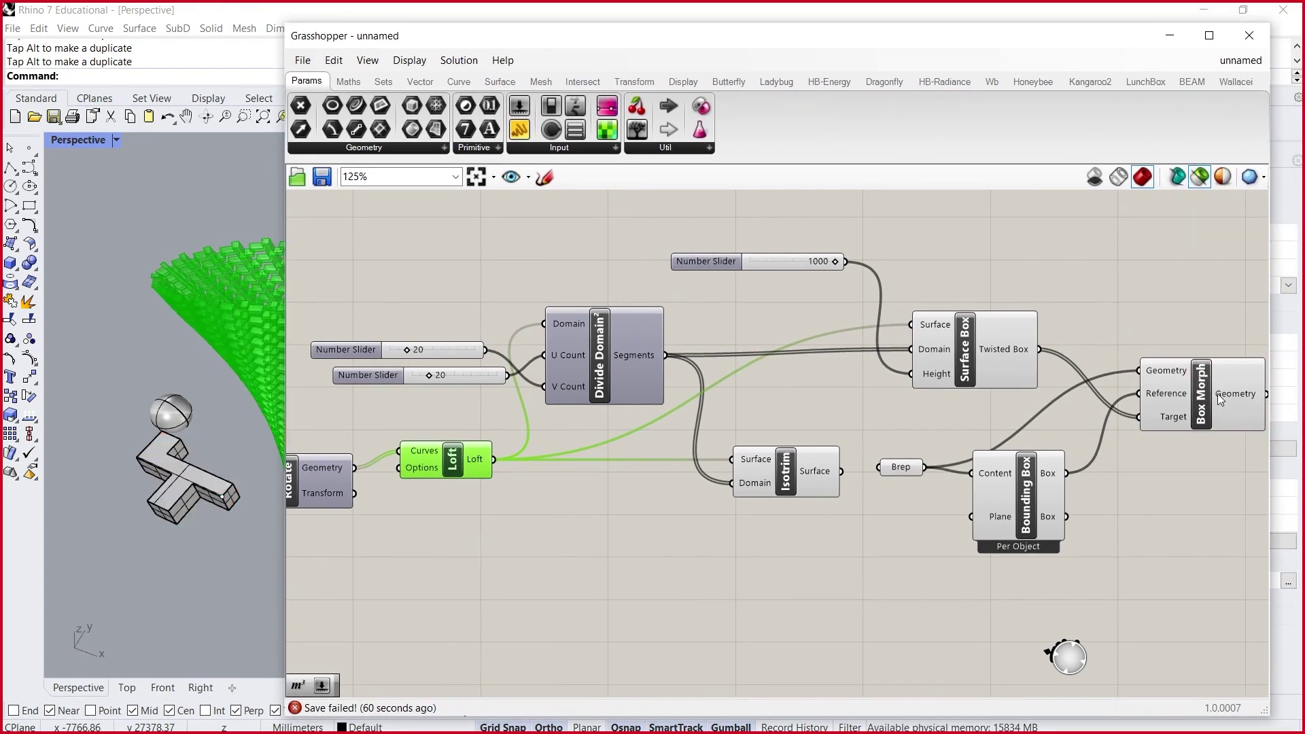
pyautogui.click(1219, 393)
pyautogui.scroll(-8, 610, 285)
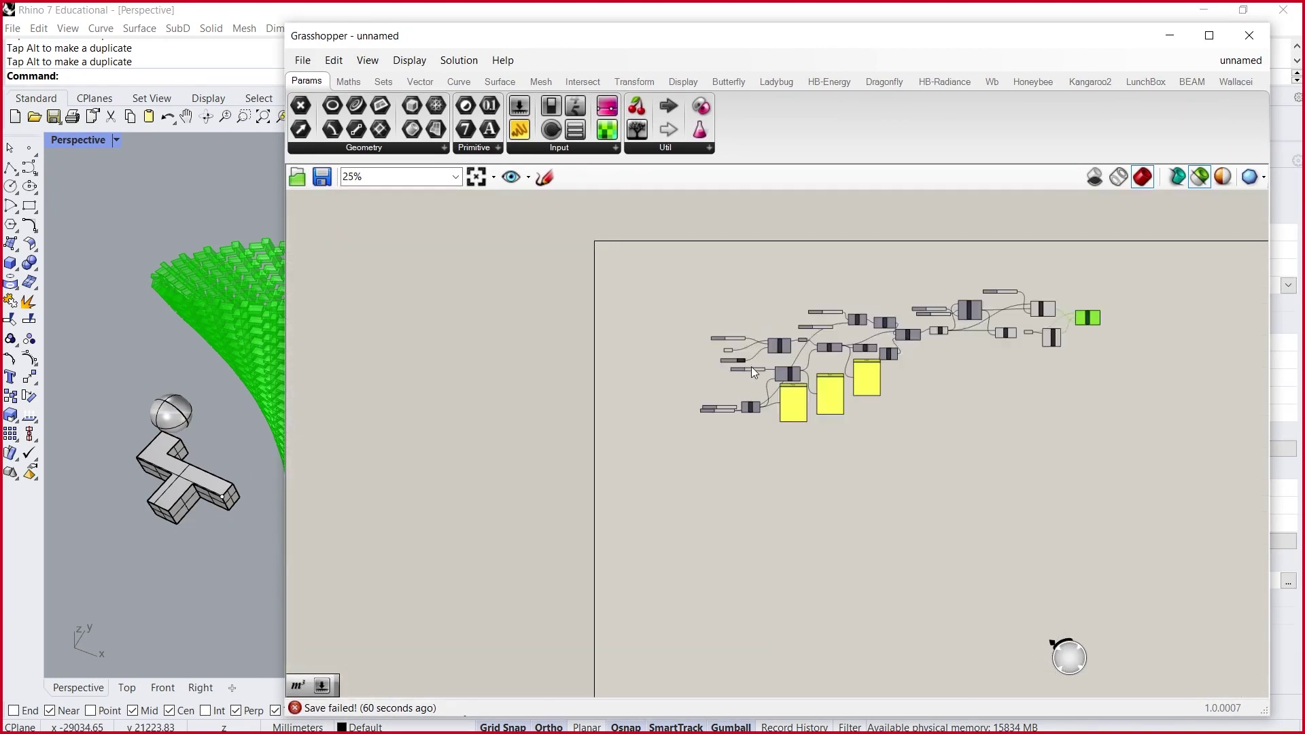
# - Reduce the Count slider of the Series component to 6 so the tower has fewer levels
pyautogui.scroll(11, 752, 366)
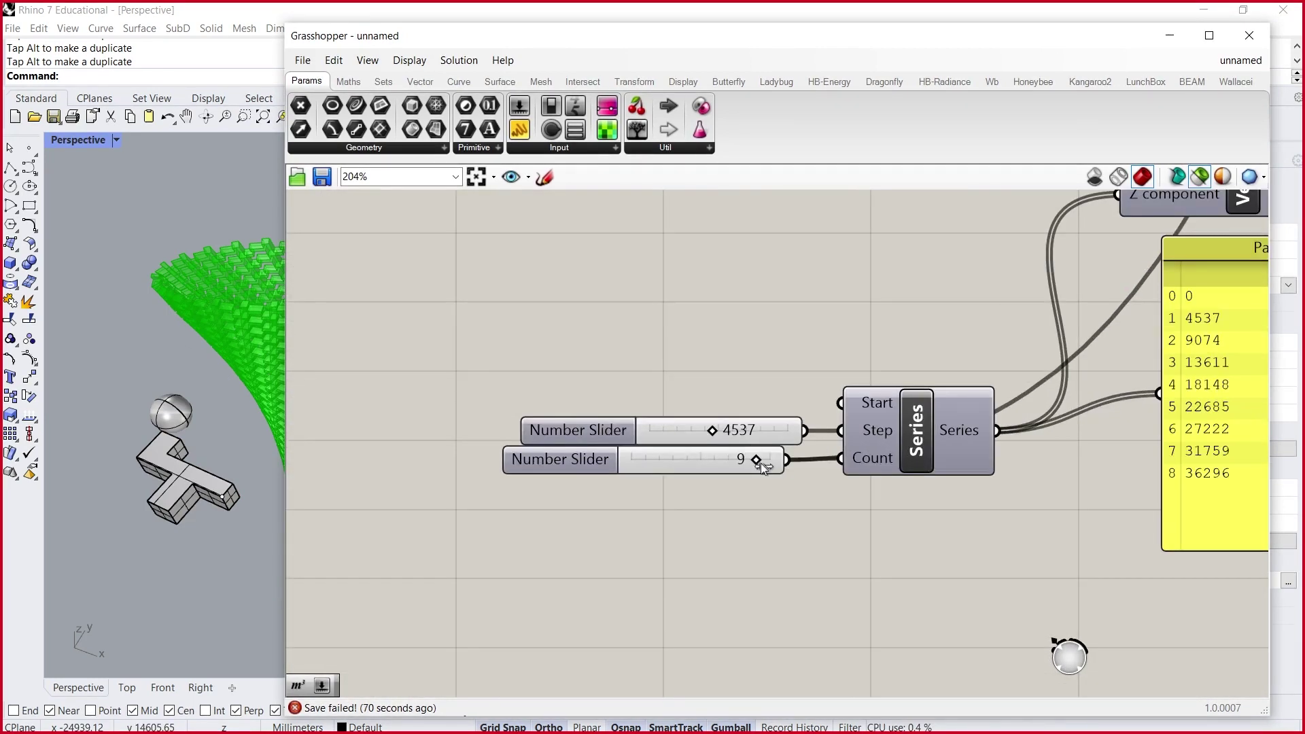
pyautogui.moveTo(651, 603); pyautogui.dragTo(651, 603)
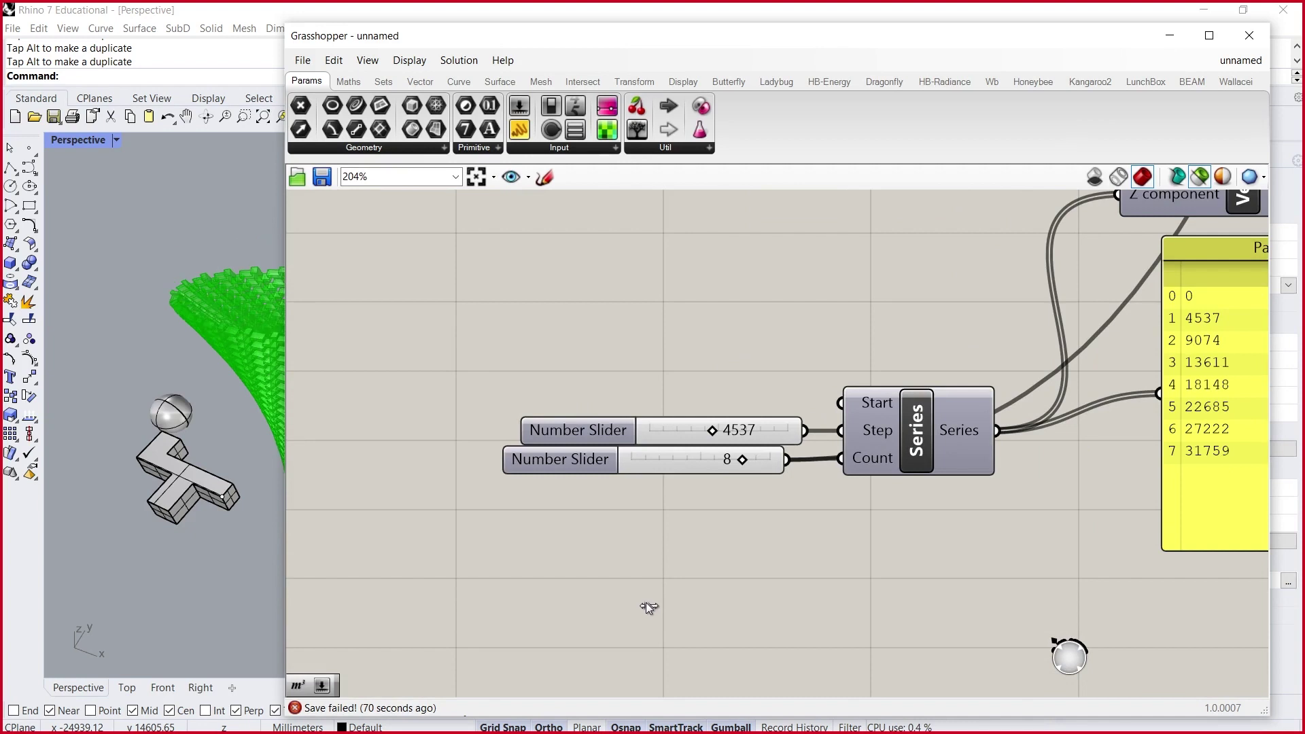
pyautogui.moveTo(646, 602); pyautogui.dragTo(638, 598)
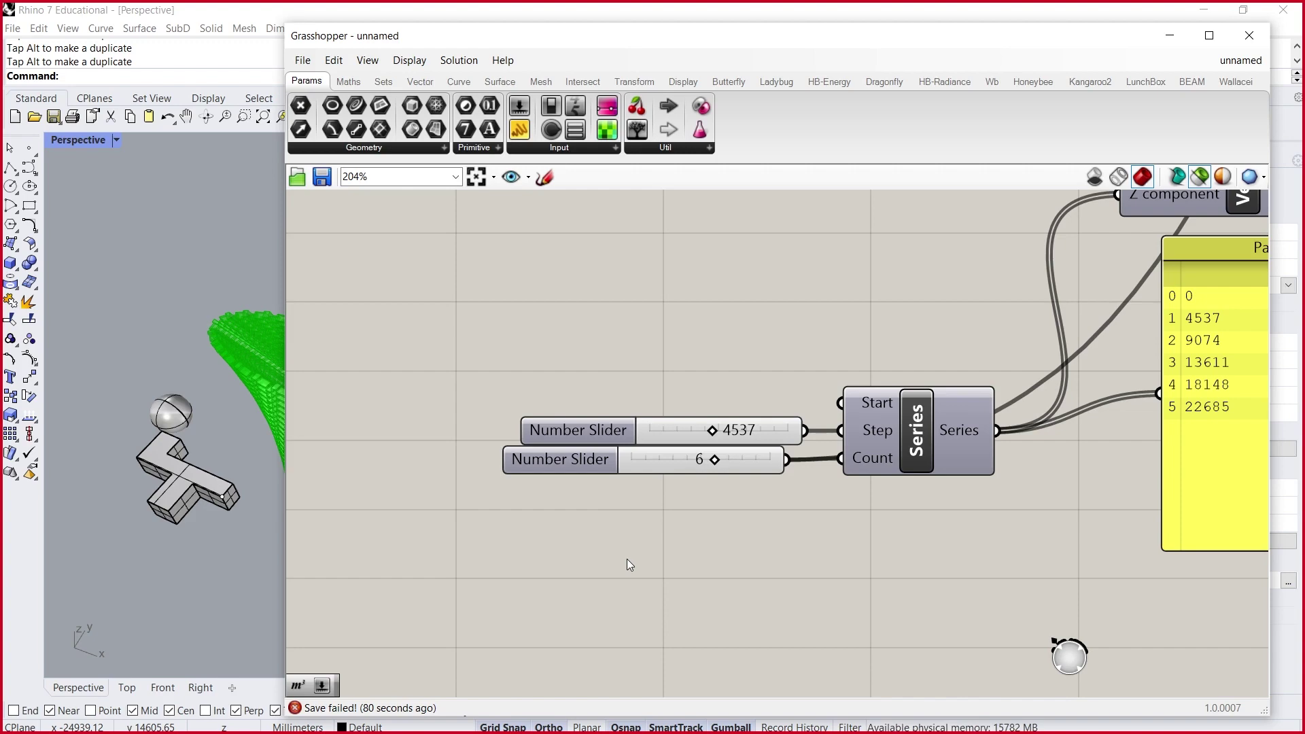
# - Move the Surface Box, Brep, Bounding Box and Box Morph components closer to Divide Domain², and reposition the 1000 height slider above Divide Domain²
pyautogui.scroll(-7, 618, 594)
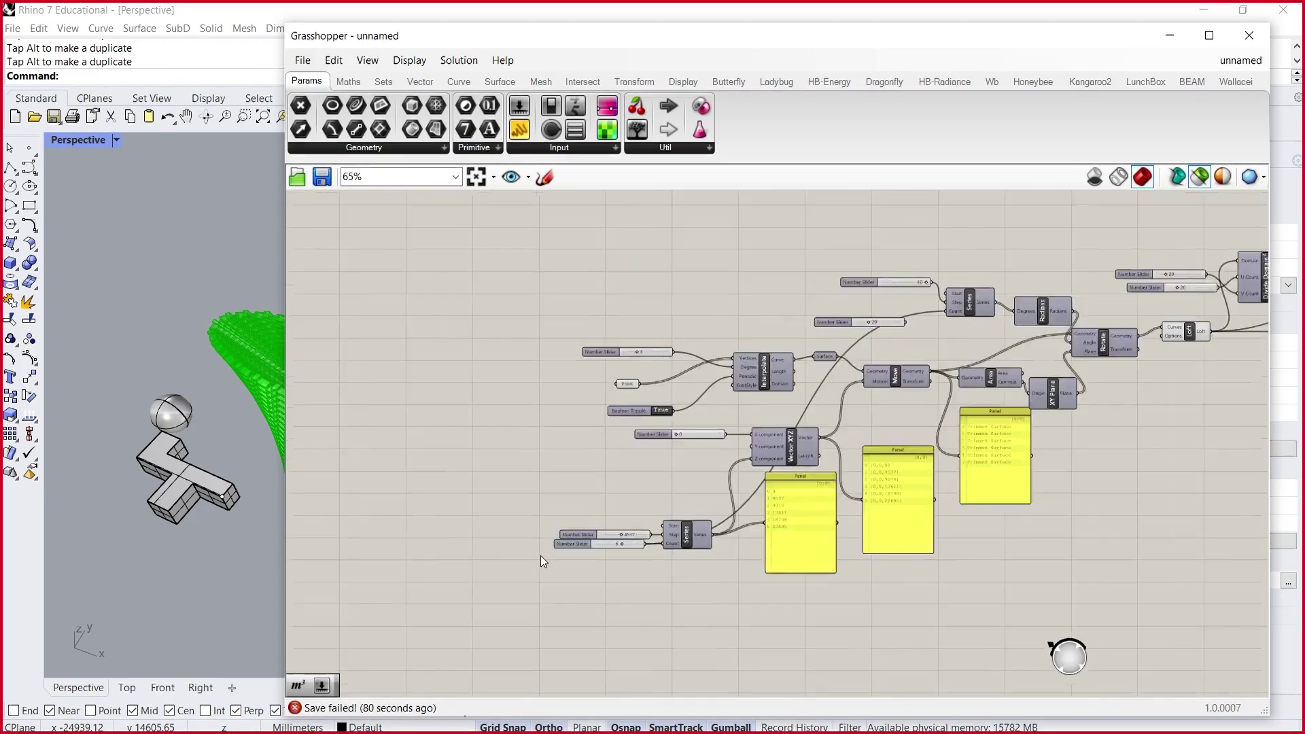
pyautogui.scroll(2, 1021, 379)
pyautogui.moveTo(1021, 380); pyautogui.dragTo(901, 471, button='right')
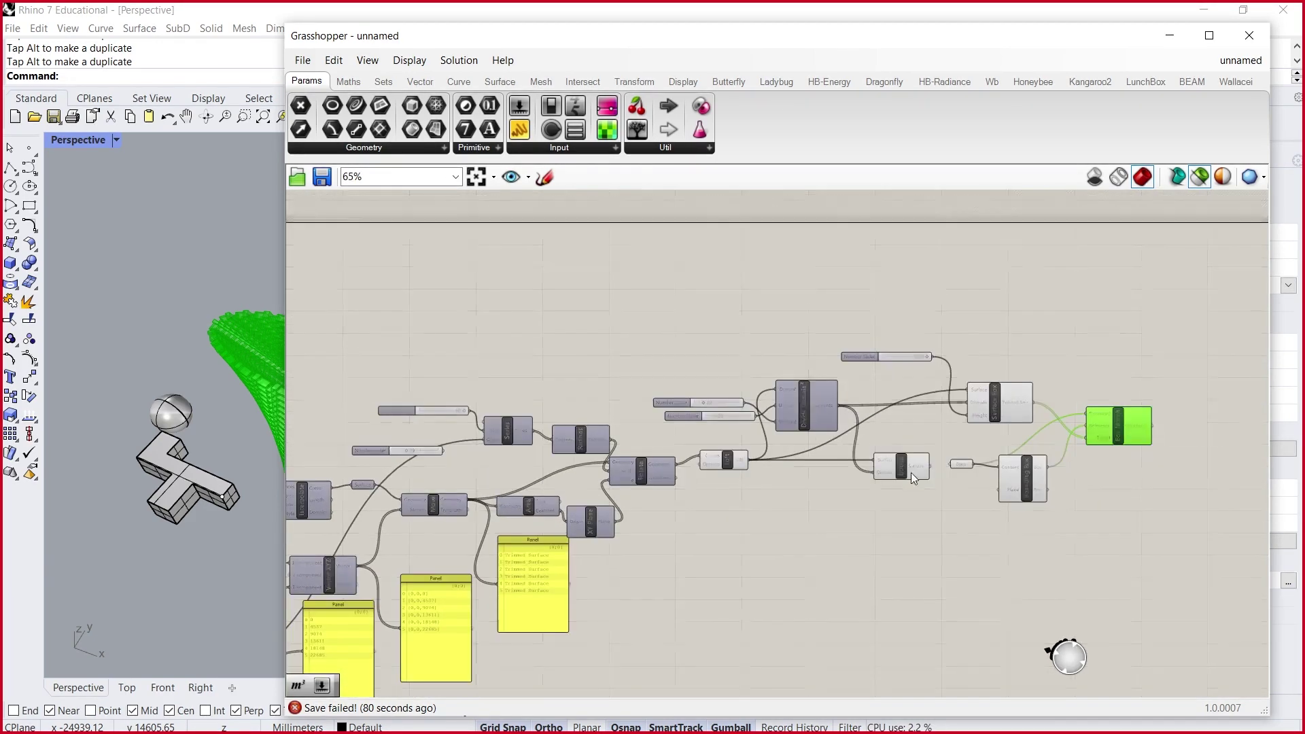
pyautogui.moveTo(1169, 526); pyautogui.dragTo(966, 337)
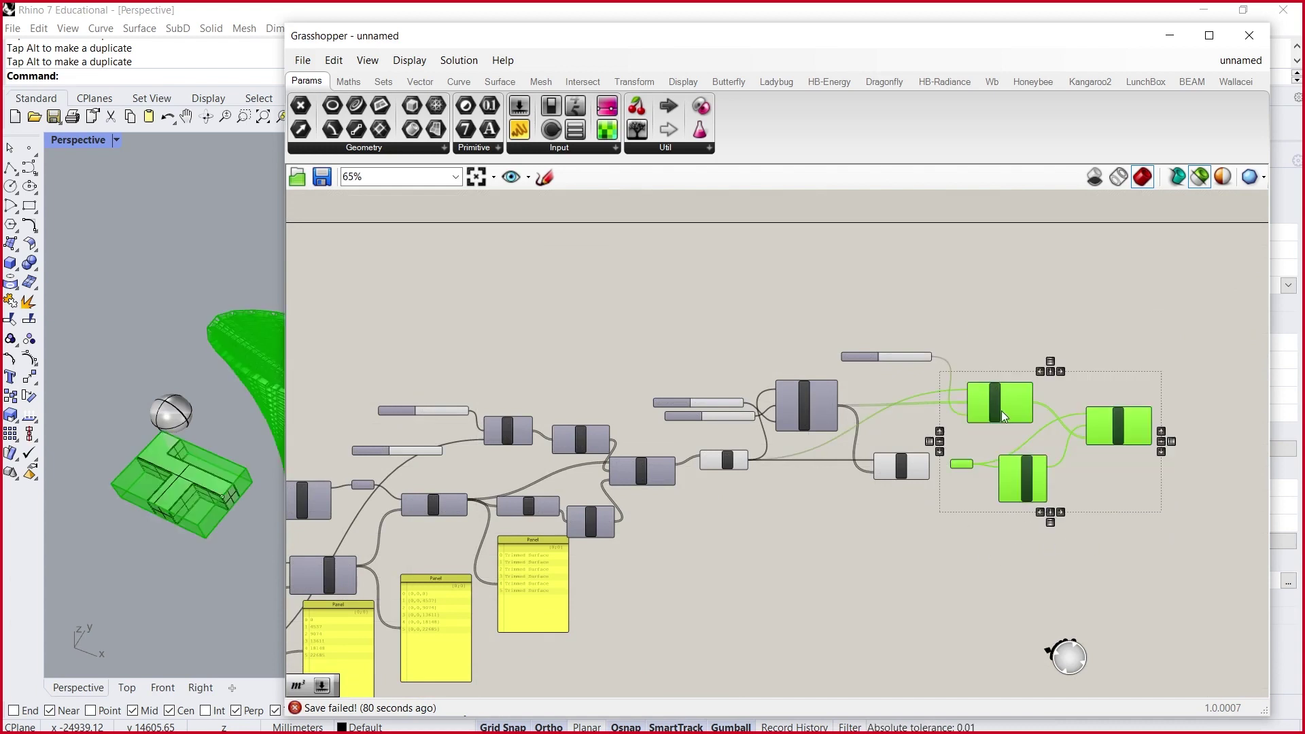
pyautogui.click(983, 377)
pyautogui.moveTo(1217, 583); pyautogui.dragTo(934, 372)
pyautogui.click(850, 352)
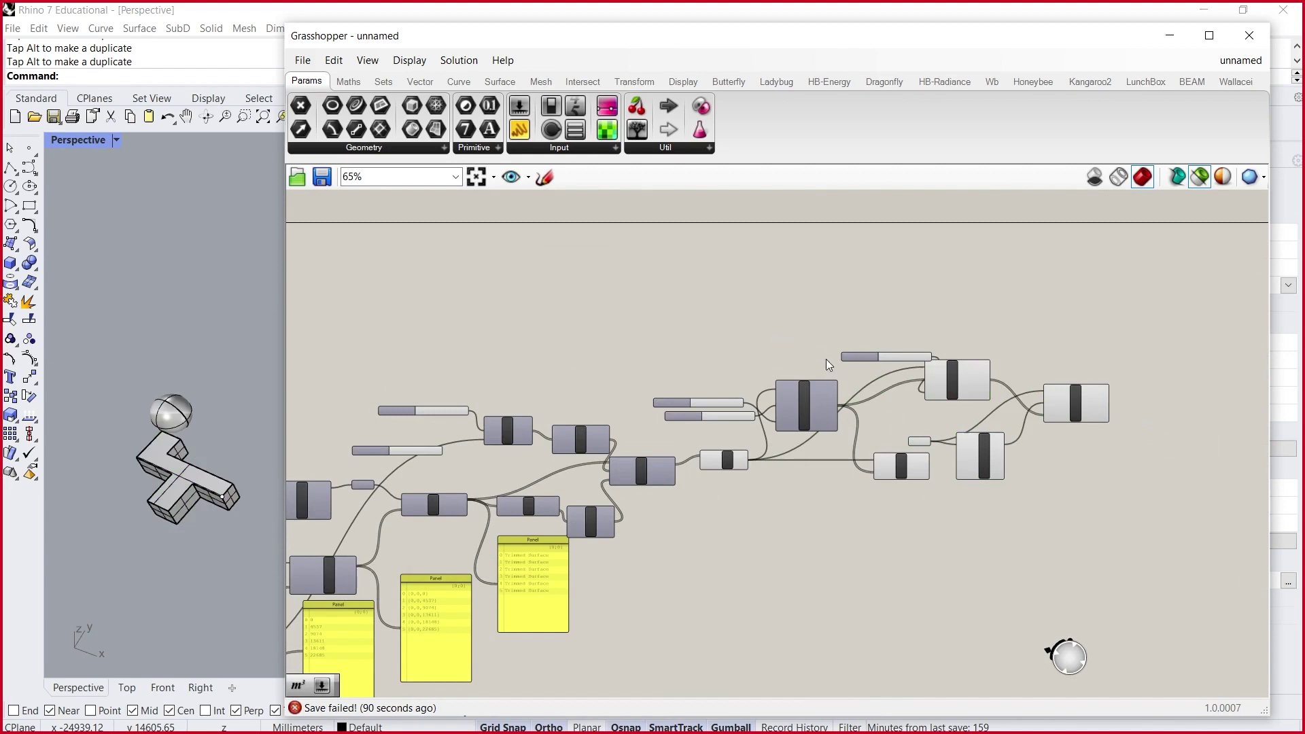
pyautogui.moveTo(852, 359); pyautogui.dragTo(775, 349)
pyautogui.scroll(3, 649, 422)
pyautogui.scroll(2, 1217, 385)
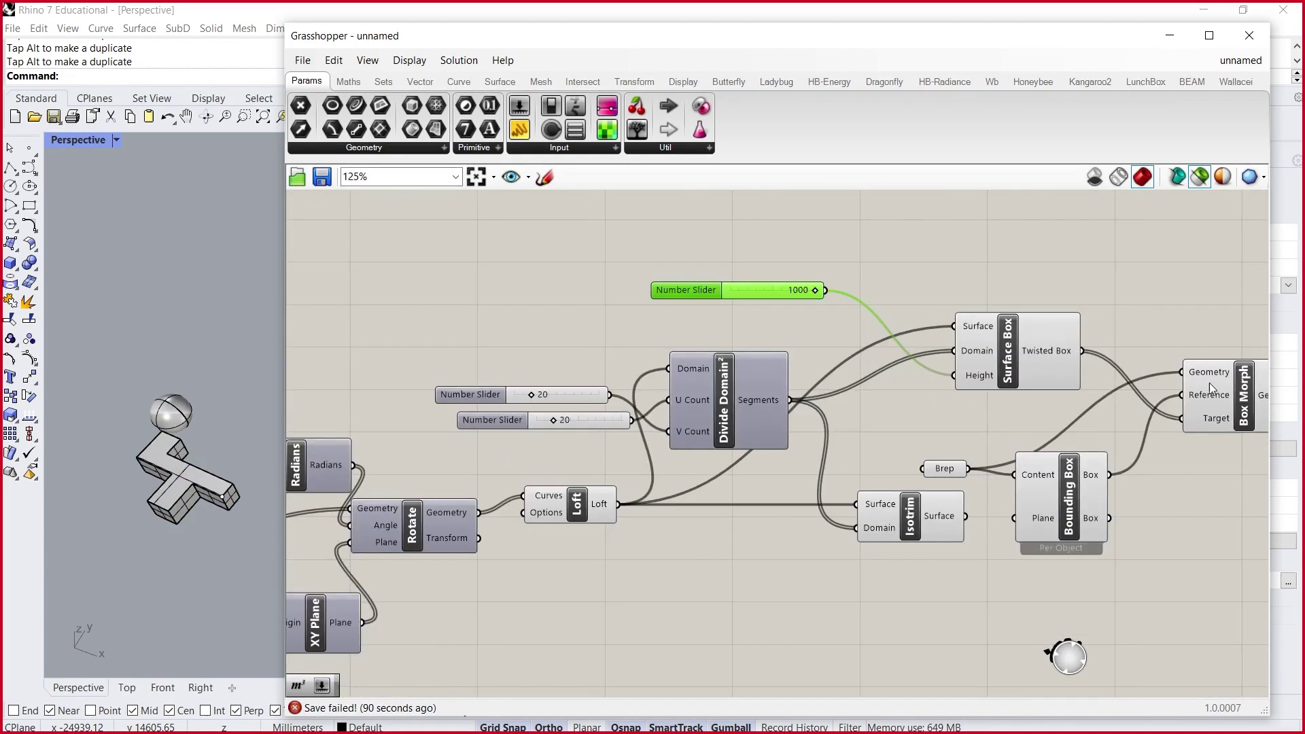
pyautogui.scroll(-2, 446, 496)
pyautogui.scroll(1, 955, 447)
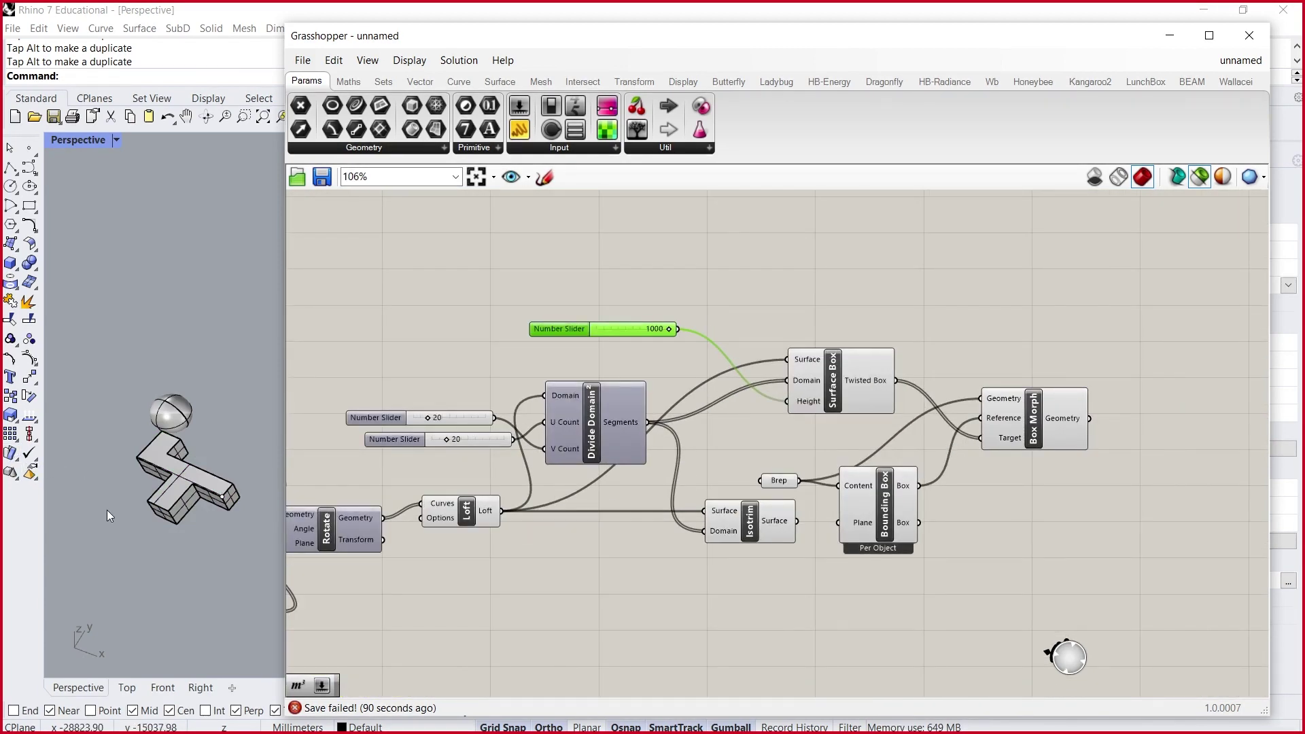
# - Preview the Box Morph result in the Perspective viewport and examine the shortened tower up close
pyautogui.scroll(-3, 106, 508)
pyautogui.click(1062, 406)
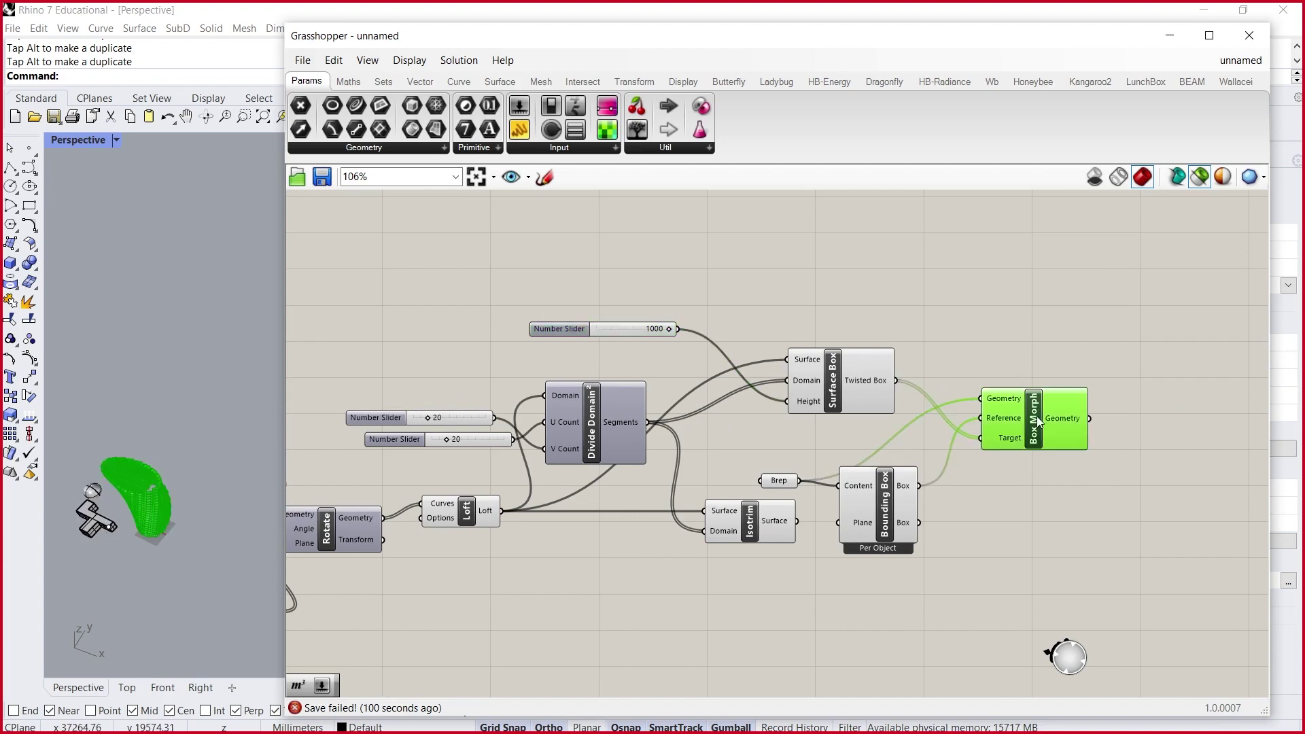
pyautogui.scroll(5, 209, 426)
pyautogui.scroll(2, 208, 418)
pyautogui.scroll(-4, 152, 455)
pyautogui.scroll(4, 113, 473)
pyautogui.scroll(-4, 160, 496)
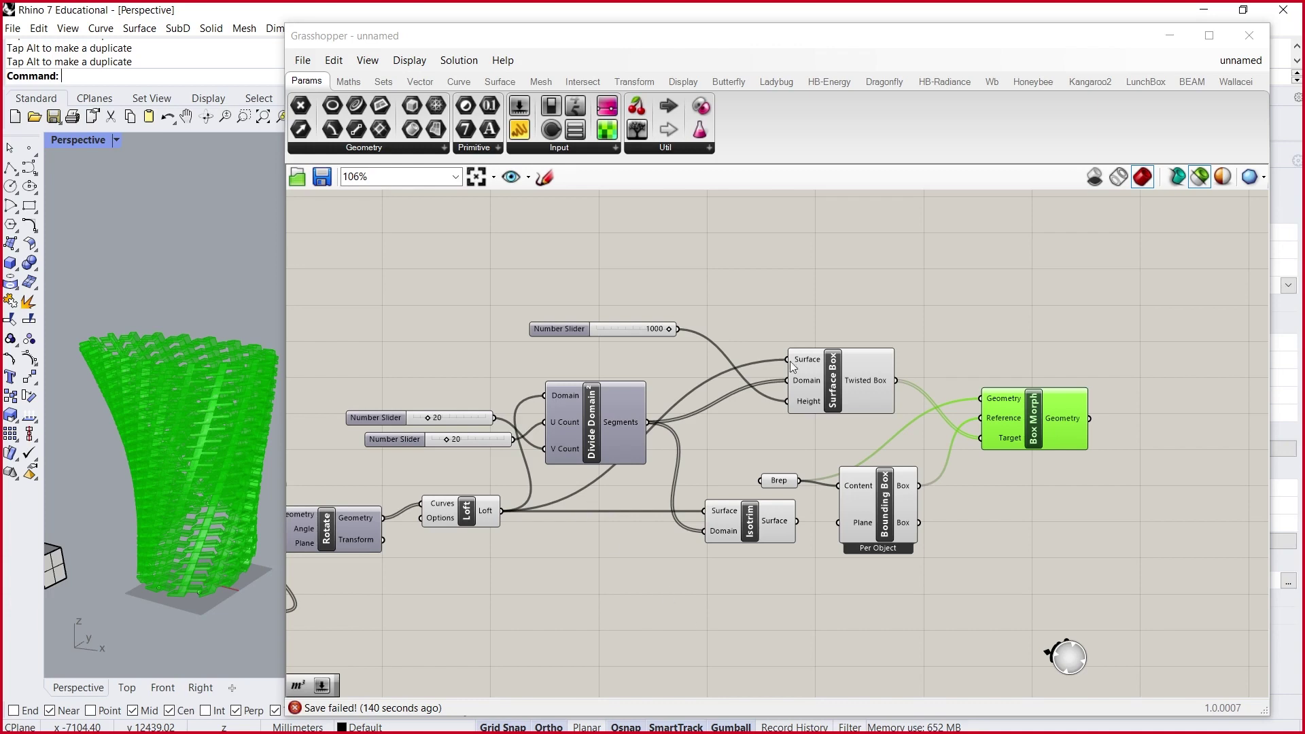
# - Group the height slider, Divide Domain², Surface Box, Isotrim, Brep, Bounding Box and Box Morph, and move the group farther from Loft
pyautogui.scroll(-5, 857, 329)
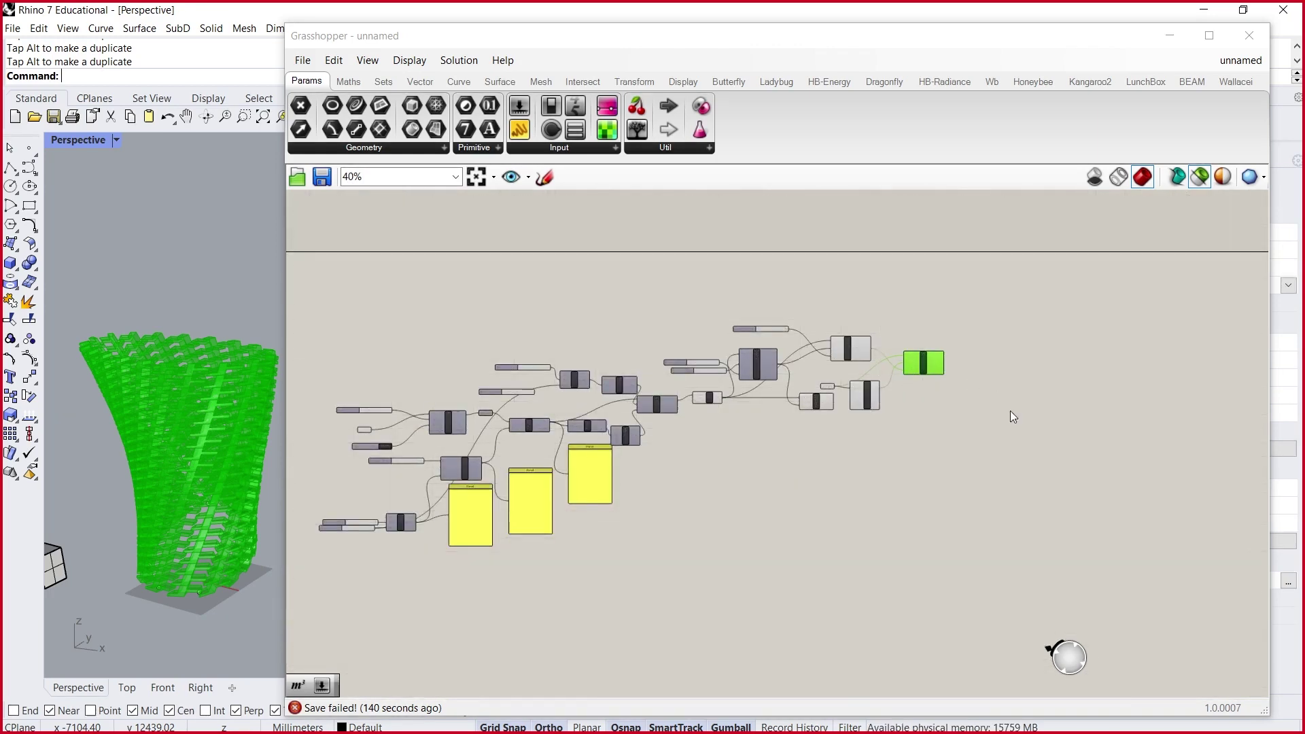
pyautogui.moveTo(991, 475); pyautogui.dragTo(698, 291)
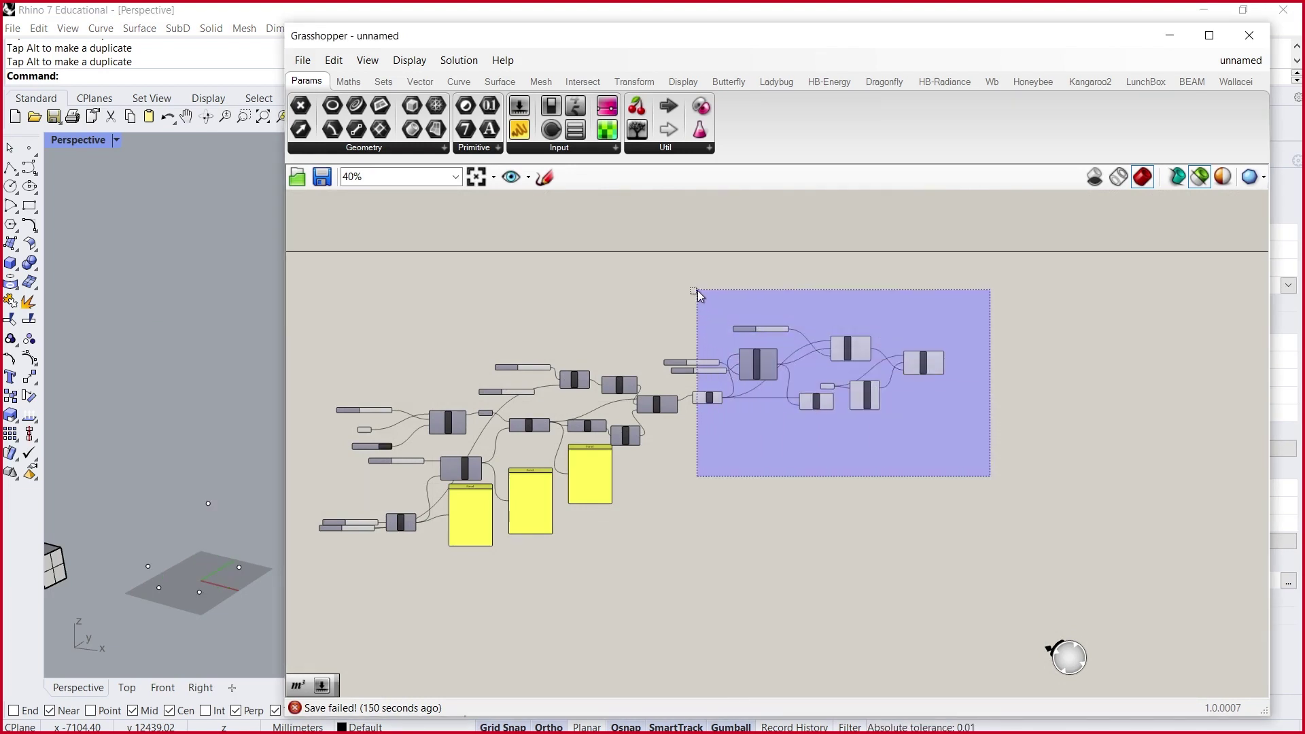
pyautogui.moveTo(698, 291); pyautogui.dragTo(814, 556)
pyautogui.scroll(7, 798, 408)
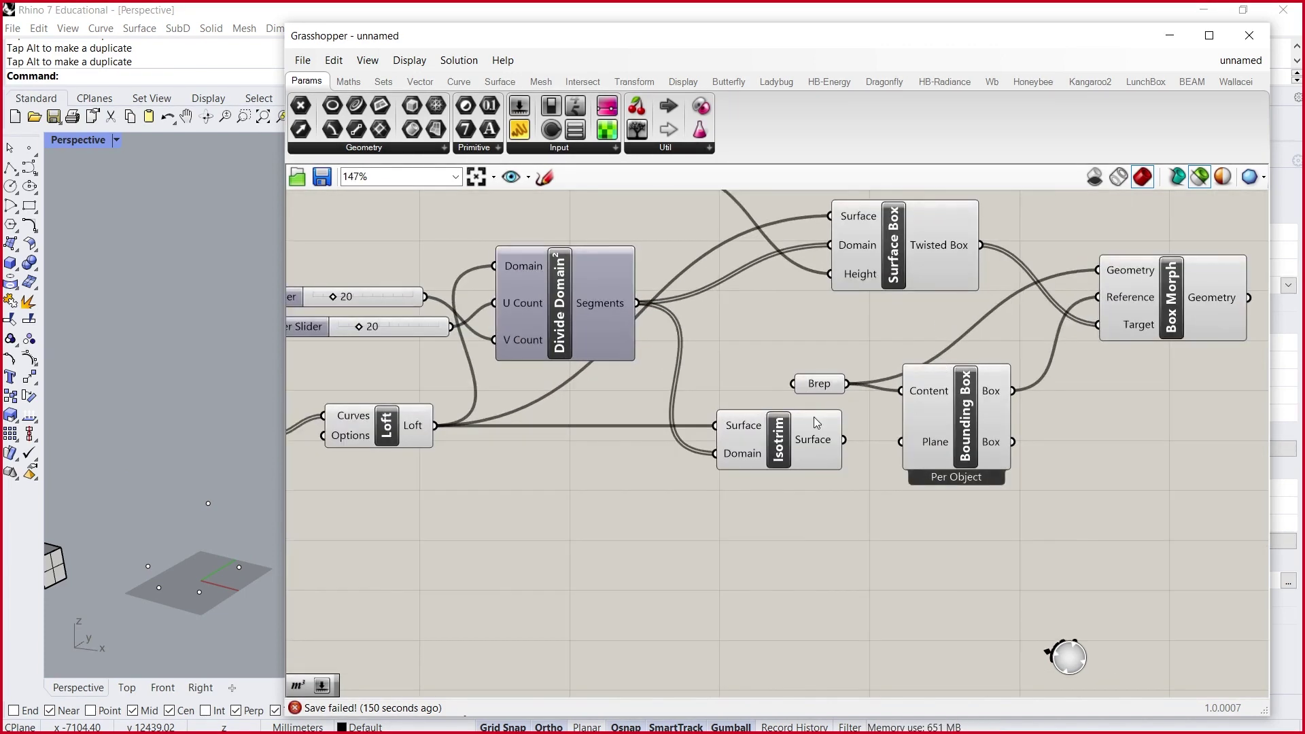
pyautogui.scroll(-3, 915, 407)
pyautogui.moveTo(1095, 542); pyautogui.dragTo(619, 276)
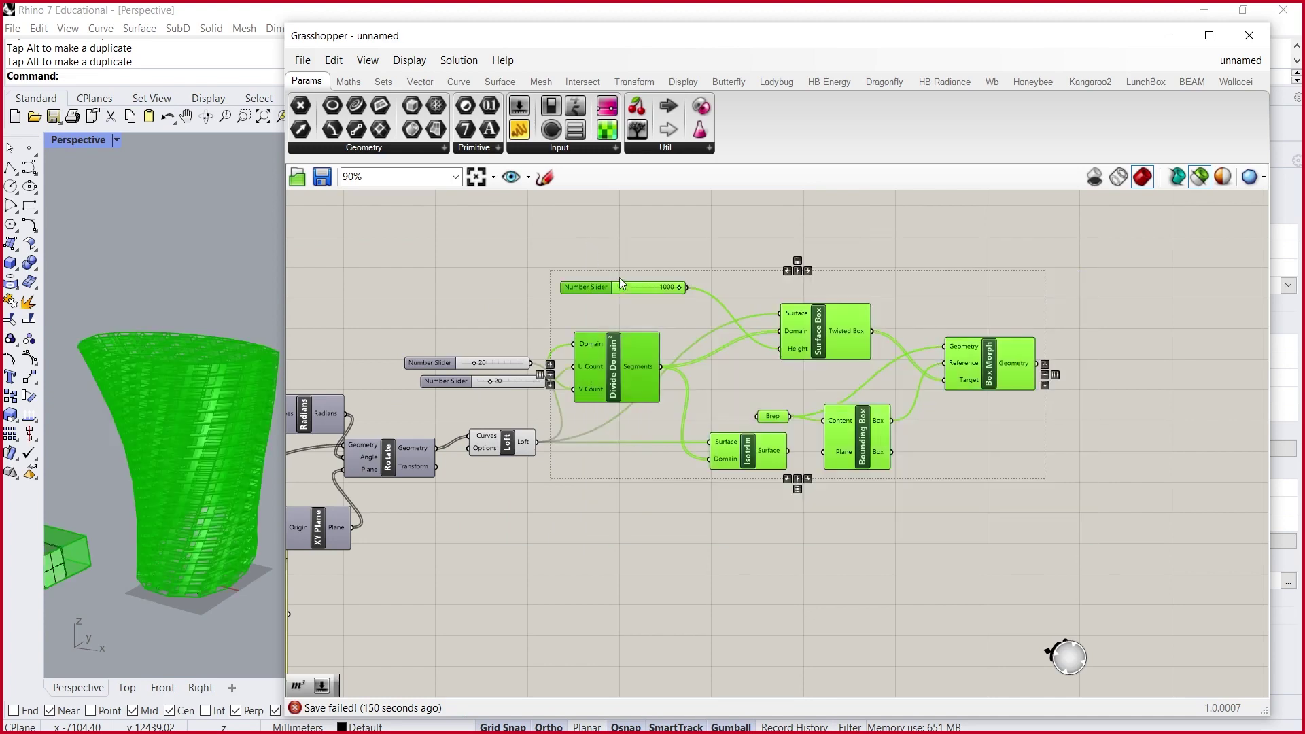
pyautogui.moveTo(667, 354); pyautogui.dragTo(712, 355)
pyautogui.click(692, 541)
pyautogui.doubleClick(692, 541)
pyautogui.write('text')
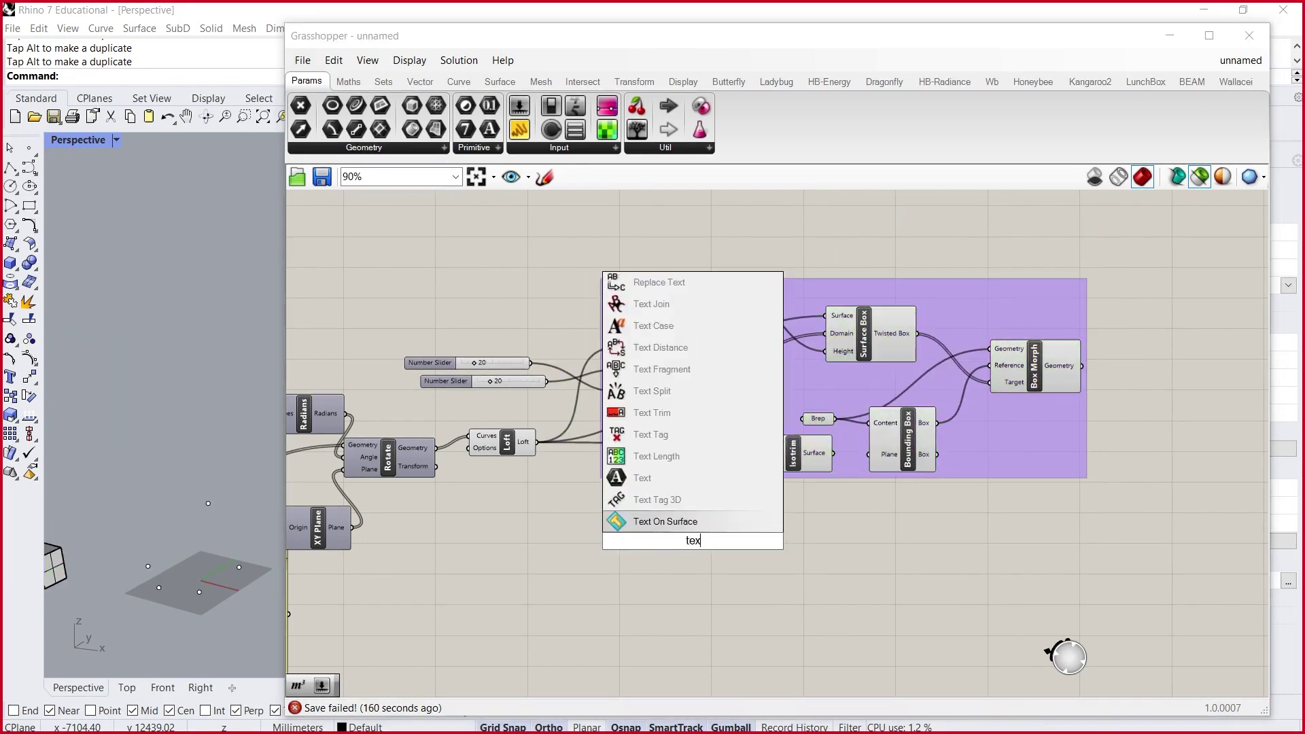
pyautogui.press('Return')
pyautogui.click(692, 541)
pyautogui.press('Delete')
# - Add a Scribble note below the group and replace its default text with "This is for Box morphing"
pyautogui.doubleClick(665, 536)
pyautogui.write('scri')
pyautogui.press('Return')
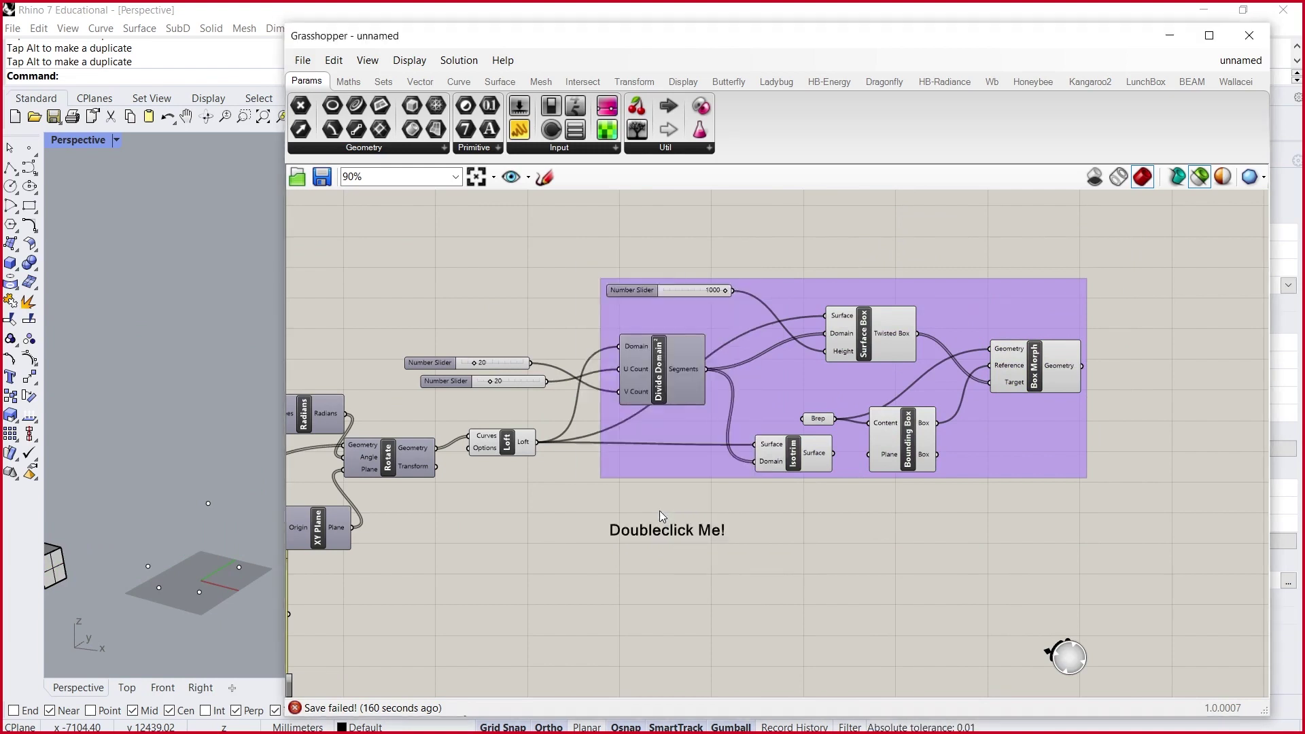
pyautogui.doubleClick(666, 528)
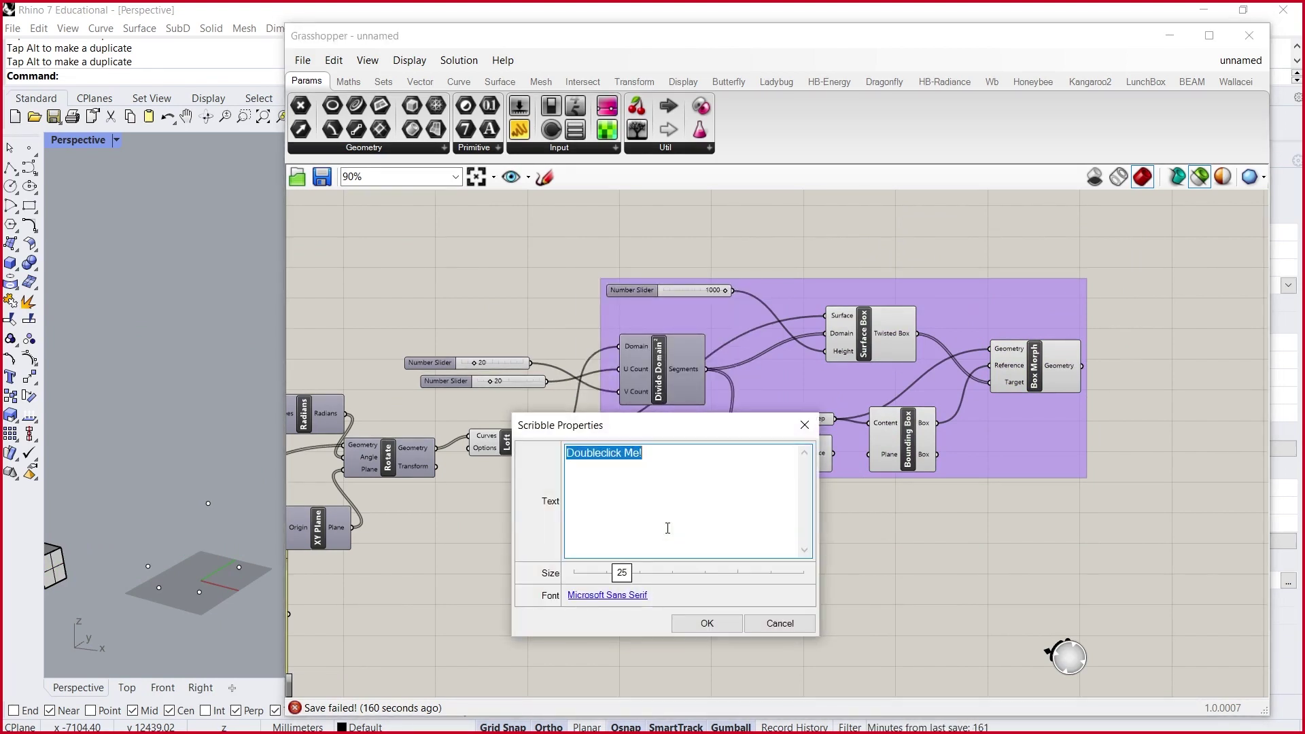
pyautogui.press('BackSpace')
pyautogui.write('This is for Box')
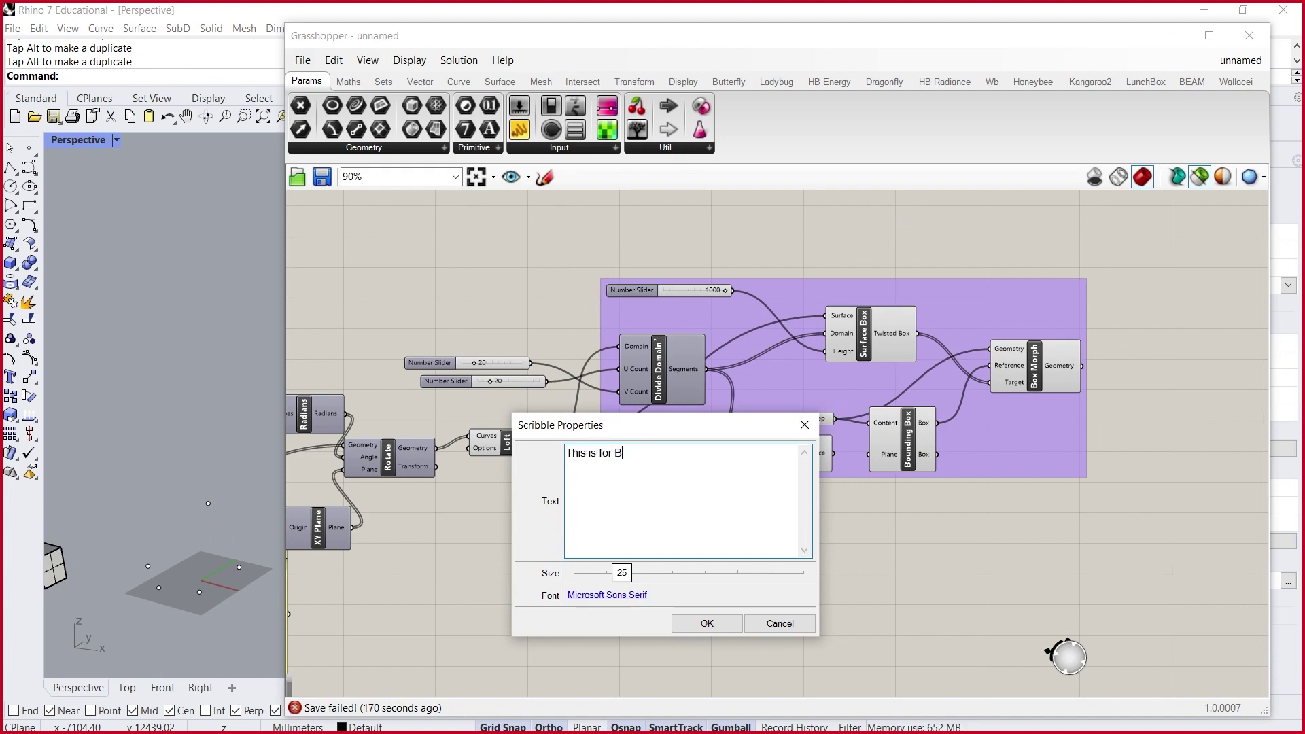
pyautogui.write('hing')
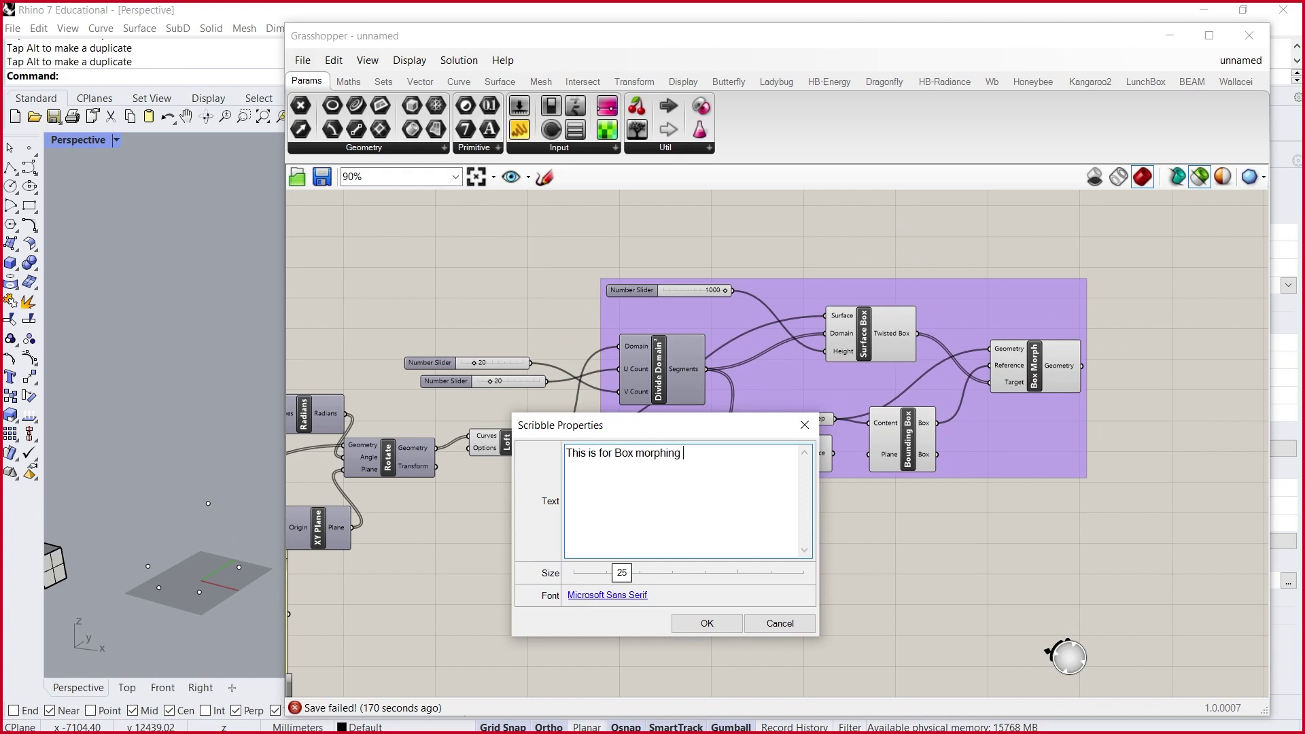
# - Add the line "- takes in box and chnages it to fit a surface" after a blank line and place the note just beneath the group
pyautogui.press('Return')
pyautogui.press('Return')
pyautogui.write('- take s ')
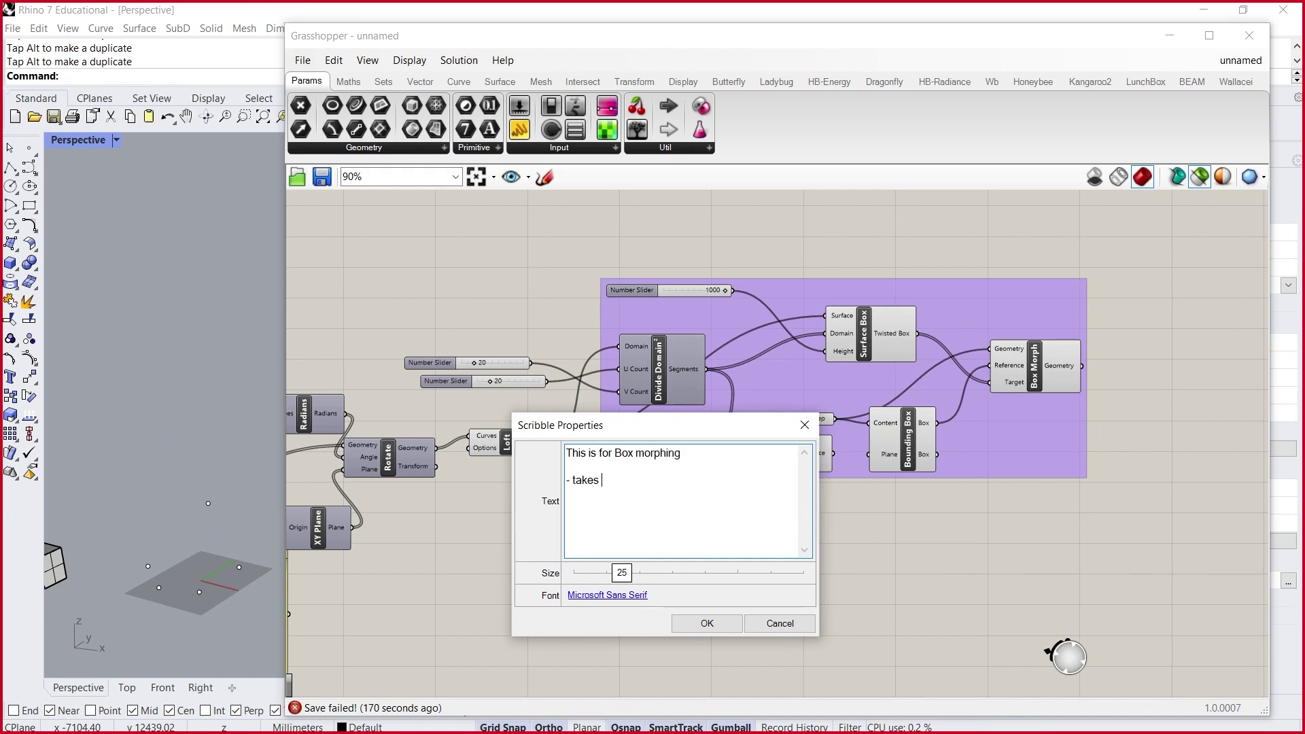
pyautogui.write('in box and chna')
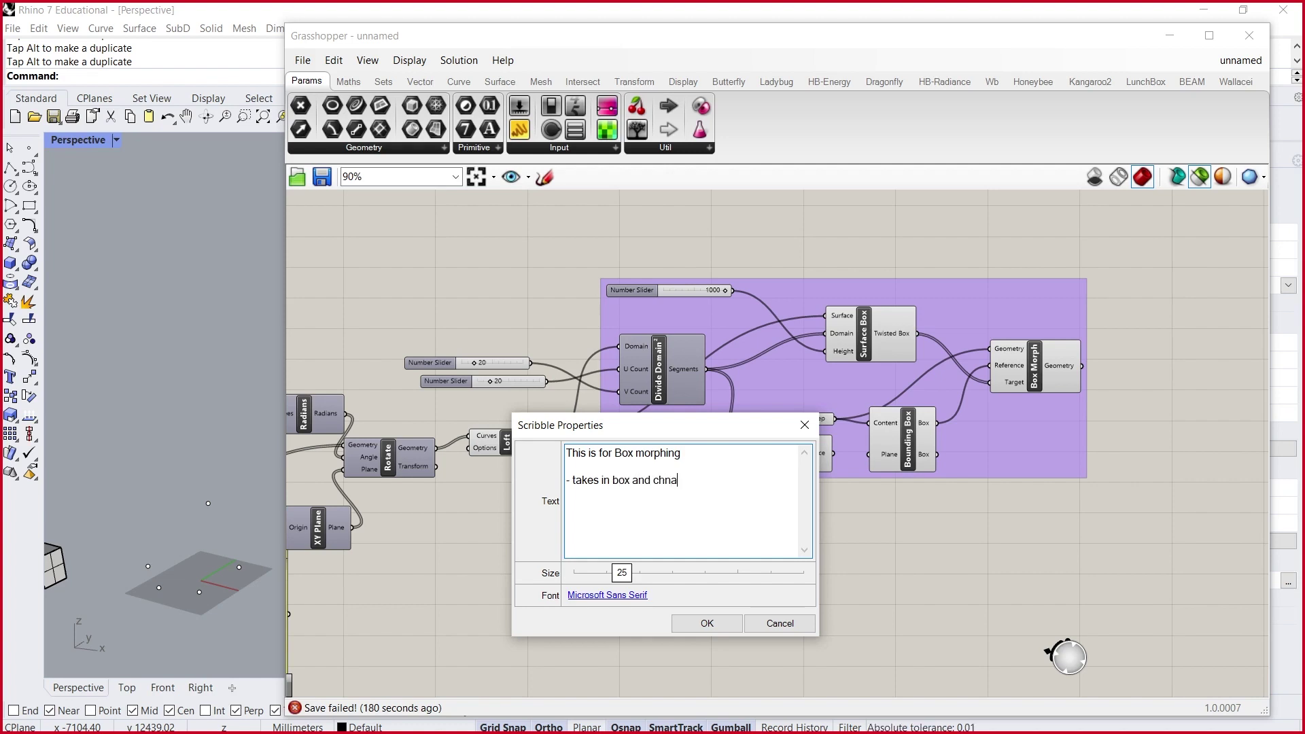
pyautogui.write('ges it to fit')
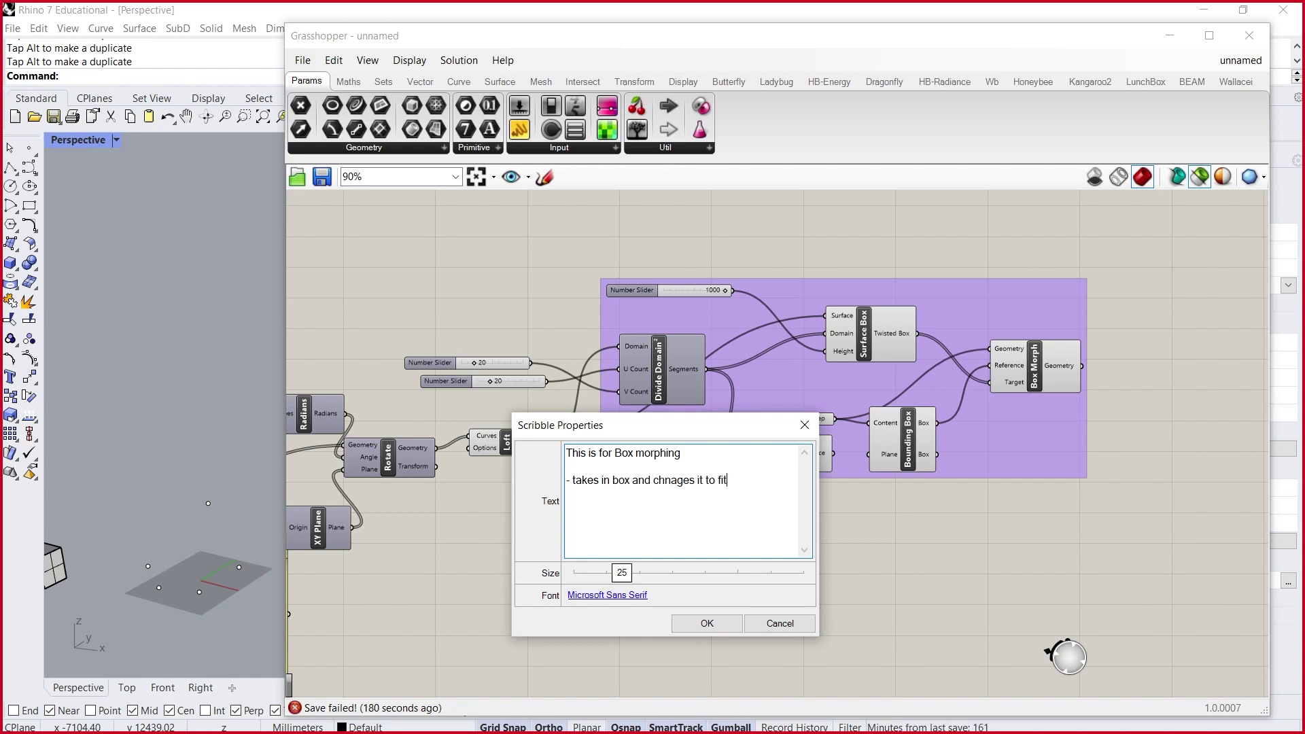
pyautogui.write(' a surface')
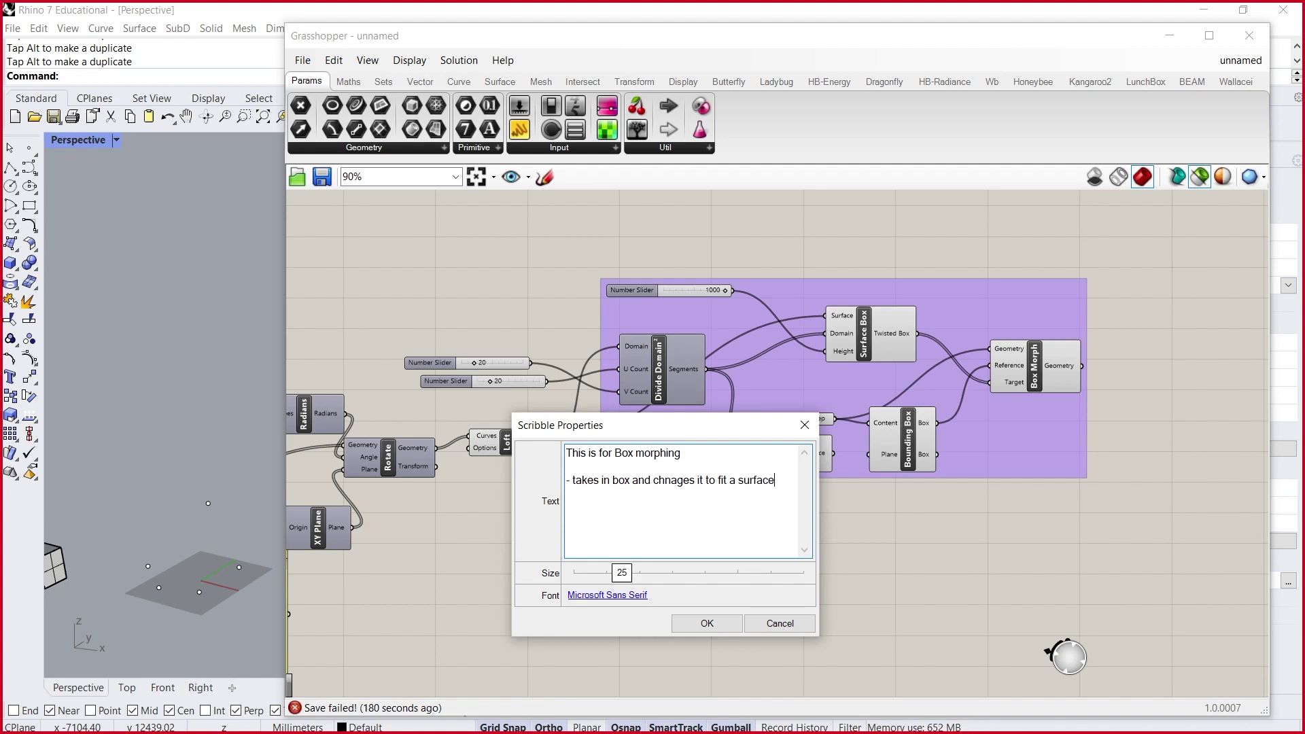
pyautogui.click(707, 623)
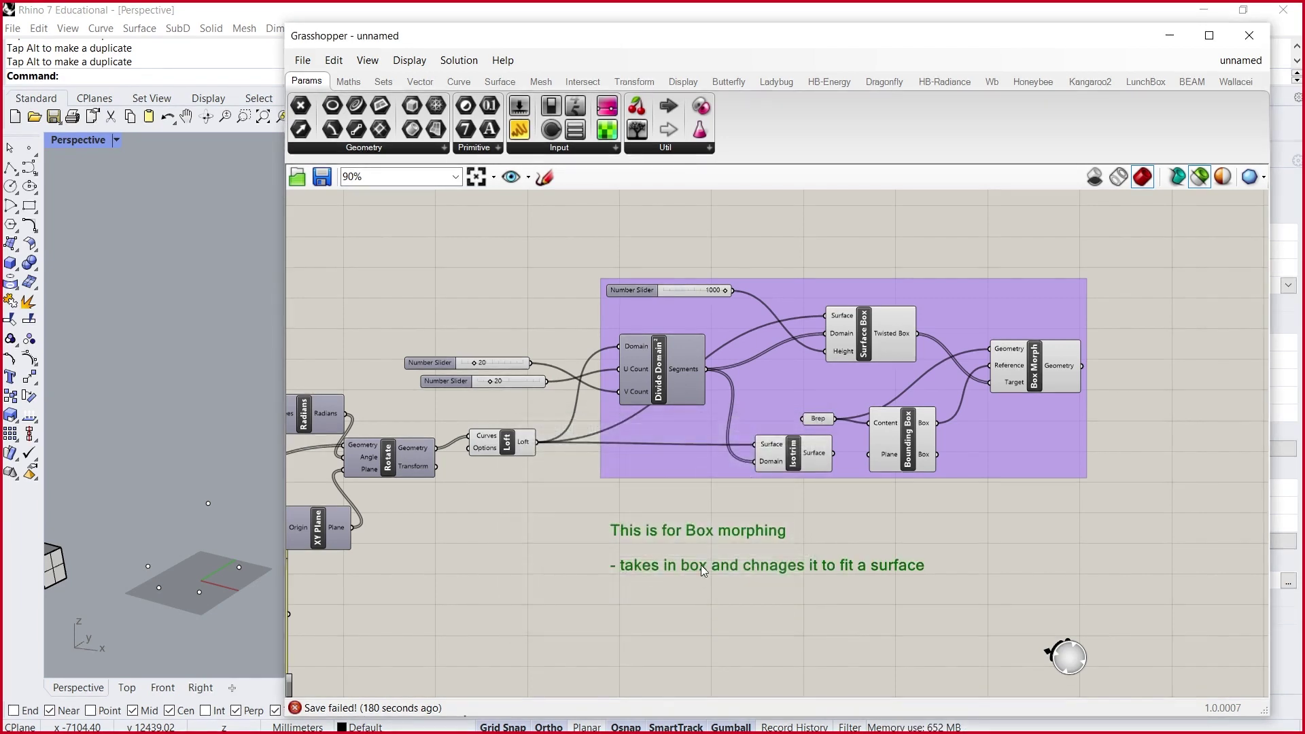
pyautogui.moveTo(688, 527); pyautogui.dragTo(688, 507)
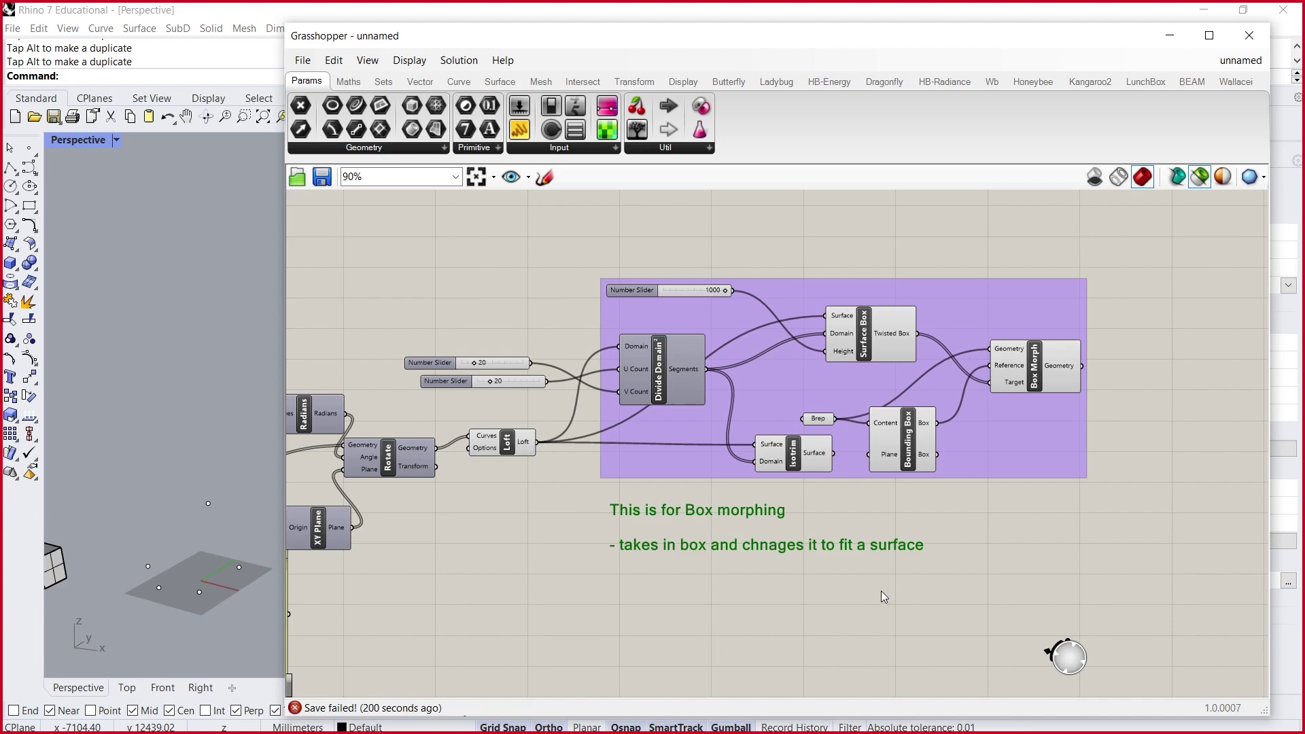
# - Review the purple Box Morph group and its Scribble note within the whole definition
pyautogui.scroll(-1, 883, 589)
pyautogui.scroll(-2, 1082, 473)
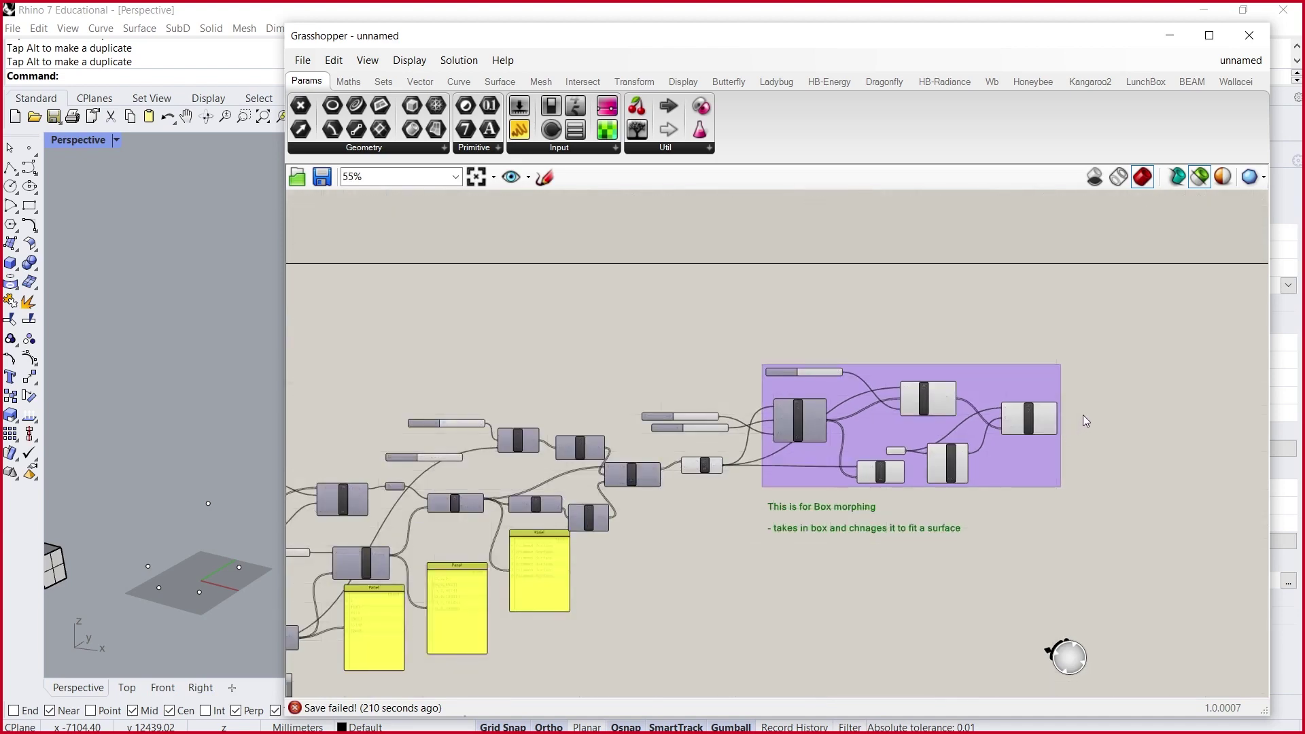
pyautogui.scroll(-2, 1082, 422)
pyautogui.scroll(2, 1090, 443)
pyautogui.scroll(3, 1149, 315)
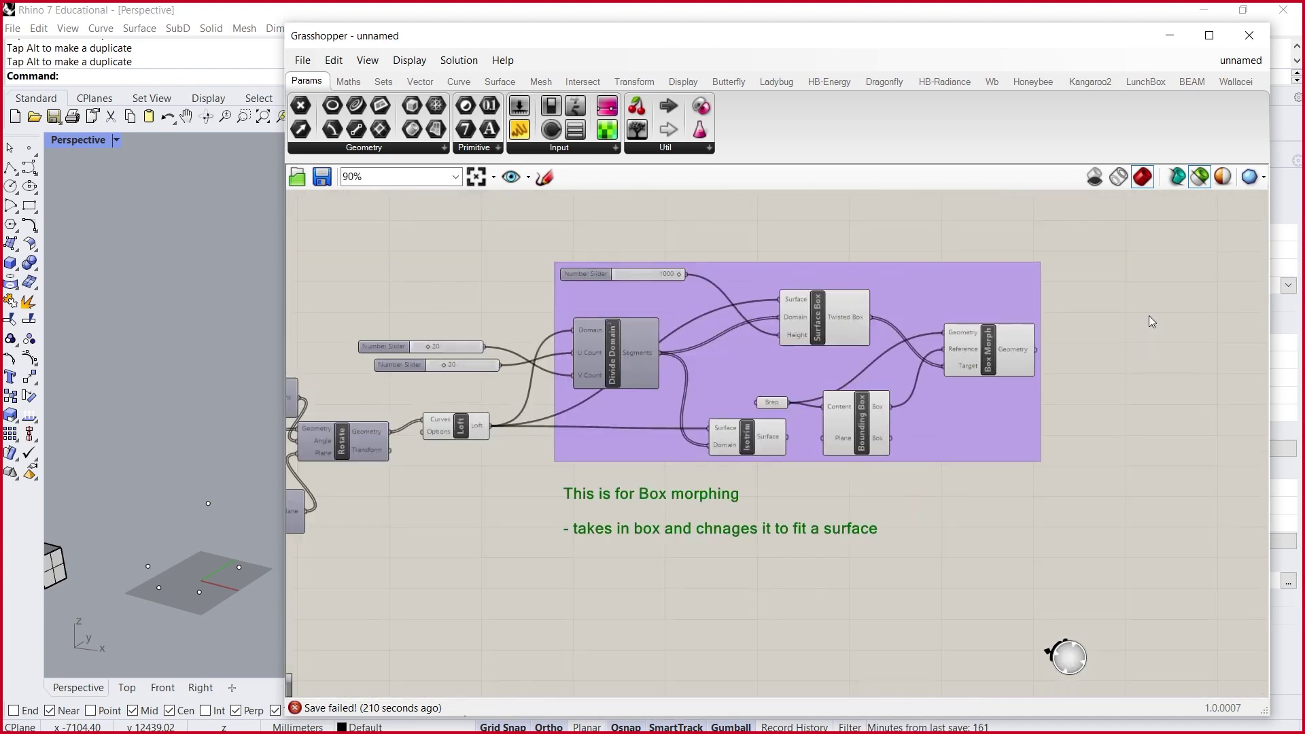
pyautogui.scroll(-5, 798, 407)
pyautogui.moveTo(931, 504); pyautogui.dragTo(679, 342)
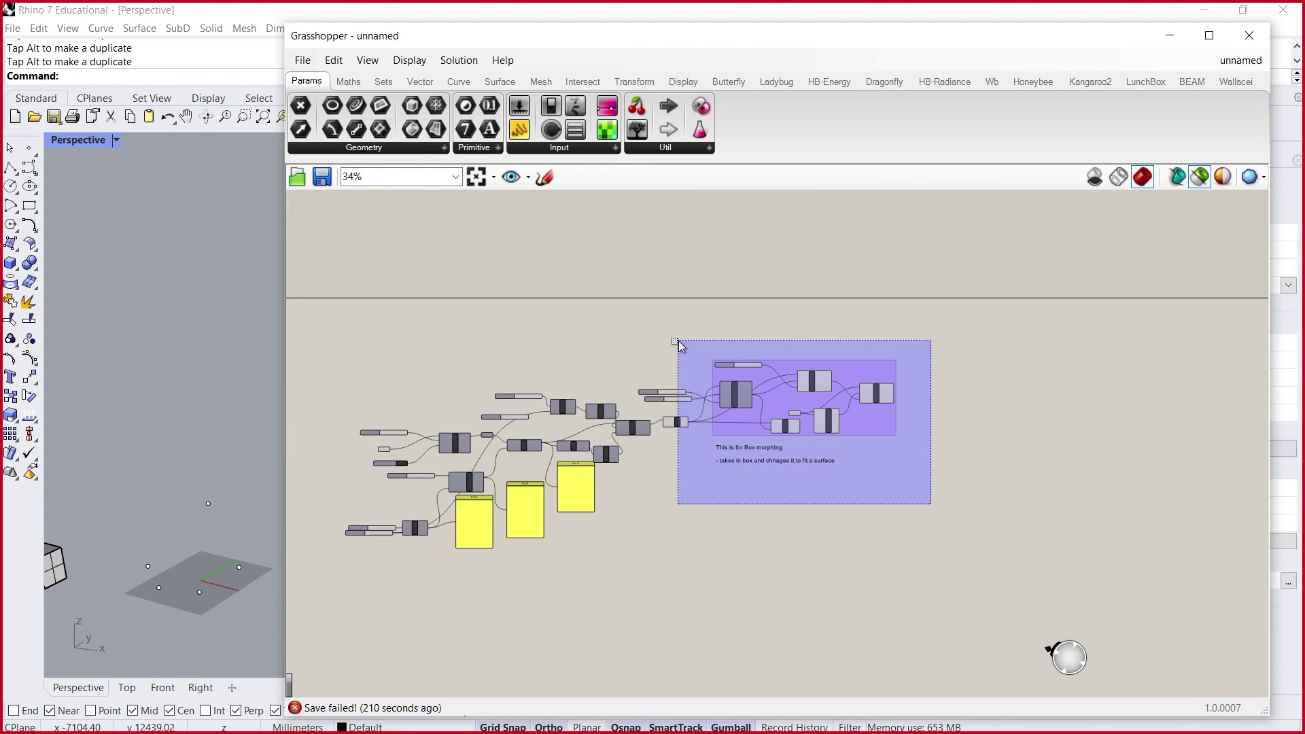
pyautogui.moveTo(680, 345); pyautogui.dragTo(828, 577)
pyautogui.click(870, 434)
pyautogui.scroll(4, 850, 364)
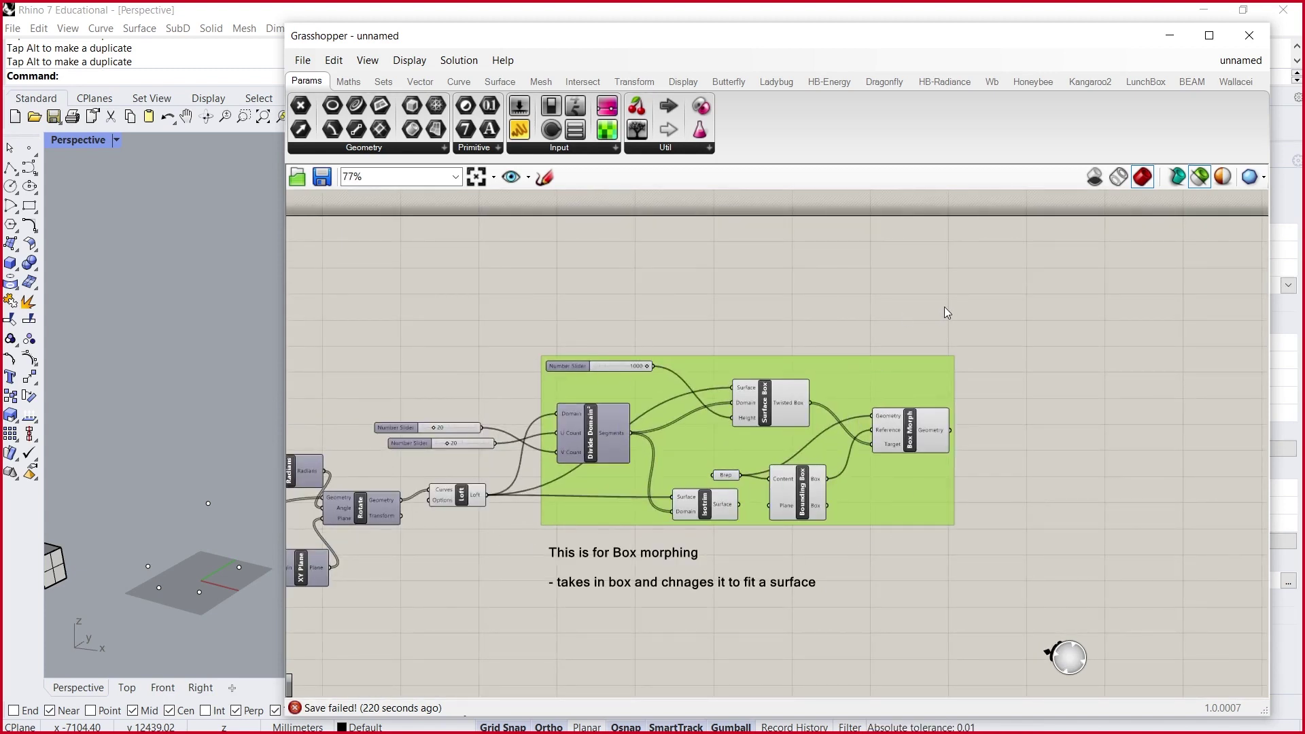
pyautogui.scroll(-2, 944, 308)
pyautogui.scroll(2, 847, 271)
pyautogui.click(702, 573)
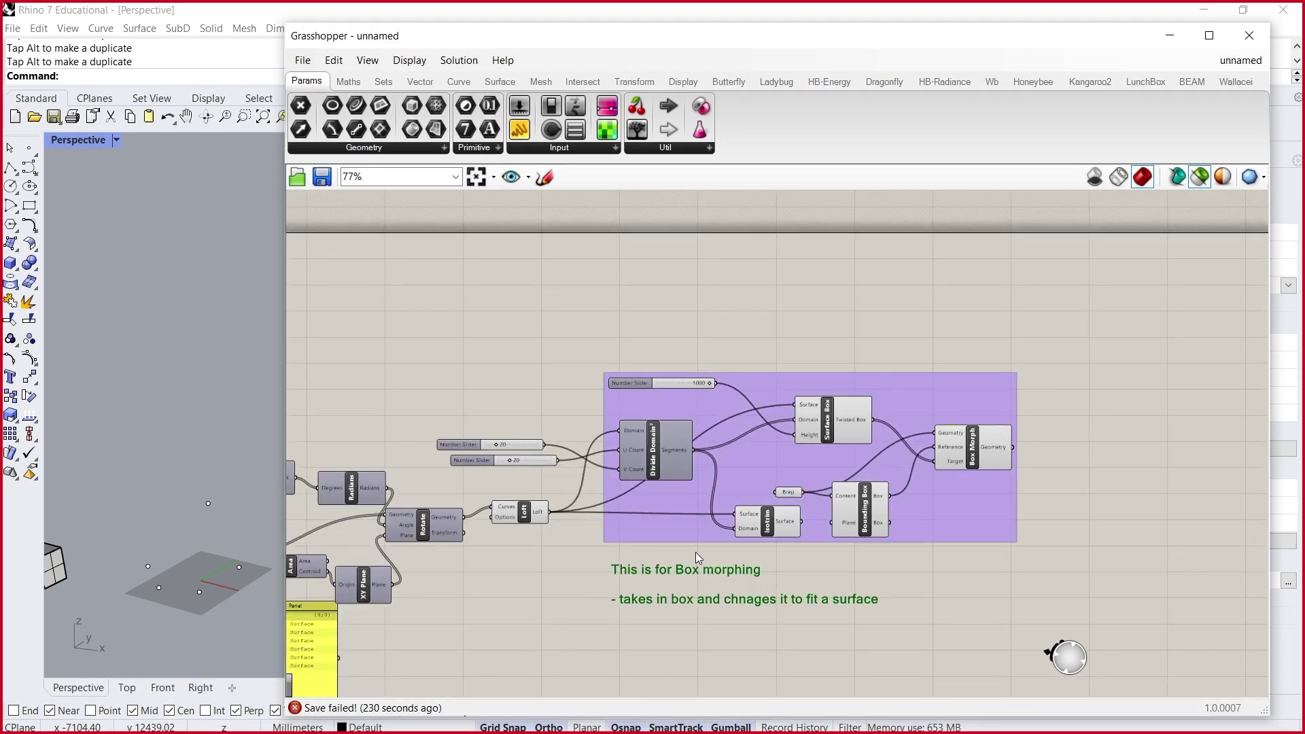
pyautogui.scroll(3, 782, 517)
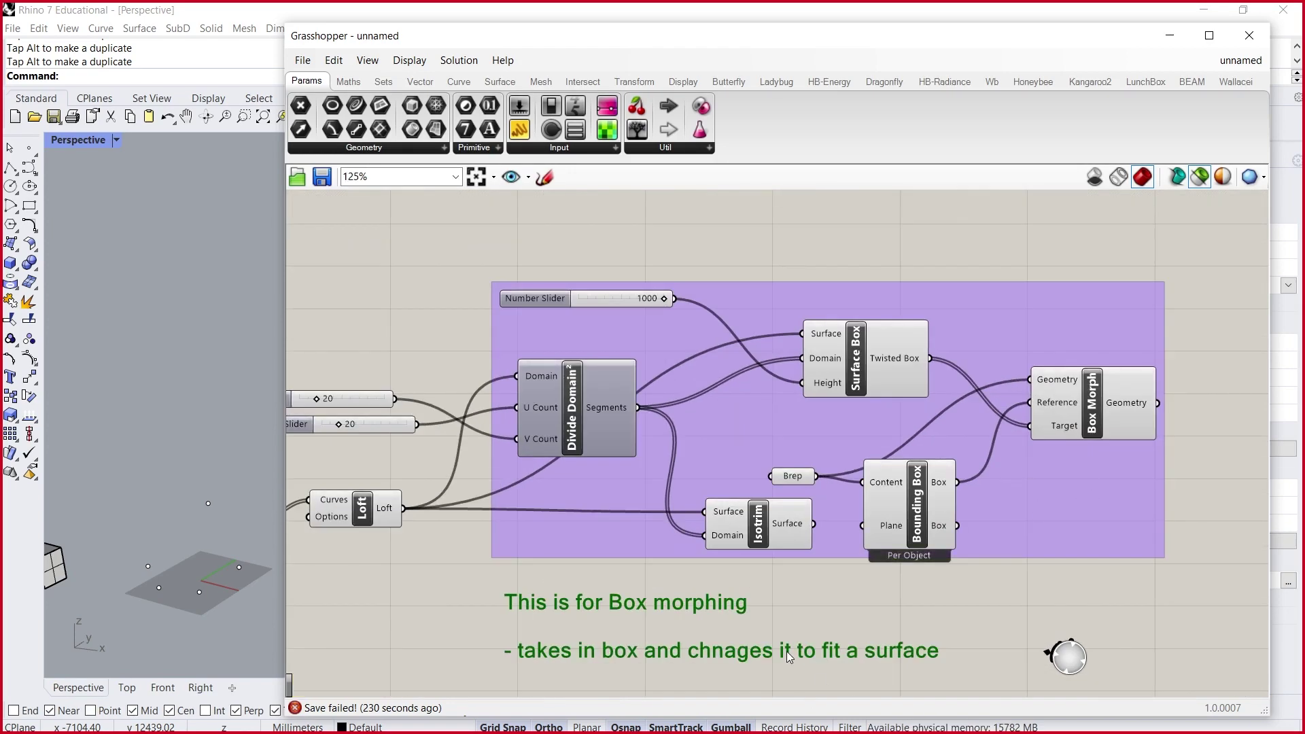
# - Inspect the Scribble note's text, size and font properties without changing them
pyautogui.doubleClick(785, 651)
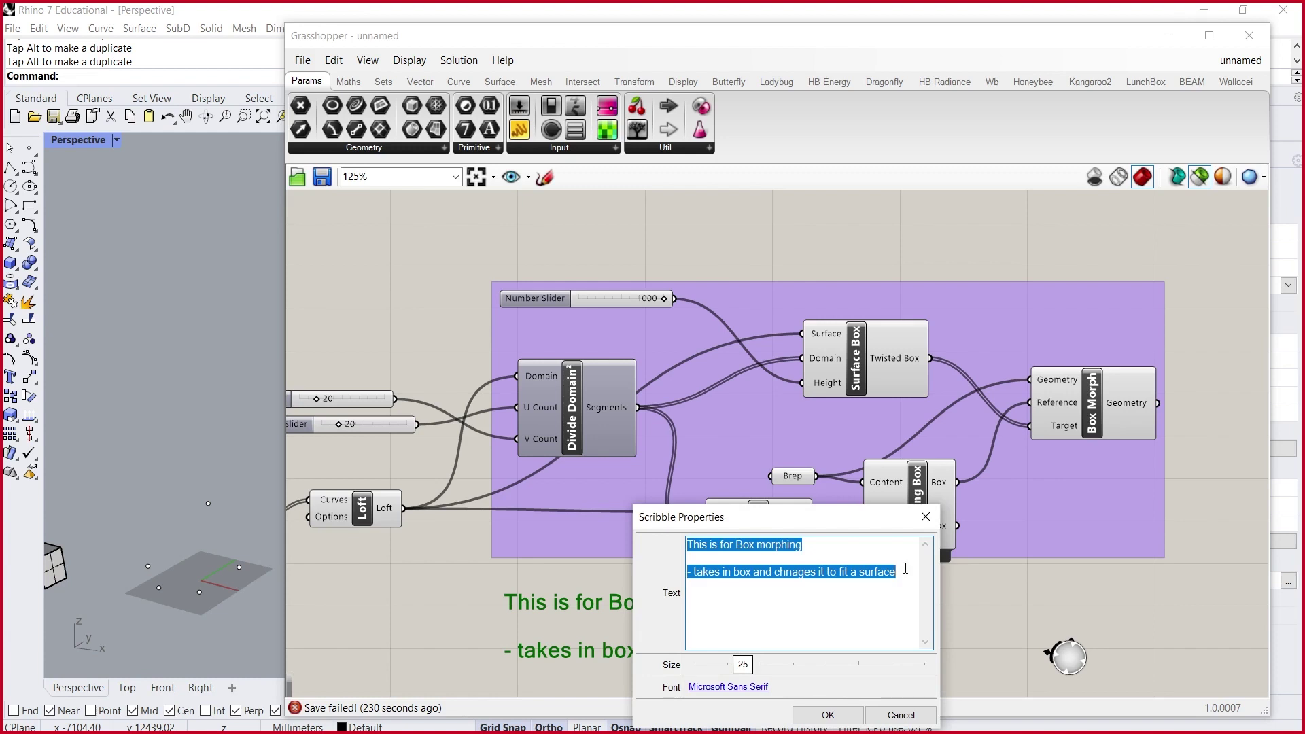
pyautogui.click(925, 516)
pyautogui.click(973, 593)
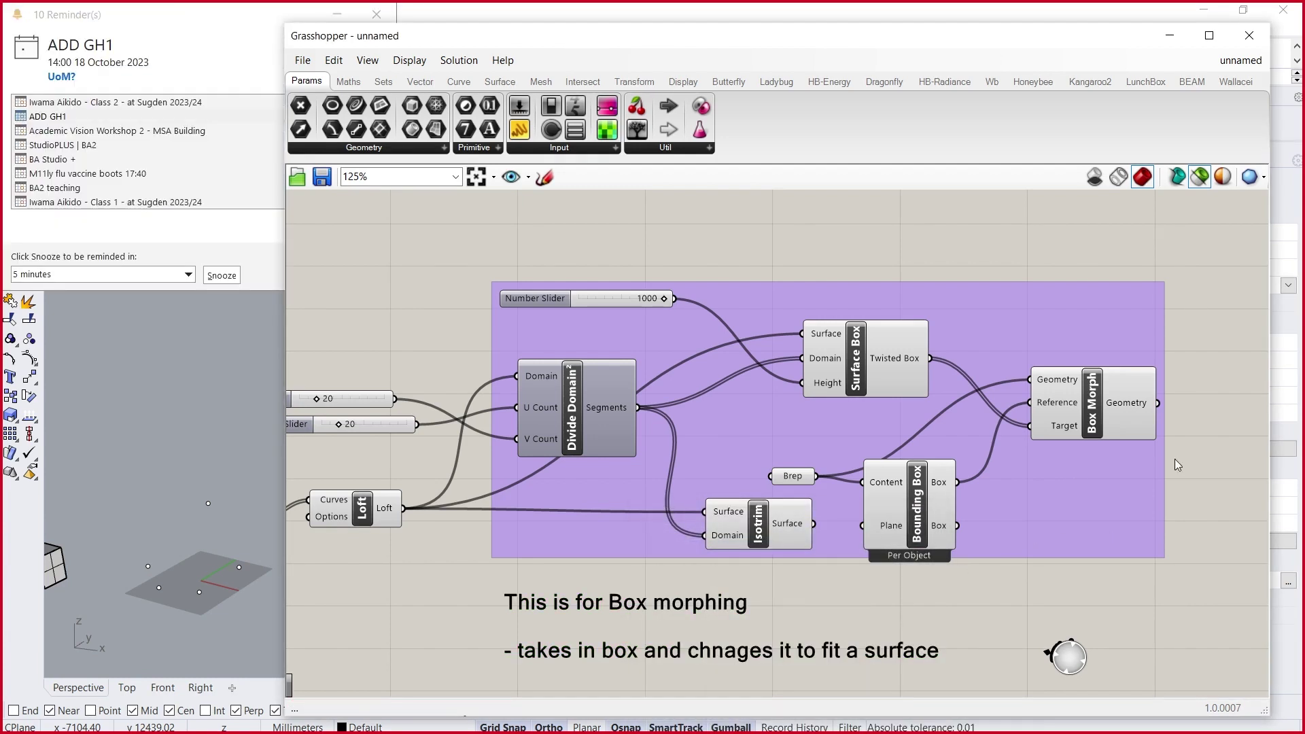
# - Close the calendar reminders window that overlaps the Grasshopper definition
pyautogui.click(226, 27)
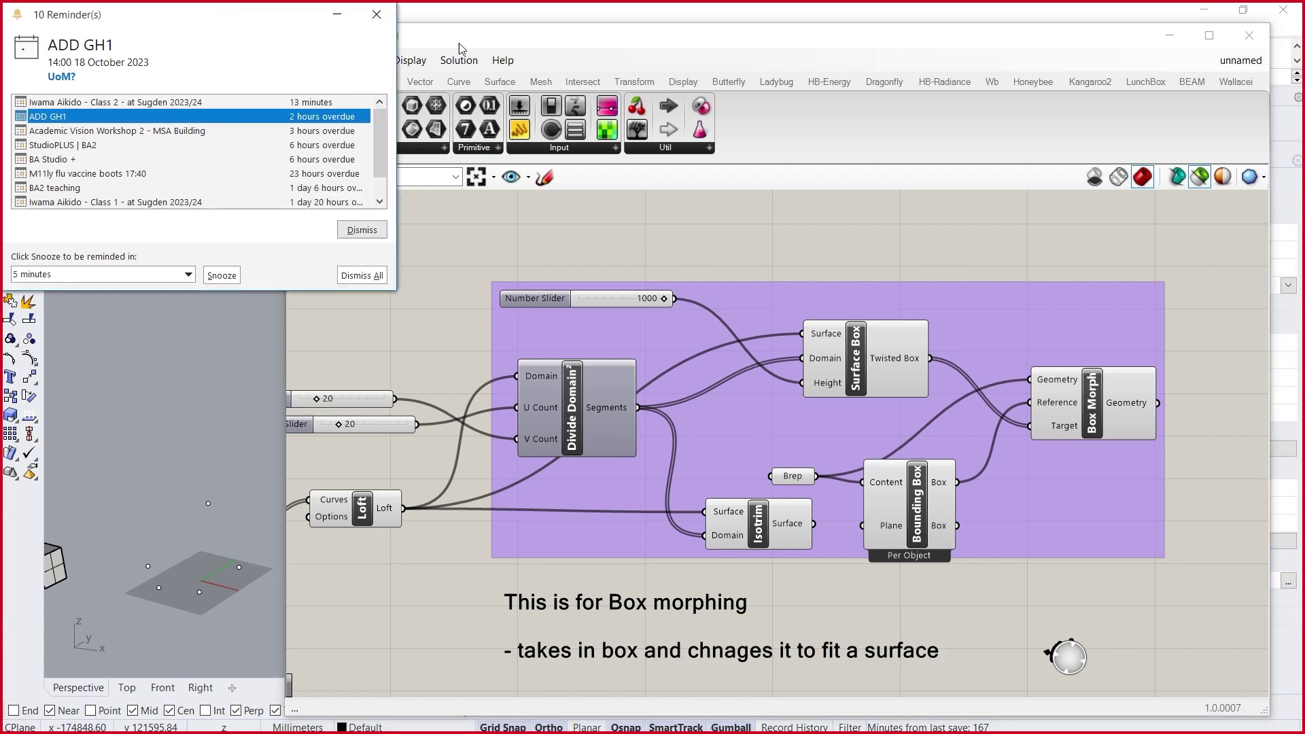
pyautogui.click(376, 13)
pyautogui.click(302, 60)
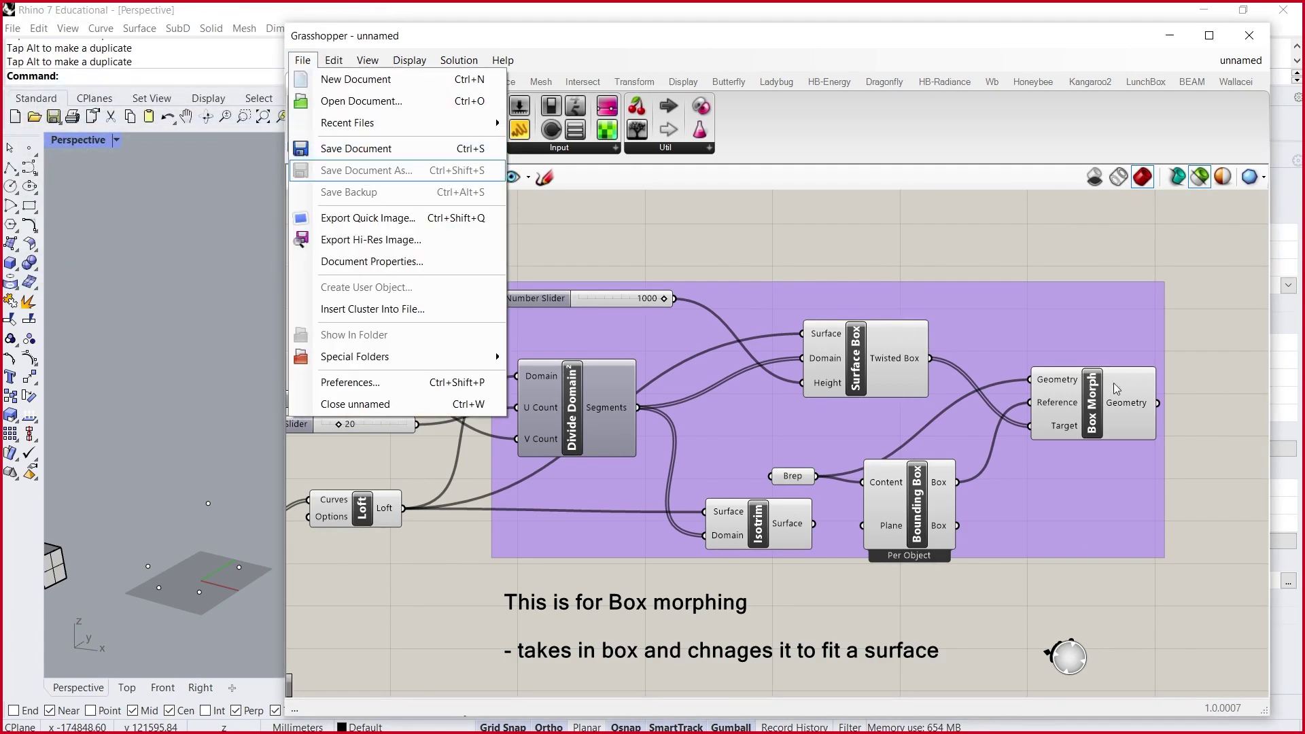
# - Bake the Box Morph component's geometry into the Rhino model, keeping the offered bake attributes
pyautogui.click(1088, 382)
pyautogui.click(1093, 399)
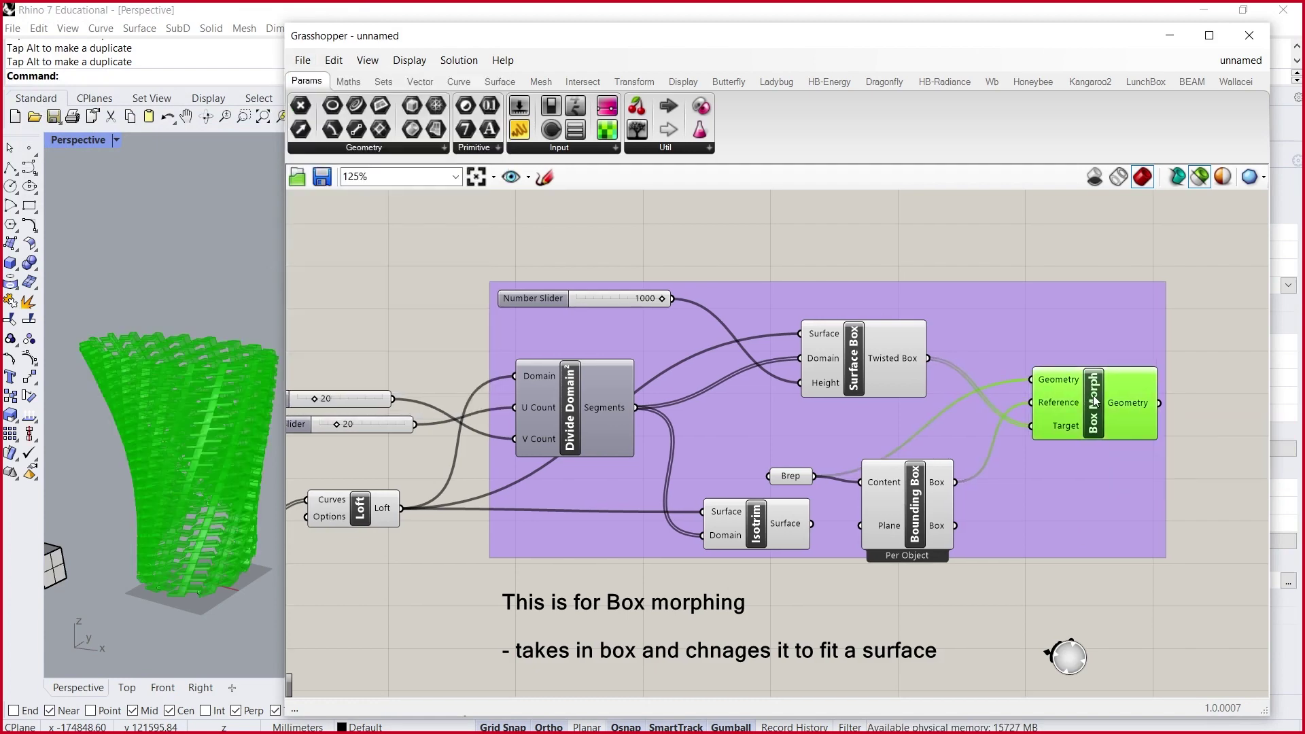
pyautogui.rightClick(1096, 411)
pyautogui.click(1144, 478)
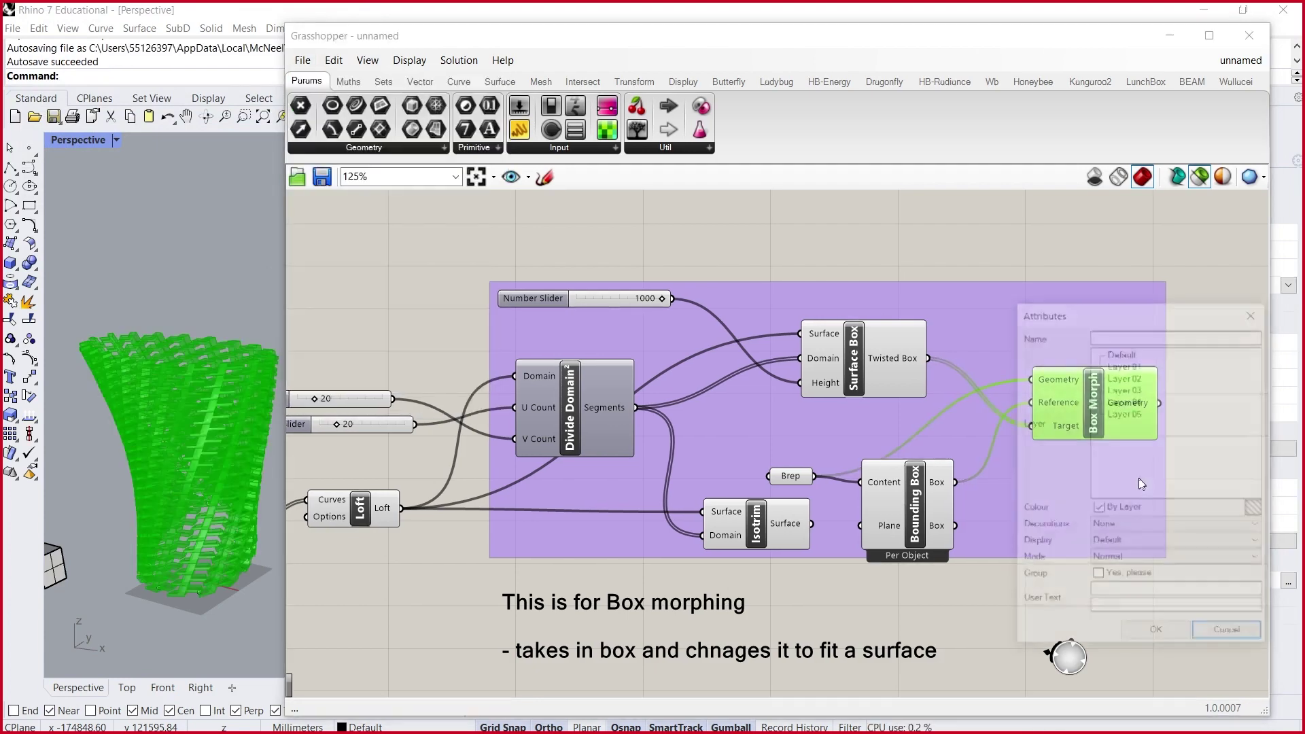
pyautogui.click(1156, 627)
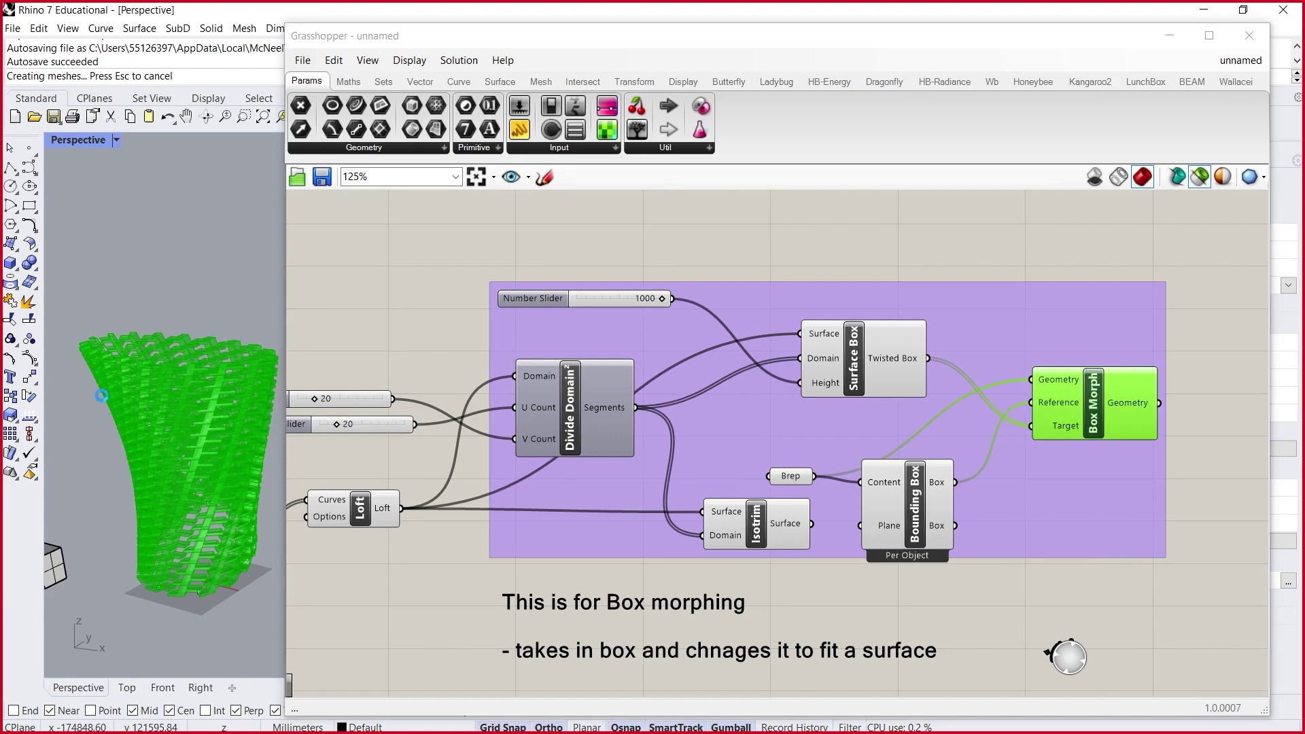
pyautogui.moveTo(1148, 425)
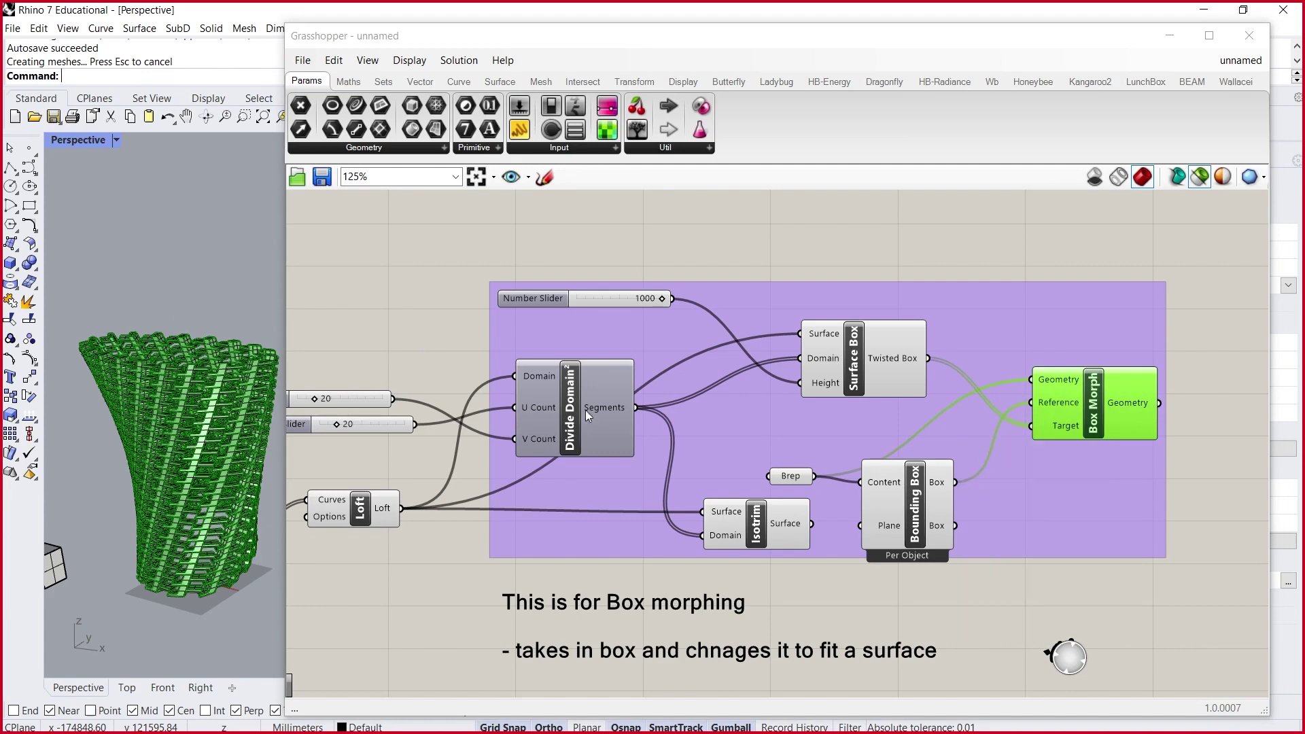
# - Collapse the Grasshopper window to uncover the model and set the Perspective viewport's display mode to Rendered
pyautogui.click(1112, 41)
pyautogui.doubleClick(1110, 35)
pyautogui.scroll(-5, 752, 388)
pyautogui.scroll(6, 423, 429)
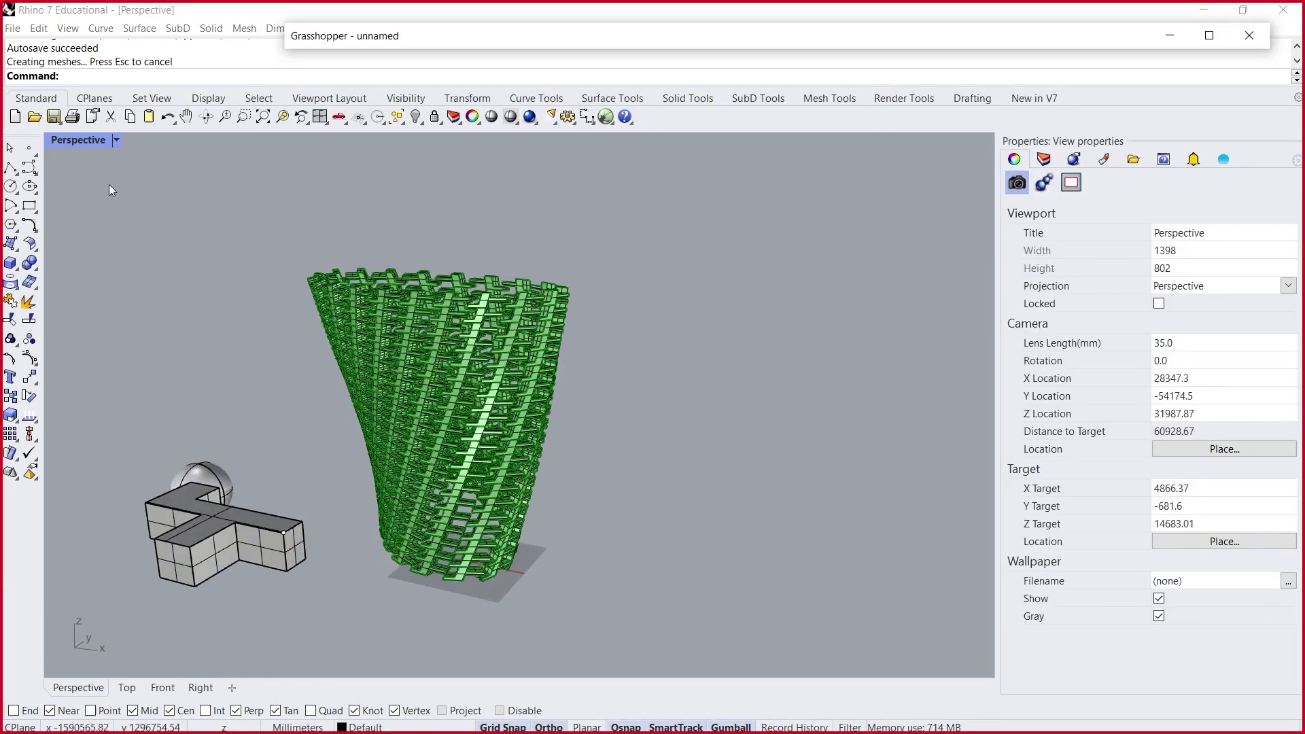
pyautogui.click(111, 144)
pyautogui.click(145, 235)
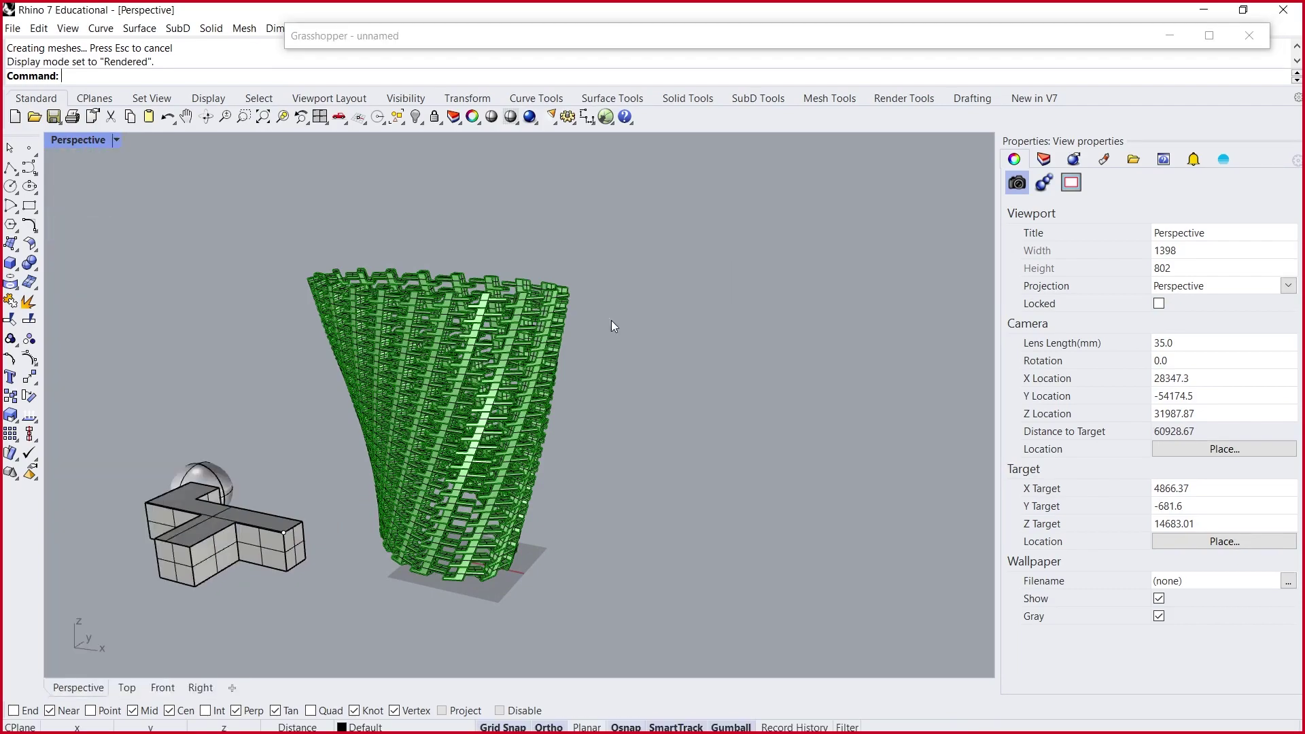
# - Examine the rendered twisted tower up close, from the side and from above with the Grasshopper window collapsed
pyautogui.scroll(8, 448, 368)
pyautogui.click(891, 41)
pyautogui.doubleClick(891, 45)
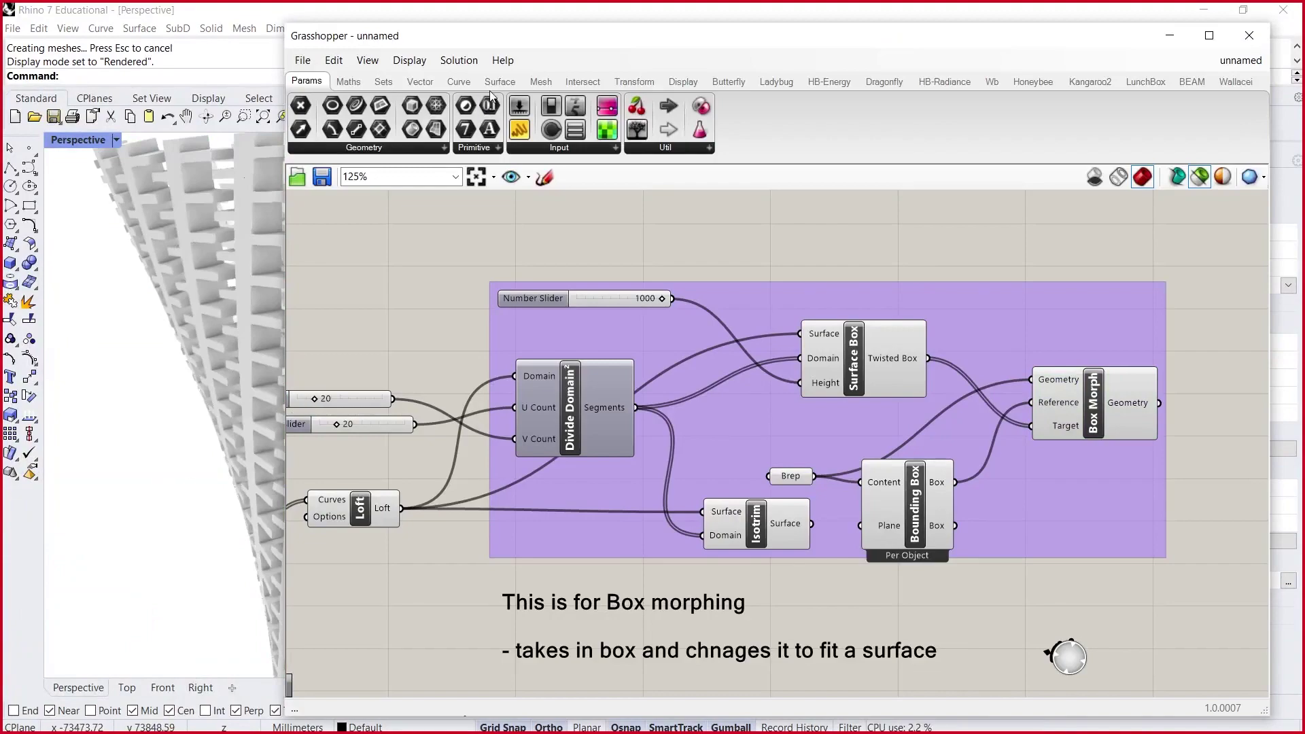
pyautogui.doubleClick(522, 27)
pyautogui.moveTo(476, 354); pyautogui.dragTo(360, 305, button='right')
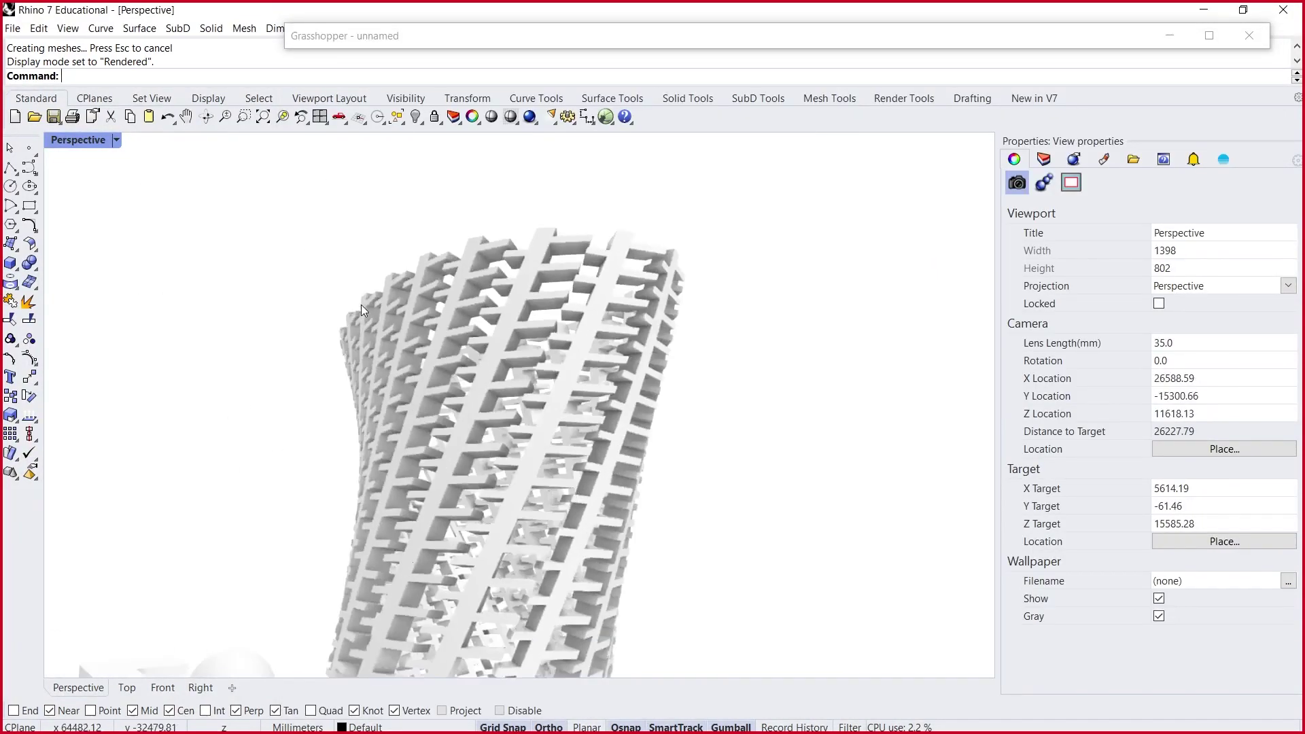
pyautogui.scroll(-5, 412, 496)
pyautogui.moveTo(412, 502); pyautogui.dragTo(498, 345, button='right')
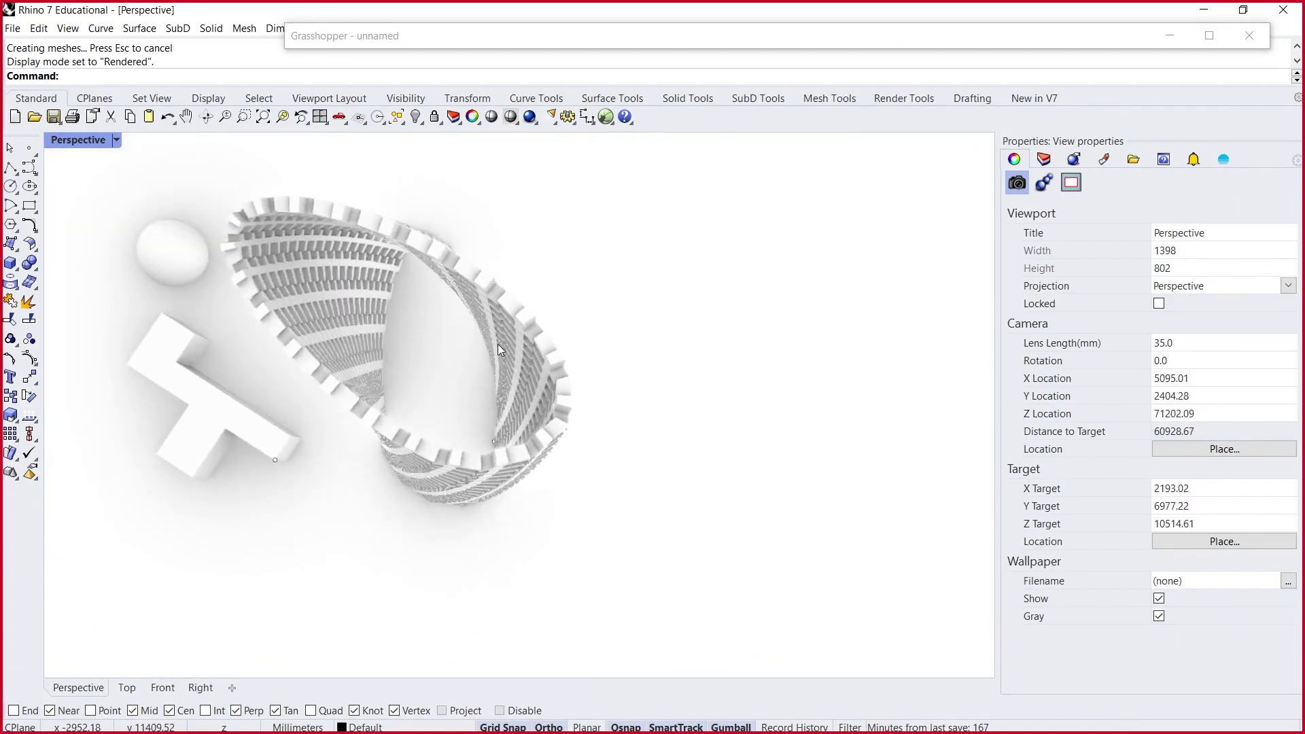